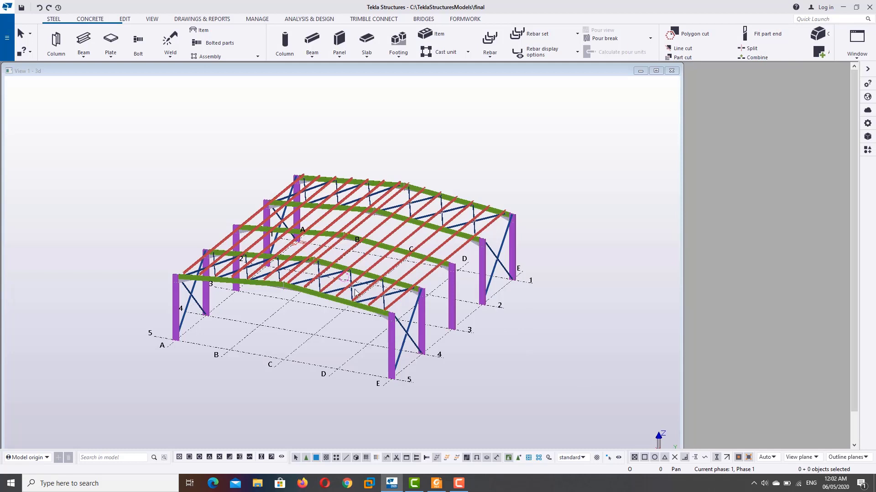
Show the Drawings & Reports tools, preview the Create drawings types, then zoom into the model
click(206, 21)
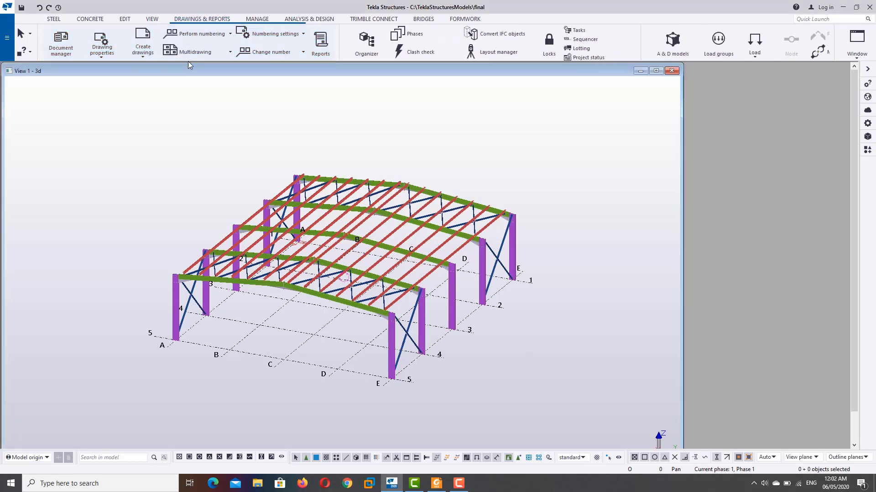
click(143, 57)
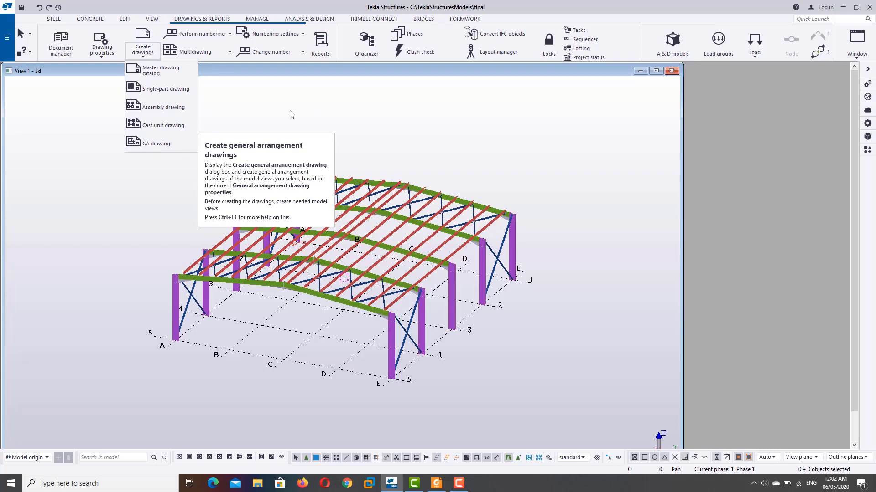
click(292, 114)
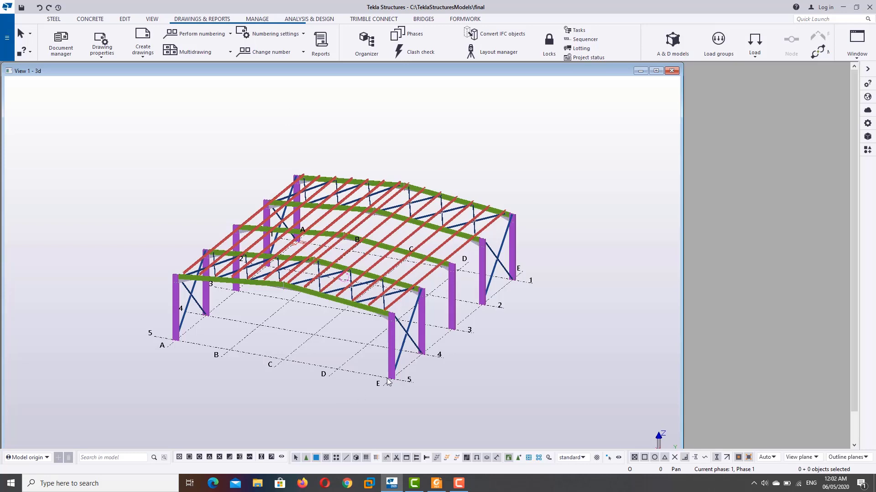
scroll(438, 321, up, 4)
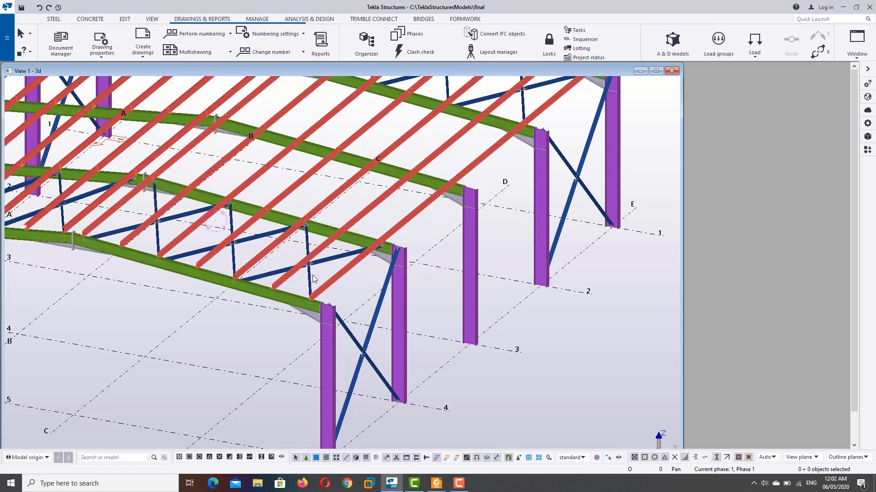
scroll(313, 279, down, 2)
scroll(313, 279, down, 2)
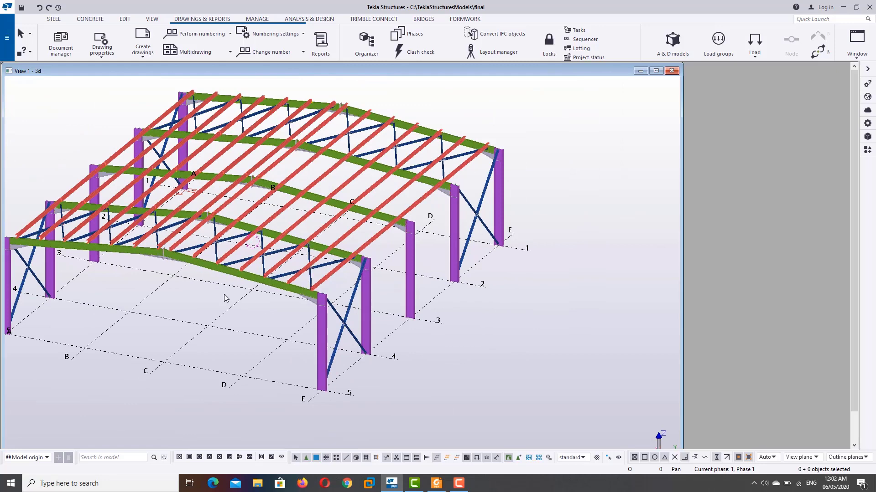
ctrl+middle_drag(313, 279, 287, 299)
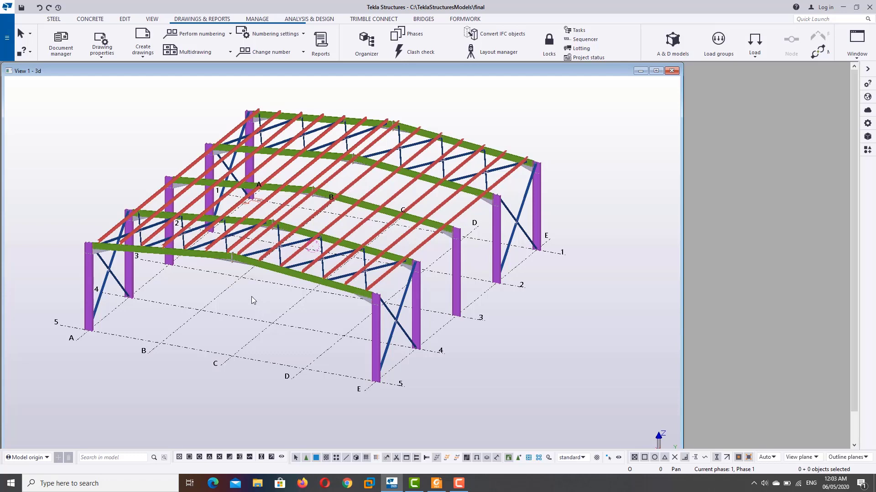
scroll(261, 290, up, 2)
scroll(270, 252, up, 2)
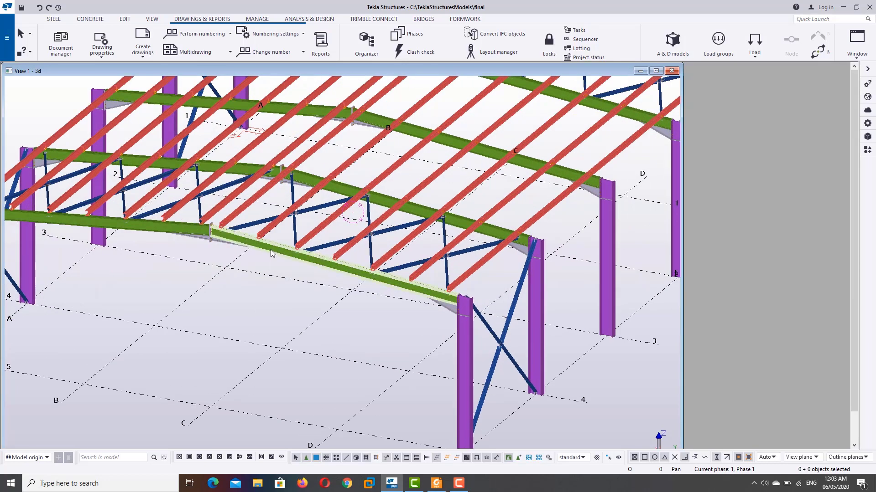
Select the 9794.43-long green rafter and zoom in to inspect its bolted column connections
click(269, 250)
scroll(337, 279, up, 2)
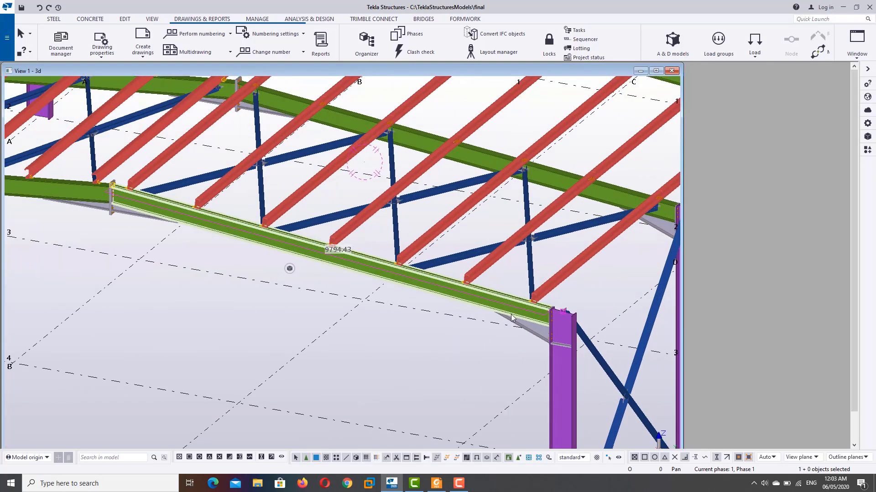
scroll(507, 328, up, 2)
scroll(576, 323, up, 1)
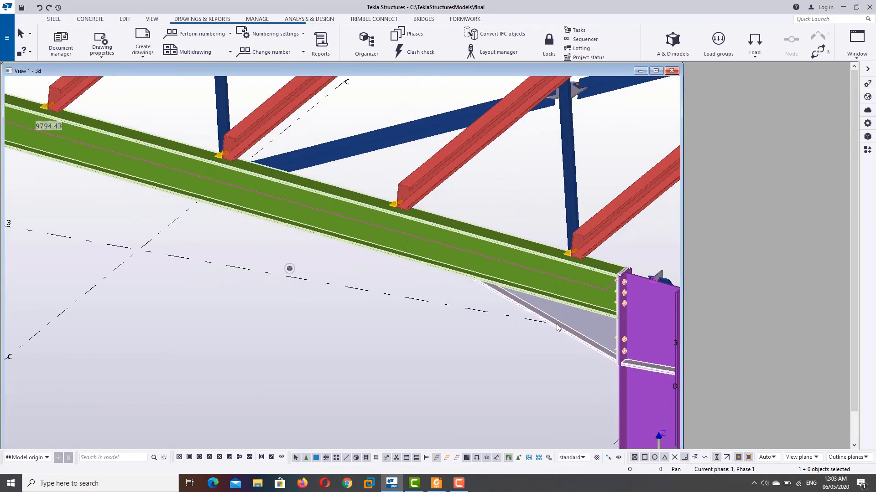
scroll(578, 253, up, 1)
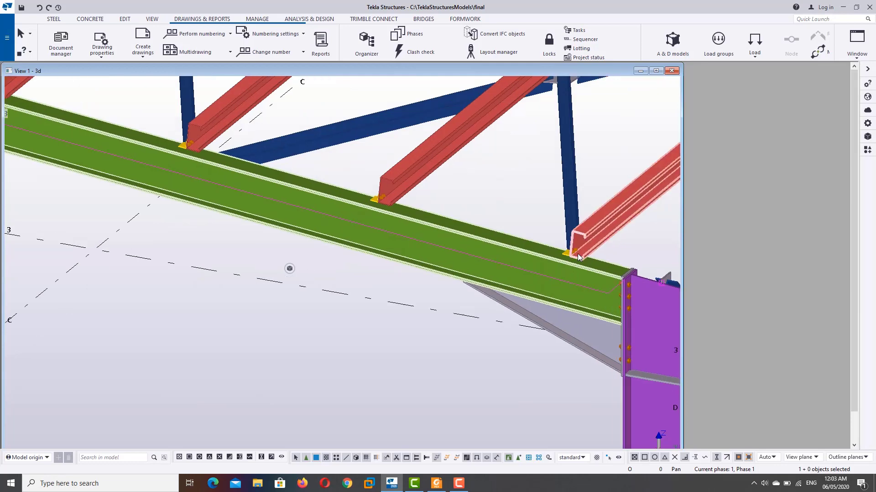
scroll(570, 252, up, 2)
scroll(566, 250, up, 1)
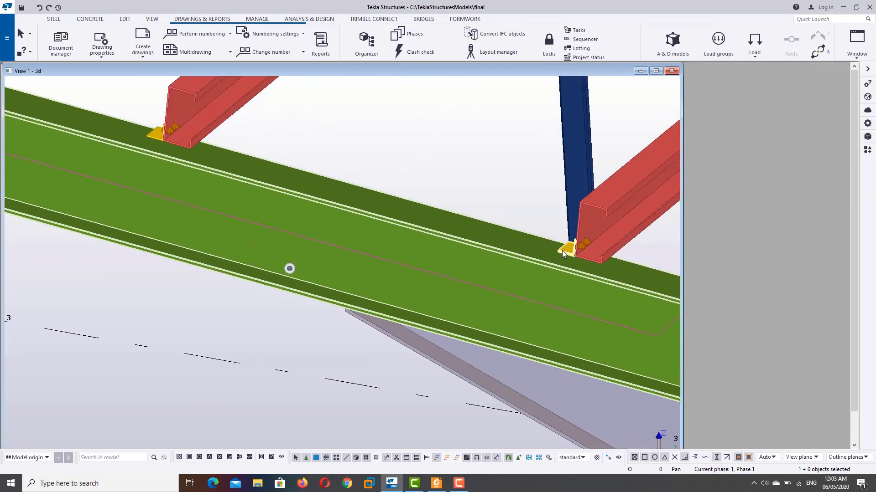
scroll(562, 253, down, 1)
scroll(300, 260, down, 1)
scroll(307, 260, down, 2)
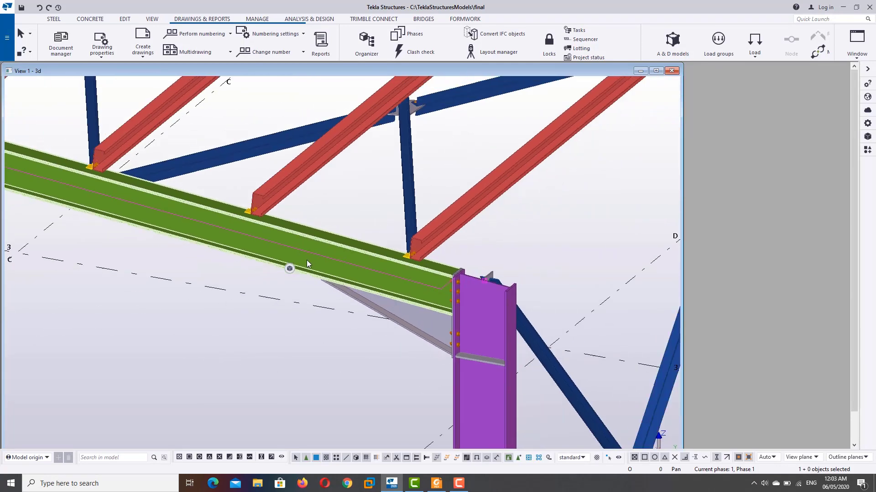
scroll(233, 256, down, 2)
scroll(220, 314, down, 1)
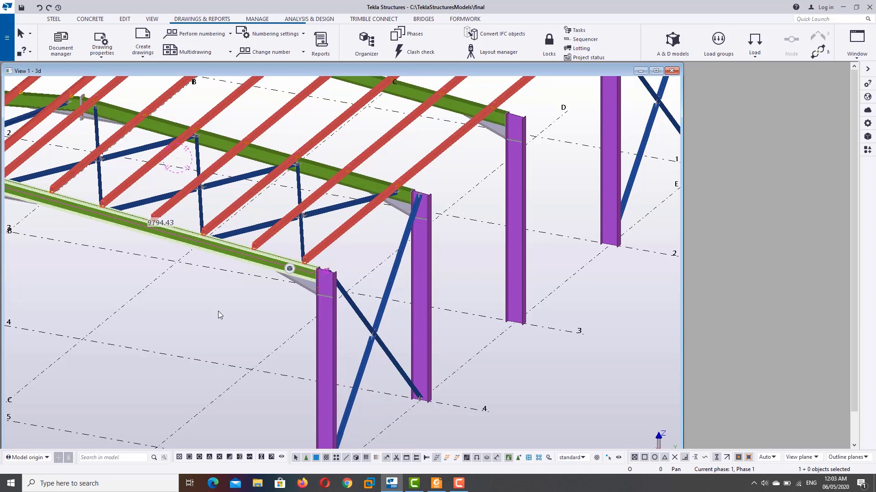
scroll(346, 331, up, 3)
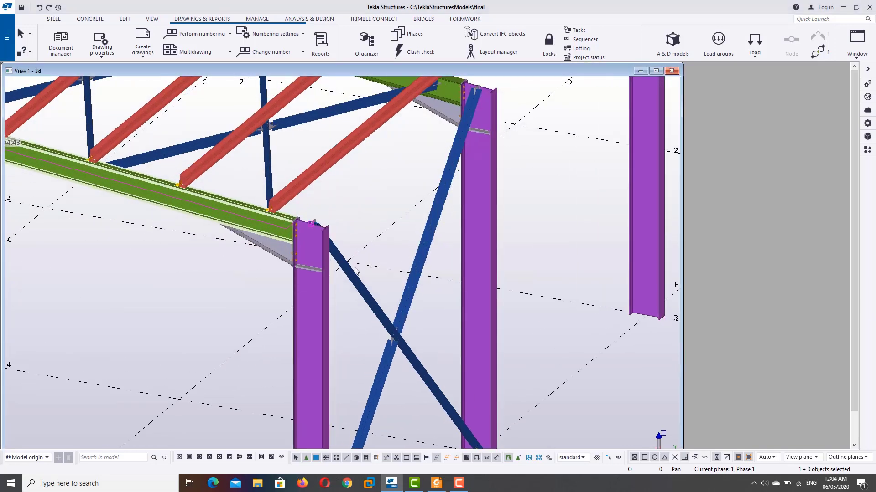
scroll(305, 277, up, 3)
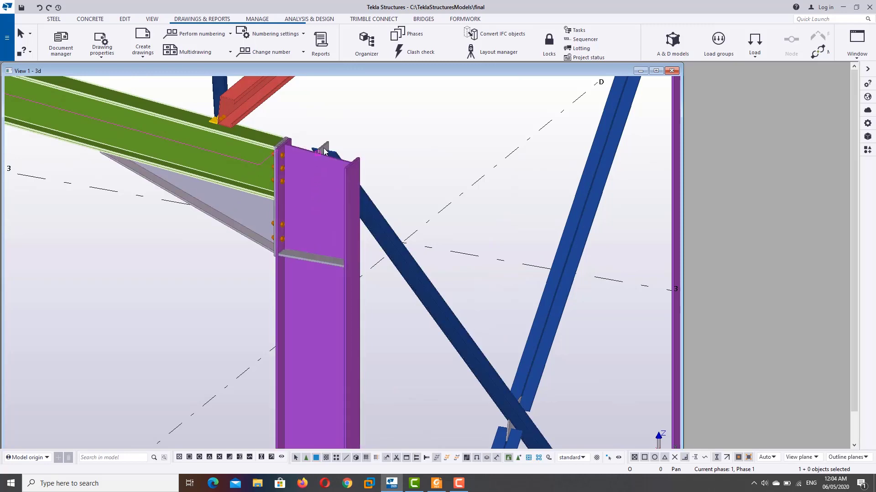
scroll(330, 223, down, 2)
scroll(332, 250, down, 3)
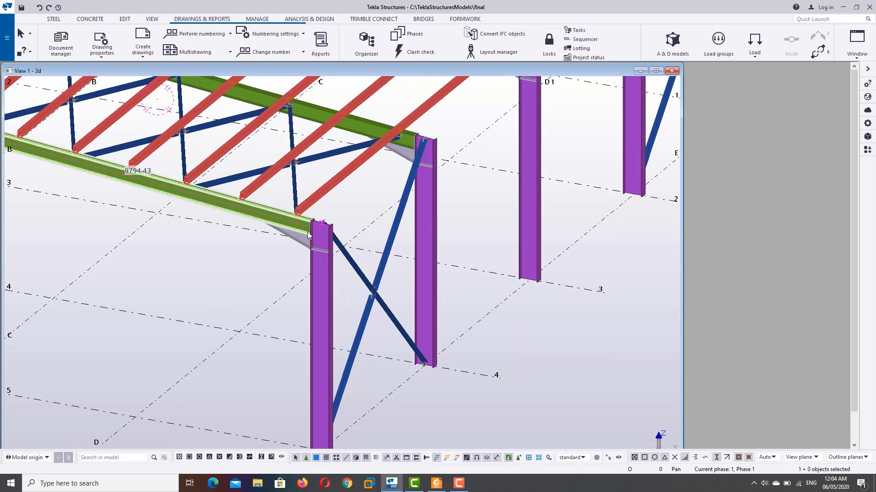
scroll(355, 217, up, 3)
scroll(306, 262, up, 2)
scroll(278, 274, up, 2)
scroll(251, 287, up, 1)
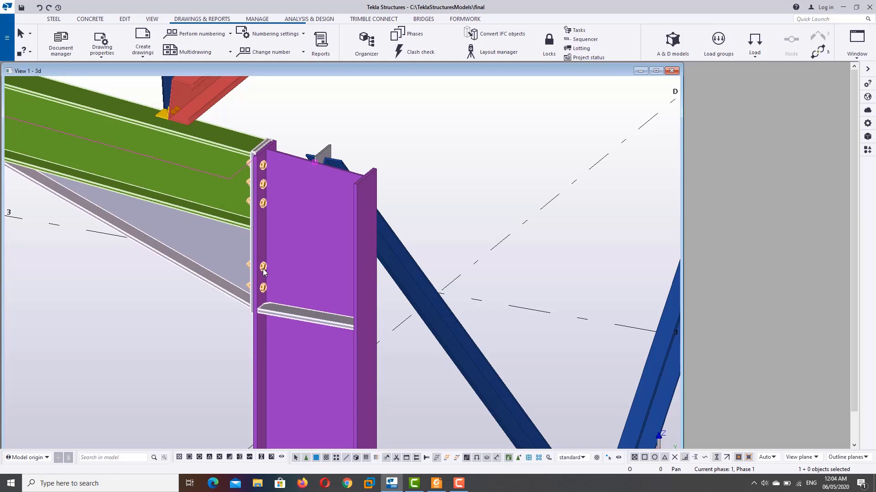
scroll(264, 273, up, 2)
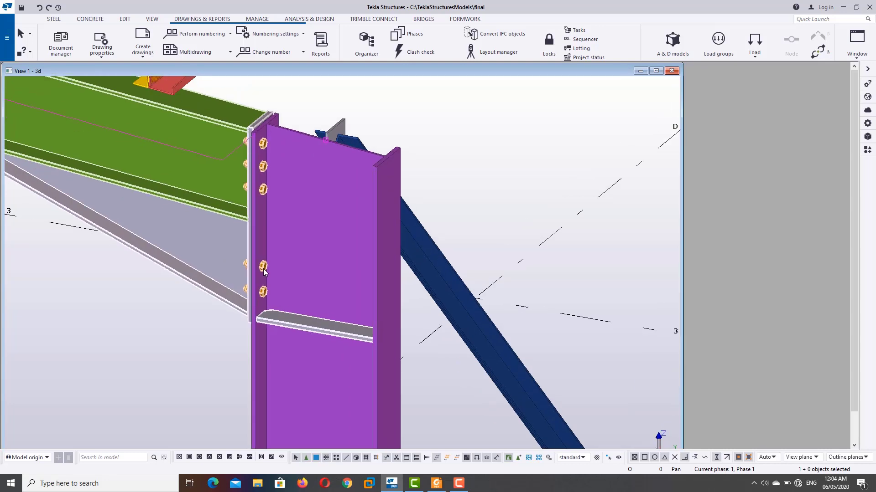
scroll(263, 272, down, 2)
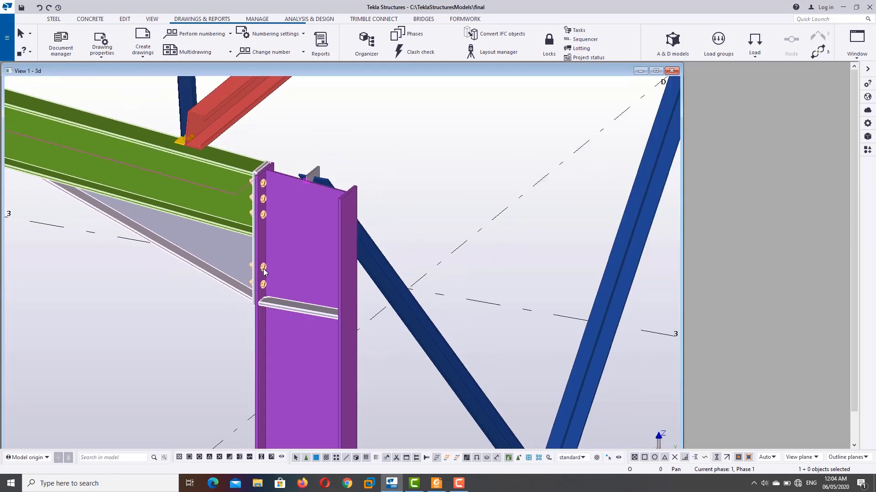
scroll(263, 273, up, 2)
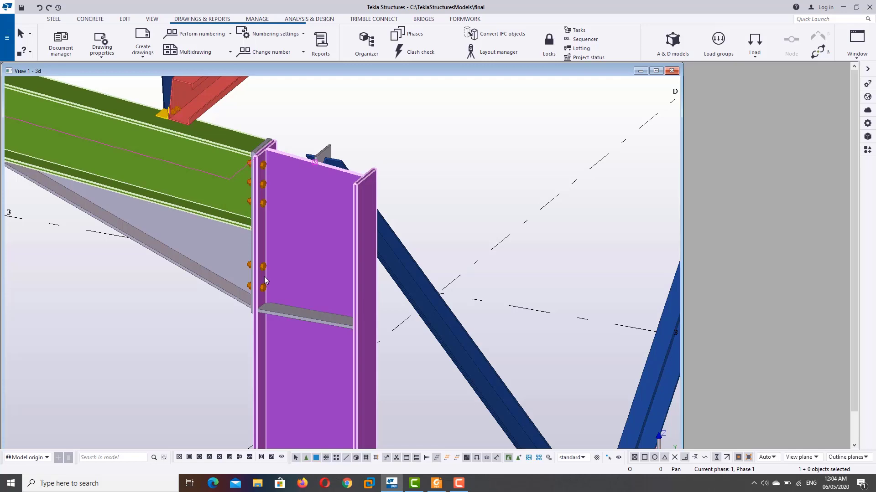
scroll(264, 277, down, 1)
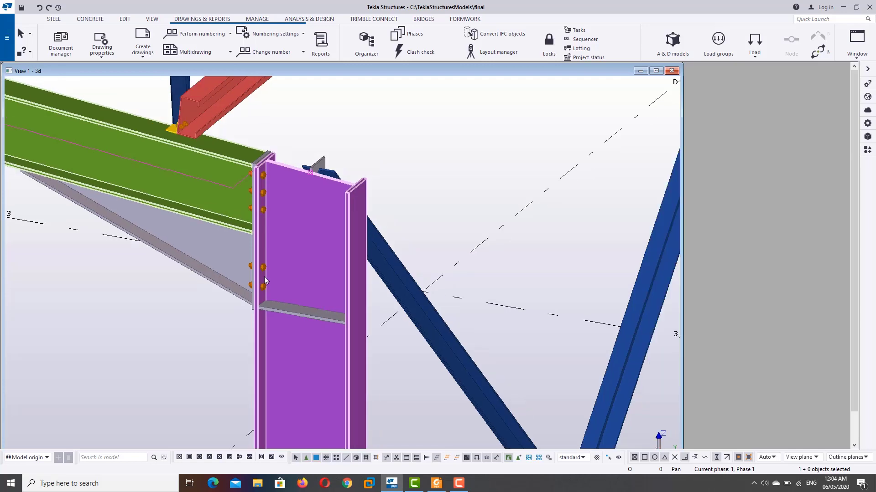
scroll(264, 277, down, 1)
scroll(264, 276, down, 1)
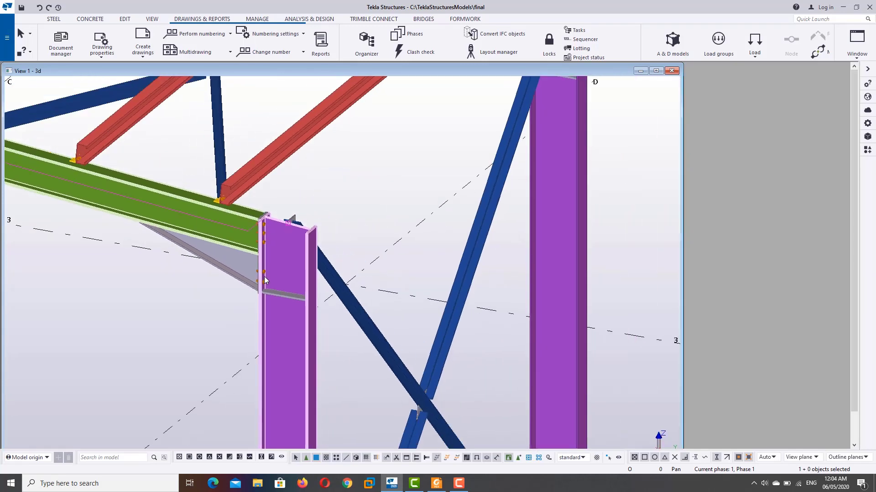
scroll(264, 277, down, 1)
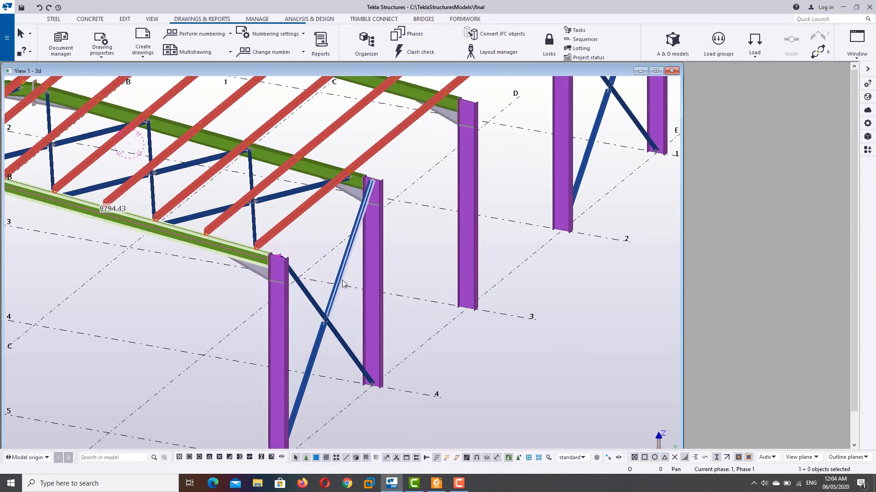
scroll(344, 285, up, 1)
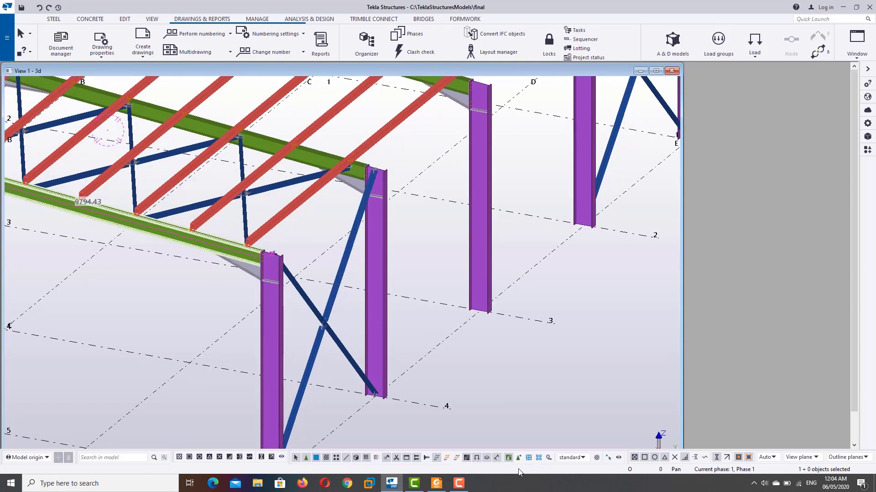
click(529, 458)
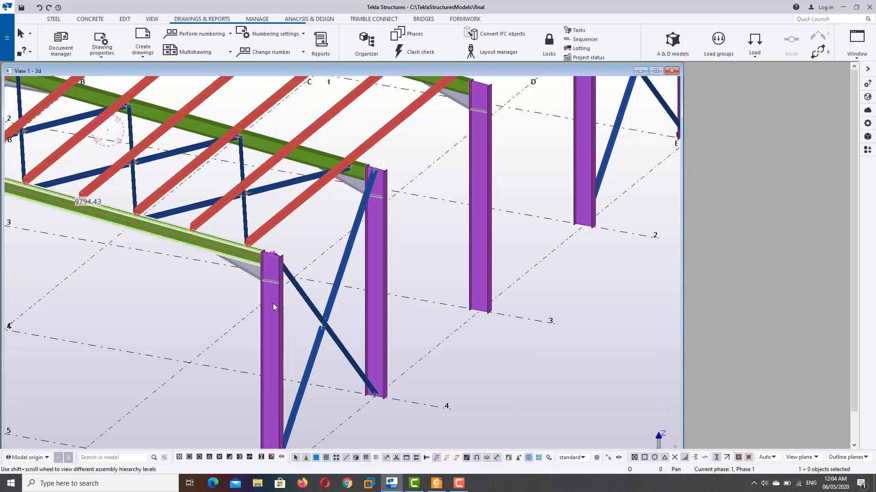
scroll(187, 256, up, 2)
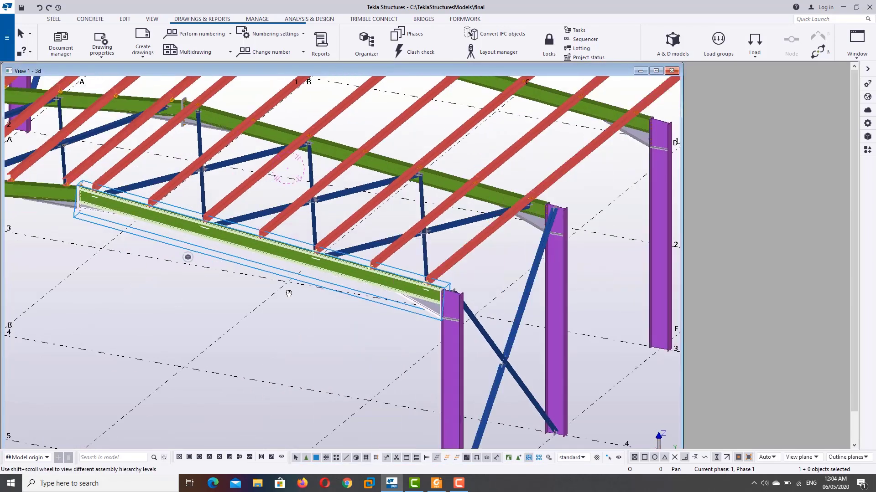
scroll(201, 246, up, 2)
scroll(219, 213, up, 3)
scroll(220, 213, up, 3)
scroll(232, 211, up, 1)
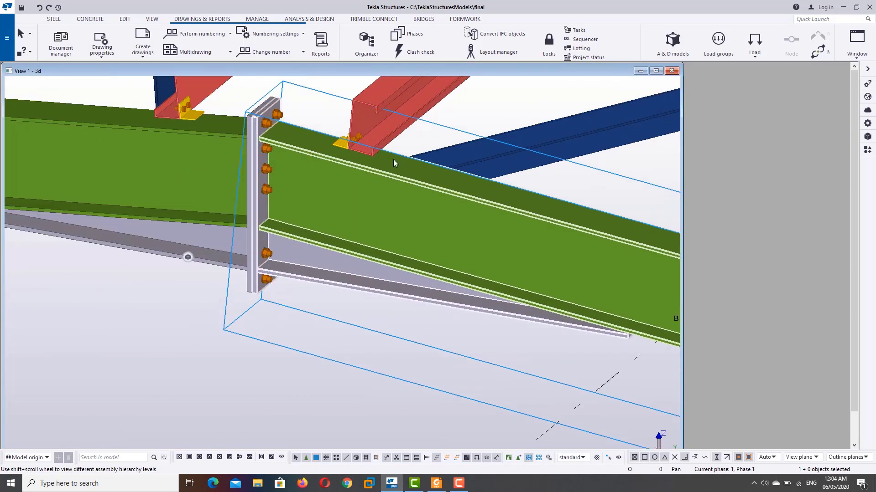
scroll(266, 137, up, 2)
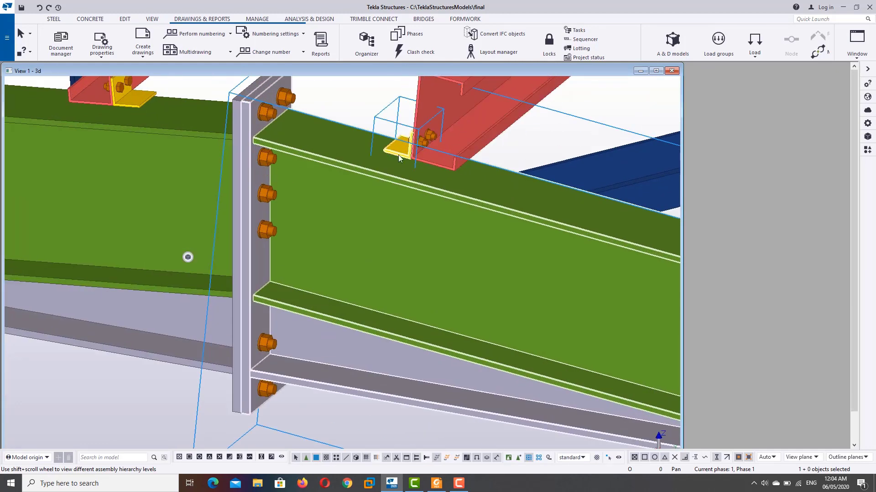
scroll(399, 155, down, 1)
scroll(461, 203, down, 3)
scroll(489, 228, down, 2)
scroll(381, 248, down, 1)
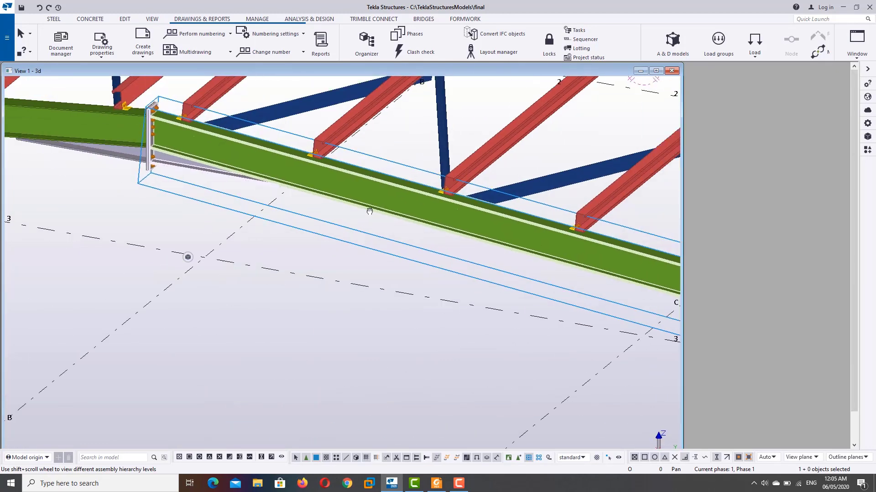
scroll(369, 211, down, 2)
right_click(393, 265)
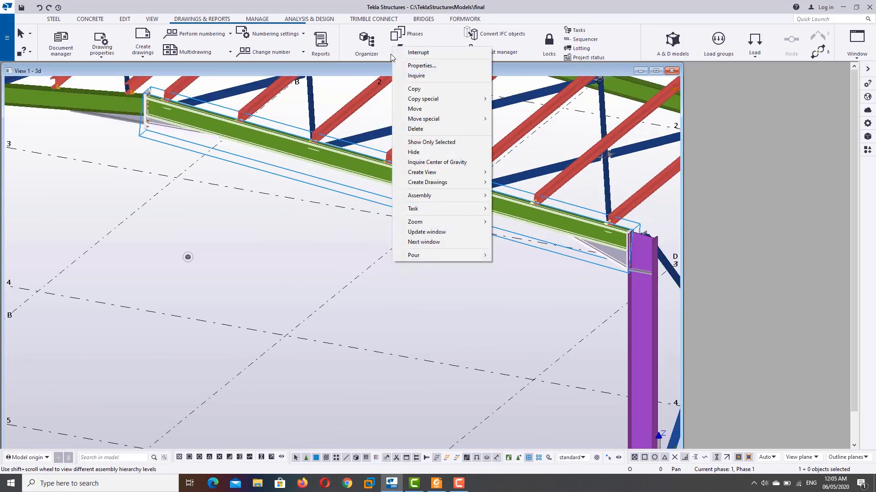
key(Escape)
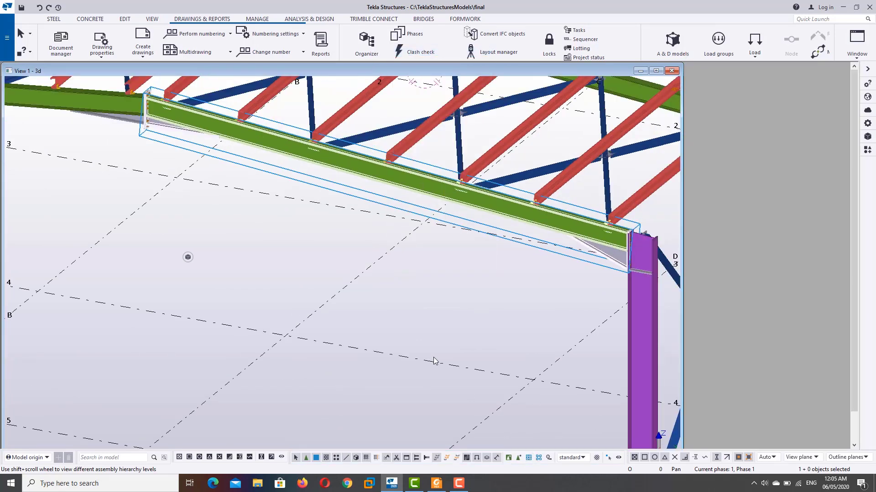
scroll(403, 310, down, 2)
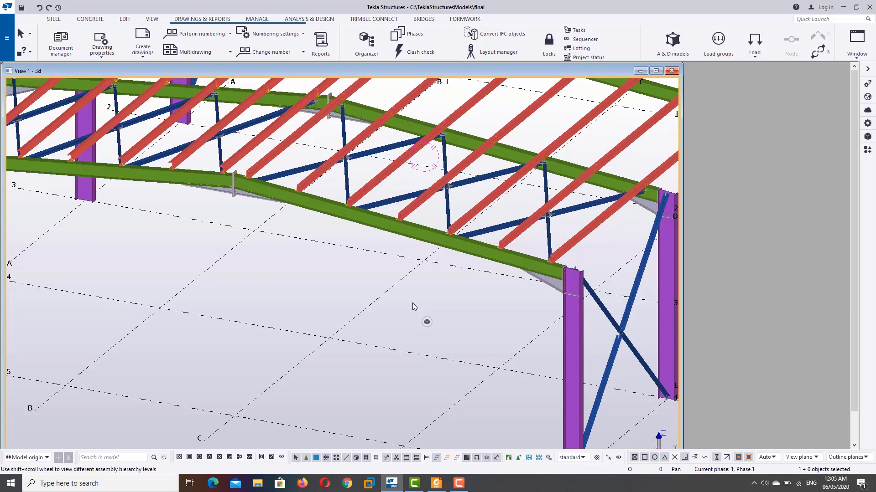
Zoom and pan the model to bring the middle-bay rafter into view
scroll(412, 303, down, 2)
scroll(413, 302, down, 2)
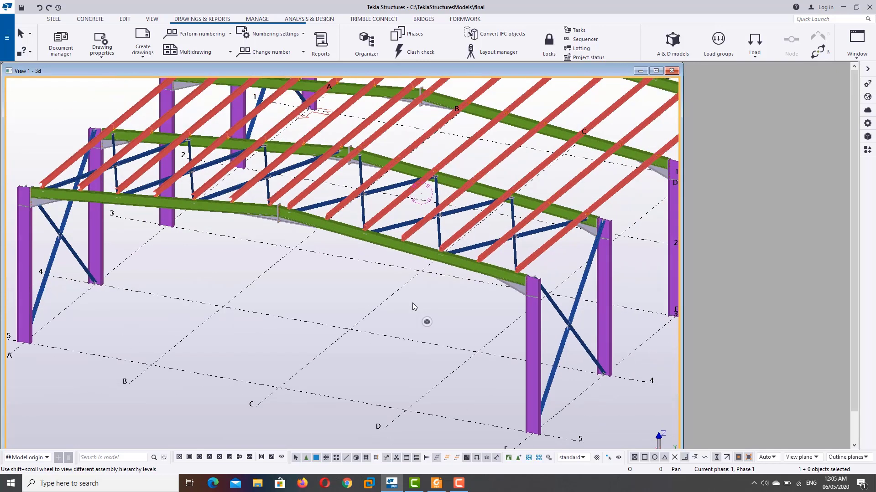
scroll(412, 303, down, 2)
scroll(412, 303, down, 2)
middle_drag(412, 304, 309, 325)
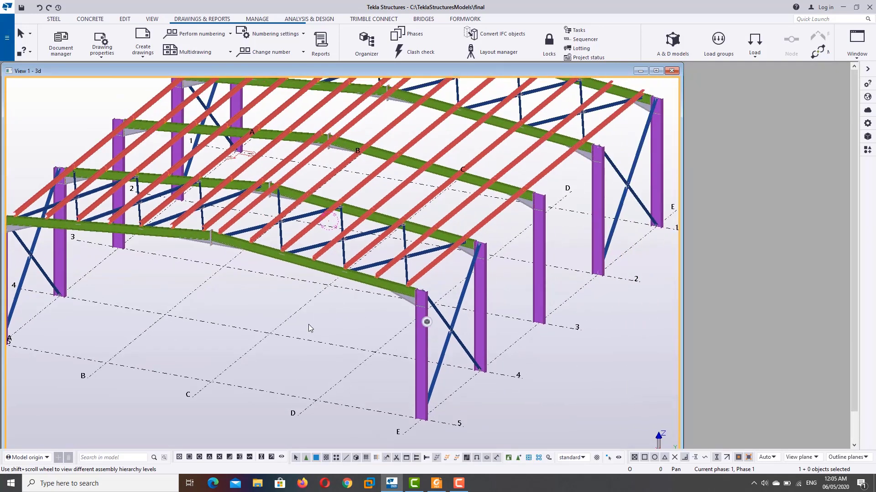
scroll(325, 323, down, 1)
scroll(325, 323, down, 1)
scroll(325, 323, down, 1)
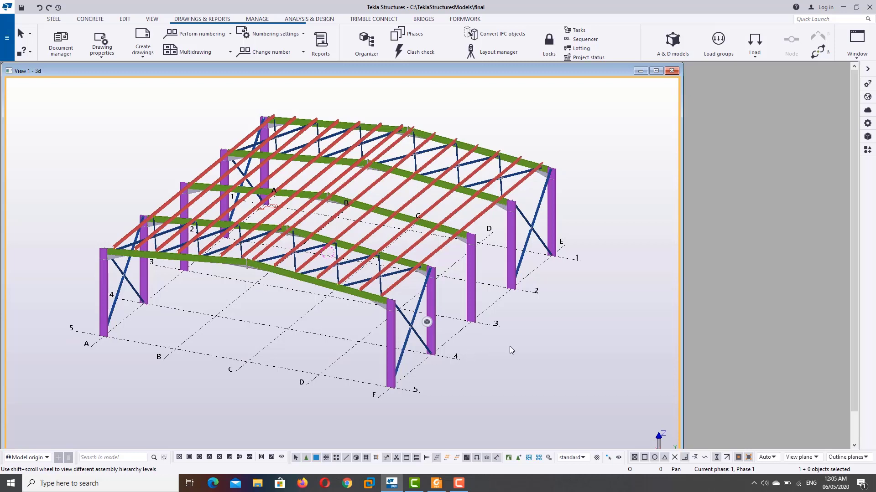
scroll(510, 346, up, 2)
scroll(487, 351, down, 1)
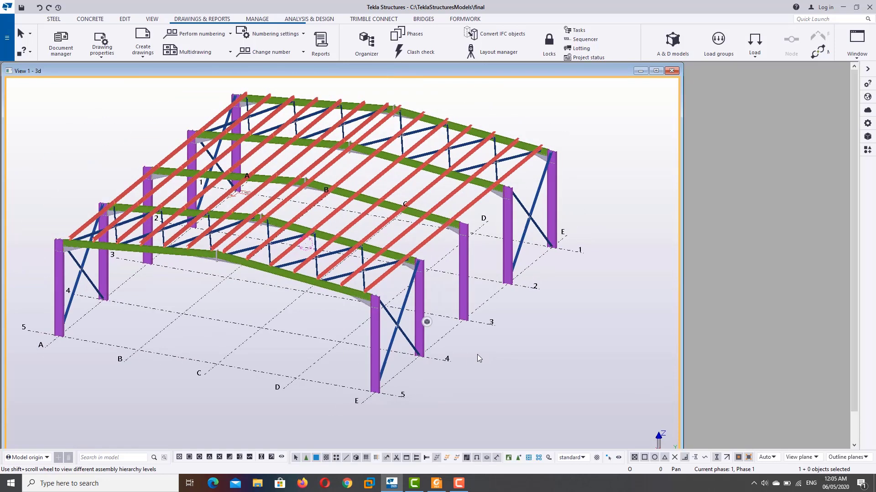
scroll(481, 349, down, 1)
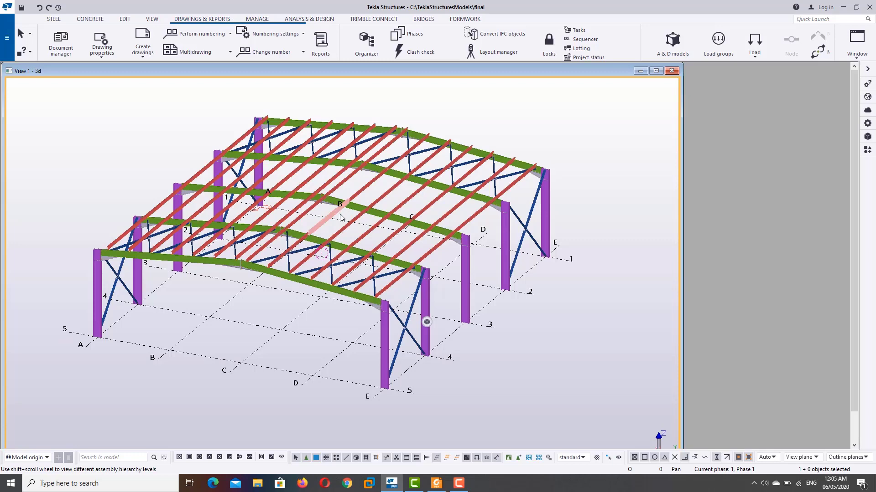
scroll(351, 260, up, 3)
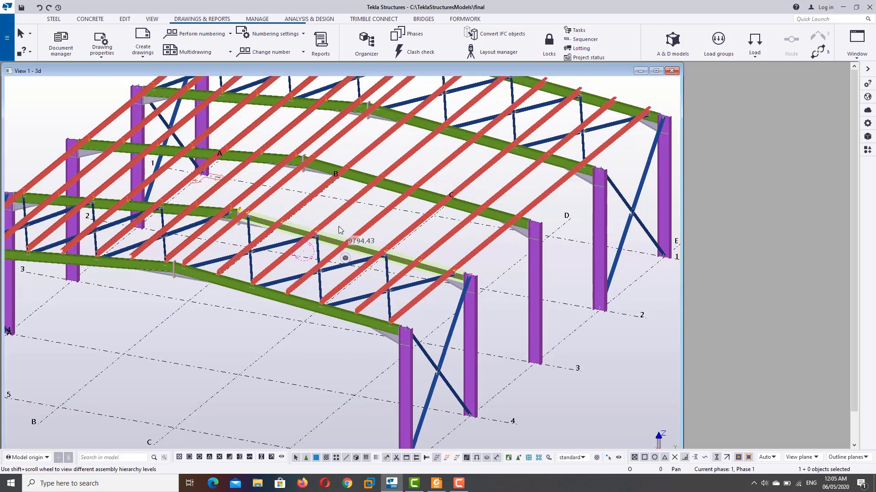
Load the ME_Beam preset in the Single-part drawing properties and accept it with OK
click(101, 51)
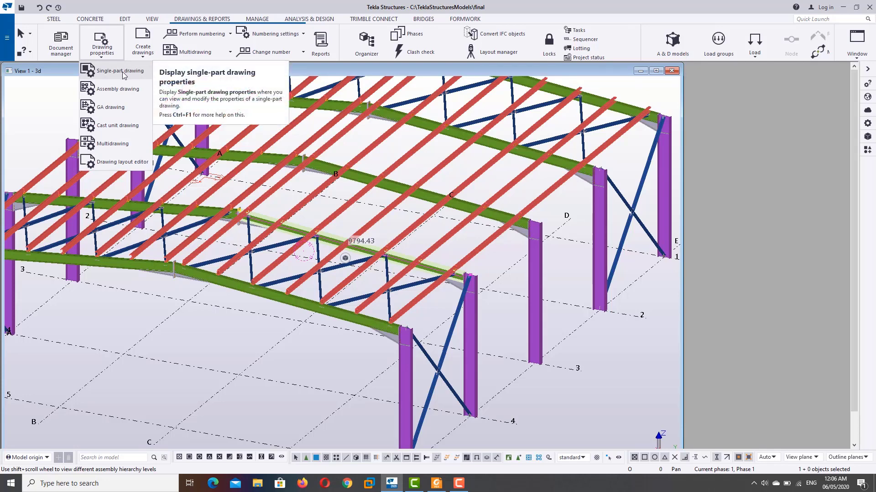
click(103, 74)
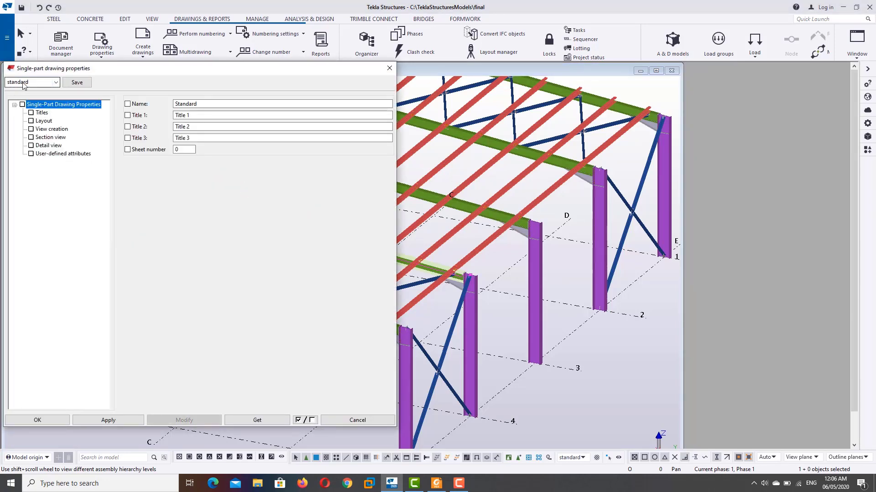
click(57, 83)
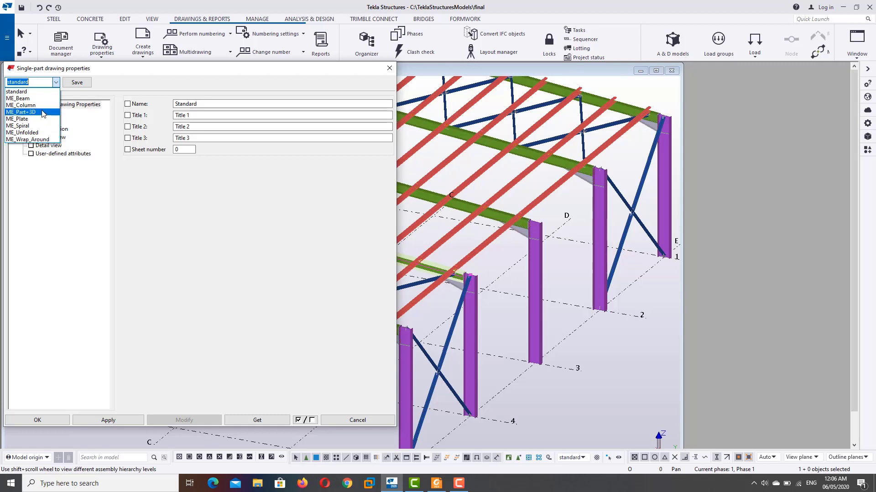
click(31, 99)
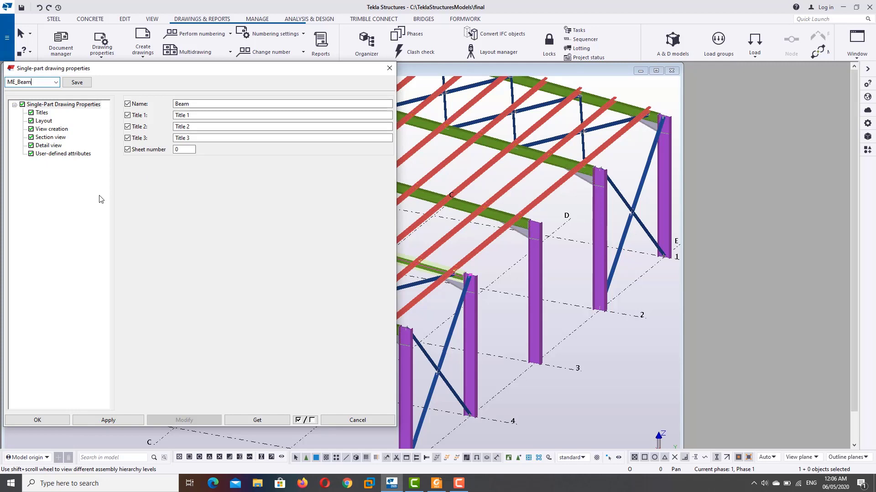
click(56, 82)
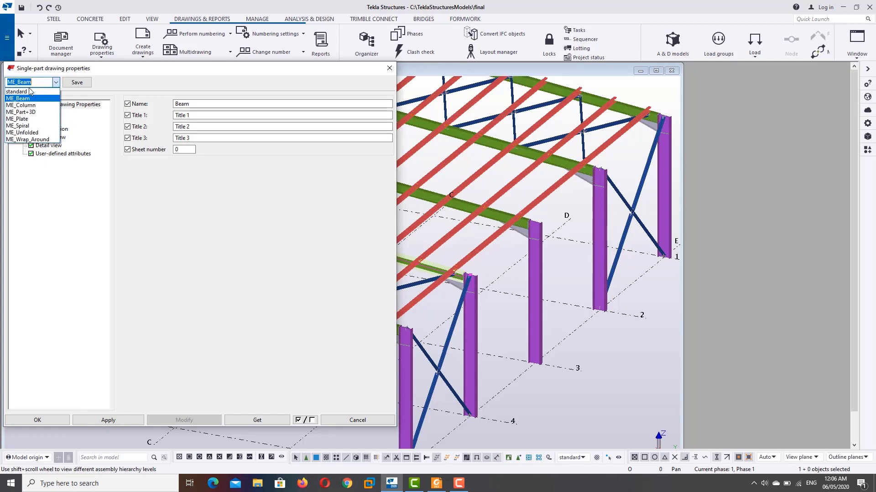
click(30, 91)
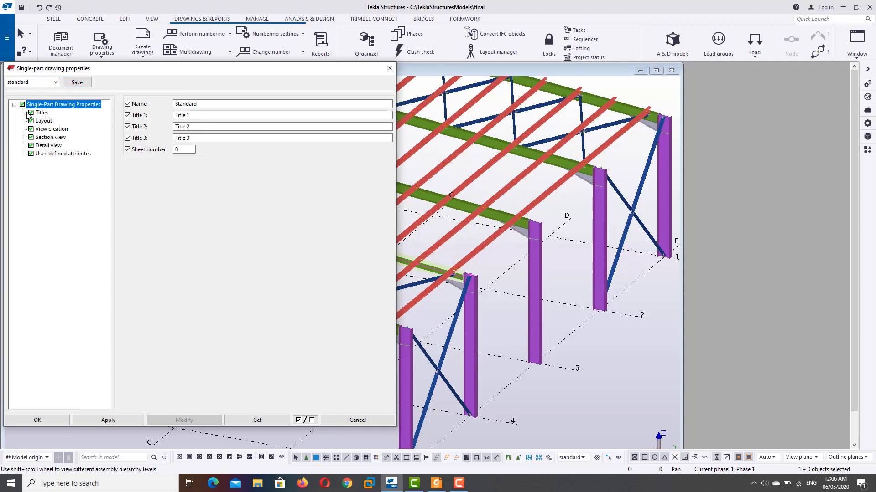
click(57, 84)
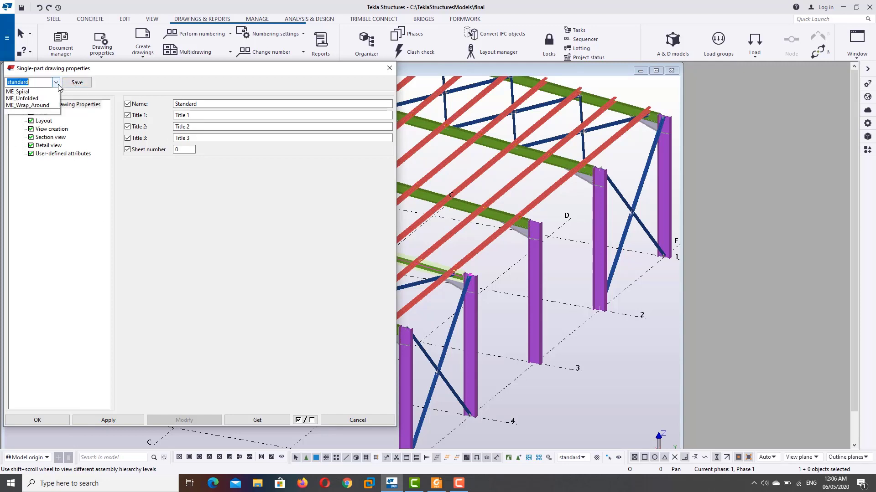
click(38, 99)
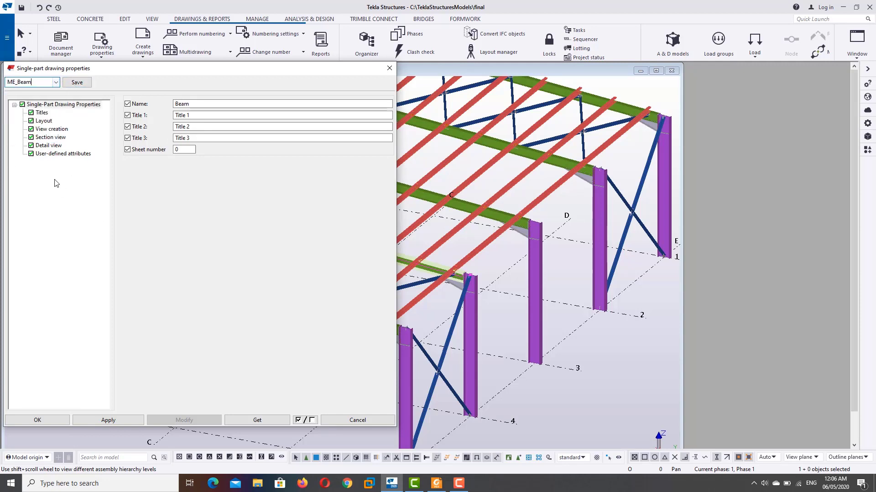
click(56, 83)
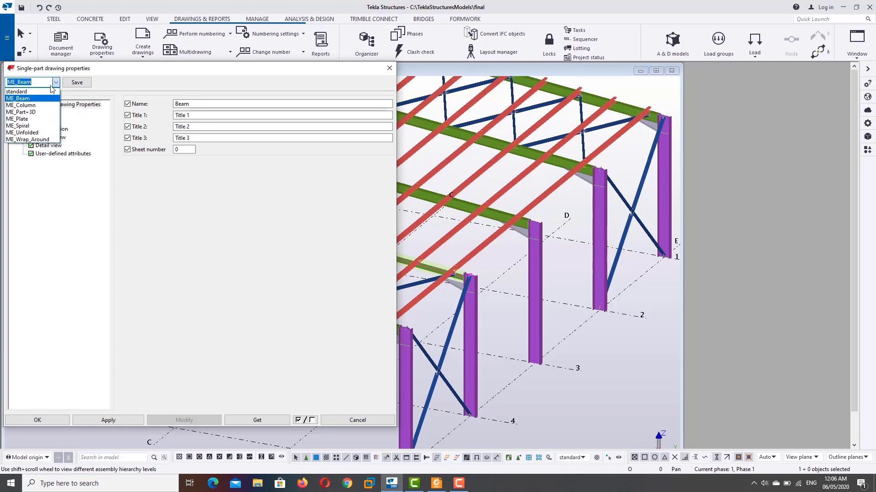
click(18, 98)
click(37, 420)
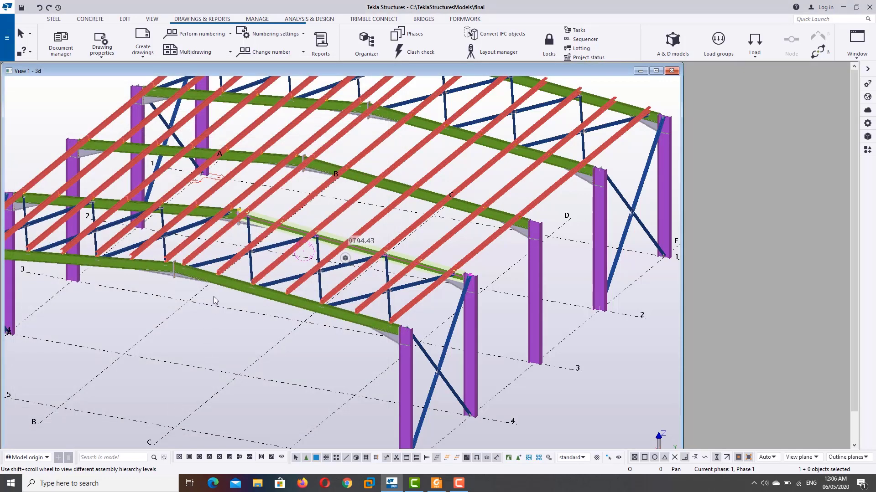
Create a single-part drawing of the selected 9794.43 rafter from Create drawings
click(147, 54)
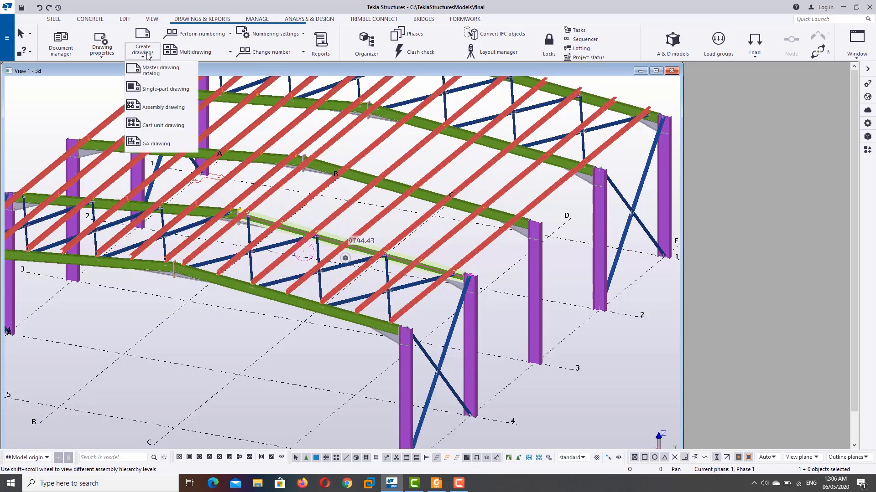
click(165, 91)
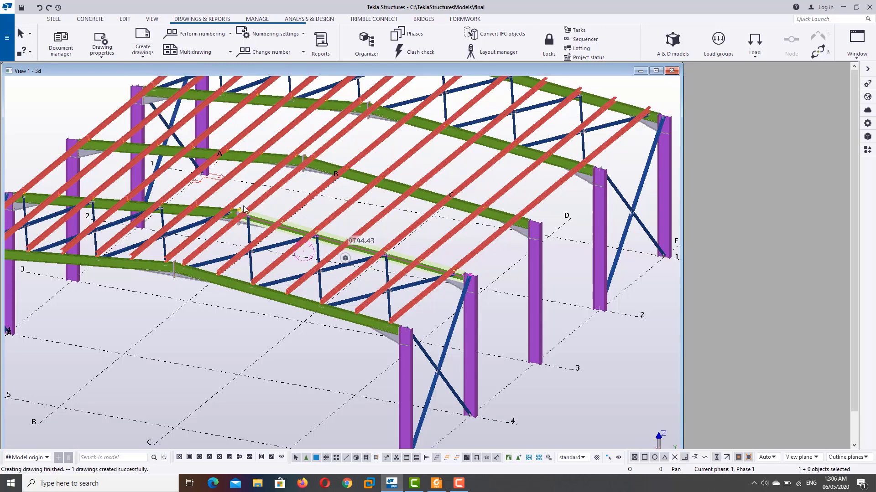
scroll(261, 258, down, 2)
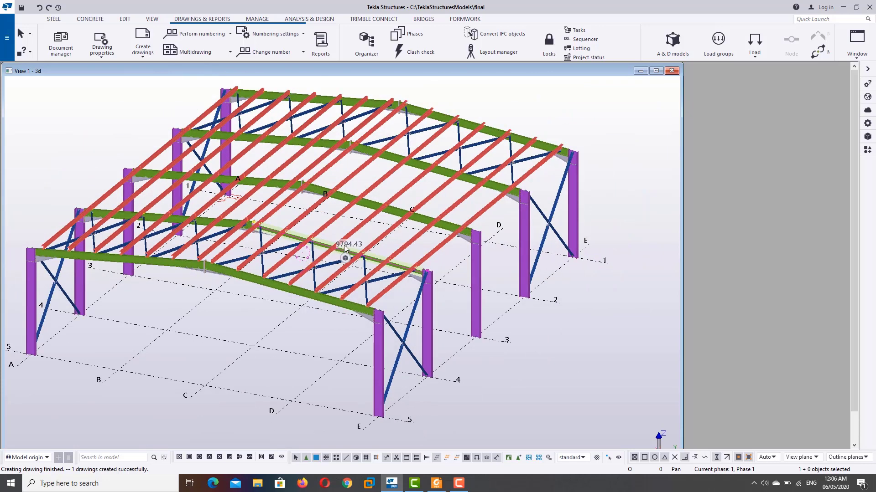
In Document manager, filter to Single-part drawings and select the Beam drawing [b.1]
click(64, 46)
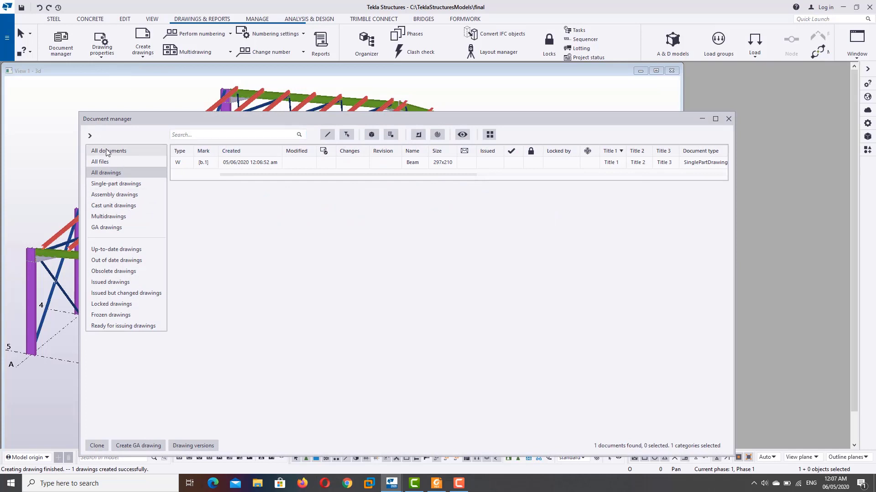
click(143, 153)
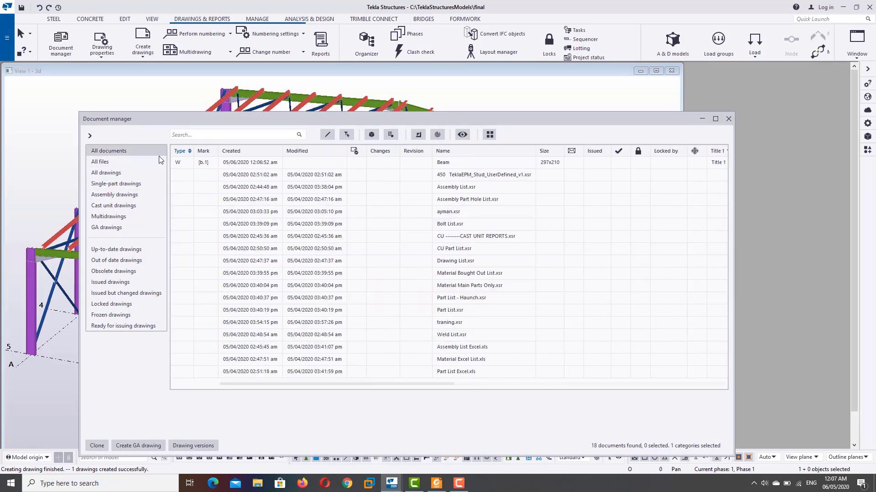
click(127, 163)
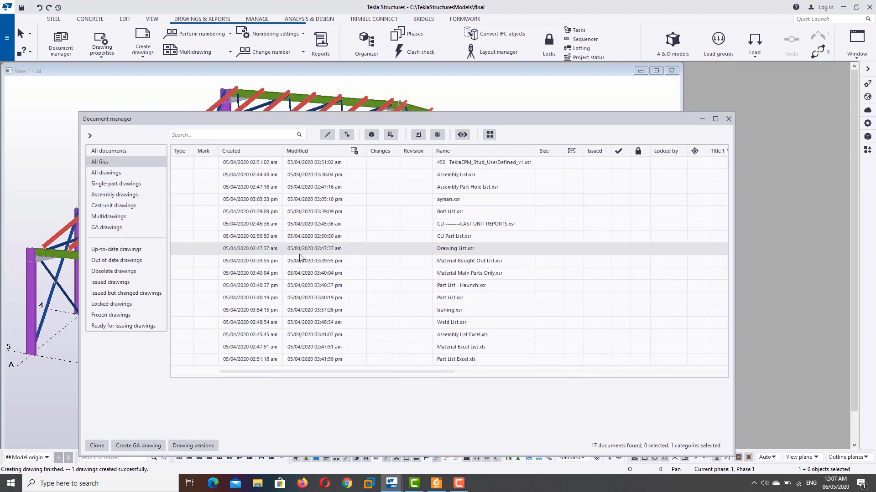
click(121, 174)
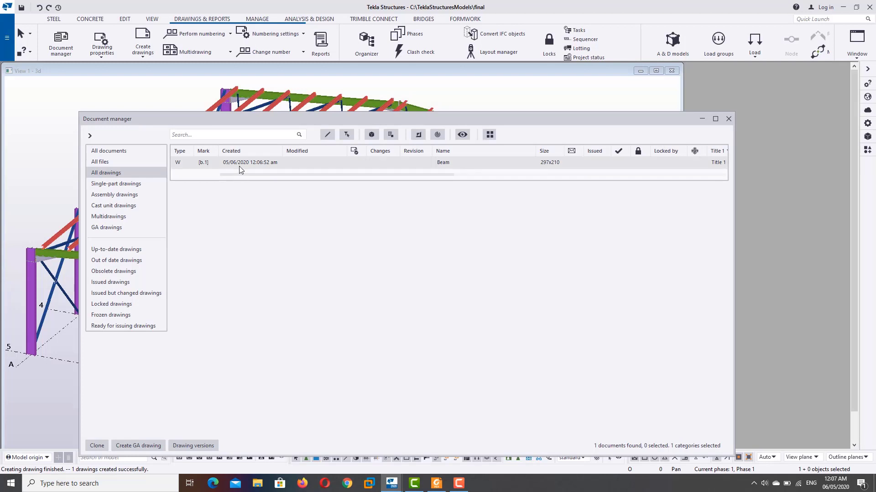
click(123, 185)
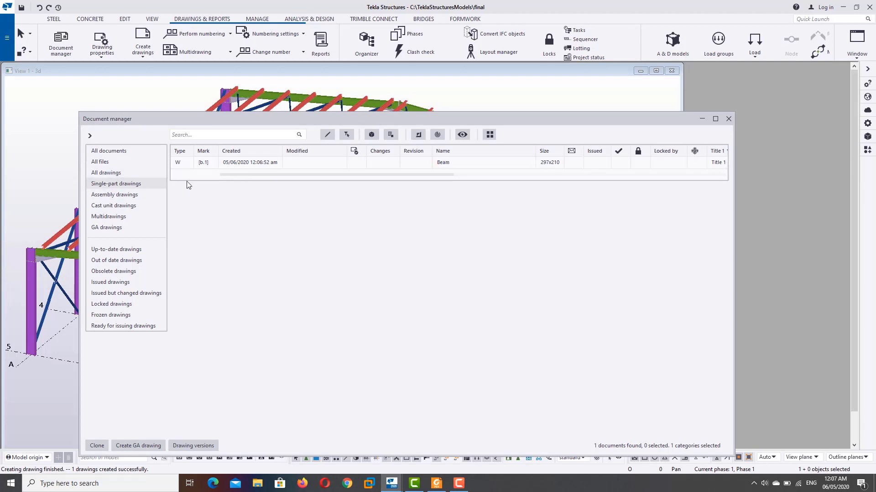
click(342, 165)
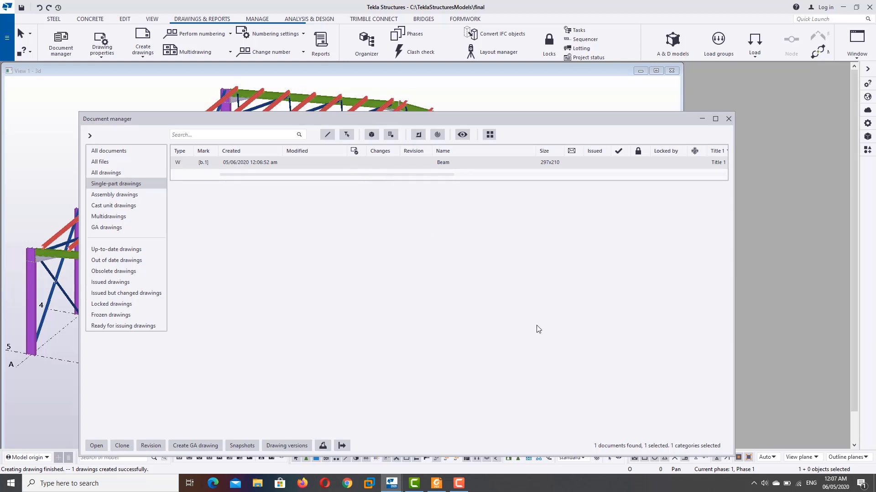
Open Beam drawing b.1 and maximize its window to fill the workspace
double_click(406, 162)
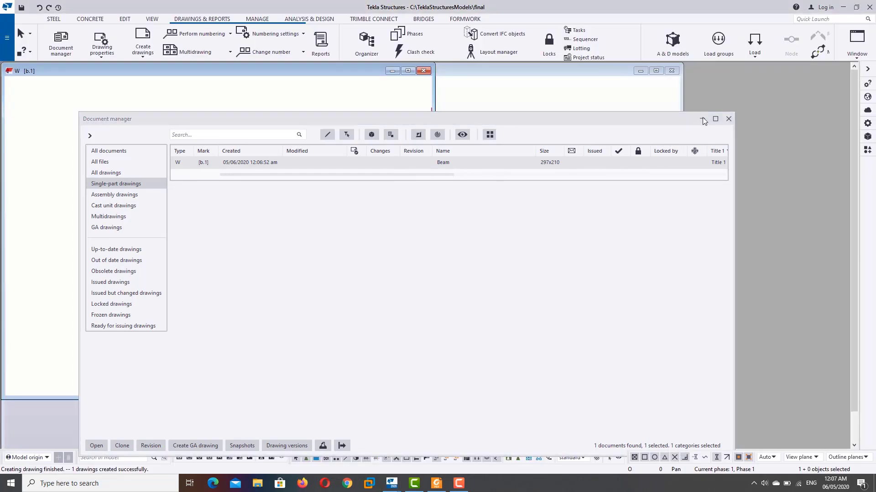
click(702, 120)
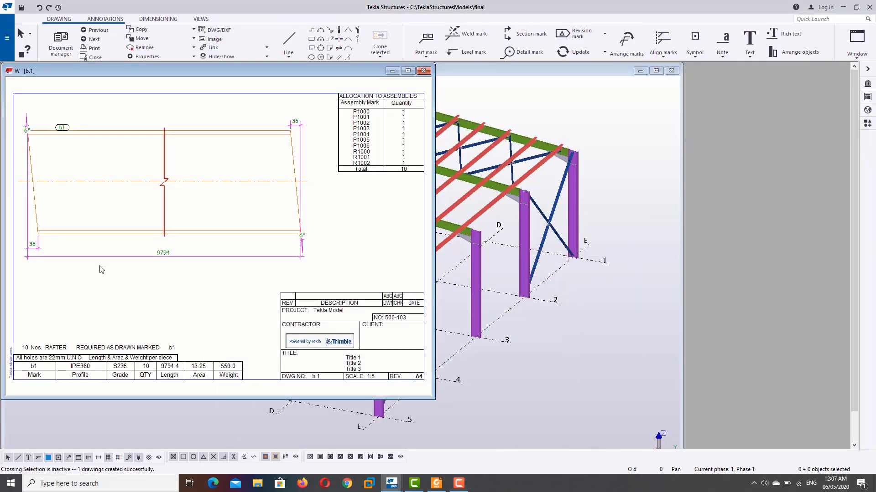
drag(275, 70, 418, 71)
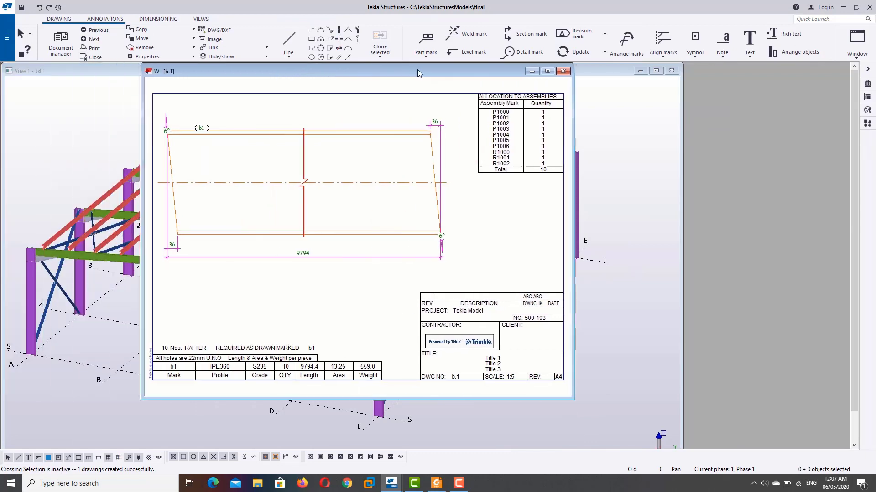
scroll(105, 368, up, 2)
scroll(215, 365, up, 1)
scroll(214, 365, up, 1)
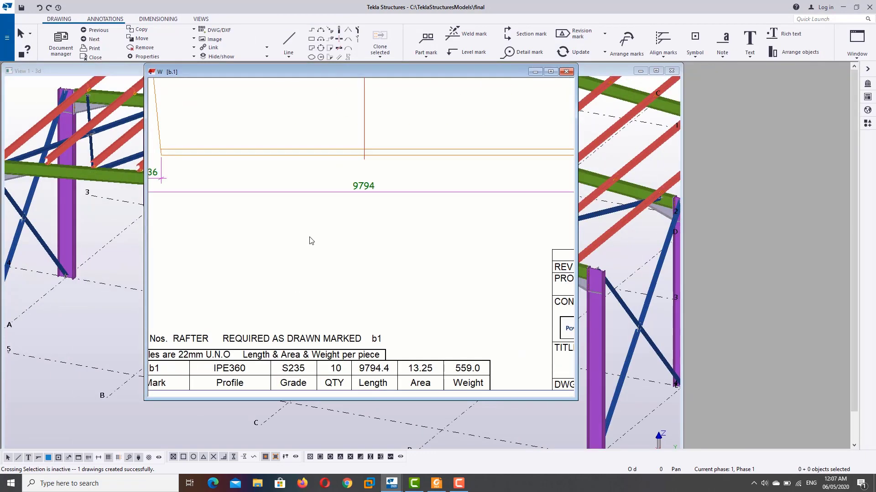
click(550, 72)
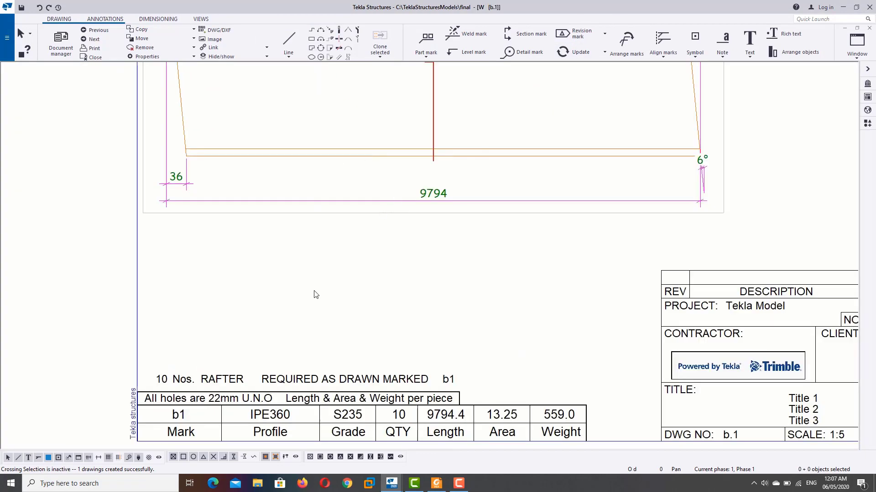
Zoom to the b1 part list (IPE360, S235, length 9794.4), select it, then deselect
scroll(313, 294, down, 2)
scroll(209, 387, up, 1)
scroll(199, 248, down, 1)
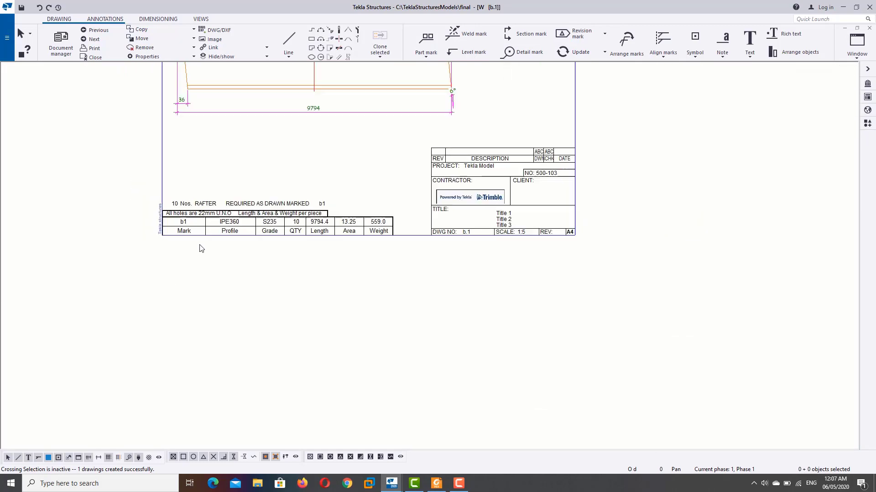
scroll(294, 250, down, 1)
middle_drag(295, 250, 331, 242)
scroll(221, 273, up, 2)
scroll(228, 237, up, 2)
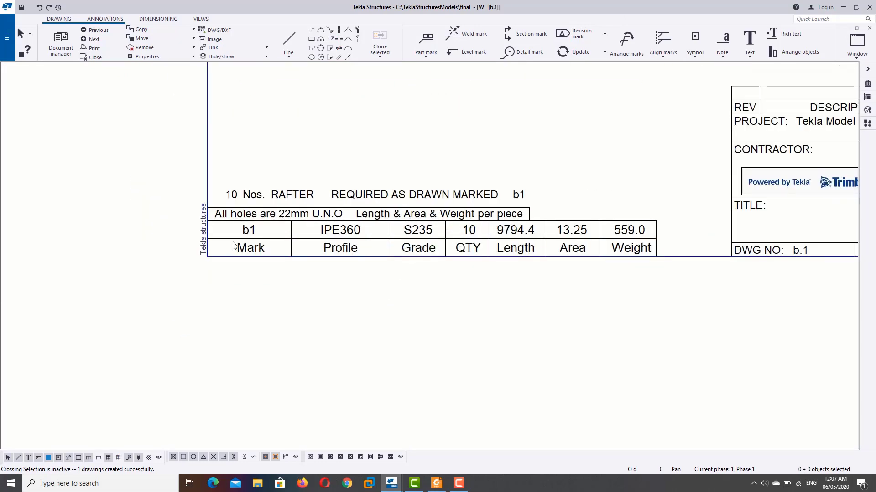
scroll(237, 206, up, 2)
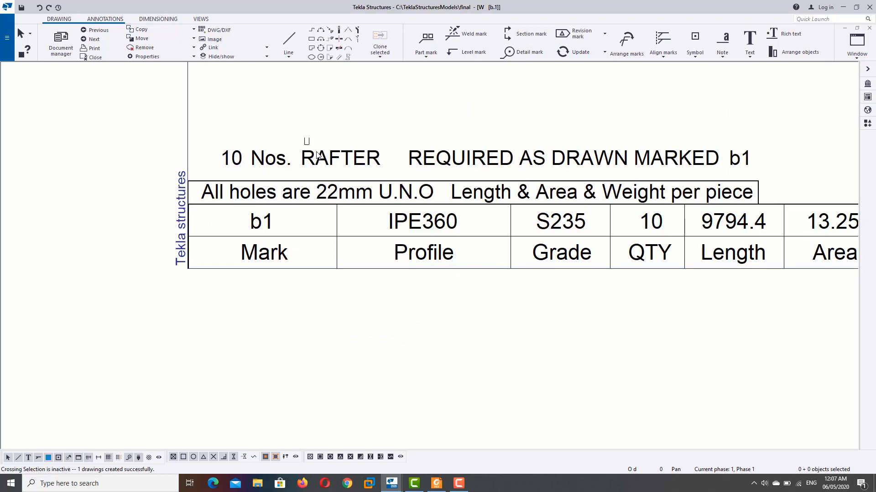
scroll(447, 169, down, 1)
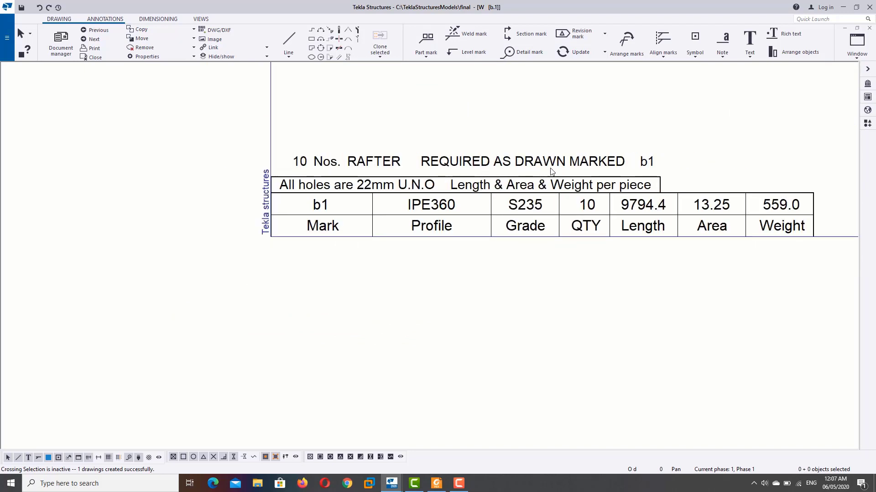
scroll(551, 172, down, 1)
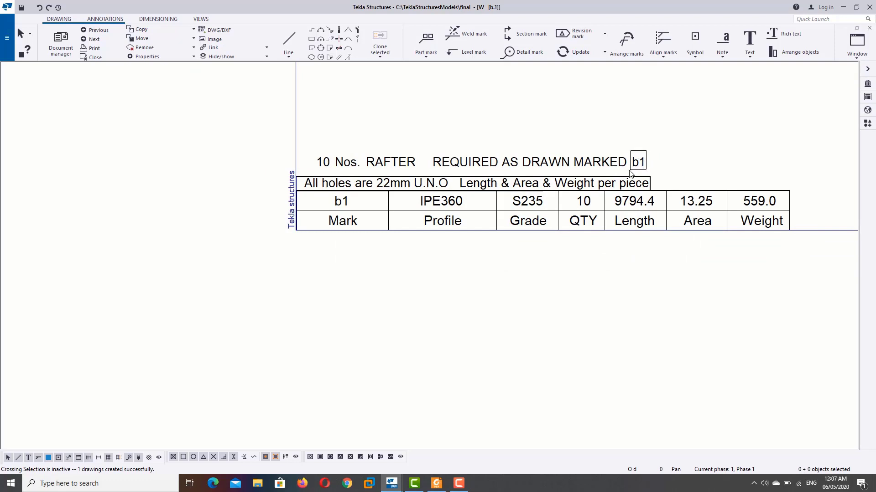
click(629, 171)
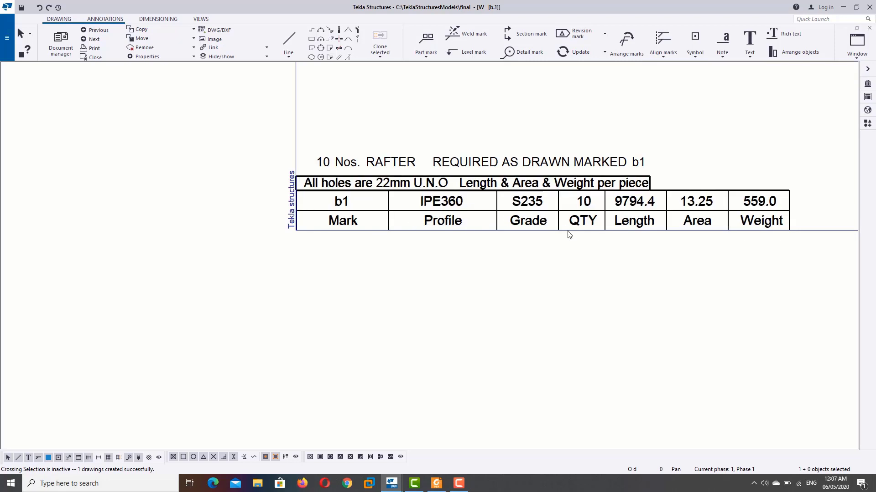
click(534, 249)
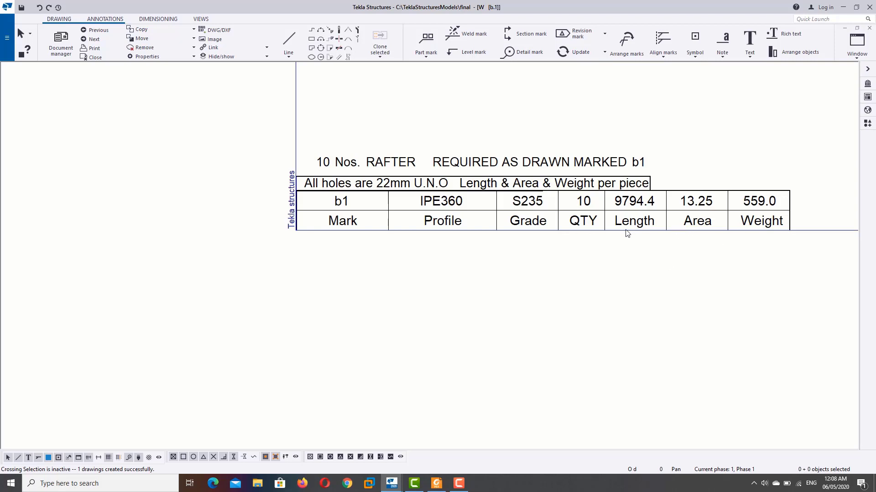
scroll(303, 274, down, 1)
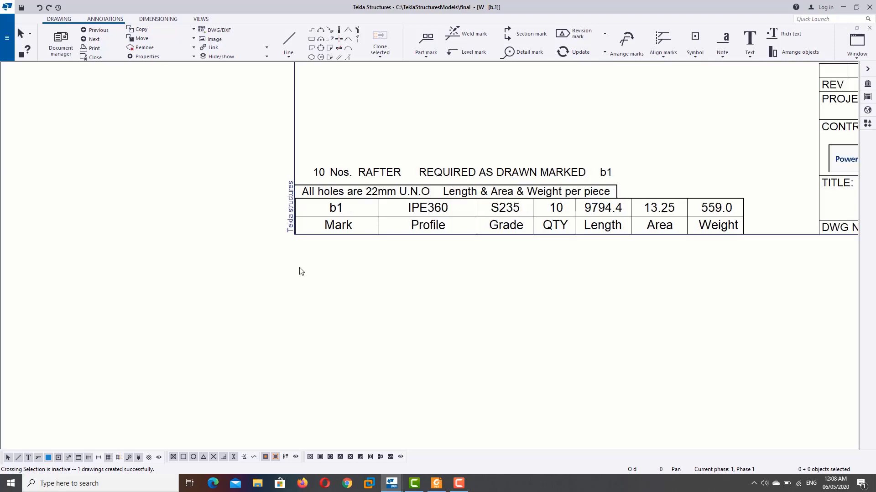
scroll(314, 268, down, 1)
scroll(321, 201, up, 1)
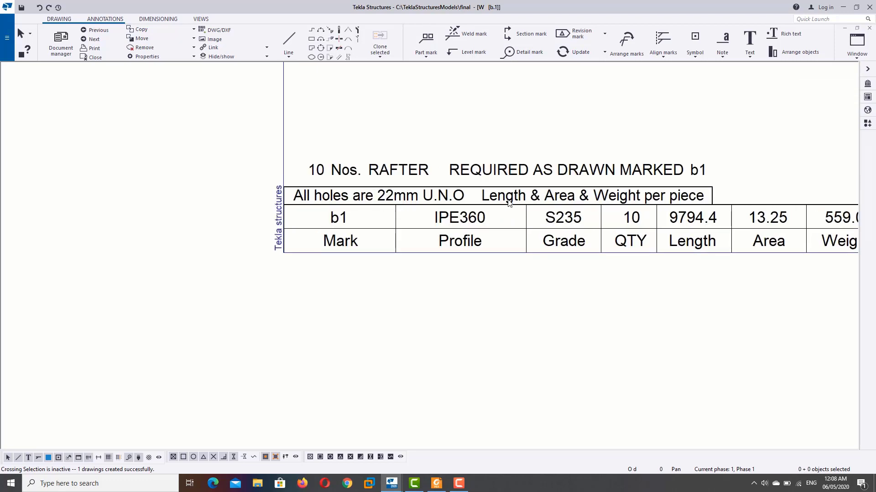
scroll(511, 204, down, 1)
scroll(524, 203, down, 1)
middle_drag(689, 183, 476, 319)
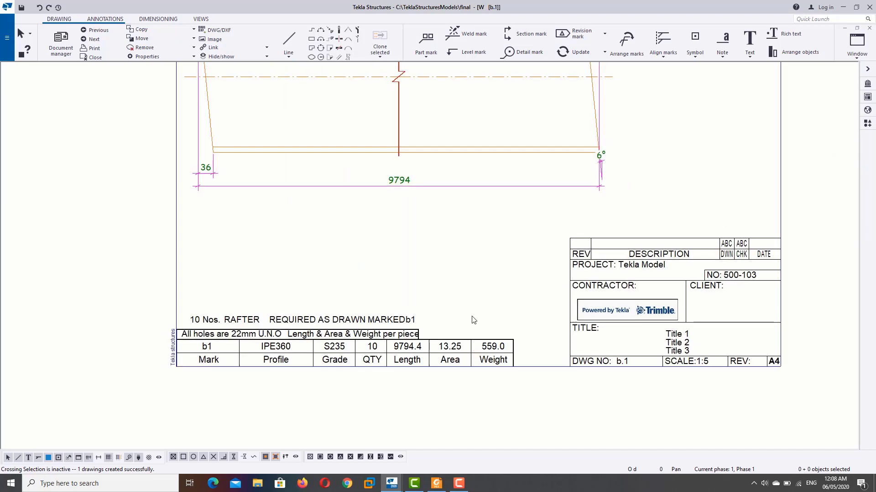
scroll(476, 319, down, 2)
scroll(479, 258, up, 2)
scroll(481, 258, up, 2)
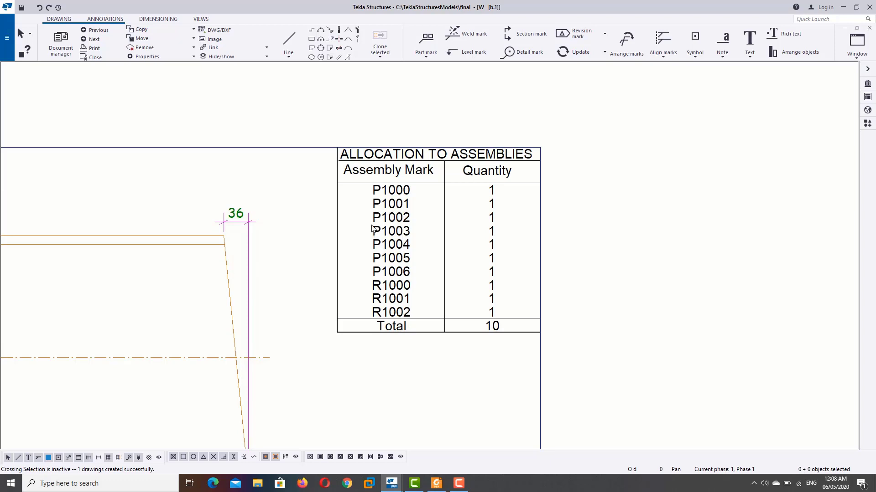
scroll(357, 223, down, 1)
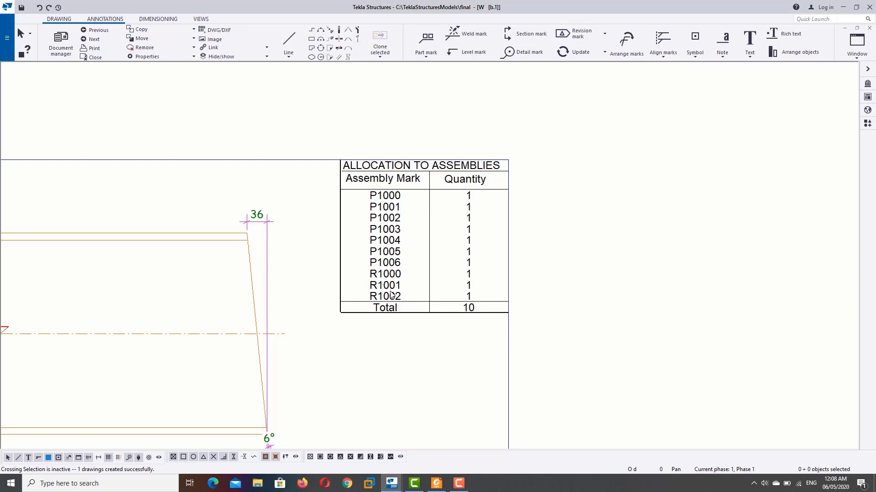
scroll(398, 263, down, 1)
scroll(398, 263, down, 2)
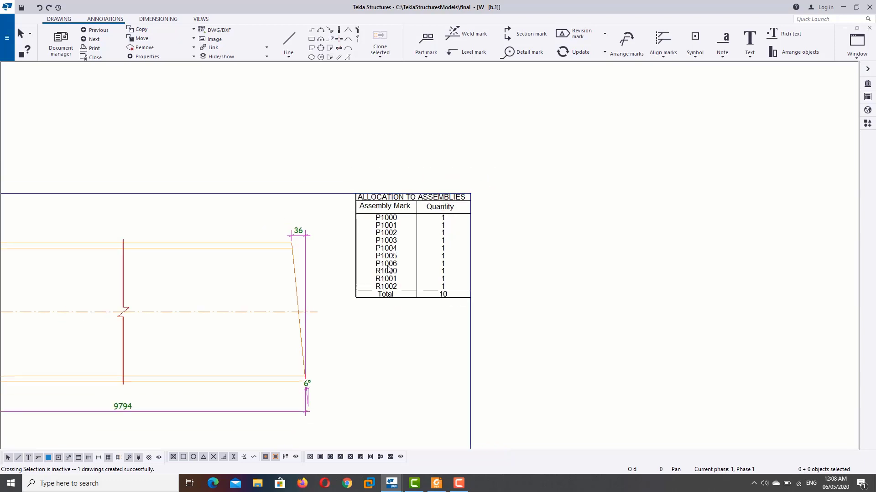
scroll(410, 255, down, 2)
scroll(446, 228, down, 2)
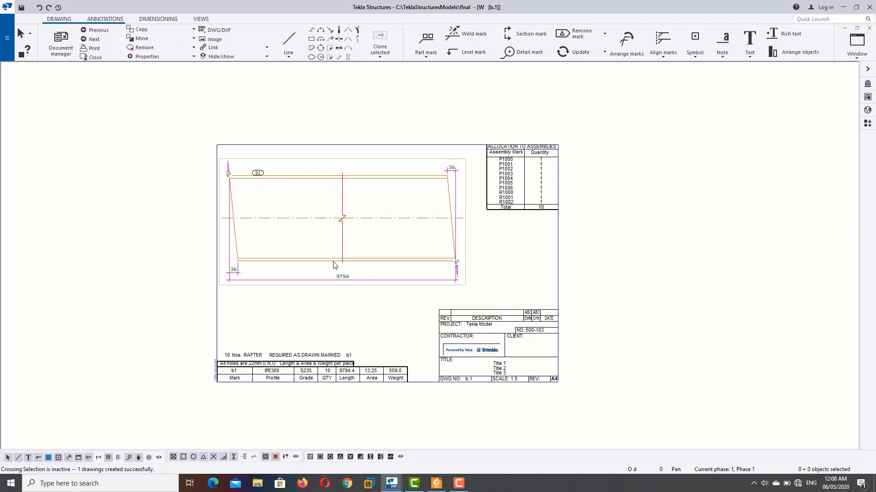
scroll(333, 265, up, 1)
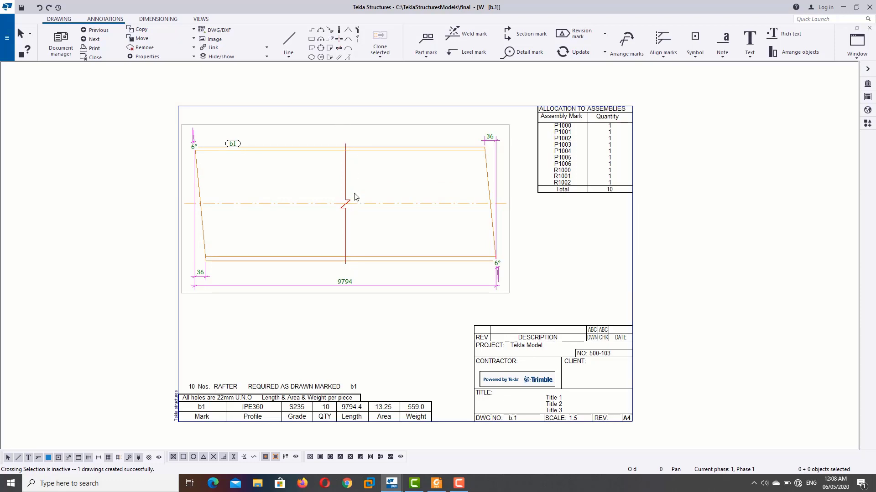
Set the rafter view's Cut parts option to No in View Properties and apply it
click(333, 126)
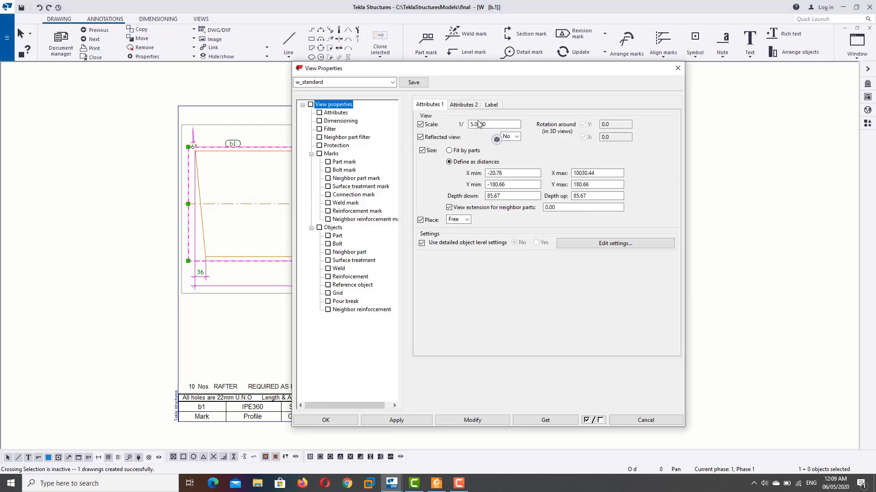
click(465, 106)
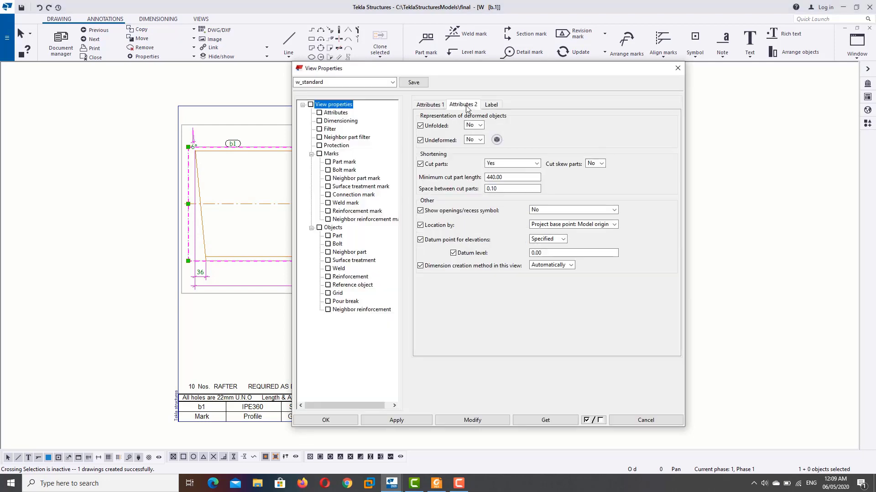
click(430, 105)
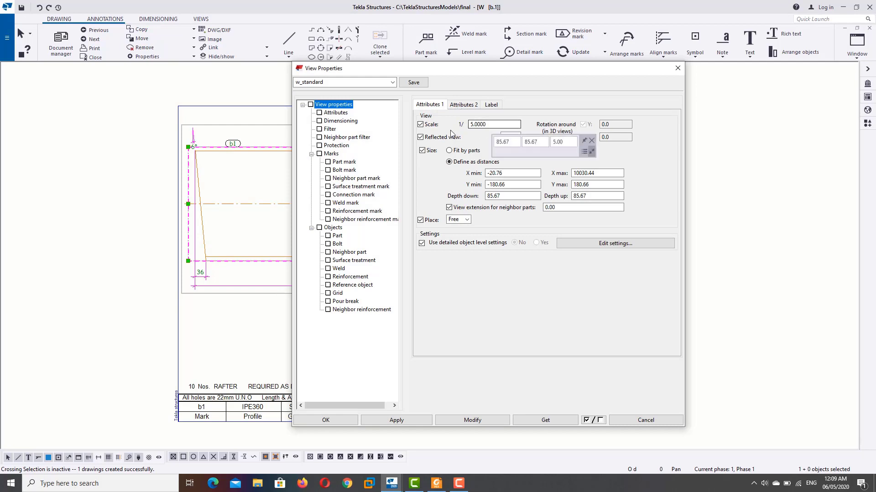
double_click(481, 124)
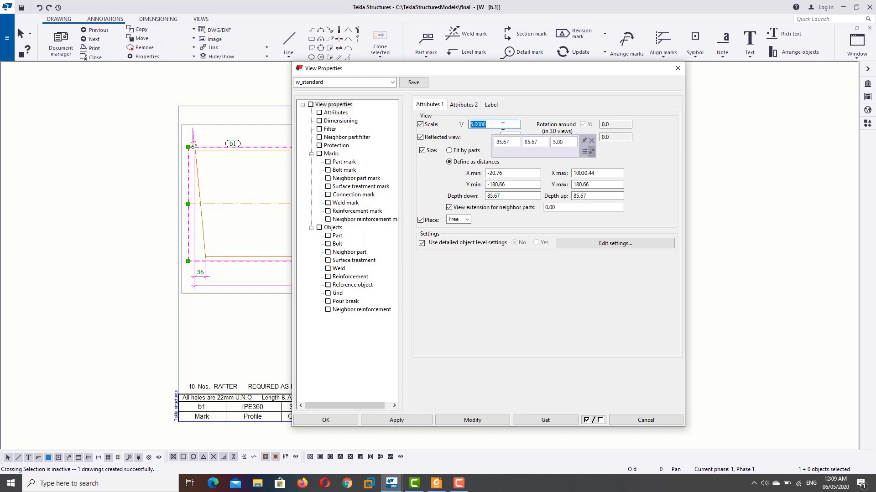
click(465, 104)
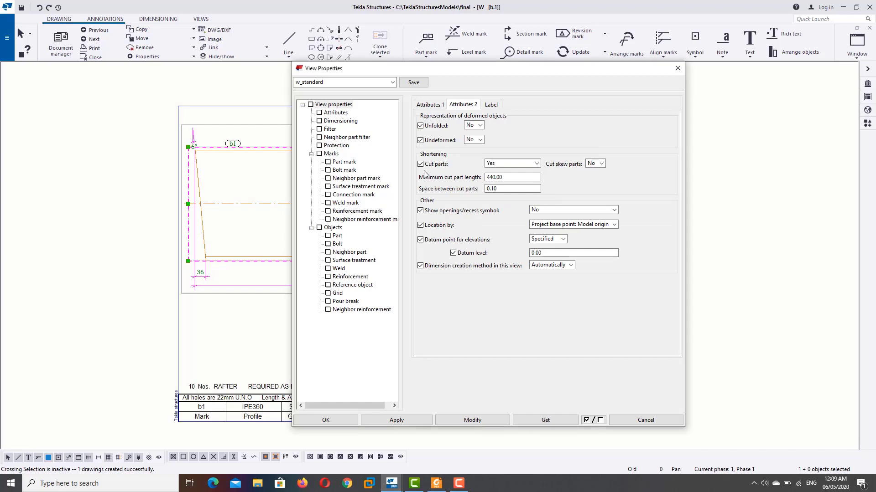
click(527, 167)
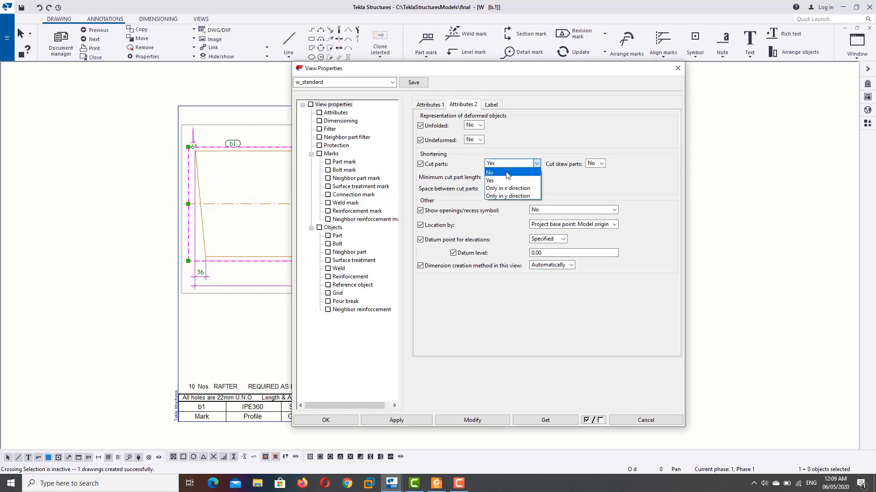
click(489, 173)
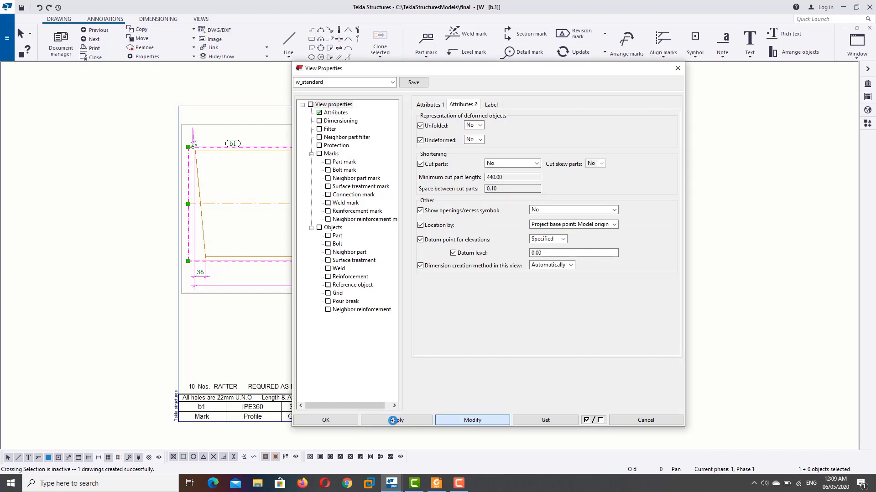
click(355, 423)
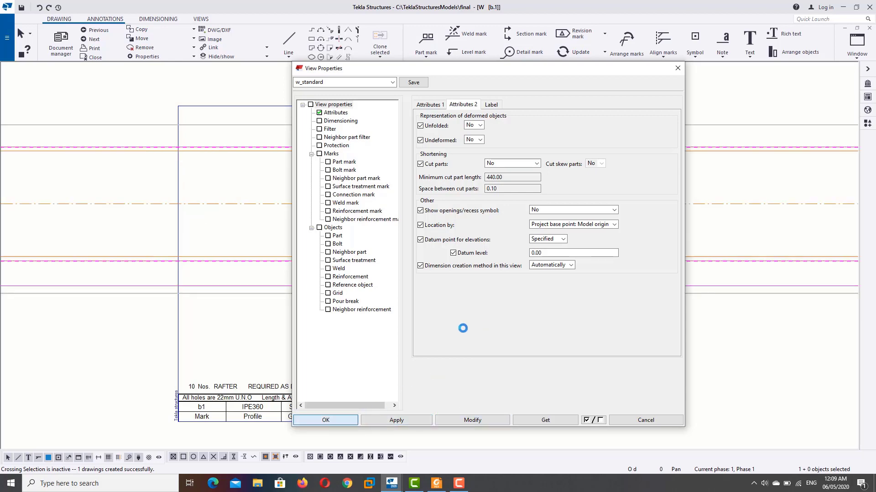
Zoom out and pan to see the uncut 1/5 rafter running past both sheet edges
scroll(474, 340, down, 2)
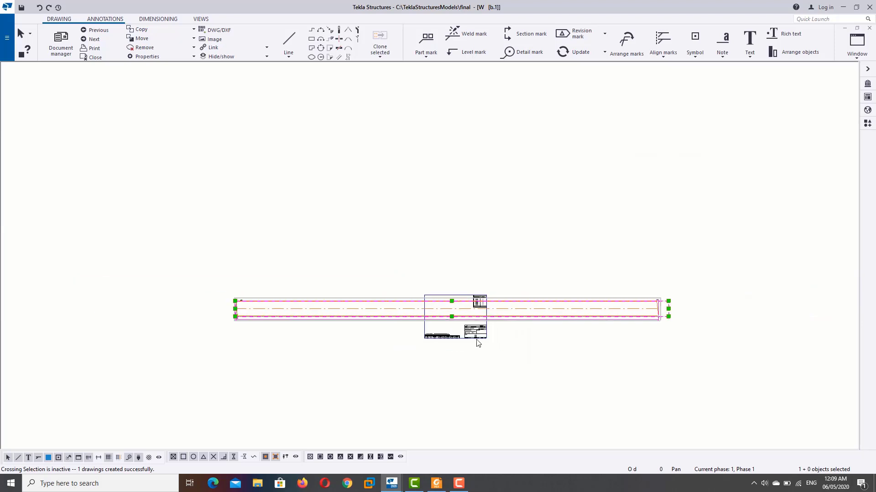
middle_drag(474, 340, 462, 275)
scroll(438, 299, up, 2)
scroll(429, 295, up, 1)
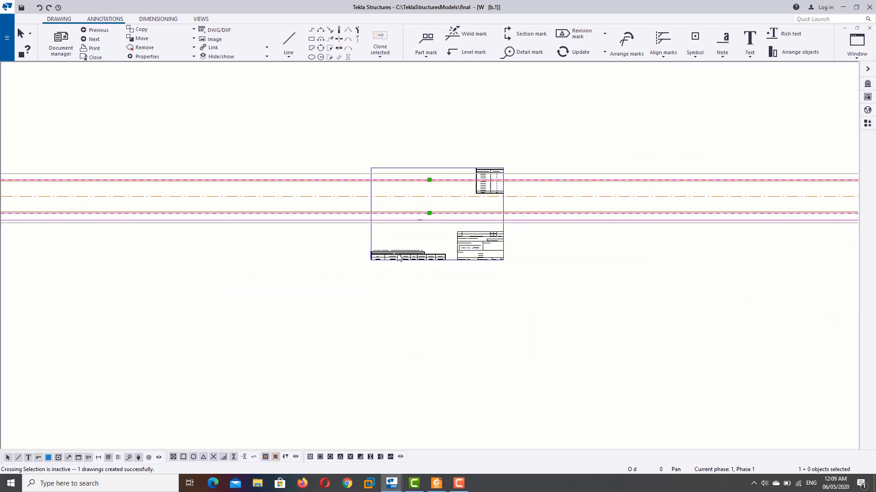
scroll(398, 258, down, 2)
scroll(397, 256, down, 2)
scroll(445, 237, up, 2)
scroll(541, 211, up, 1)
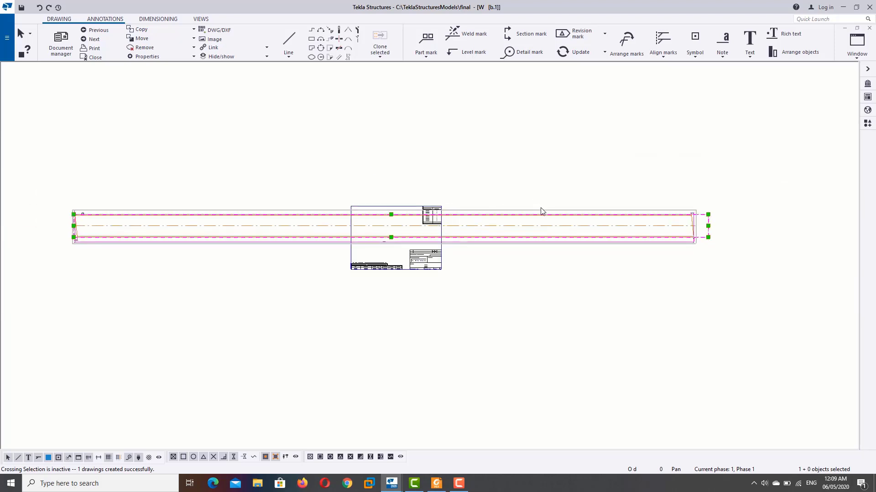
scroll(542, 211, down, 1)
scroll(537, 214, up, 2)
scroll(534, 215, up, 1)
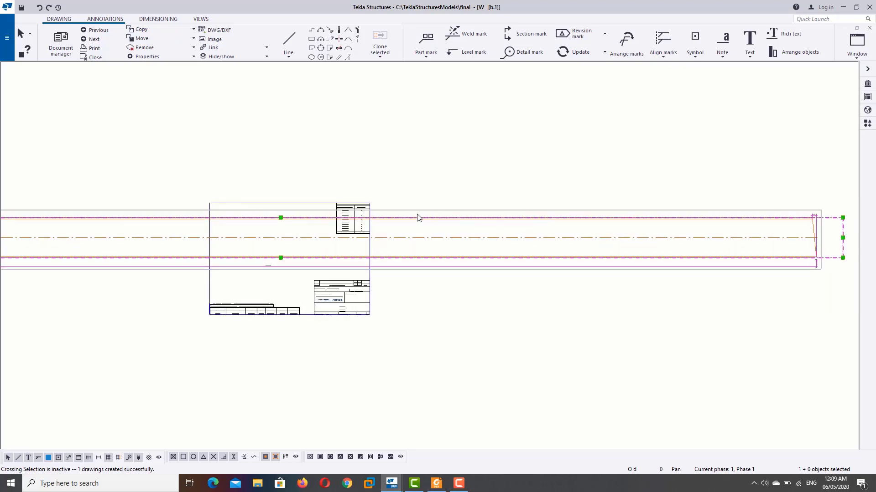
scroll(418, 217, up, 2)
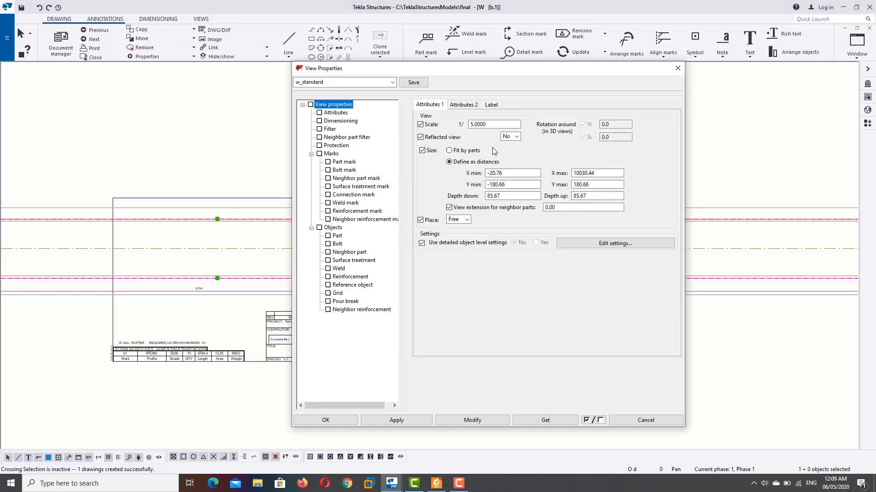
Set Cut parts back to Yes on Attributes 2, keeping the 440.00 minimum cut length
click(463, 105)
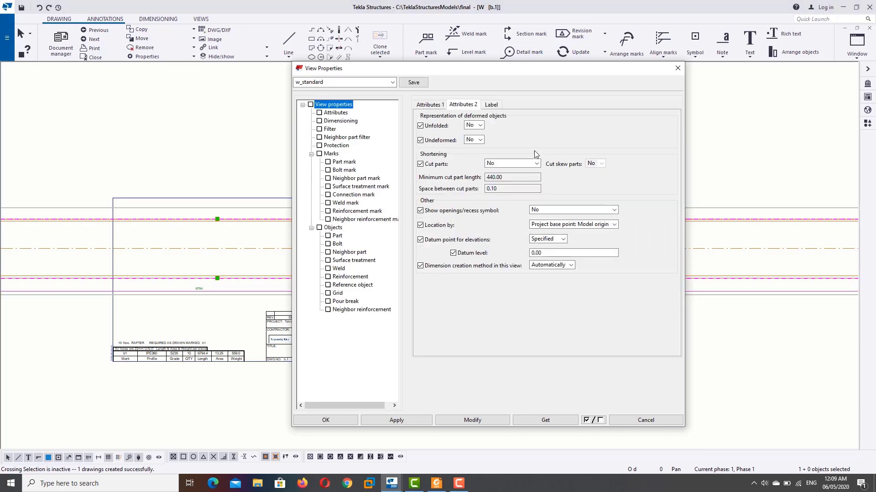
click(515, 164)
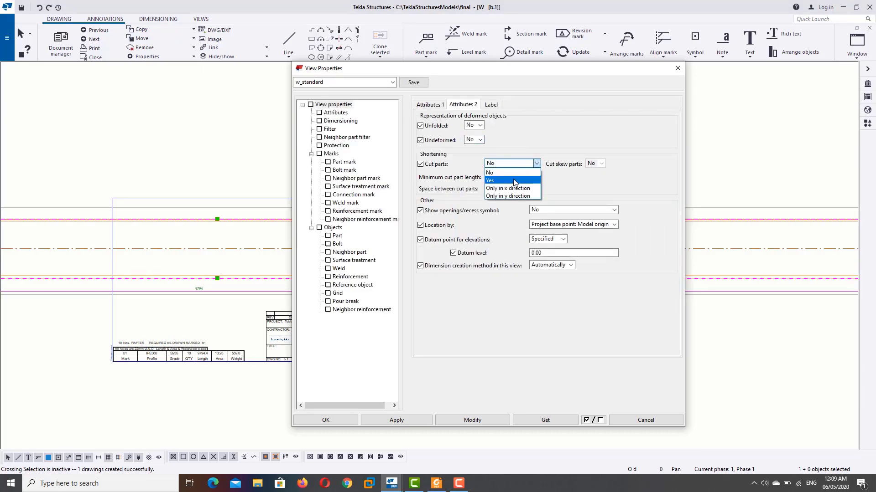
click(513, 181)
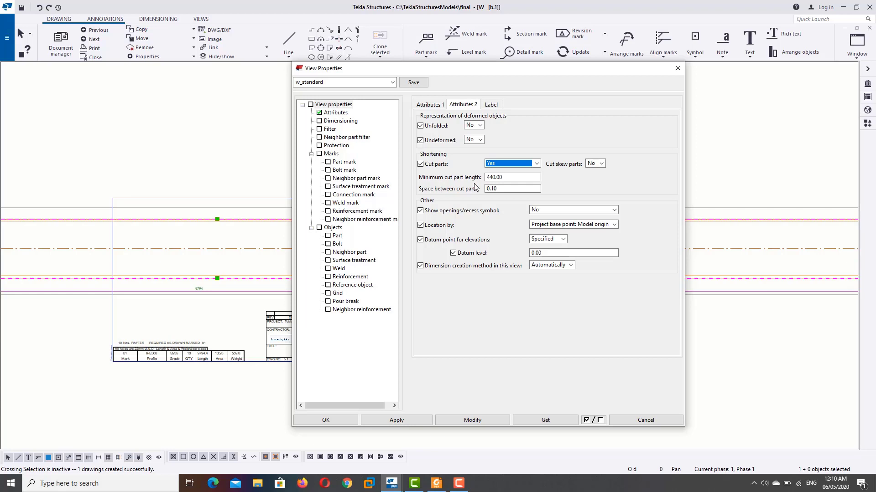
click(437, 105)
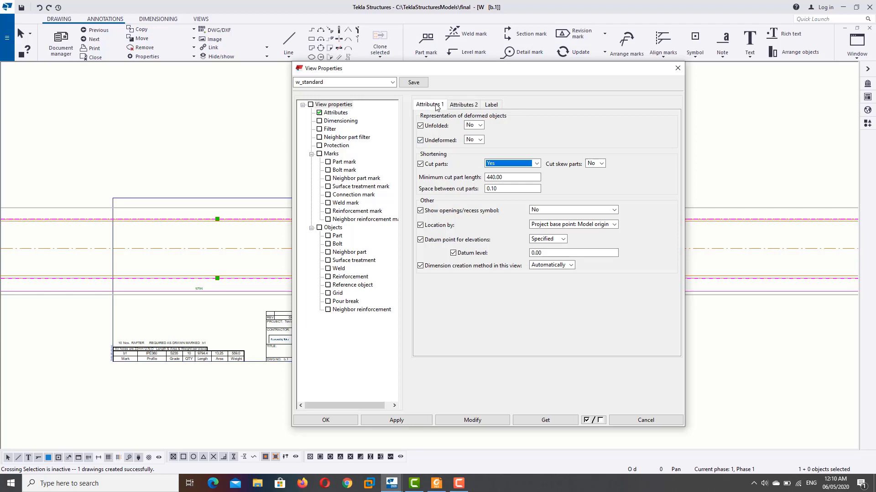
click(466, 106)
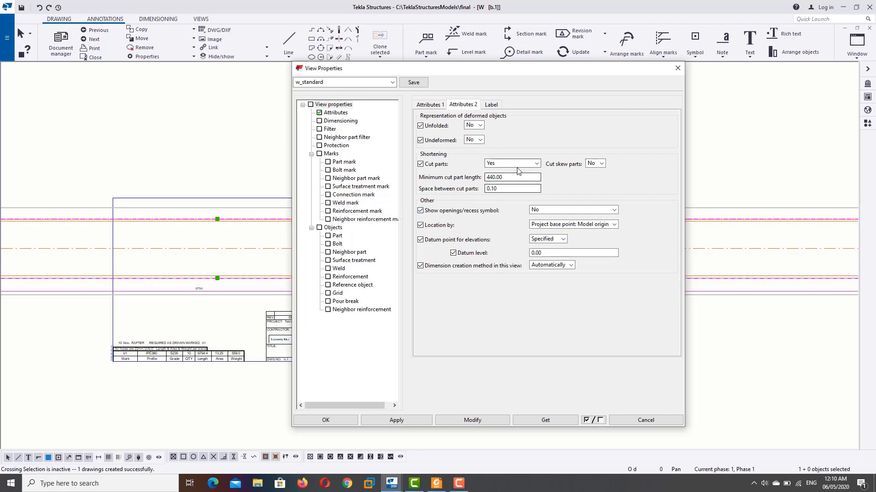
Try a 200 minimum cut part length on the rafter view
drag(410, 69, 612, 69)
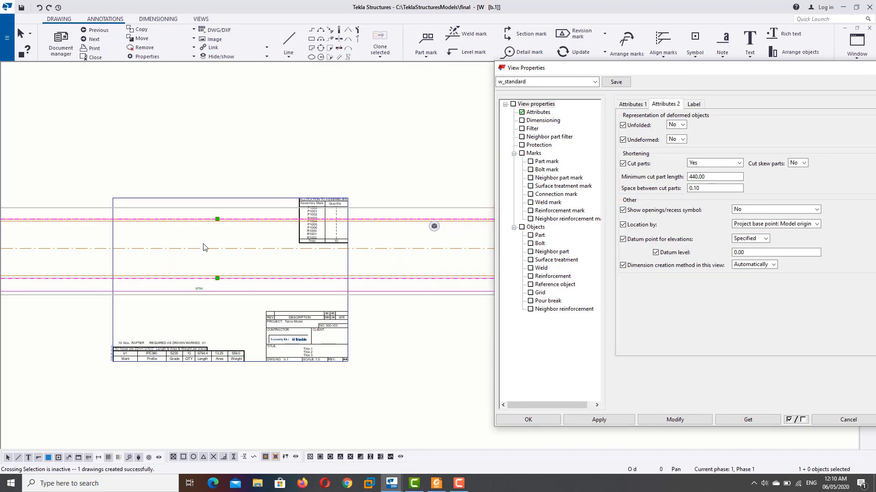
scroll(203, 251, down, 2)
scroll(204, 250, down, 1)
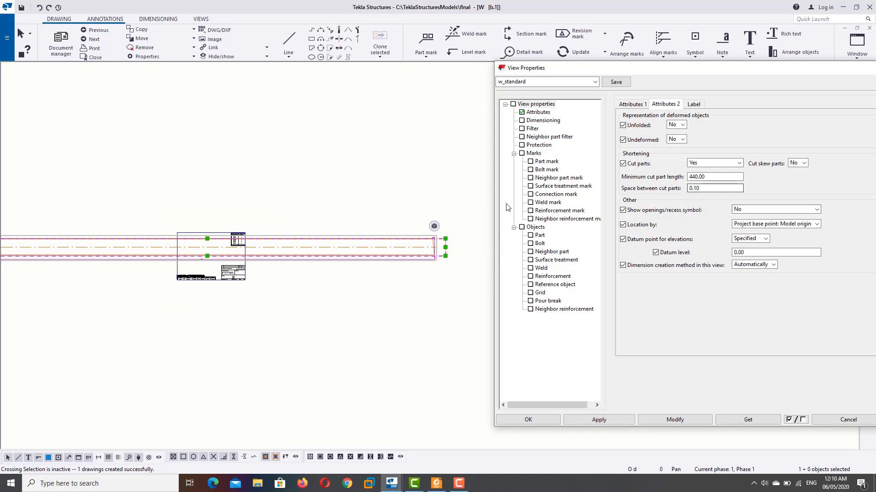
double_click(698, 177)
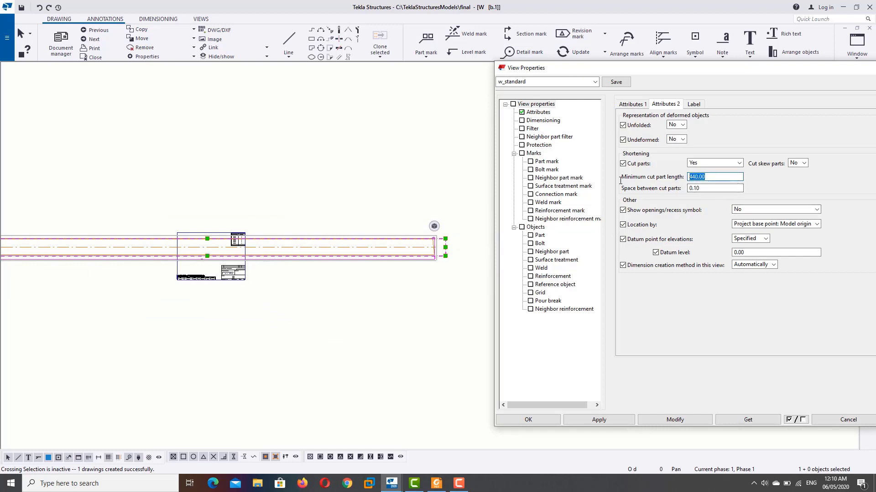
drag(706, 76, 608, 80)
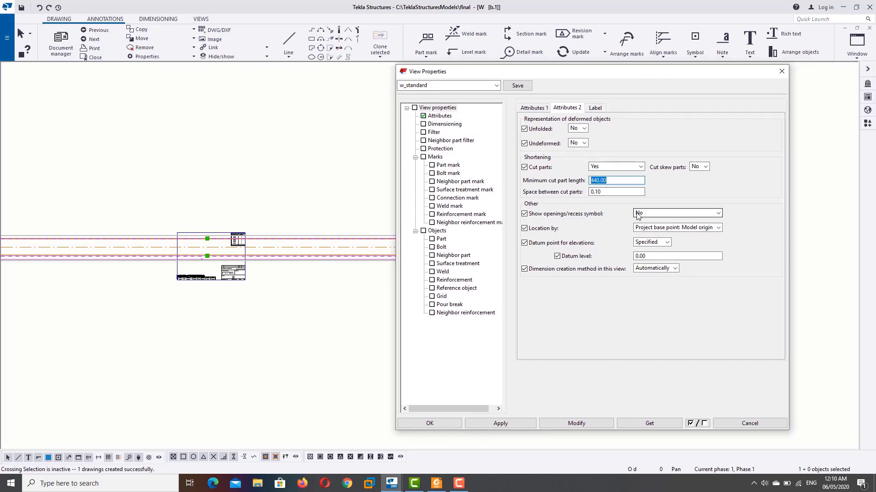
text(200)
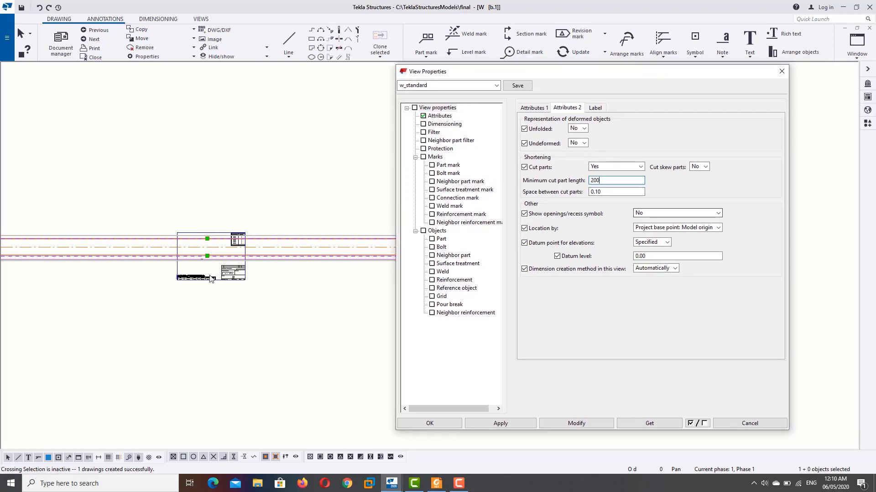
scroll(214, 276, up, 5)
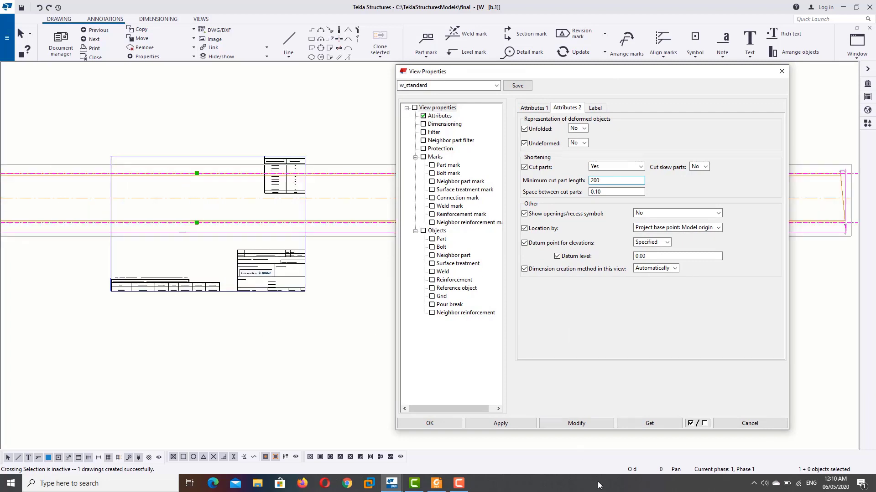
click(595, 423)
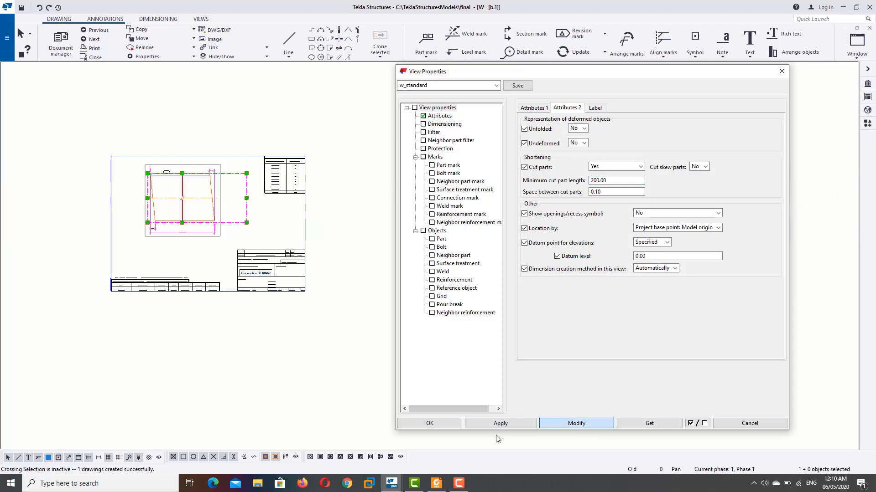
Change the minimum cut part length to 440 and apply it, then deselect the view
scroll(194, 207, up, 3)
scroll(193, 206, up, 1)
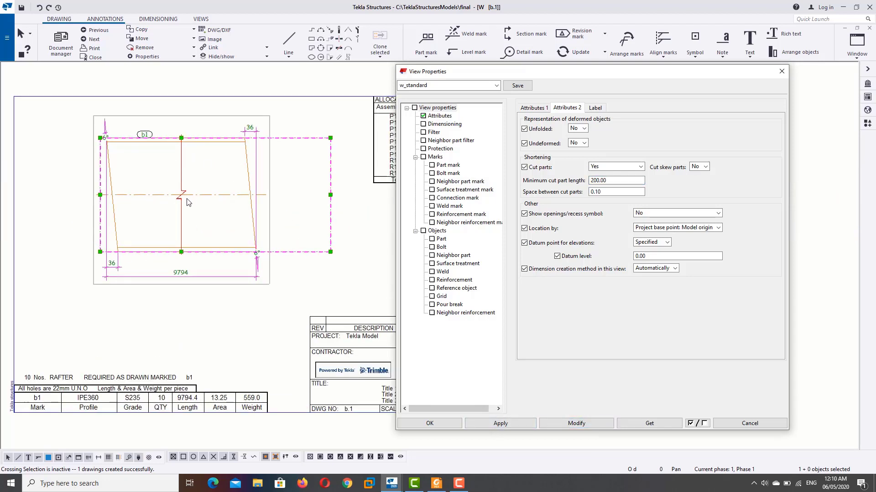
scroll(219, 202, down, 1)
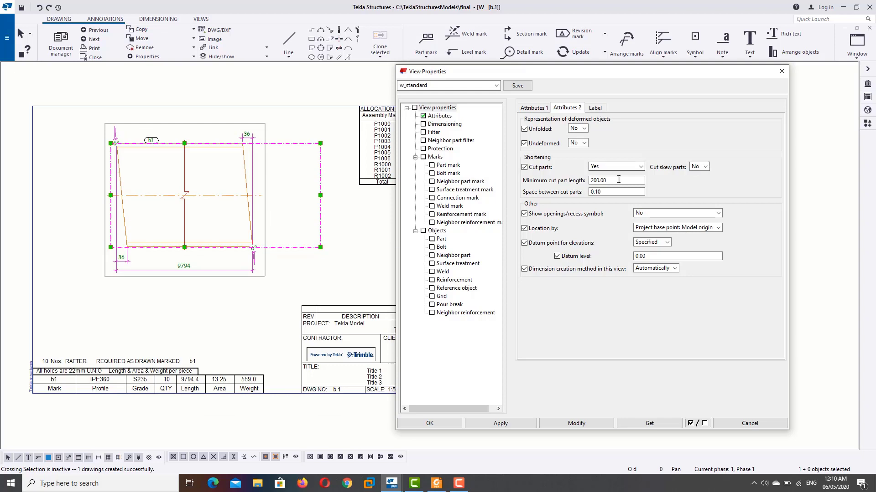
drag(618, 180, 542, 177)
text(440)
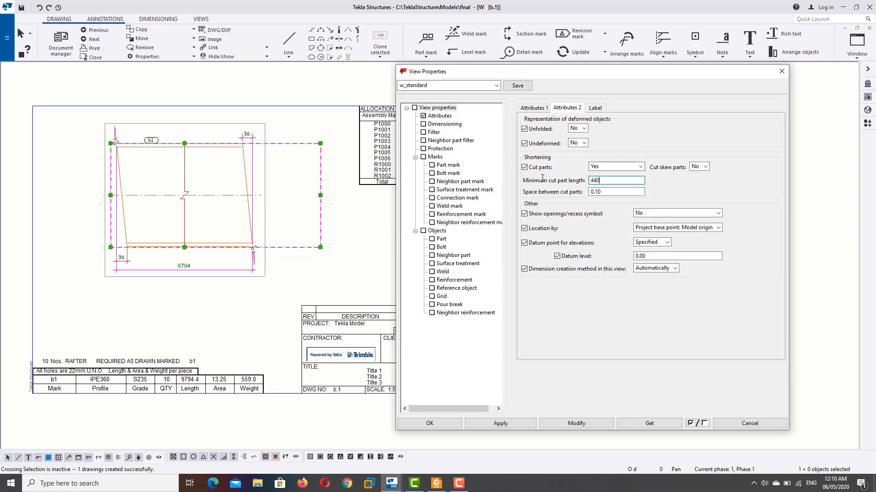
click(587, 424)
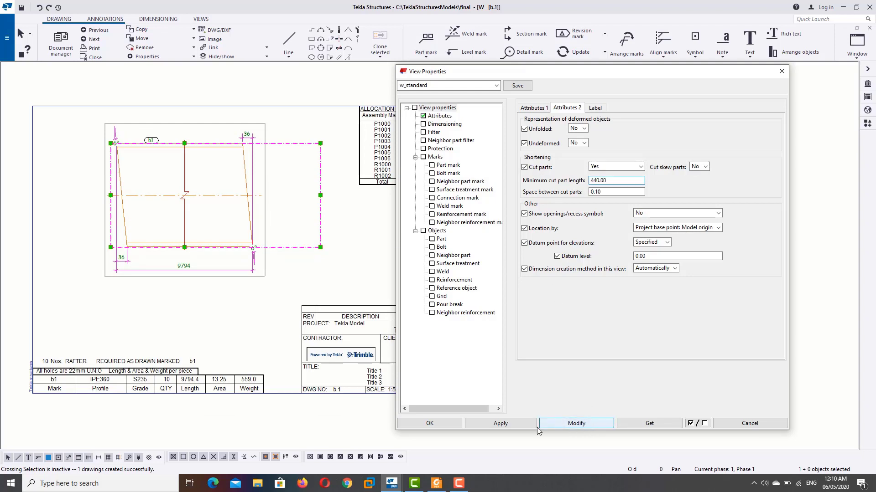
scroll(274, 257, down, 1)
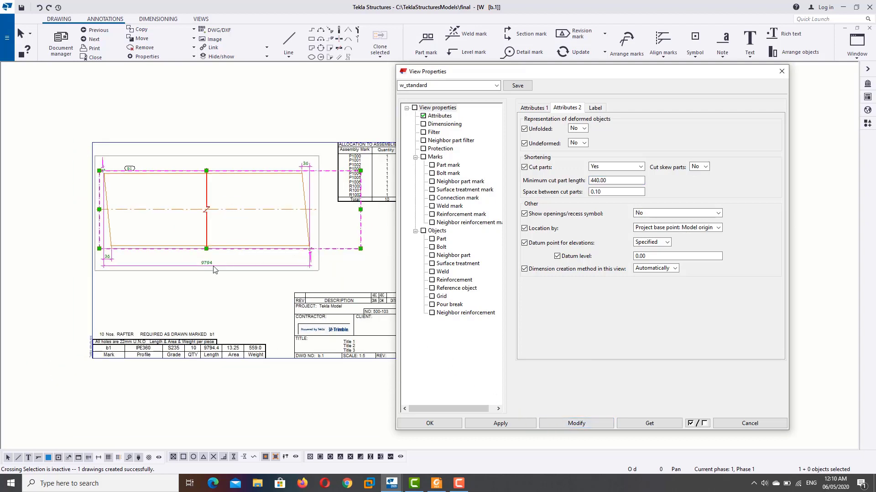
click(250, 286)
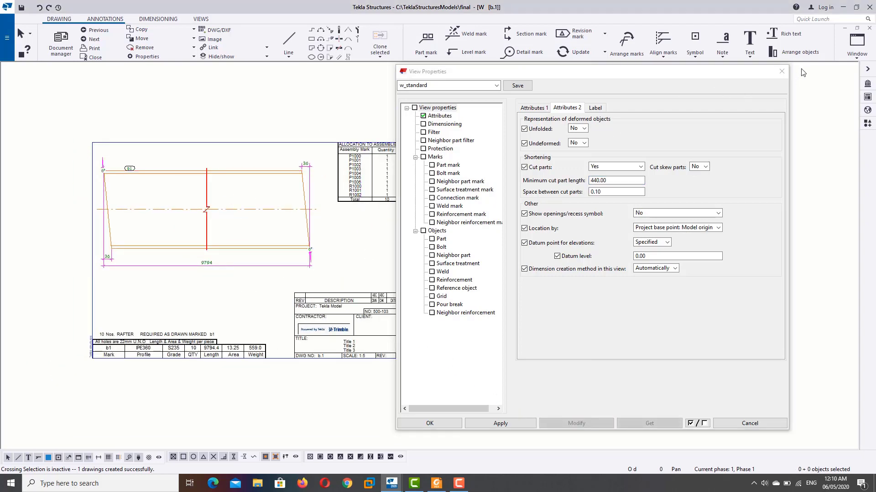
Move the shortened rafter view to the left of the allocation table
key(Escape)
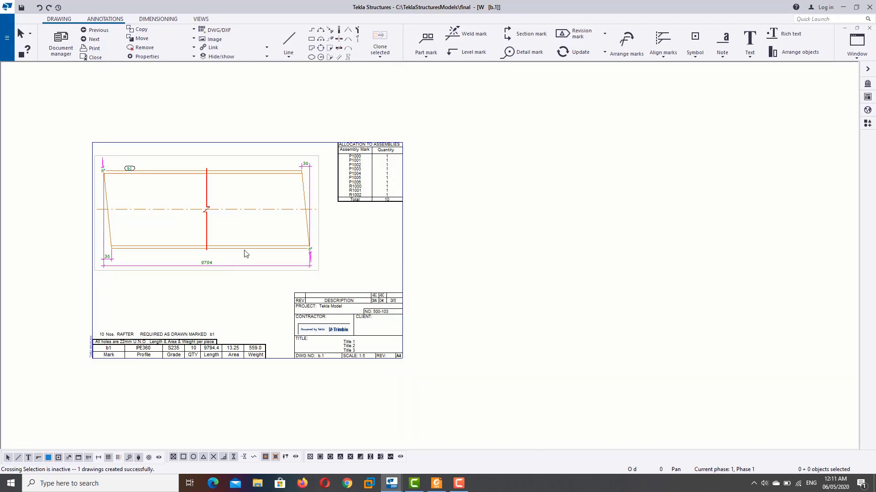
click(188, 159)
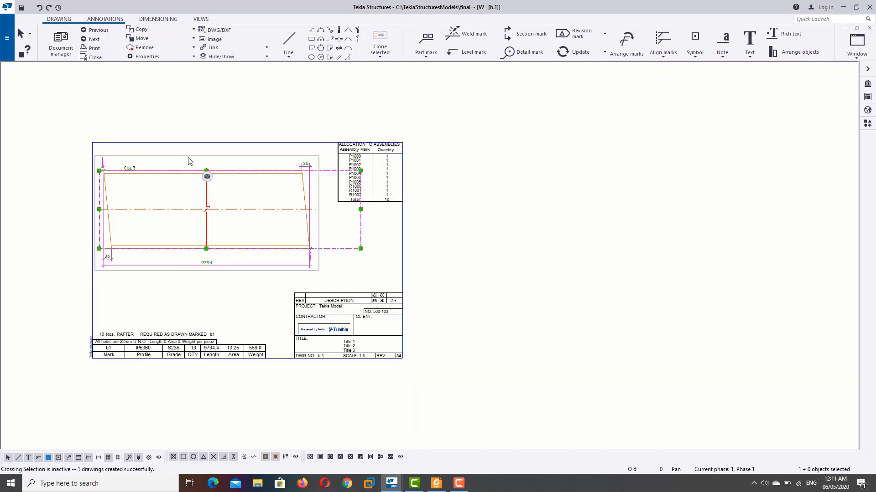
drag(191, 160, 176, 177)
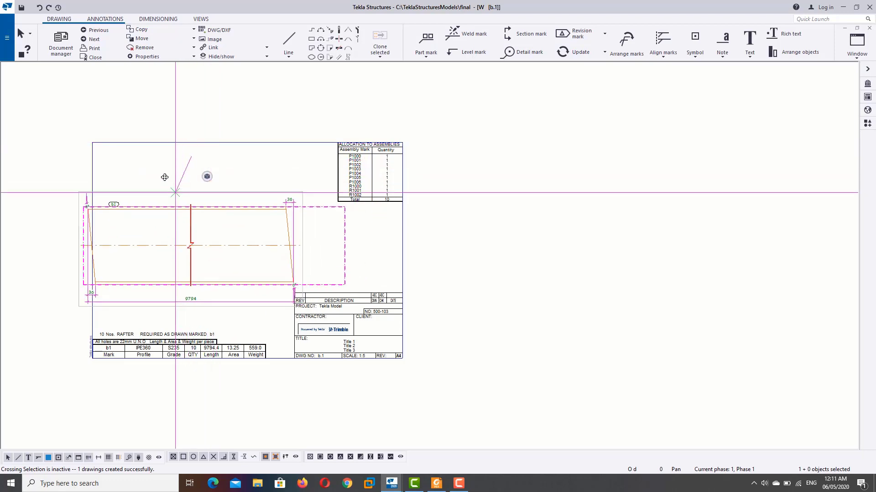
mouse_move(168, 182)
mouse_down()
mouse_move(485, 178)
mouse_move(190, 187)
mouse_move(199, 181)
mouse_up()
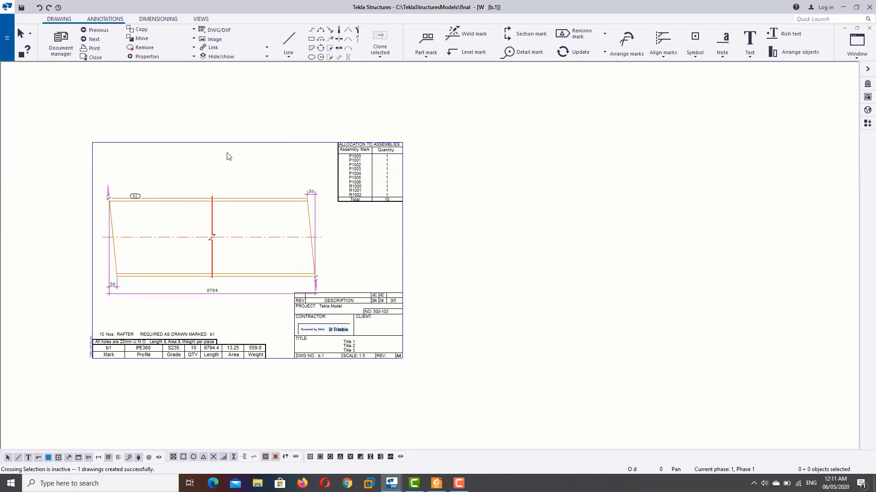
Nudge the rafter view up above the title block and close drawing b.1, keeping changes
scroll(228, 156, up, 1)
click(211, 201)
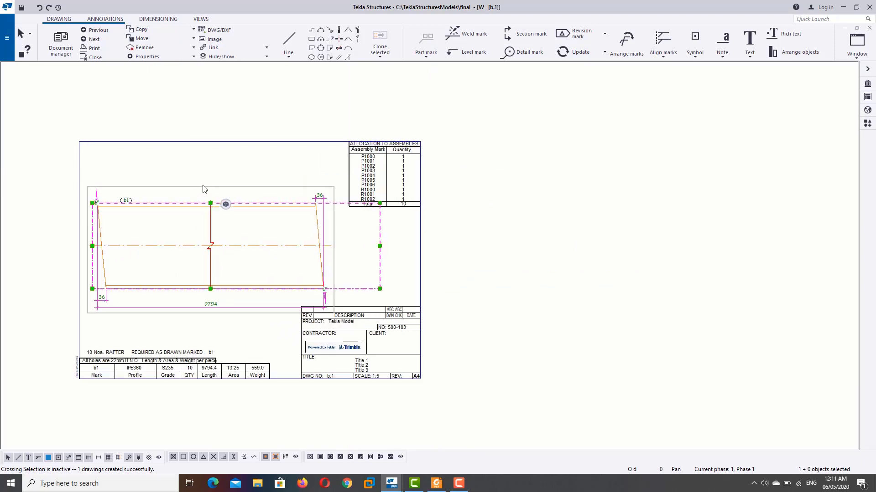
drag(203, 190, 204, 181)
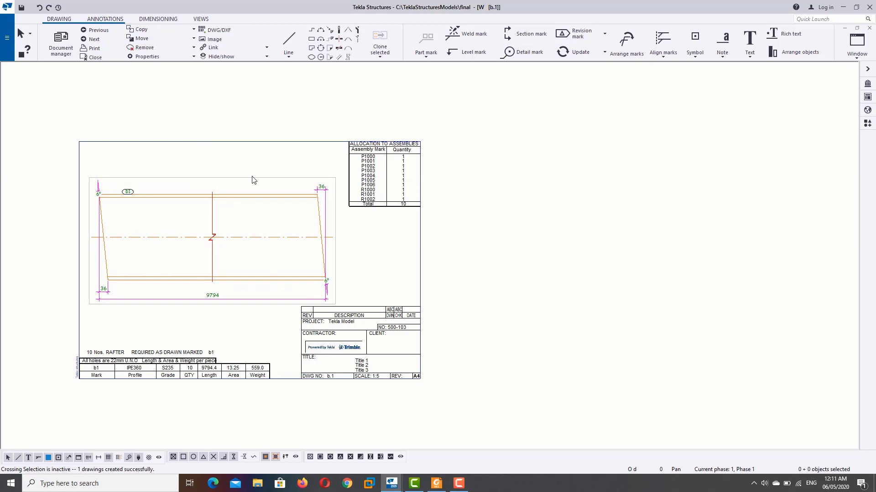
click(215, 194)
drag(216, 192, 213, 183)
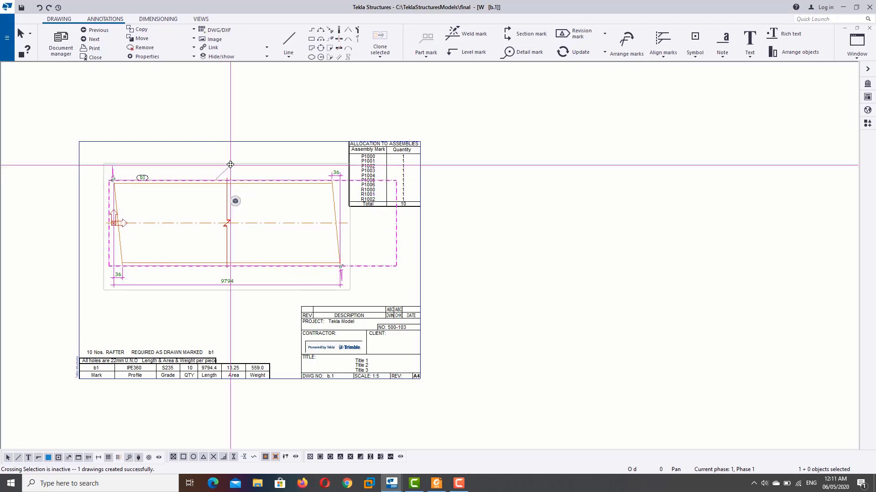
click(395, 239)
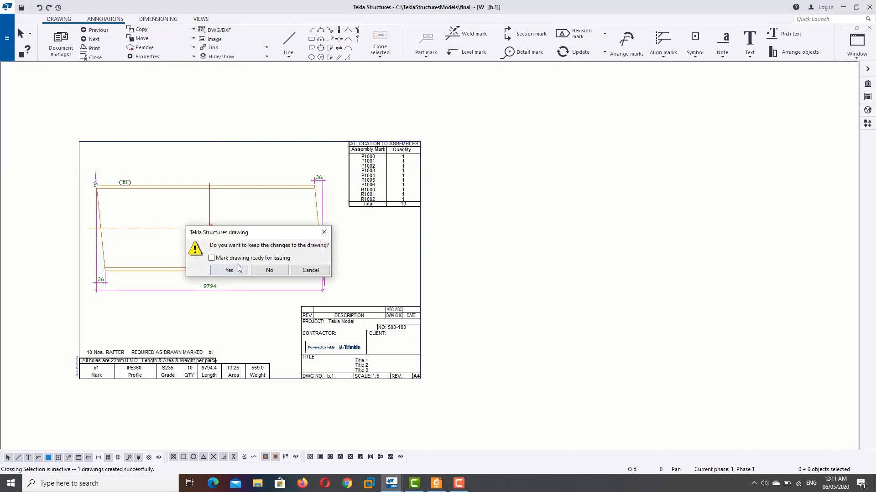
click(236, 269)
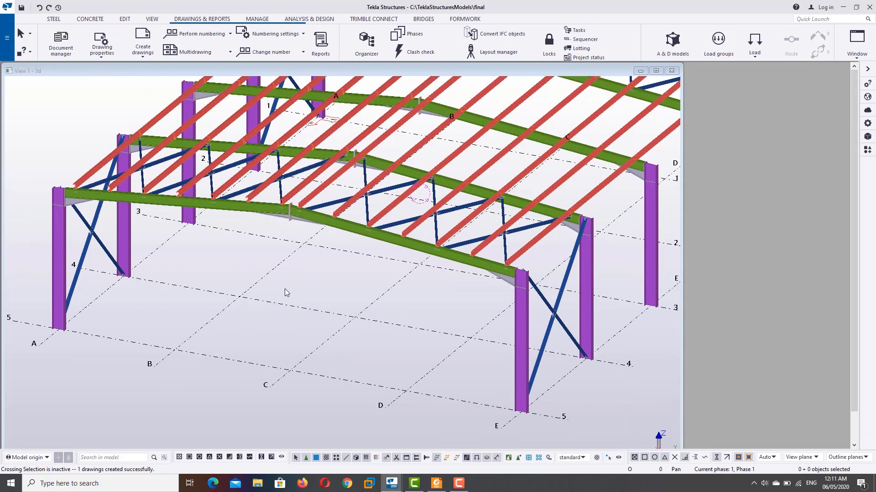
Check the drawing list, then select the green rafter beam in the 3D model
scroll(285, 293, down, 2)
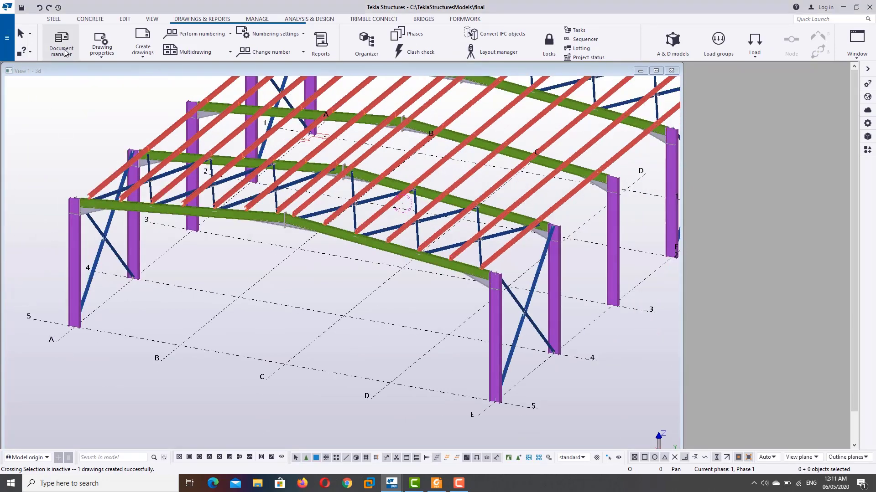
click(61, 46)
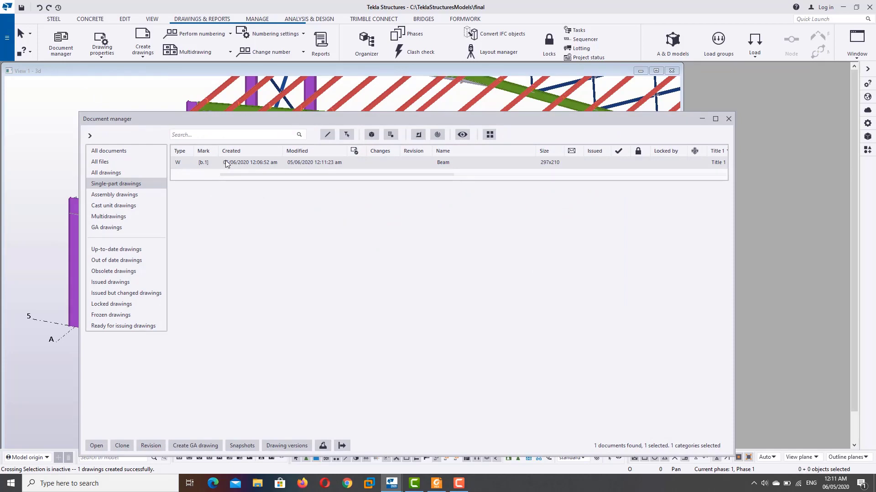
click(728, 119)
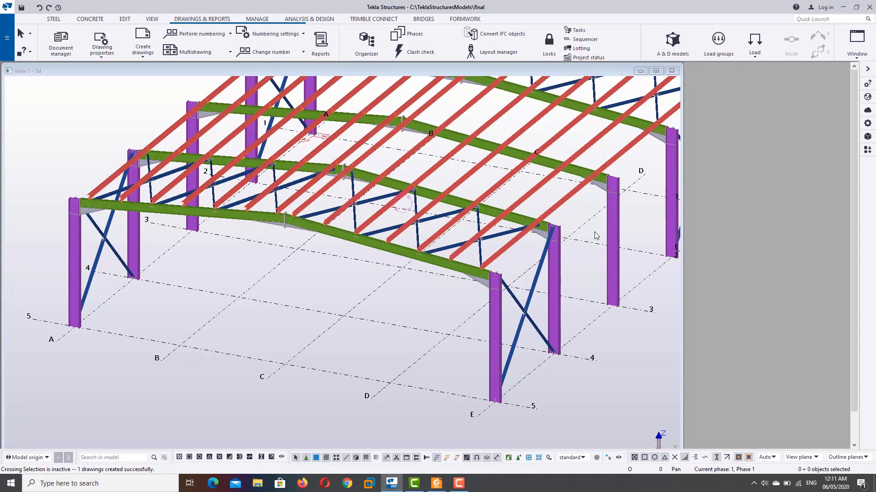
click(426, 194)
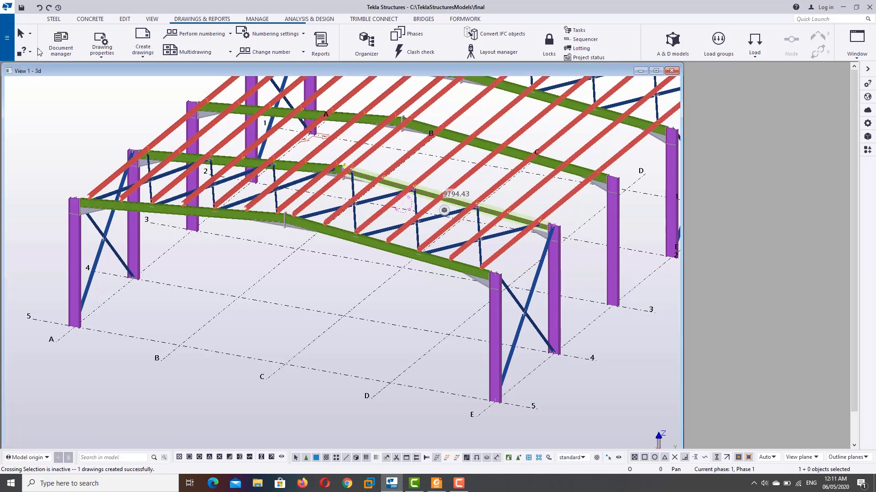
Load the ME_Beam preset in the assembly drawing properties, apply it and confirm with OK
click(110, 55)
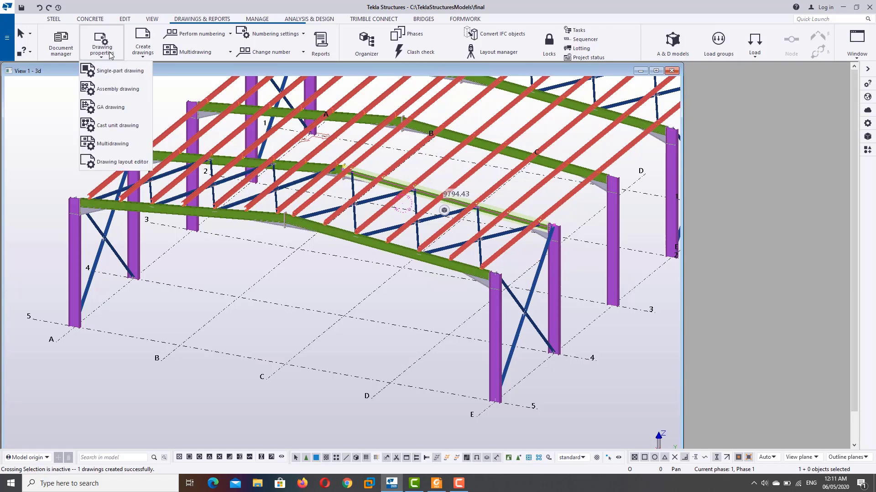
click(118, 88)
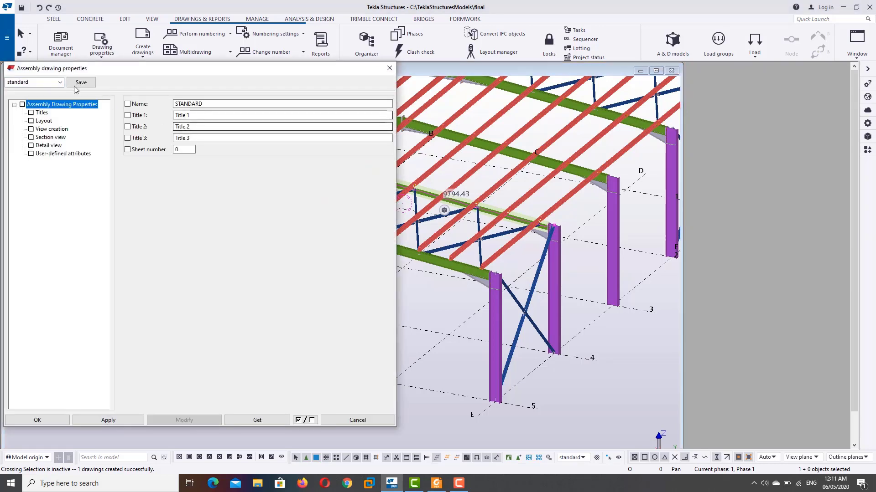
click(60, 83)
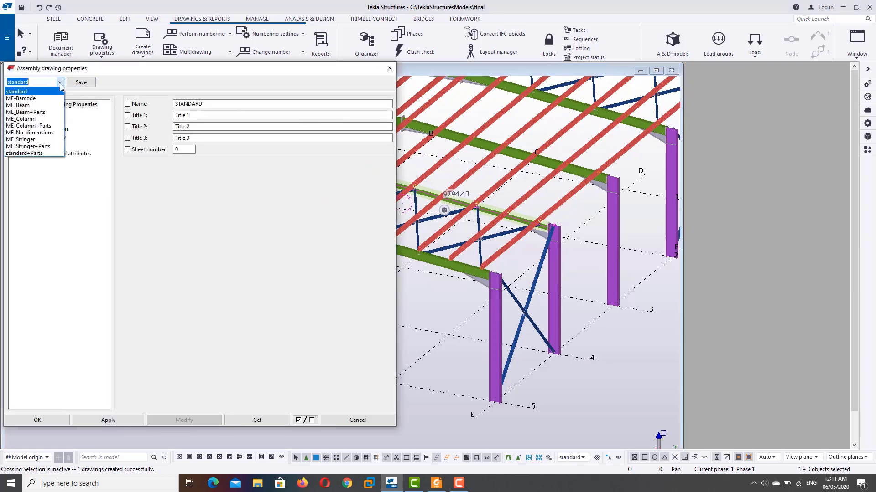
click(40, 105)
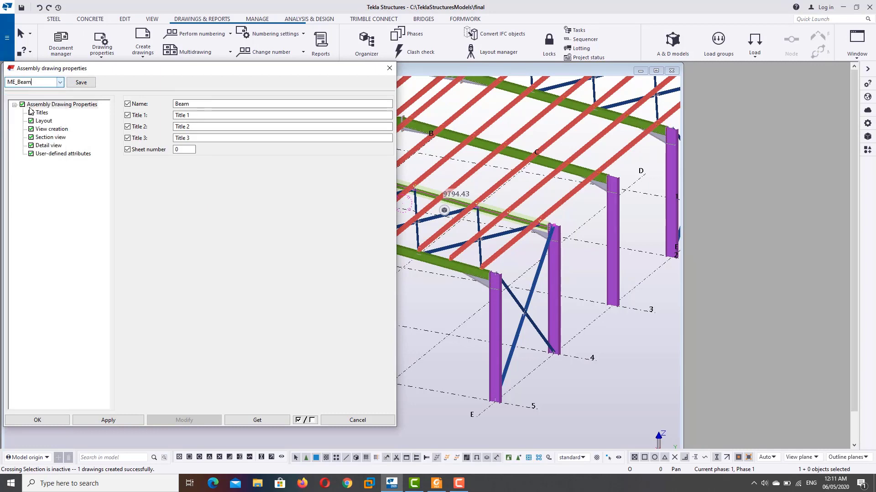
click(59, 83)
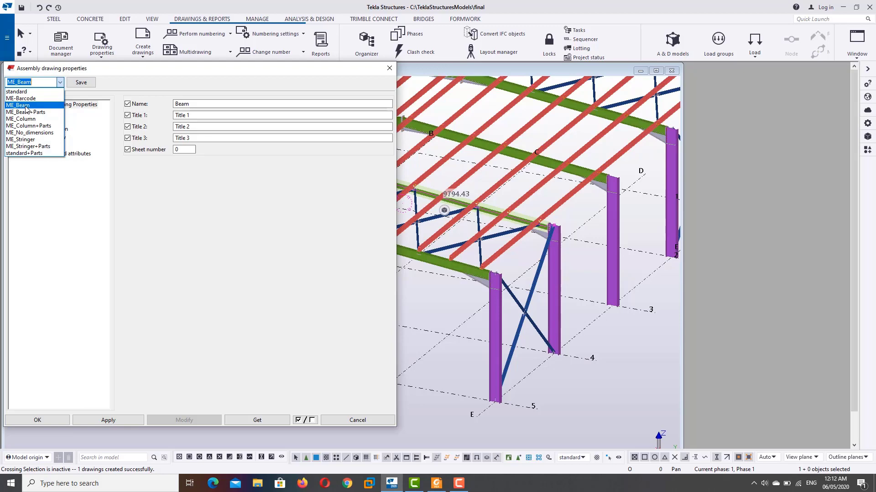
click(26, 106)
click(96, 421)
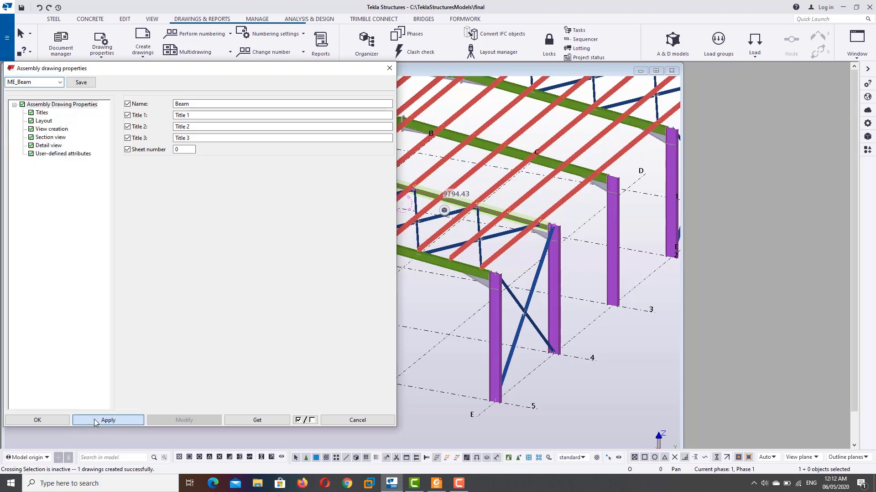
click(56, 422)
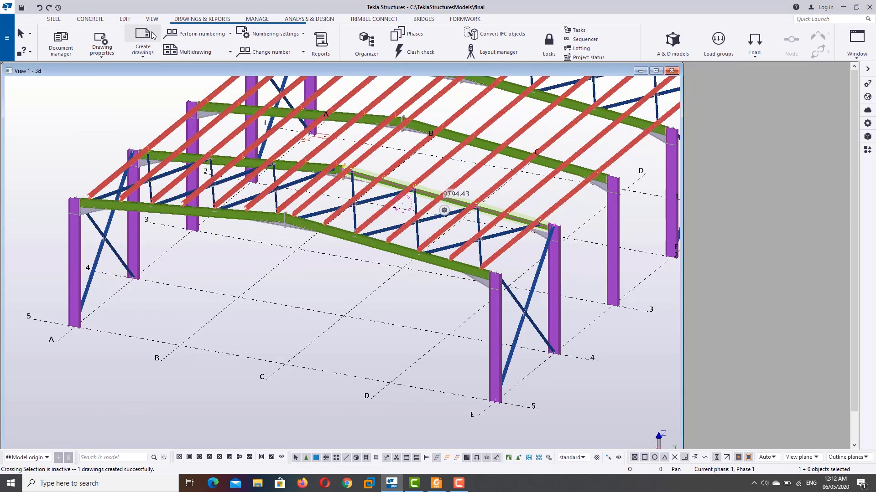
Create the rafter's assembly drawing and open R.1000 from the filtered assembly drawing list
click(150, 56)
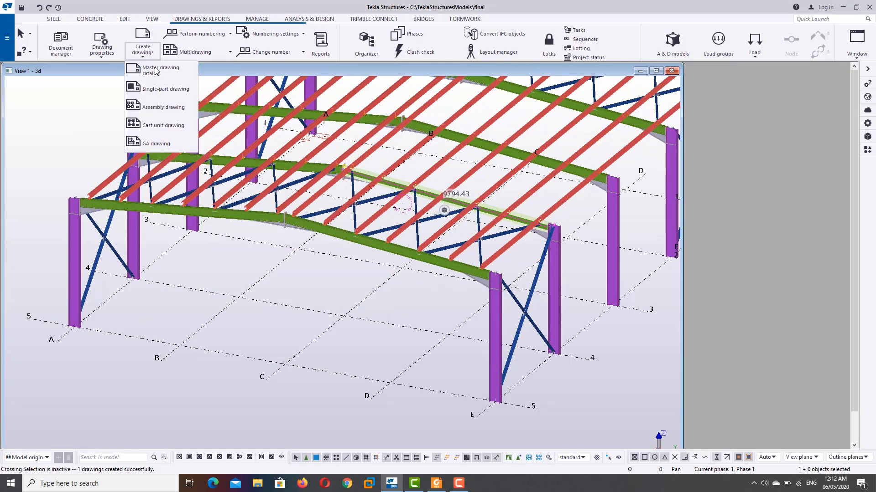
click(162, 107)
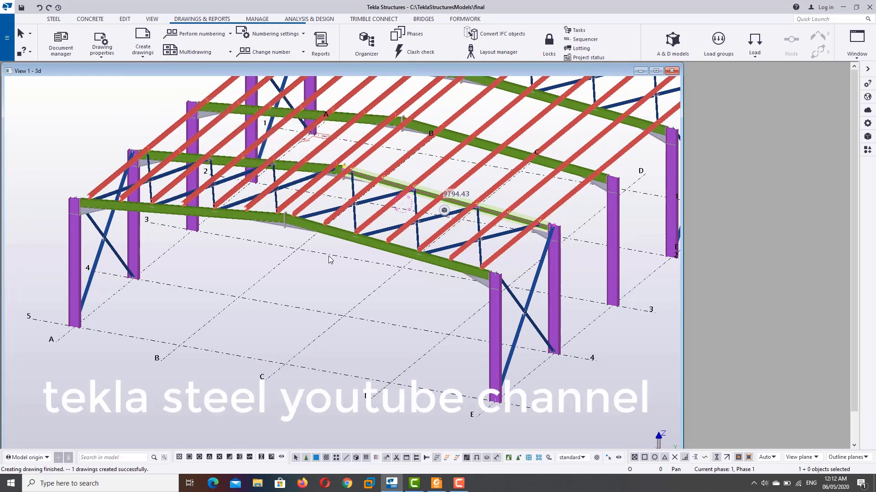
click(113, 51)
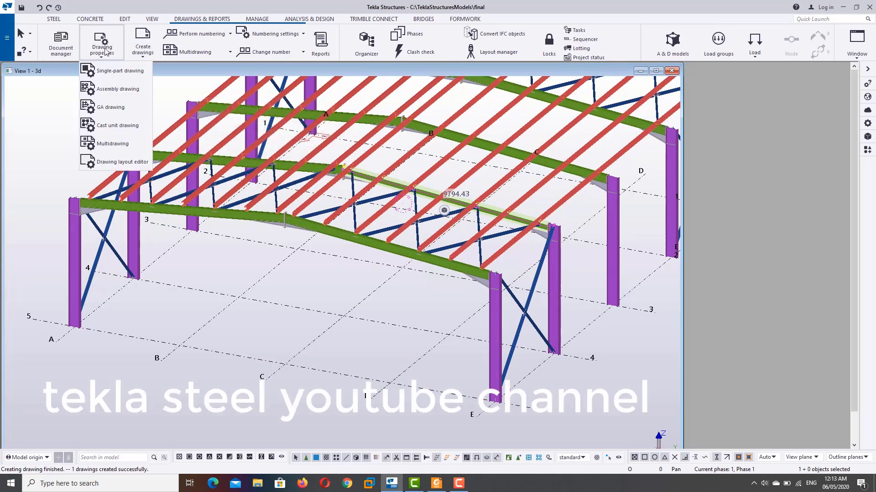
click(61, 42)
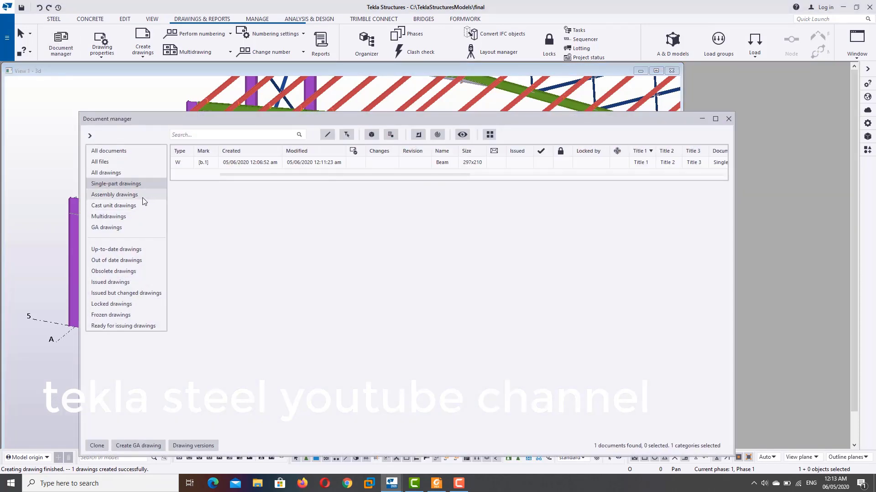
click(145, 199)
click(375, 162)
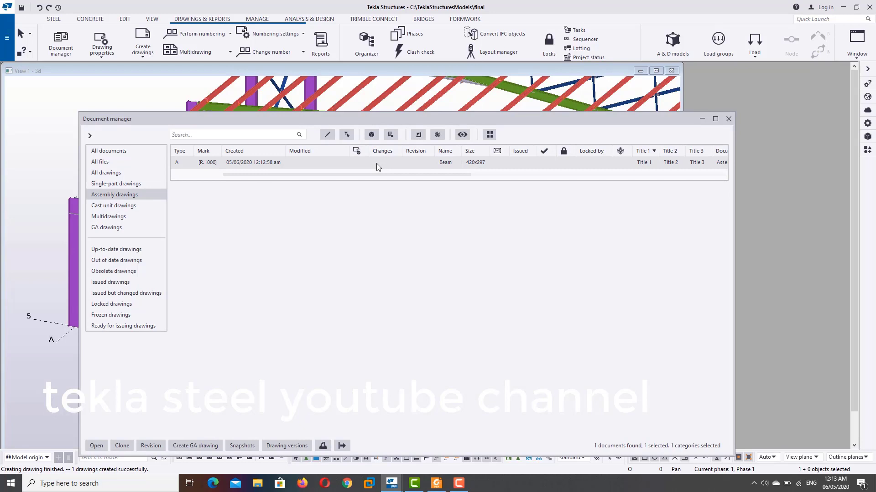
double_click(366, 164)
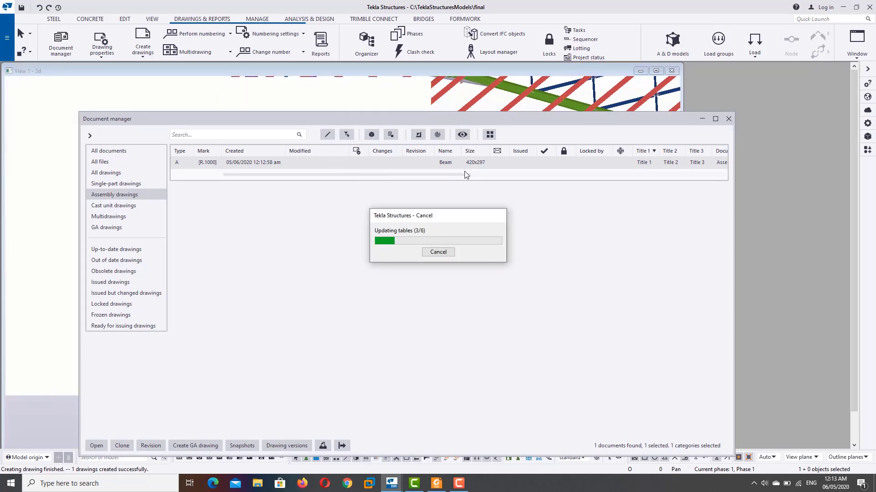
click(701, 120)
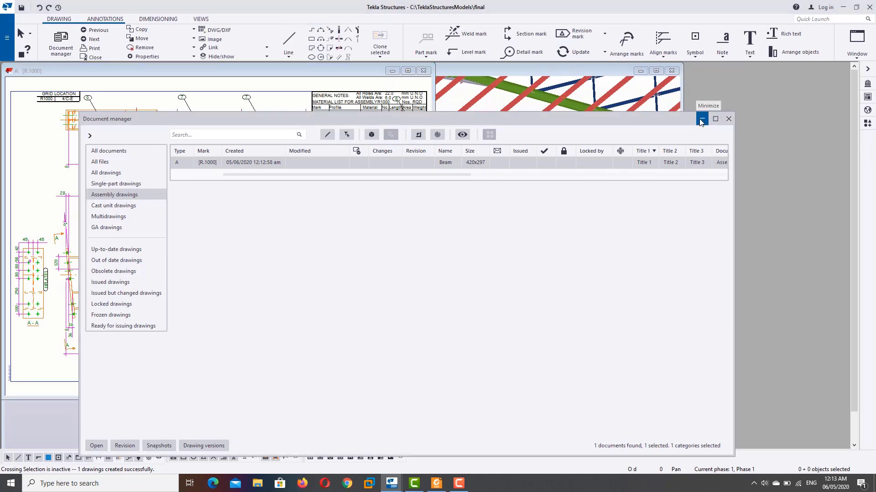
Maximize the drawing and drag the upper rafter view off the sheet's top-left
click(408, 71)
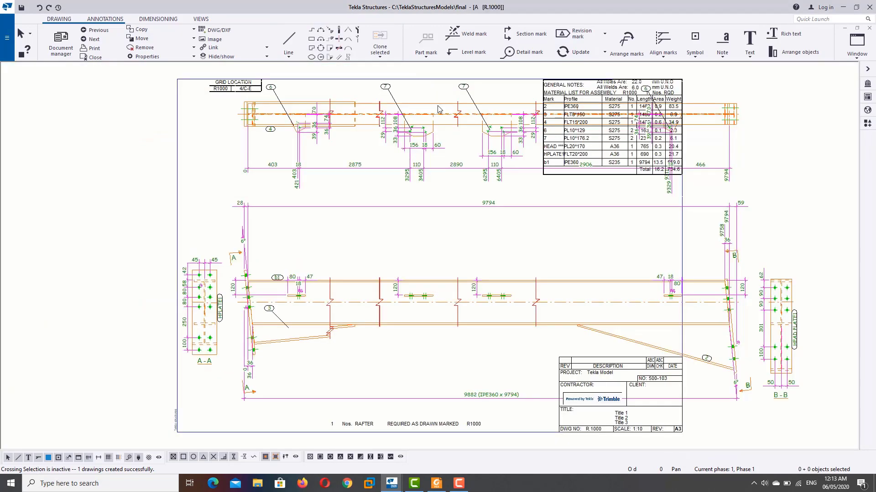
scroll(592, 210, down, 1)
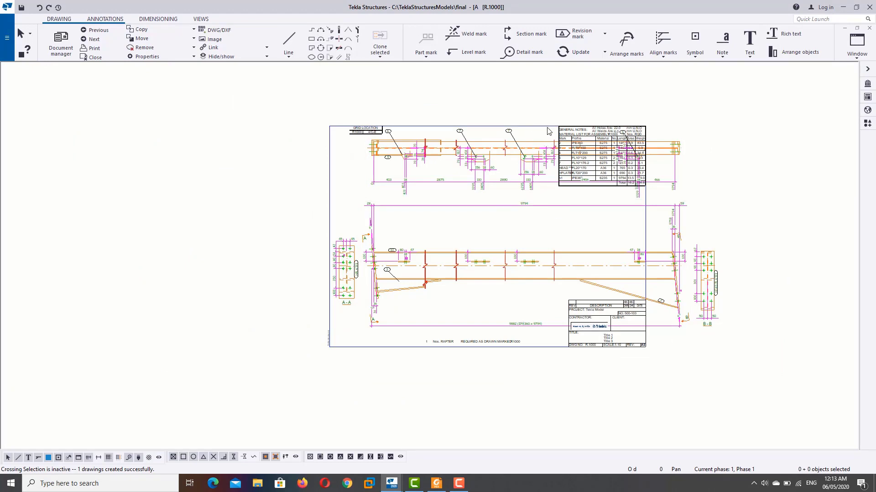
click(557, 137)
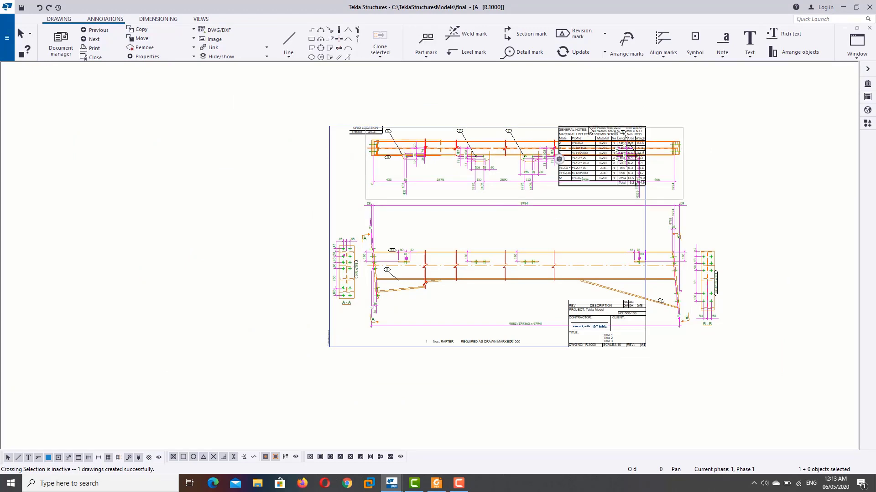
click(517, 145)
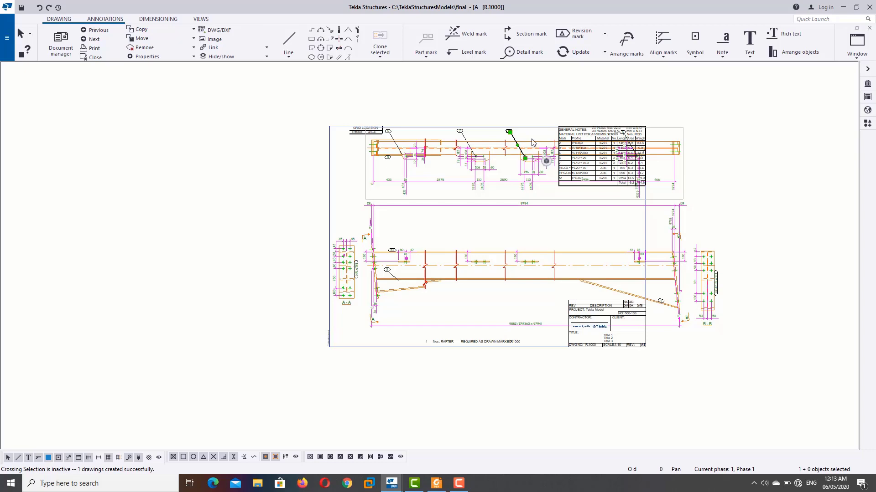
scroll(533, 143, up, 1)
scroll(533, 143, up, 1)
scroll(534, 119, up, 1)
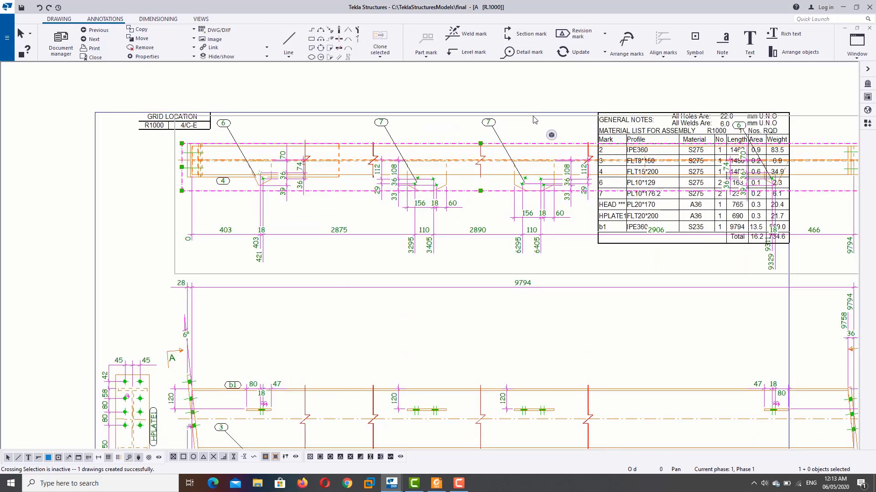
drag(534, 119, 290, 150)
scroll(411, 146, down, 2)
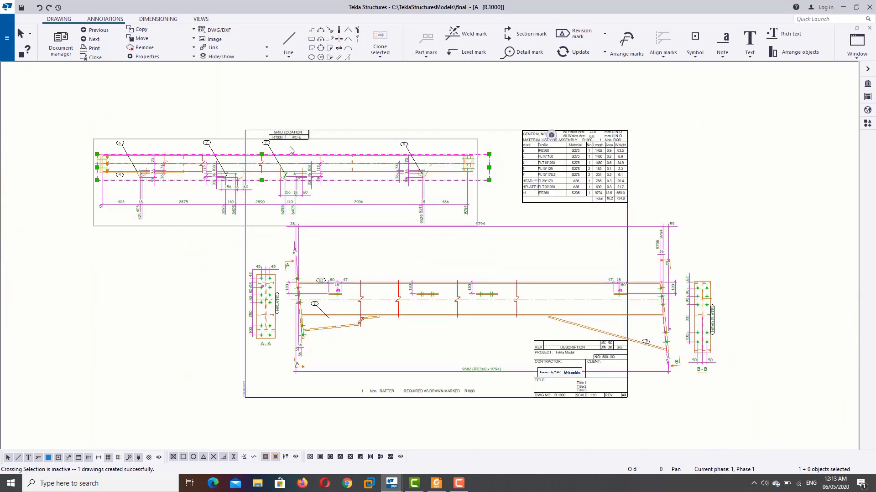
drag(351, 145, 266, 72)
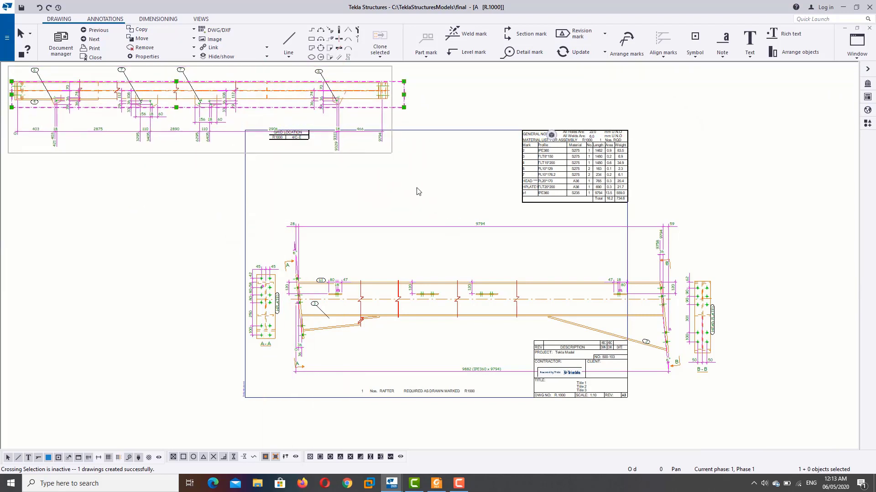
scroll(418, 191, down, 1)
Move the lower main rafter view off the sheet to the left
click(517, 221)
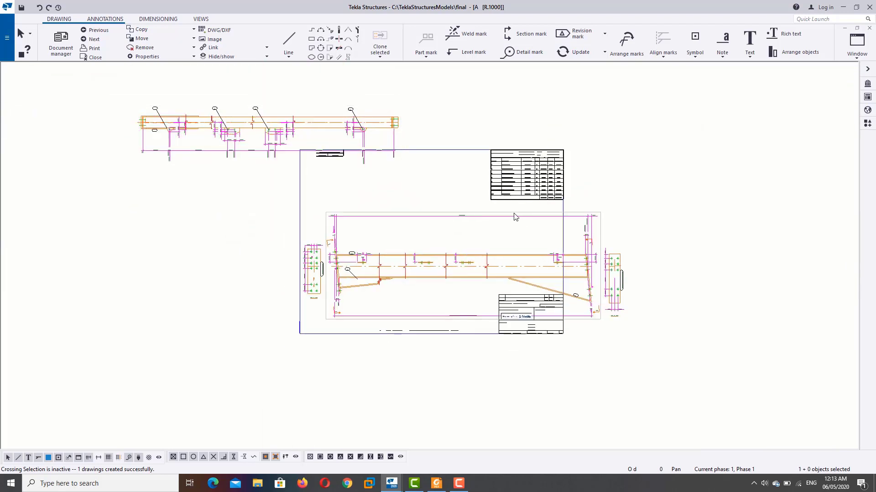
drag(517, 221, 13, 212)
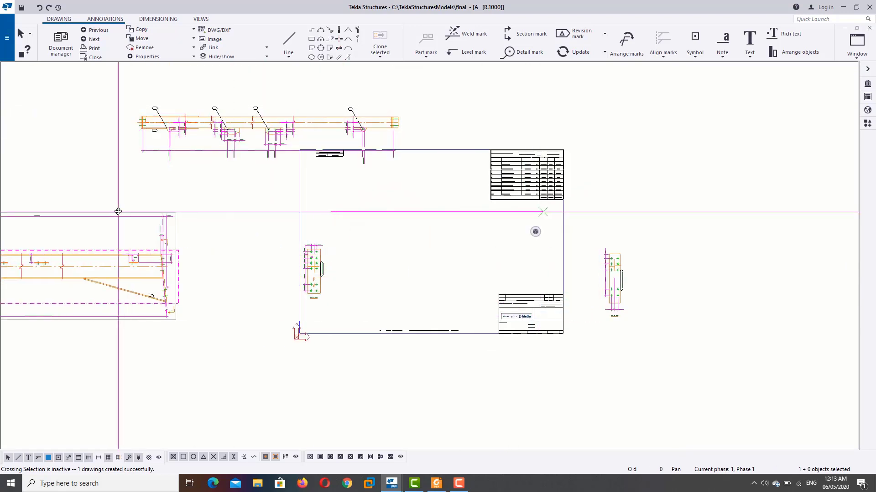
scroll(347, 187, up, 2)
scroll(296, 130, up, 2)
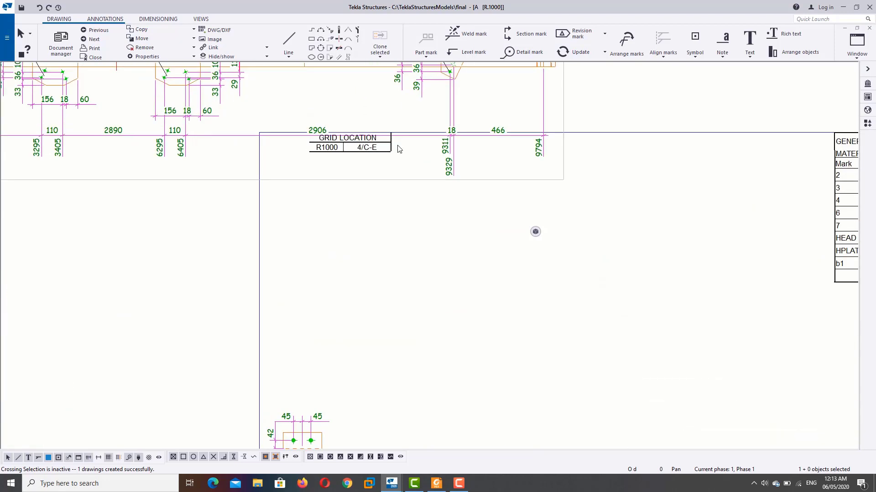
scroll(335, 146, up, 2)
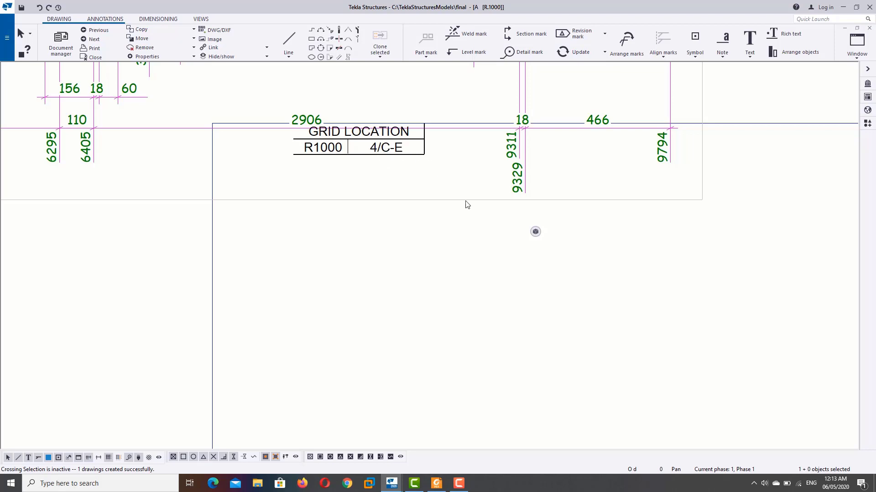
scroll(470, 206, down, 2)
scroll(489, 226, down, 2)
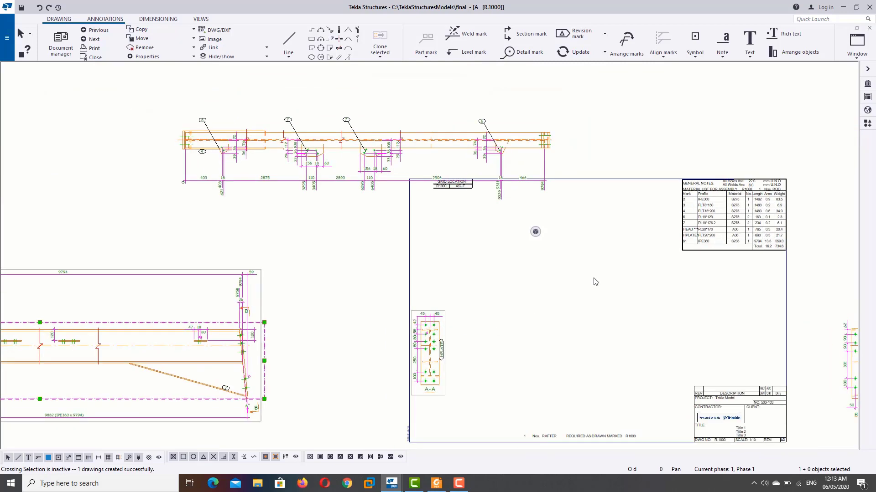
Drop the dimensioned rafter view onto the sheet below the material list, between sections A-A and B-B
middle_drag(768, 210, 541, 247)
scroll(550, 239, up, 2)
scroll(554, 228, up, 2)
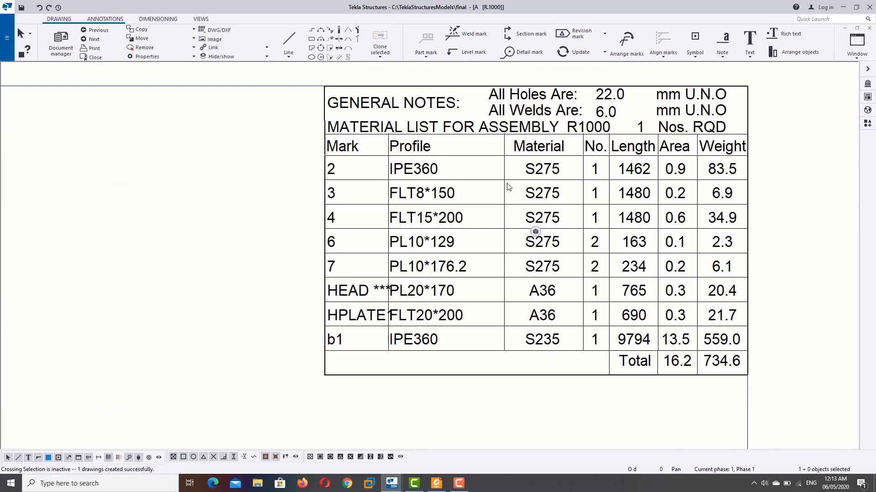
scroll(508, 187, down, 4)
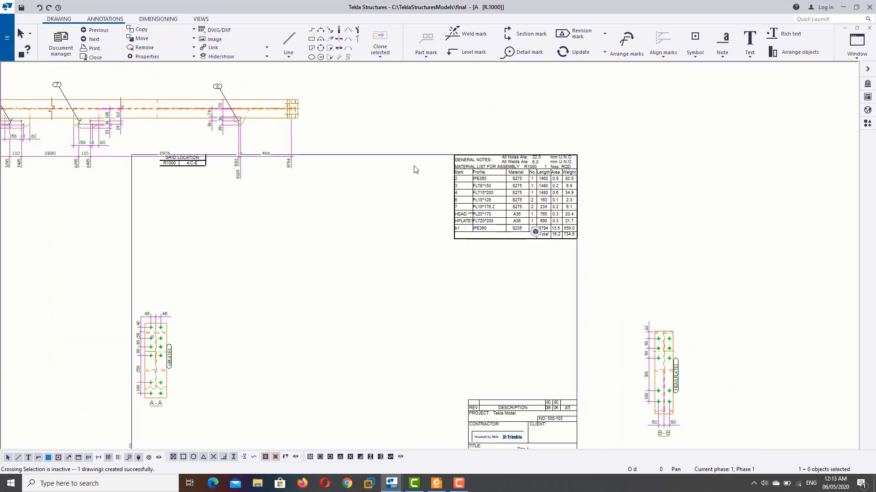
scroll(449, 183, up, 2)
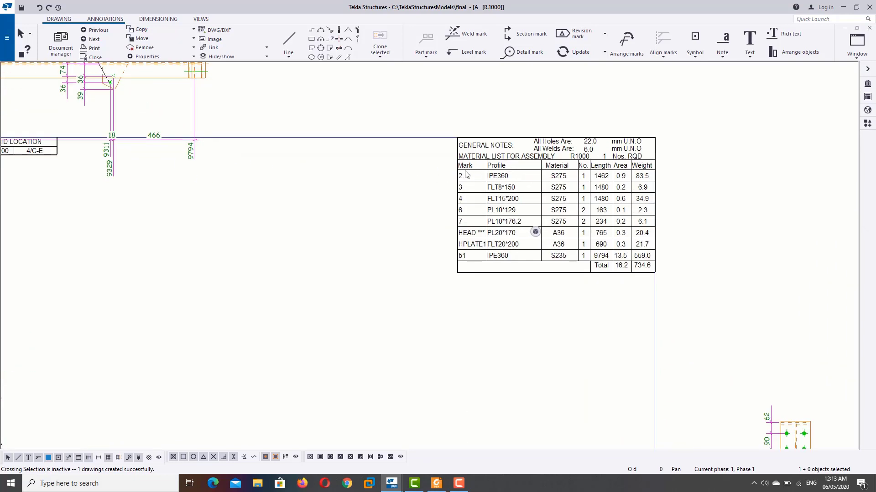
scroll(155, 121, down, 1)
scroll(155, 121, down, 2)
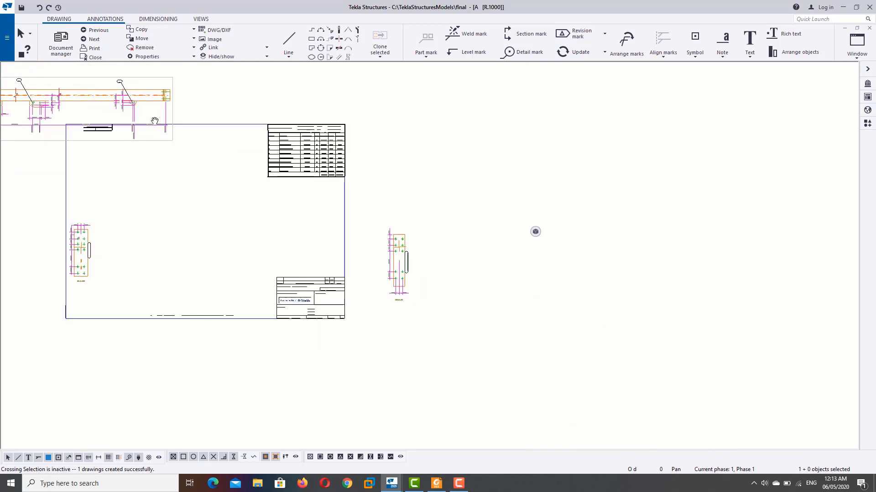
middle_drag(155, 121, 177, 147)
drag(133, 104, 215, 197)
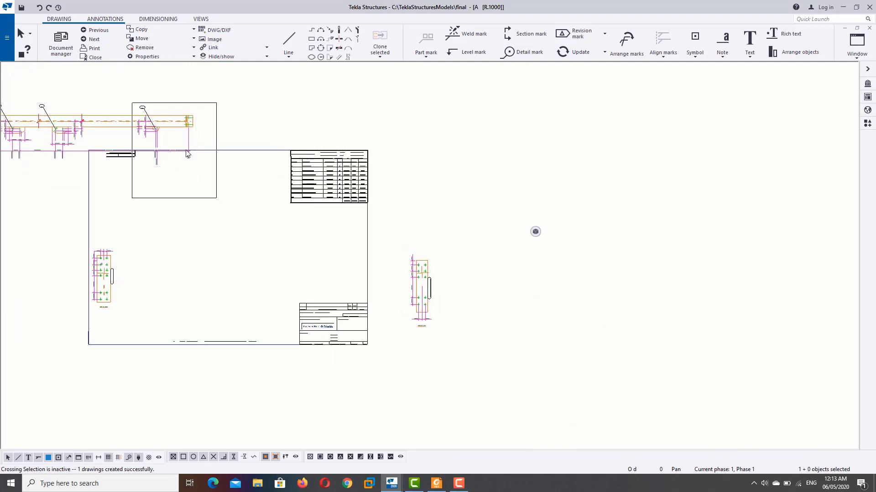
click(112, 103)
drag(99, 101, 288, 224)
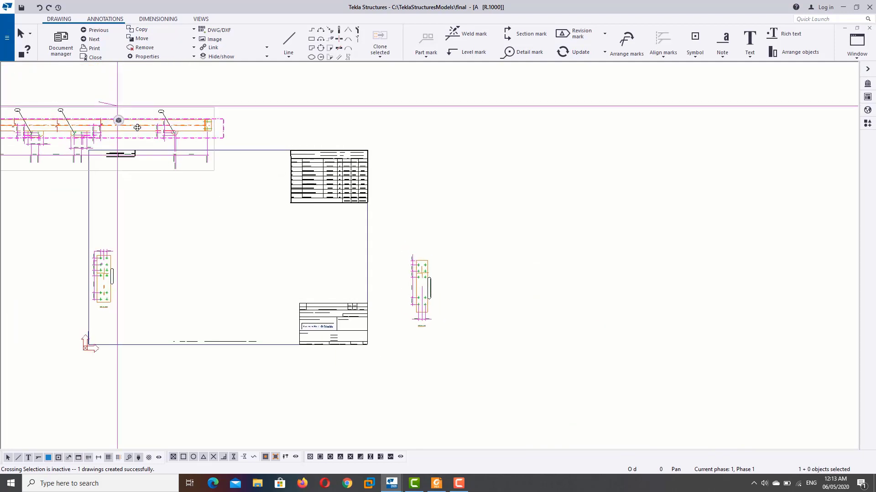
click(305, 215)
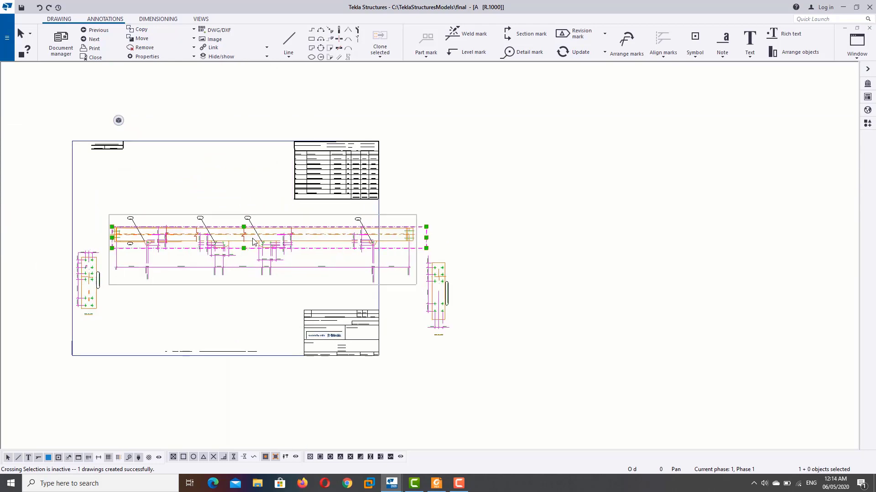
scroll(251, 235, up, 5)
middle_drag(78, 221, 245, 261)
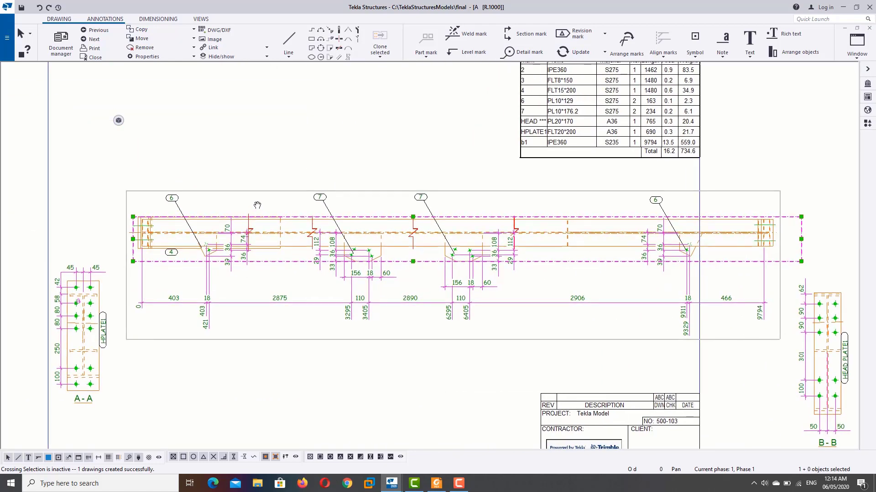
scroll(452, 306, down, 2)
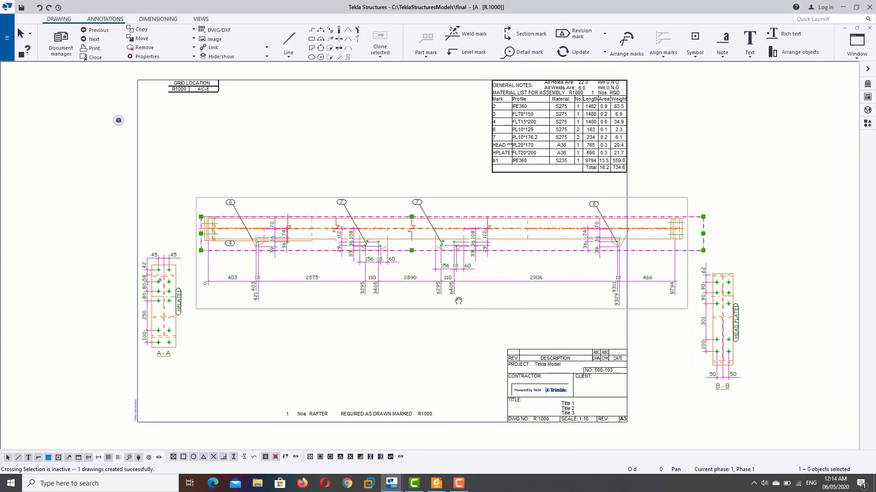
scroll(543, 278, down, 1)
scroll(611, 207, up, 3)
scroll(142, 205, down, 3)
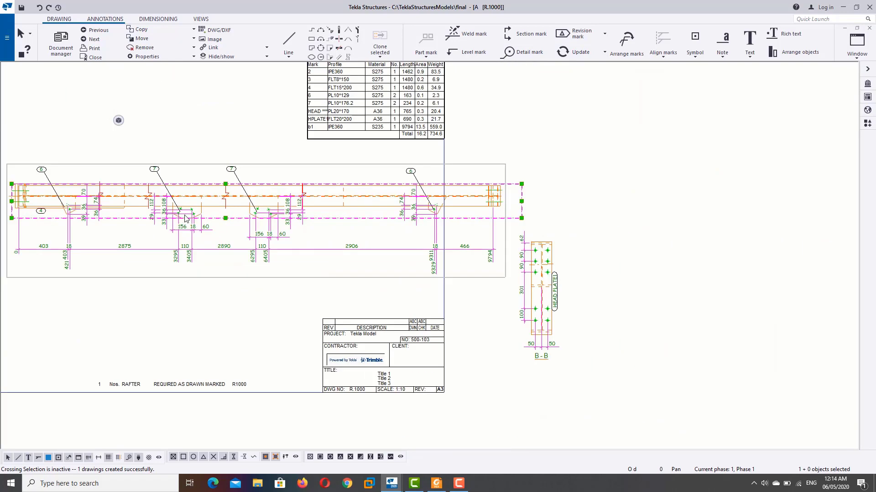
scroll(142, 205, down, 3)
scroll(142, 205, down, 2)
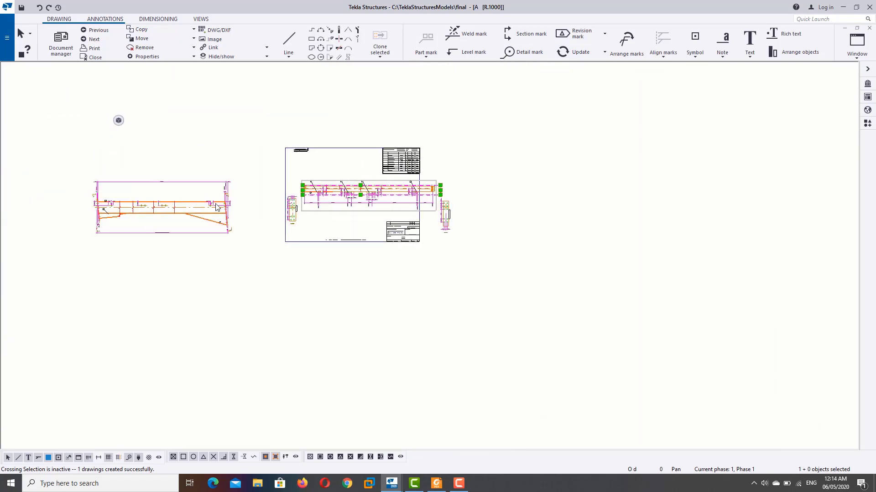
scroll(124, 206, up, 2)
scroll(123, 207, up, 3)
scroll(196, 214, down, 1)
scroll(424, 226, down, 2)
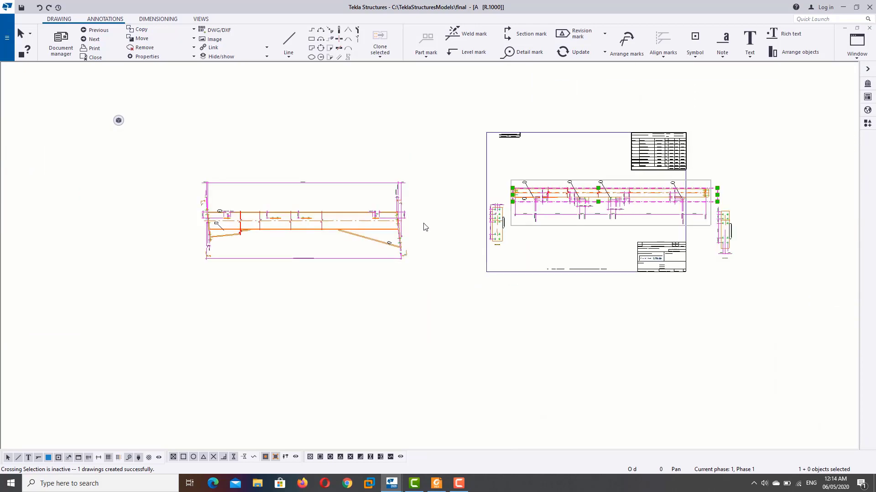
scroll(424, 226, up, 2)
scroll(126, 222, up, 3)
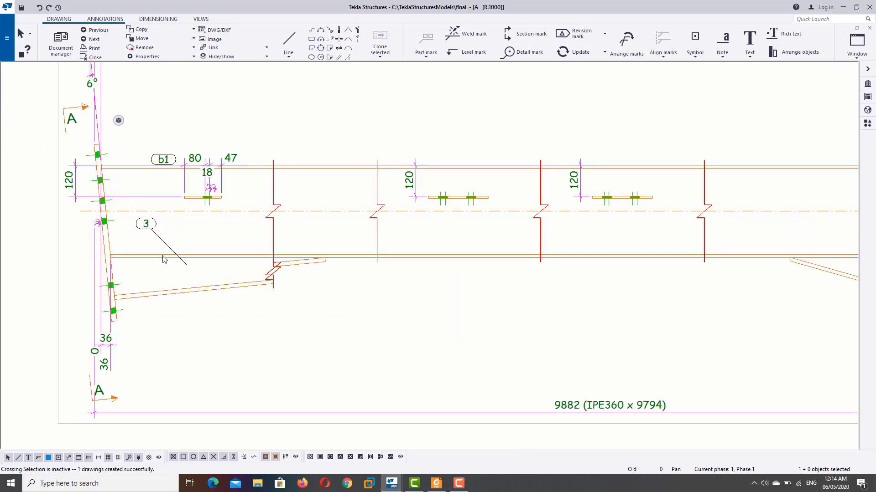
scroll(211, 282, down, 2)
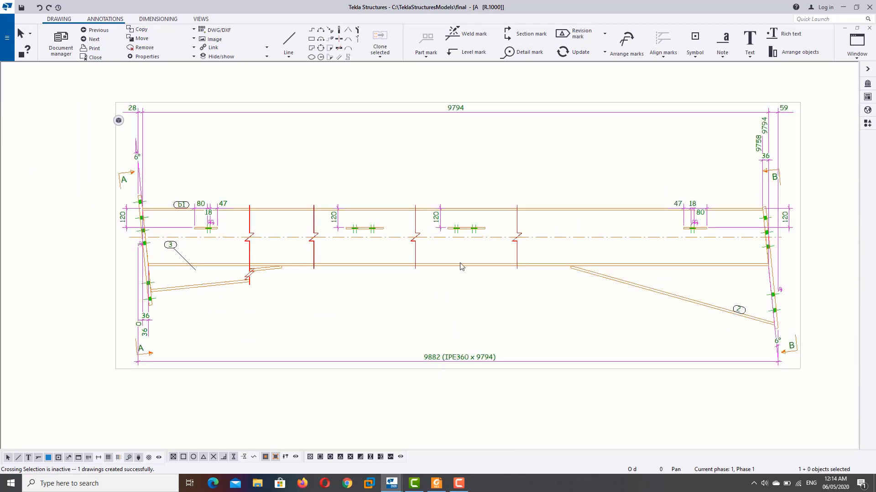
scroll(371, 270, down, 2)
scroll(620, 208, up, 2)
scroll(602, 183, up, 1)
scroll(576, 145, up, 2)
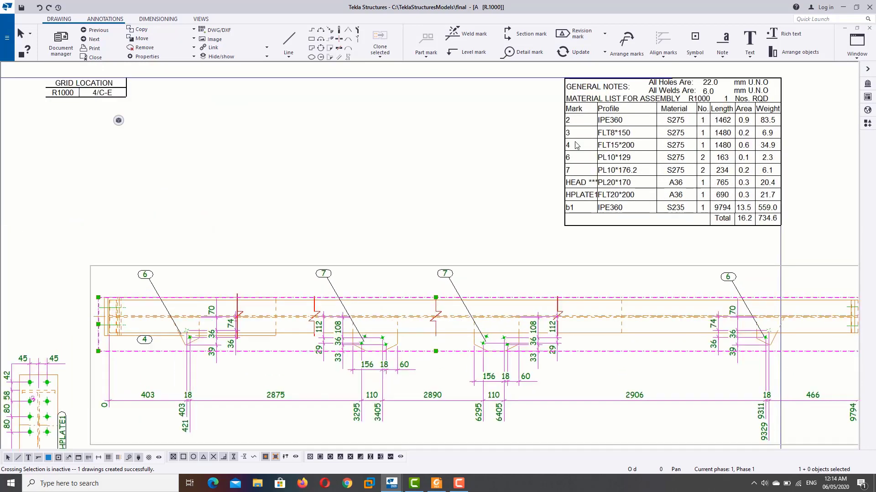
scroll(576, 145, up, 1)
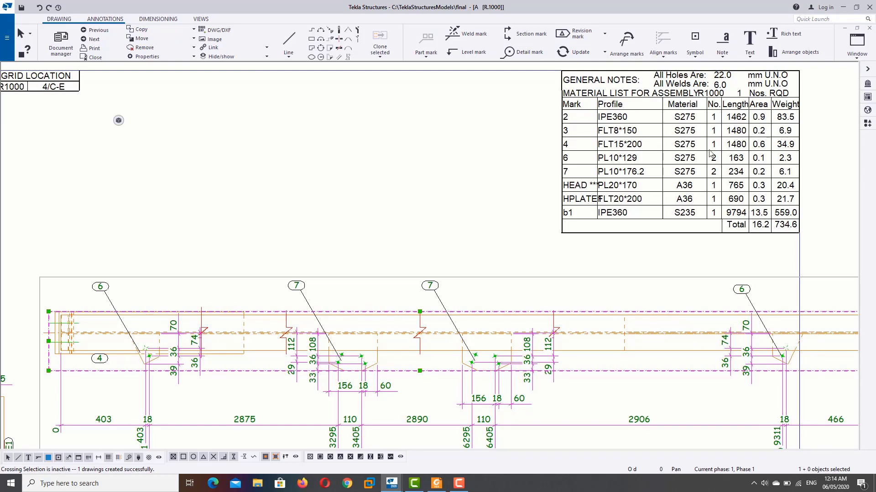
scroll(553, 197, down, 2)
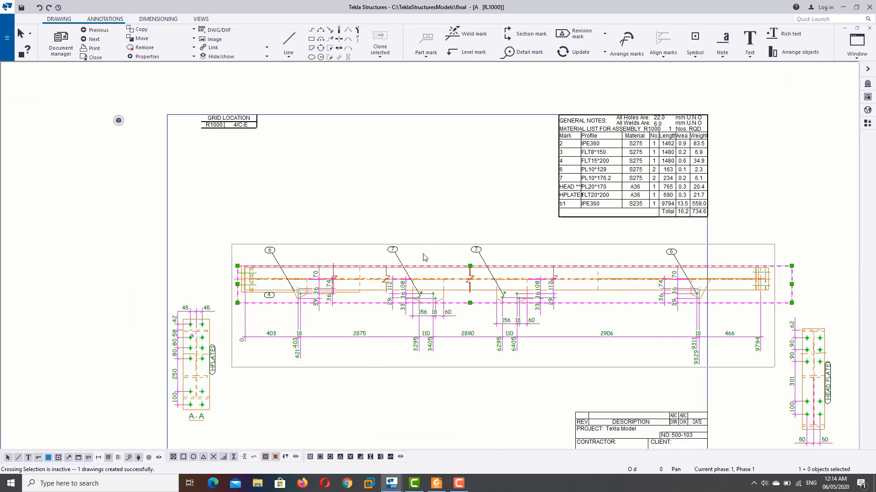
scroll(567, 177, up, 1)
scroll(568, 192, up, 1)
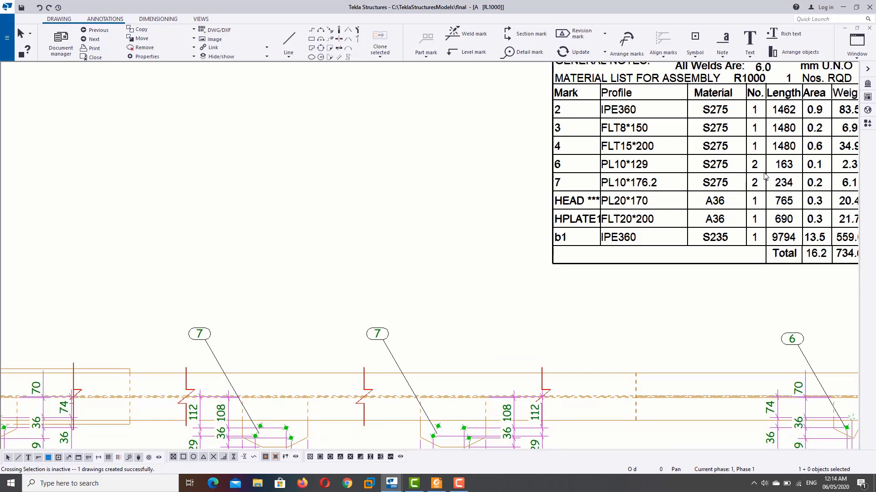
scroll(761, 187, down, 2)
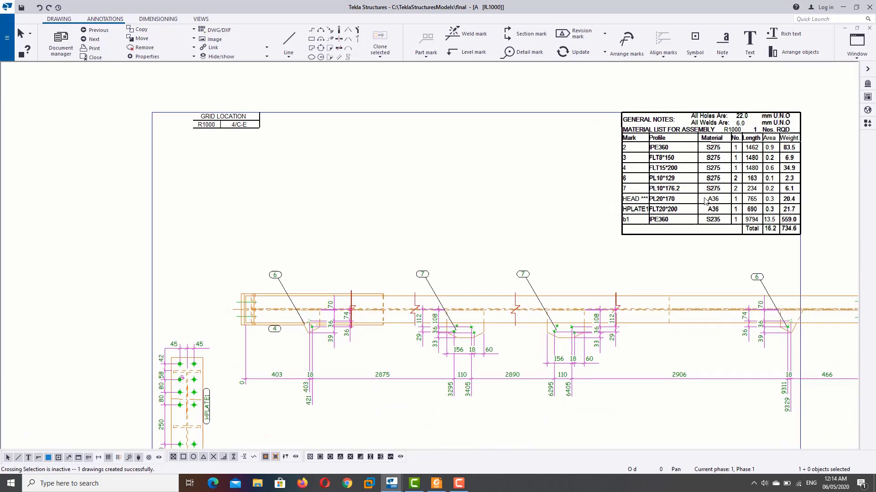
scroll(660, 233, up, 1)
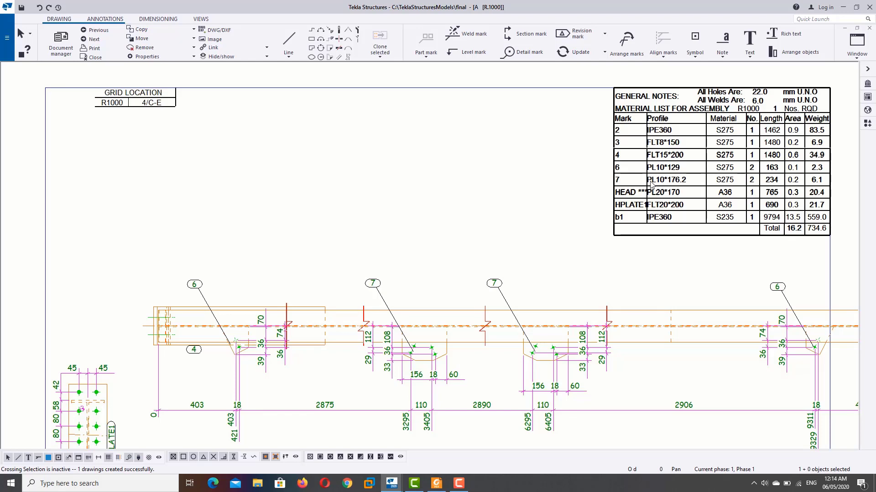
scroll(717, 192, up, 1)
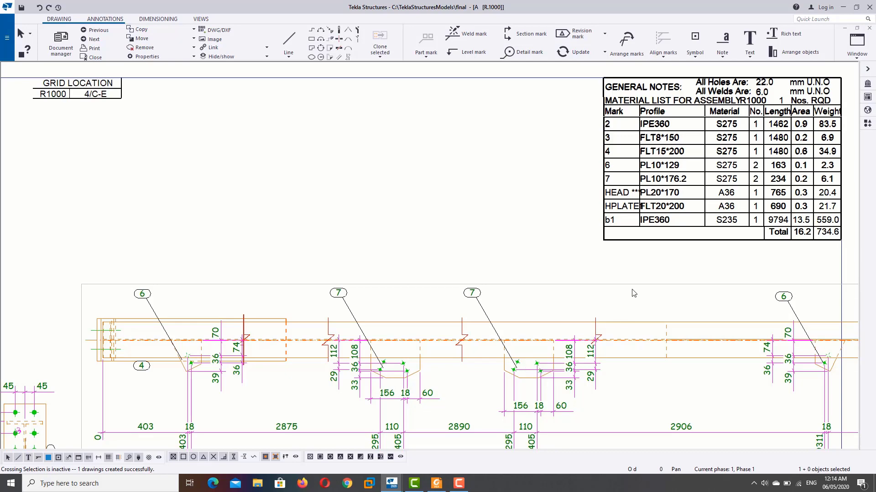
scroll(602, 230, down, 1)
scroll(608, 202, up, 1)
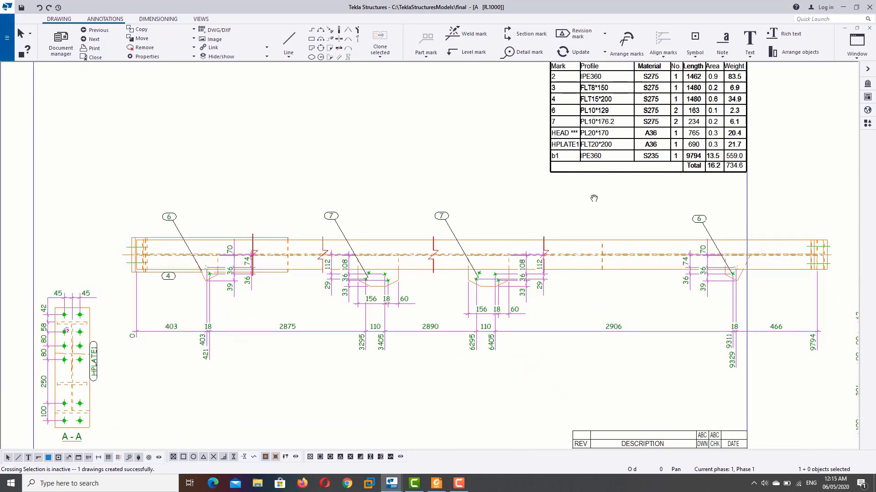
middle_drag(594, 198, 595, 215)
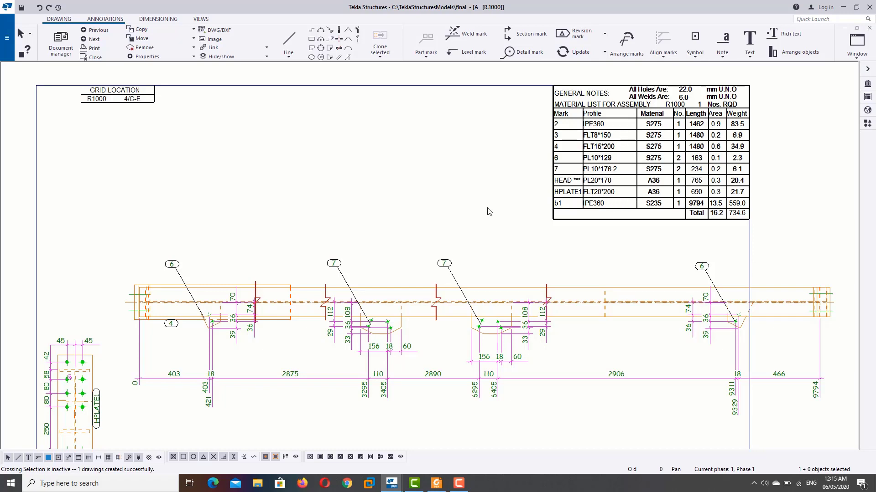
scroll(488, 212, down, 2)
scroll(488, 274, down, 1)
scroll(488, 338, down, 1)
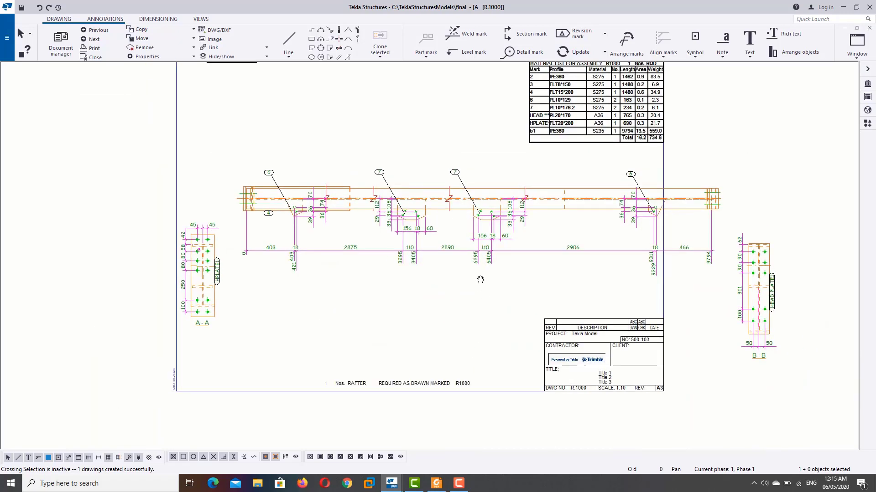
scroll(354, 348, up, 2)
scroll(293, 323, up, 1)
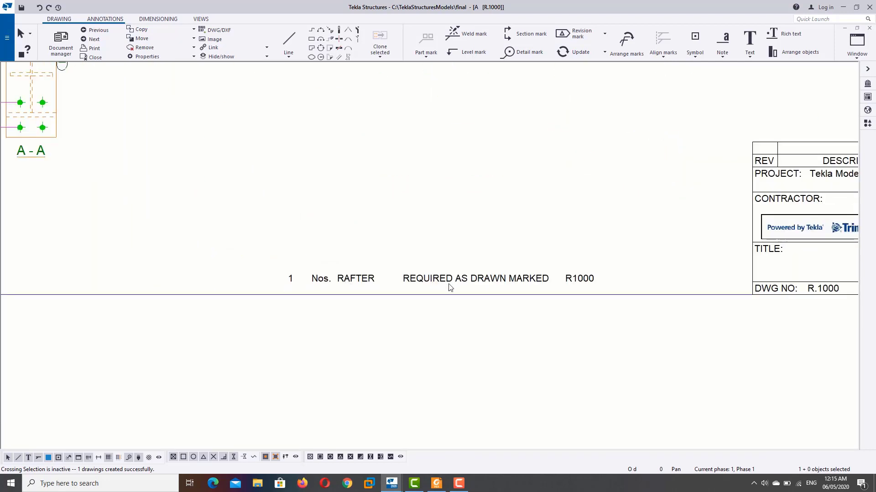
Shift the dimensioned rafter view further left on the sheet
scroll(599, 297, down, 3)
scroll(724, 299, up, 1)
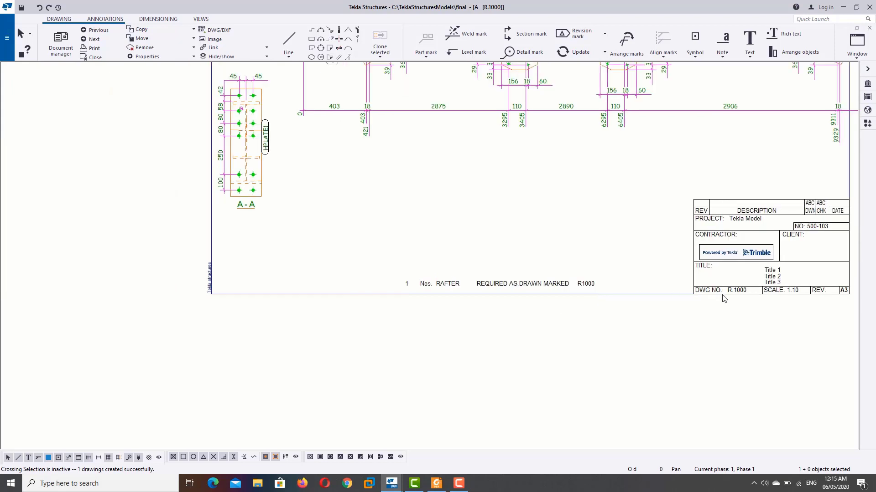
scroll(639, 273, up, 1)
scroll(562, 242, up, 1)
scroll(562, 242, up, 1)
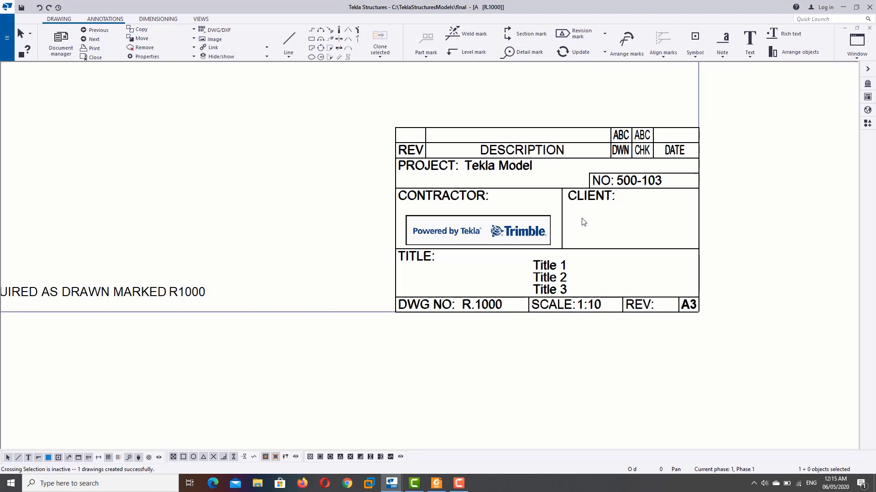
scroll(583, 223, down, 1)
scroll(588, 210, down, 2)
scroll(595, 196, down, 2)
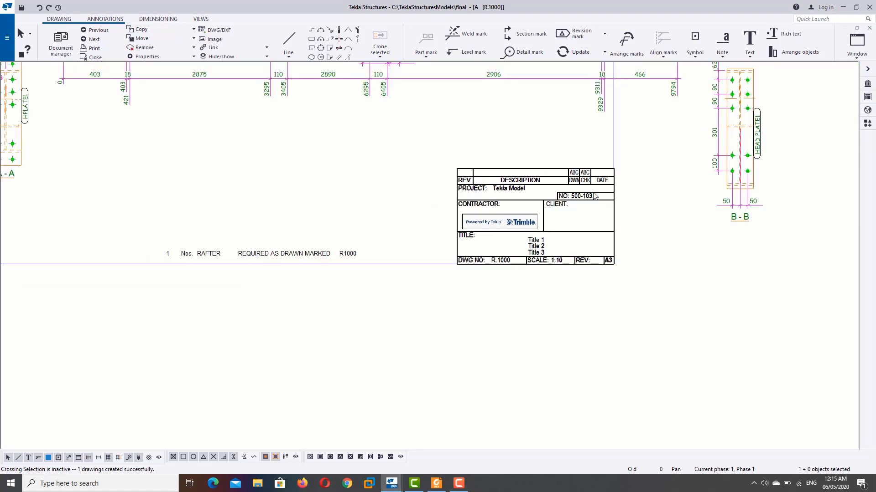
scroll(464, 239, down, 3)
scroll(344, 215, up, 1)
scroll(426, 304, up, 1)
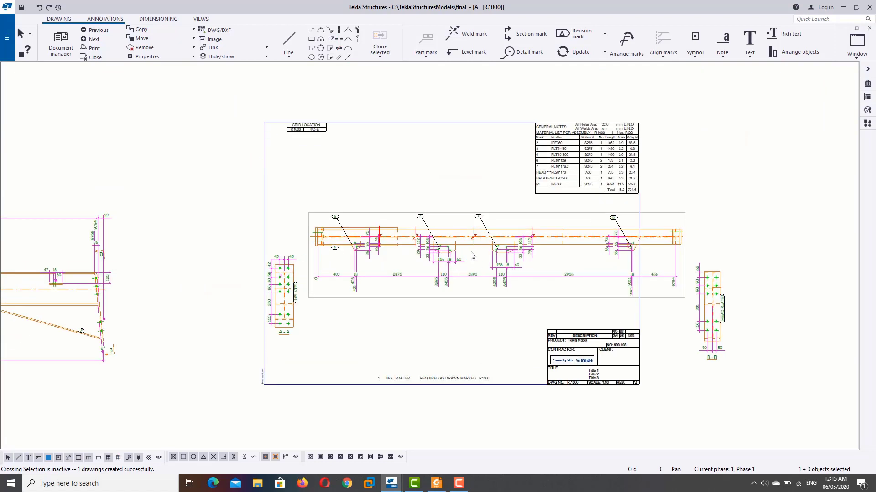
scroll(469, 250, up, 1)
scroll(524, 231, up, 1)
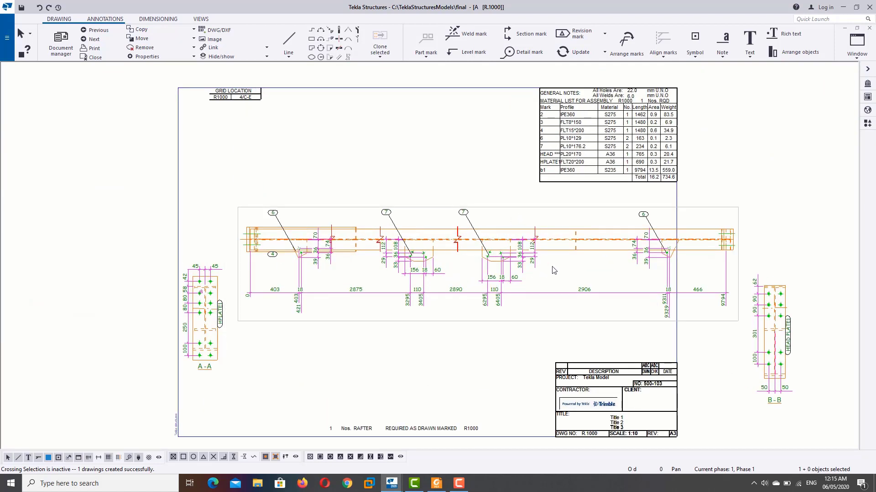
click(540, 211)
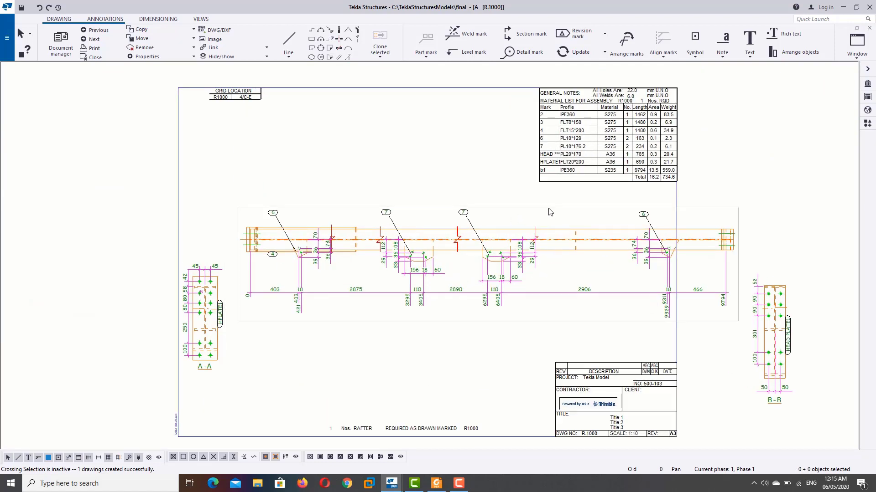
click(550, 212)
drag(550, 212, 490, 206)
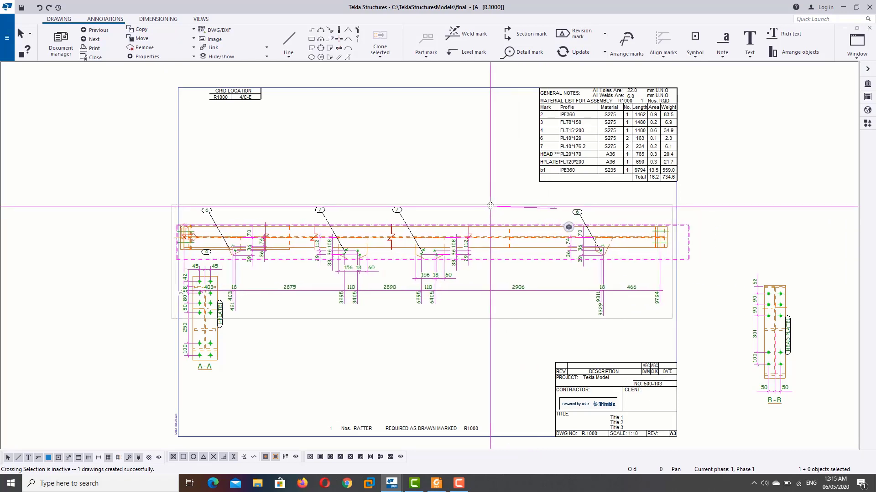
Move section view A-A lower, then delete section views A-A and B-B
click(203, 272)
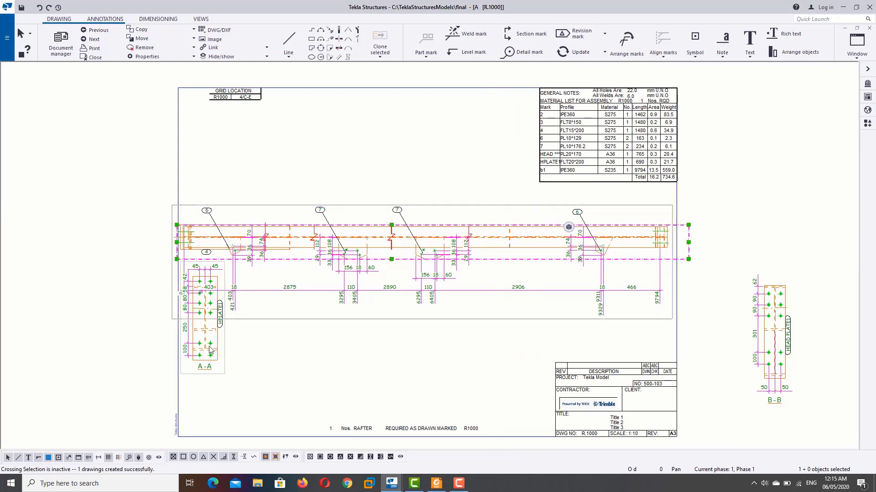
click(212, 268)
scroll(211, 269, up, 5)
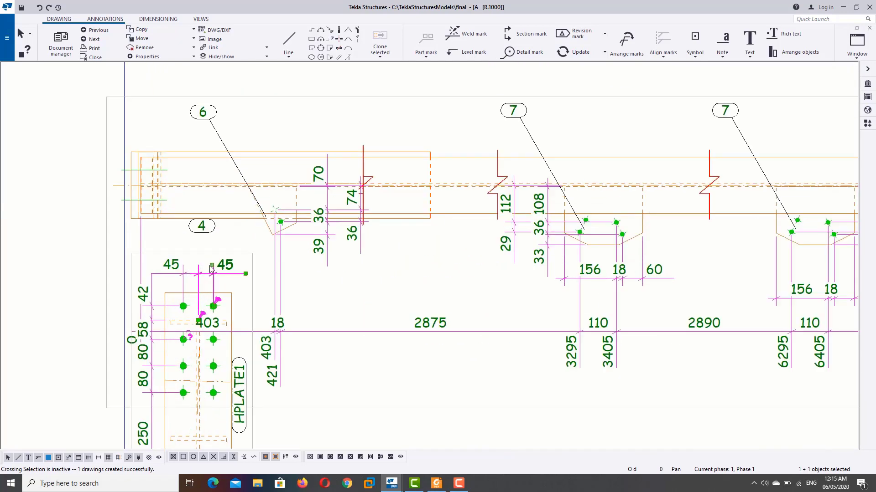
drag(200, 258, 201, 382)
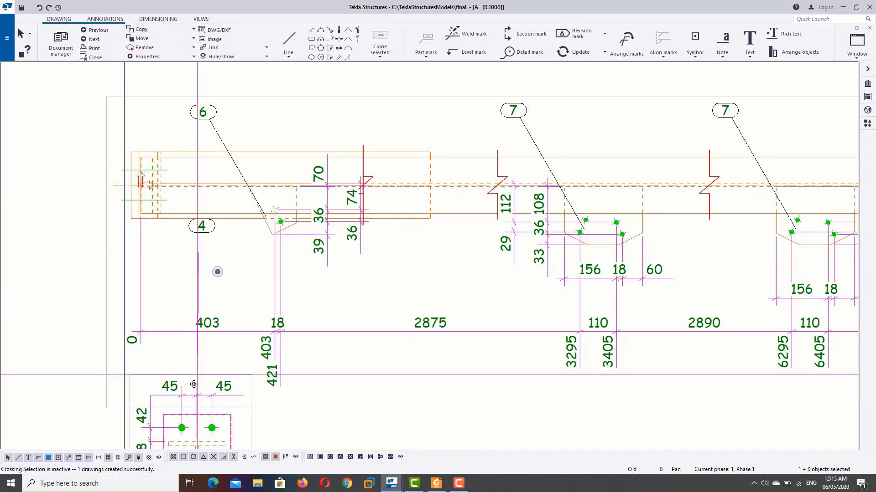
scroll(201, 382, down, 3)
scroll(201, 382, down, 3)
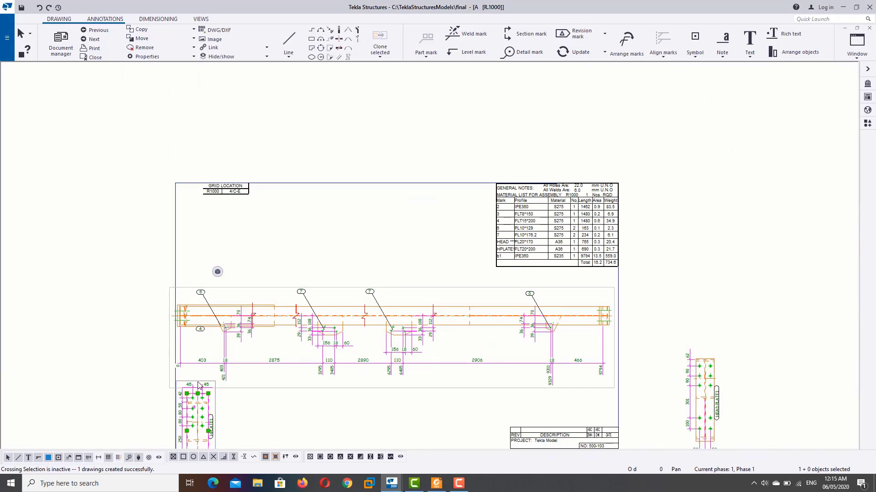
key(Delete)
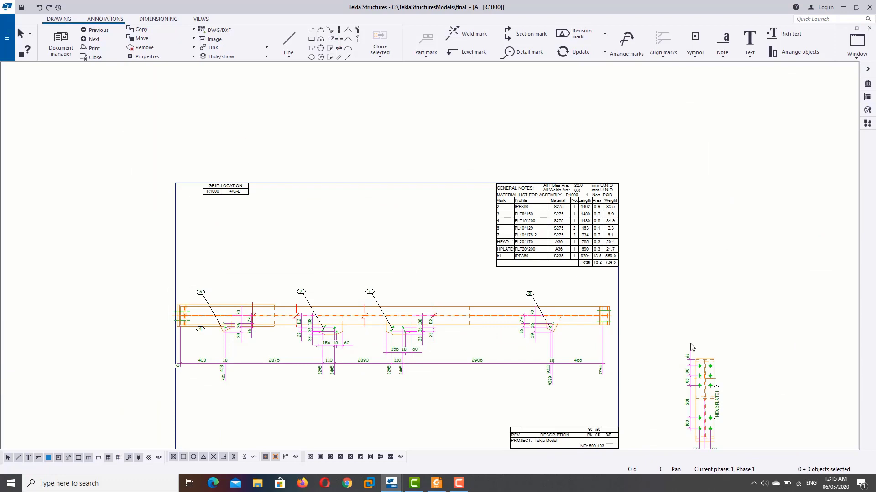
click(708, 355)
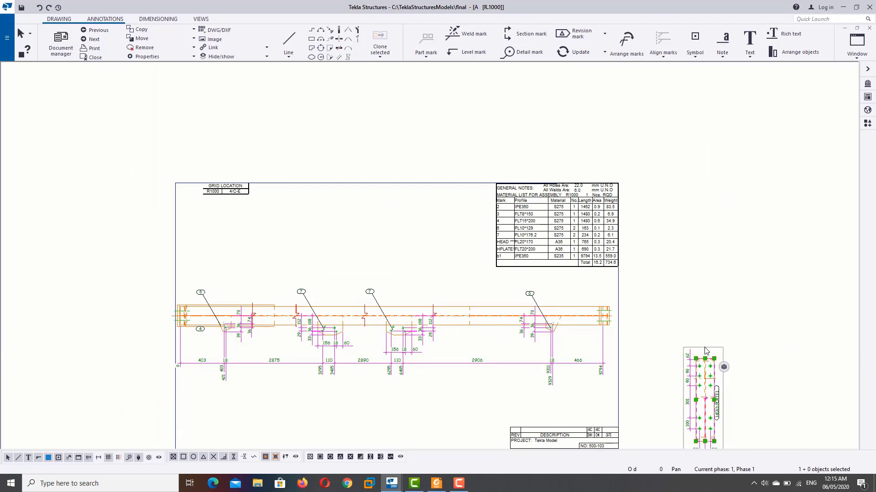
key(Delete)
Shift the long rafter view slightly down on the sheet
scroll(469, 343, down, 2)
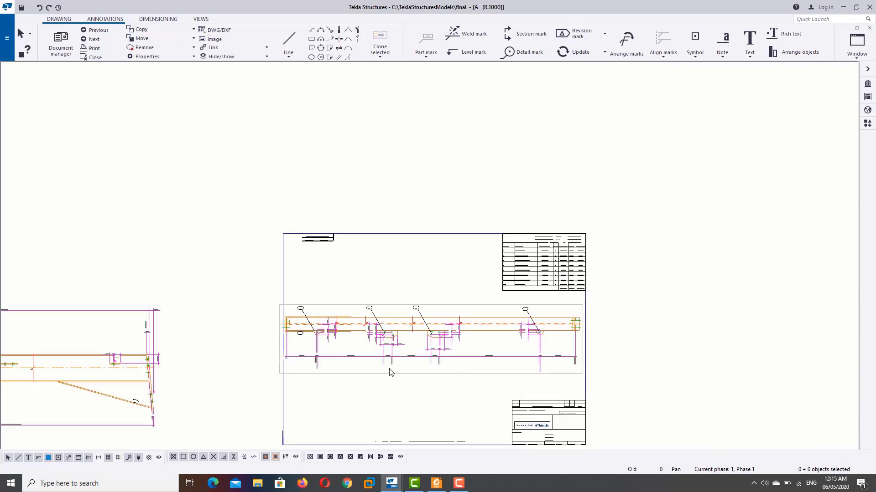
click(443, 311)
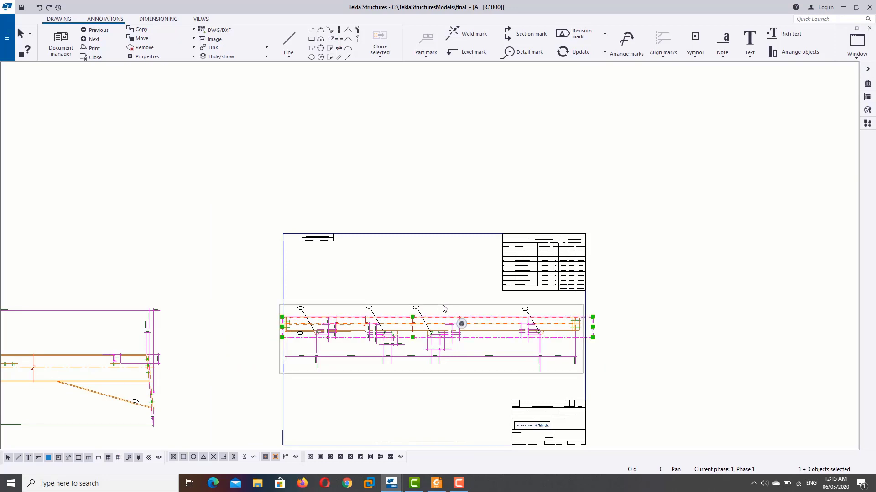
drag(444, 311, 442, 327)
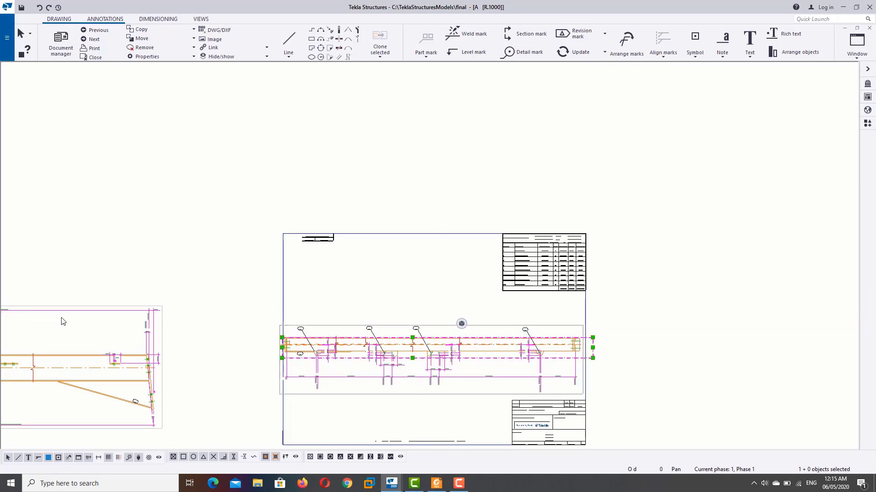
click(155, 310)
click(107, 303)
Drag the off-sheet rafter view onto the sheet above the long view
scroll(151, 319, down, 3)
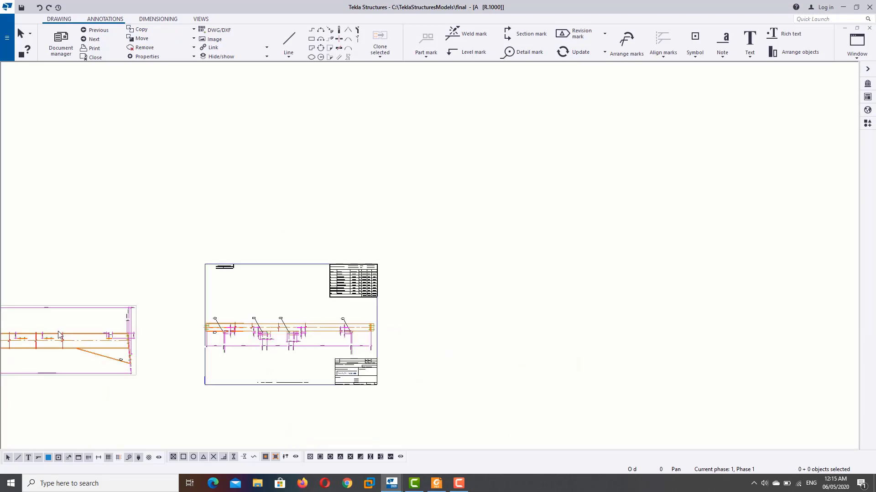
click(171, 304)
scroll(178, 307, up, 3)
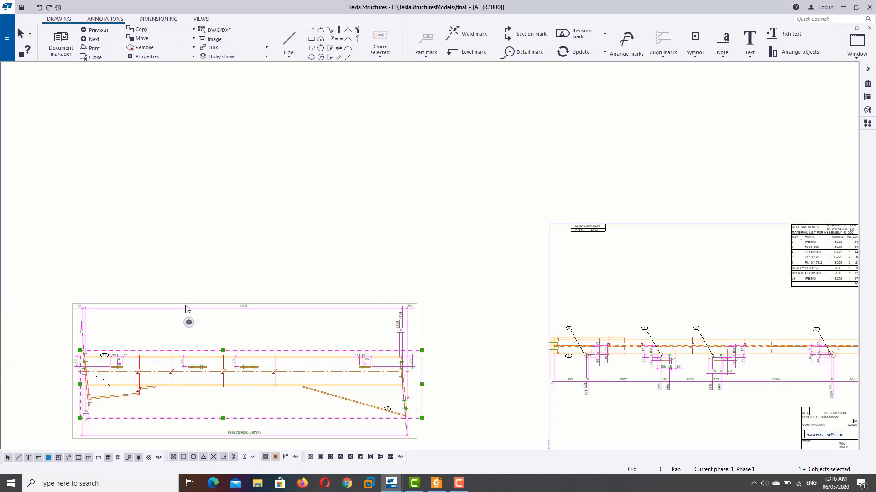
scroll(201, 306, up, 2)
drag(205, 304, 729, 217)
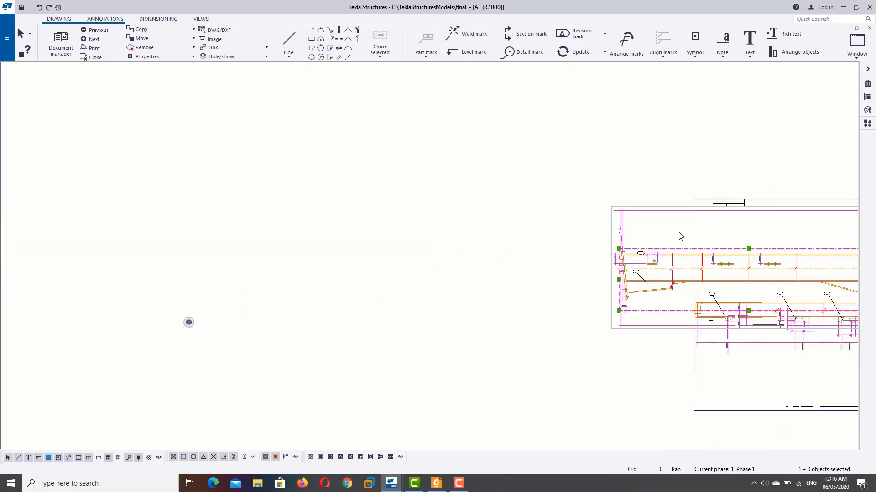
scroll(680, 235, down, 3)
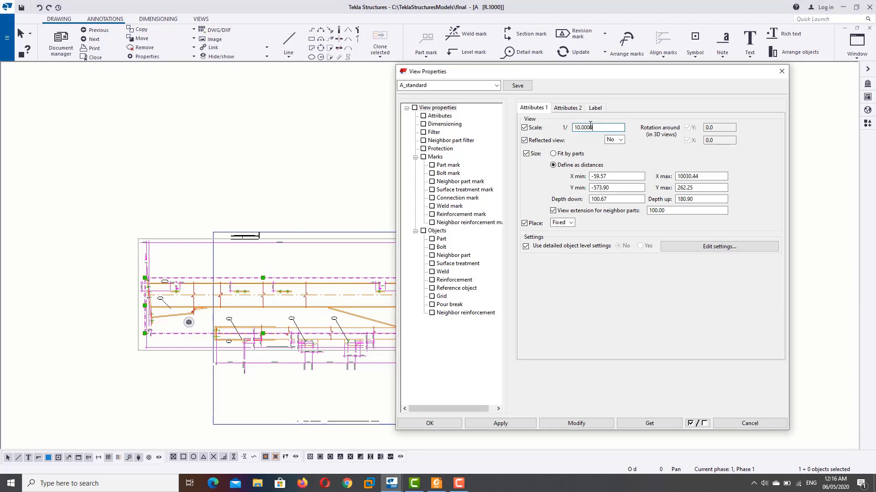
Apply scale 20 to the upper rafter view and position it above the long view
click(567, 107)
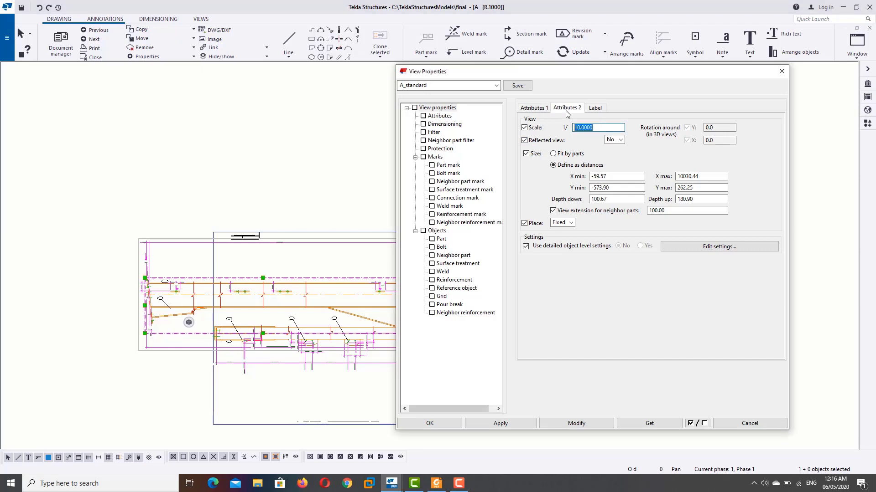
click(534, 107)
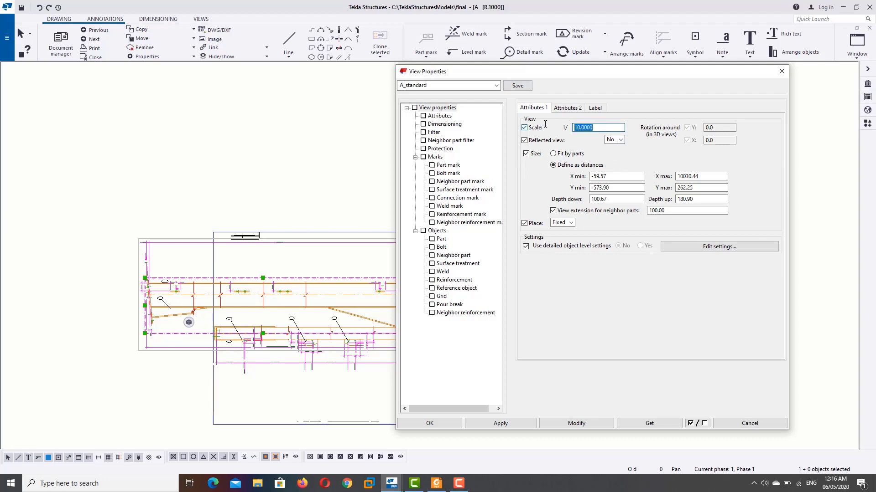
text(20)
click(584, 425)
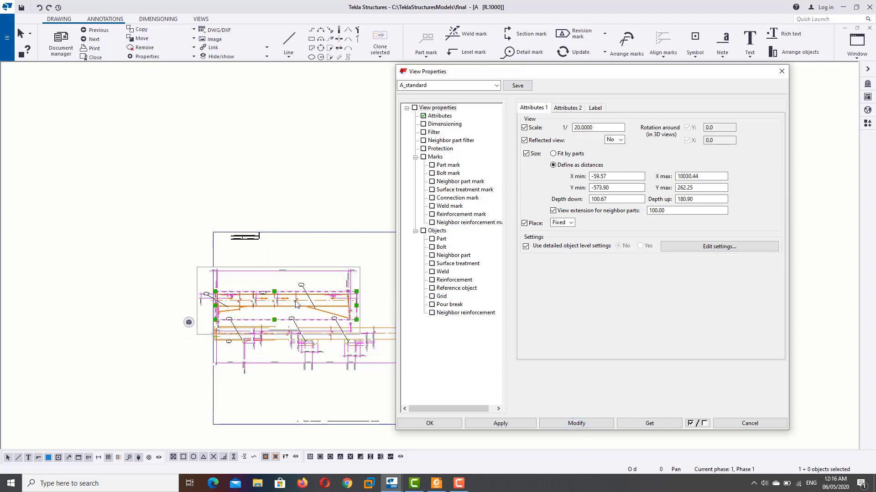
click(301, 255)
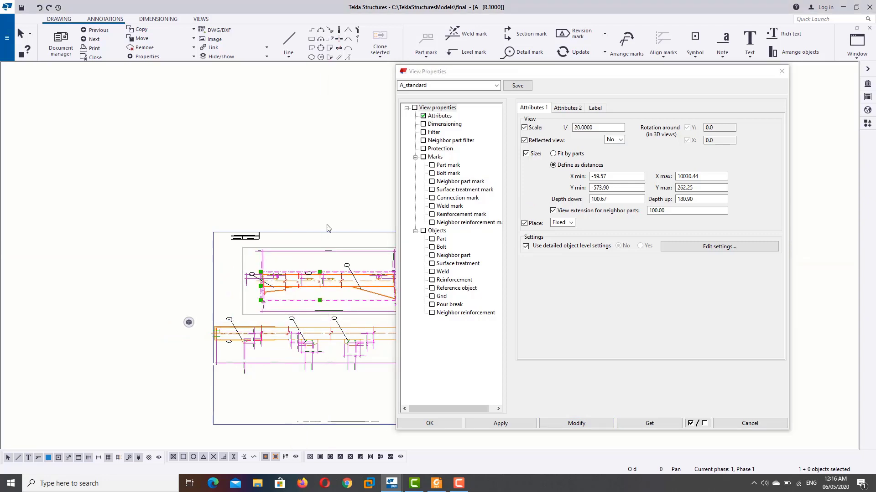
scroll(342, 294, up, 4)
scroll(345, 298, up, 1)
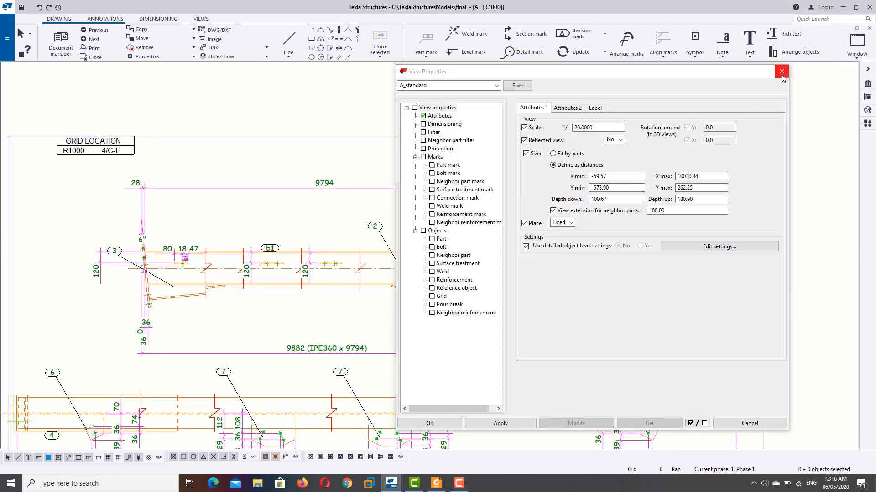
click(624, 123)
Close the earlier view properties and zoom around drawing R1000 to inspect both rafter views
click(782, 71)
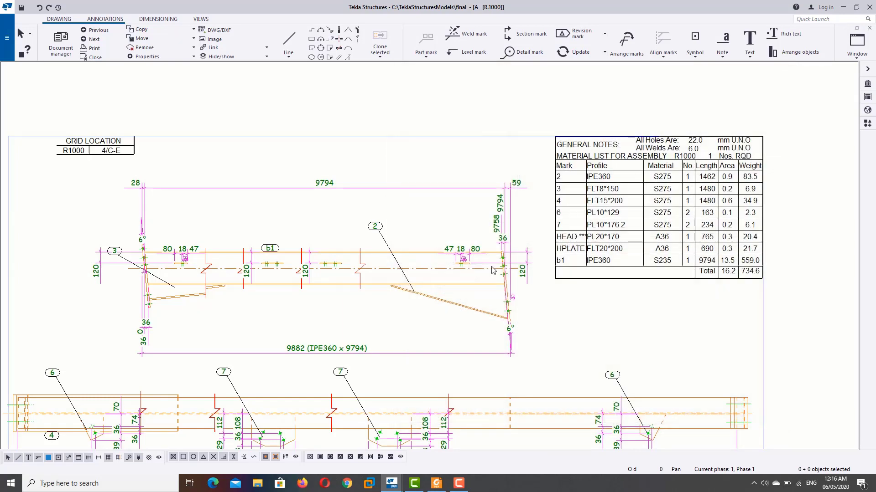
scroll(449, 234, down, 1)
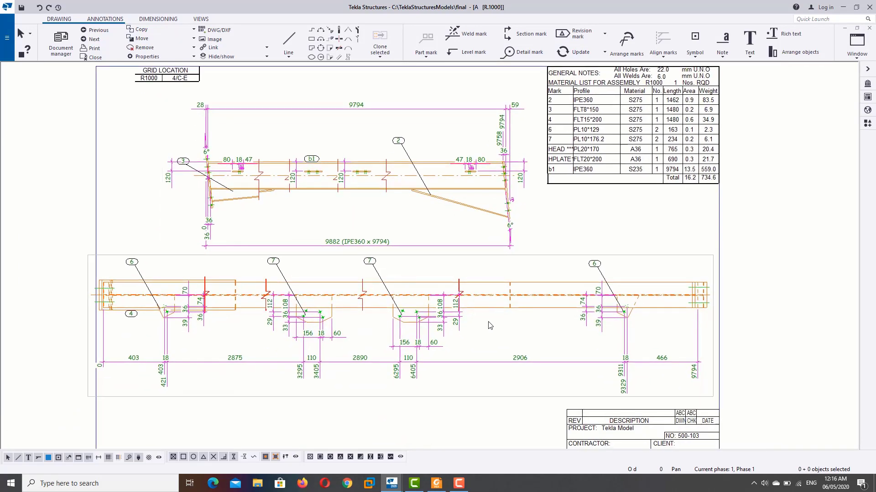
scroll(411, 217, up, 1)
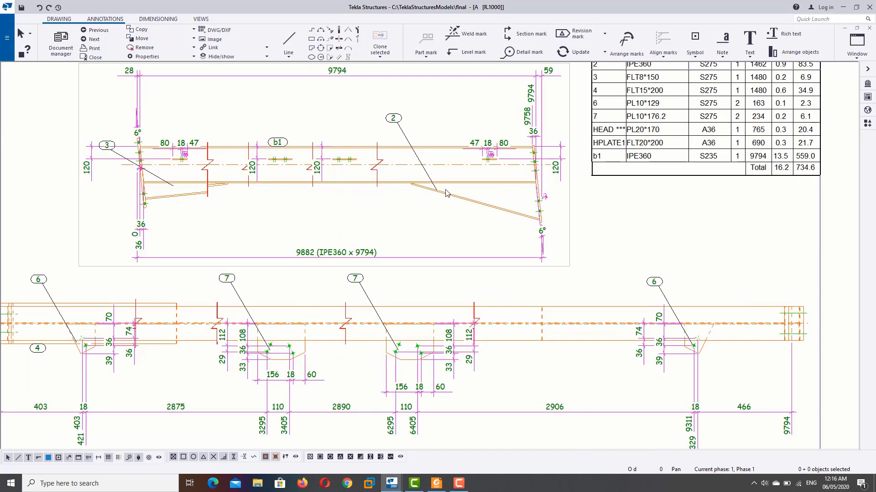
scroll(456, 191, up, 1)
scroll(501, 160, up, 1)
scroll(475, 153, up, 2)
scroll(461, 119, down, 2)
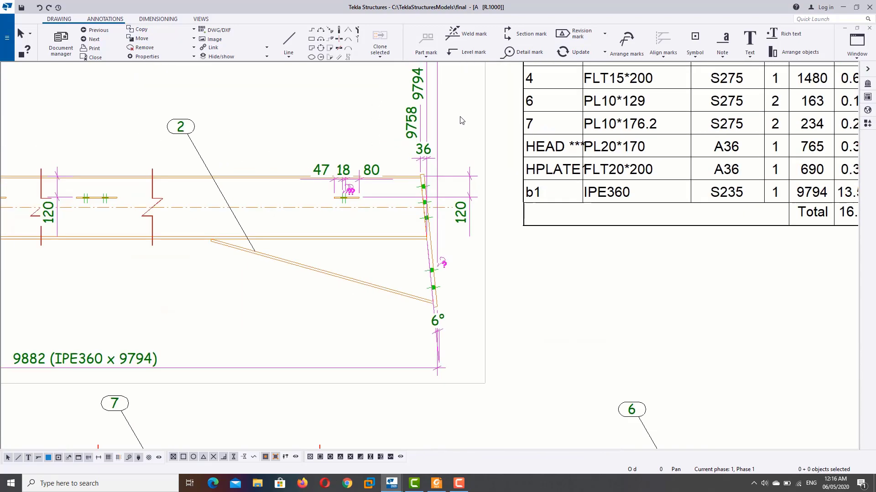
scroll(467, 102, down, 2)
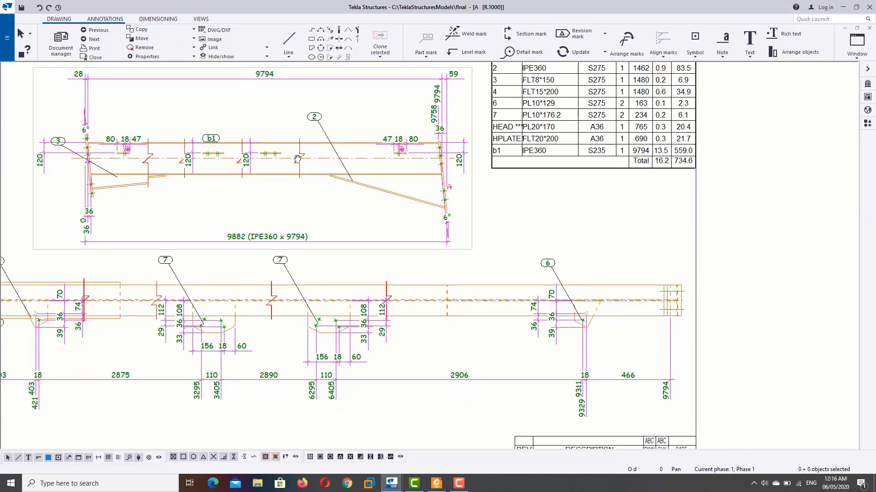
scroll(638, 136, down, 1)
scroll(250, 169, up, 2)
scroll(252, 167, down, 1)
scroll(255, 165, down, 1)
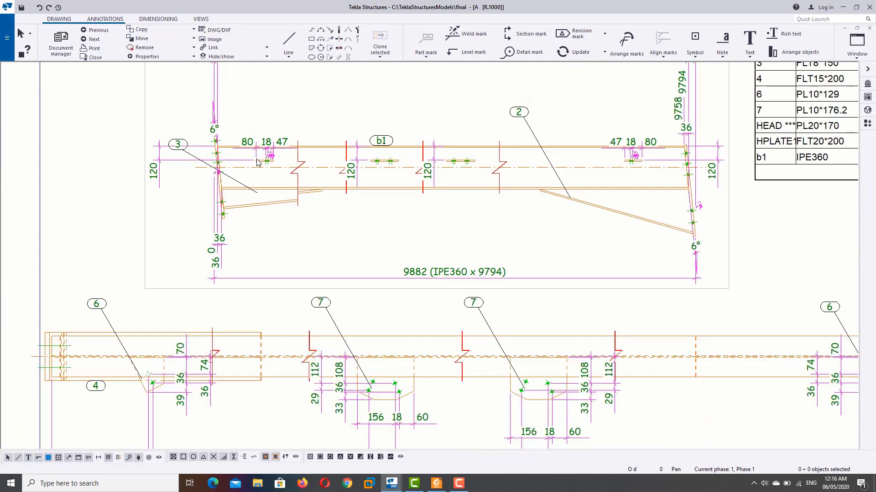
scroll(333, 127, down, 1)
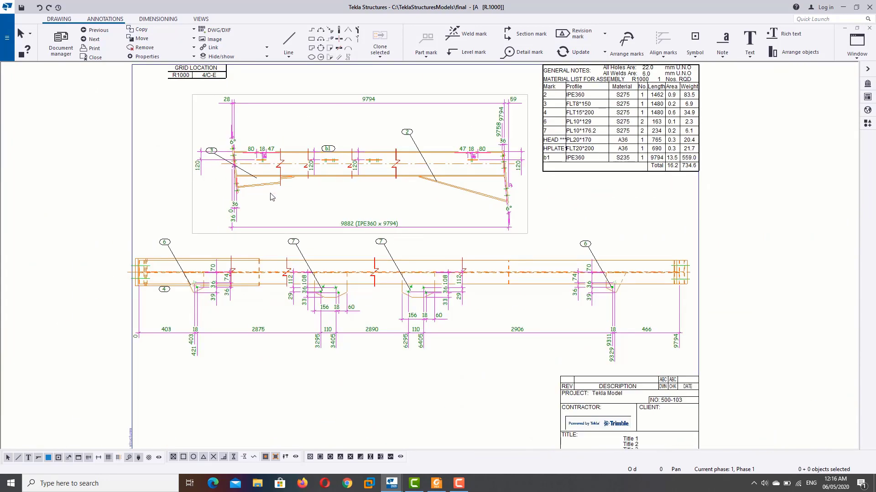
scroll(272, 197, up, 2)
scroll(296, 175, up, 2)
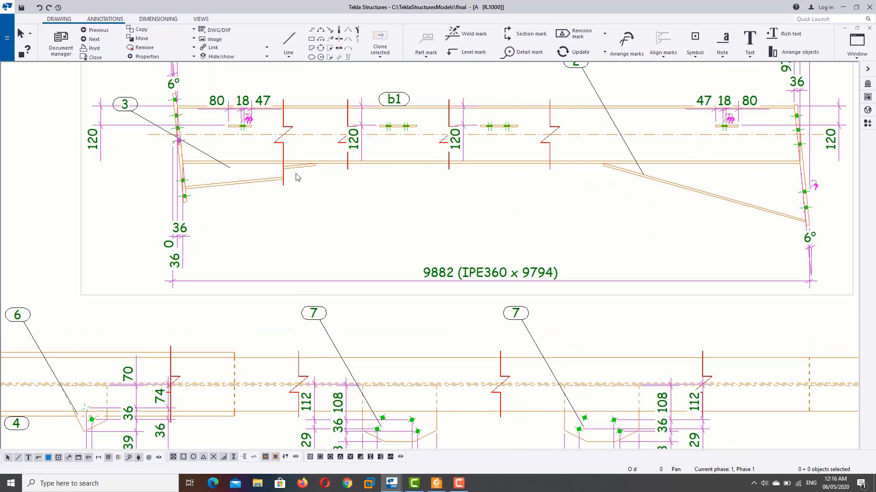
scroll(296, 165, down, 2)
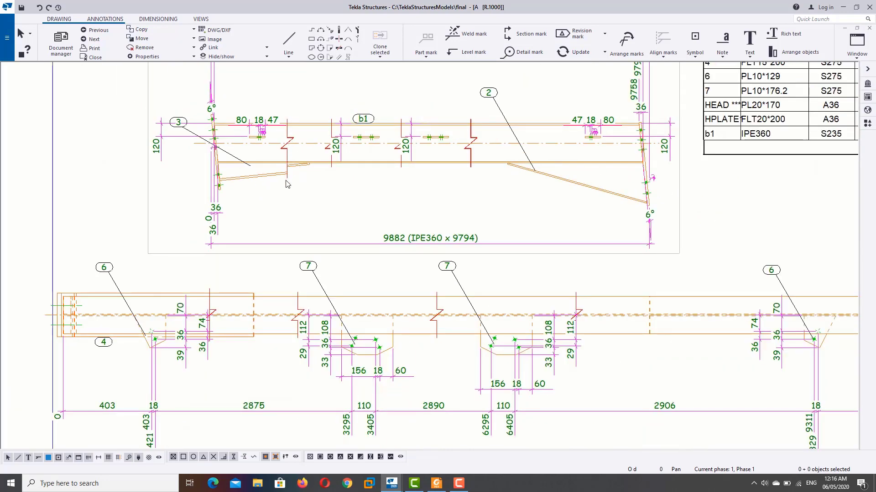
scroll(288, 183, up, 3)
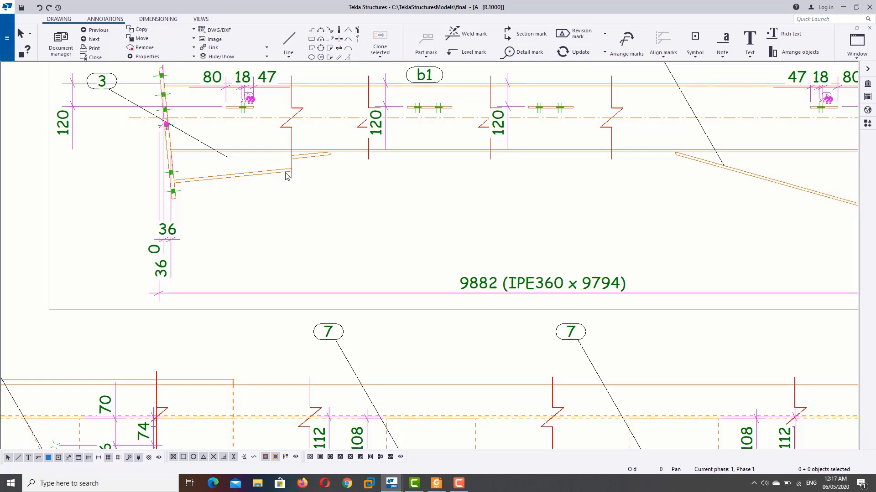
scroll(290, 164, down, 3)
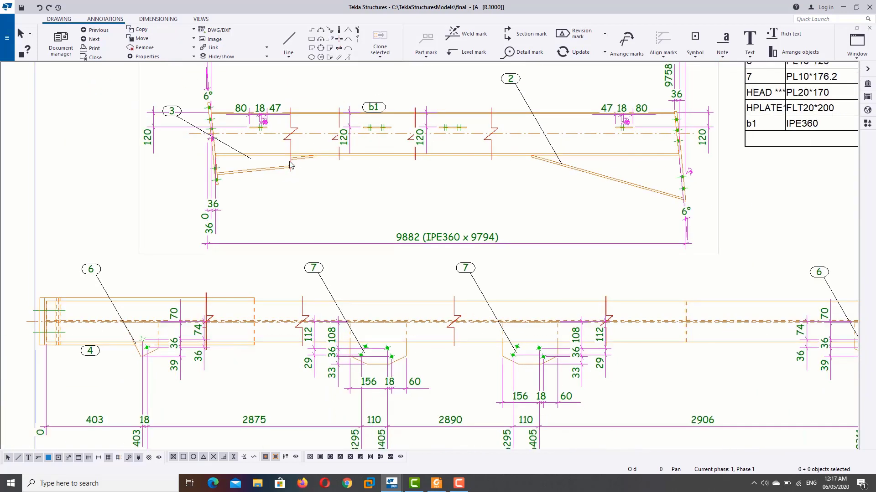
scroll(290, 164, up, 3)
scroll(290, 164, up, 1)
scroll(290, 164, down, 2)
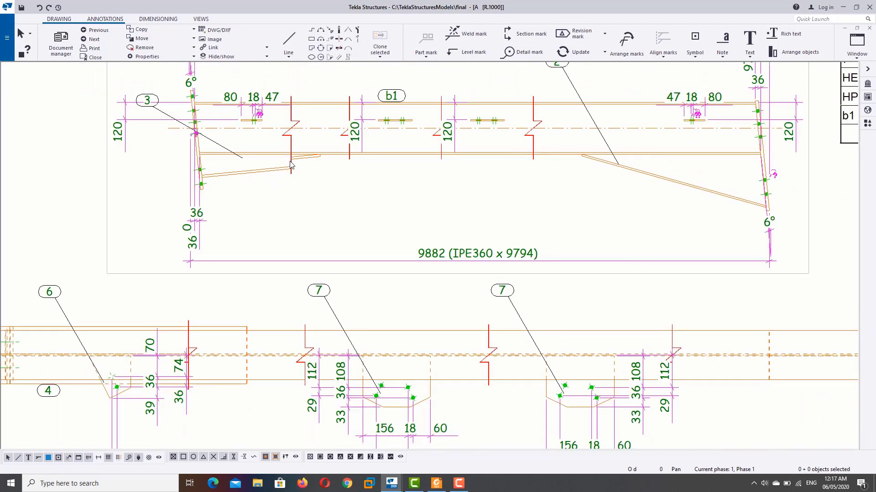
scroll(287, 174, down, 2)
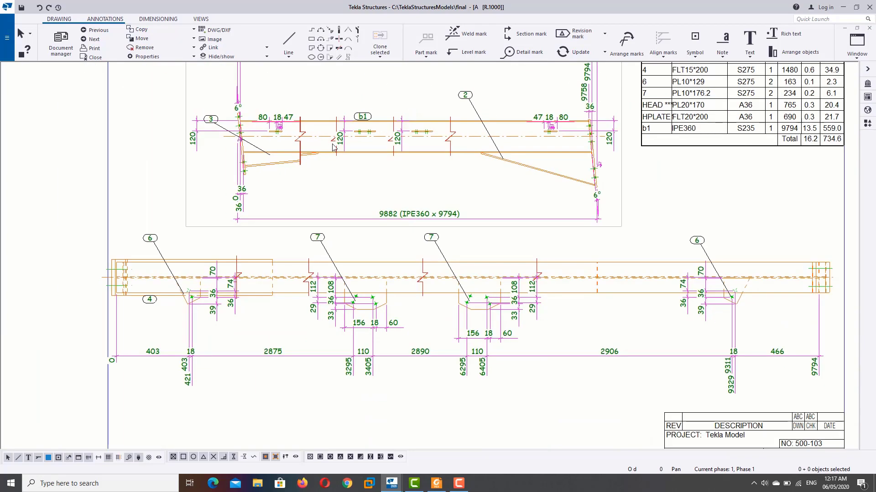
scroll(290, 173, up, 1)
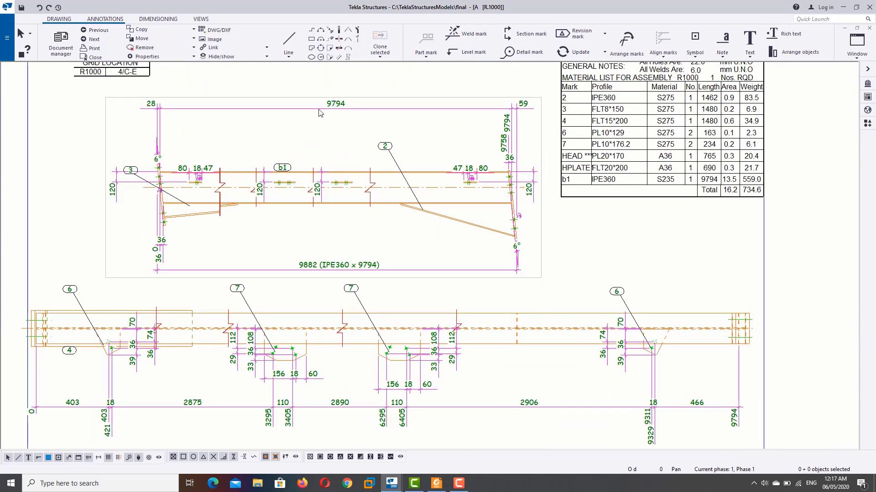
Inspect the 9794 overall dimension without changes, then select the upper rafter view
click(320, 110)
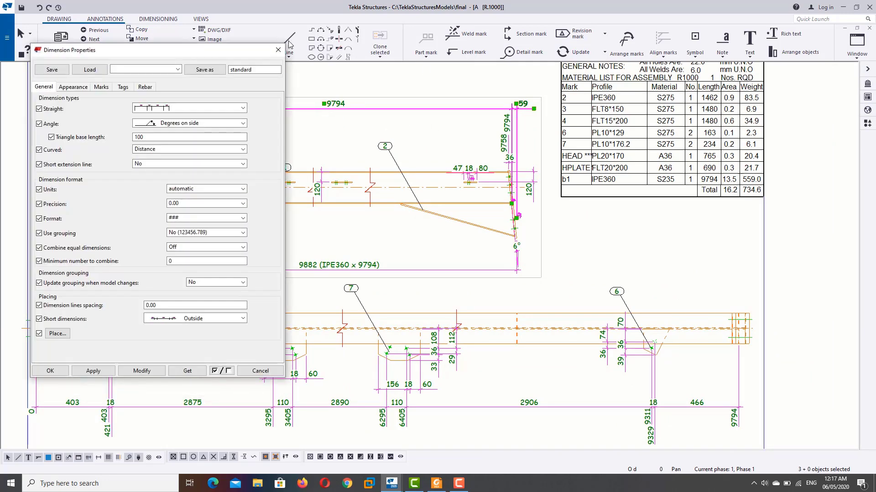
click(278, 50)
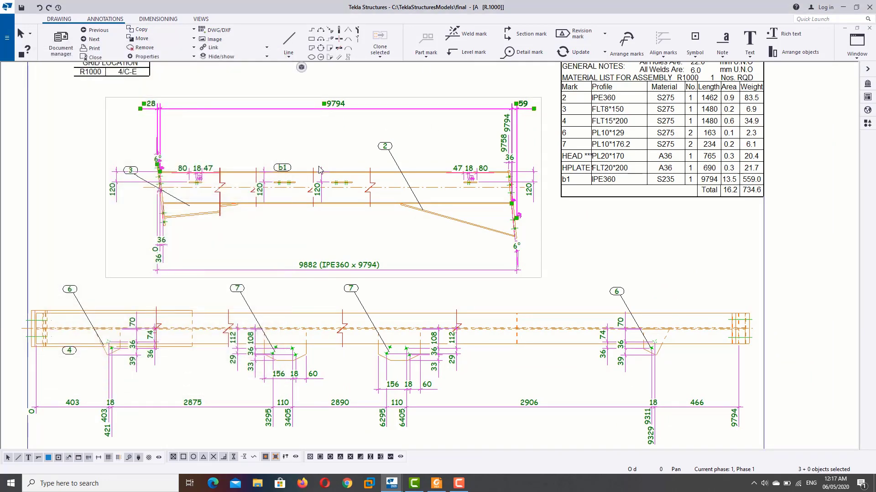
click(276, 101)
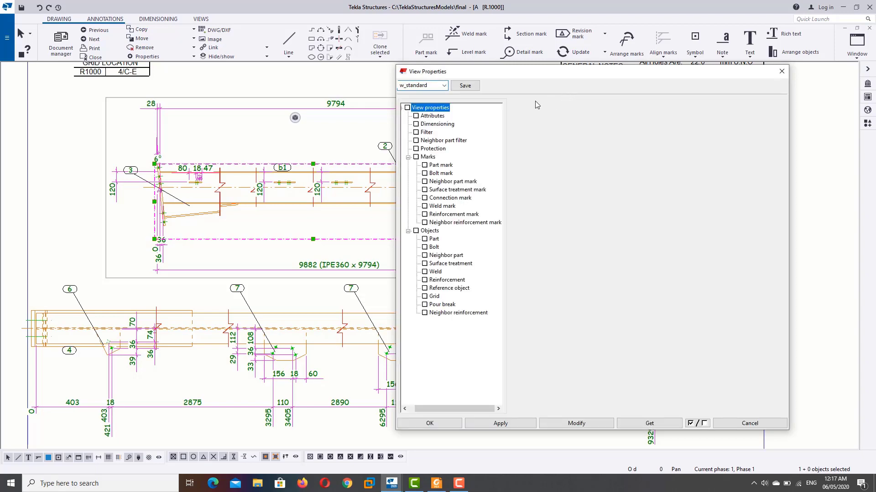
Apply a 400 minimum cut part length to the upper rafter view
click(578, 108)
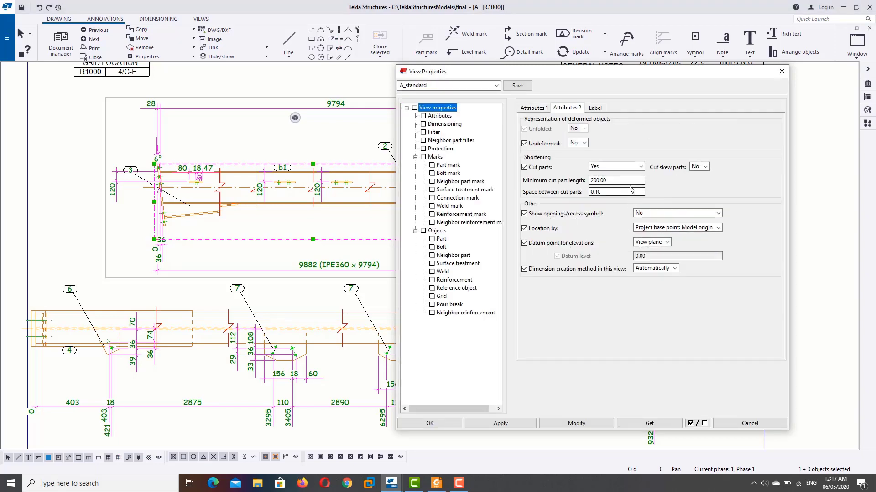
drag(622, 180, 564, 183)
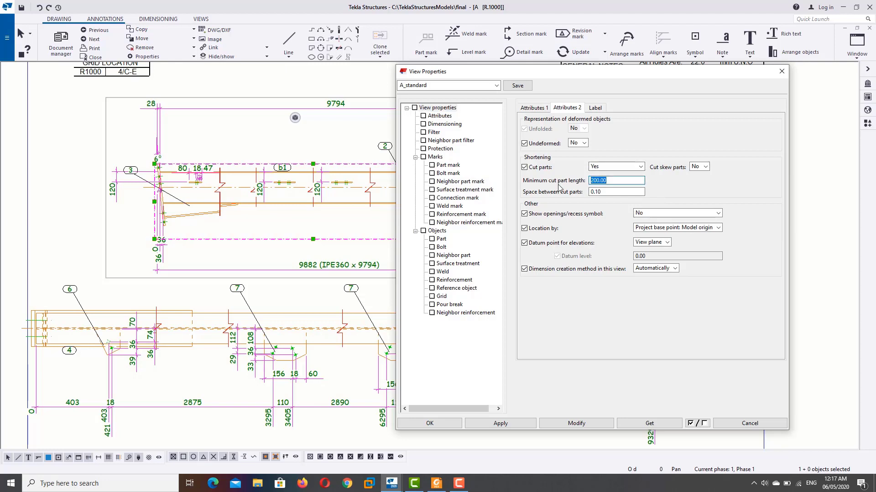
text(400)
click(586, 421)
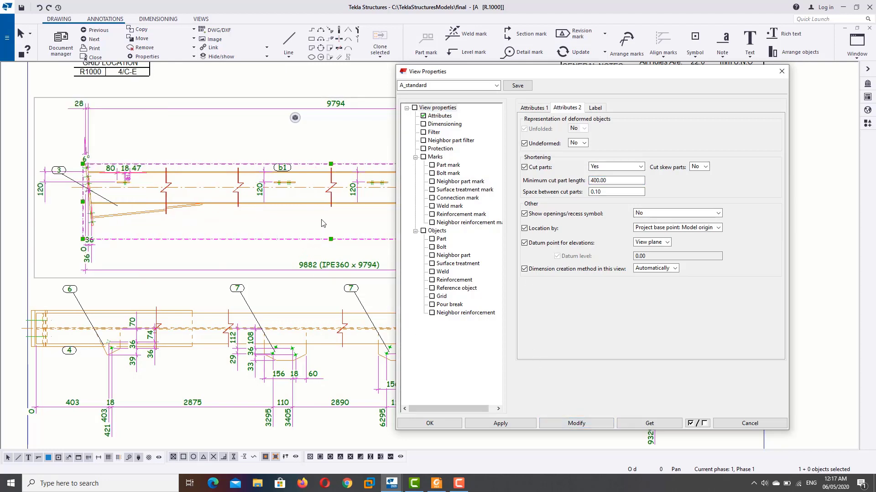
drag(543, 74, 543, 90)
Rescale the upper rafter view to 1:25 and move the properties window off the drawing
click(546, 120)
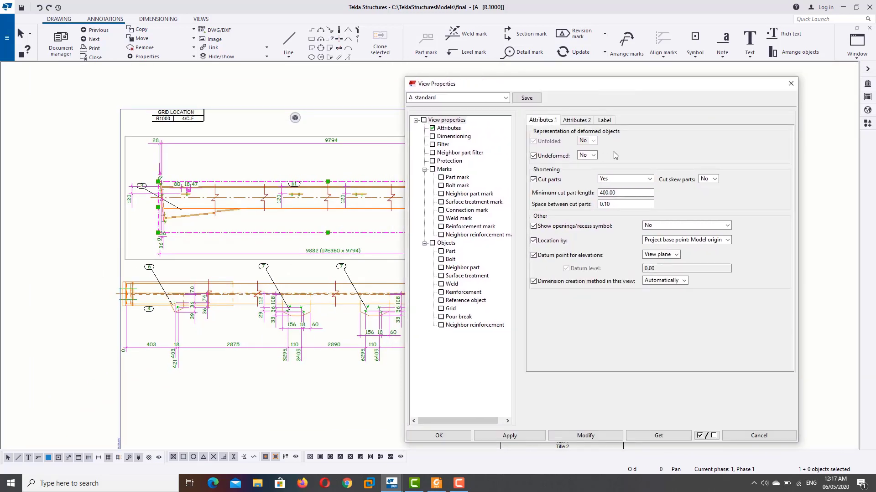
drag(608, 140, 562, 138)
text(25)
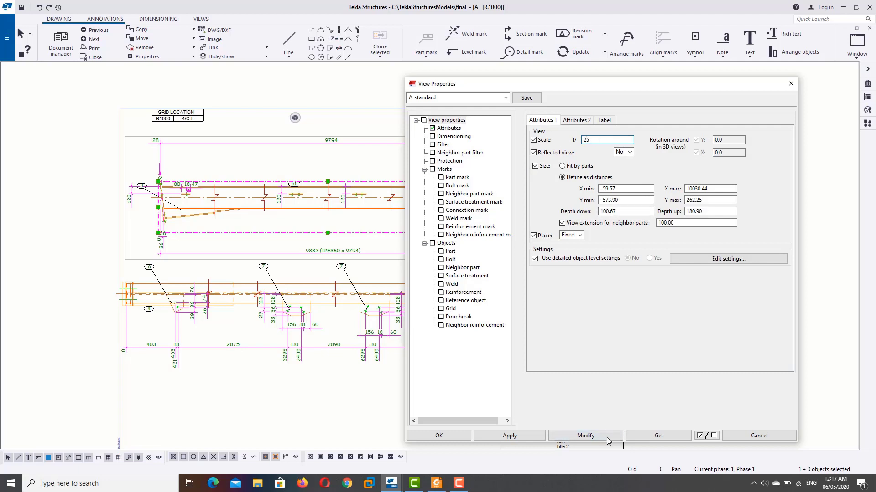
click(608, 436)
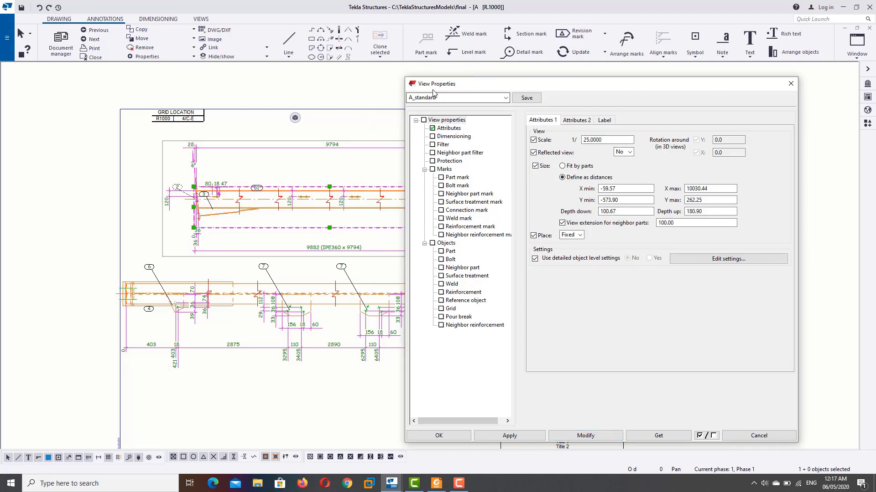
drag(436, 88, 465, 85)
drag(542, 87, 753, 86)
Nudge the upper view slightly up and left, deselect it, and bring back the properties window
click(347, 145)
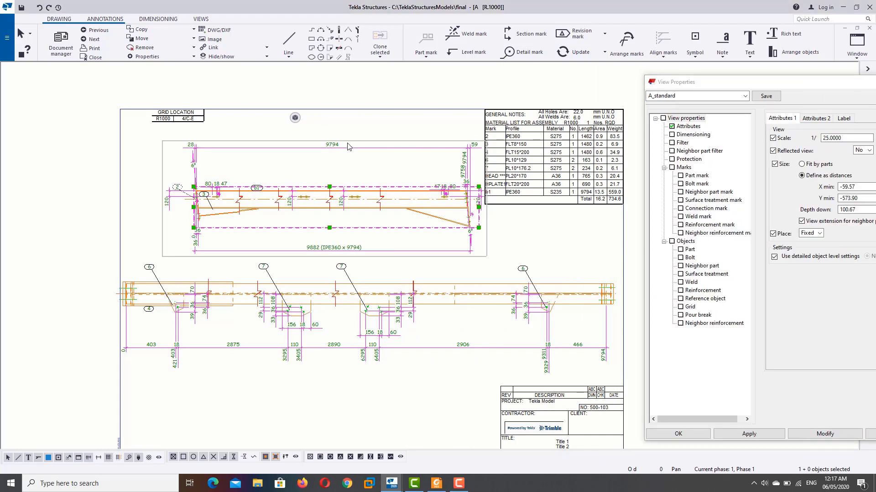
drag(348, 142, 333, 134)
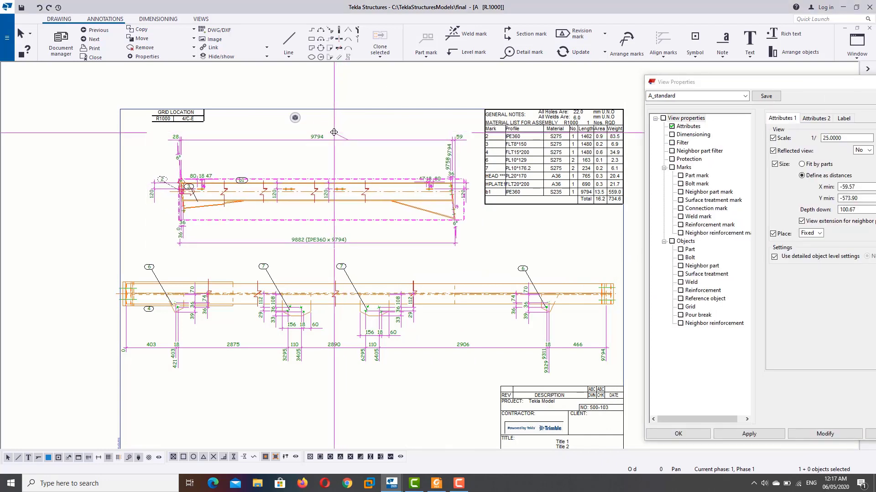
click(377, 92)
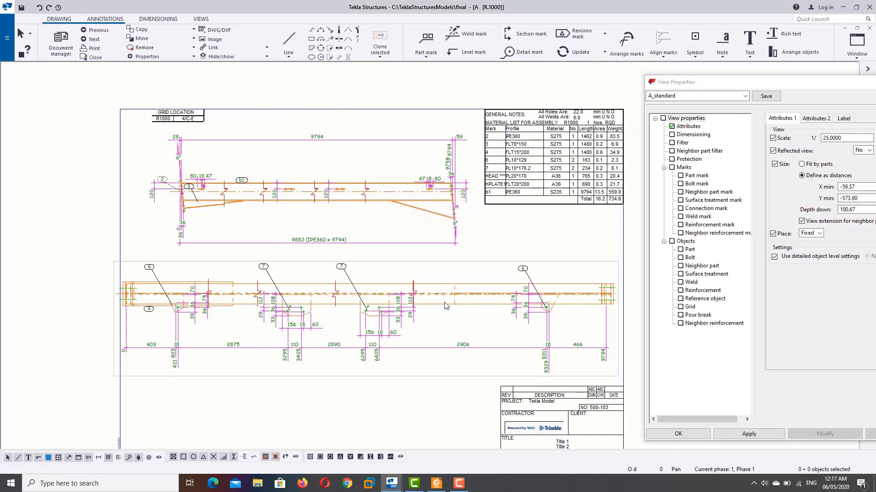
scroll(355, 190, up, 3)
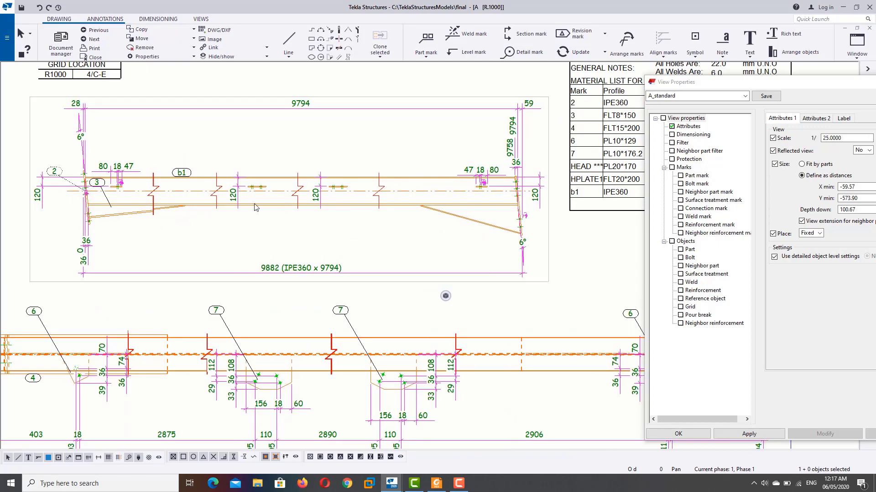
scroll(146, 221, up, 3)
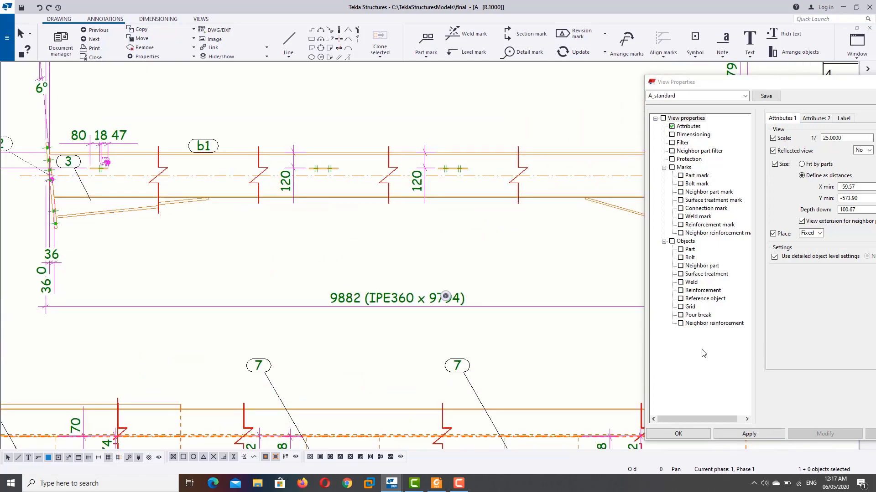
drag(814, 82, 684, 77)
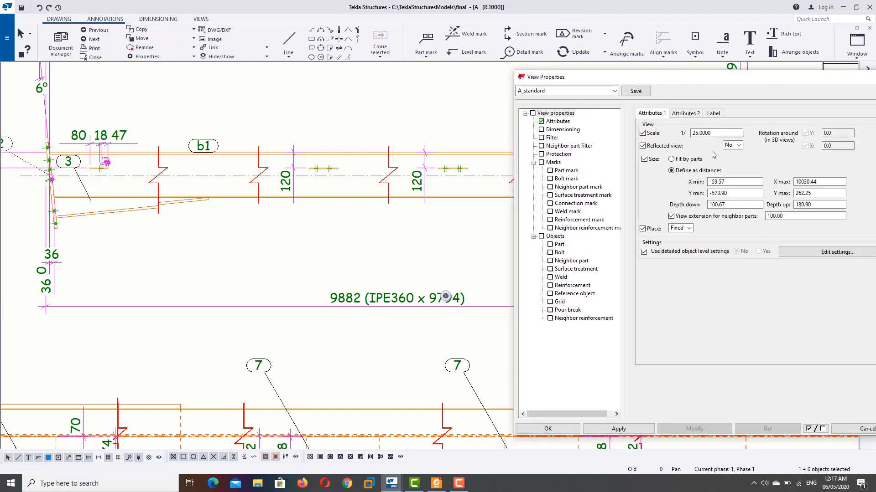
Change the minimum cut part length to 600 with the upper rafter view selected
click(689, 114)
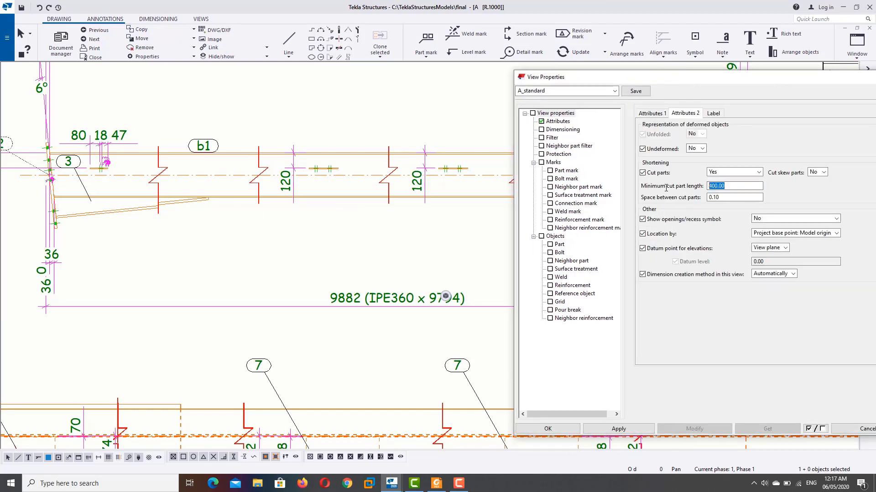
text(6)
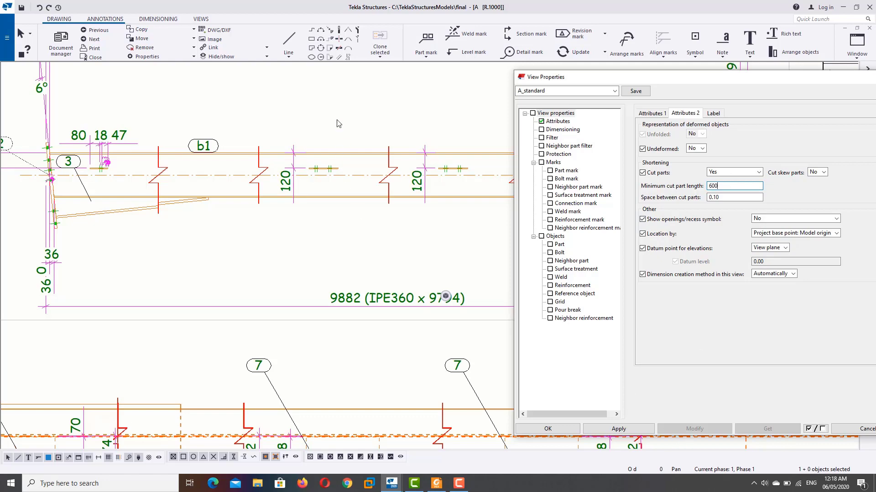
scroll(352, 152, down, 2)
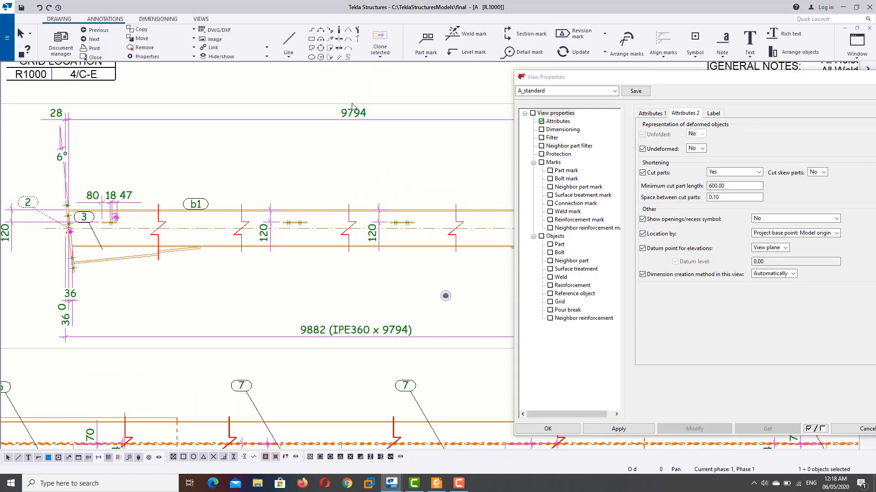
click(352, 106)
click(710, 432)
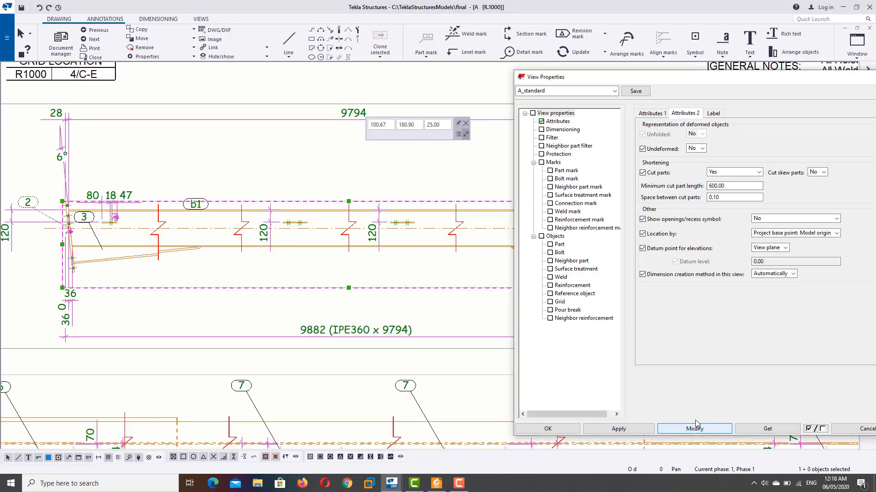
Set the upper rafter view's scale to 1:30 and apply it
click(652, 113)
scroll(264, 290, down, 1)
scroll(264, 290, down, 1)
scroll(264, 290, down, 1)
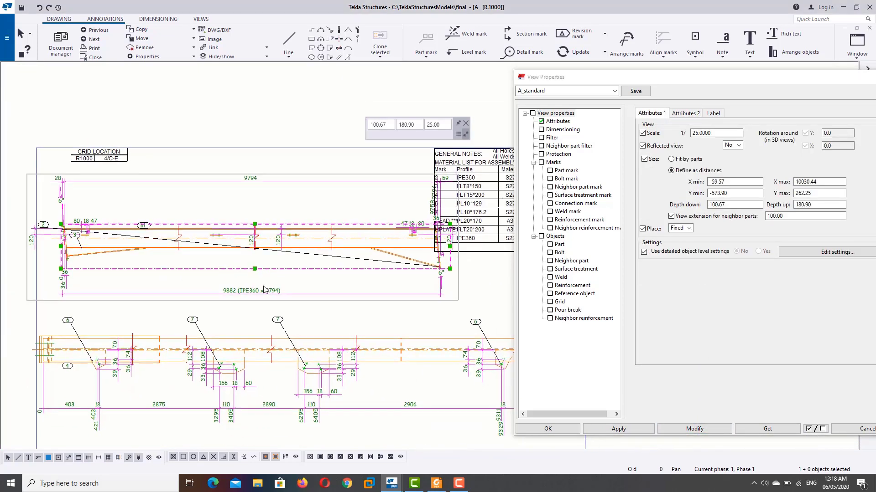
scroll(186, 257, up, 1)
scroll(186, 258, up, 1)
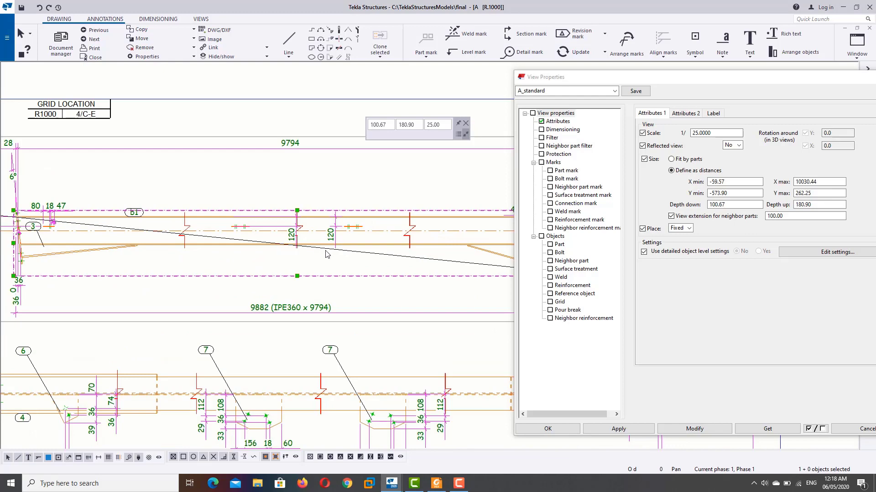
scroll(327, 254, down, 1)
scroll(347, 255, down, 1)
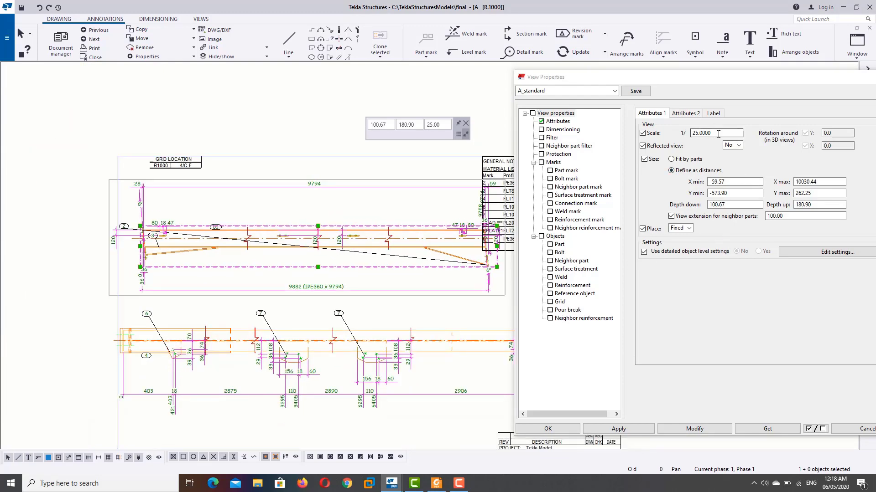
drag(718, 133, 690, 134)
key(BackSpace)
text(30)
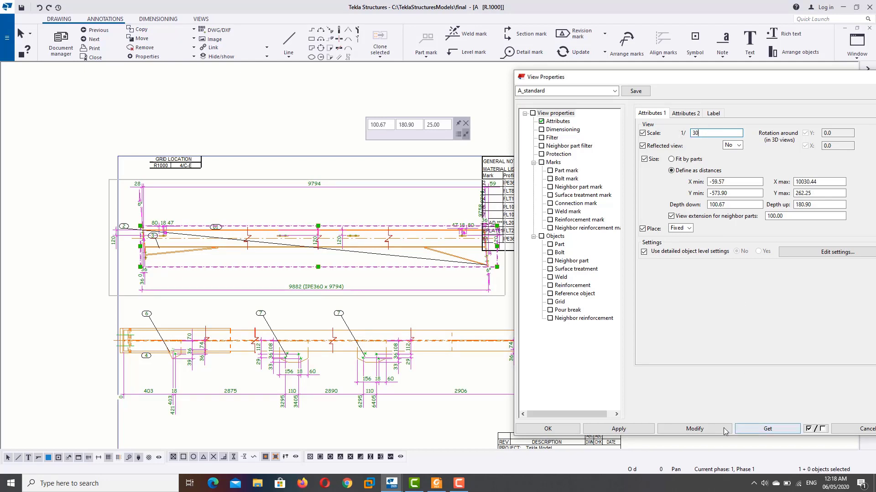
click(719, 432)
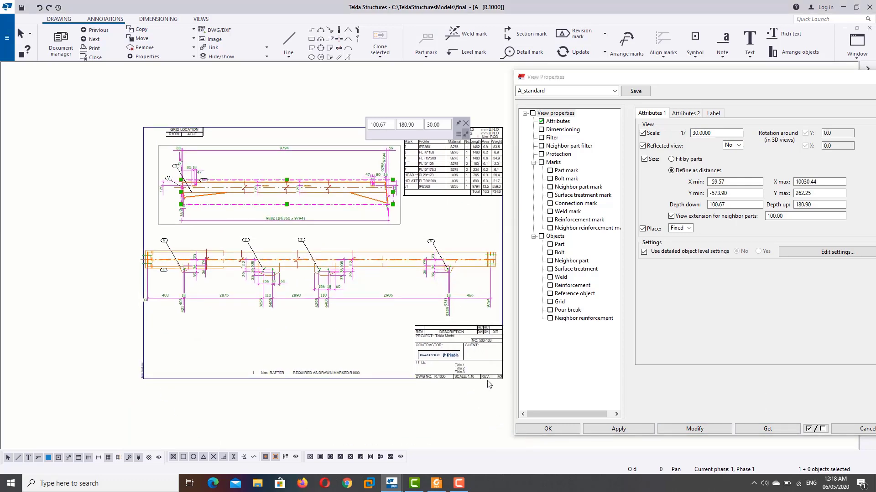
Apply scale 1:30 to the lower rafter view as well and confirm the view properties
scroll(489, 383, up, 1)
scroll(489, 383, up, 1)
scroll(453, 378, up, 1)
scroll(452, 378, down, 1)
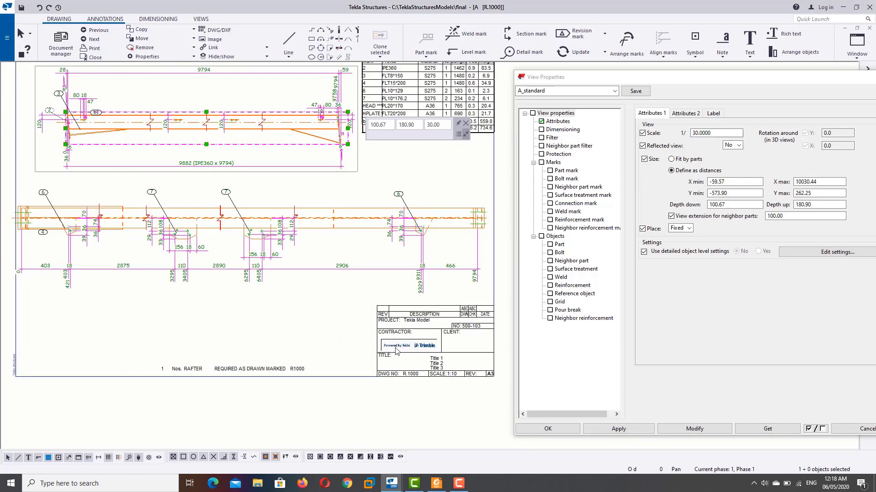
scroll(453, 378, down, 1)
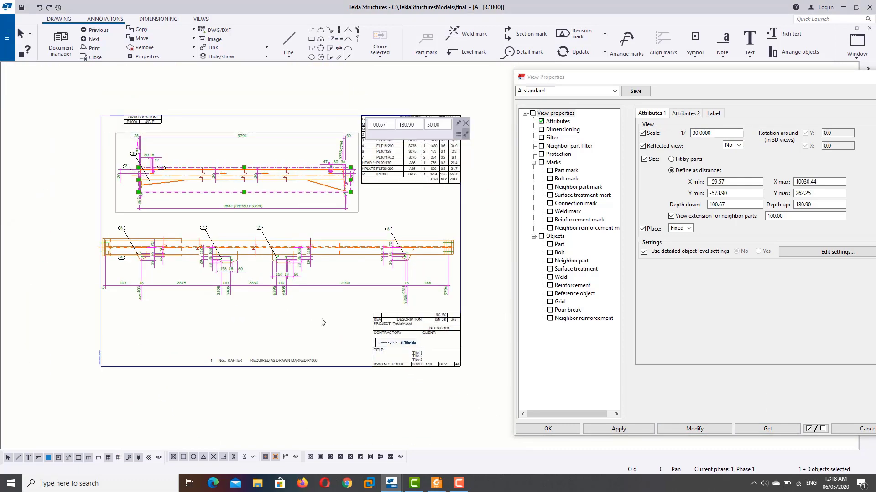
click(360, 228)
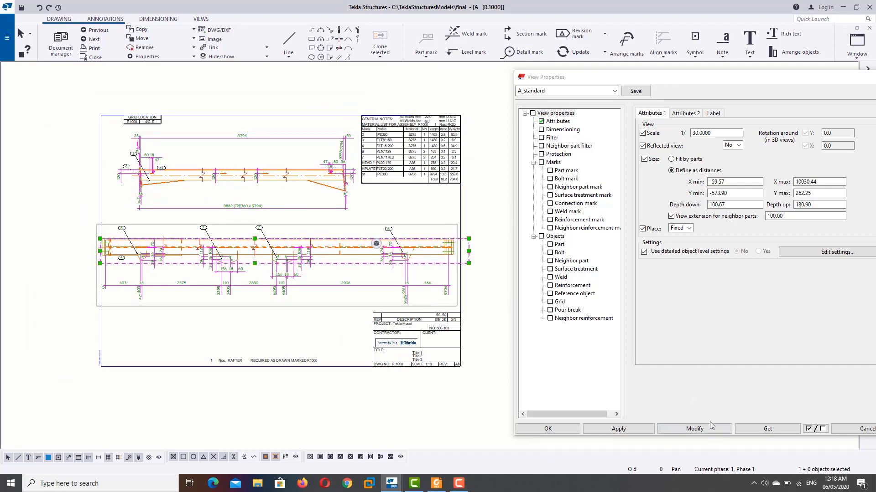
click(696, 429)
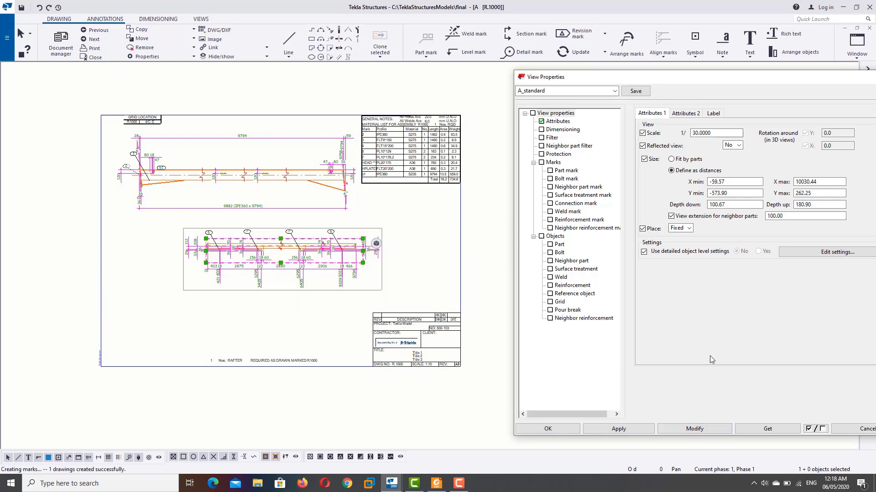
click(569, 430)
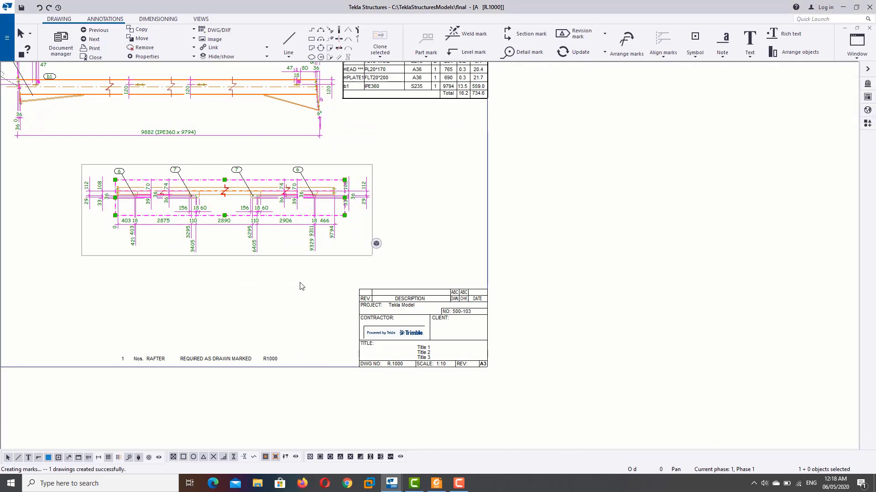
scroll(342, 282, up, 1)
scroll(393, 251, up, 1)
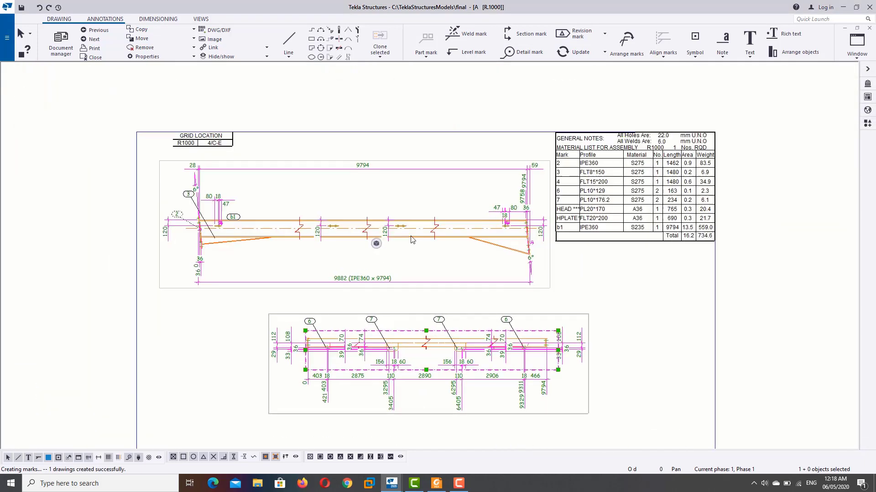
scroll(419, 235, up, 1)
scroll(456, 232, up, 1)
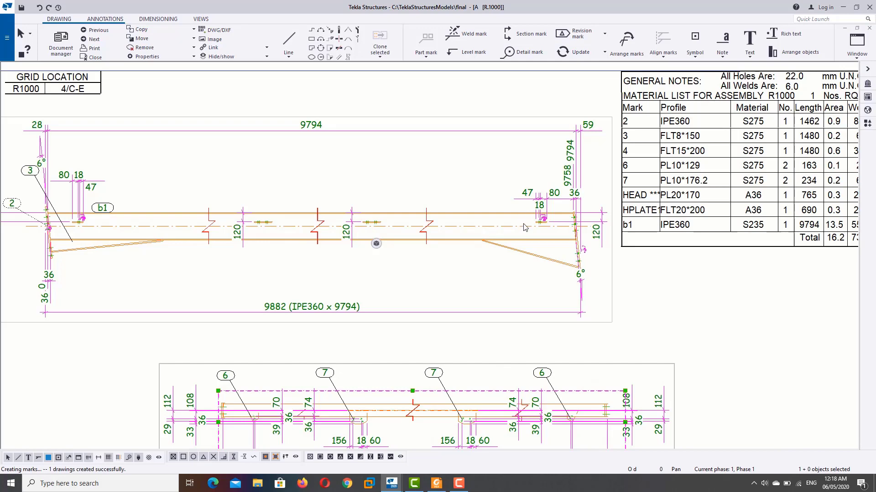
scroll(524, 228, up, 1)
scroll(274, 239, down, 2)
middle_drag(247, 242, 264, 242)
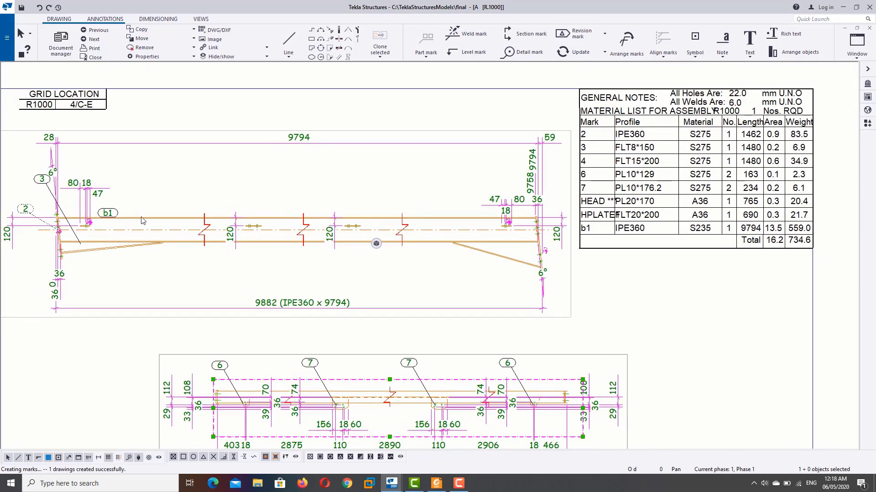
click(521, 262)
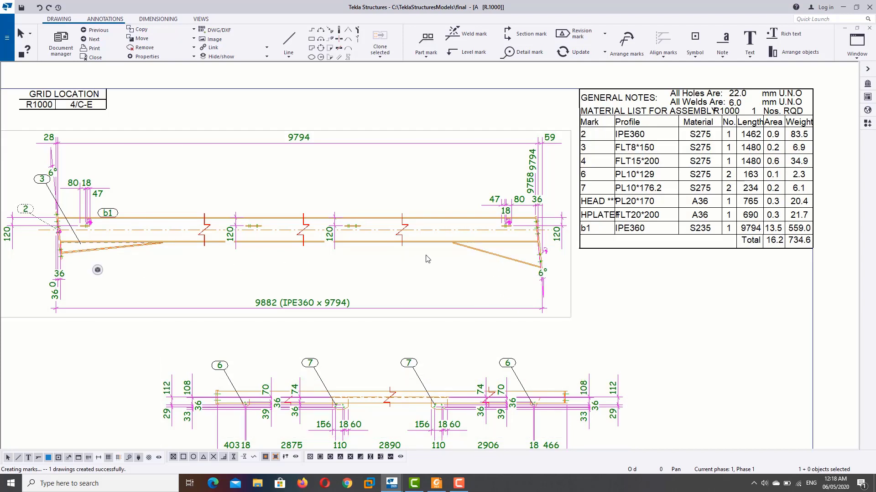
scroll(546, 230, up, 3)
scroll(547, 232, down, 2)
scroll(547, 231, down, 1)
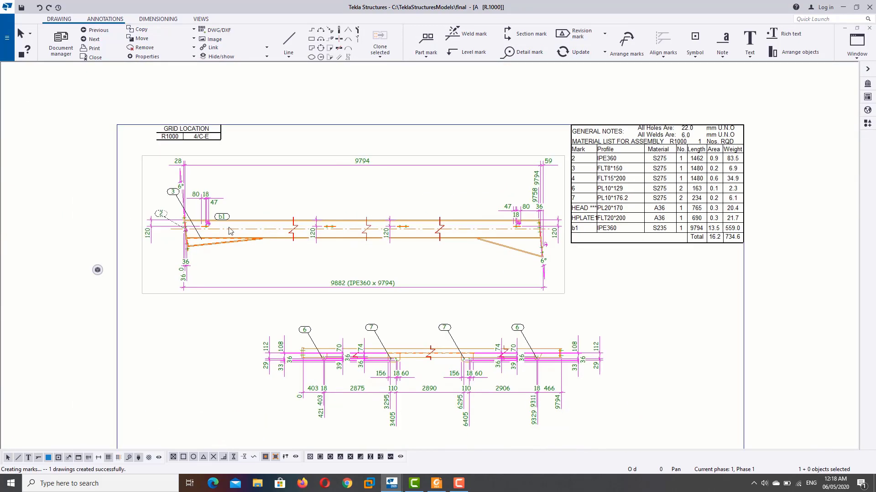
scroll(232, 231, up, 2)
scroll(178, 217, up, 1)
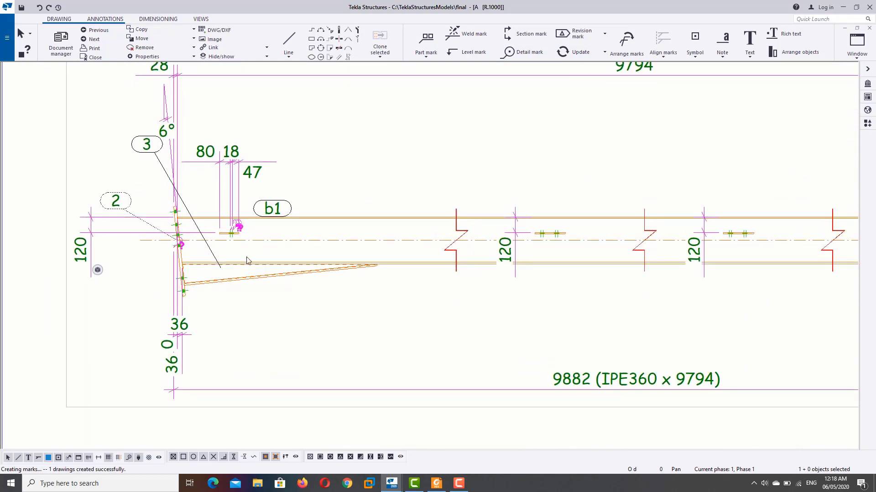
scroll(223, 250, up, 1)
scroll(240, 219, up, 1)
scroll(239, 221, down, 1)
scroll(247, 221, down, 2)
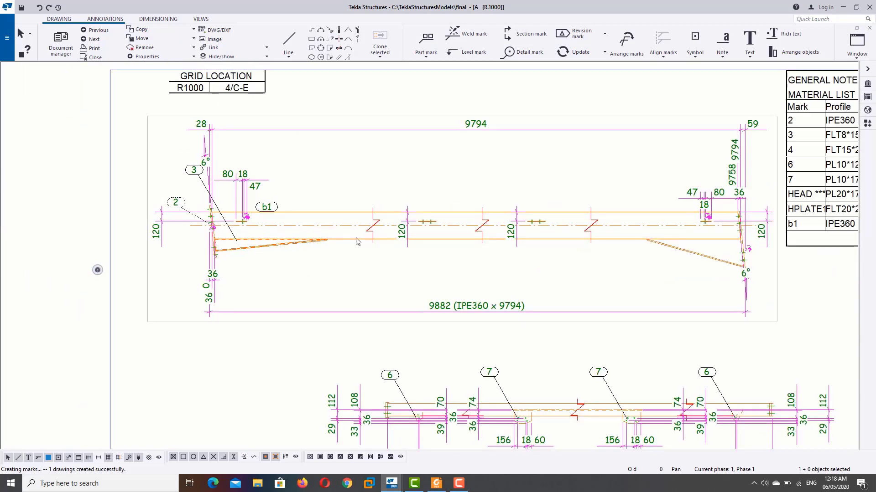
scroll(358, 242, down, 1)
scroll(532, 161, down, 1)
Delete the overall, right-end, middle 120 and left-end dimensions and marks from the upper view
drag(543, 146, 476, 170)
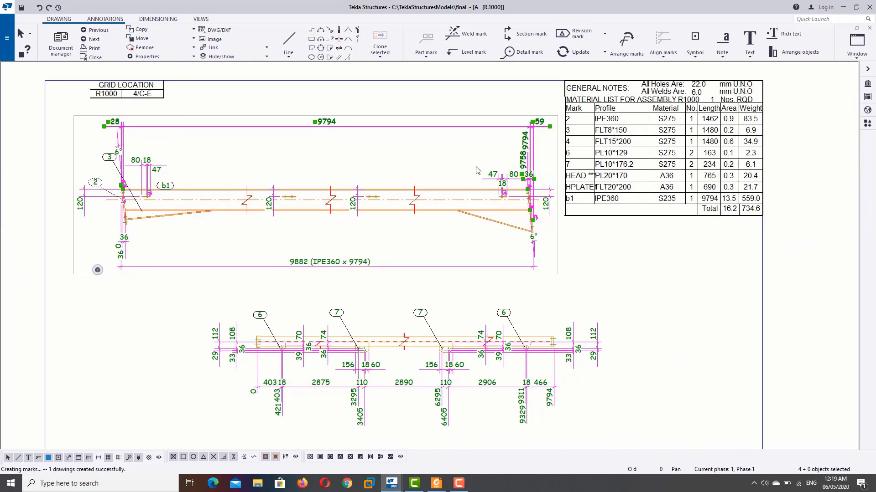
key(Delete)
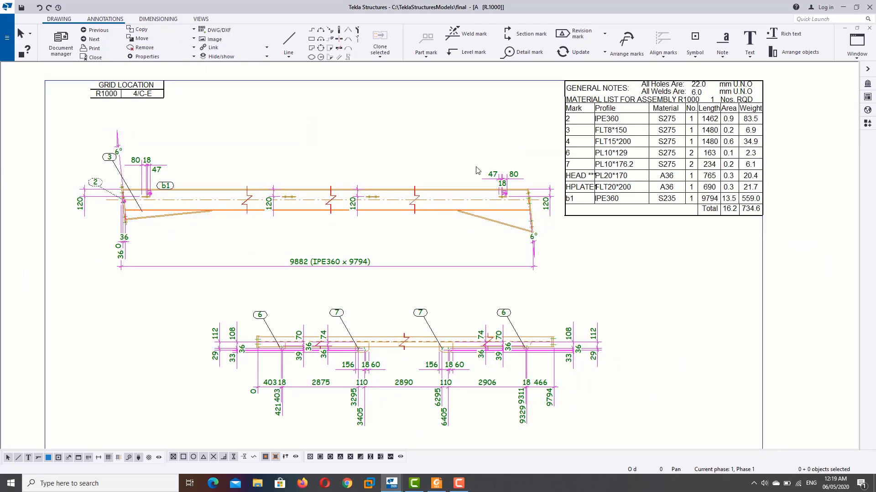
drag(529, 141, 403, 233)
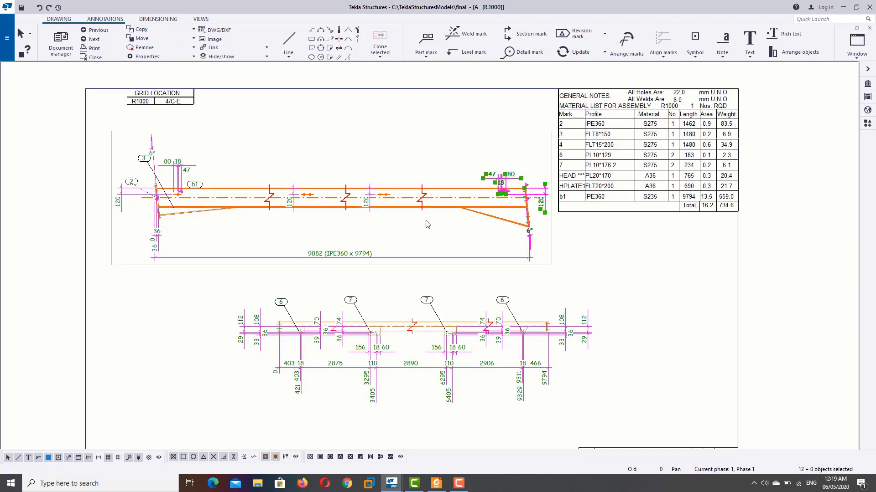
key(Delete)
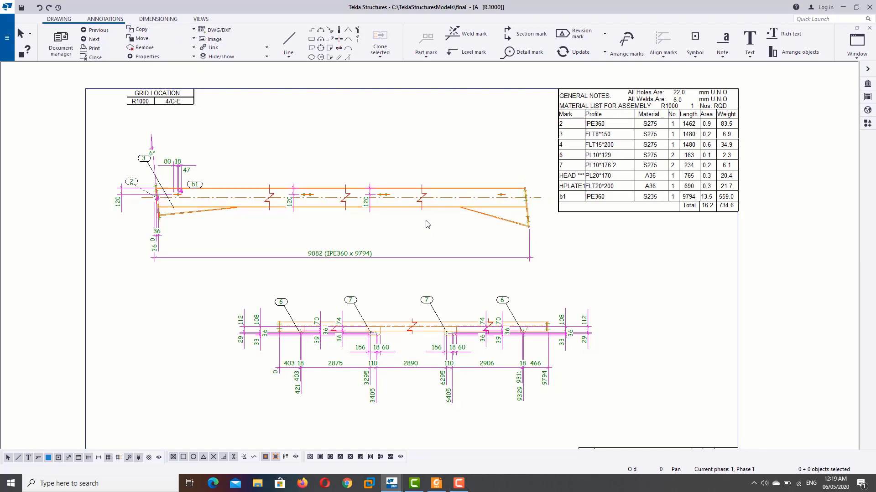
drag(292, 236, 282, 239)
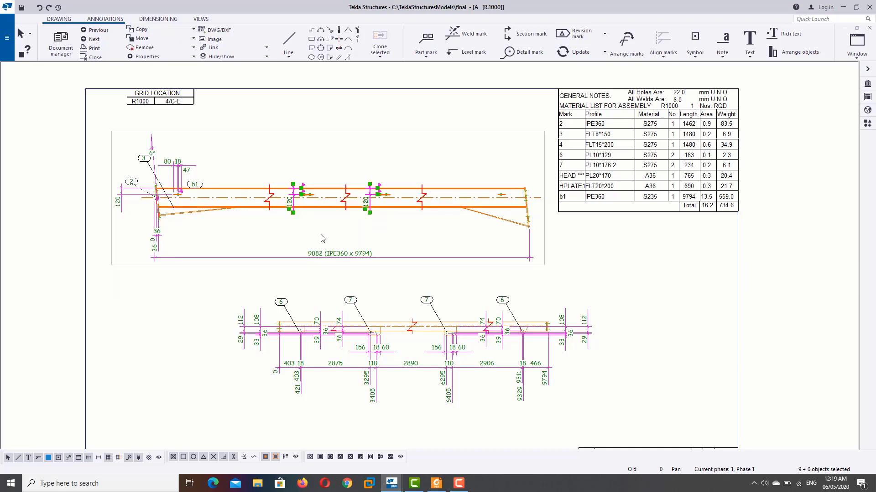
key(Delete)
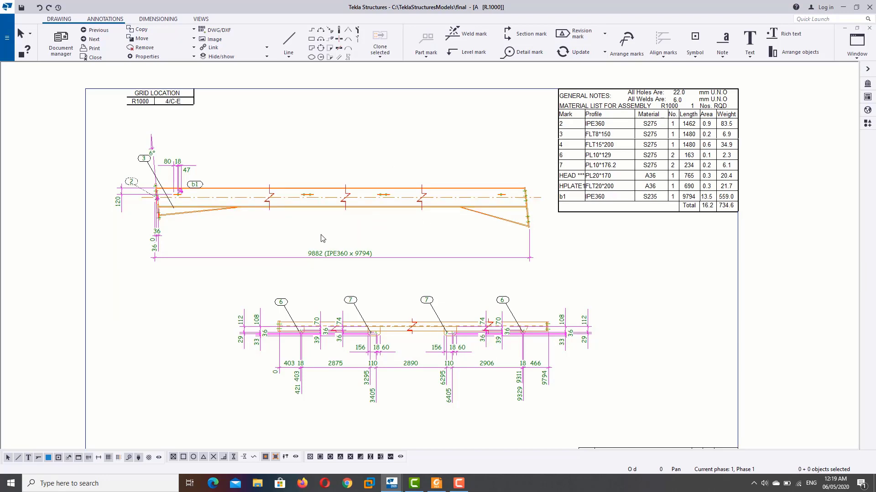
drag(151, 219, 128, 246)
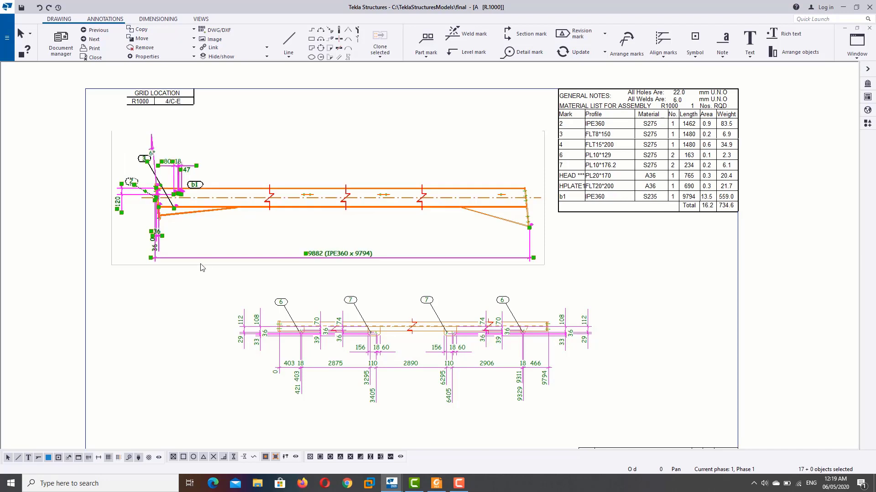
key(Delete)
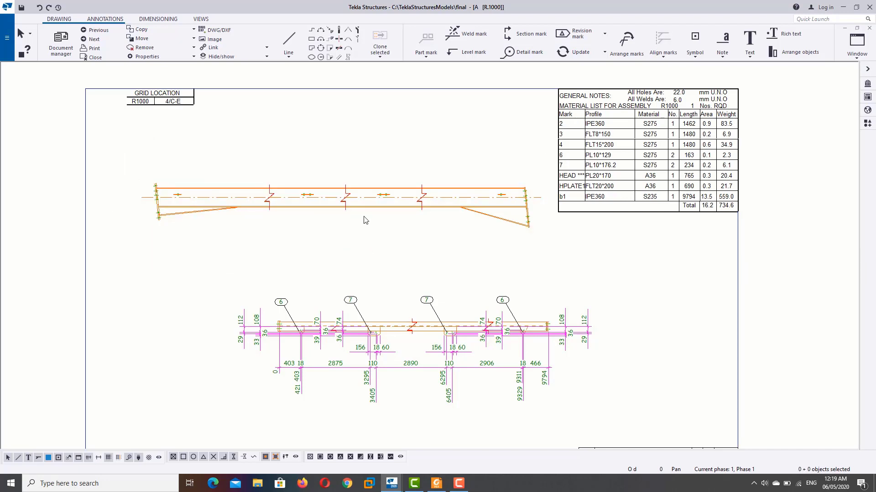
Select the upper rafter view to check it, then clear the selection
click(399, 208)
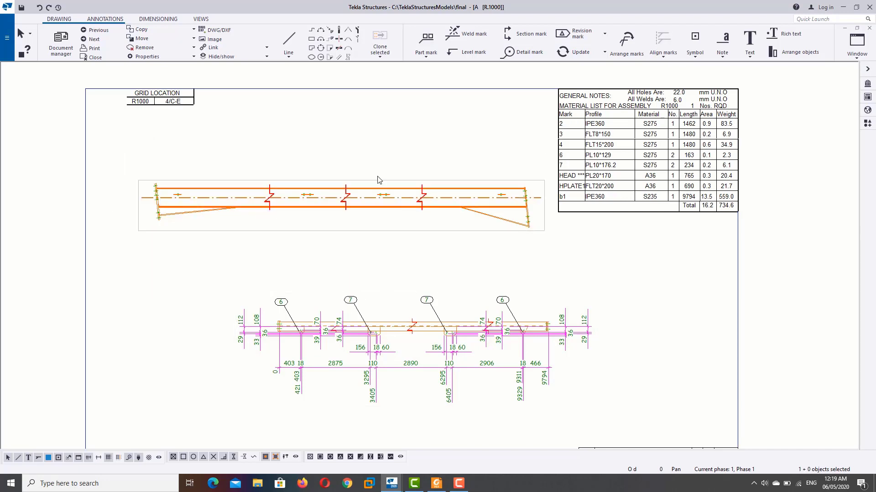
click(384, 181)
scroll(383, 182, up, 2)
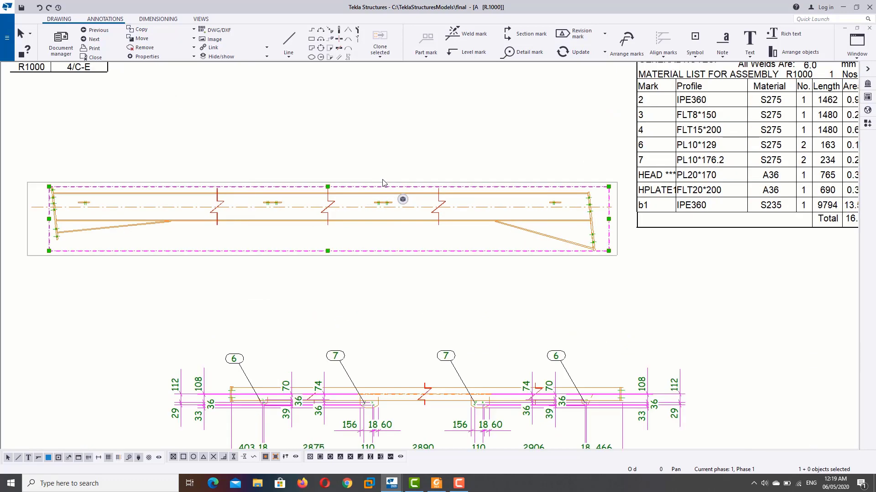
scroll(382, 181, down, 2)
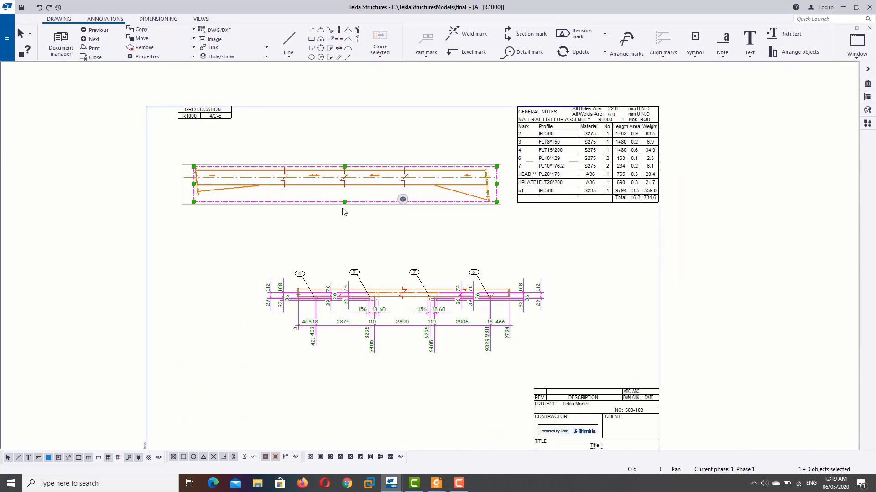
click(319, 224)
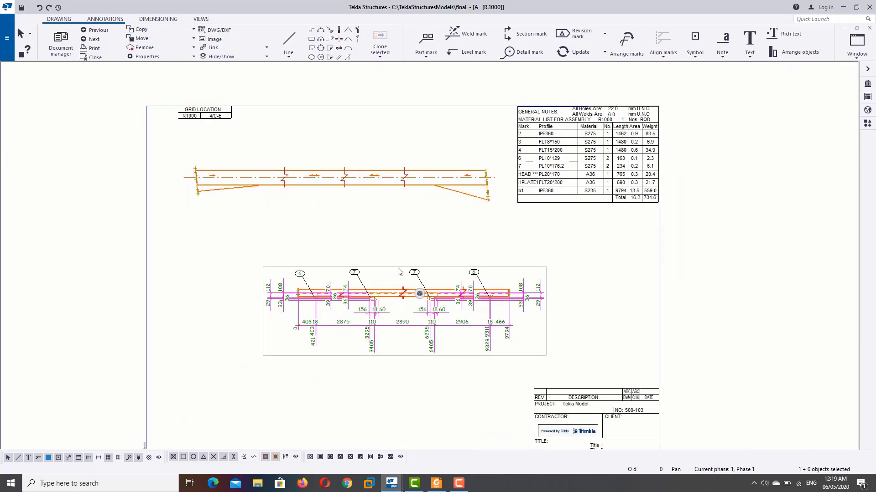
scroll(346, 219, up, 2)
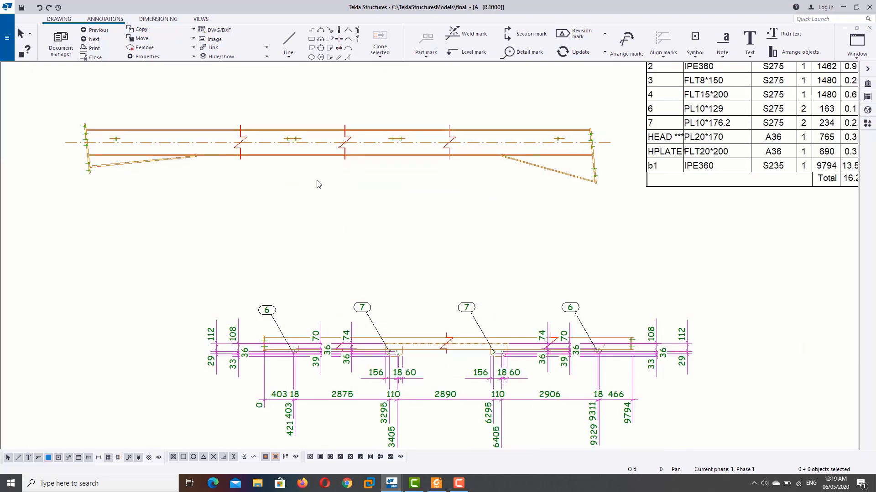
Drag the lower dimensioned view off the sheet to the top-left and deselect it
click(391, 315)
drag(410, 301, 408, 365)
scroll(169, 243, down, 4)
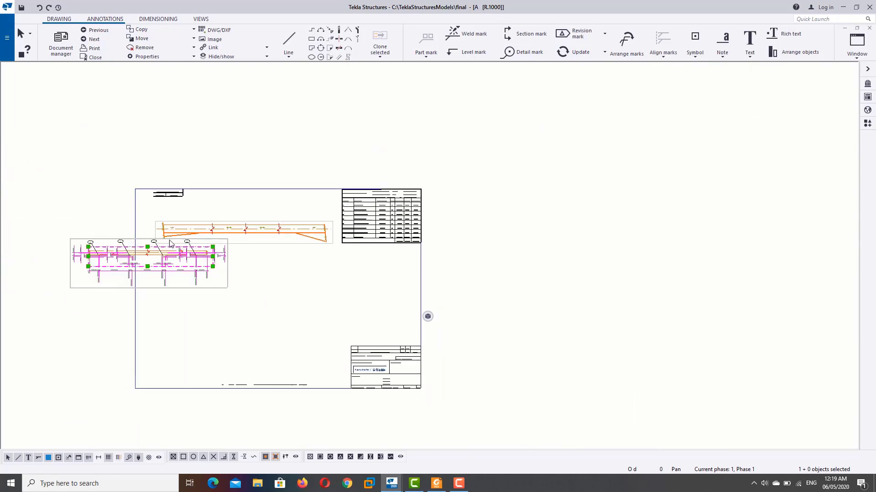
drag(137, 241, 23, 98)
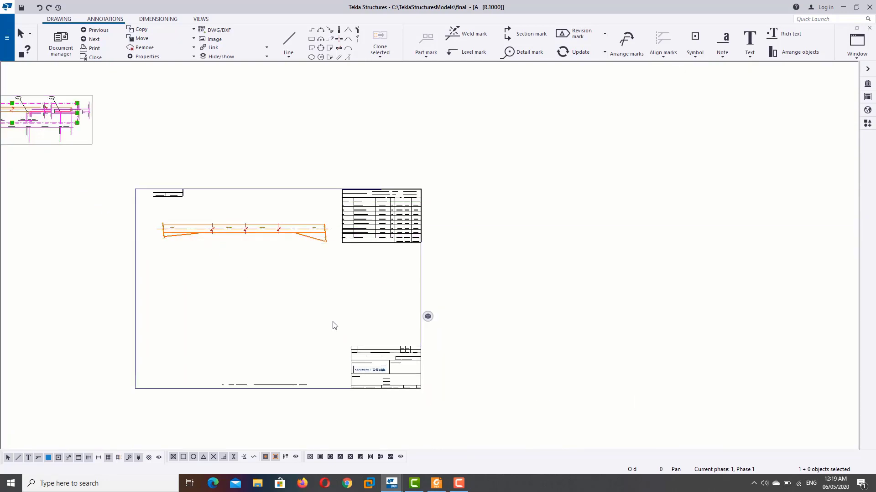
scroll(333, 326, up, 2)
scroll(415, 331, up, 2)
scroll(395, 269, up, 2)
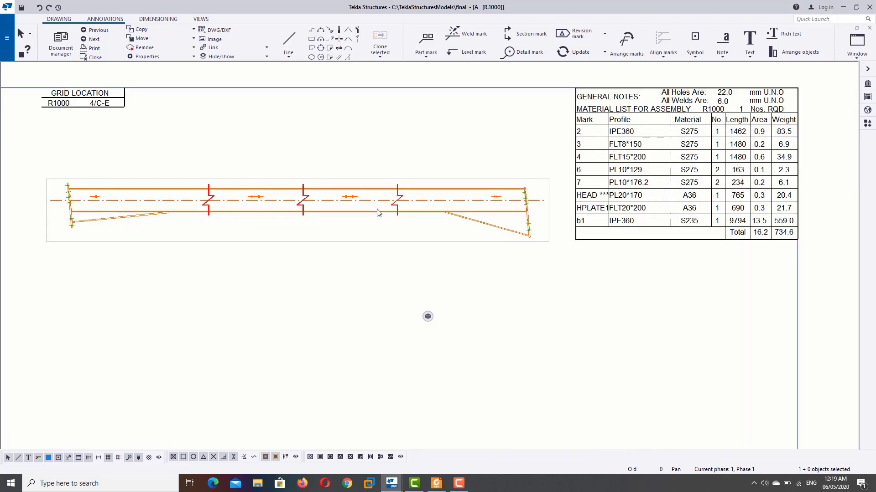
key(Escape)
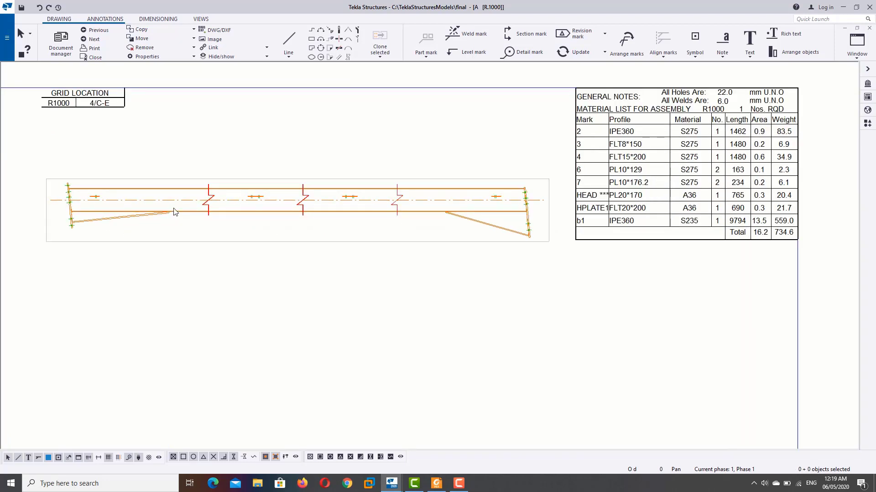
scroll(69, 213, up, 2)
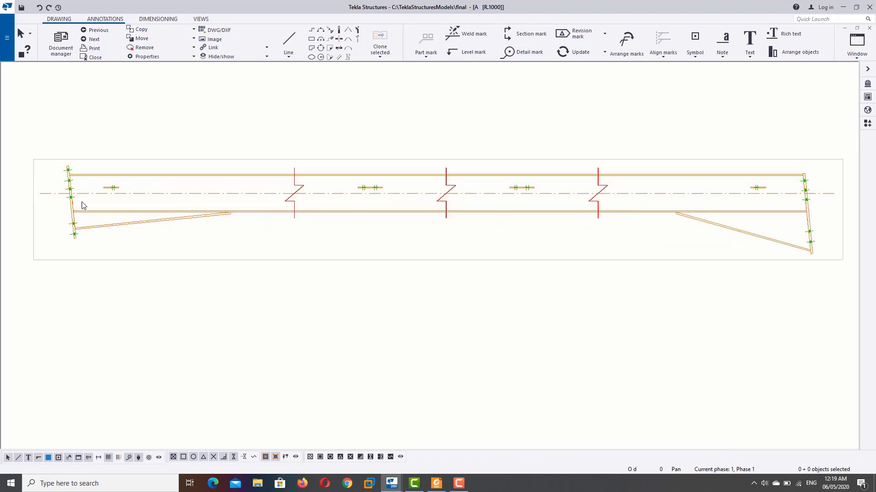
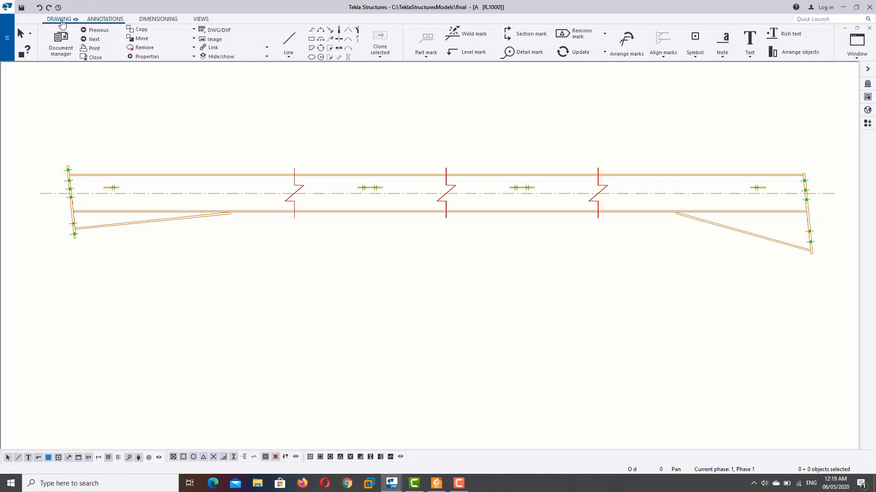
Start a horizontal dimension from the beam's top-left end
click(158, 20)
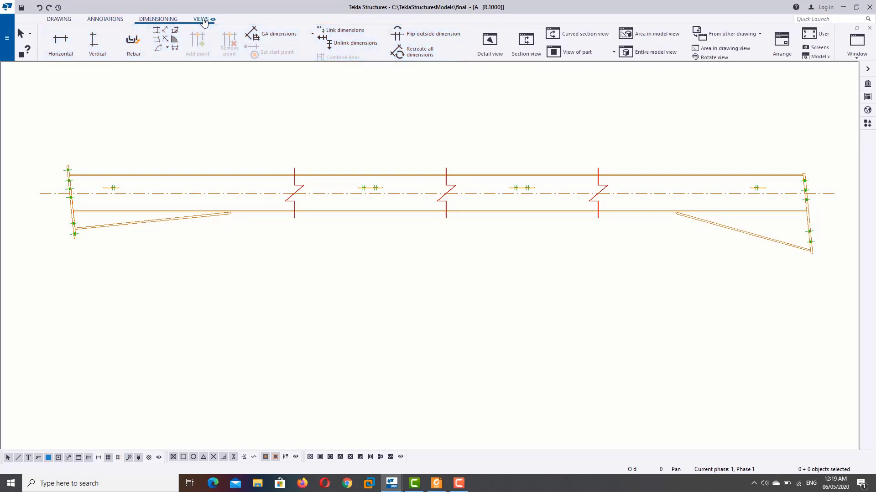
scroll(159, 20, down, 1)
click(163, 22)
click(58, 41)
scroll(110, 183, up, 2)
scroll(75, 182, up, 2)
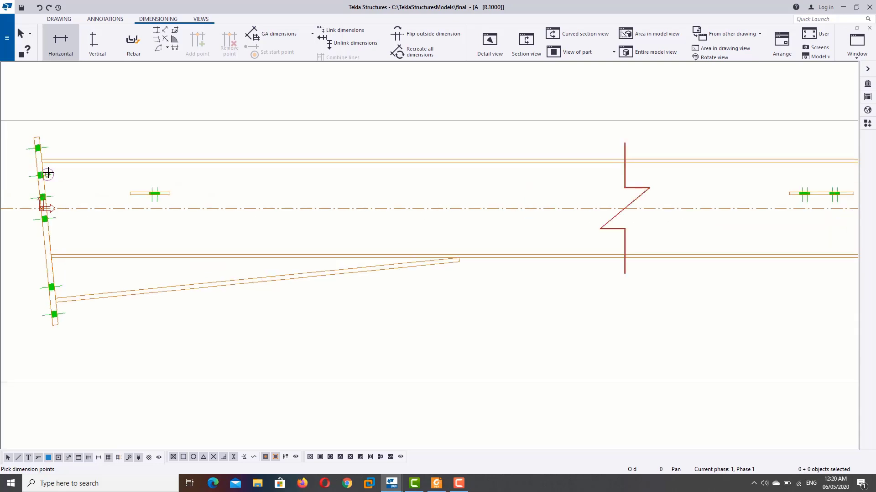
scroll(43, 172, up, 2)
scroll(107, 189, up, 2)
scroll(131, 193, up, 2)
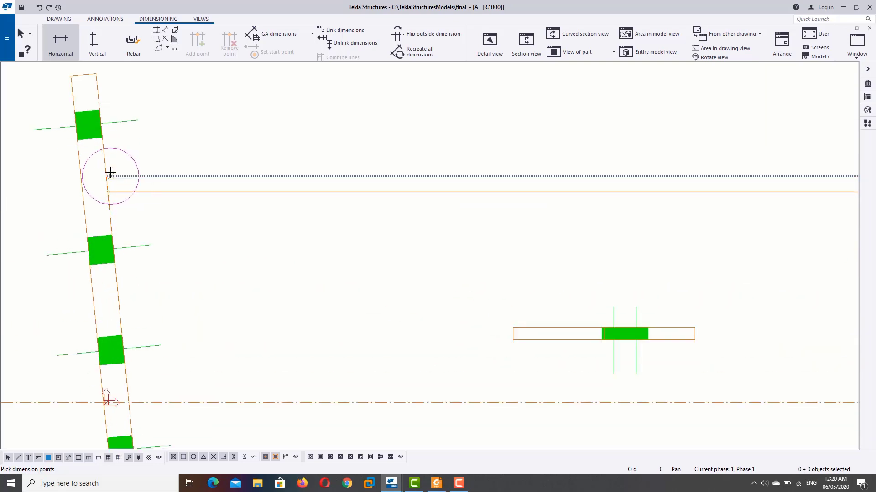
click(108, 176)
End the dimension at the beam's top-right end, placing the 9758 overall dimension above the beam
scroll(378, 193, down, 2)
scroll(450, 211, down, 2)
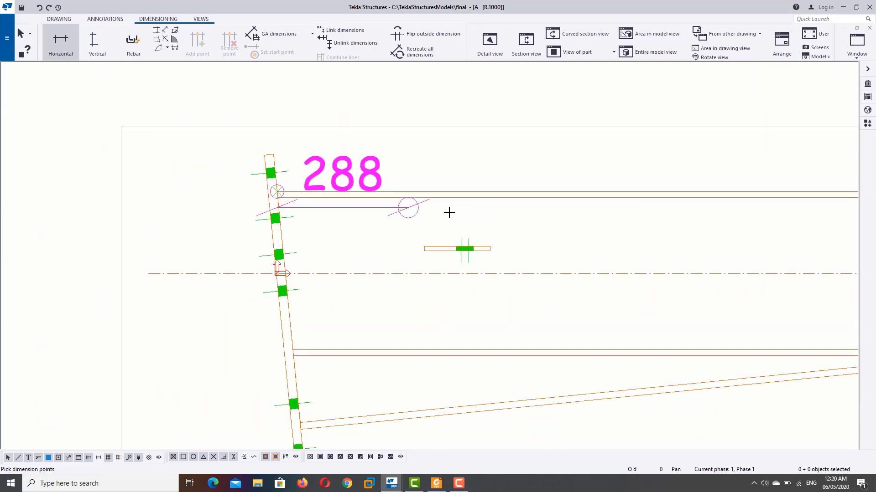
scroll(485, 217, down, 2)
scroll(484, 217, up, 4)
scroll(199, 227, down, 2)
scroll(375, 250, down, 2)
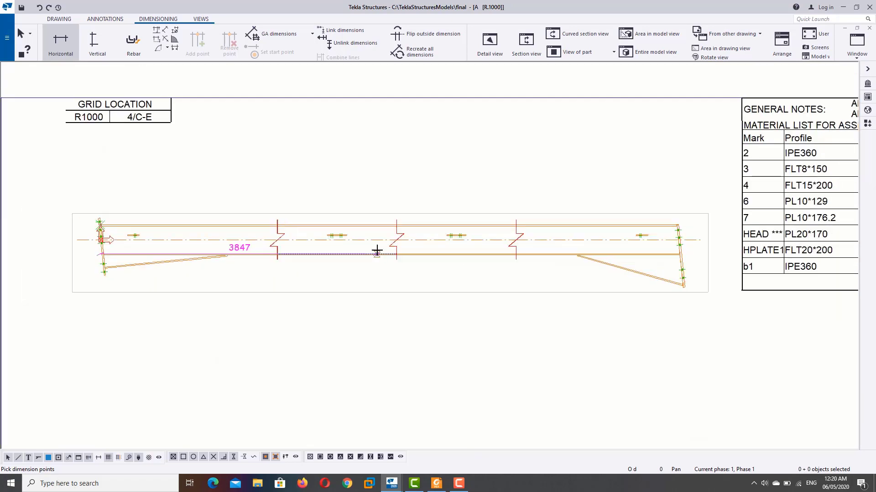
scroll(495, 236, up, 3)
scroll(494, 236, up, 2)
scroll(445, 215, up, 2)
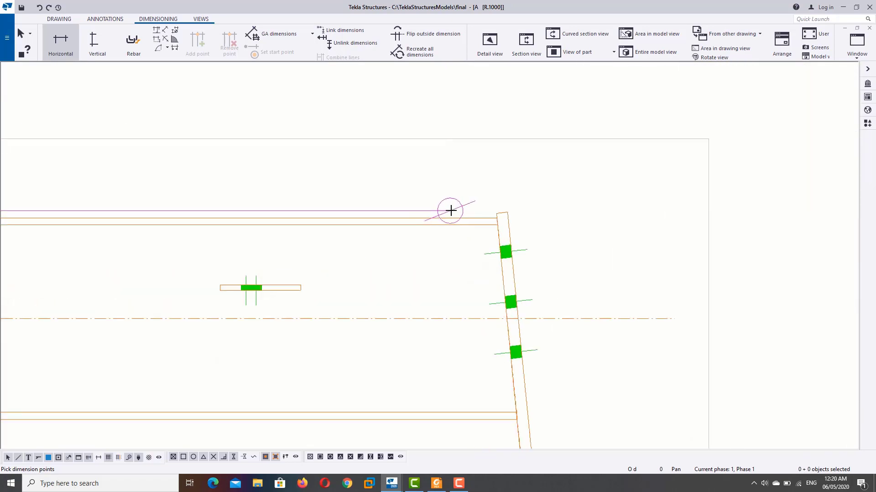
scroll(452, 209, up, 1)
click(538, 226)
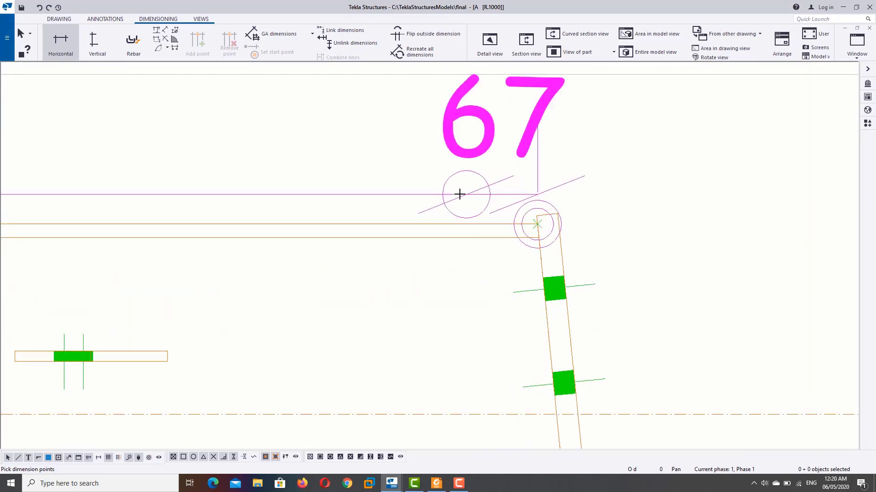
scroll(459, 194, down, 2)
middle_drag(391, 194, 556, 371)
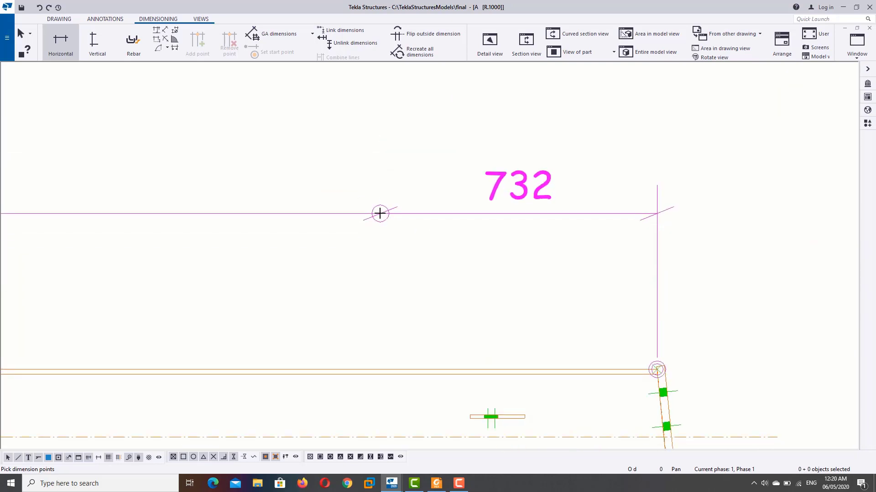
scroll(357, 224, down, 2)
scroll(356, 224, down, 1)
scroll(392, 242, down, 1)
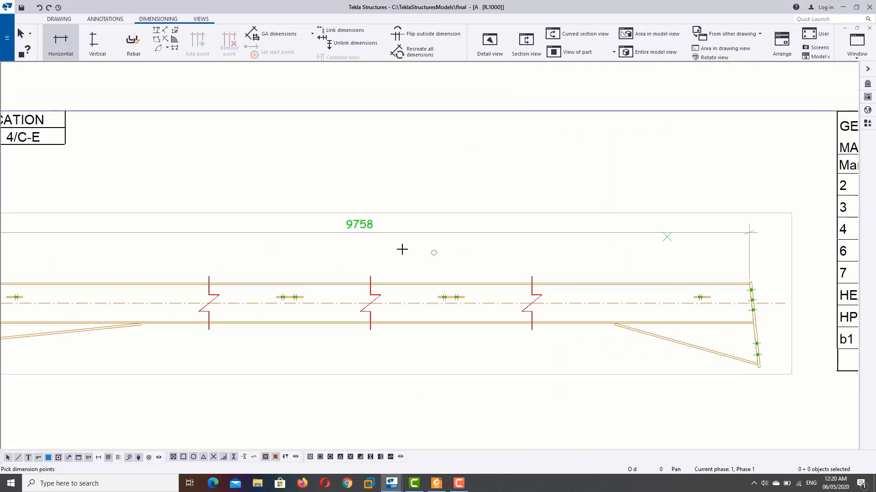
scroll(401, 248, down, 1)
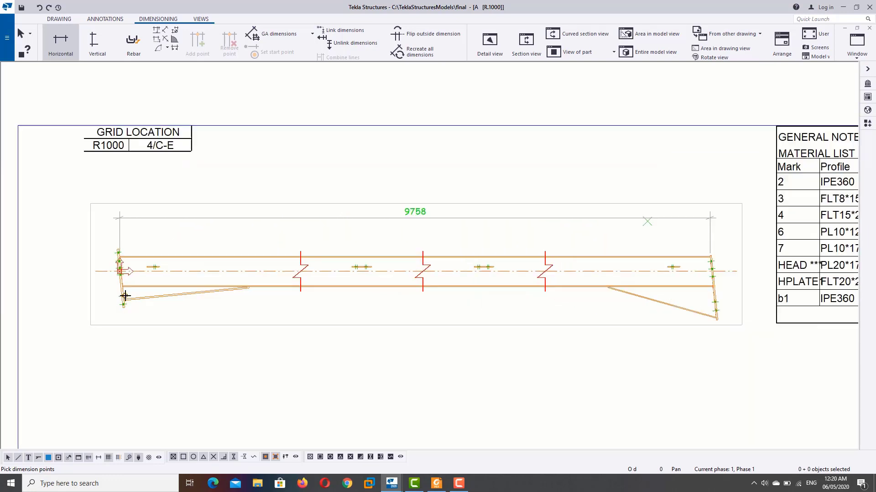
Chain horizontal dimension points from the left end plate across the first bolt plate
scroll(121, 296, up, 2)
scroll(163, 255, up, 2)
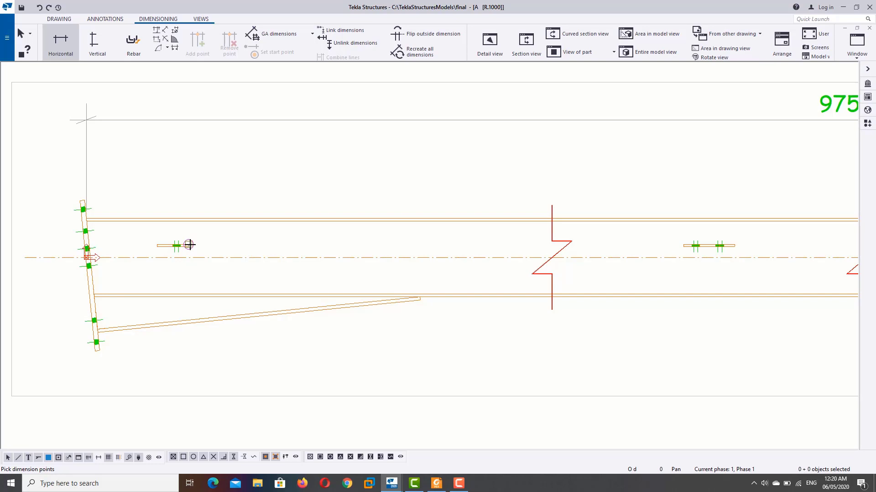
scroll(189, 245, down, 1)
scroll(188, 244, down, 3)
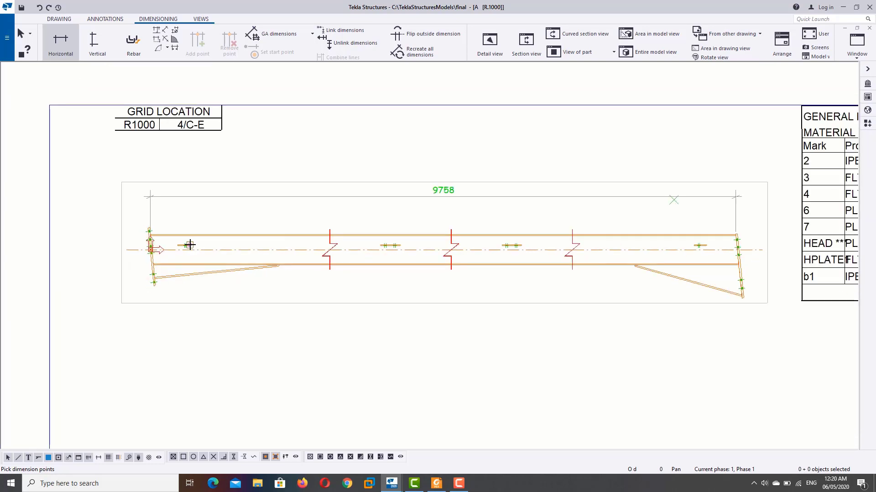
scroll(476, 248, up, 3)
scroll(362, 248, up, 2)
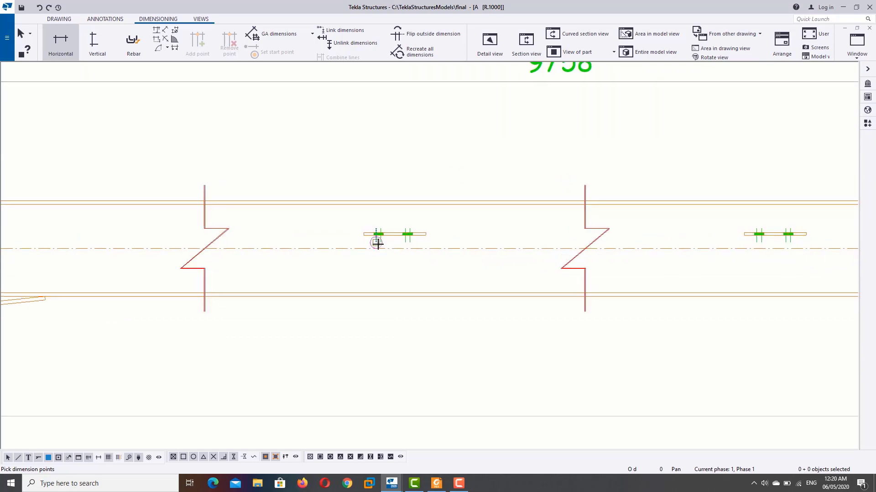
scroll(377, 239, up, 1)
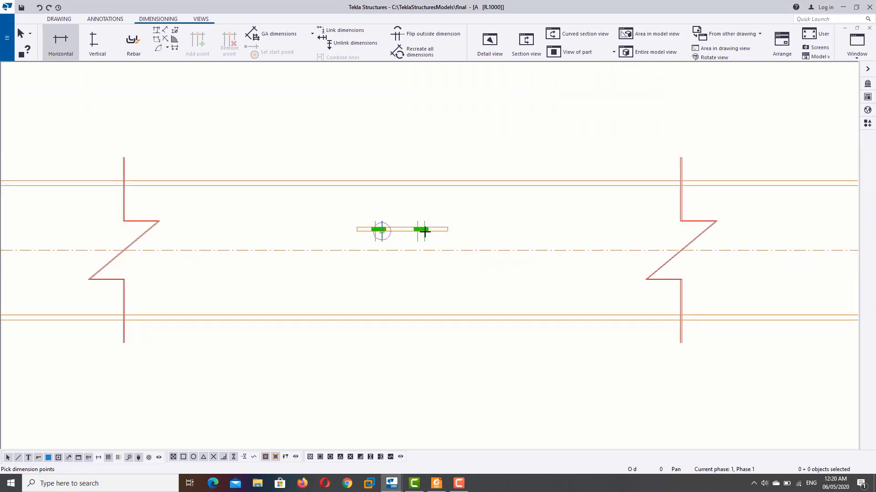
scroll(404, 232, down, 2)
scroll(404, 232, down, 2)
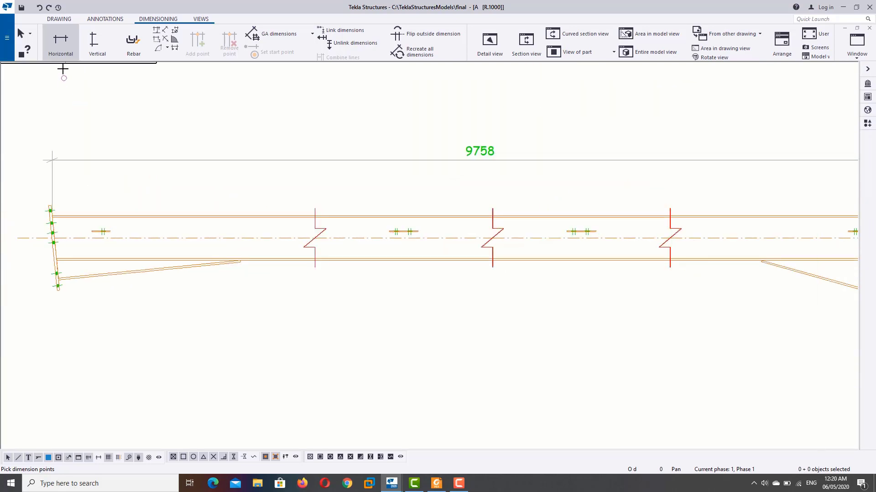
scroll(57, 237, up, 2)
scroll(53, 196, up, 4)
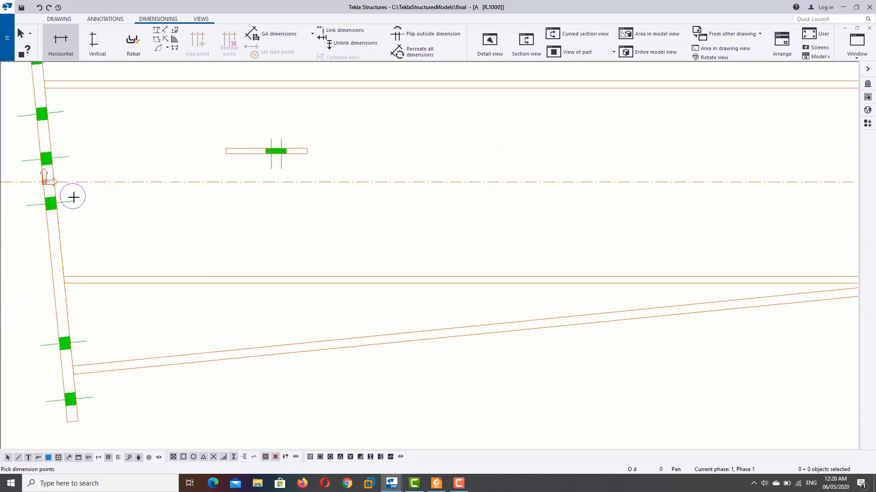
scroll(50, 146, up, 1)
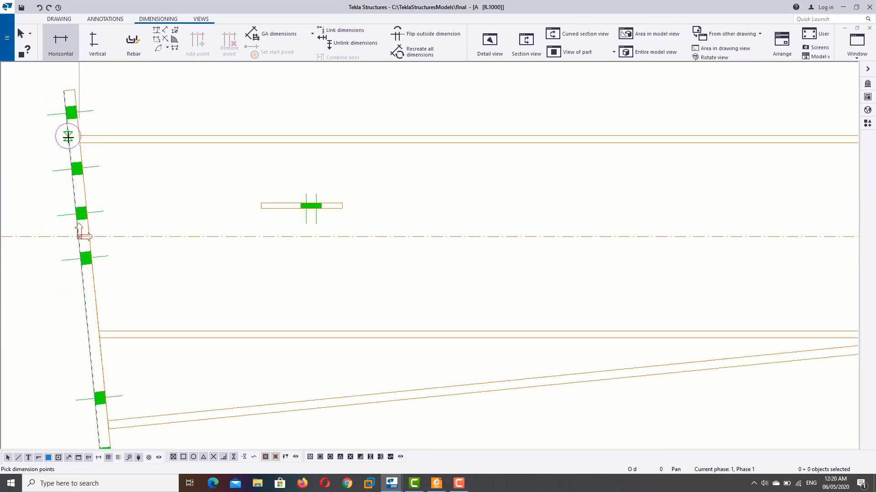
click(79, 136)
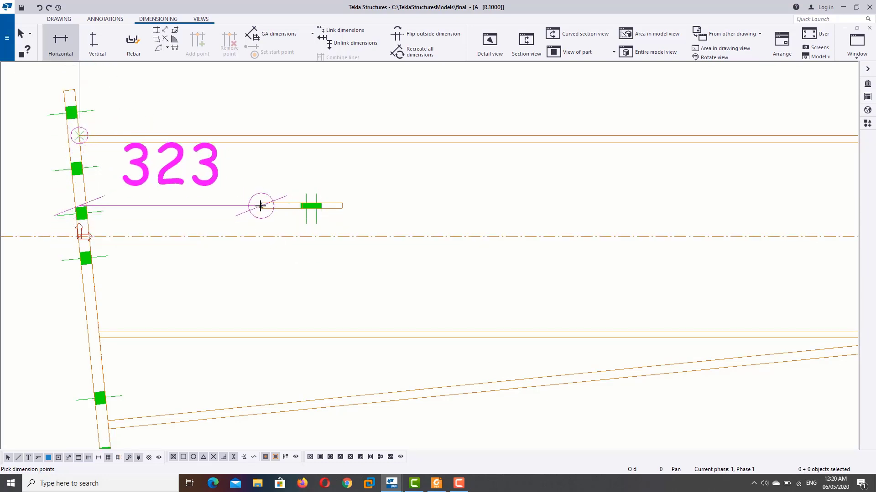
click(281, 204)
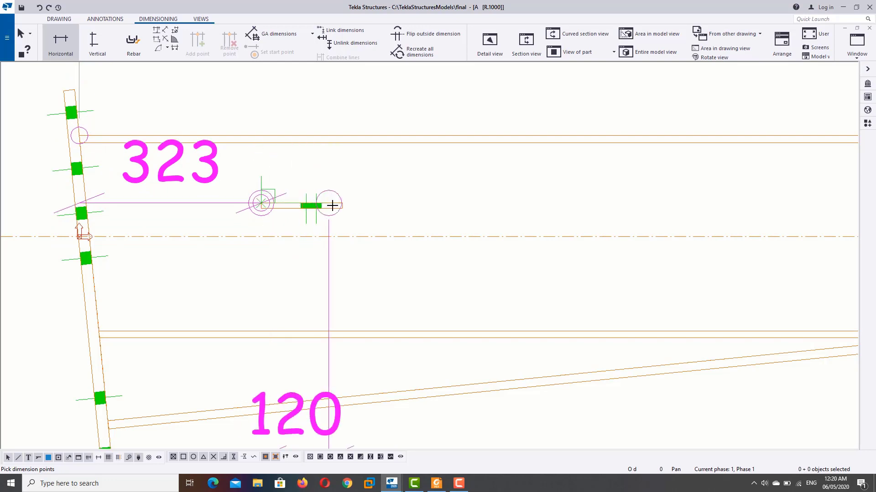
scroll(342, 204, up, 3)
scroll(342, 204, up, 2)
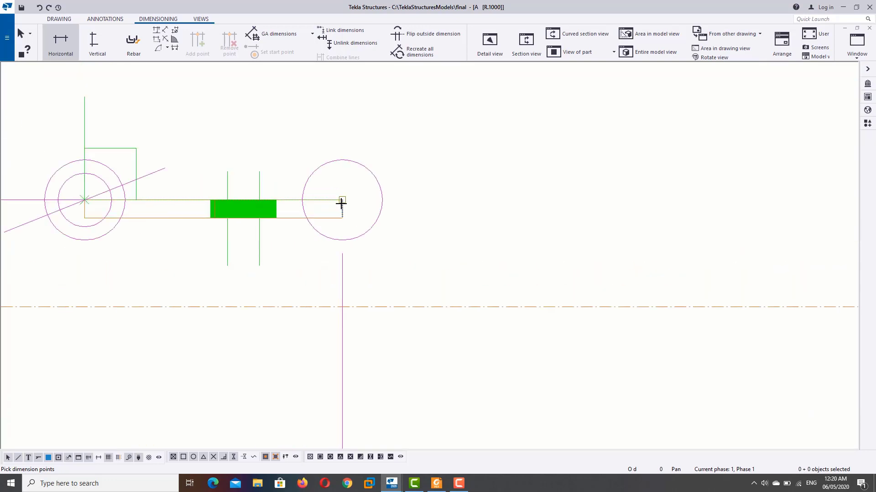
click(342, 204)
Continue the dimension chain across both ends of the next bolt plate
scroll(365, 219, down, 3)
scroll(367, 227, down, 2)
scroll(674, 226, down, 2)
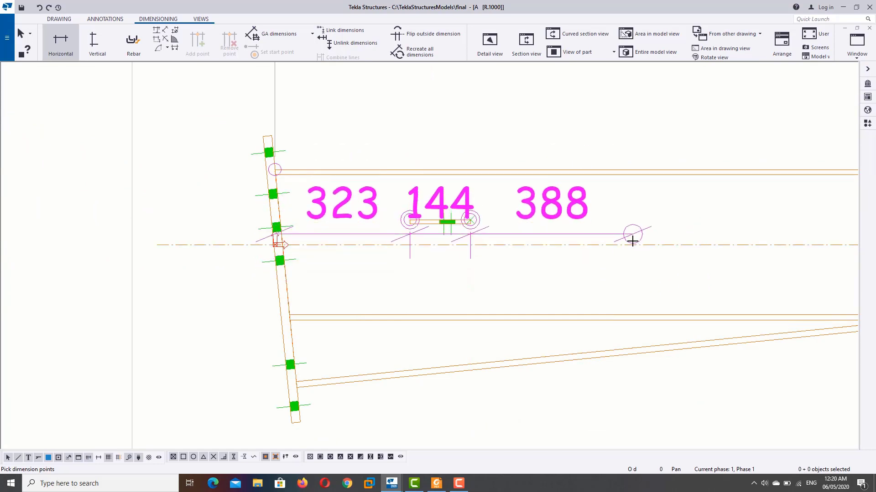
scroll(669, 249, down, 2)
middle_drag(743, 254, 465, 260)
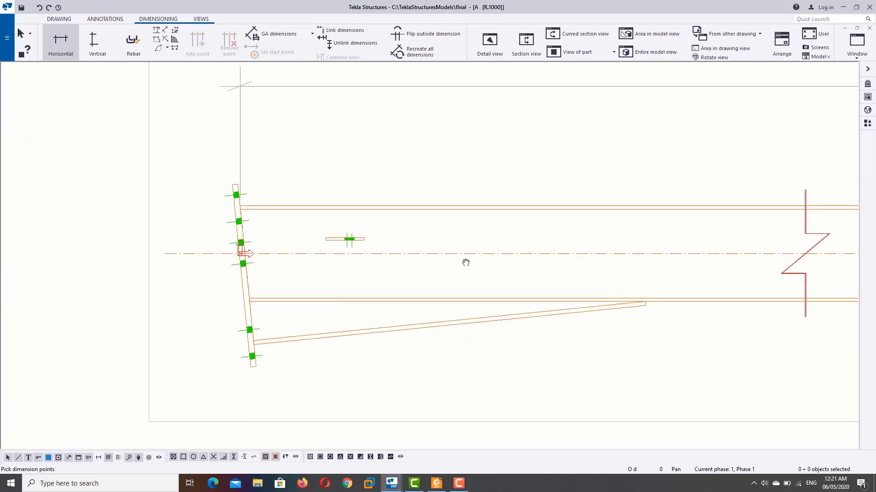
middle_drag(631, 267, 348, 262)
scroll(474, 256, up, 5)
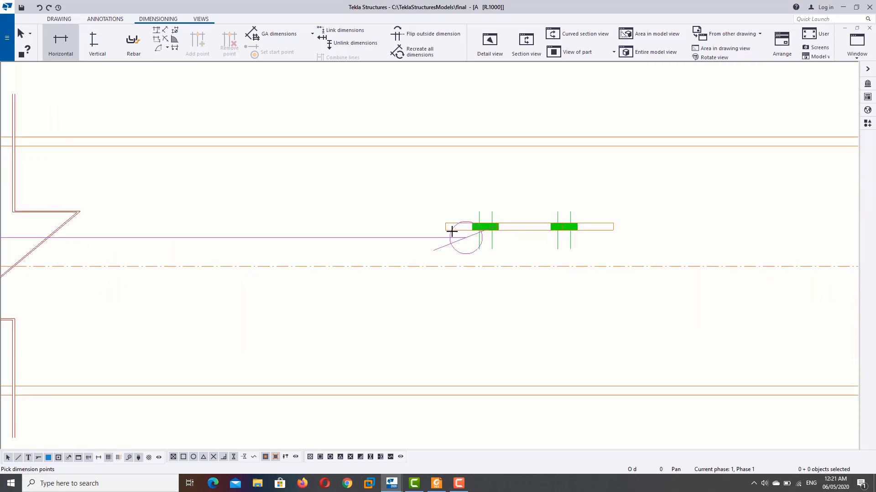
scroll(451, 230, up, 5)
scroll(445, 219, up, 1)
click(433, 205)
scroll(433, 206, down, 3)
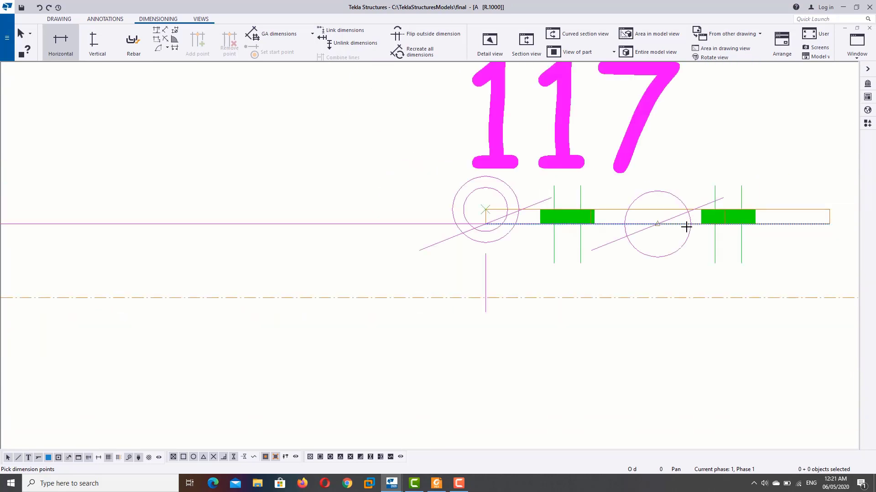
middle_click(794, 221)
scroll(475, 269, down, 2)
scroll(496, 259, up, 3)
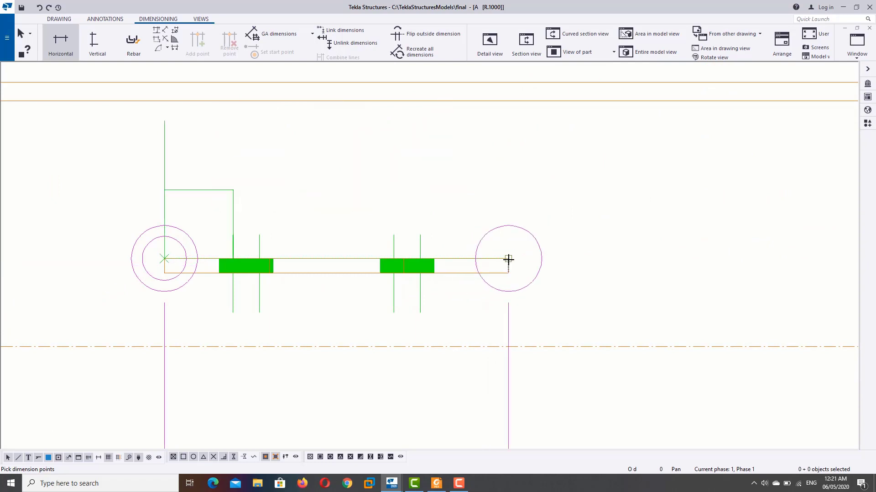
scroll(638, 262, down, 2)
scroll(524, 274, down, 2)
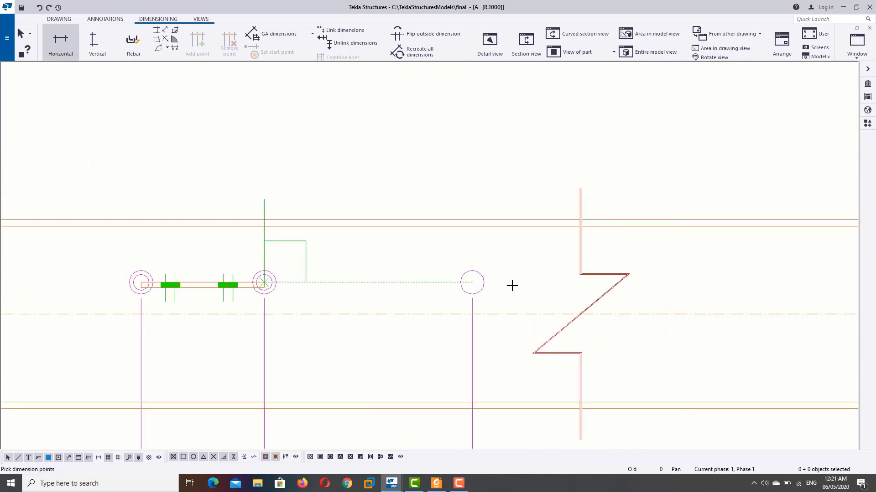
scroll(510, 285, down, 3)
middle_drag(638, 291, 527, 298)
scroll(520, 297, up, 2)
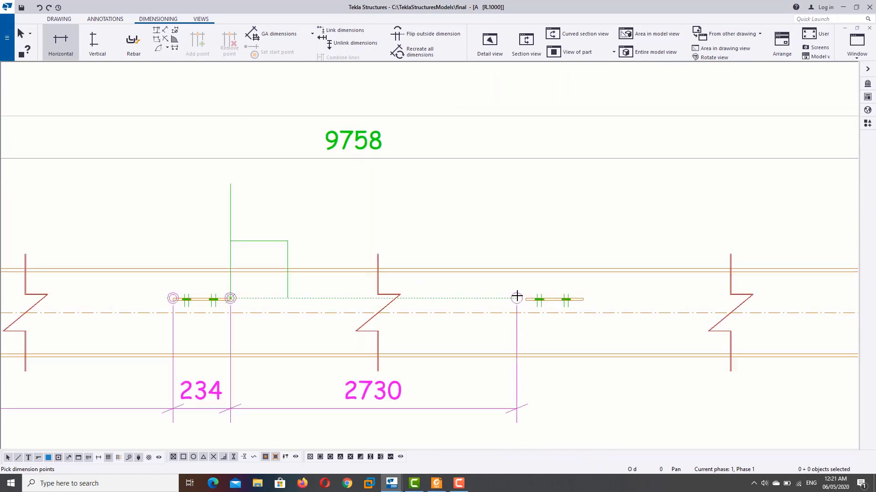
scroll(538, 300, up, 2)
click(533, 299)
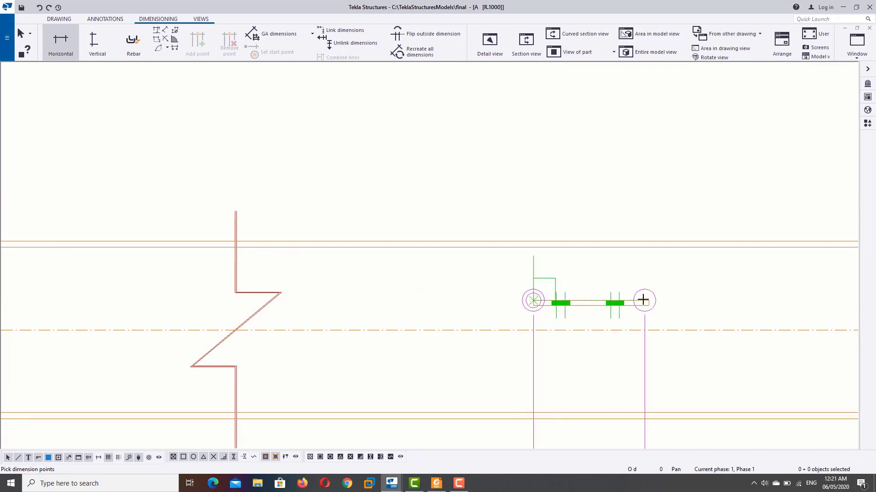
Finish the chain at the beam's right-end corner, adding the 494 distance
scroll(709, 300, down, 2)
middle_drag(763, 299, 549, 313)
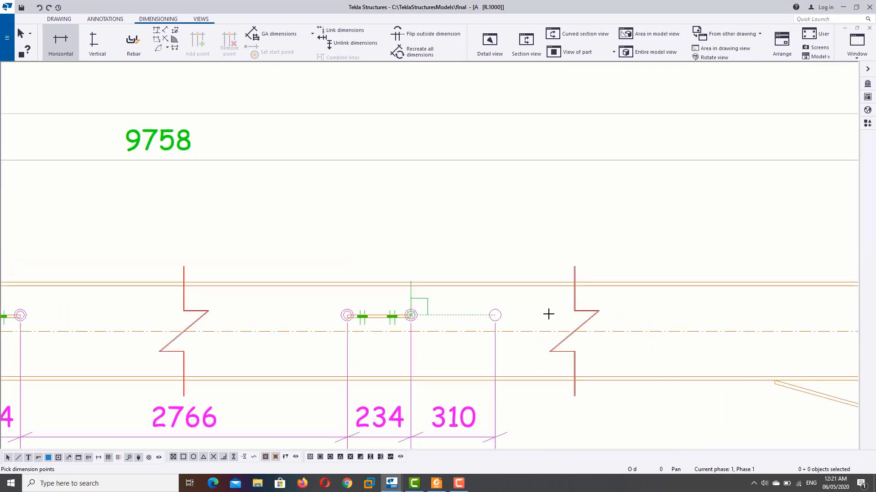
scroll(690, 316, down, 2)
middle_drag(690, 317, 470, 320)
scroll(553, 319, up, 1)
scroll(637, 312, up, 2)
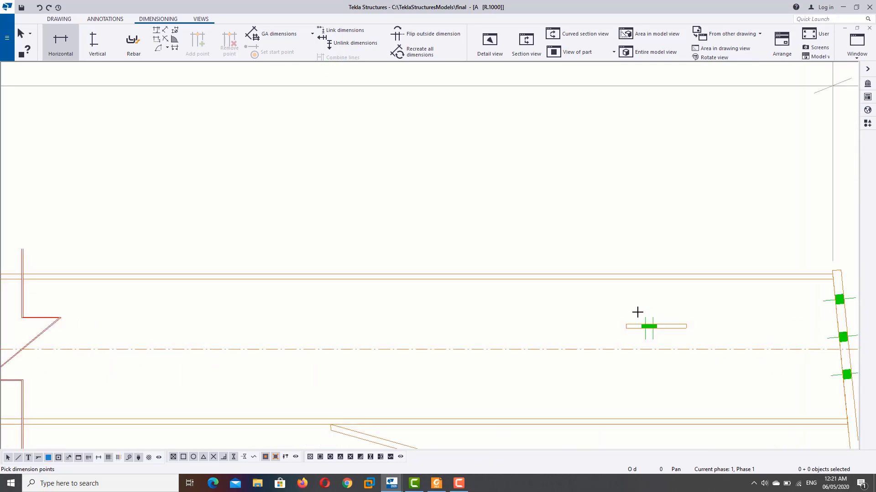
scroll(630, 322, up, 1)
middle_drag(772, 302, 469, 313)
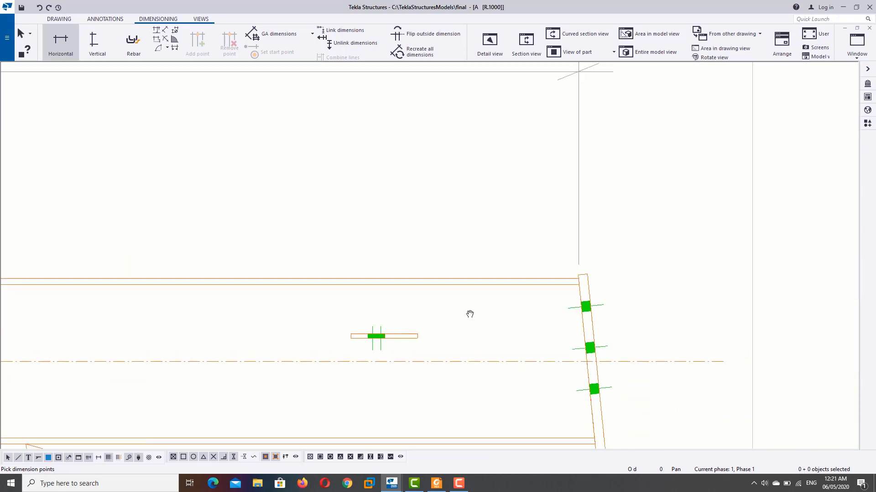
scroll(551, 283, up, 1)
scroll(551, 283, up, 2)
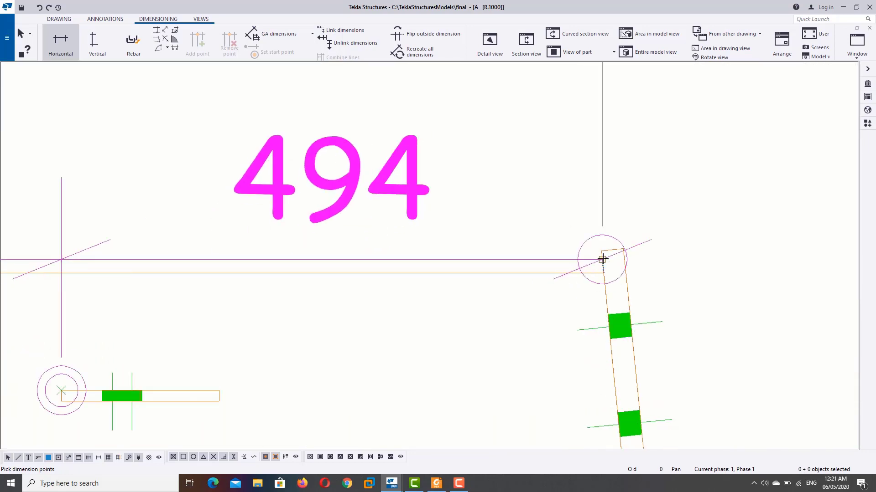
click(593, 239)
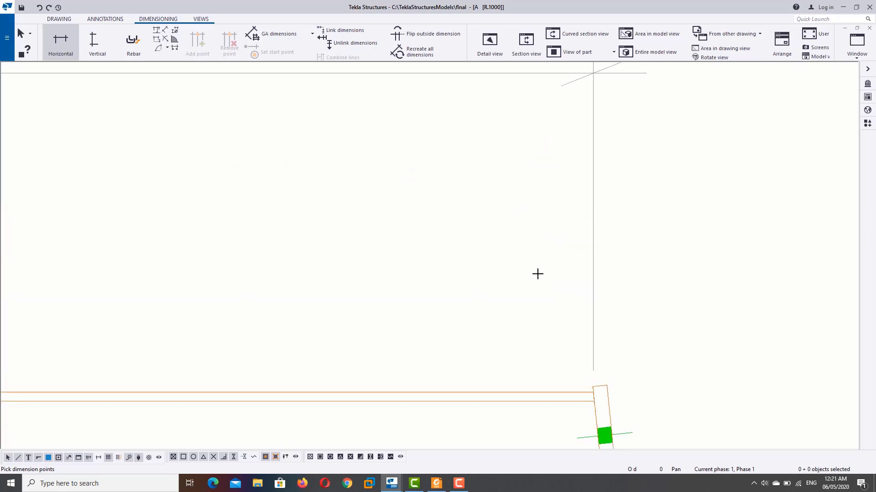
scroll(514, 211, down, 3)
scroll(409, 238, down, 3)
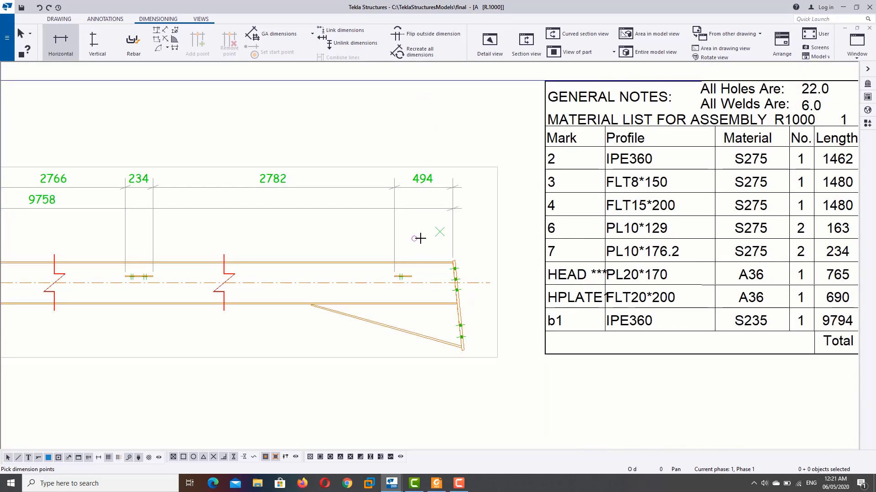
scroll(336, 231, down, 2)
Stop dimensioning, lift the 9758 dimension above the chain and shift the chain lower
right_click(302, 145)
click(319, 152)
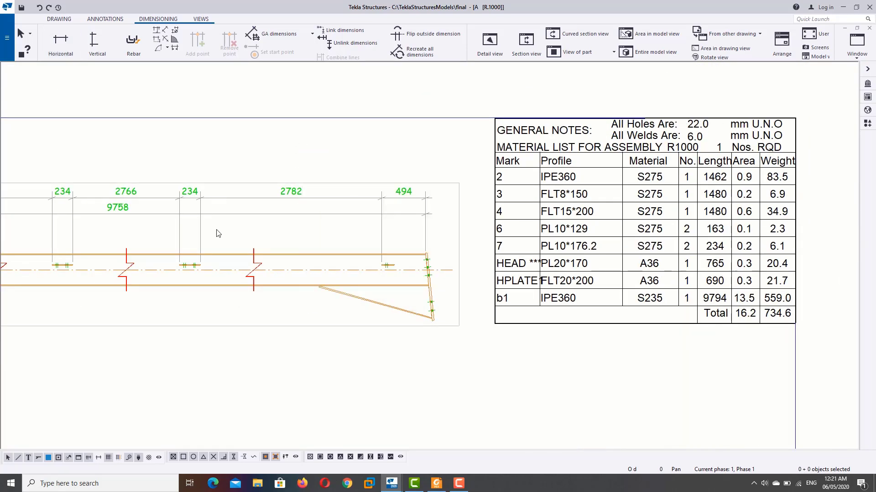
middle_drag(214, 231, 401, 231)
click(301, 213)
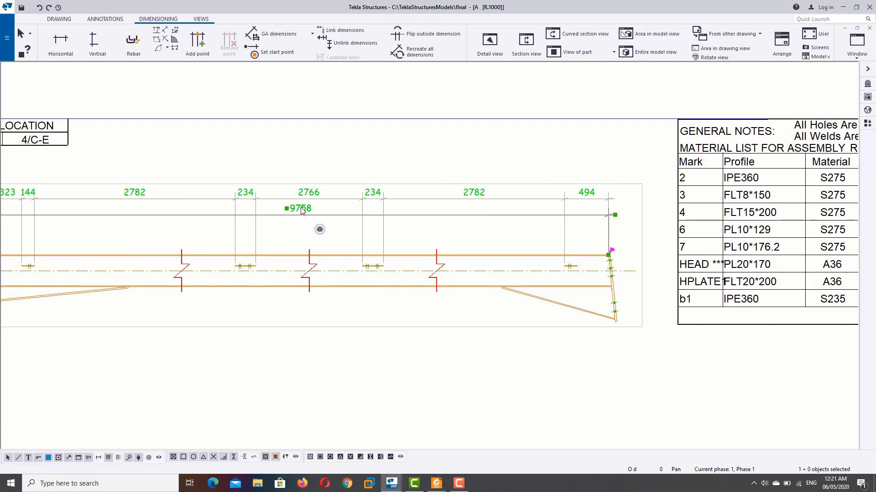
drag(301, 215, 313, 158)
click(302, 197)
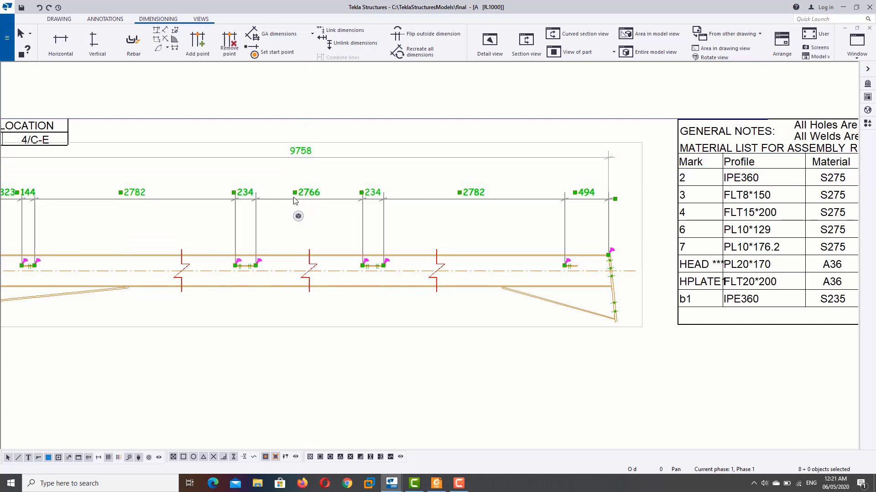
drag(307, 197, 304, 235)
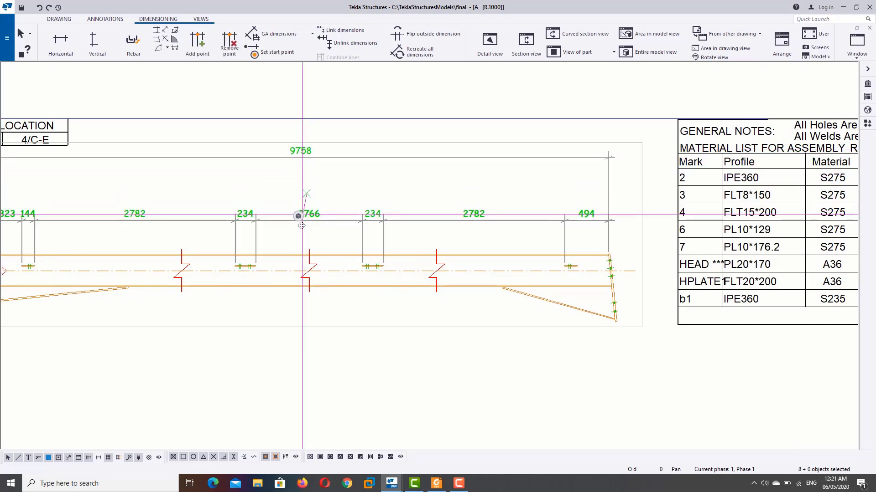
Bring the 9758 dimension down close to the part dimension chain and deselect it
click(306, 152)
drag(306, 153, 304, 208)
scroll(305, 207, down, 1)
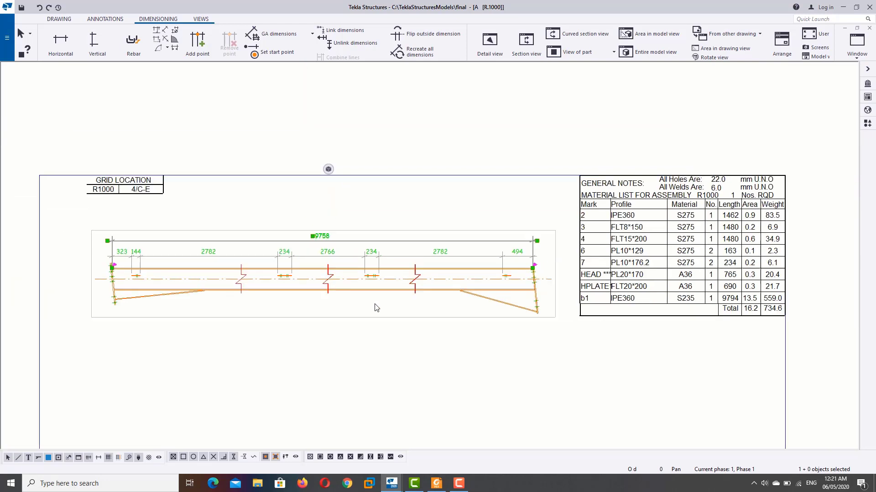
scroll(332, 254, down, 1)
middle_drag(333, 254, 405, 298)
click(288, 355)
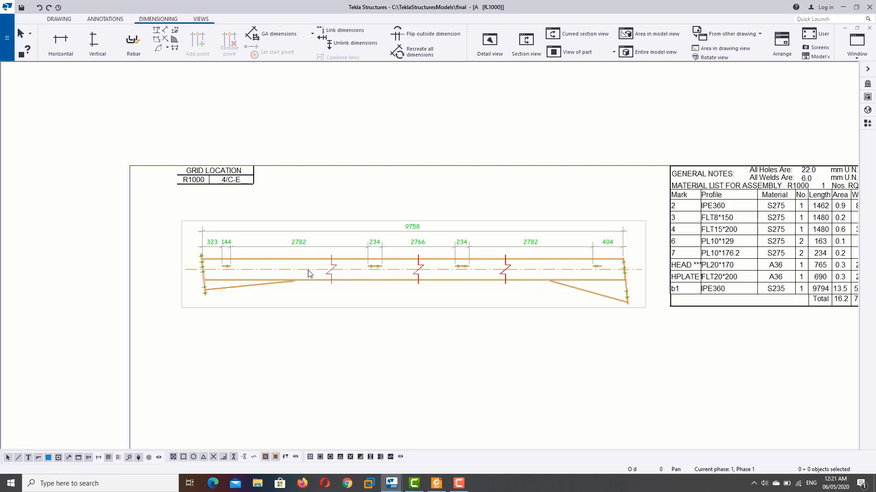
Zoom and pan along the beam to check the full 323 to 494 chain
scroll(219, 261, up, 2)
scroll(160, 239, up, 2)
scroll(205, 249, up, 2)
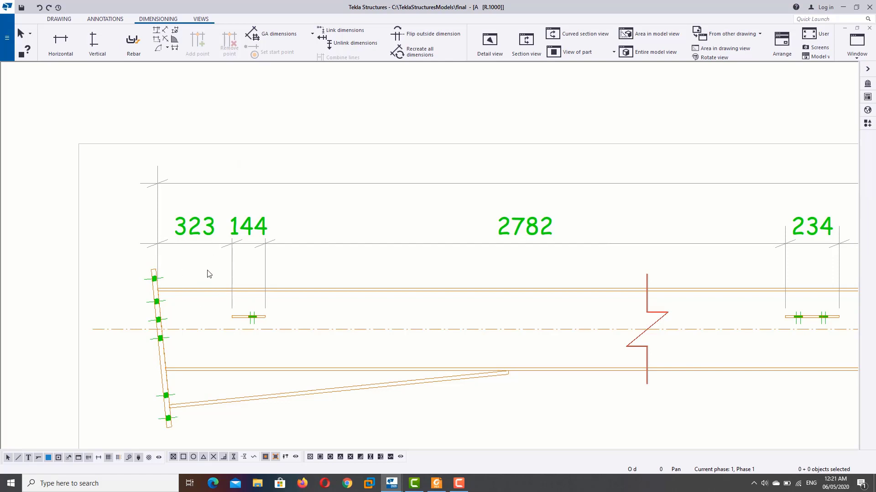
scroll(212, 289, down, 2)
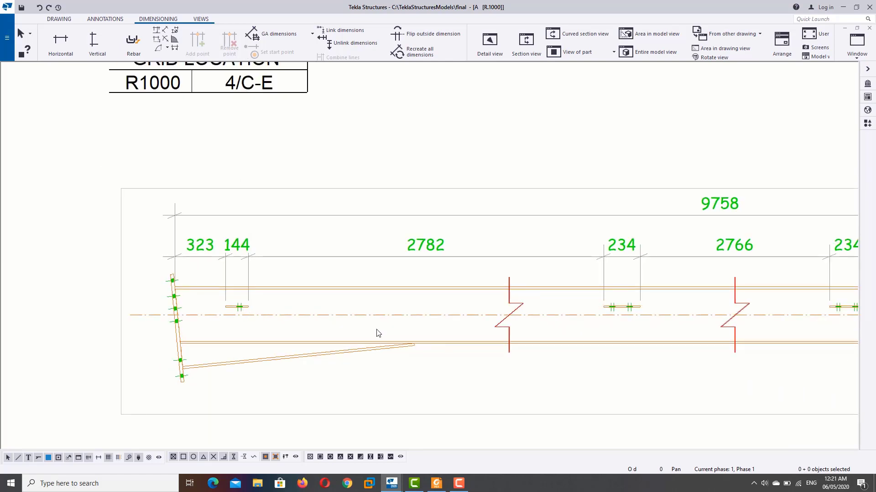
scroll(439, 319, down, 1)
scroll(443, 318, down, 1)
scroll(304, 320, down, 1)
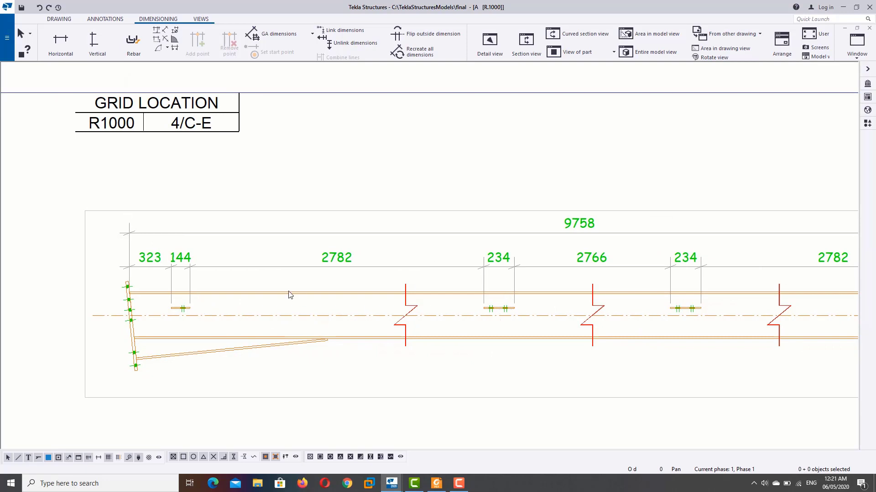
scroll(437, 319, down, 1)
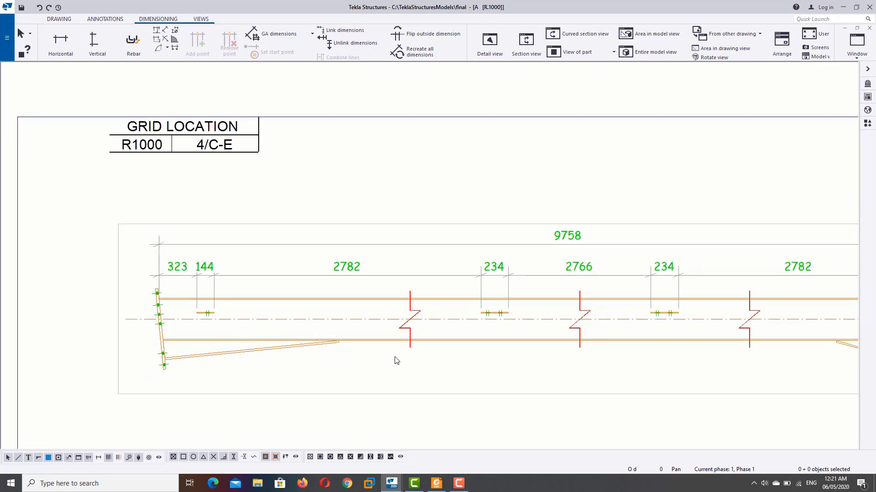
scroll(441, 349, down, 1)
middle_drag(666, 345, 480, 335)
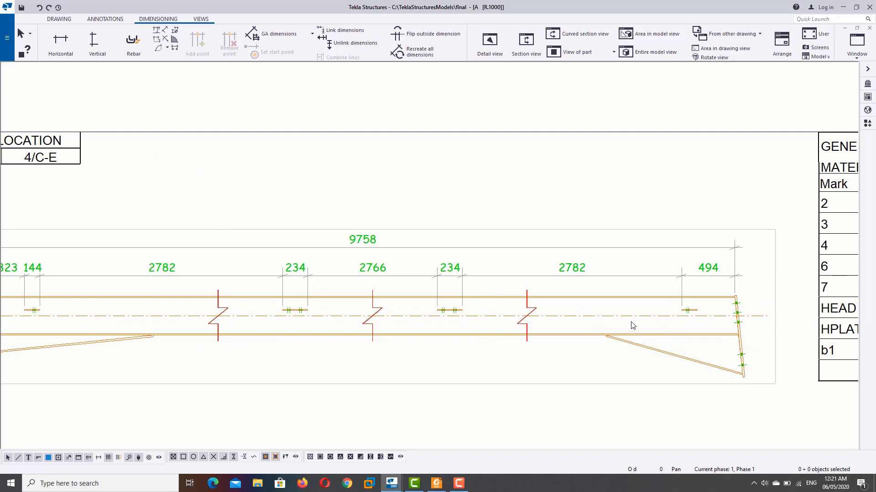
scroll(419, 328, down, 1)
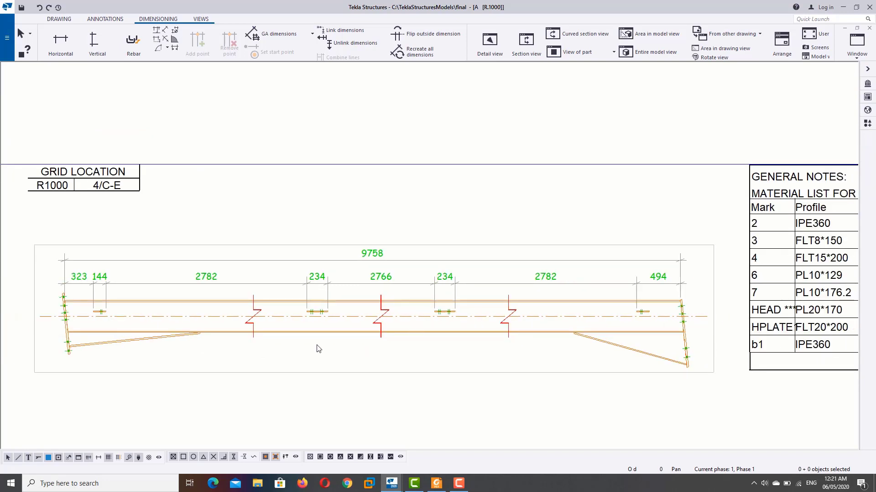
scroll(332, 337, down, 1)
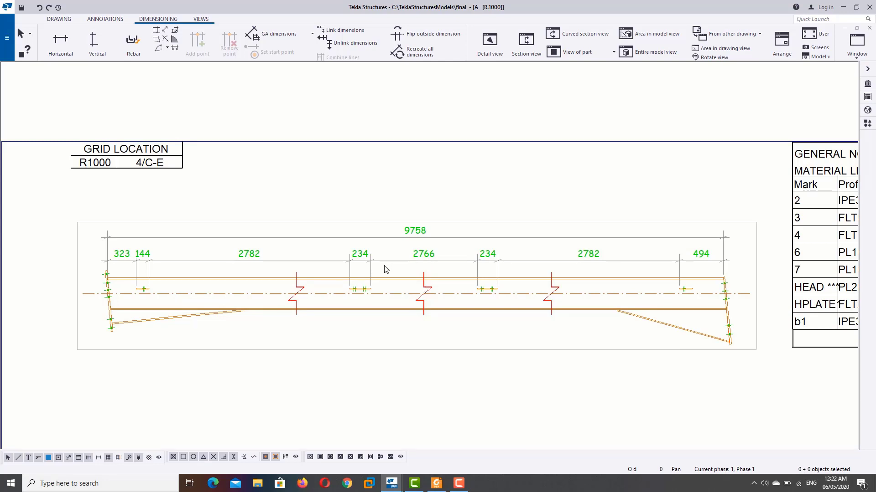
scroll(73, 272, up, 1)
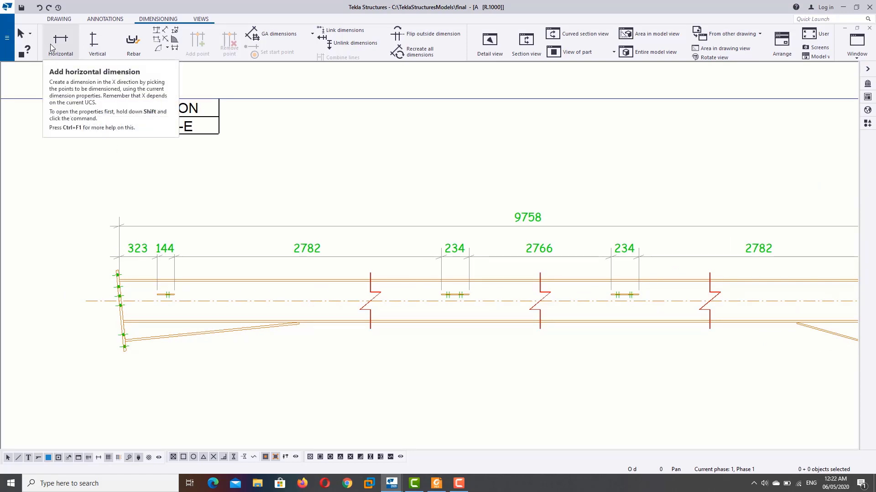
Add a vertical 10 dimension across the small plate's right corners near the left end
click(101, 46)
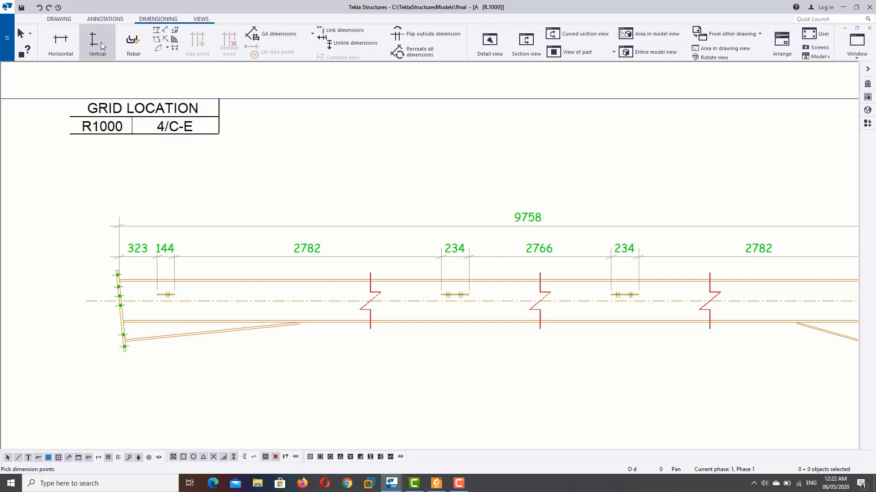
scroll(122, 289, up, 3)
scroll(237, 309, up, 4)
scroll(322, 311, up, 6)
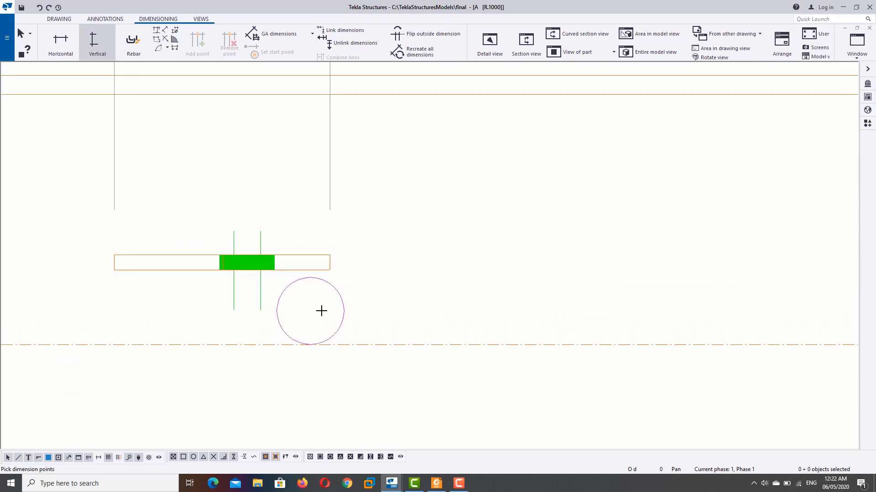
scroll(321, 311, up, 2)
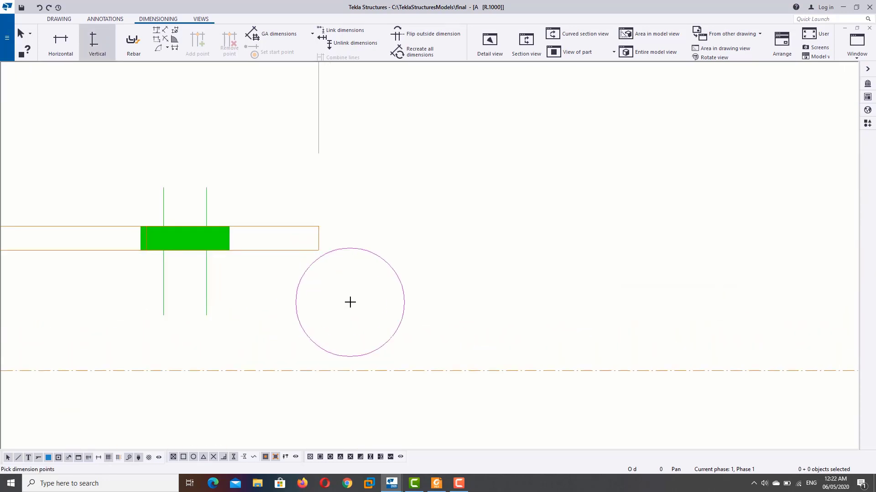
click(318, 227)
click(318, 250)
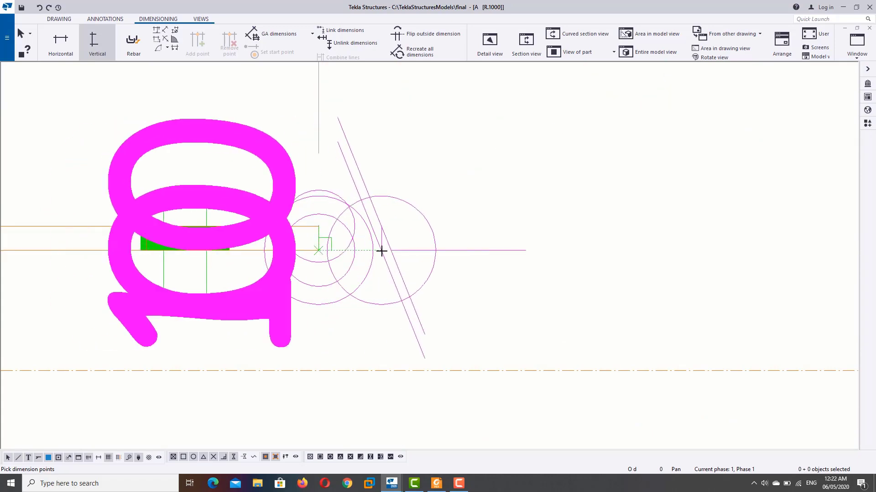
click(381, 251)
Stop vertical dimensioning and drag the 10 dimension right beside the plate
scroll(385, 251, down, 5)
scroll(387, 252, down, 4)
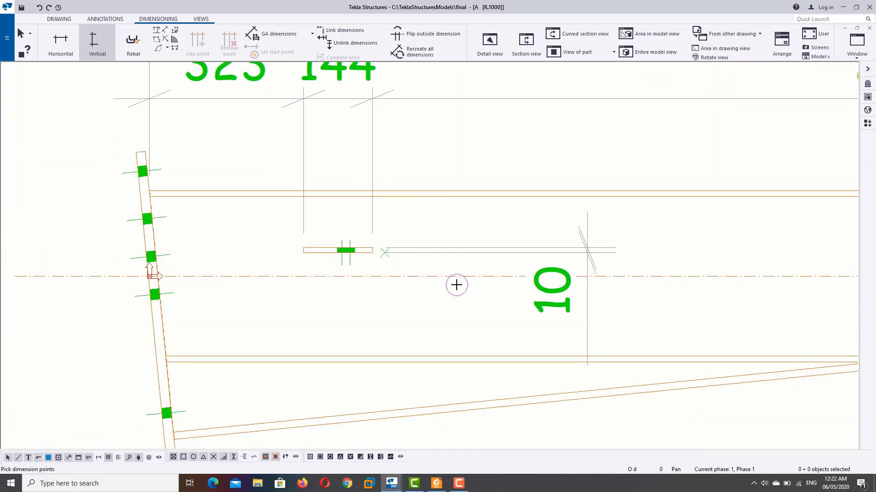
right_click(664, 252)
click(684, 253)
click(593, 253)
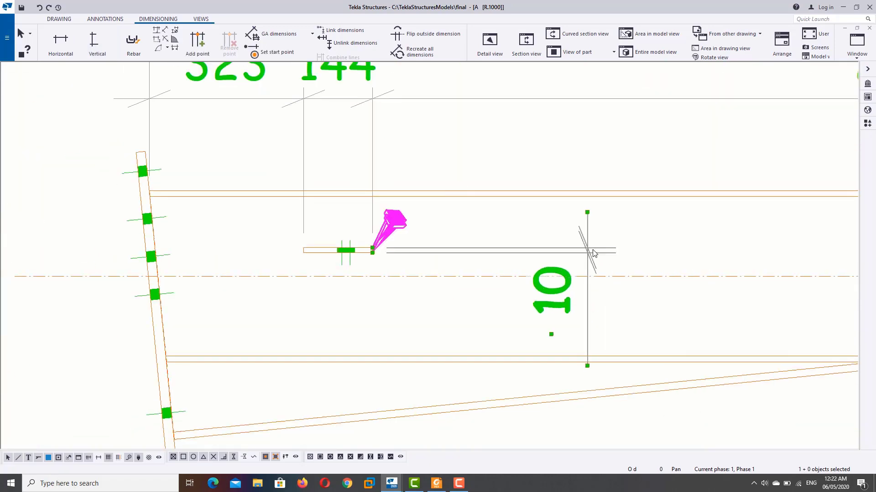
drag(593, 250, 420, 250)
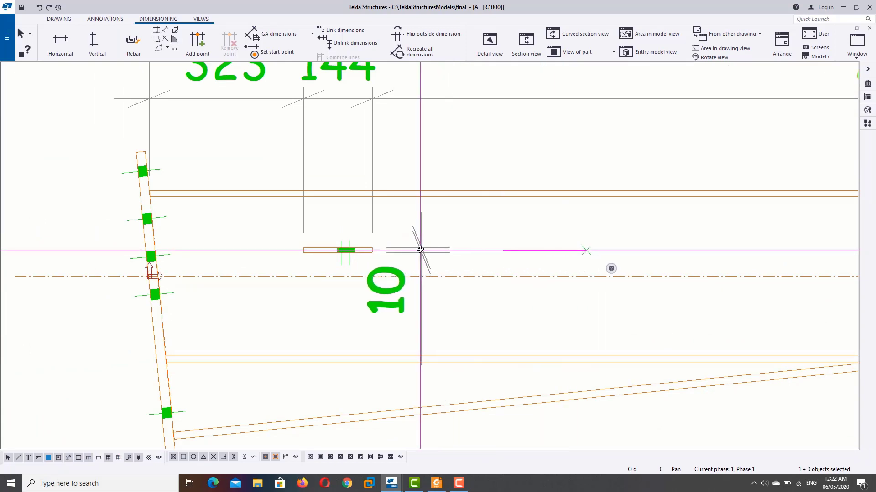
scroll(503, 248, down, 2)
scroll(475, 246, down, 1)
middle_drag(475, 246, 255, 248)
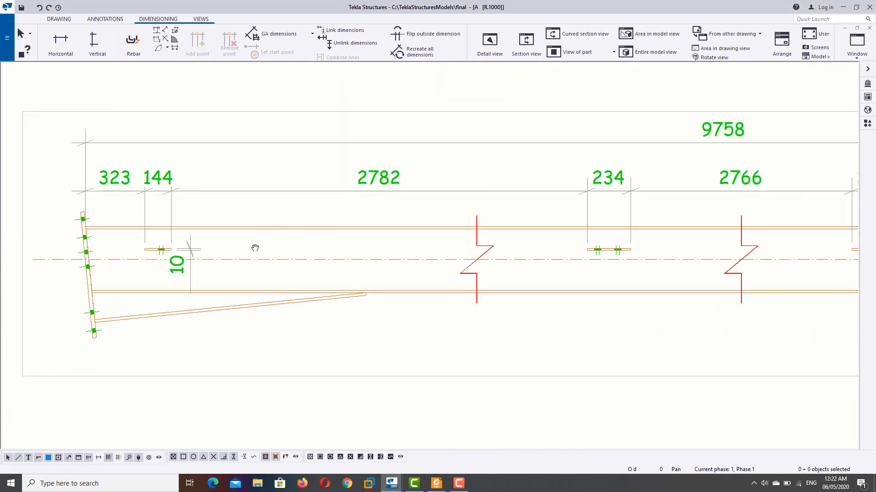
scroll(255, 248, down, 1)
scroll(347, 254, down, 1)
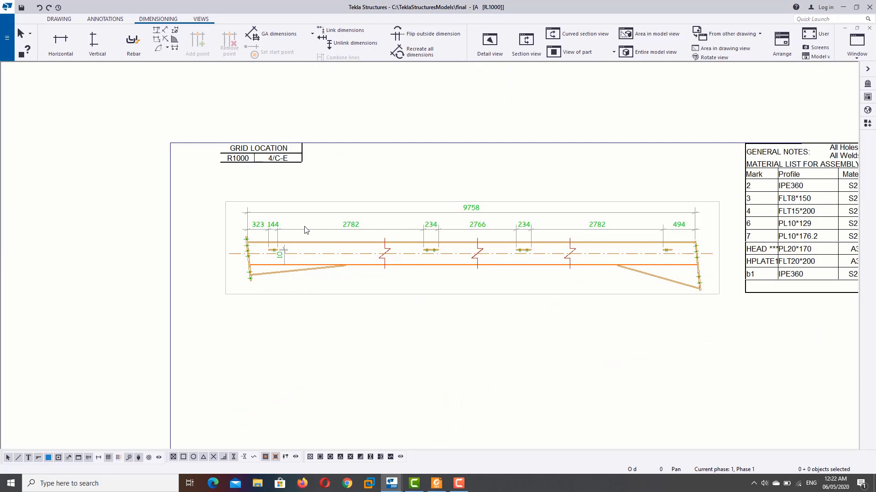
Switch the chain's Straight dimension type to absolute in Dimension Properties and apply it
double_click(262, 229)
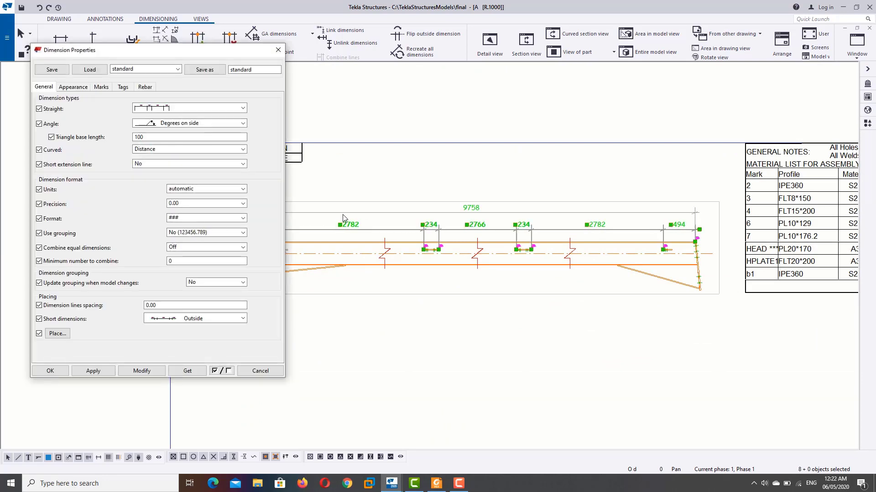
drag(108, 54, 605, 86)
scroll(214, 219, up, 1)
scroll(219, 223, up, 1)
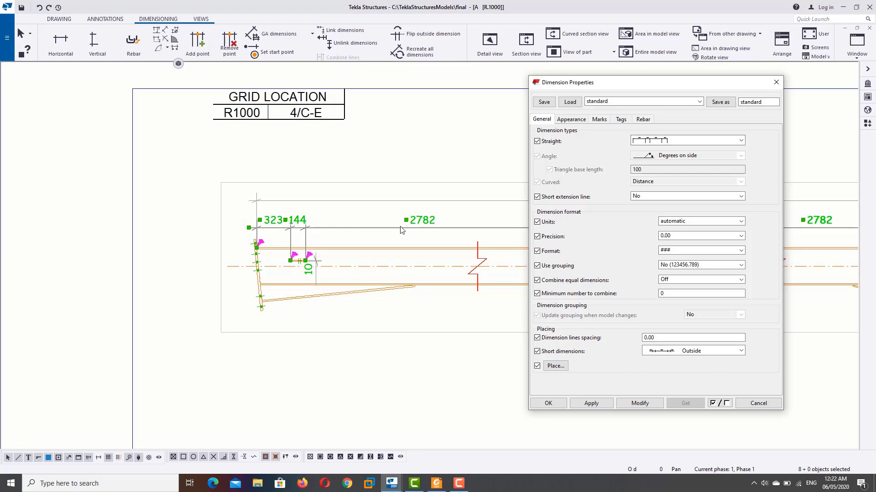
scroll(425, 230, down, 2)
middle_drag(418, 239, 263, 214)
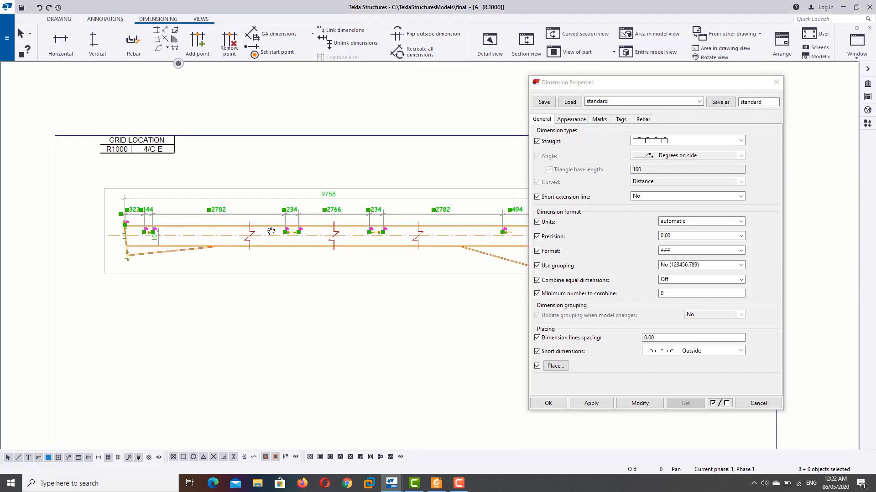
scroll(152, 222, up, 3)
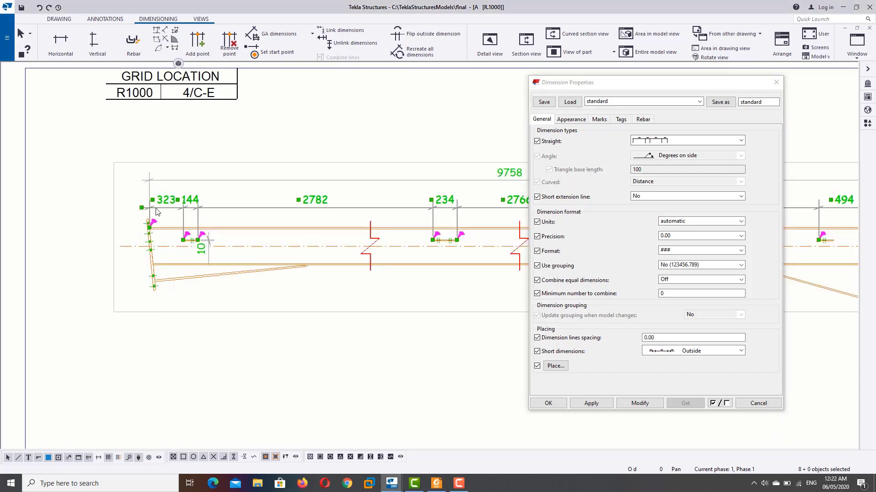
click(682, 141)
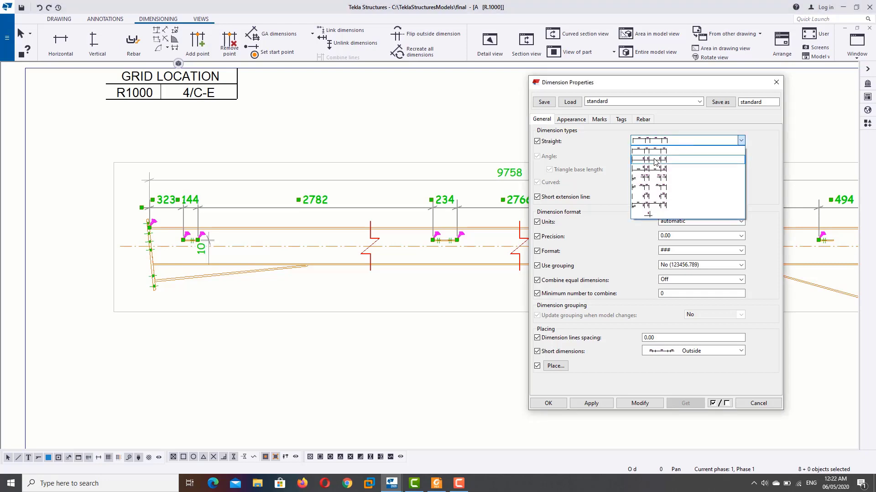
click(654, 160)
click(640, 403)
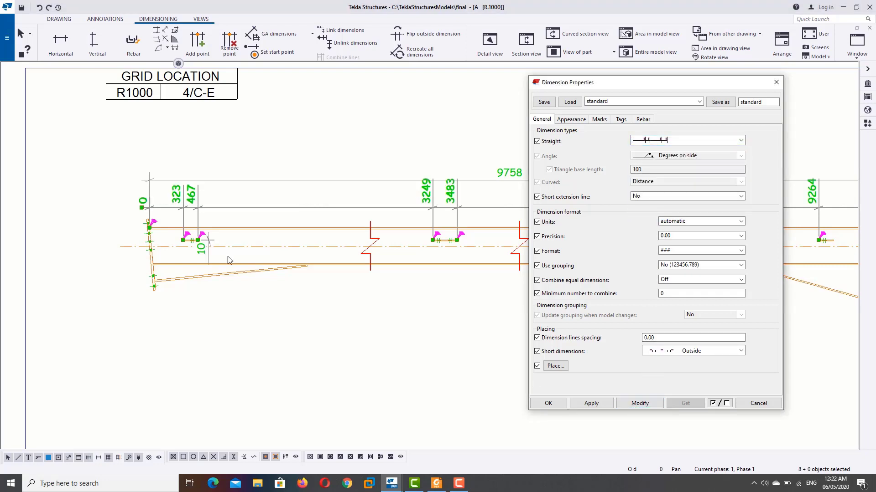
scroll(228, 260, up, 3)
middle_drag(146, 214, 89, 218)
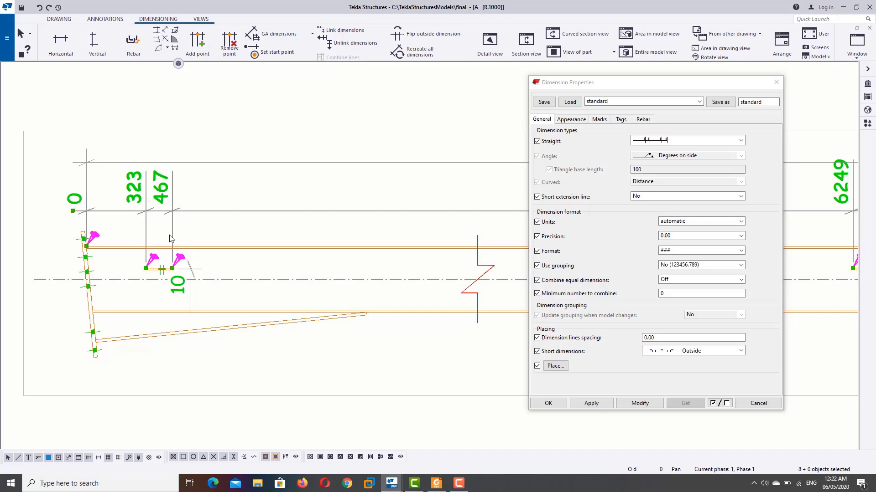
scroll(137, 209, down, 2)
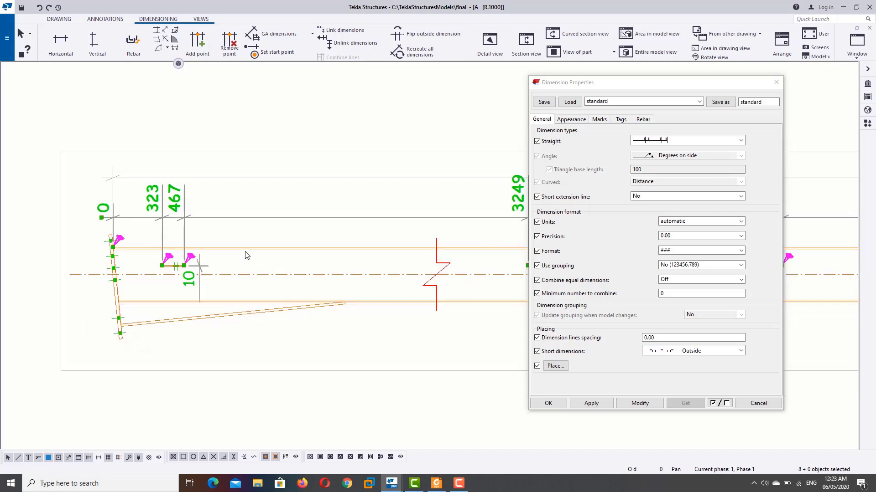
scroll(164, 239, down, 1)
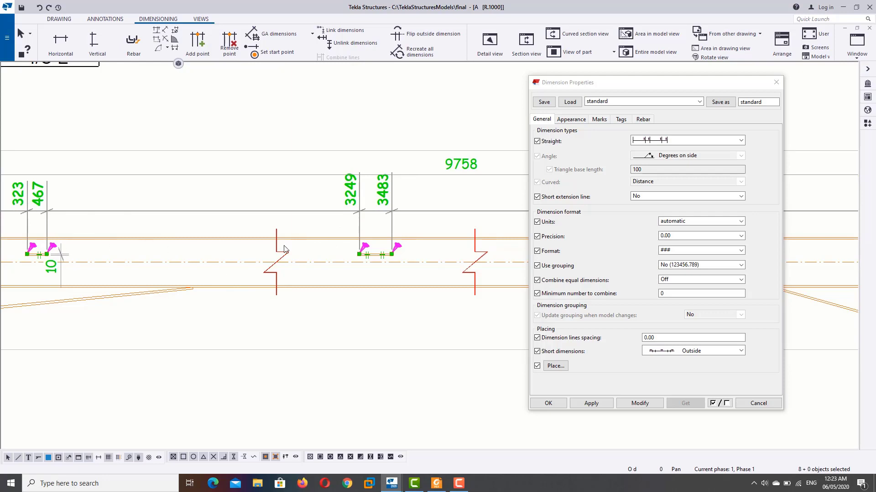
scroll(312, 259, down, 1)
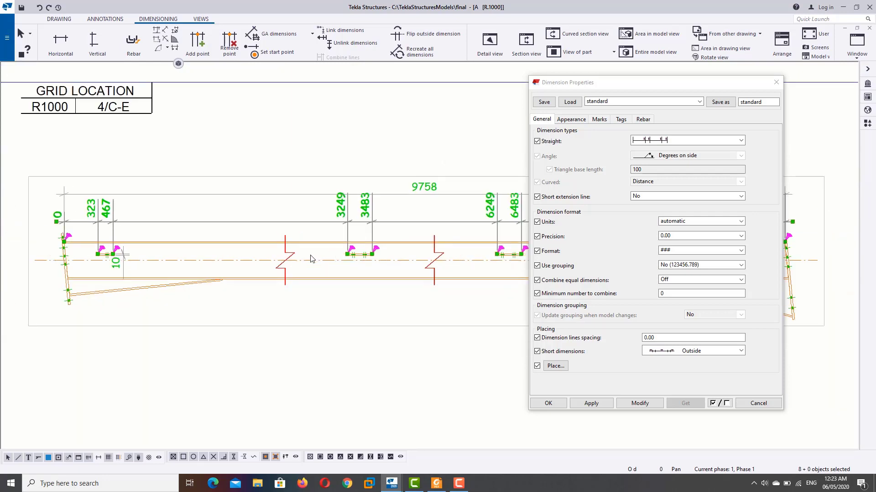
scroll(326, 258, down, 1)
middle_drag(398, 243, 330, 238)
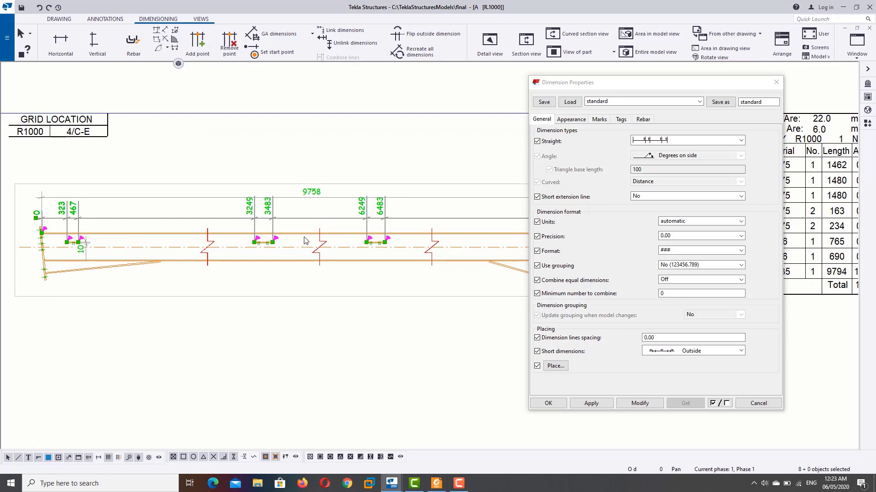
scroll(305, 241, down, 1)
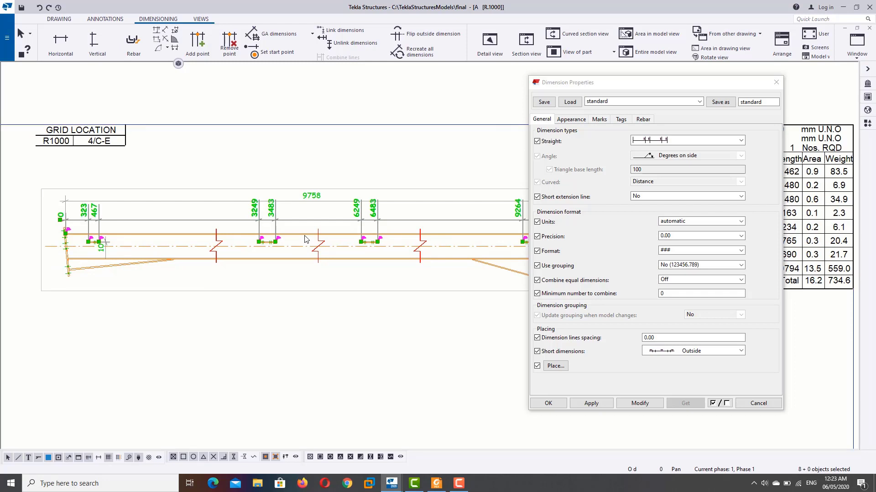
scroll(305, 239, down, 1)
middle_drag(383, 249, 318, 246)
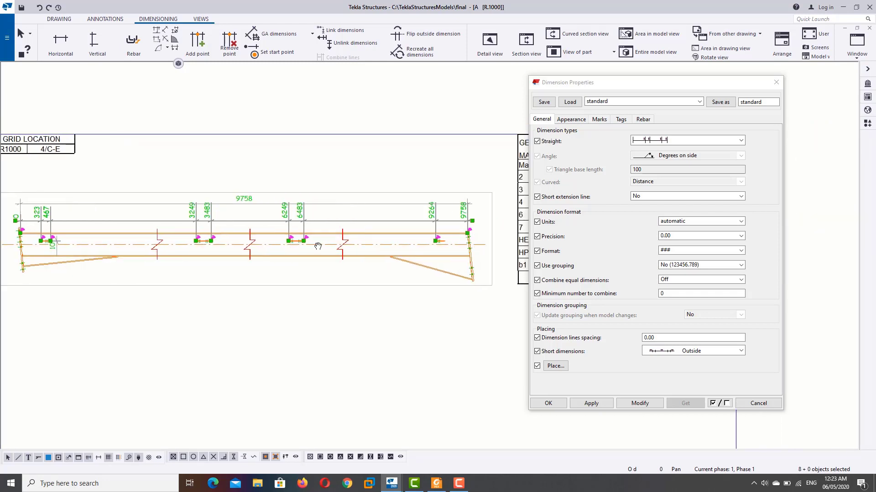
scroll(316, 248, up, 1)
scroll(208, 248, up, 1)
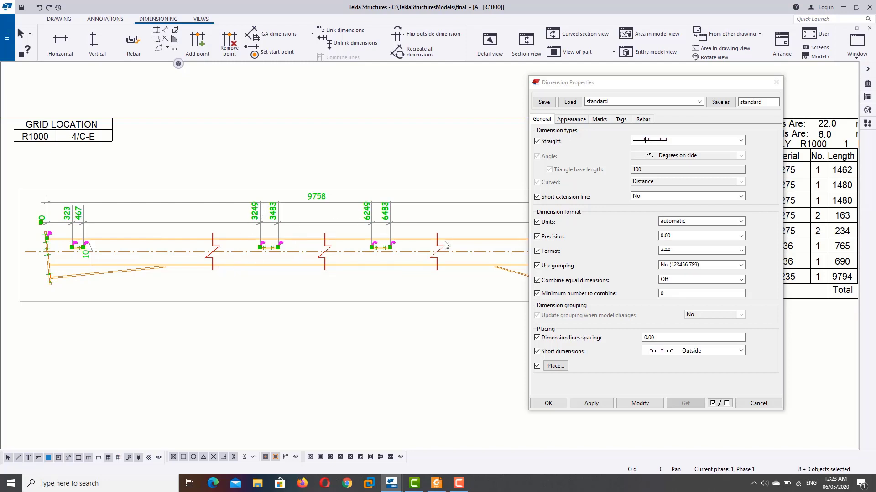
Switch the beam's straight dimensions to the combined relative/absolute style, showing 323, 144, 2782, 234
click(653, 141)
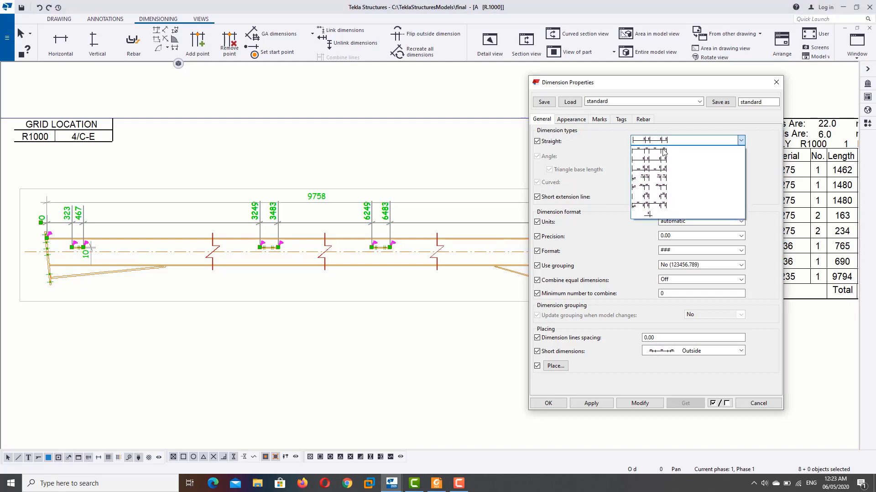
click(664, 152)
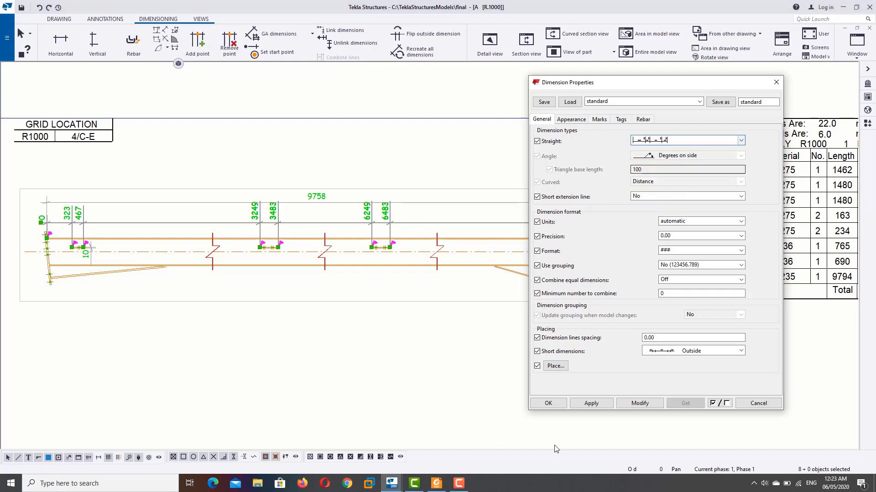
click(640, 403)
scroll(104, 237, up, 2)
scroll(104, 236, up, 2)
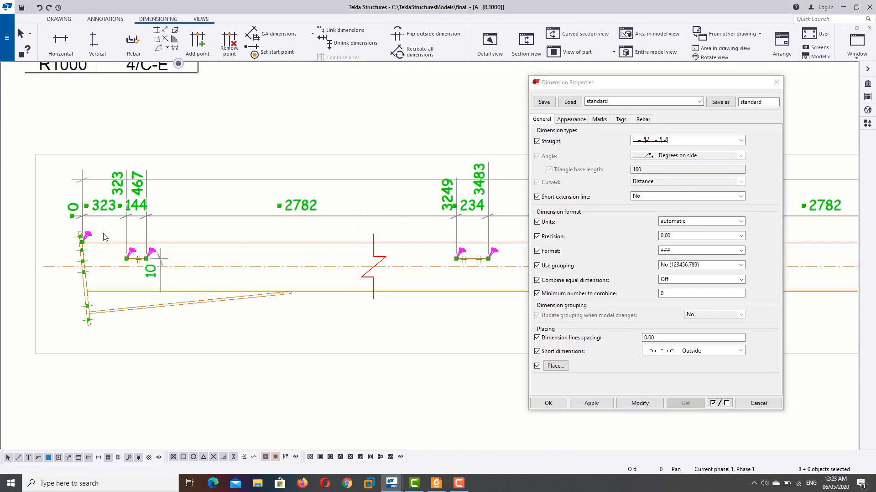
scroll(104, 236, up, 1)
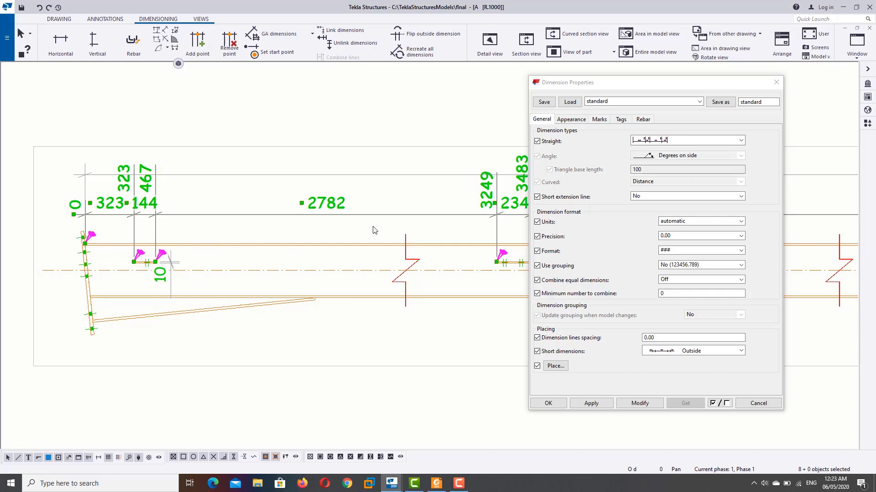
scroll(374, 231, down, 2)
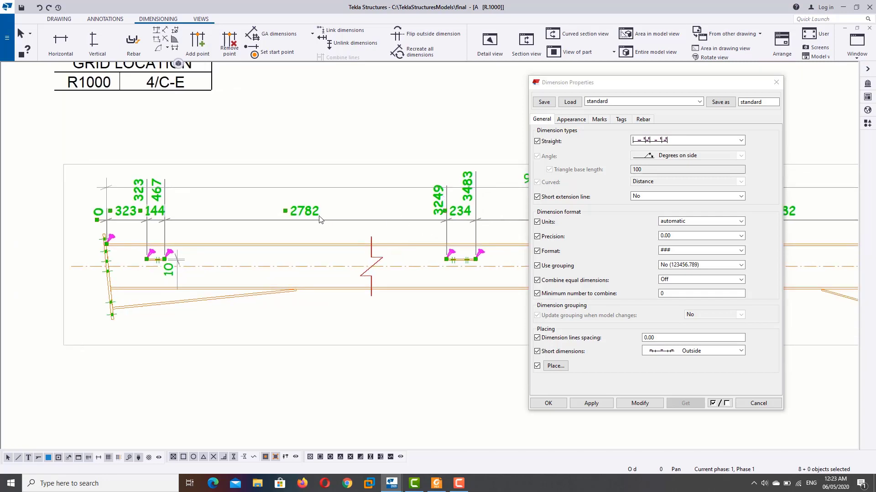
scroll(343, 263, down, 2)
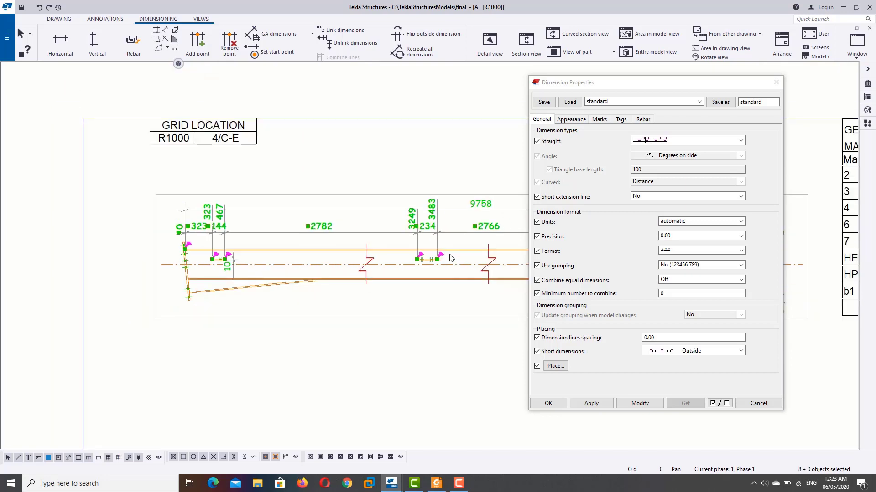
scroll(339, 256, down, 1)
scroll(334, 250, down, 1)
scroll(329, 242, down, 1)
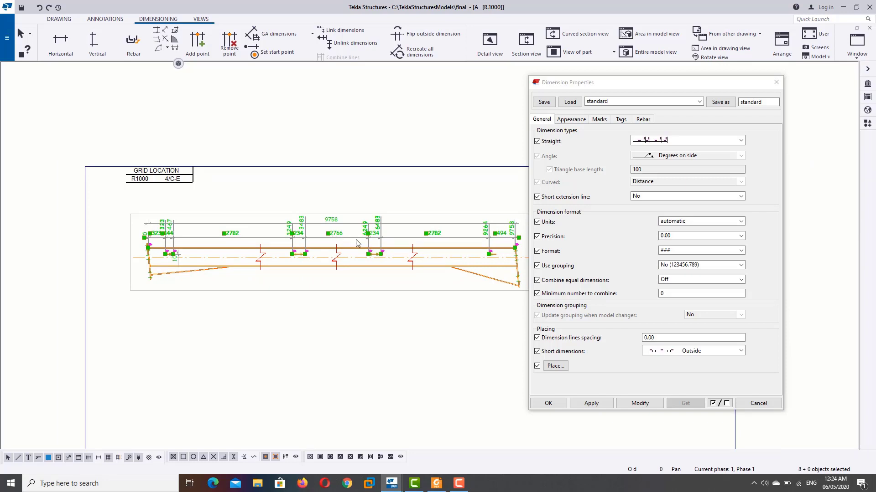
Change the straight dimension style to relative-only on the beam
click(671, 141)
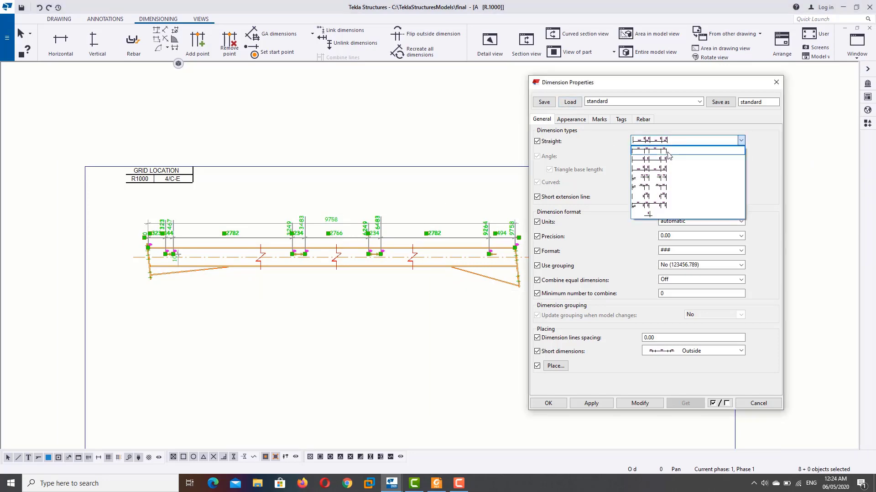
click(667, 152)
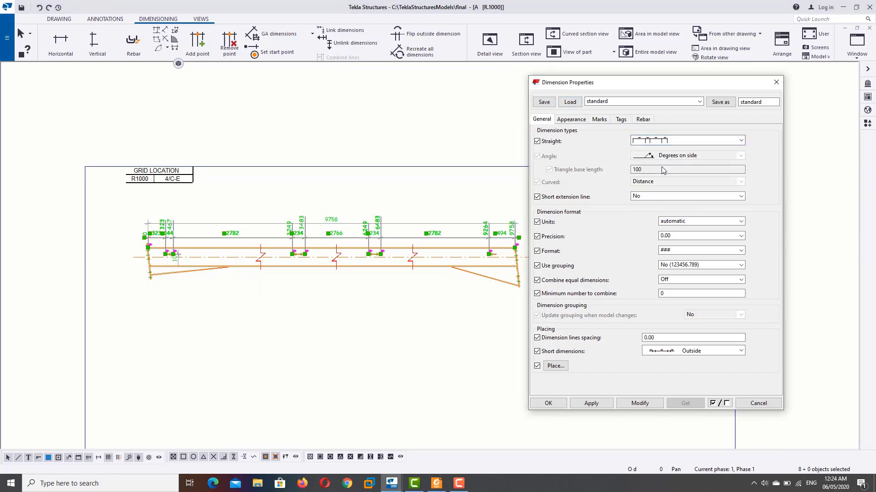
click(638, 404)
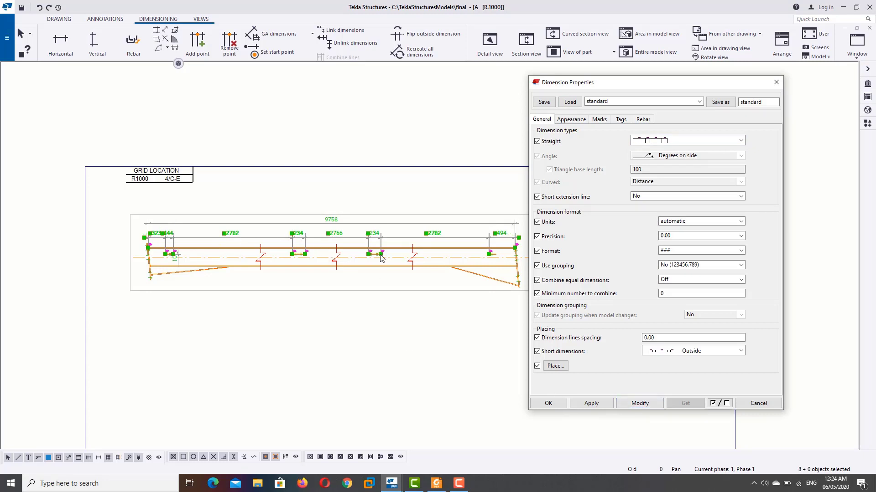
Try centimetre dimension units, then set the units back to automatic
click(693, 222)
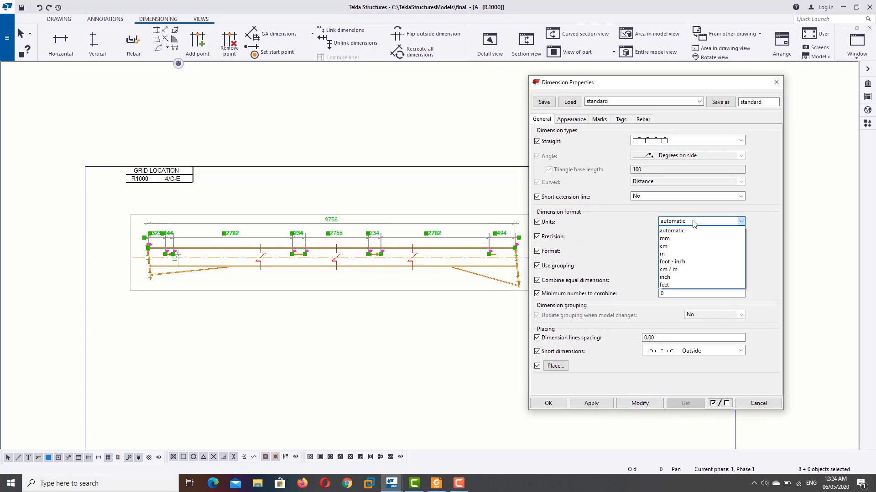
click(678, 246)
click(638, 404)
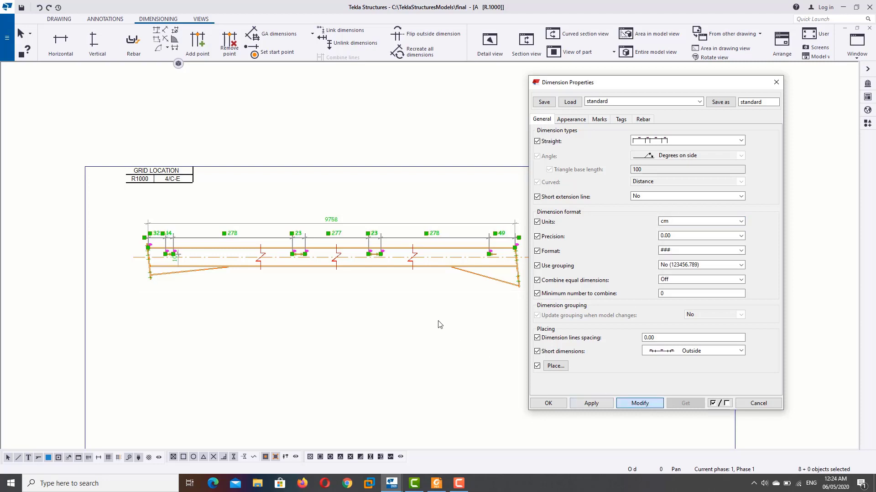
scroll(379, 249, up, 3)
scroll(492, 242, down, 1)
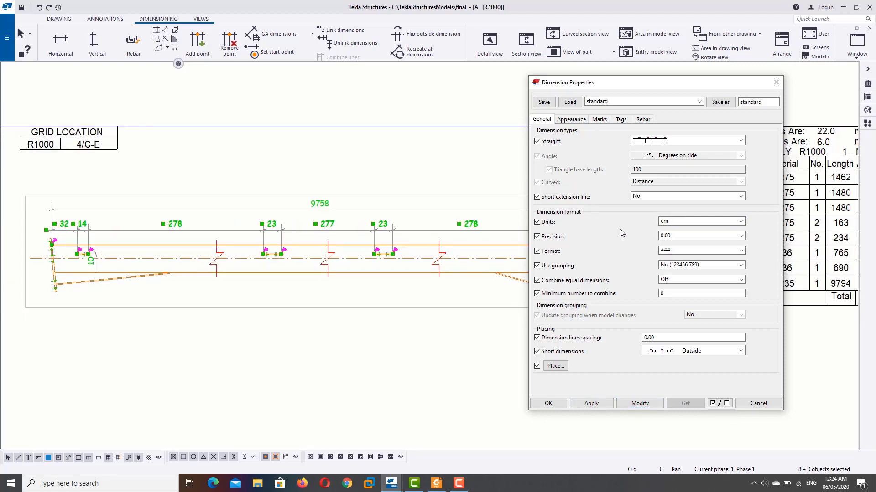
click(679, 235)
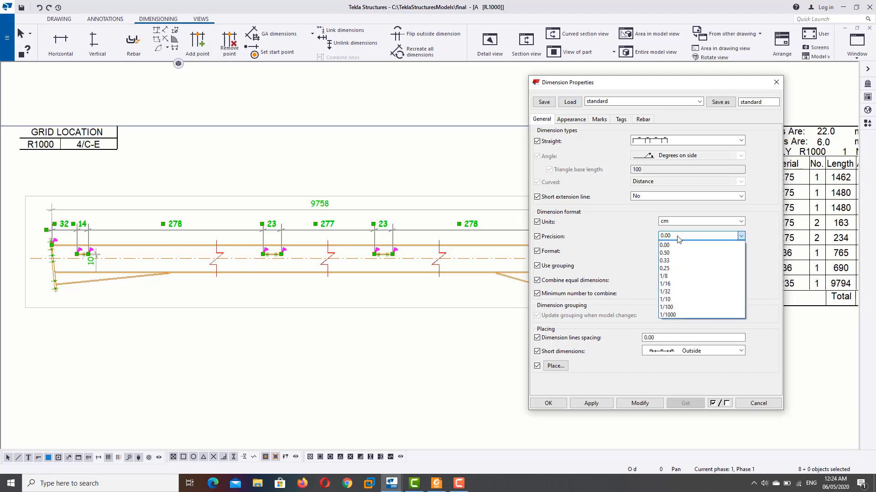
click(685, 224)
click(684, 224)
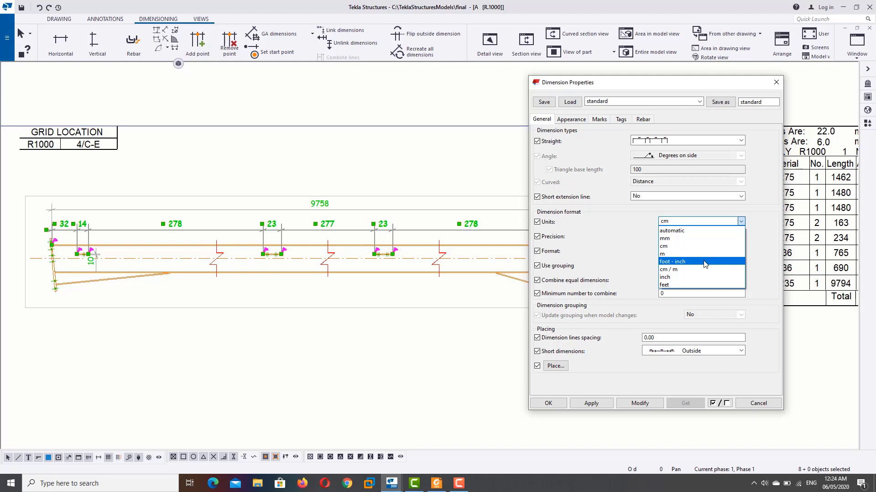
click(675, 230)
click(639, 403)
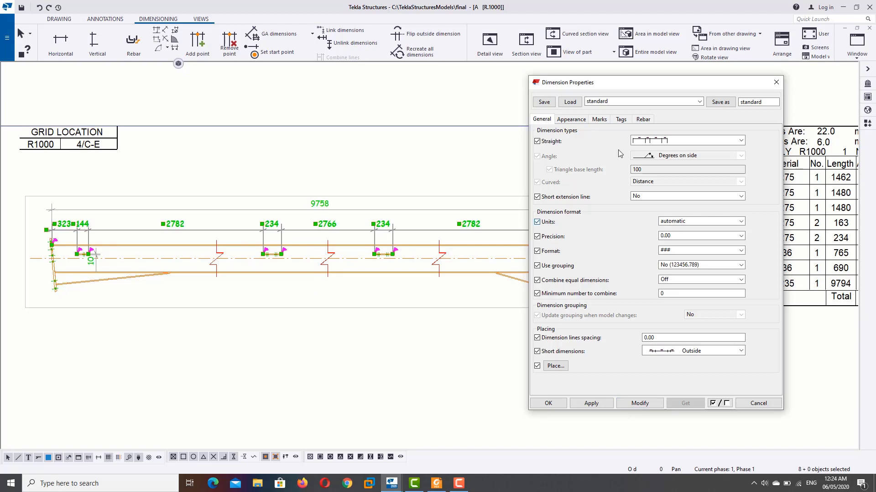
Apply a 1.00 dimension text height to the beam, then set it back to 2.50
click(571, 120)
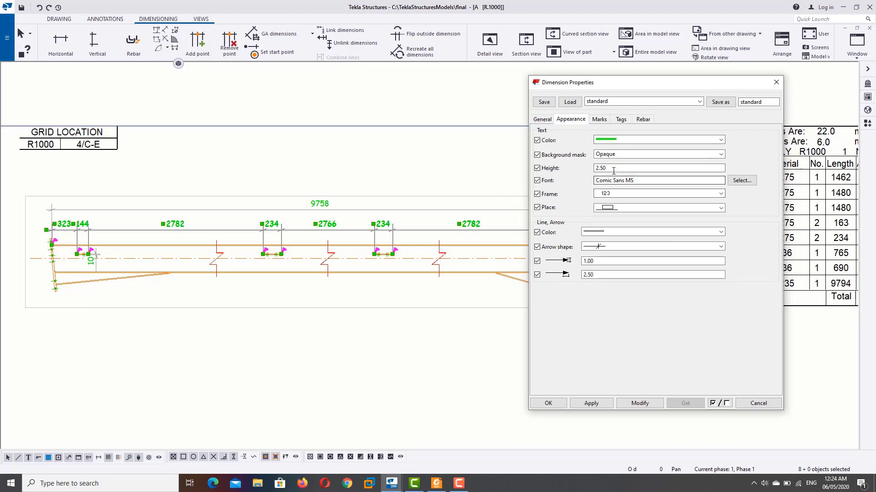
key(Tab)
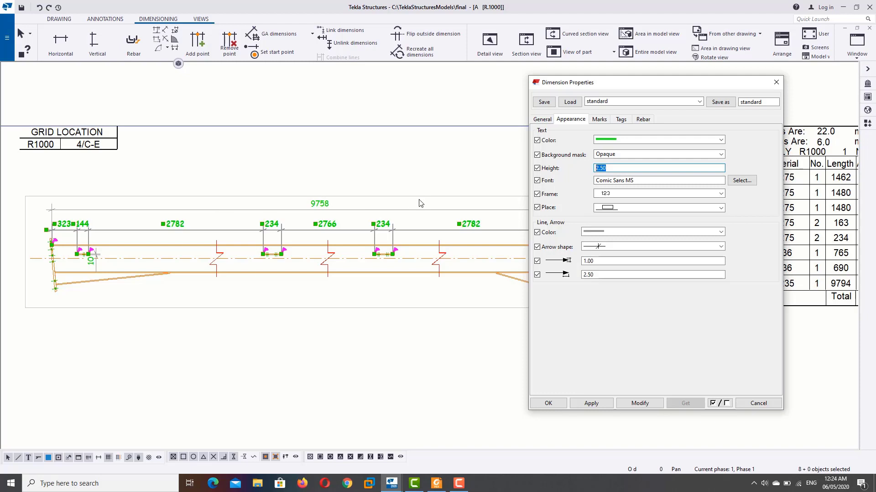
text(1)
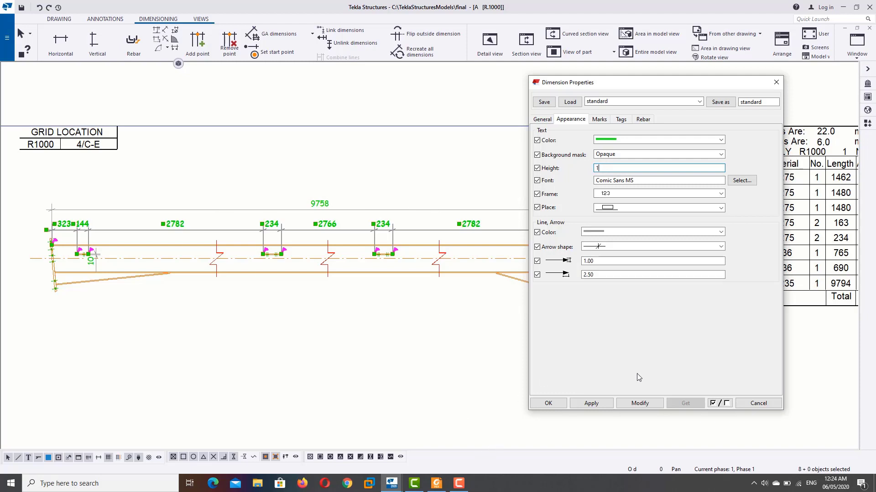
click(633, 402)
scroll(333, 244, up, 2)
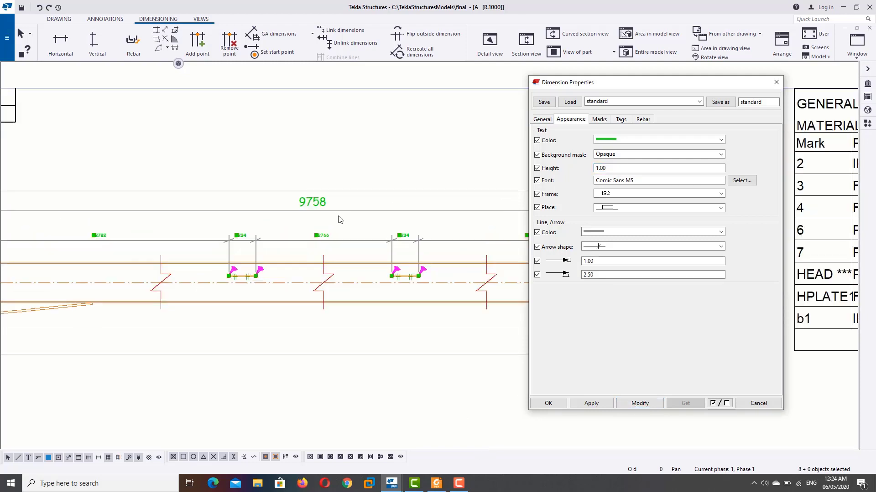
scroll(333, 244, up, 2)
scroll(429, 226, down, 2)
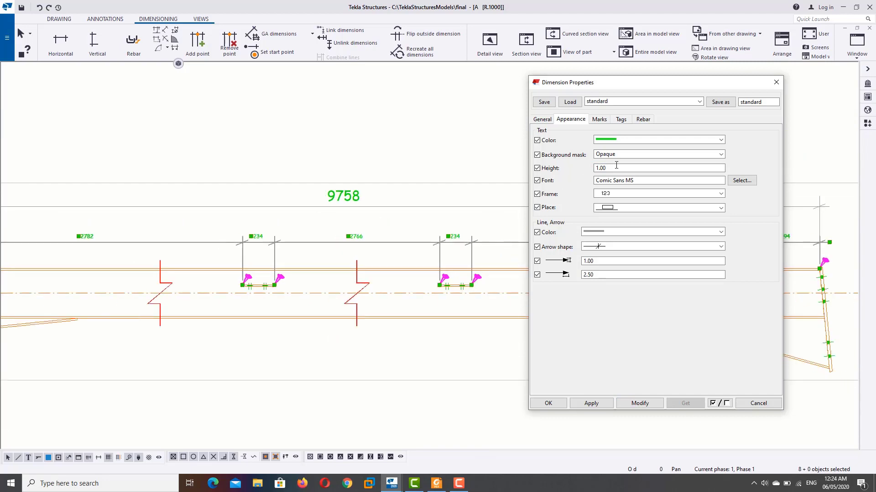
click(597, 168)
text(2.5)
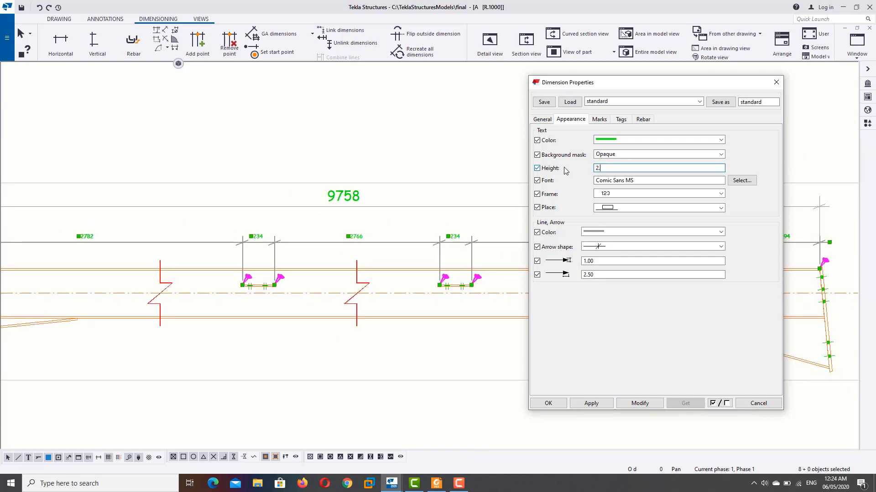
click(639, 403)
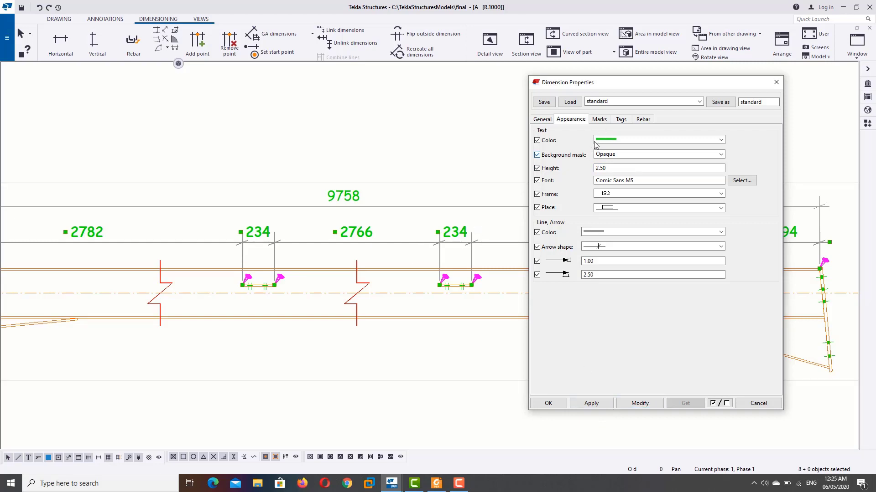
Try an underline frame, then a rectangular box frame, on the dimension texts
click(623, 195)
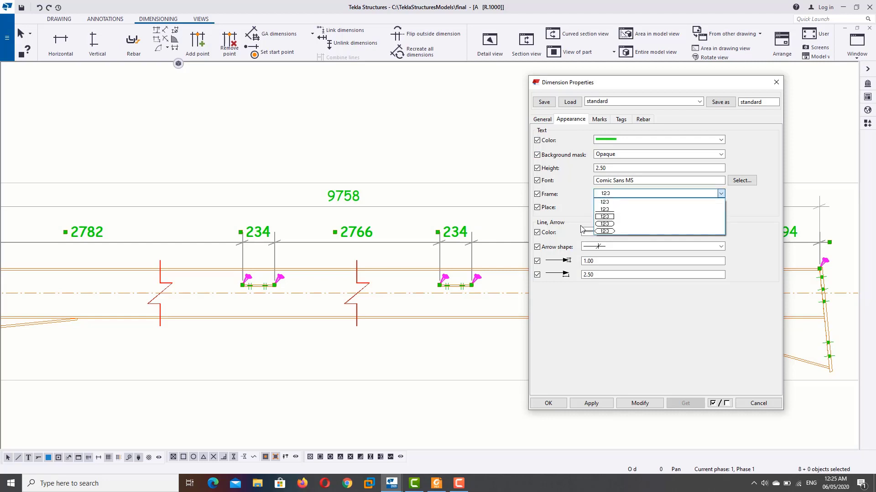
click(607, 209)
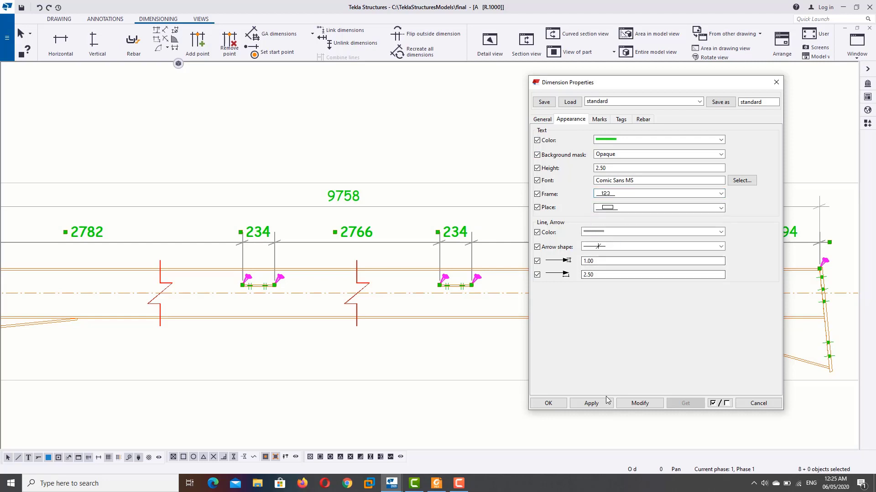
click(641, 403)
click(619, 196)
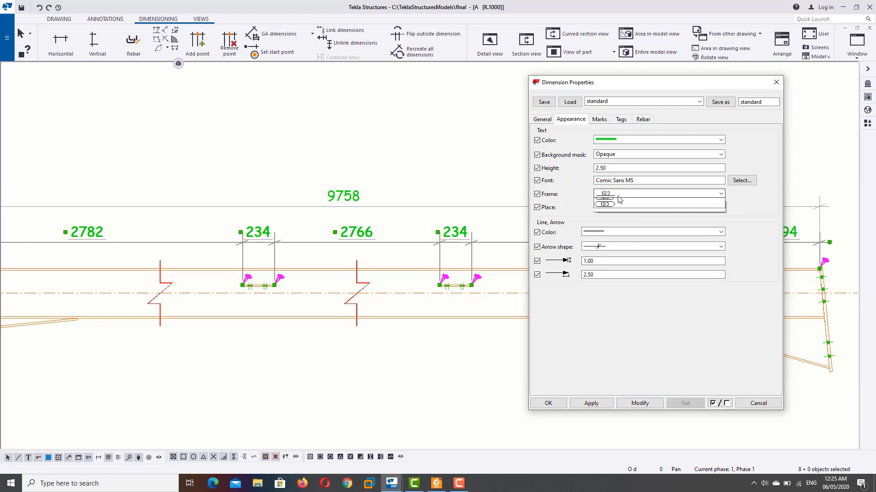
click(620, 219)
click(641, 403)
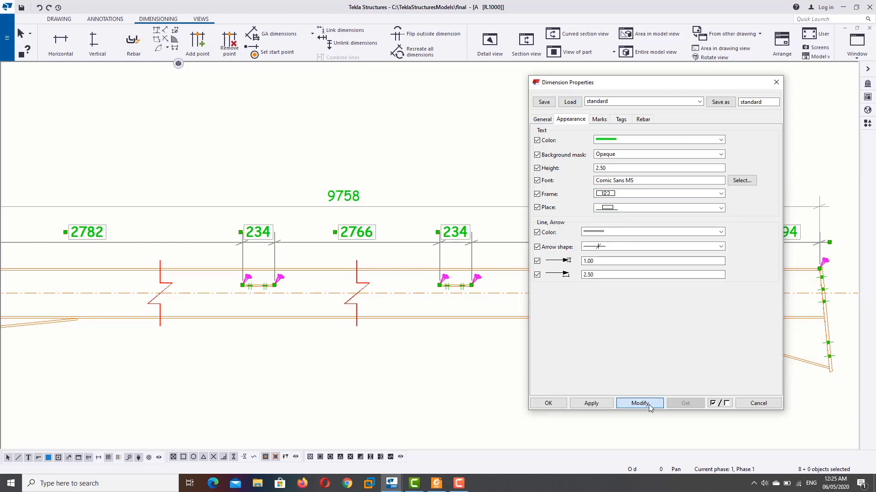
scroll(374, 208, down, 2)
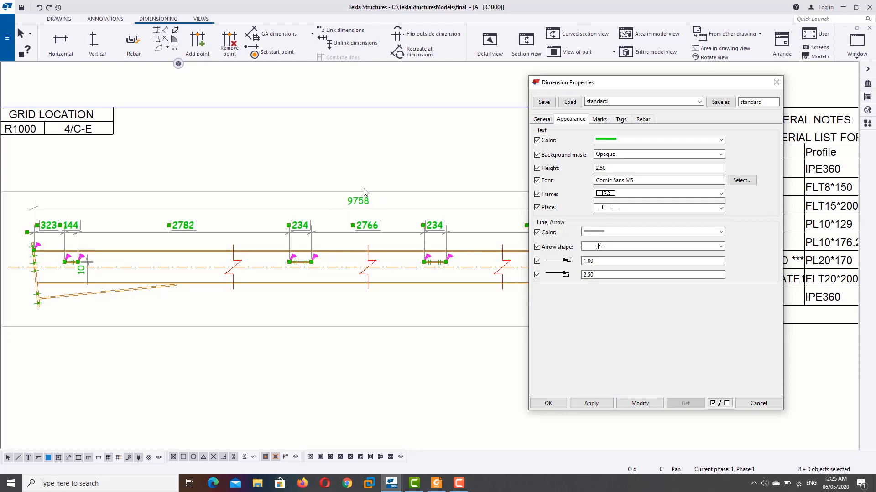
Box-frame only the overall 9758 dimension and set the other dimensions to no frame
click(365, 205)
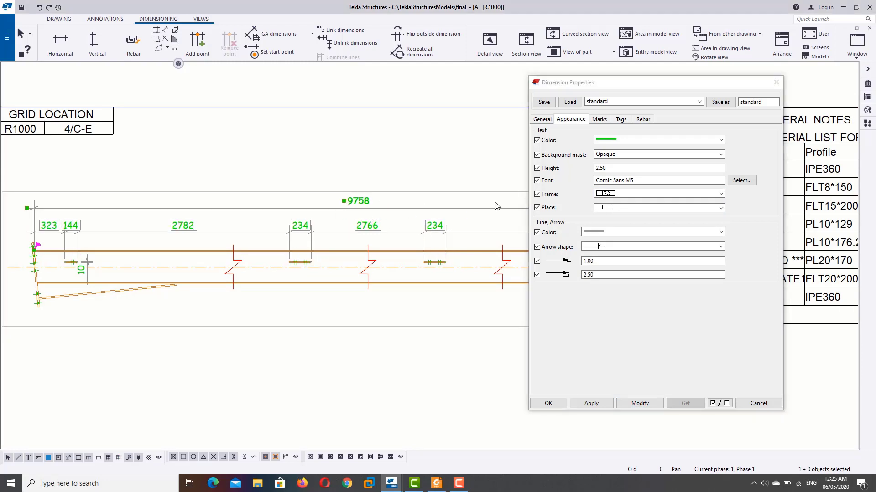
click(639, 403)
click(436, 225)
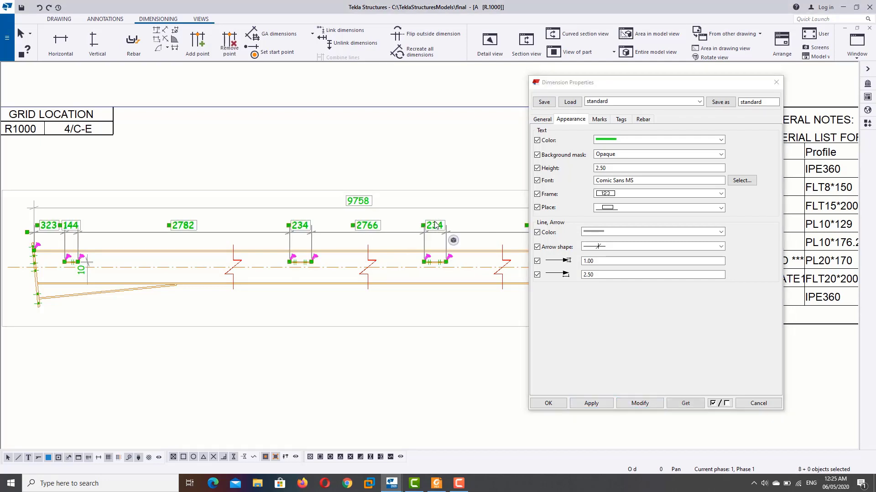
click(615, 193)
click(616, 203)
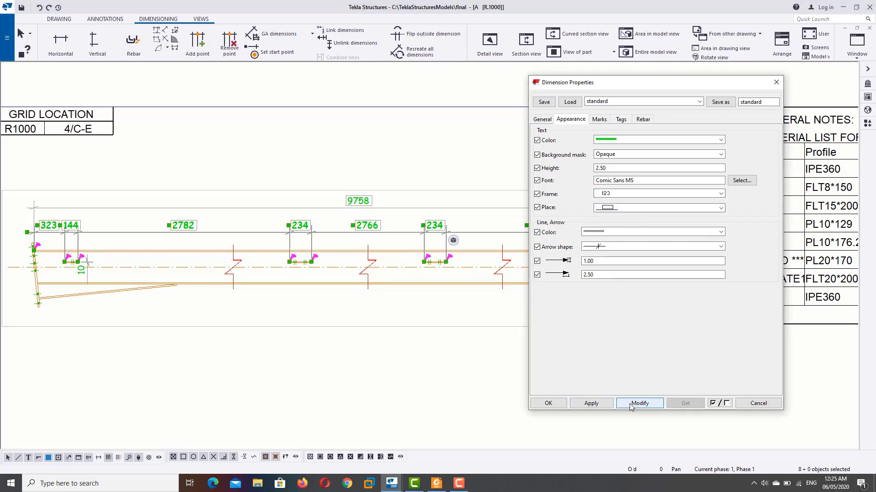
click(638, 403)
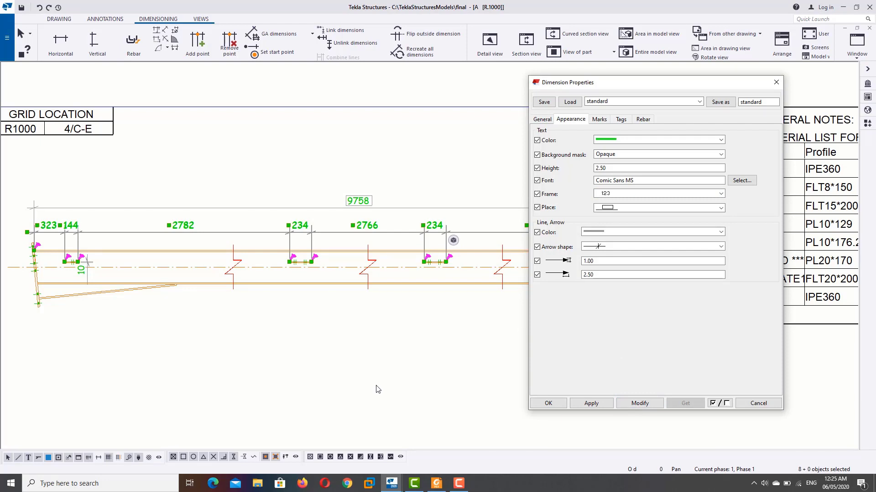
scroll(378, 389, down, 2)
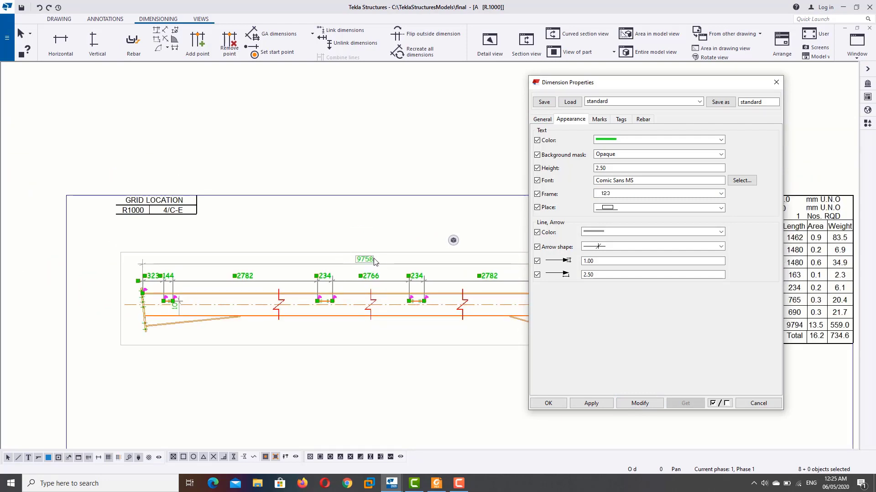
middle_drag(414, 284, 367, 262)
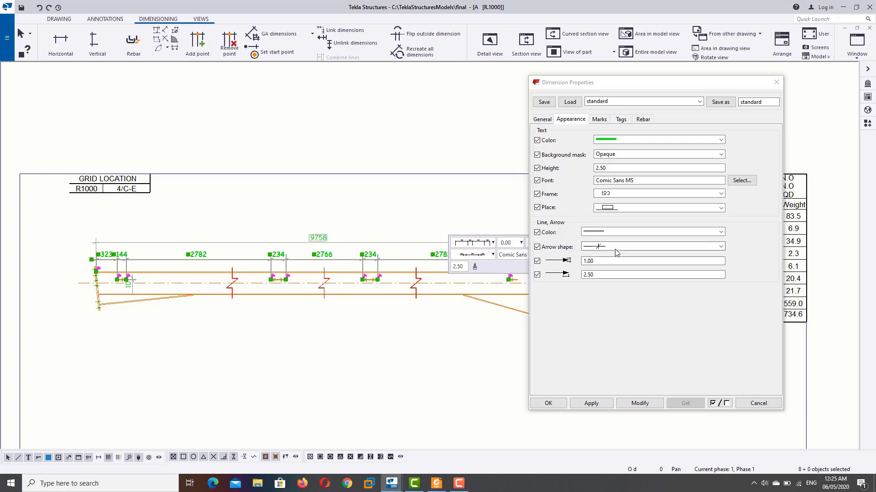
Give the beam dimensions filled arrowheads
click(595, 232)
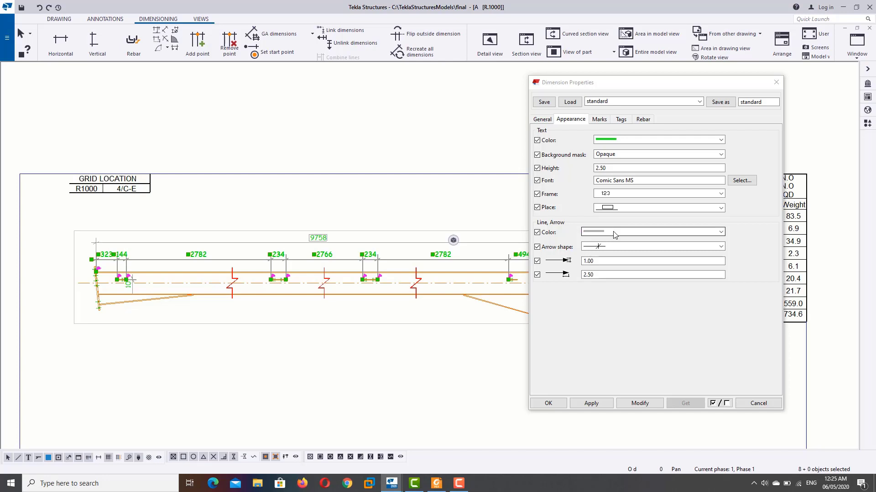
click(584, 338)
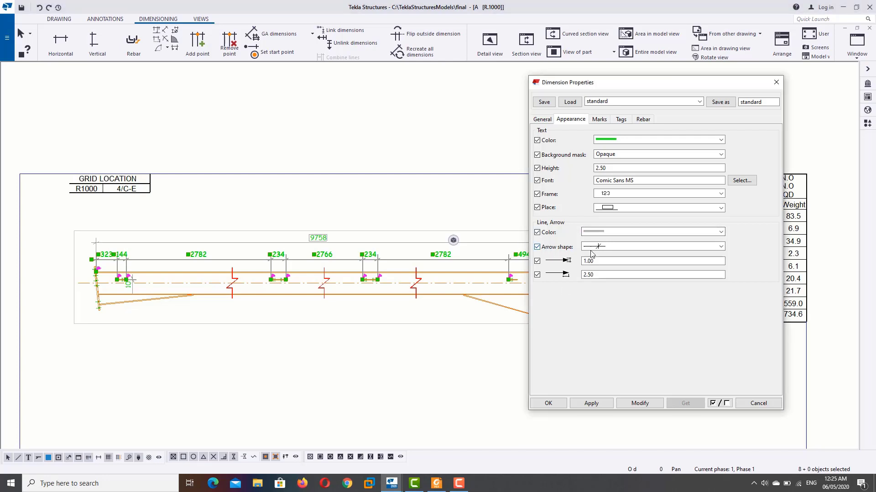
click(613, 249)
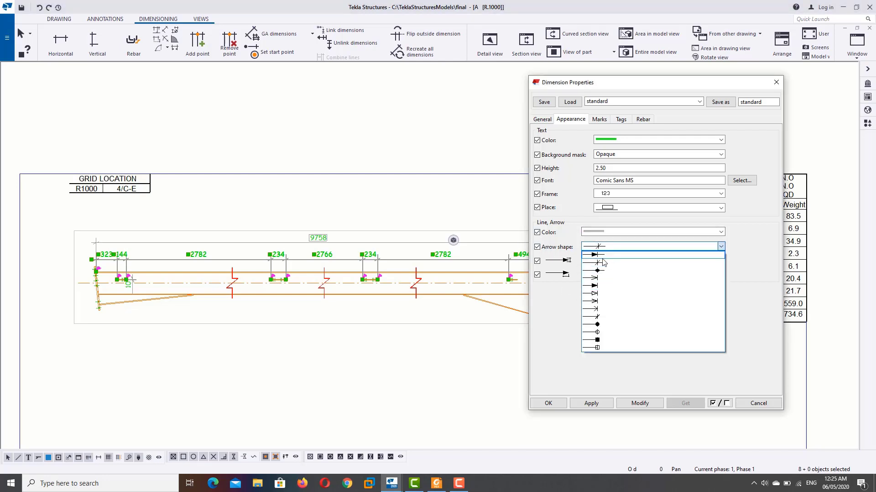
scroll(342, 256, up, 5)
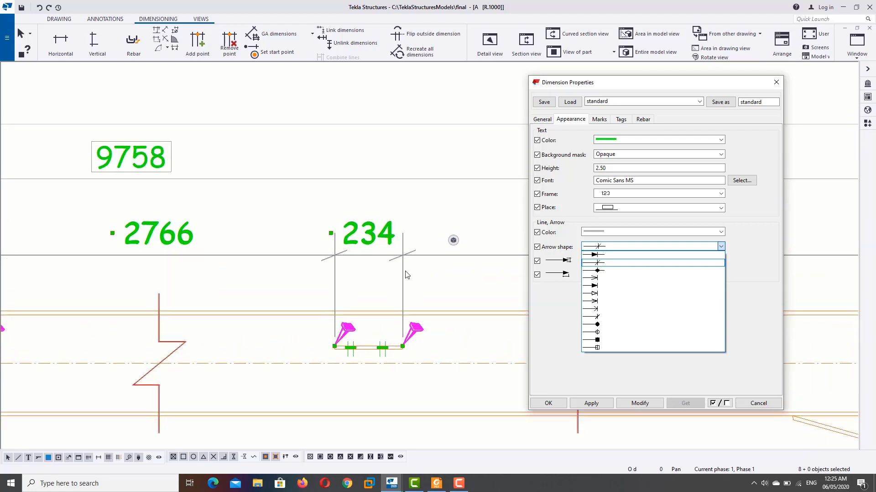
click(602, 262)
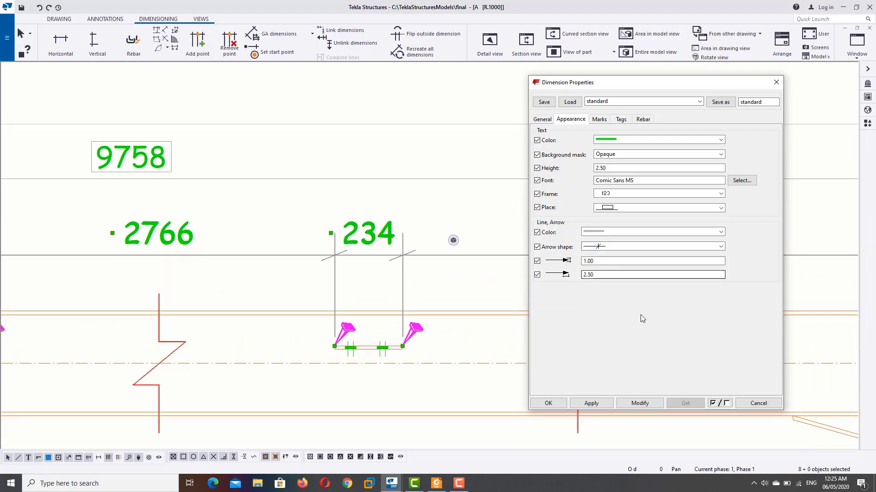
click(613, 246)
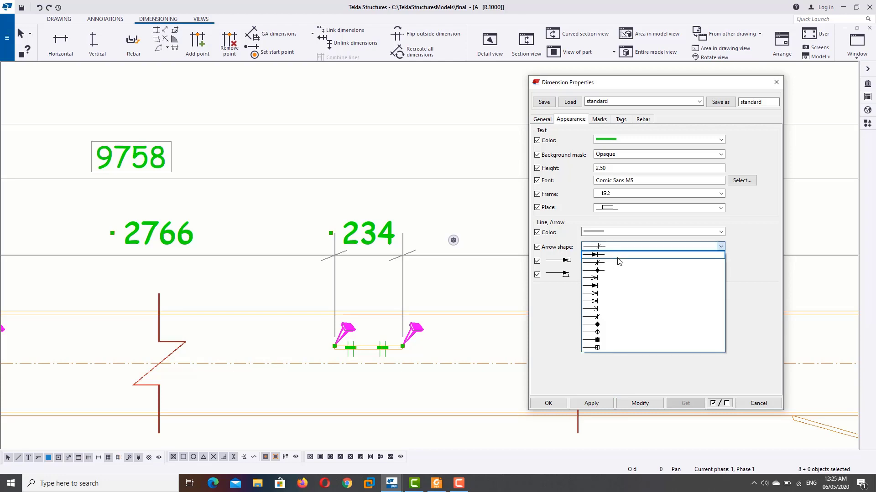
click(620, 349)
click(640, 403)
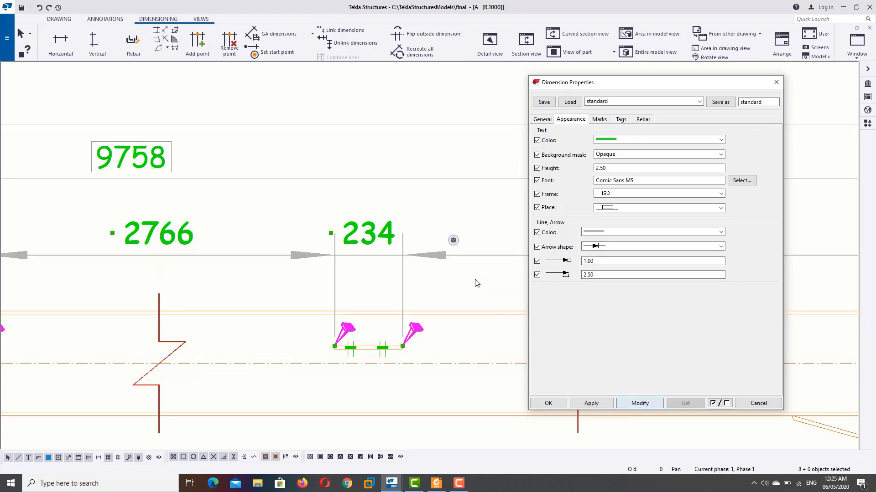
Try hollow arrowheads, then circle ends, on the beam dimensions
click(618, 247)
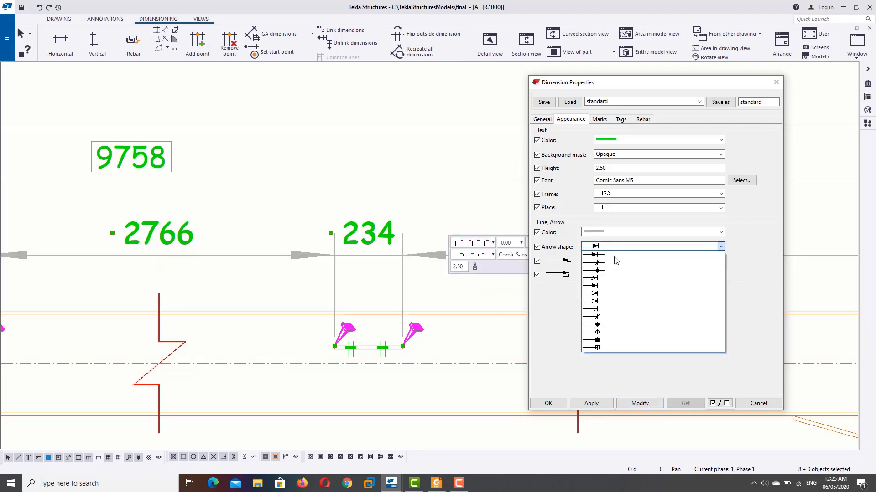
click(597, 294)
click(639, 403)
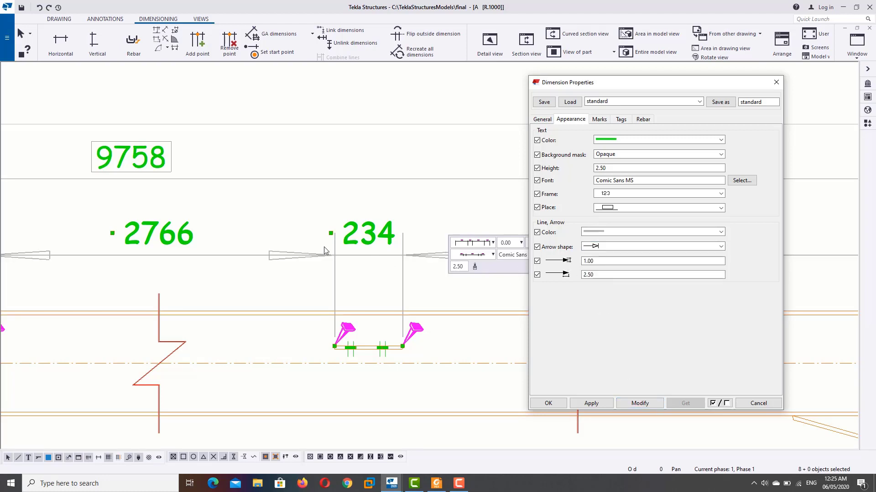
scroll(325, 250, down, 2)
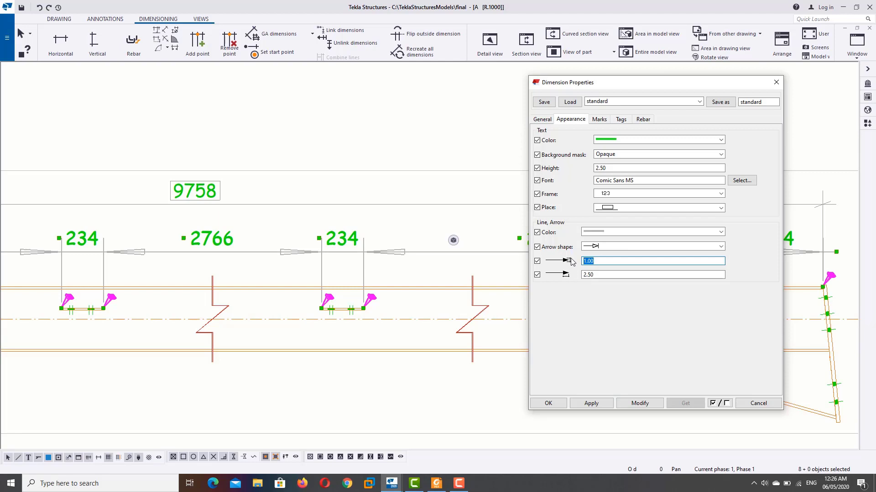
click(601, 247)
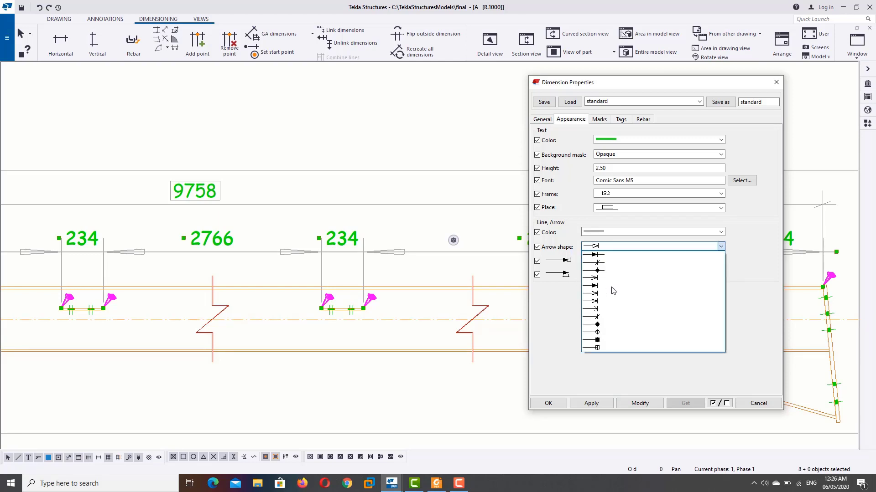
click(602, 335)
click(640, 403)
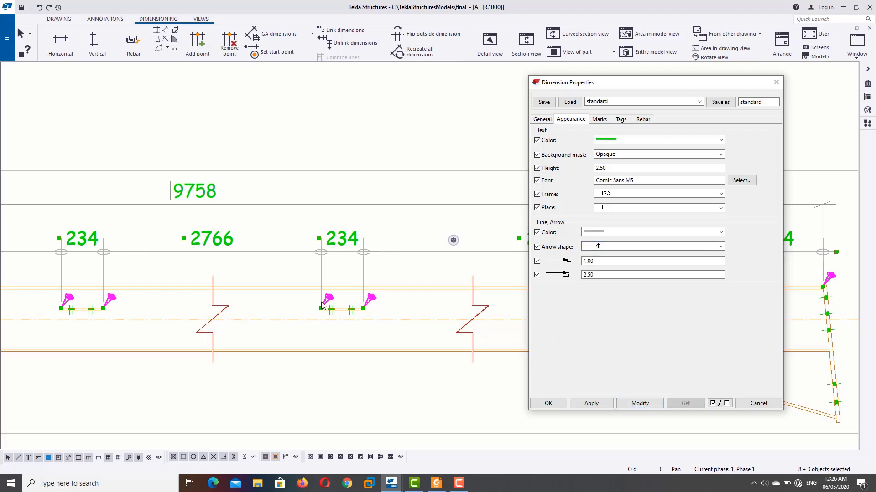
Restore slash tick ends on the beam dimensions
click(599, 248)
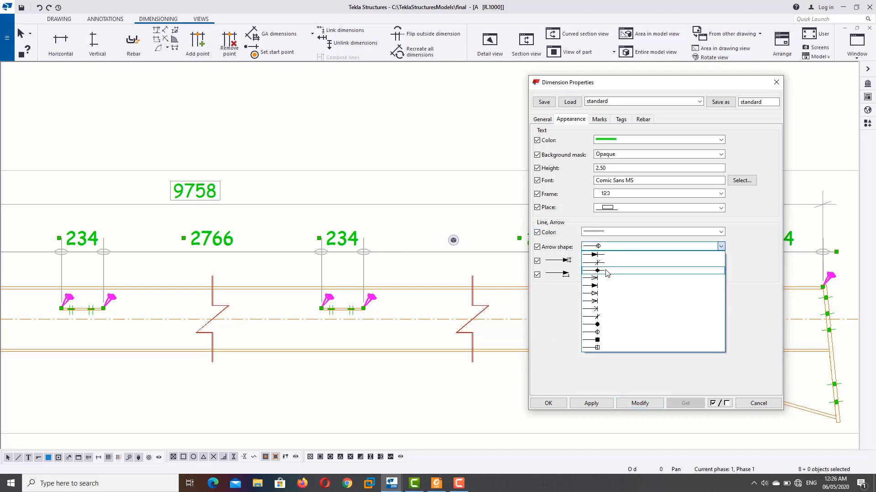
click(608, 268)
click(640, 403)
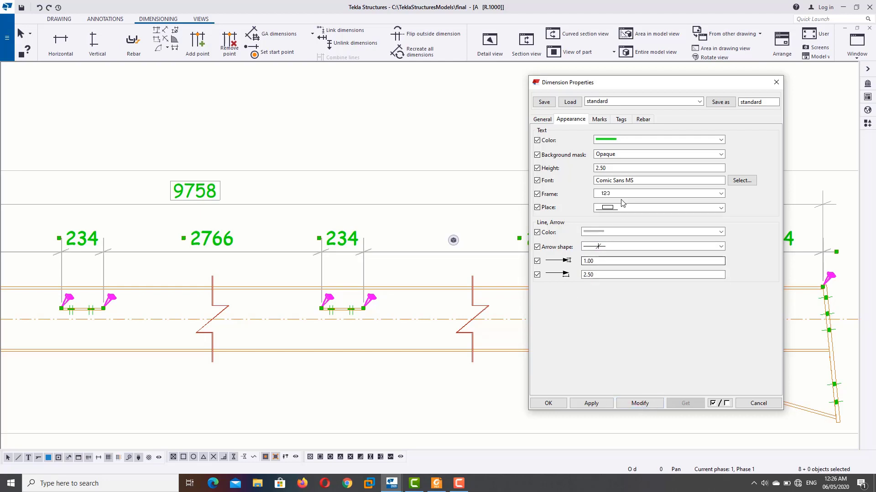
click(598, 119)
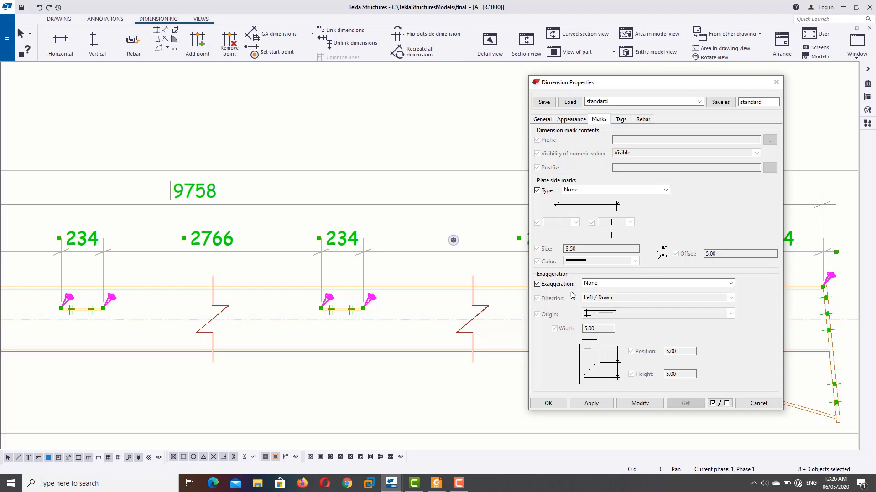
Zoom to the 323, 144 and small 10 dimensions, select the 10, and close Dimension Properties
scroll(342, 274, down, 1)
mouse_move(166, 303)
middle_down()
mouse_move(225, 322)
mouse_move(350, 289)
middle_up()
scroll(213, 327, down, 2)
scroll(126, 319, down, 2)
scroll(126, 319, up, 1)
middle_drag(127, 319, 391, 293)
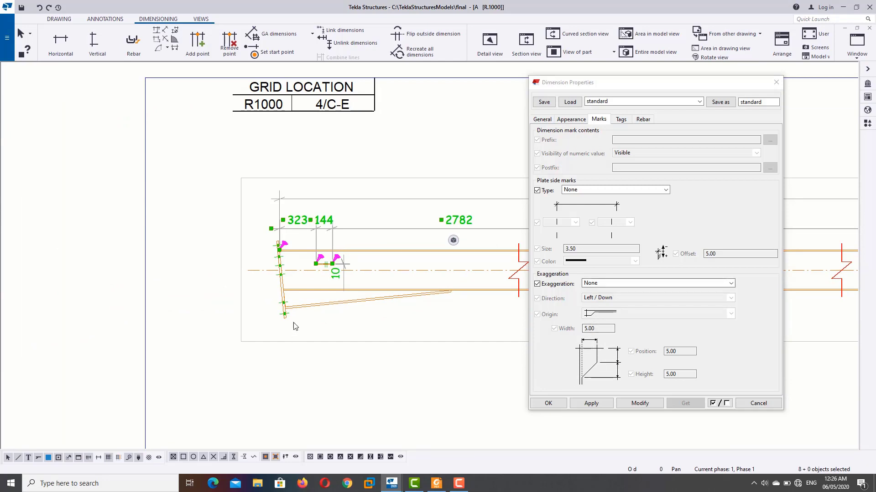
scroll(314, 292, up, 2)
click(358, 266)
scroll(356, 261, up, 2)
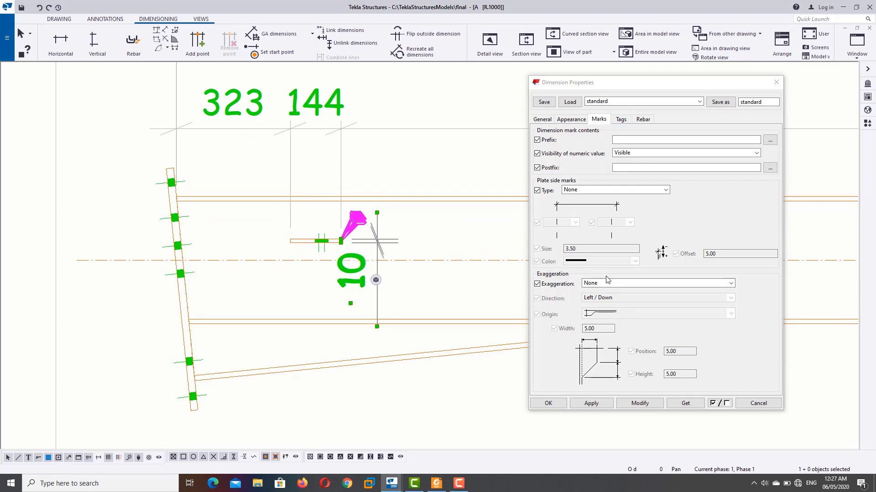
scroll(291, 256, down, 2)
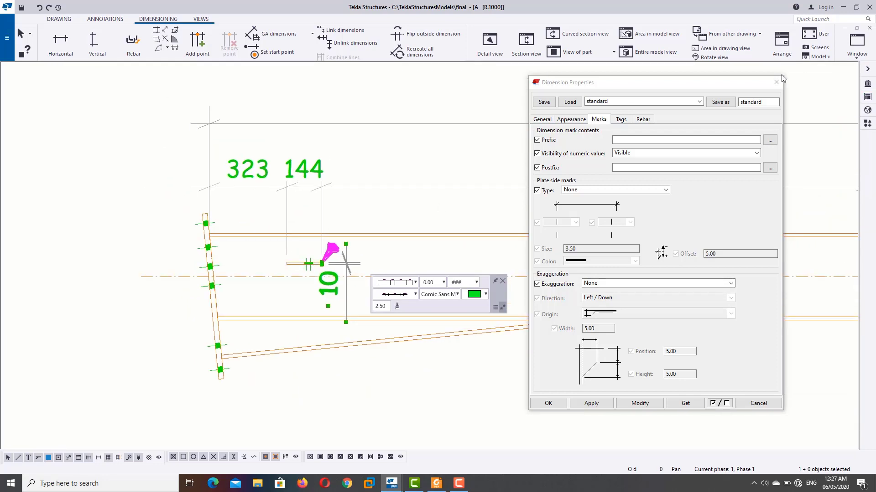
key(Escape)
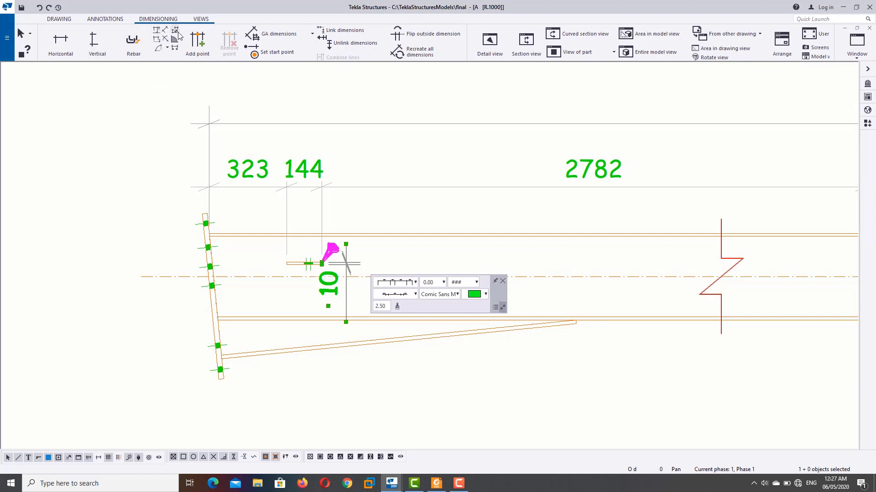
Start a free dimension between two points, then interrupt it unfinished
scroll(160, 37, up, 2)
scroll(160, 38, down, 2)
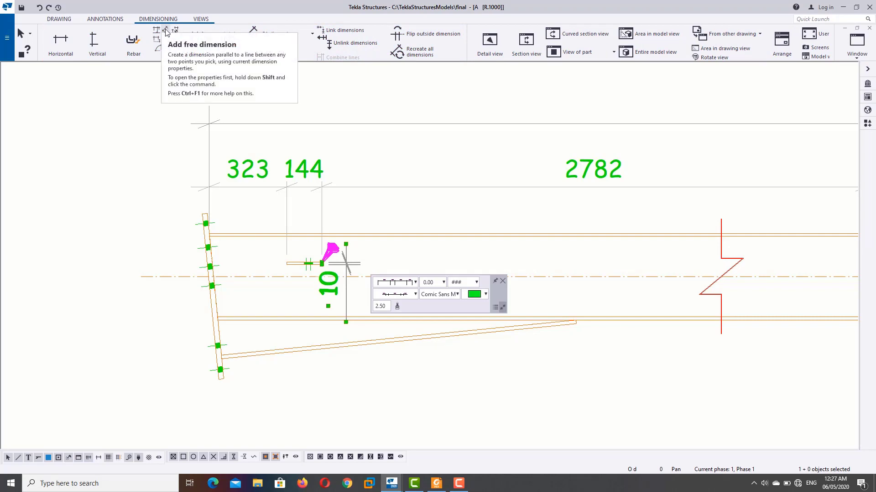
click(166, 32)
scroll(197, 219, up, 2)
scroll(227, 201, up, 3)
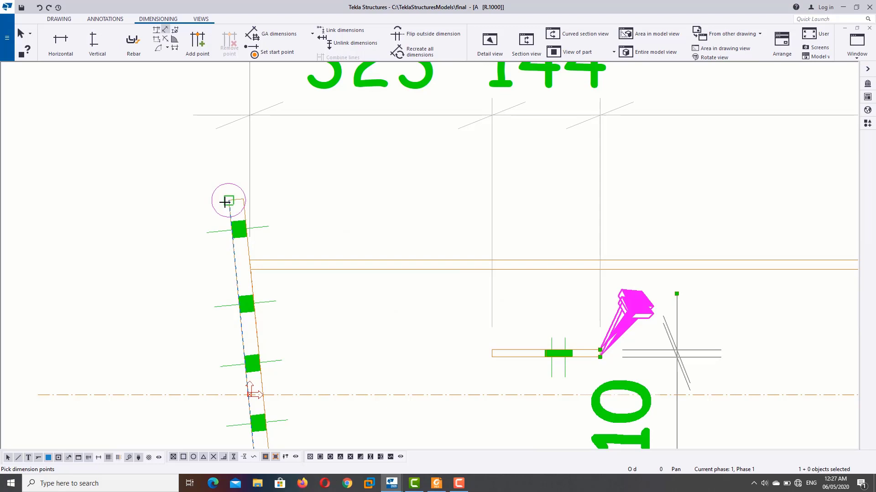
click(242, 199)
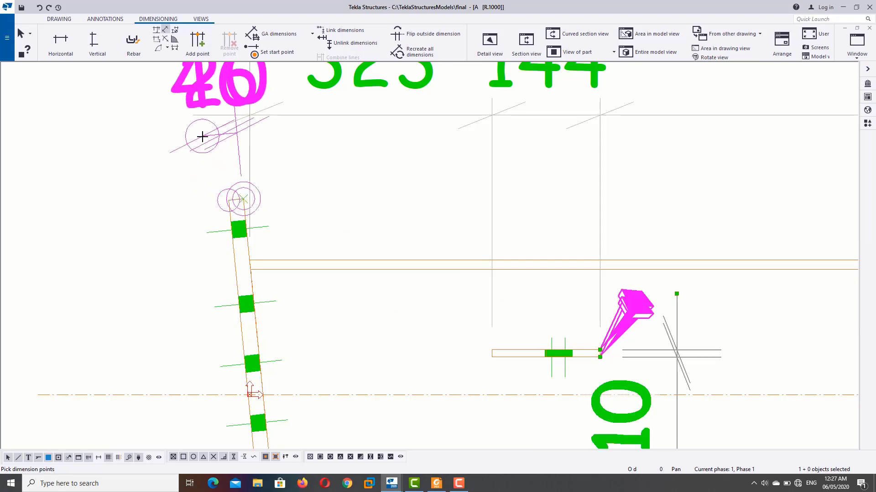
scroll(202, 137, down, 2)
scroll(202, 135, down, 1)
scroll(202, 135, down, 2)
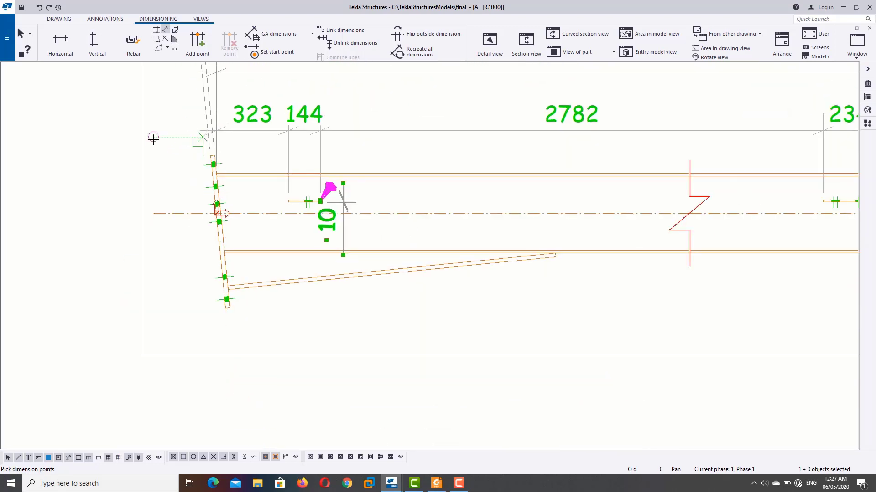
right_click(153, 138)
click(175, 146)
Move the 20 dimension down beside the 323 value and open its properties
scroll(204, 159, down, 1)
scroll(204, 159, down, 1)
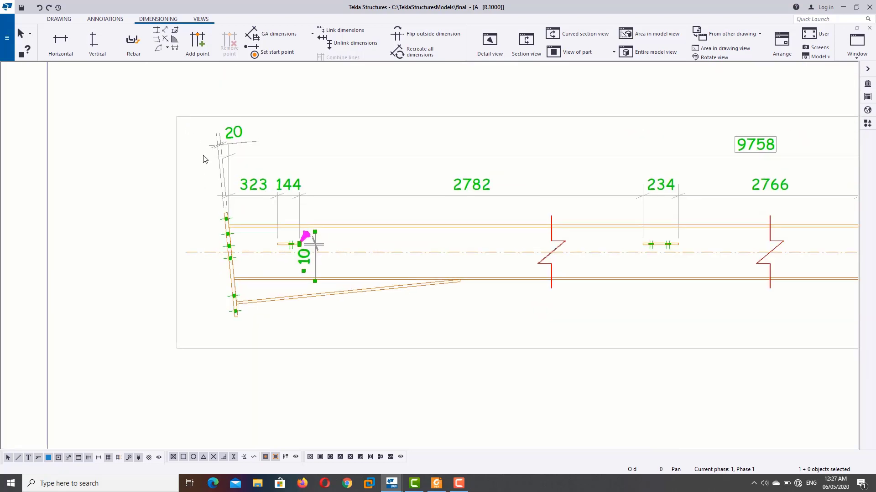
click(231, 139)
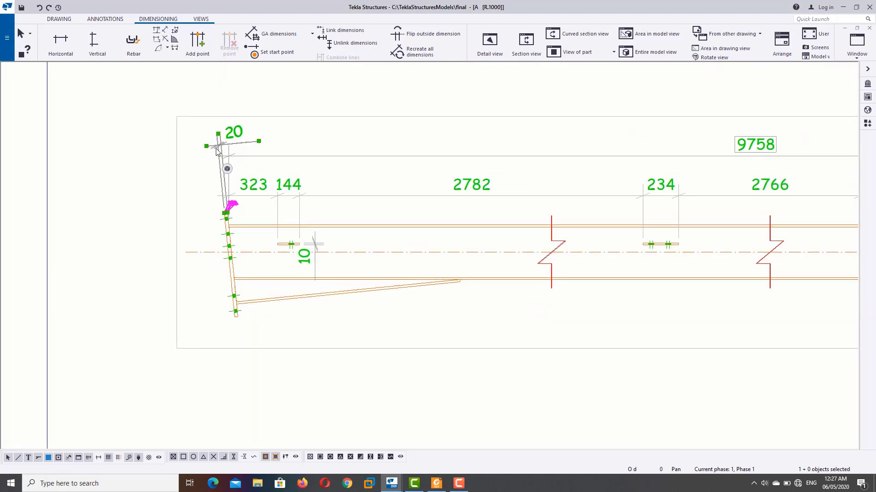
drag(219, 151, 287, 195)
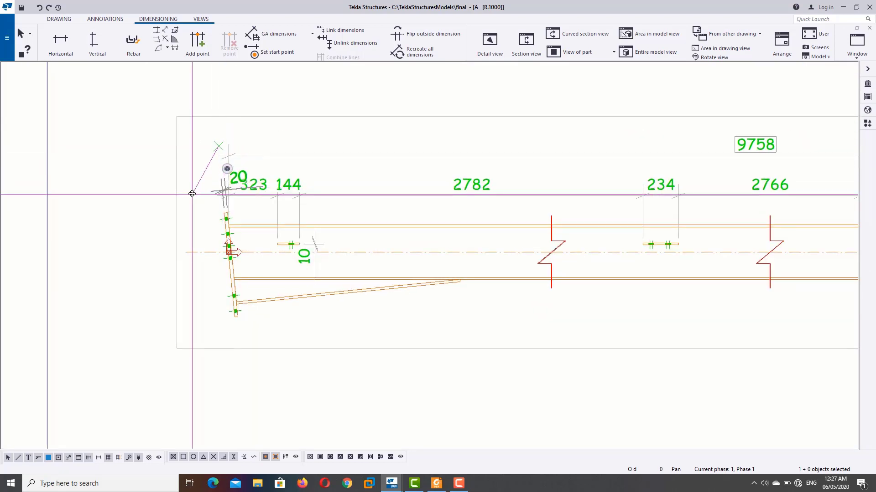
scroll(218, 219, up, 1)
key(Escape)
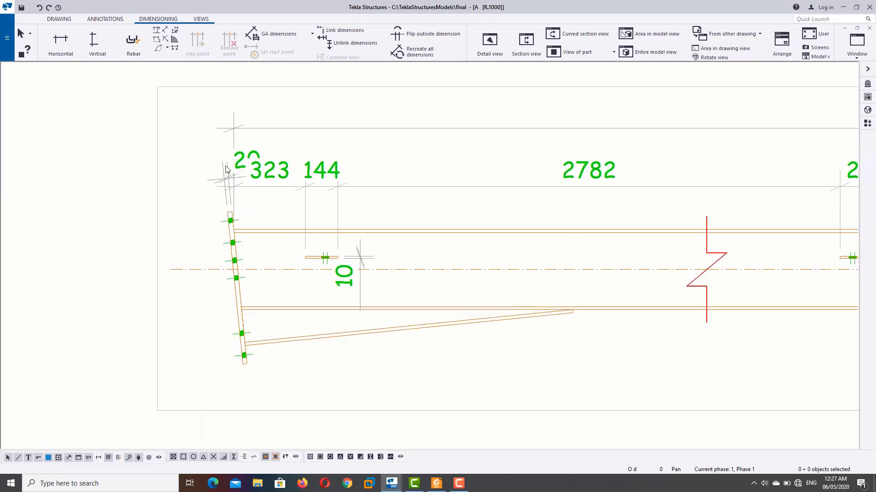
double_click(226, 170)
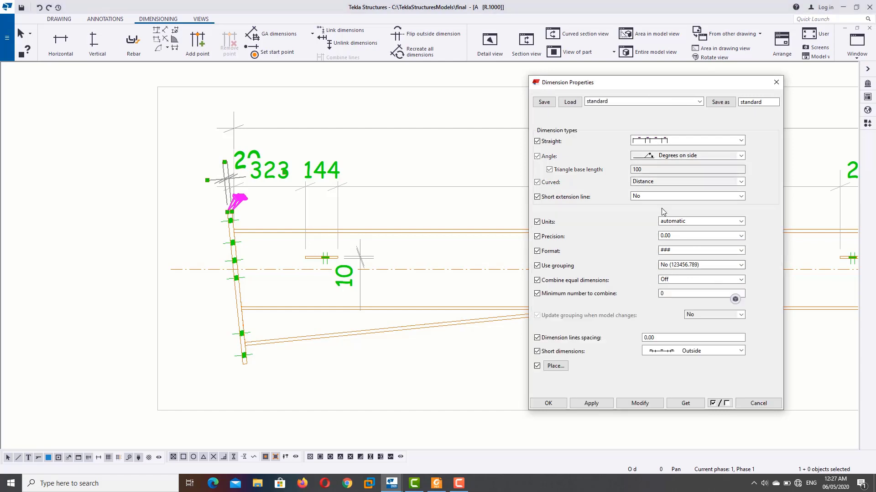
Set the 20 dimension's exaggeration to Specified and drag it above the 323 and 144 values
click(597, 118)
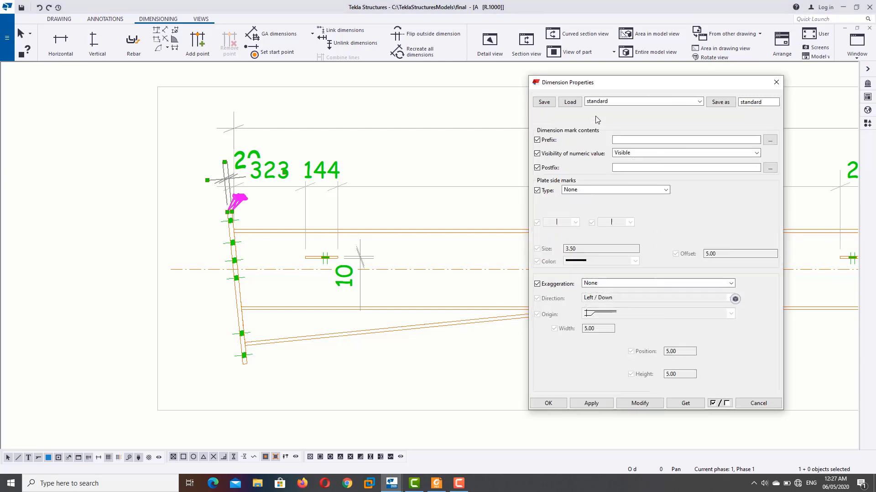
click(641, 289)
click(613, 301)
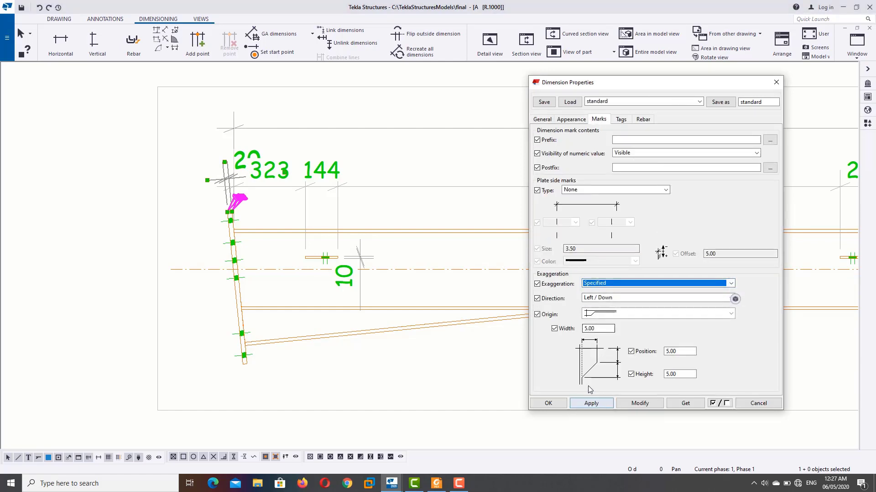
click(631, 405)
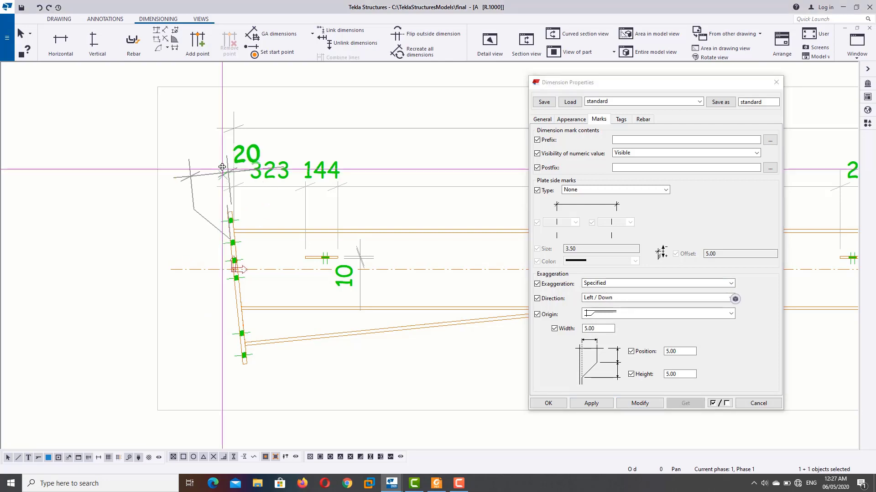
drag(231, 213, 206, 98)
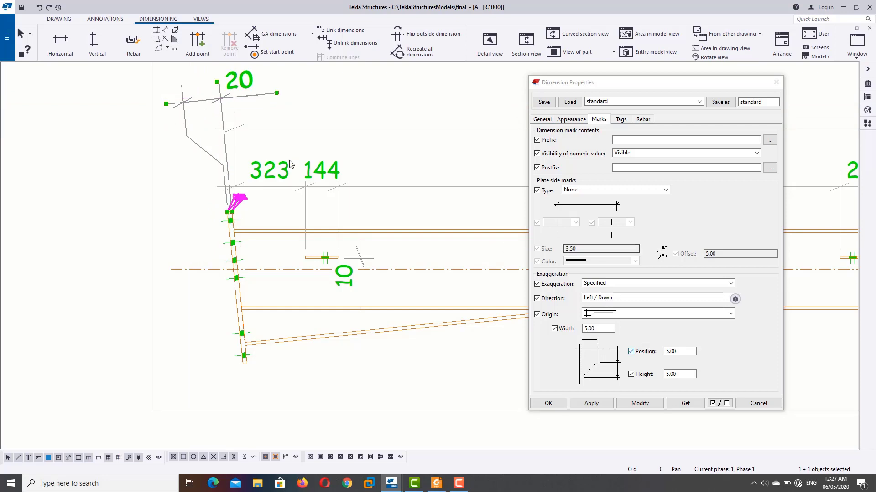
Change the 20 dimension's text height to 1.50
click(579, 119)
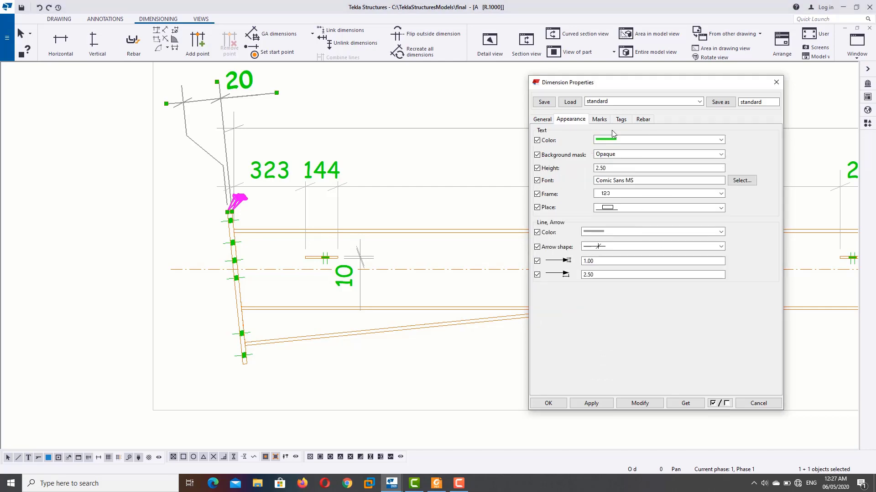
drag(613, 168, 588, 169)
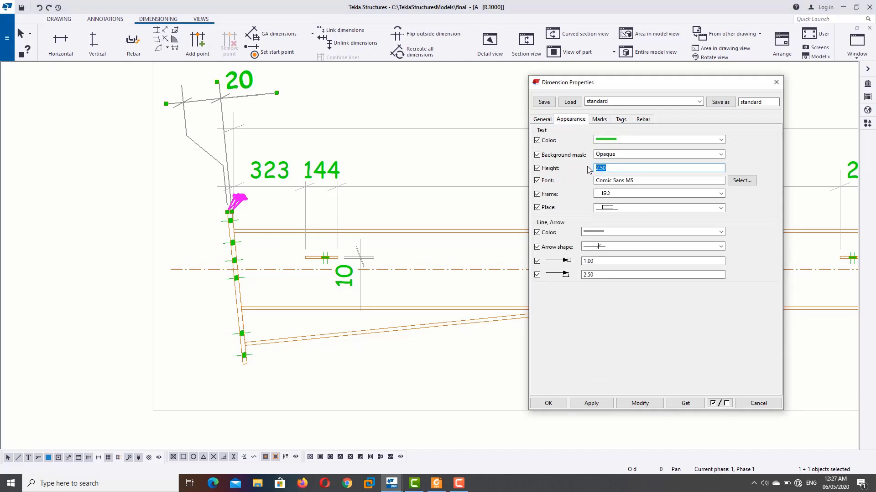
text(15)
click(643, 404)
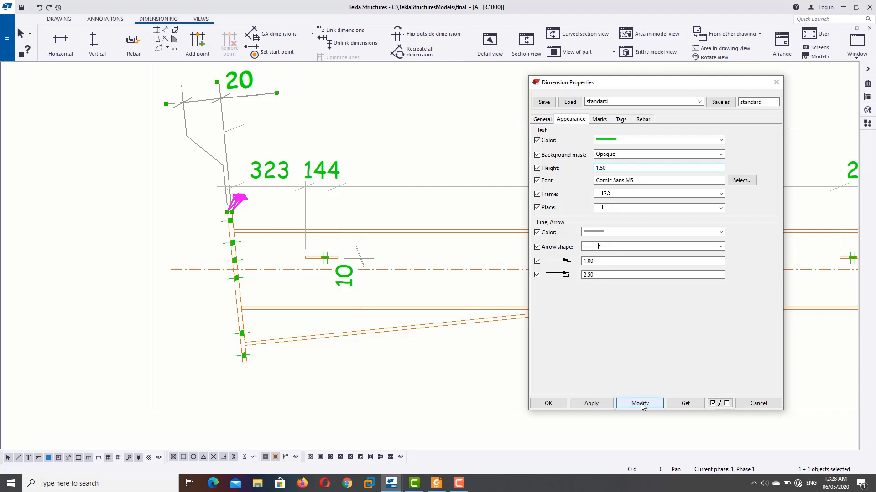
click(179, 180)
click(598, 119)
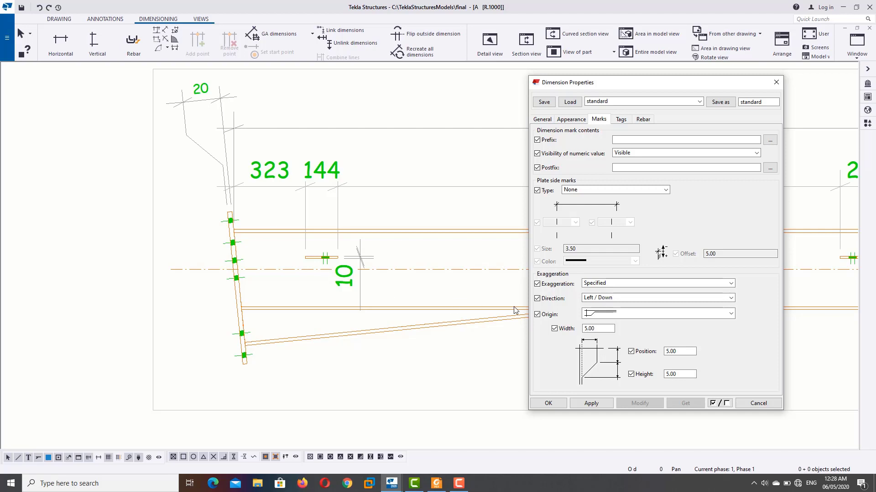
Try Right / Up exaggeration direction on the 20 dimension, then set it to Left / Down
click(617, 298)
click(610, 316)
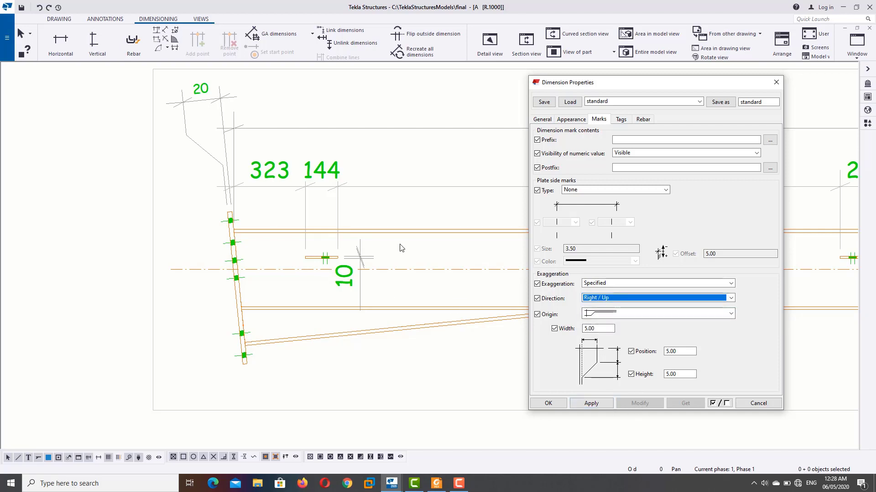
click(202, 94)
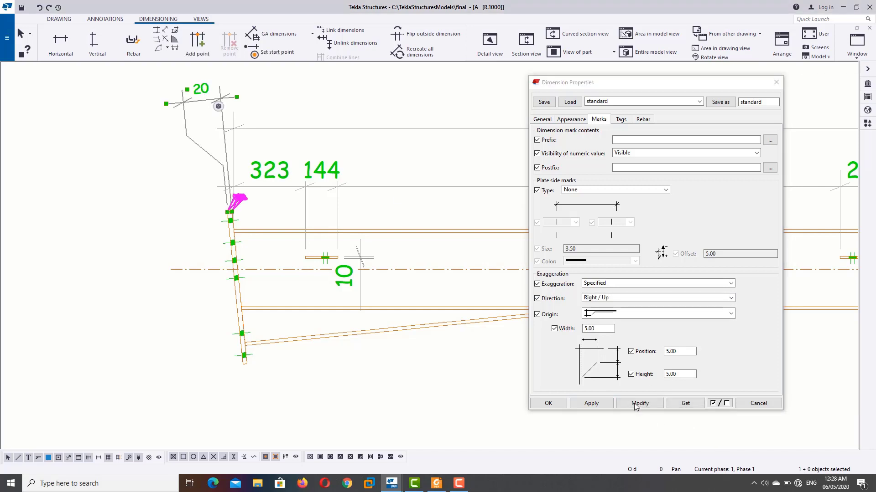
click(639, 404)
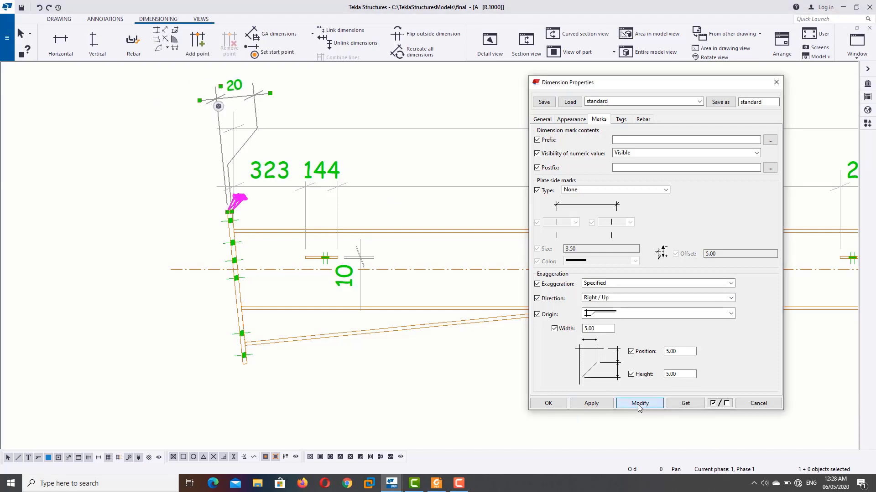
click(607, 299)
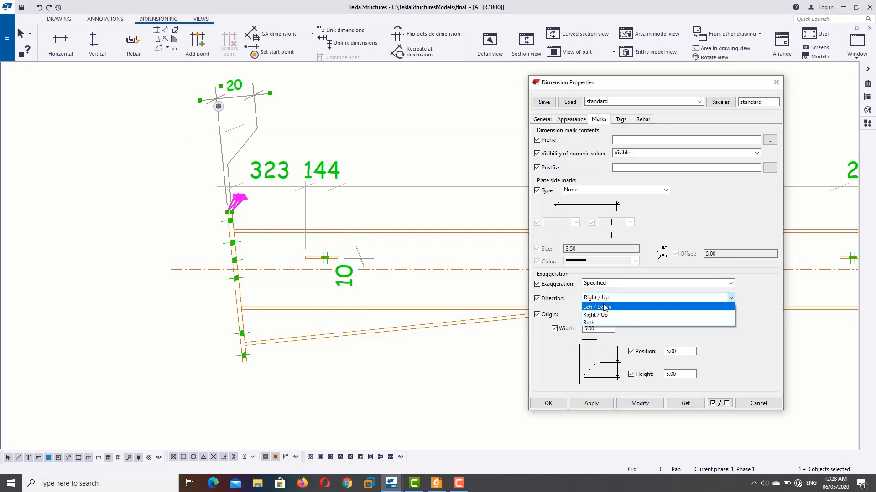
click(597, 307)
click(644, 404)
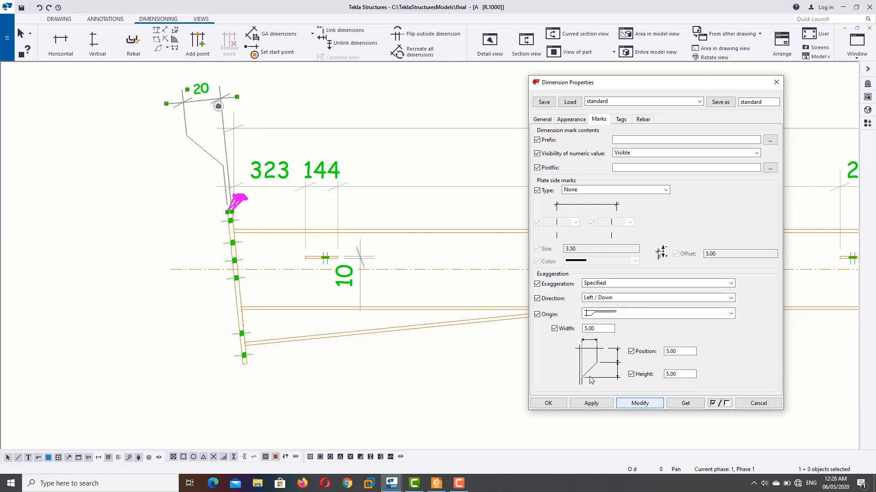
Try a different exaggeration origin, then restore the first origin option
click(600, 319)
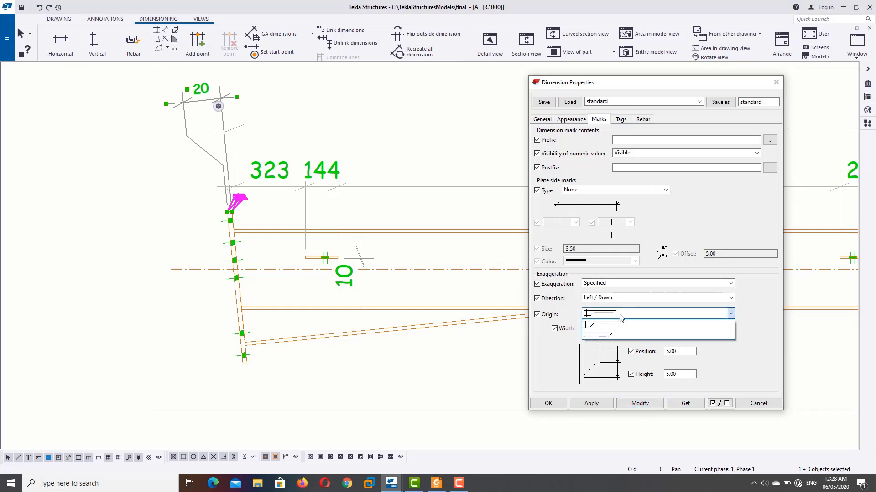
click(619, 332)
click(635, 404)
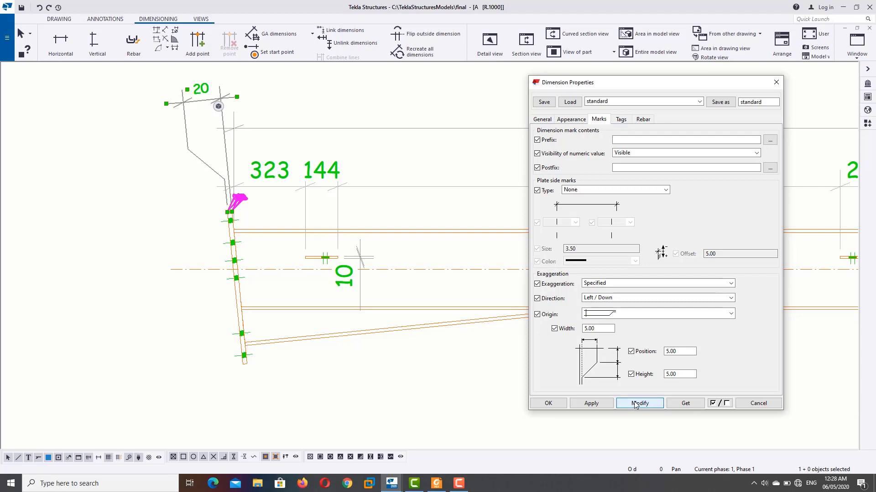
click(619, 316)
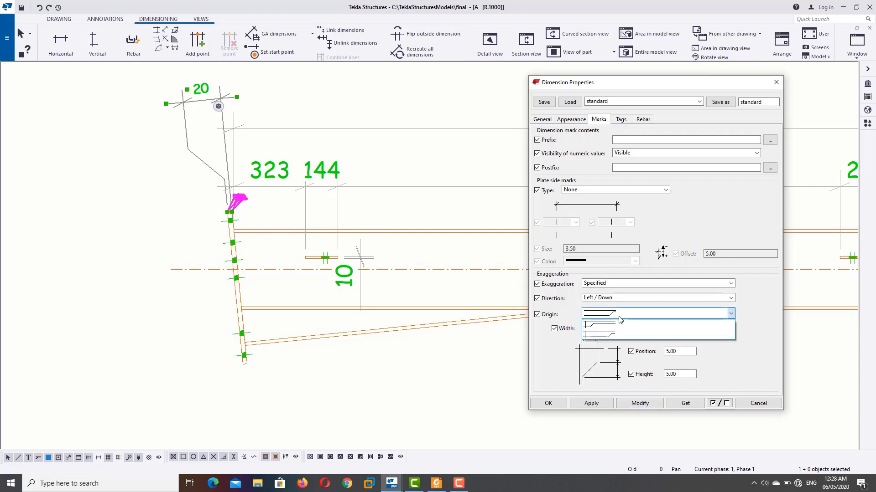
click(620, 327)
click(639, 403)
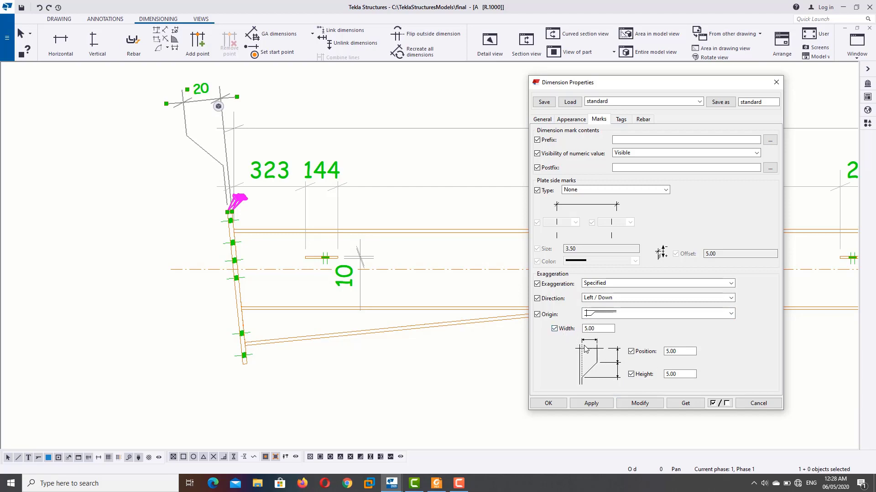
Narrow the 20 dimension's exaggeration width from 5.00 to 3.00
drag(611, 328, 578, 333)
text(3)
click(639, 403)
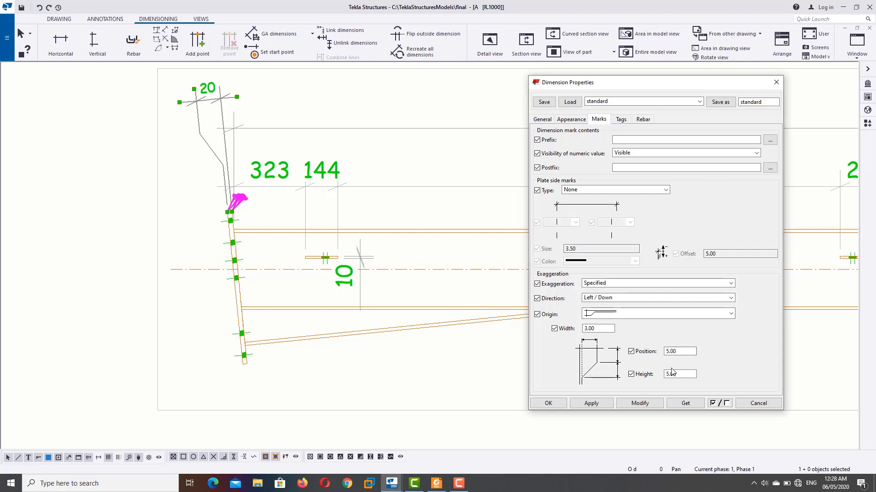
double_click(693, 350)
click(281, 96)
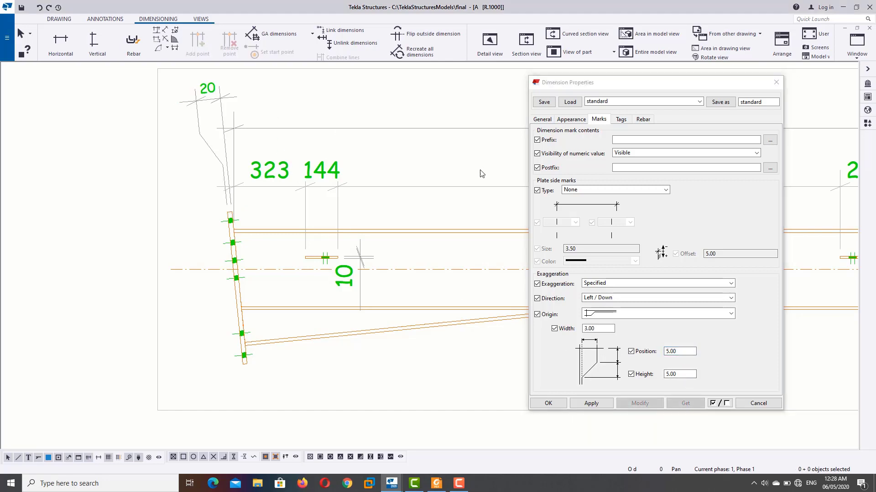
scroll(484, 192, down, 2)
middle_drag(416, 191, 315, 191)
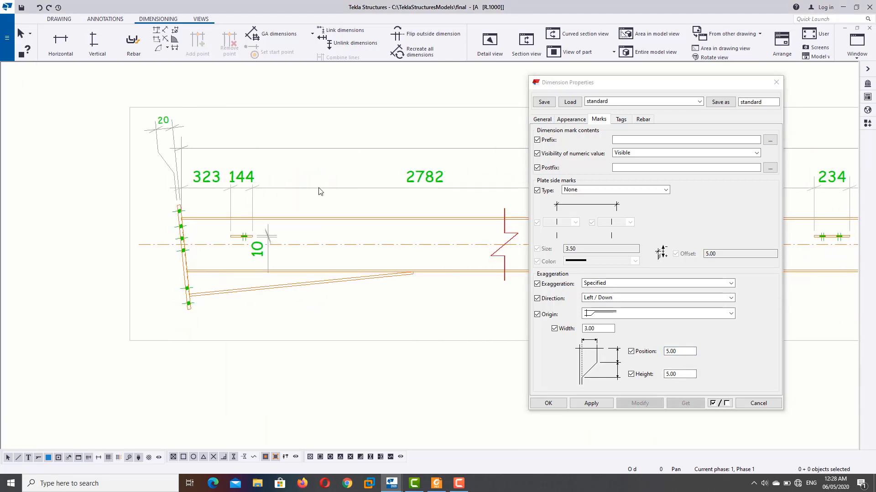
Bring the overall 9758 dimension into view and select it with its tag settings shown
scroll(320, 192, down, 1)
scroll(321, 190, down, 1)
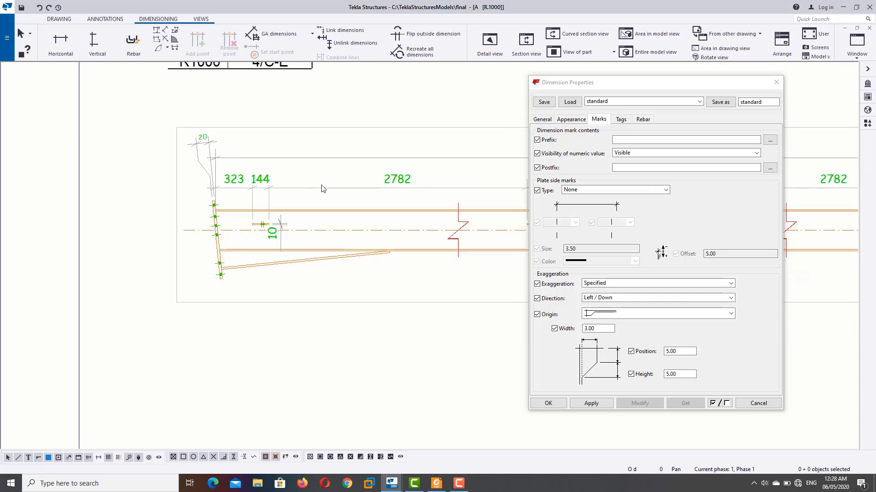
middle_drag(326, 179, 283, 185)
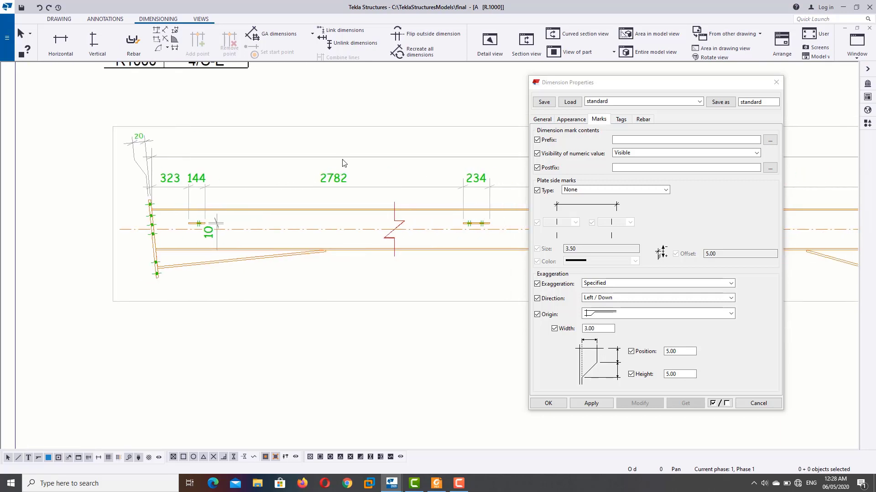
click(621, 120)
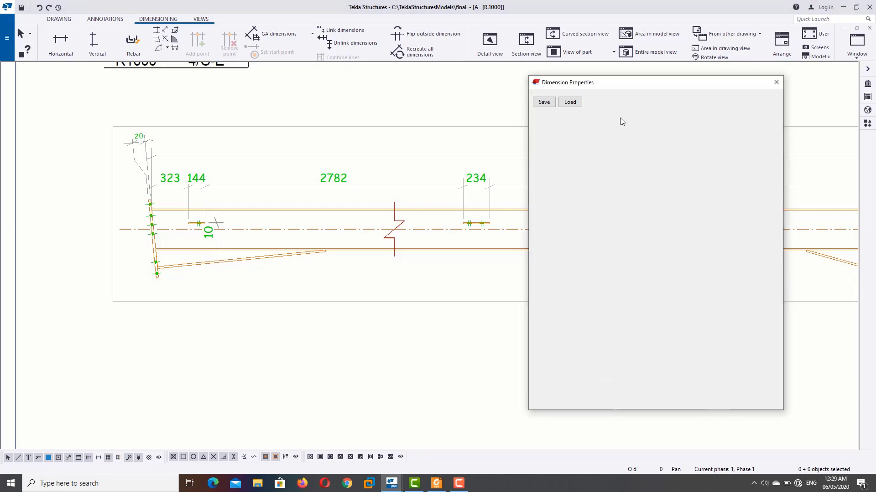
scroll(353, 173, down, 3)
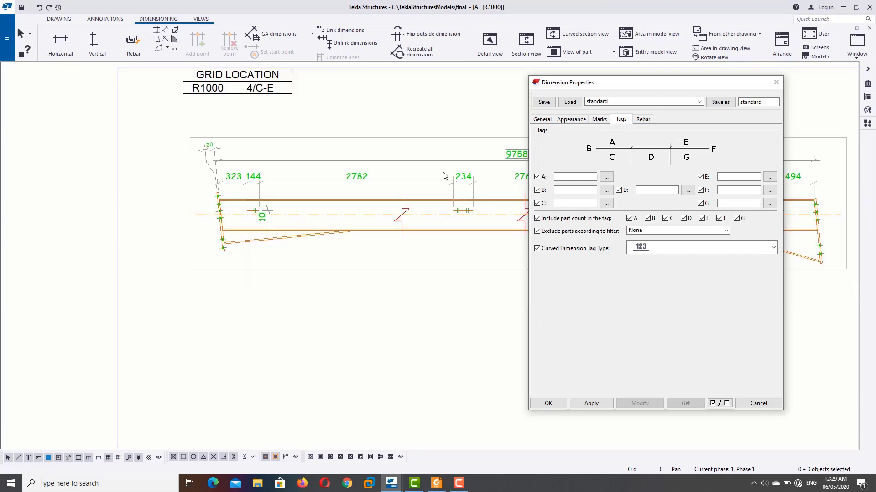
scroll(274, 172, up, 3)
click(274, 173)
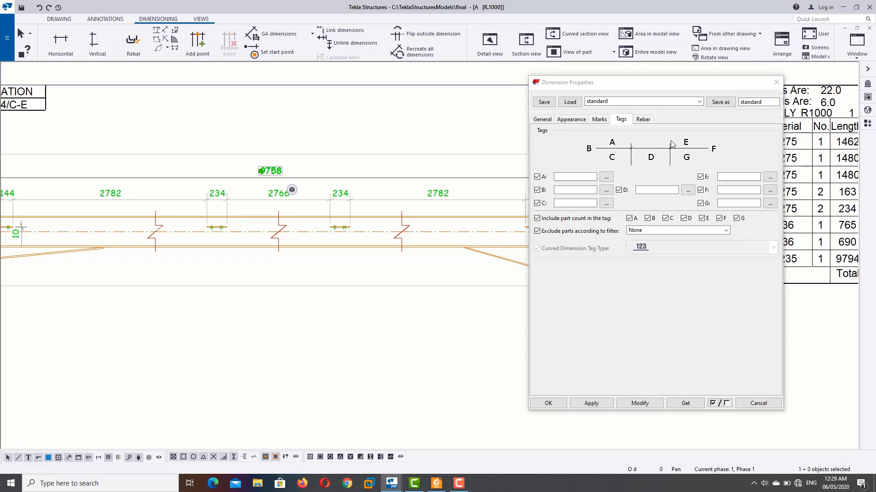
Enter 'traning' in tag field A and apply it to the 9758 dimension
click(565, 180)
click(566, 178)
text(traning)
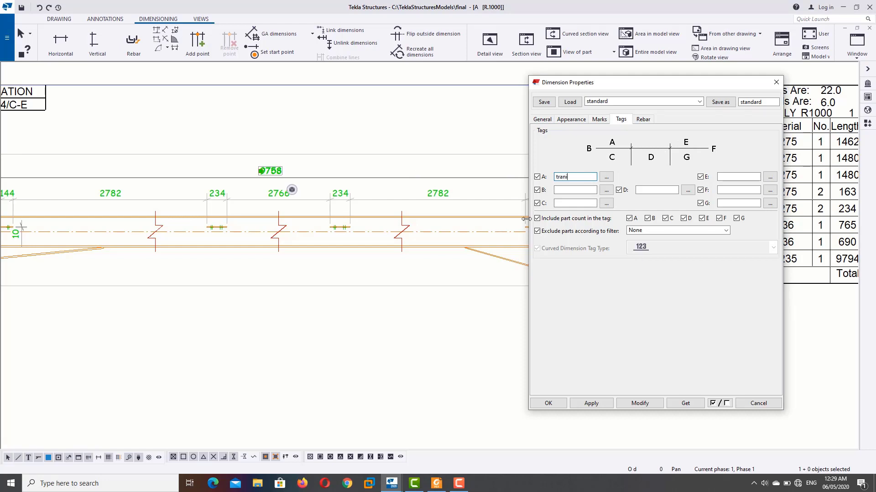
click(640, 404)
scroll(271, 176, up, 2)
scroll(269, 174, up, 1)
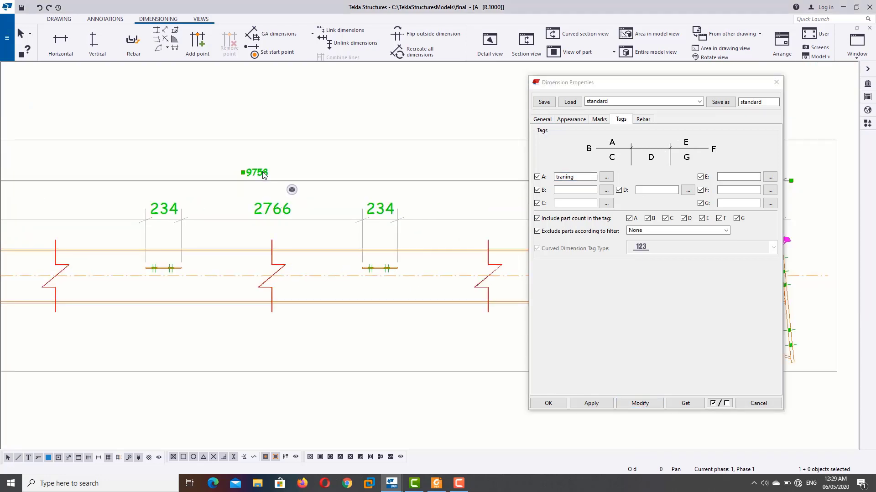
Give the 9758 dimension text a 2.50 height and a boxed frame
click(572, 120)
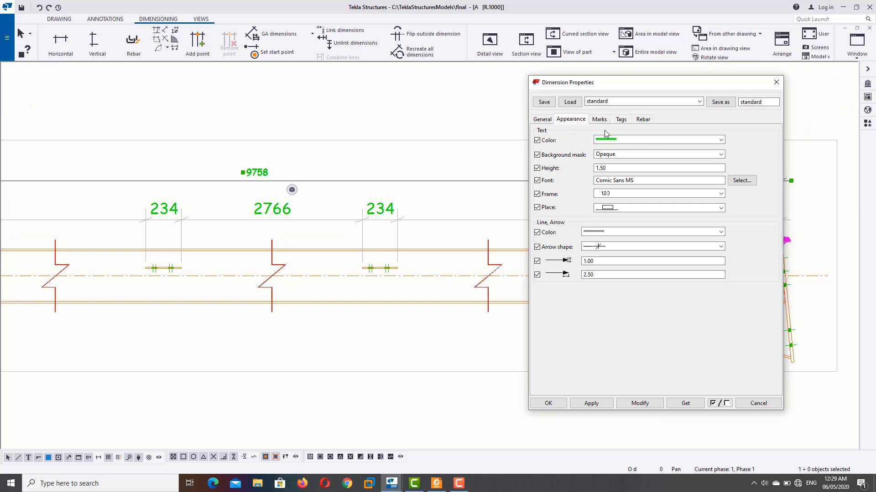
double_click(601, 168)
text(2.5)
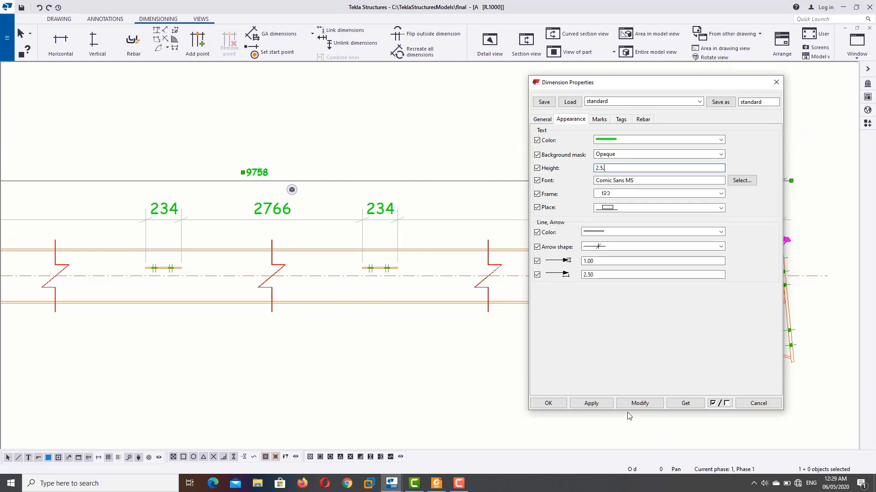
click(640, 403)
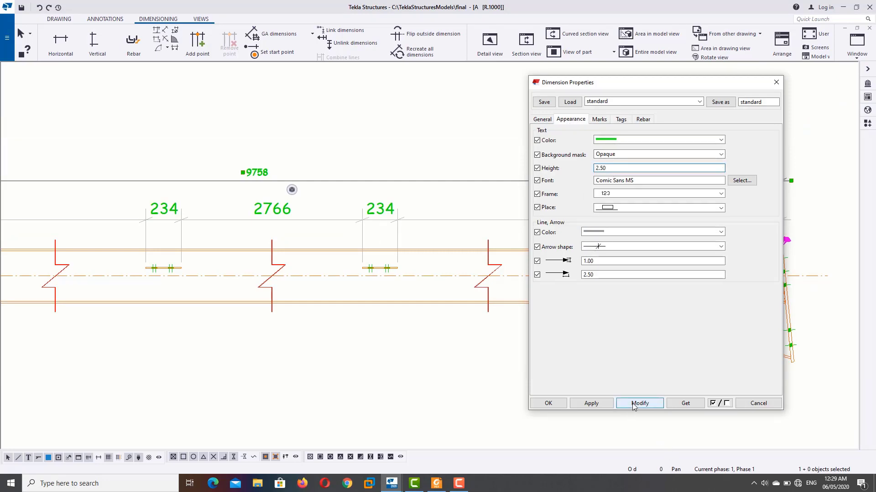
click(614, 196)
click(611, 219)
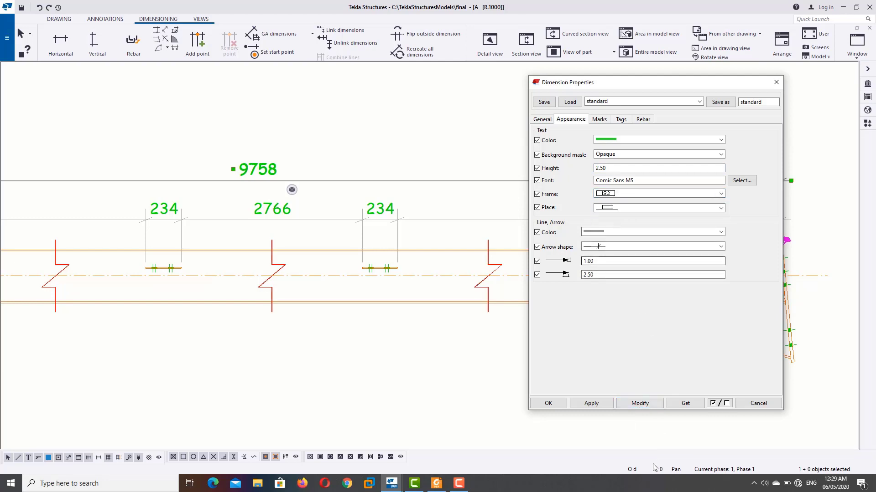
click(640, 404)
click(622, 119)
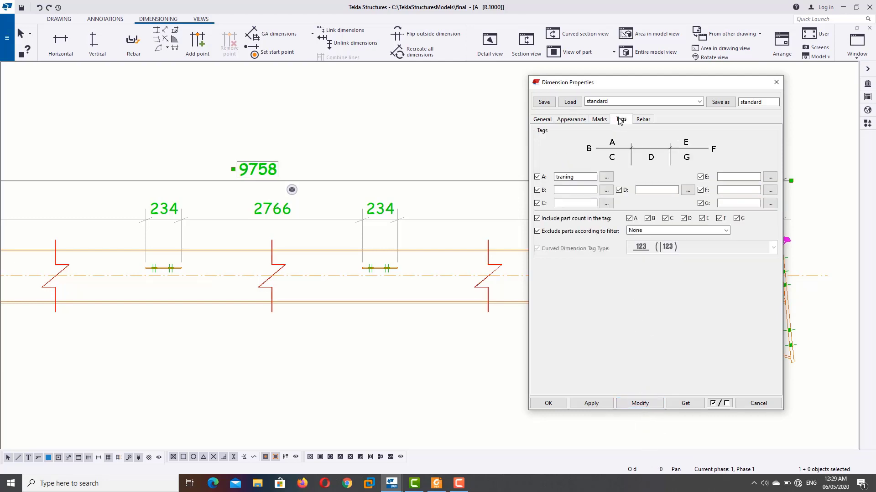
scroll(167, 165, down, 5)
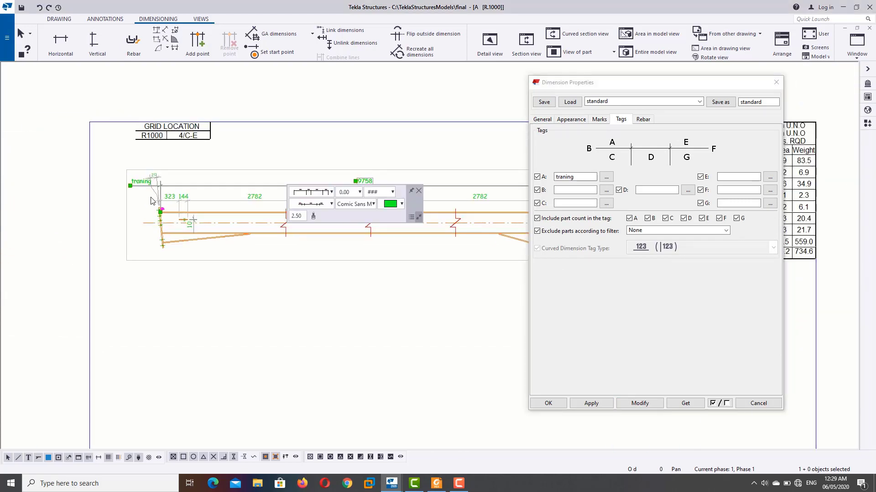
Move the 'traning' tag text from field A to field B and update the dimension
scroll(114, 178, up, 3)
scroll(114, 178, up, 3)
scroll(214, 200, down, 2)
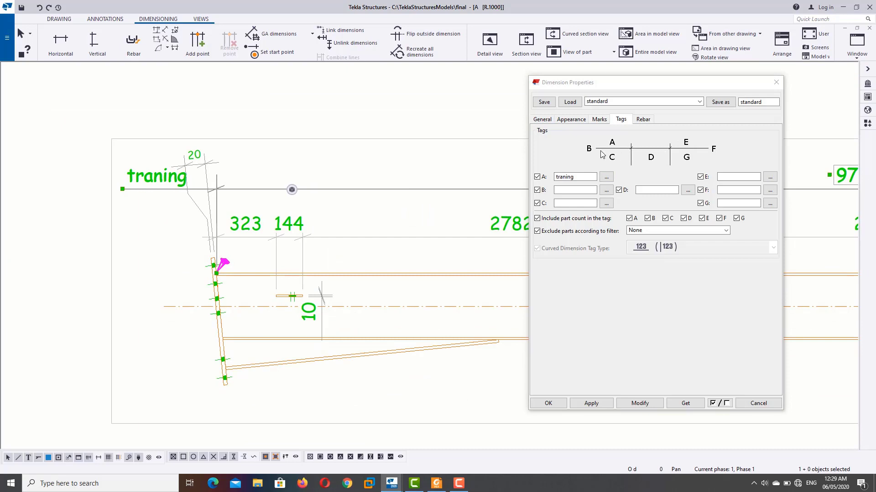
double_click(582, 178)
right_click(568, 178)
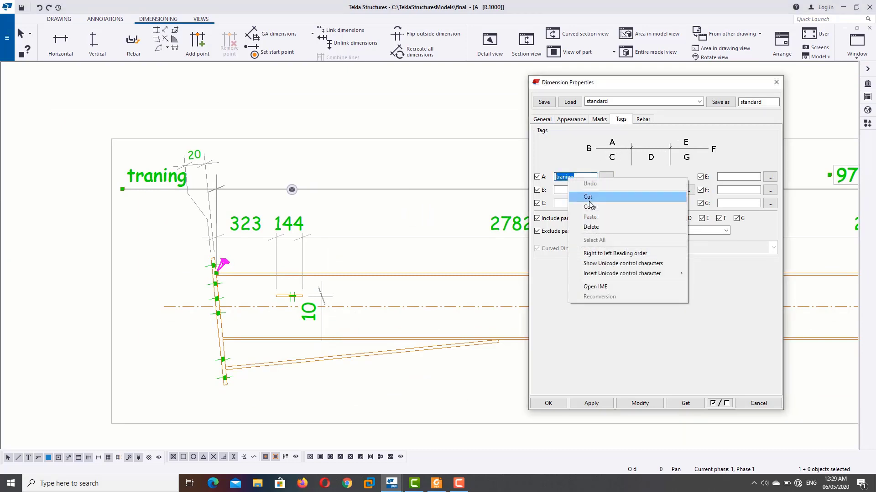
click(591, 207)
click(579, 192)
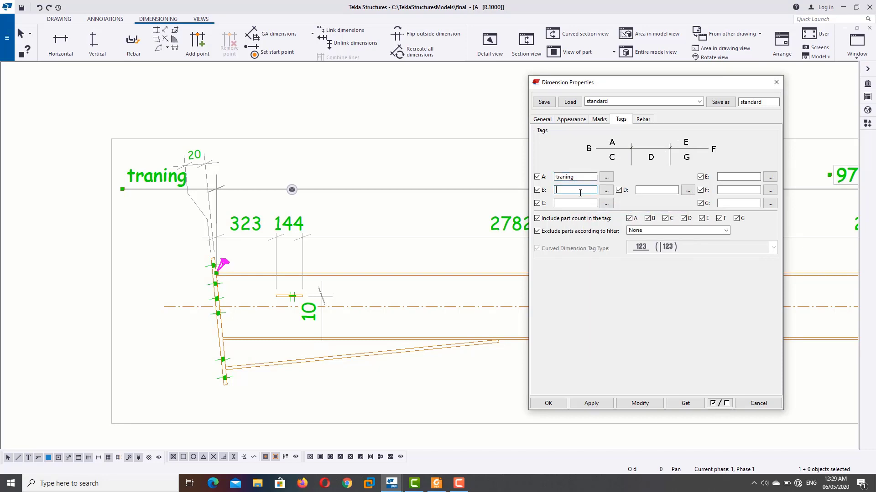
right_click(579, 192)
click(601, 231)
double_click(566, 177)
key(Delete)
click(643, 408)
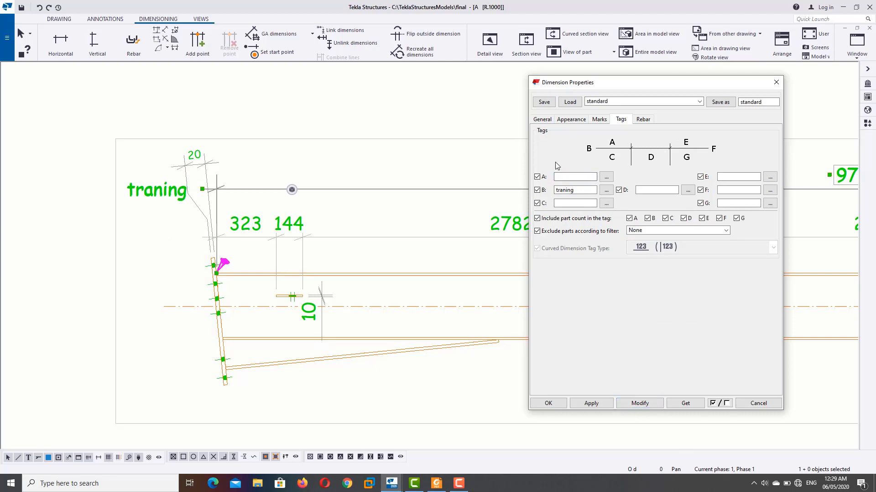
Copy 'traning' into tag field F so it shows at both dimension ends
double_click(570, 190)
click(579, 190)
double_click(578, 191)
right_click(567, 189)
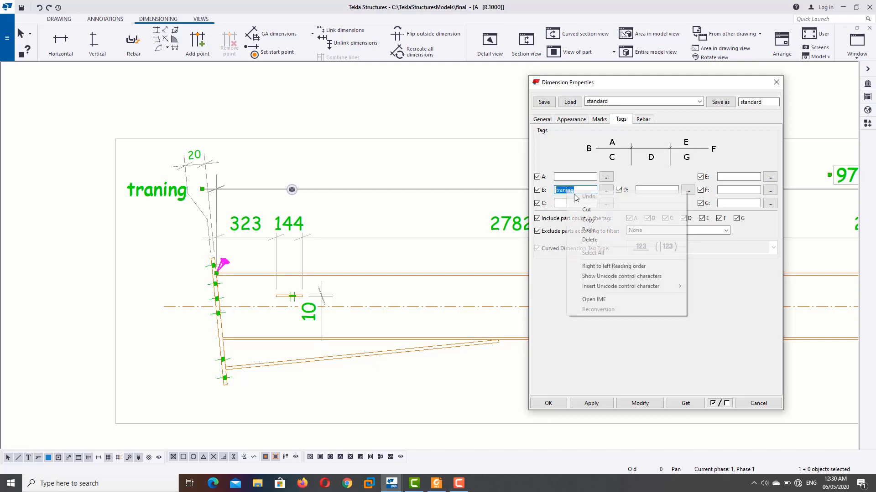
click(584, 219)
click(725, 191)
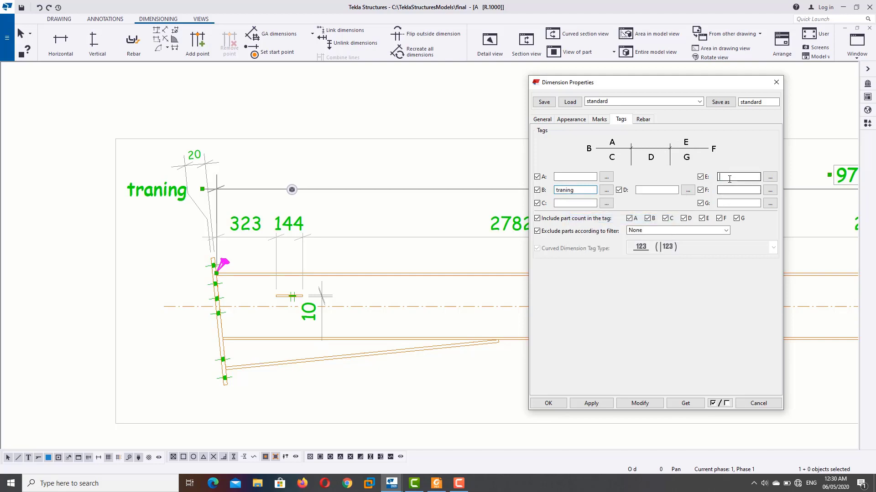
right_click(729, 188)
click(726, 190)
right_click(726, 190)
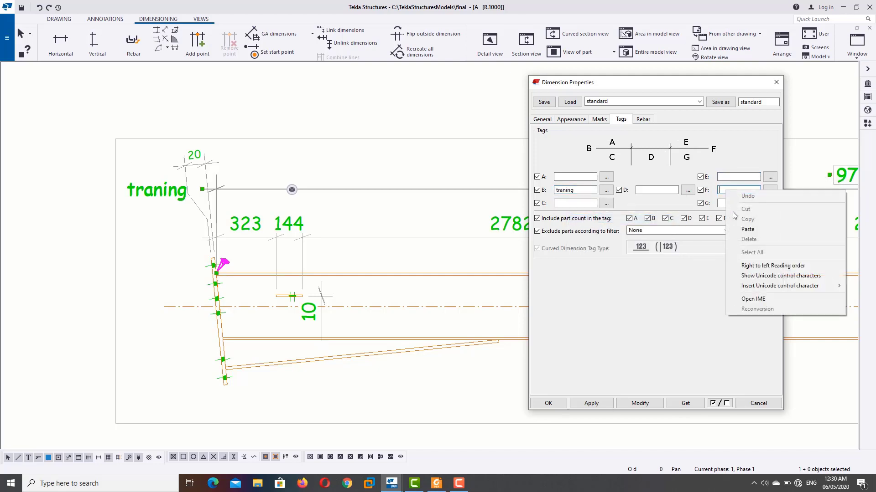
click(770, 230)
click(644, 402)
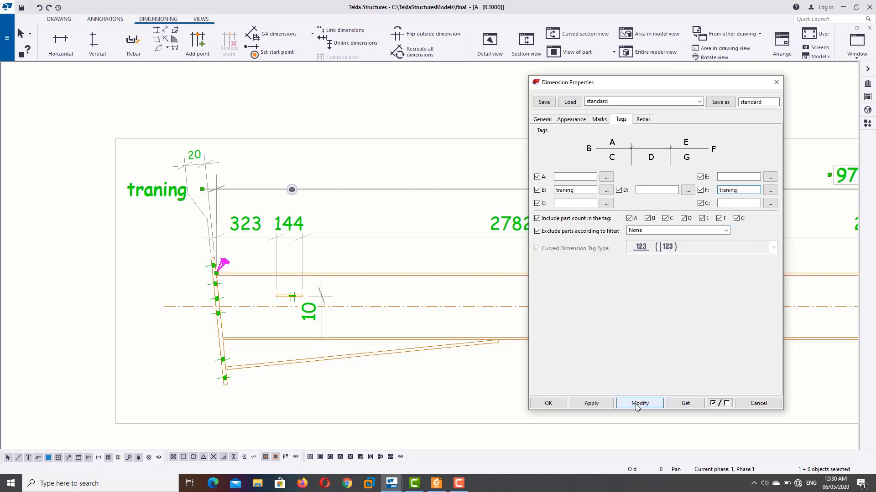
Clear the 'traning' text from tag fields F and B
scroll(108, 199, down, 3)
scroll(365, 196, down, 1)
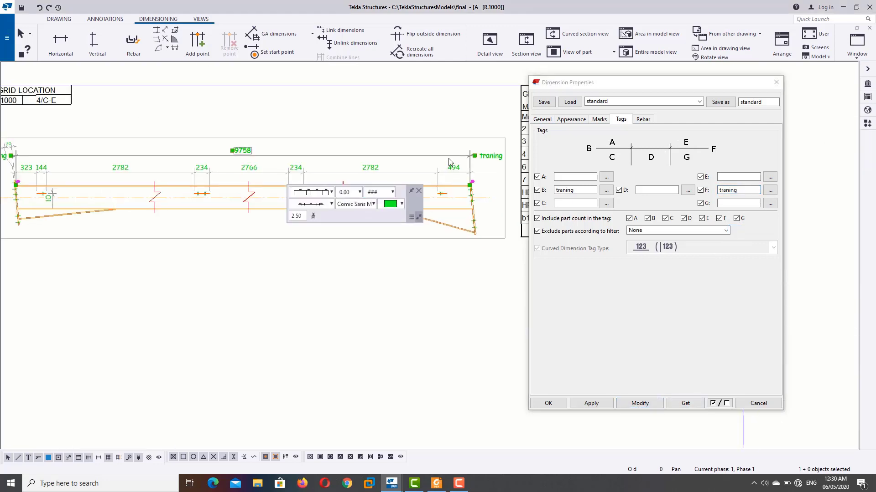
scroll(364, 196, up, 1)
scroll(364, 196, down, 1)
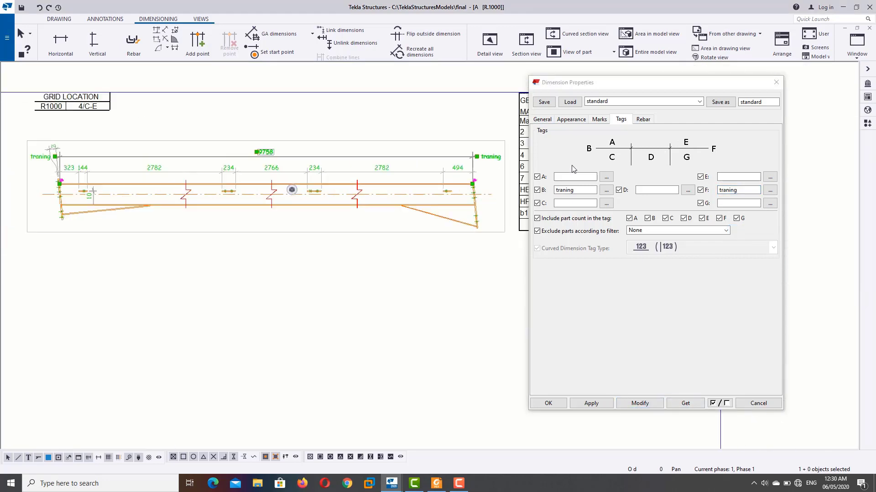
double_click(754, 189)
key(BackSpace)
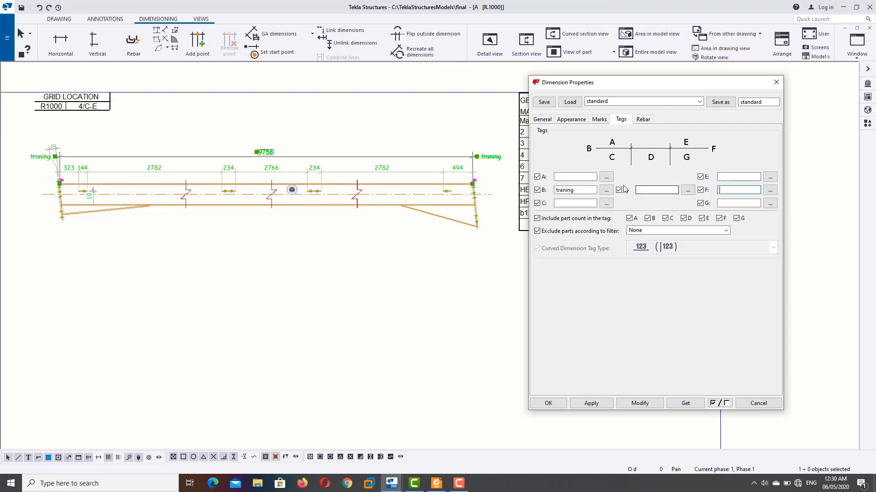
double_click(568, 190)
key(BackSpace)
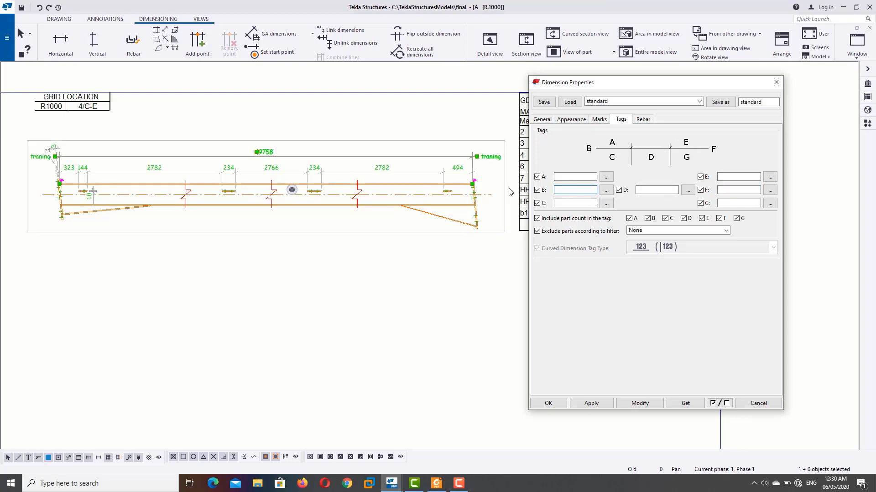
Add Profile to the upper-left tag mark so IPE360 labels the dimension's left end
click(607, 181)
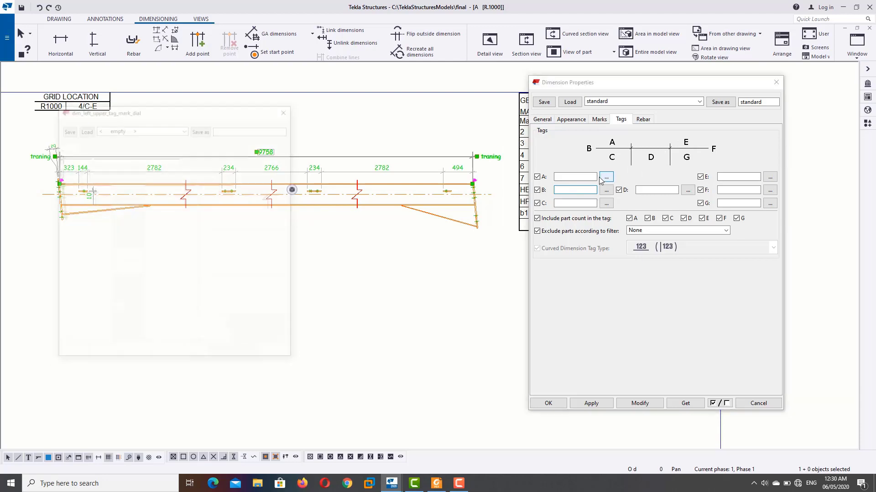
drag(154, 112, 341, 102)
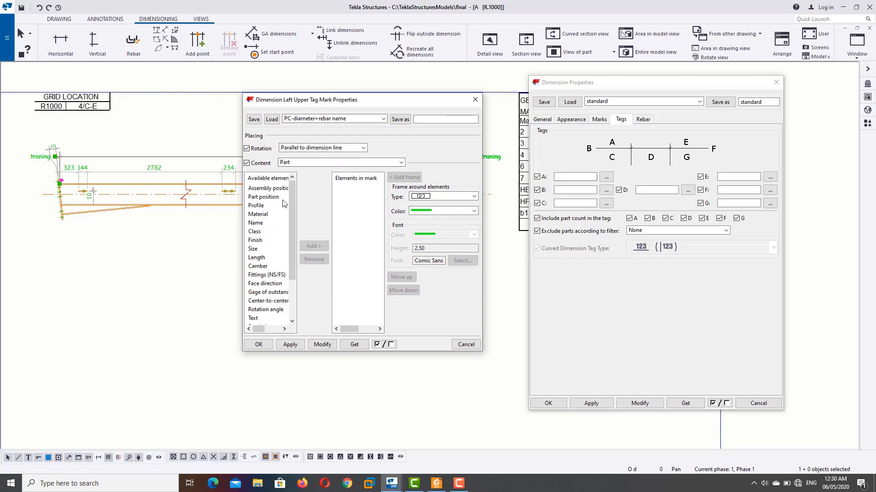
click(269, 188)
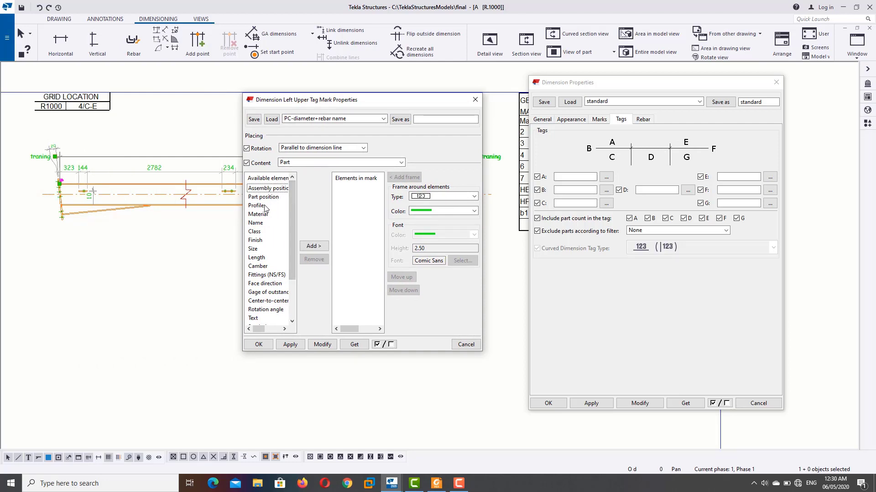
click(268, 199)
click(267, 209)
click(322, 247)
click(290, 344)
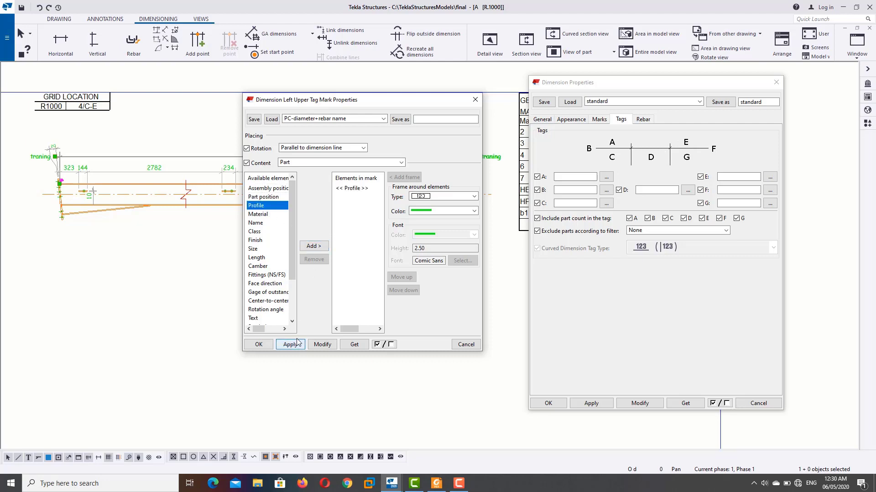
click(322, 345)
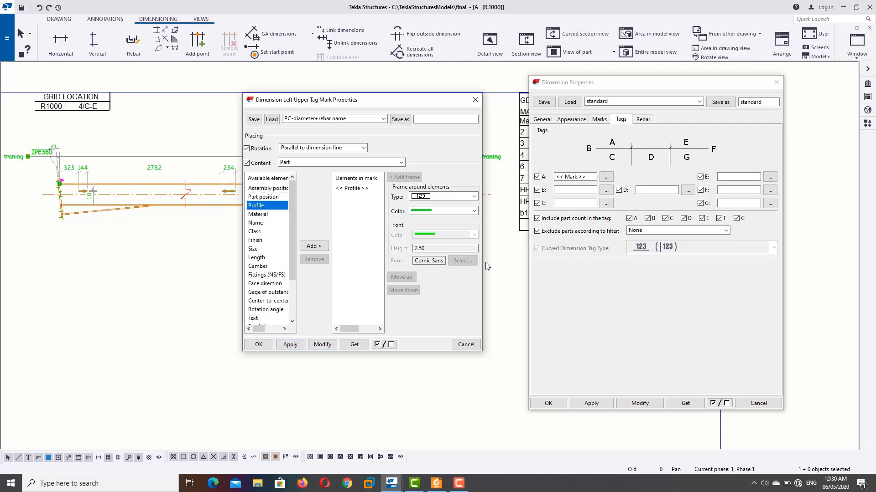
click(476, 99)
Pan and zoom the drawing to check the IPE360 label
middle_drag(176, 254, 283, 248)
scroll(283, 247, down, 1)
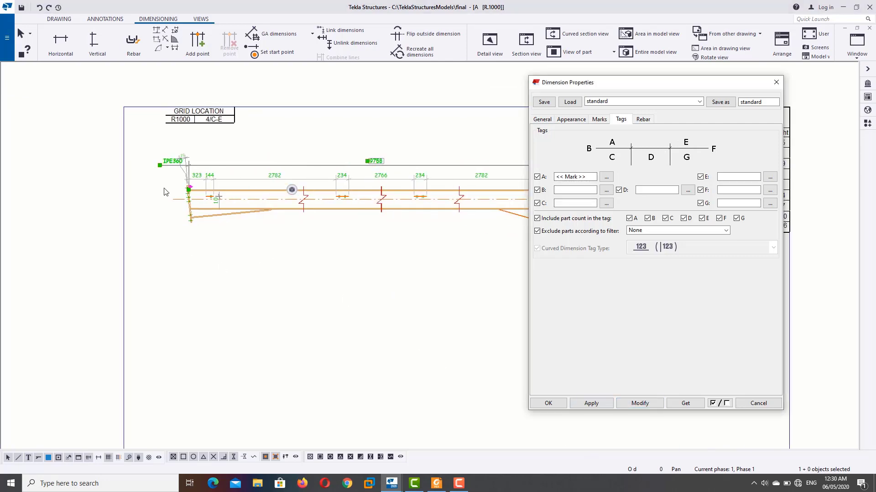
scroll(165, 190, up, 2)
scroll(159, 162, up, 2)
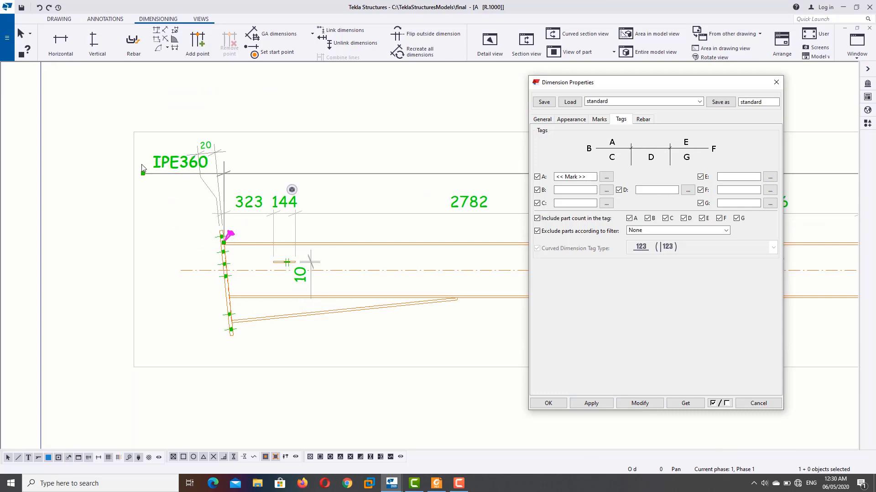
click(143, 175)
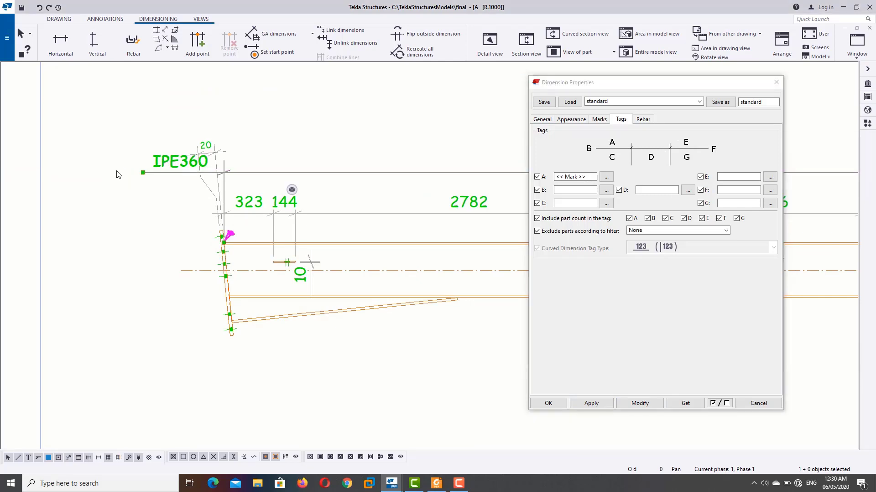
scroll(329, 283, down, 1)
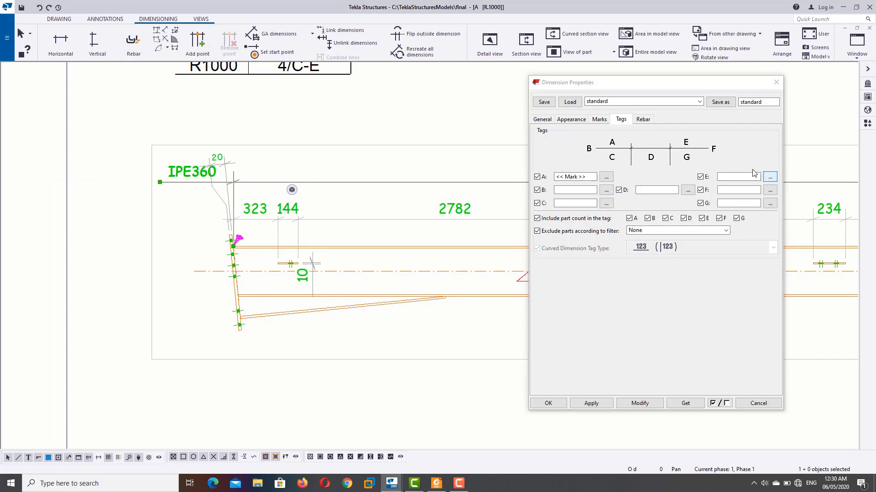
Add Name to the middle-left tag mark so RAFTER labels the dimension
click(606, 190)
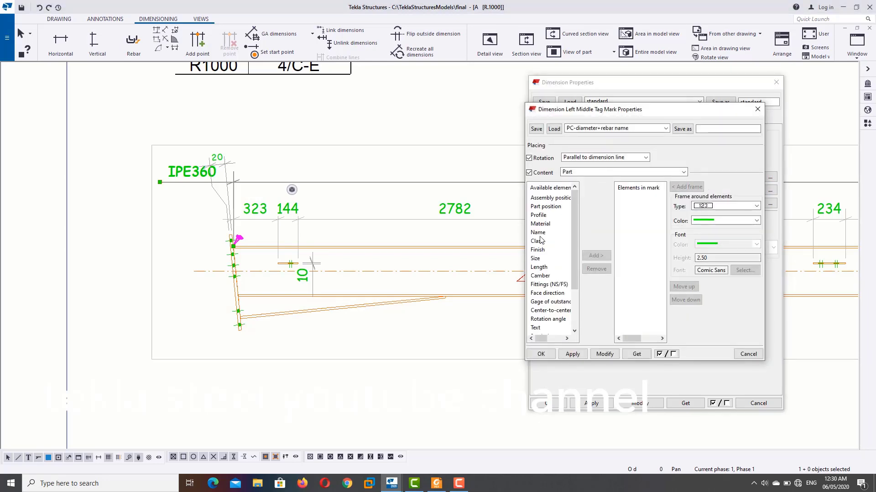
click(538, 233)
click(595, 255)
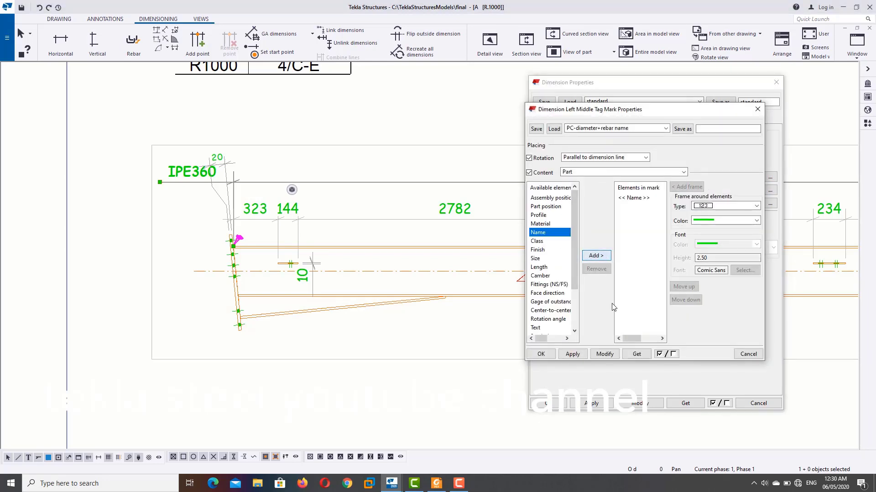
click(609, 358)
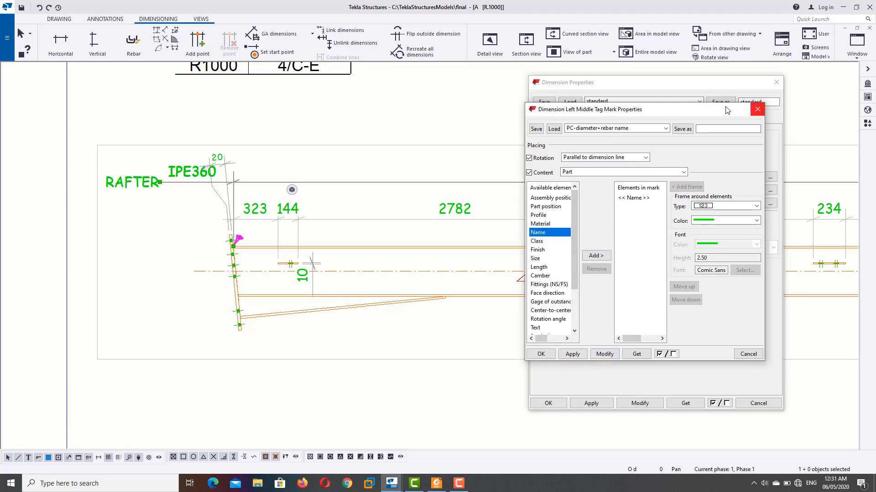
drag(727, 110, 507, 169)
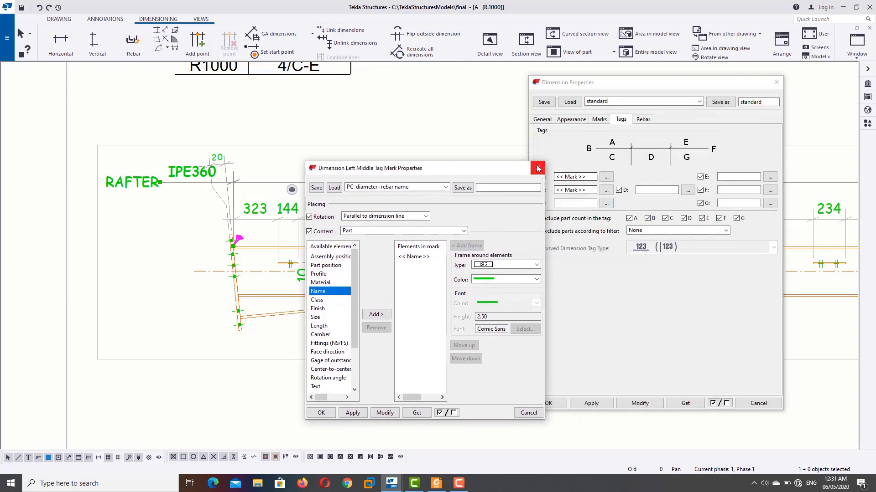
click(537, 168)
Add Material to the lower-left tag mark so S235 appears beside IPE360
click(606, 204)
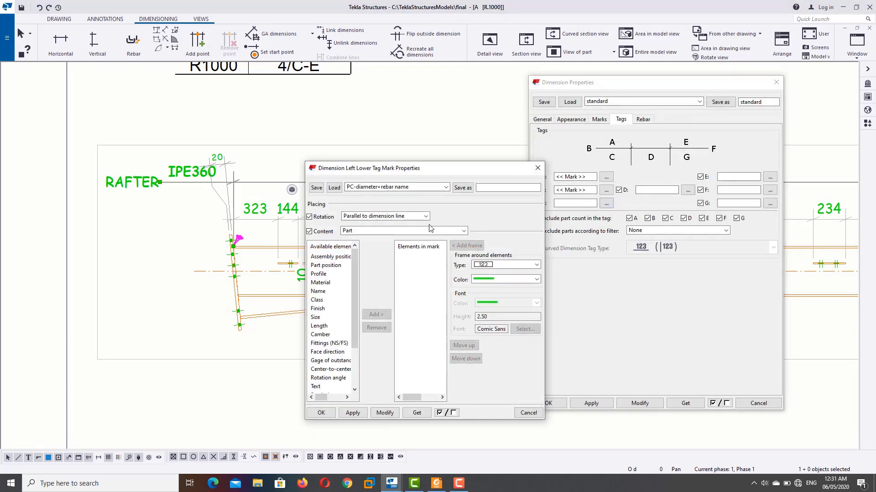
click(320, 283)
click(376, 314)
click(385, 413)
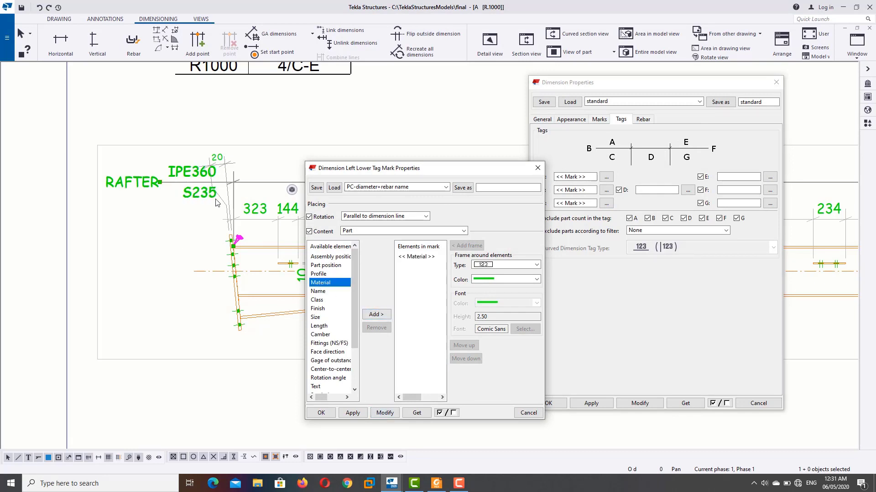
click(537, 168)
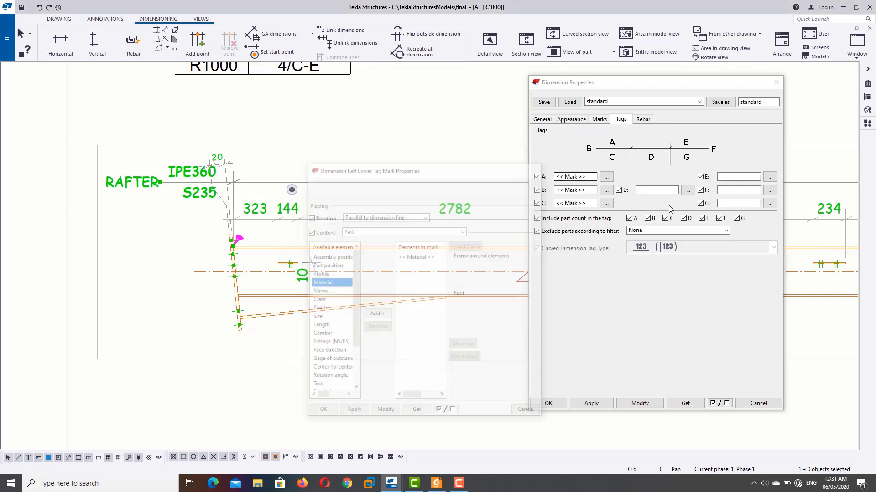
Delete the '<< Mark >>' content from tags B, C and A and accept the dimension properties
click(590, 192)
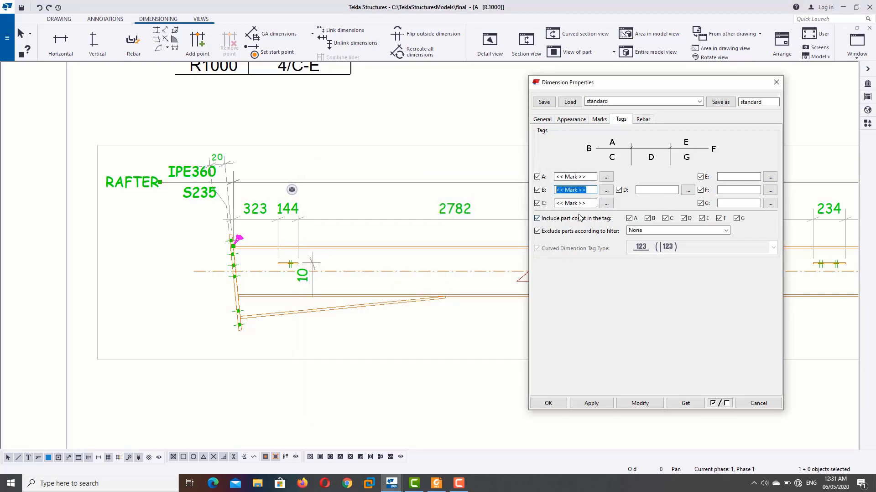
key(Delete)
click(576, 203)
key(Delete)
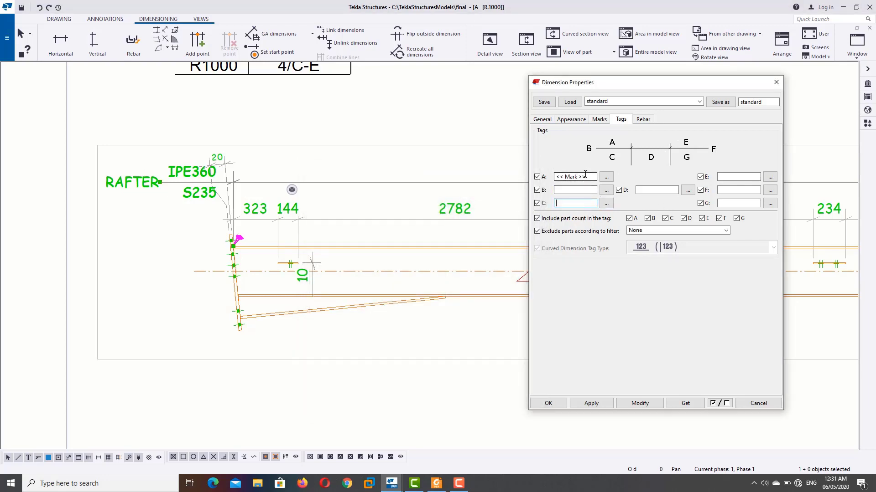
click(573, 177)
key(Delete)
click(643, 119)
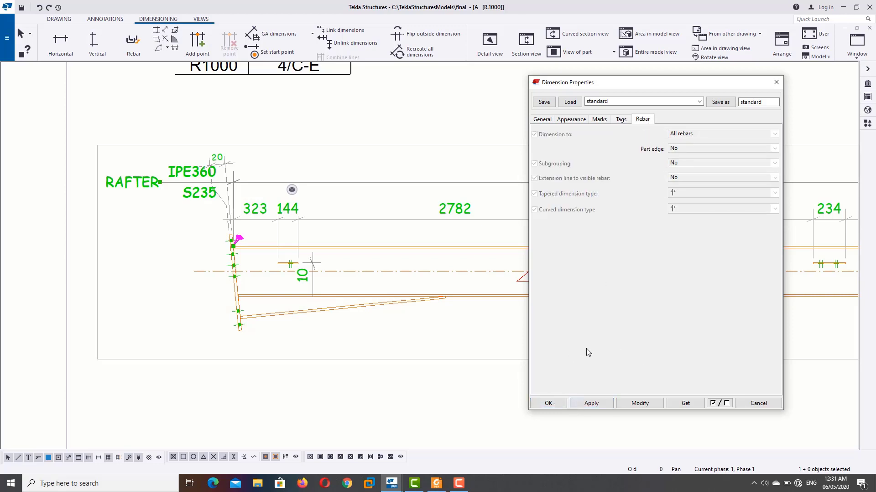
click(547, 404)
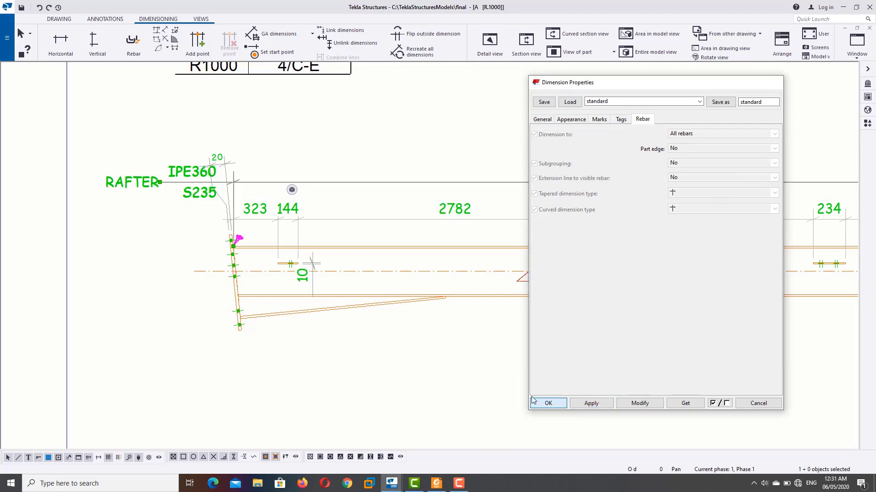
Deselect, scroll the drawing, and select the beam's main dimension line
click(423, 328)
scroll(446, 323, down, 2)
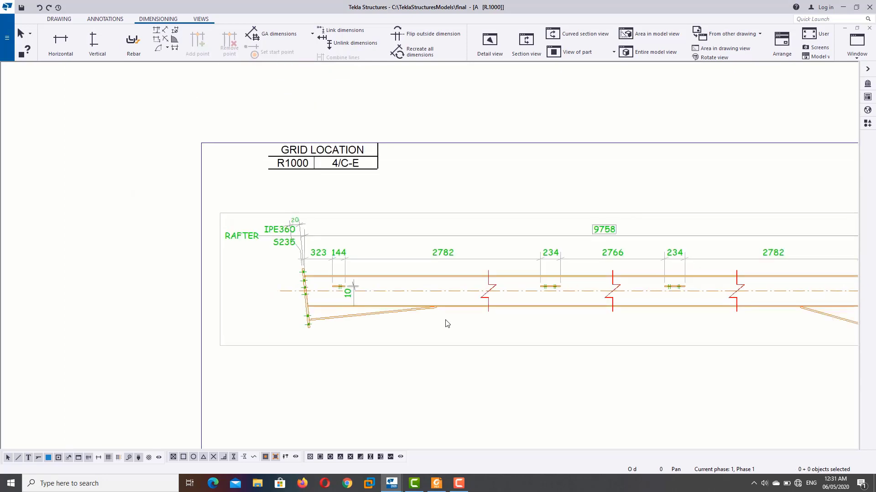
scroll(513, 327, down, 1)
scroll(422, 308, down, 1)
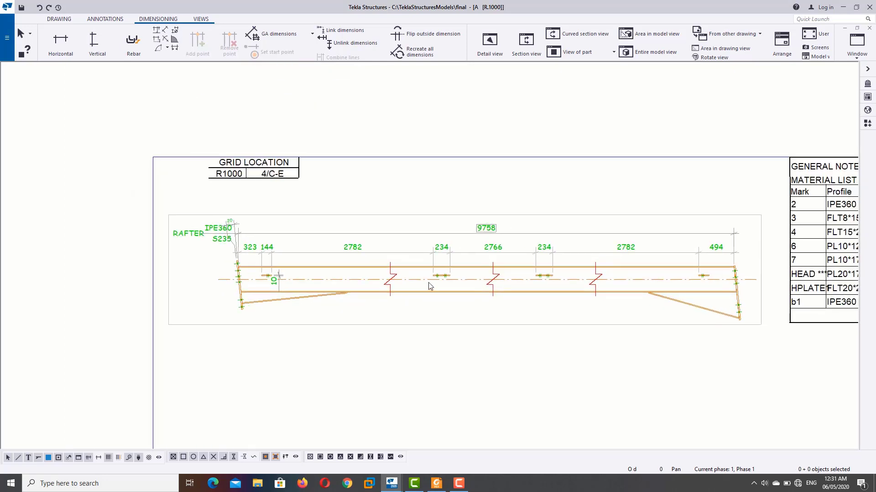
scroll(332, 299, up, 1)
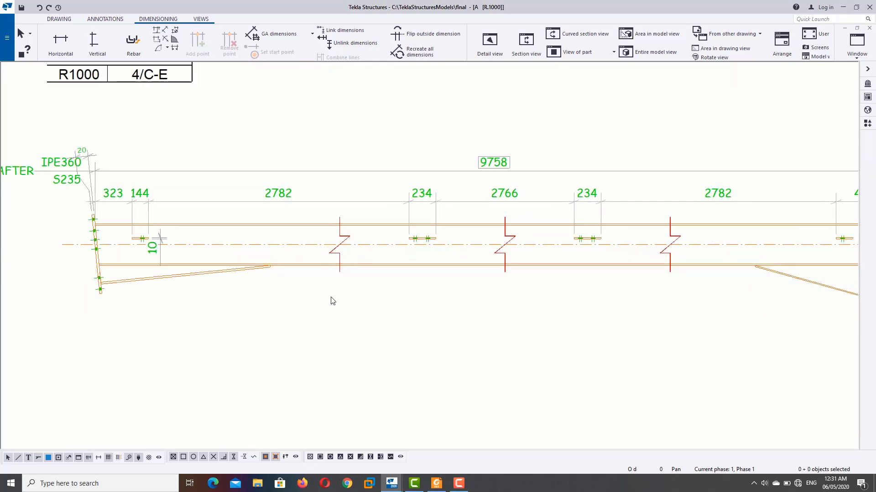
scroll(296, 228, up, 2)
scroll(191, 202, up, 1)
scroll(191, 202, down, 2)
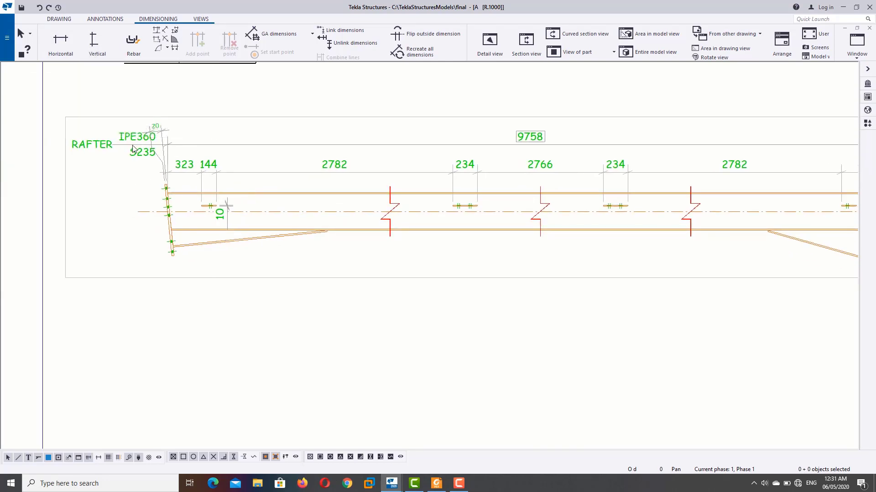
scroll(132, 145, up, 2)
click(136, 158)
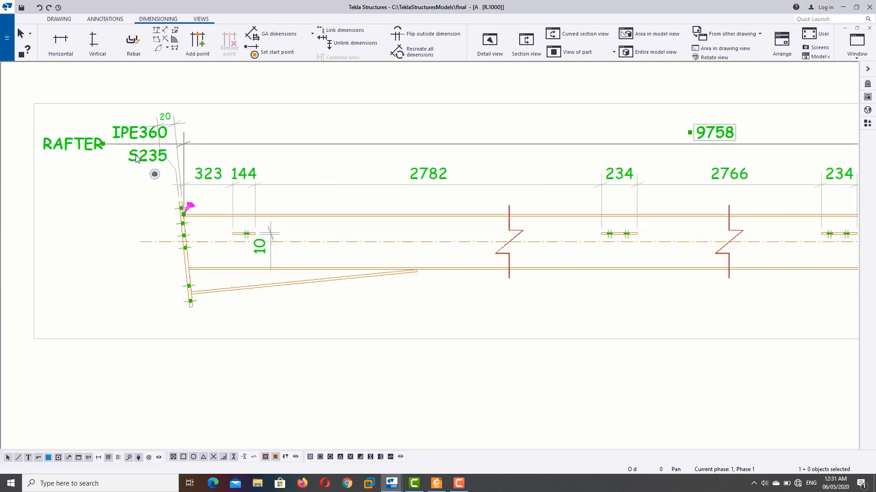
Empty the tag fields of the 9758 dimension's properties, apply the change, and close
double_click(217, 176)
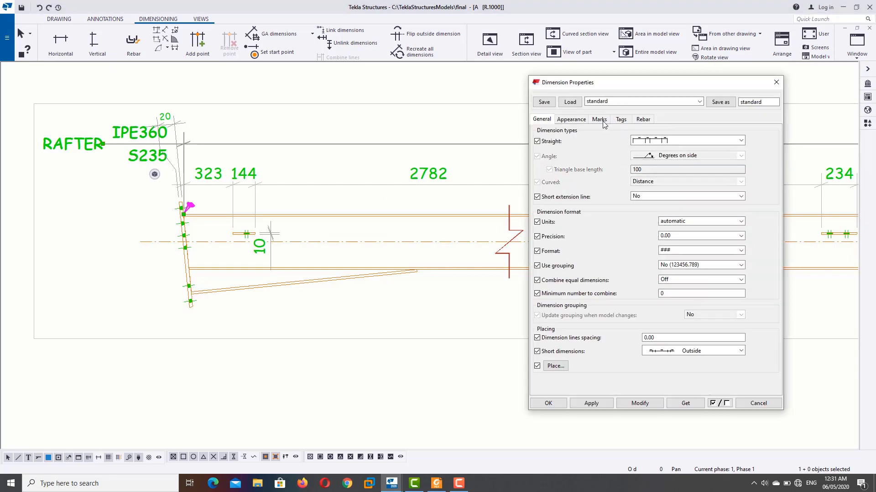
click(602, 121)
click(620, 119)
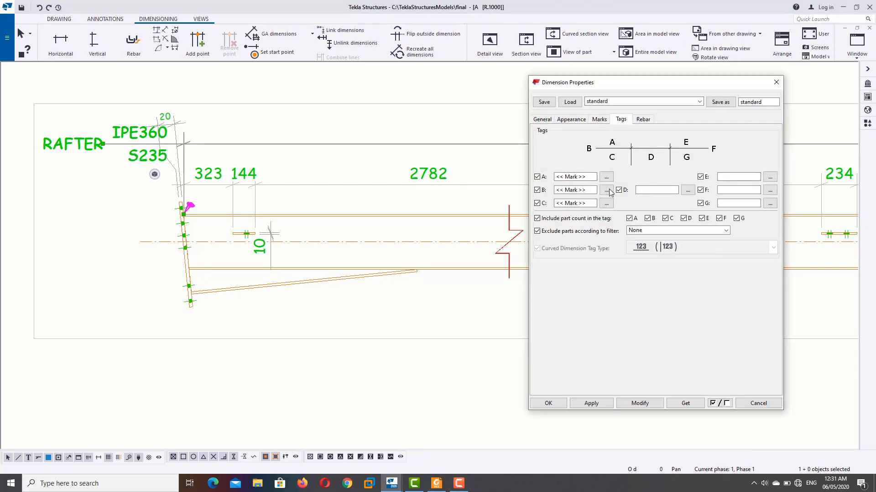
triple_click(591, 177)
key(Delete)
triple_click(590, 190)
key(Delete)
key(Delete)
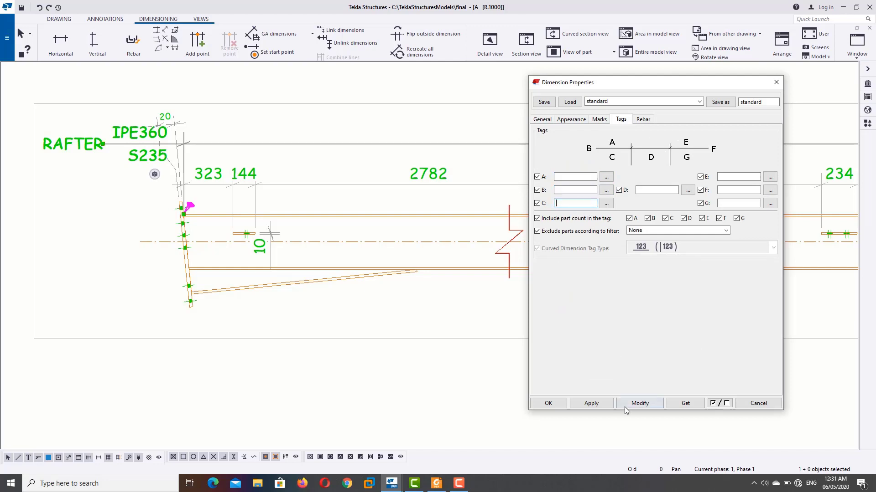
click(640, 404)
click(547, 403)
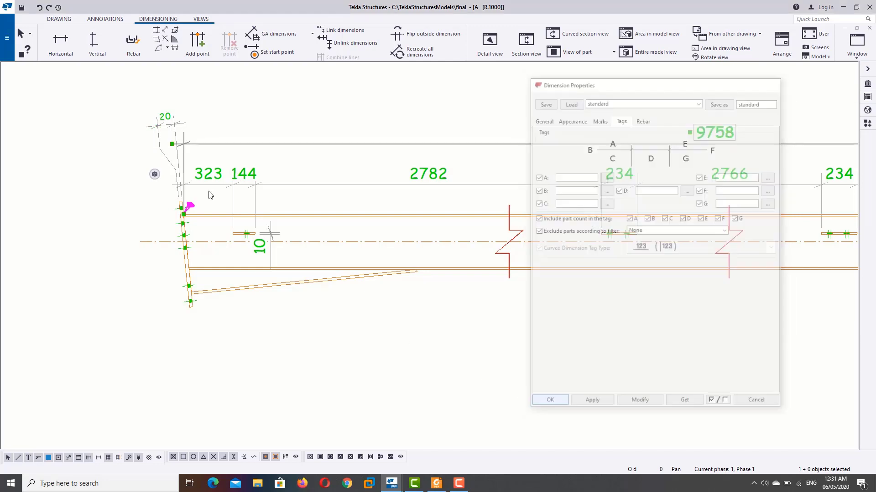
Start and cancel a dimension command, then pan to the beam's left end
scroll(184, 201, up, 2)
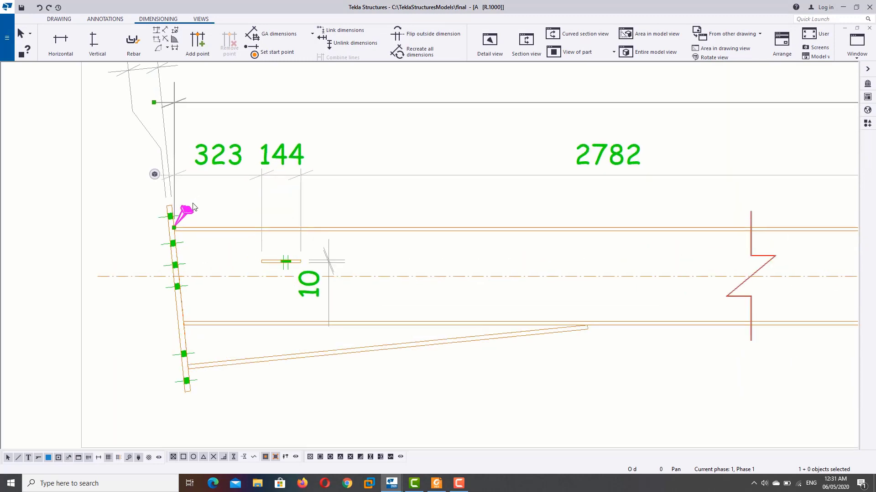
scroll(183, 203, up, 2)
scroll(181, 205, up, 2)
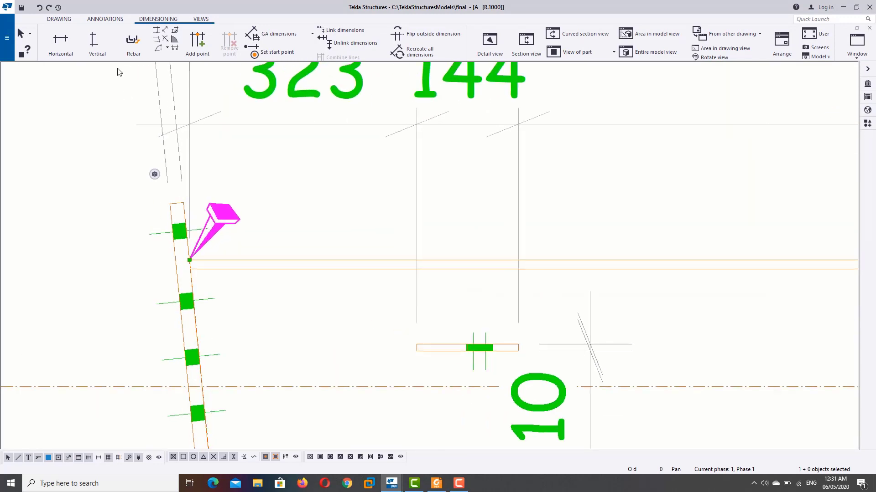
click(165, 33)
scroll(84, 136, down, 2)
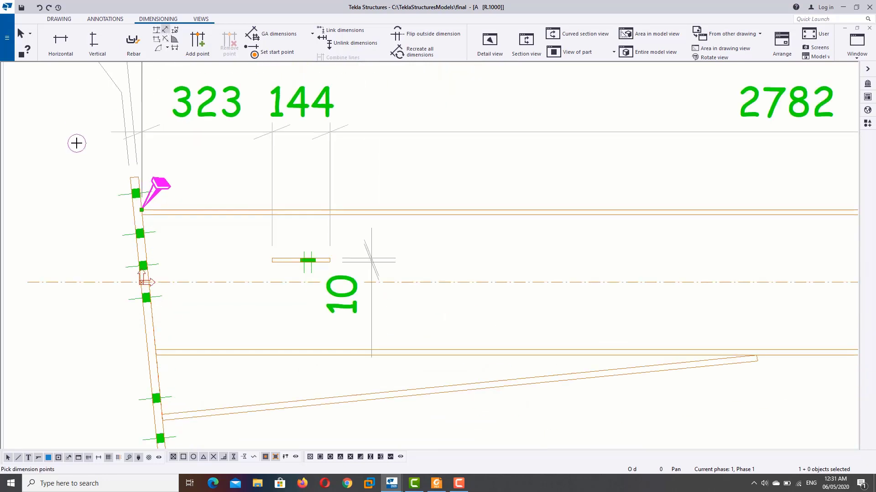
right_click(77, 143)
click(96, 148)
scroll(98, 143, down, 1)
middle_drag(98, 143, 179, 206)
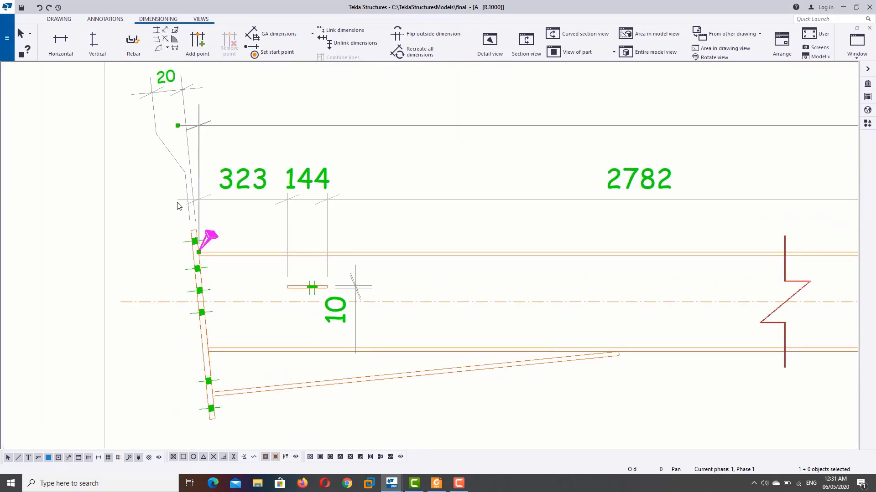
Place a horizontal 20 dimension on the left end plate beside 323, nudged slightly up
click(61, 43)
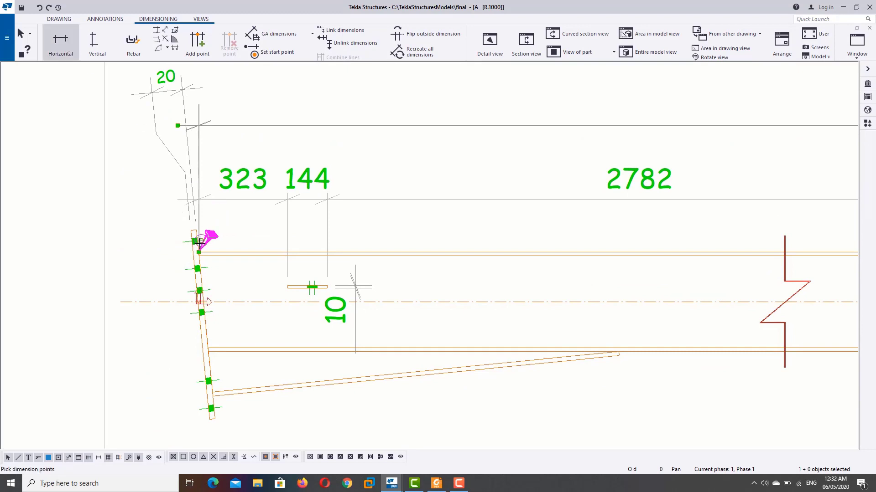
scroll(200, 232, up, 3)
click(175, 213)
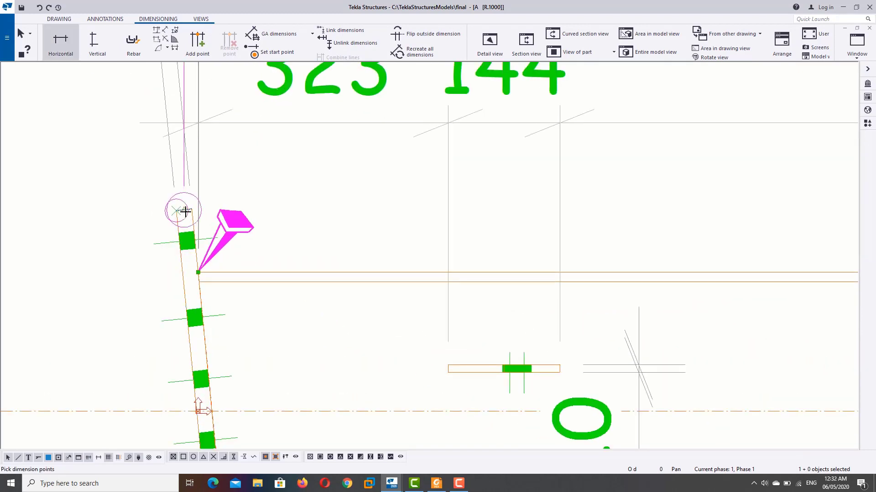
click(238, 167)
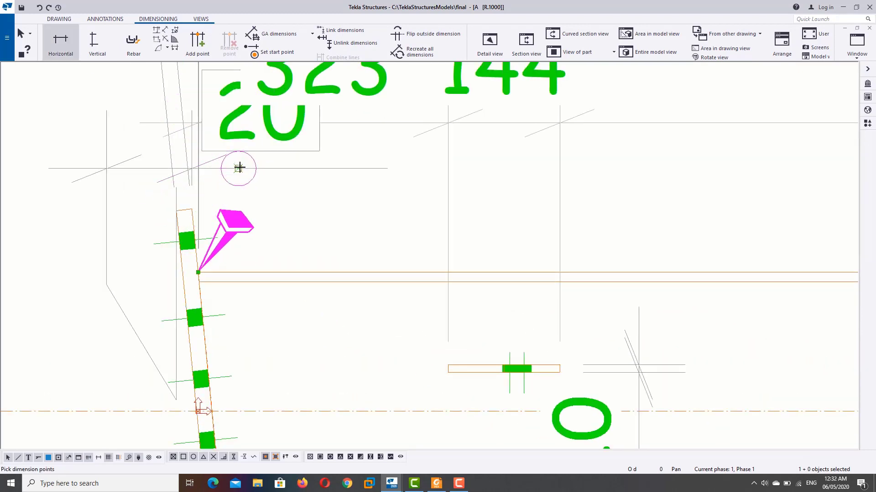
scroll(238, 167, down, 2)
scroll(246, 169, down, 1)
right_click(255, 162)
click(188, 168)
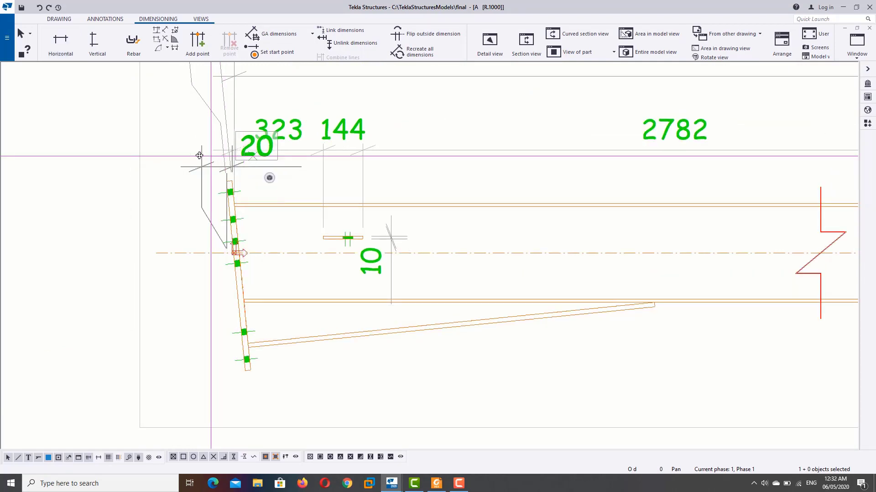
drag(222, 145, 221, 142)
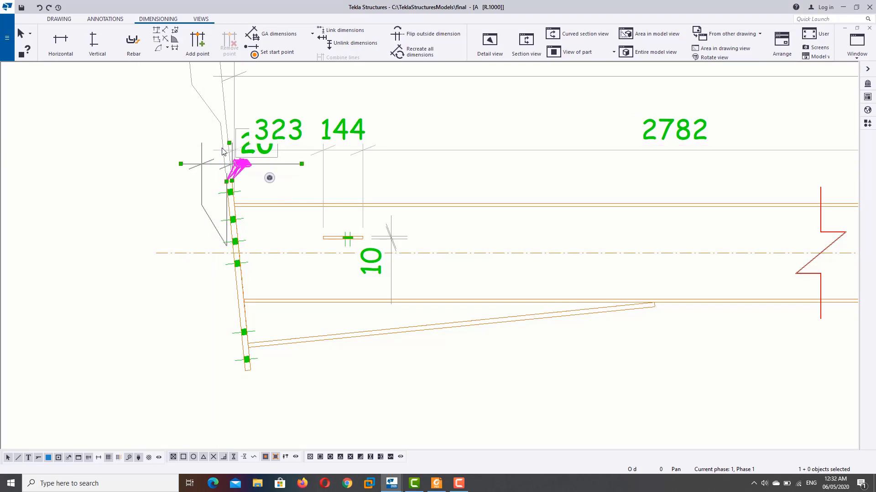
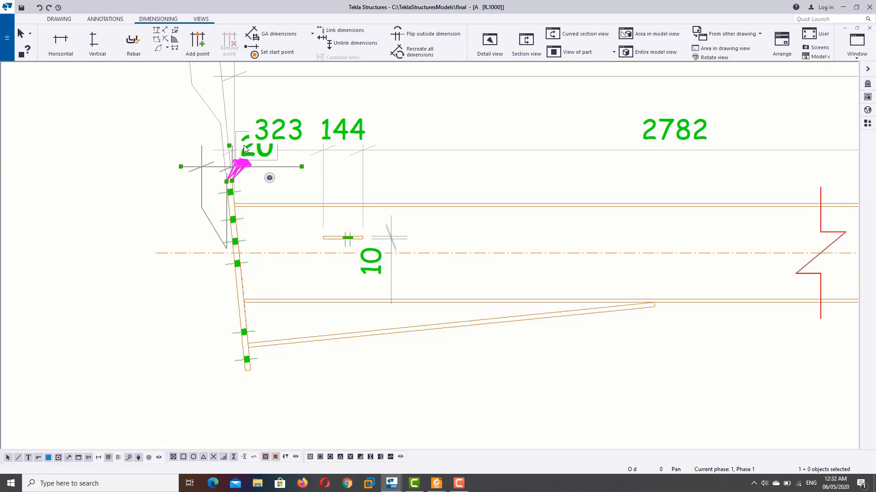
Add a horizontal 1473 dimension across the sloped plate's two ends, placed below the beam
key(Delete)
scroll(243, 148, down, 3)
scroll(244, 147, down, 1)
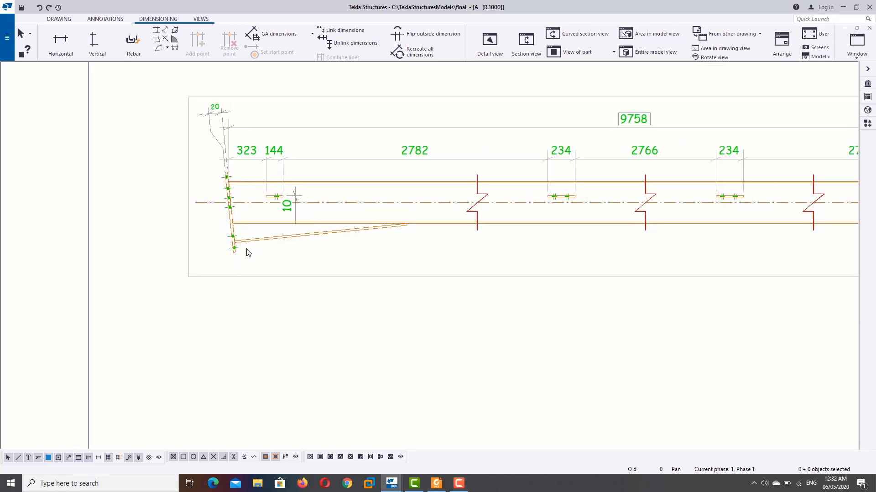
scroll(233, 203, up, 3)
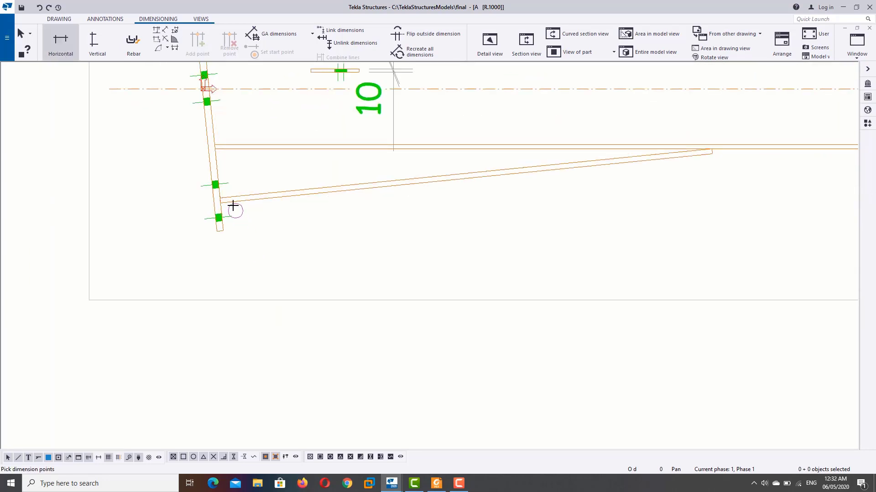
click(220, 203)
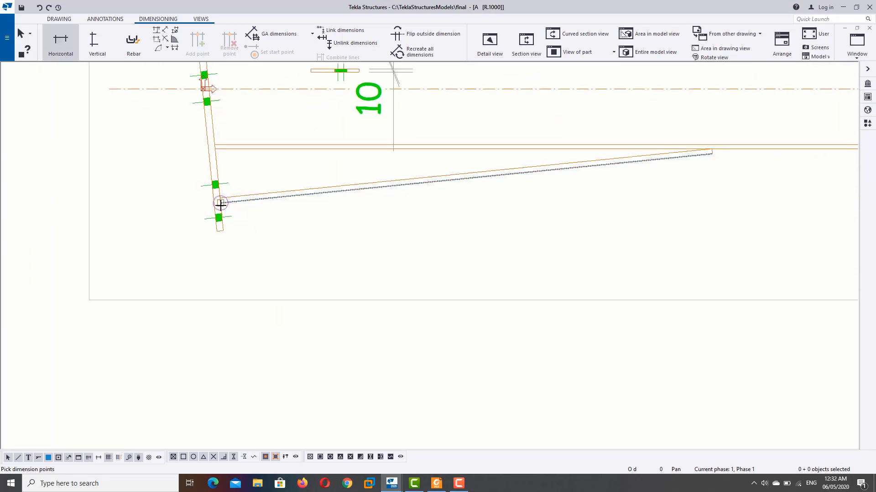
click(713, 154)
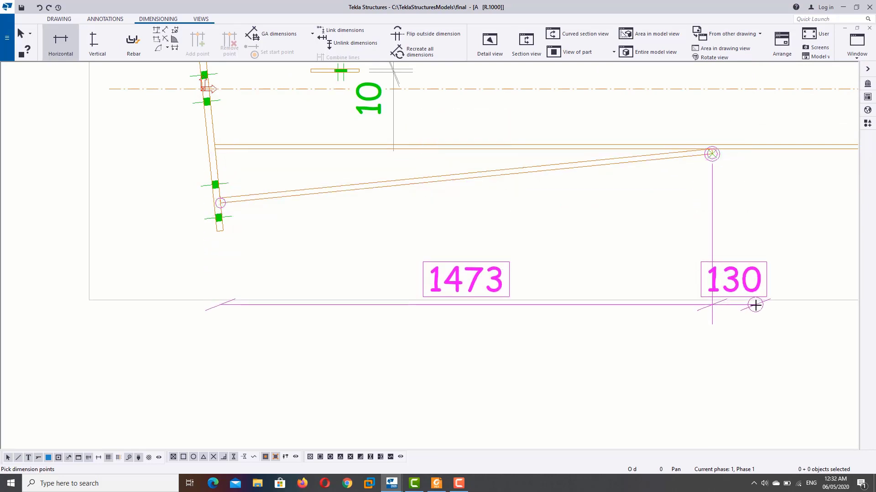
click(755, 304)
scroll(630, 350, down, 2)
right_click(234, 228)
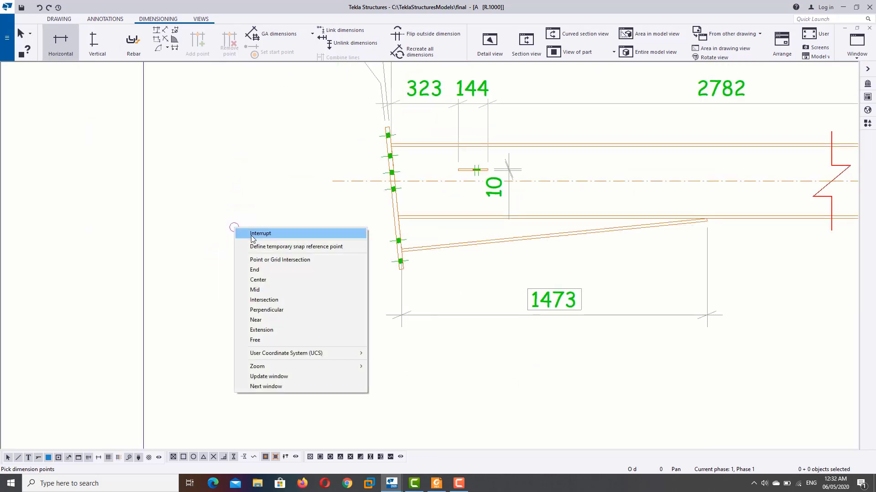
click(256, 233)
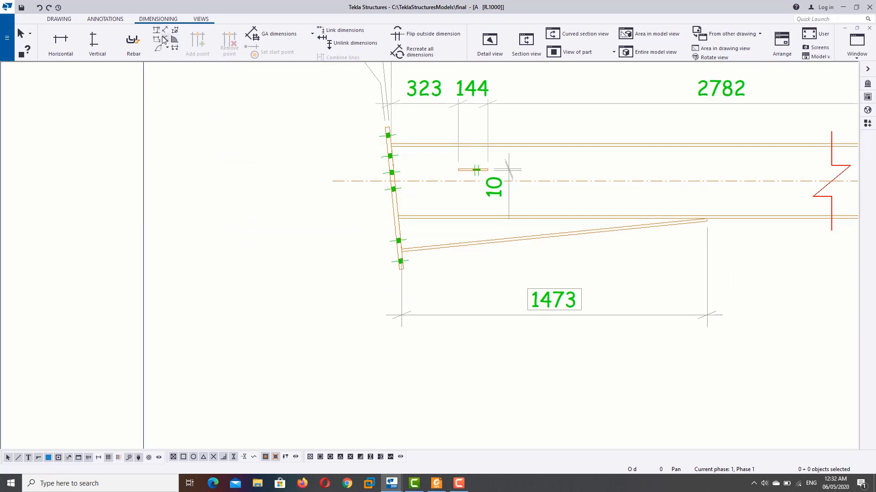
Add an aligned 1480 dimension along the sloped plate beneath the 1473 dimension
scroll(397, 253, up, 2)
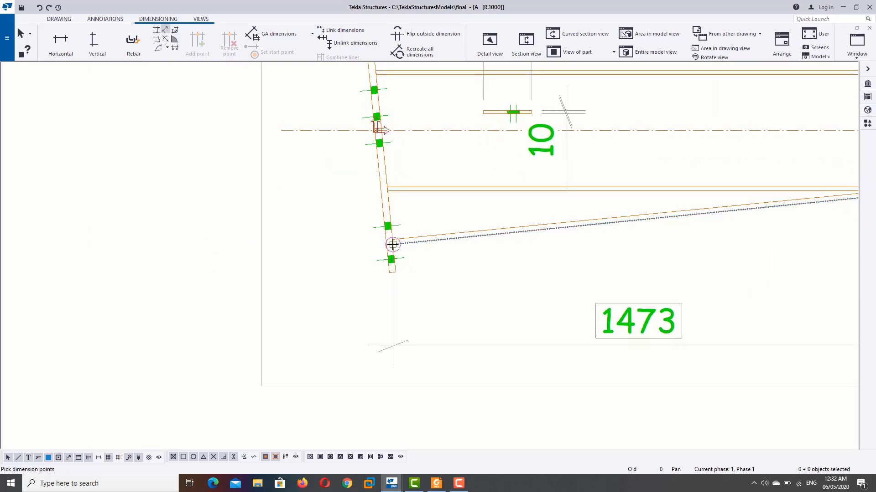
scroll(821, 233, down, 1)
middle_drag(781, 232, 706, 236)
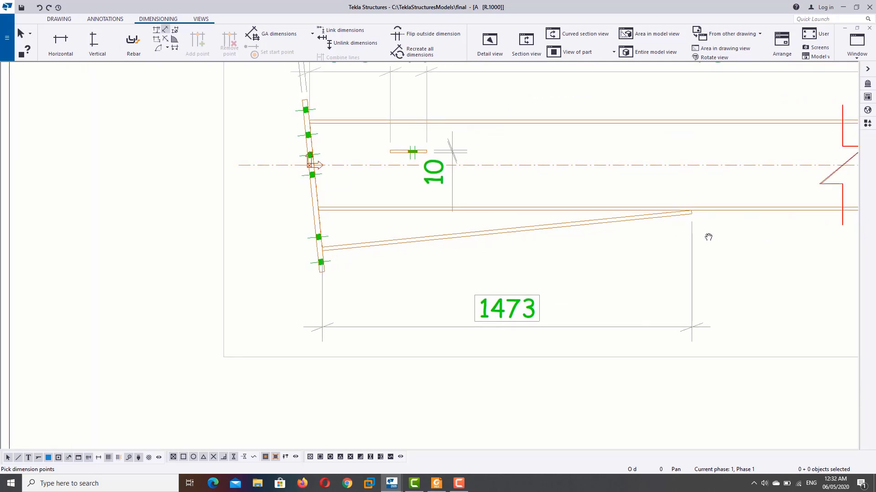
click(690, 214)
middle_click(691, 214)
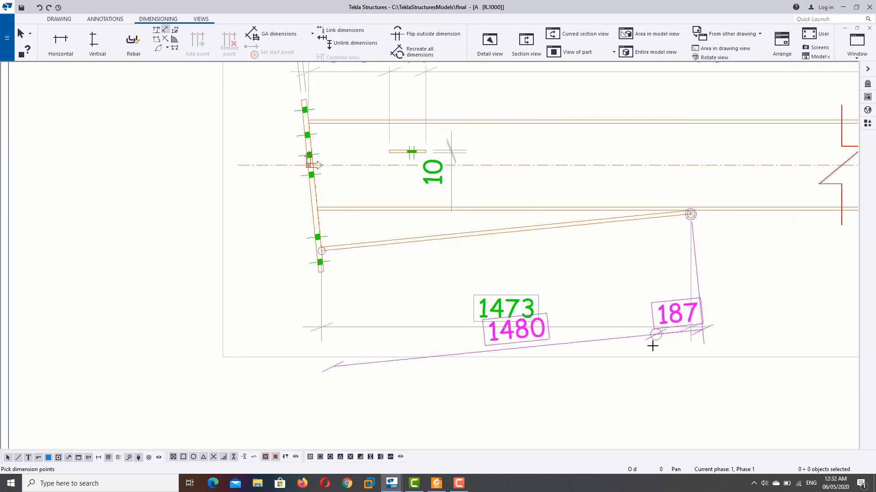
click(651, 365)
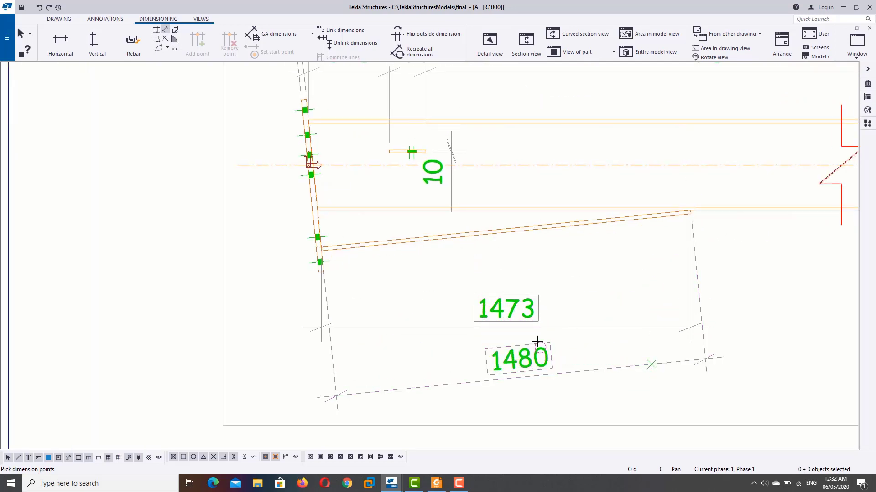
right_click(616, 271)
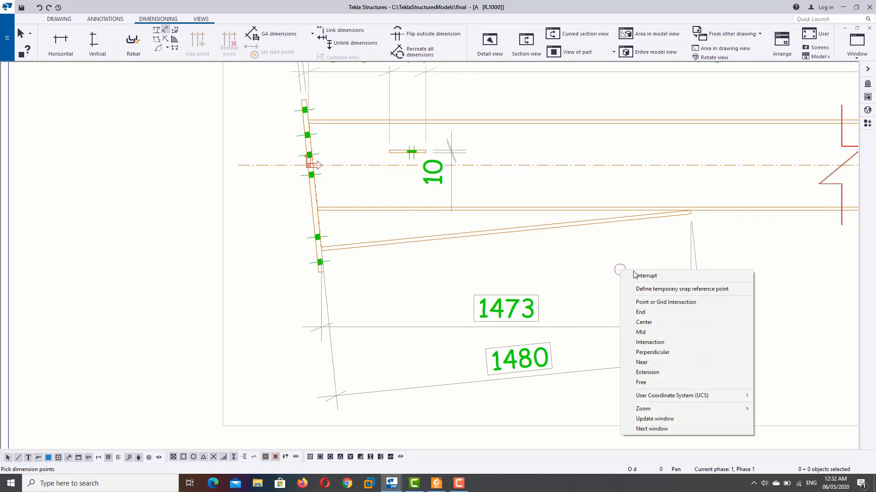
click(639, 276)
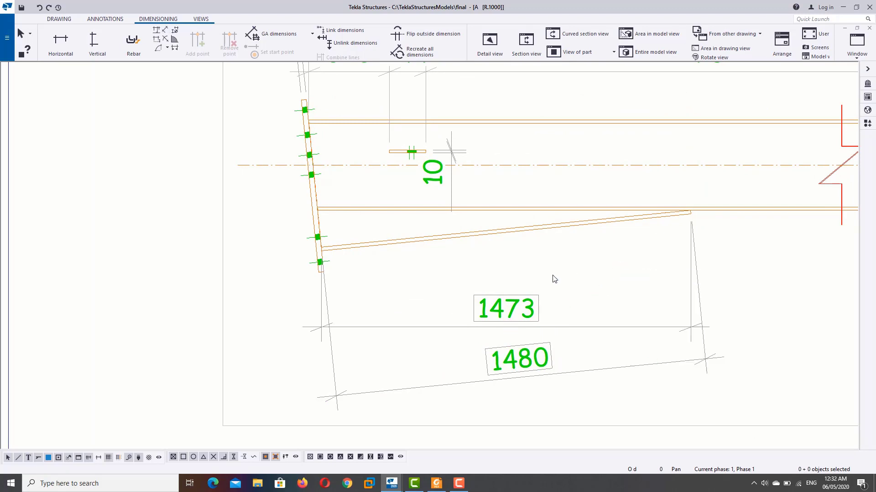
Select and delete the 1473 and 1480 dimensions, then zoom out to the whole drawing
click(325, 290)
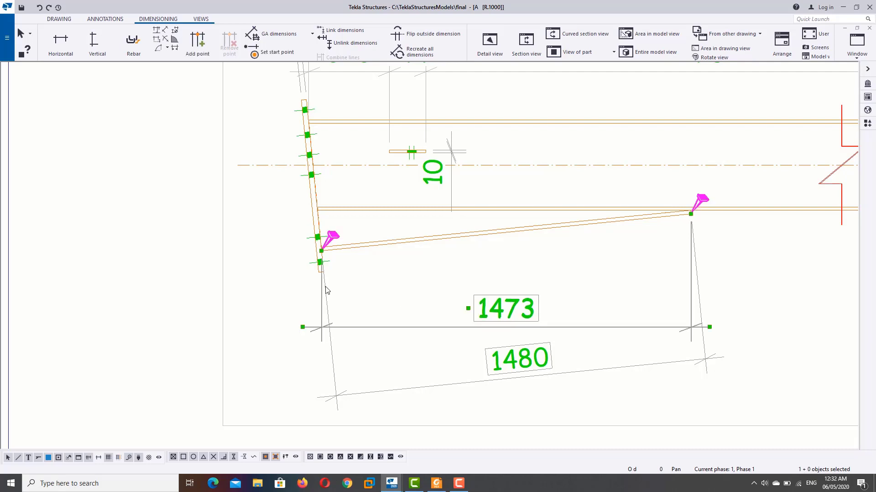
scroll(329, 282, up, 3)
scroll(328, 283, up, 3)
scroll(333, 256, up, 2)
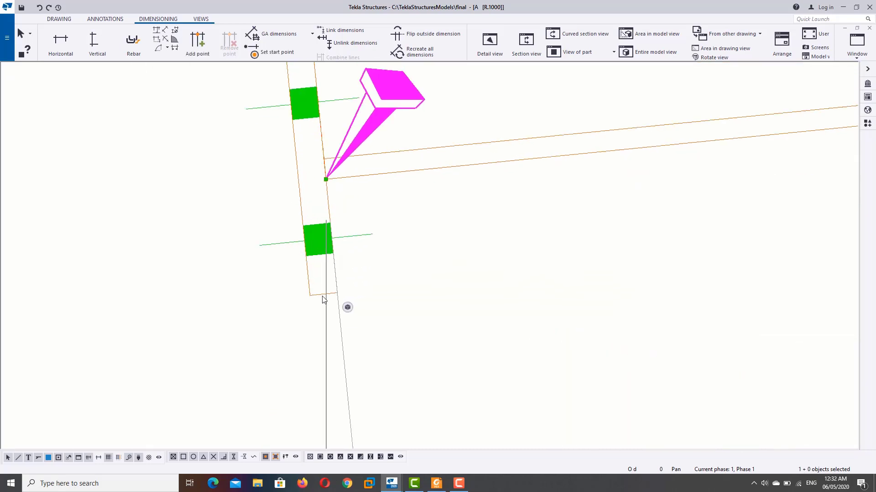
scroll(323, 299, down, 1)
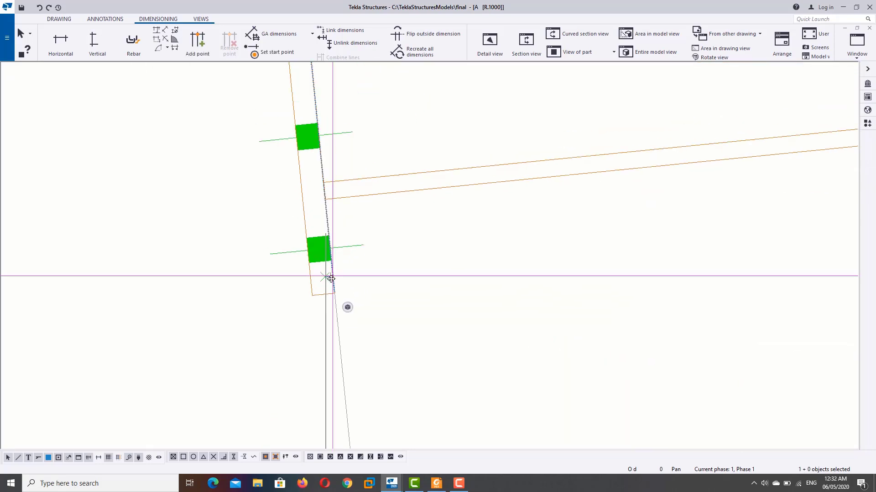
scroll(456, 296, down, 1)
scroll(529, 314, down, 2)
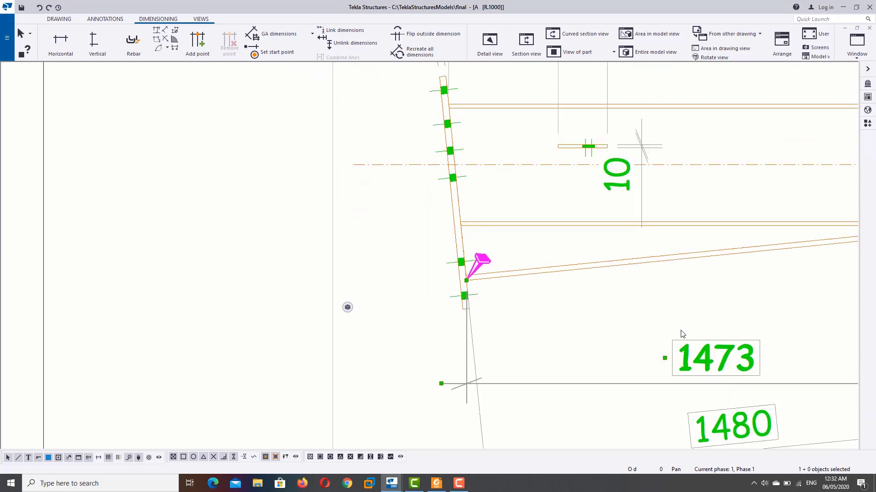
scroll(502, 236, down, 2)
scroll(564, 221, down, 1)
shift+drag(564, 221, 444, 347)
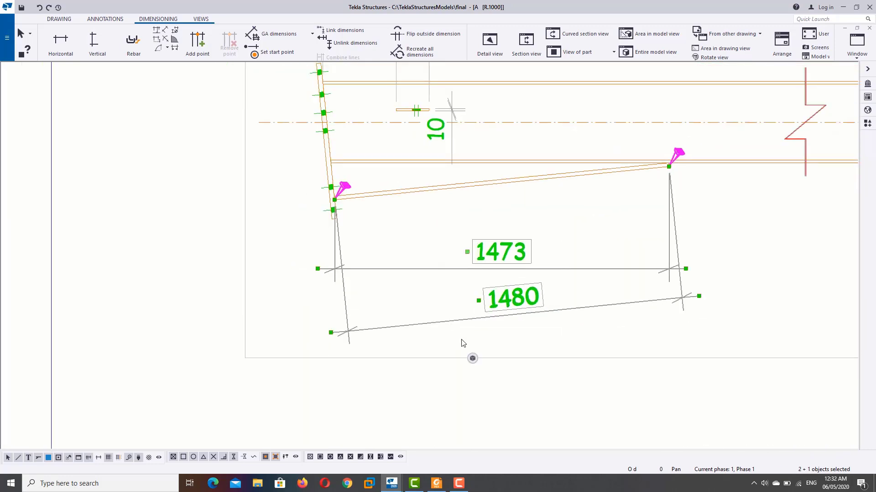
key(Delete)
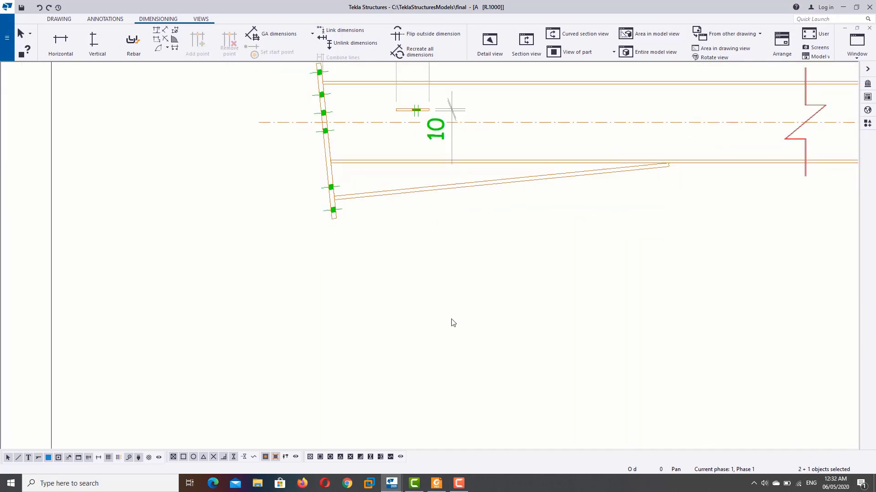
scroll(453, 323, down, 2)
scroll(524, 306, down, 1)
scroll(590, 301, down, 1)
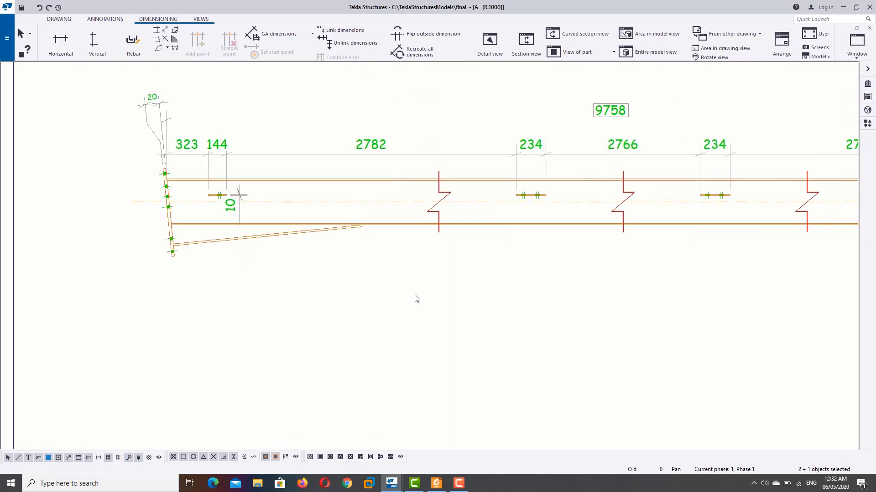
scroll(414, 296, down, 1)
middle_drag(437, 299, 361, 274)
scroll(369, 273, down, 1)
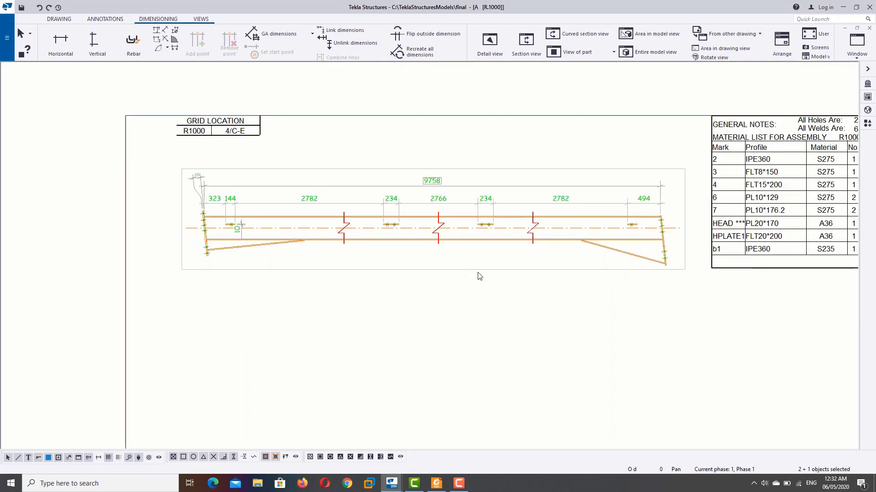
Add a horizontal 1473 dimension between the sloped plate's lower-left and upper ends
click(57, 41)
scroll(191, 265, up, 3)
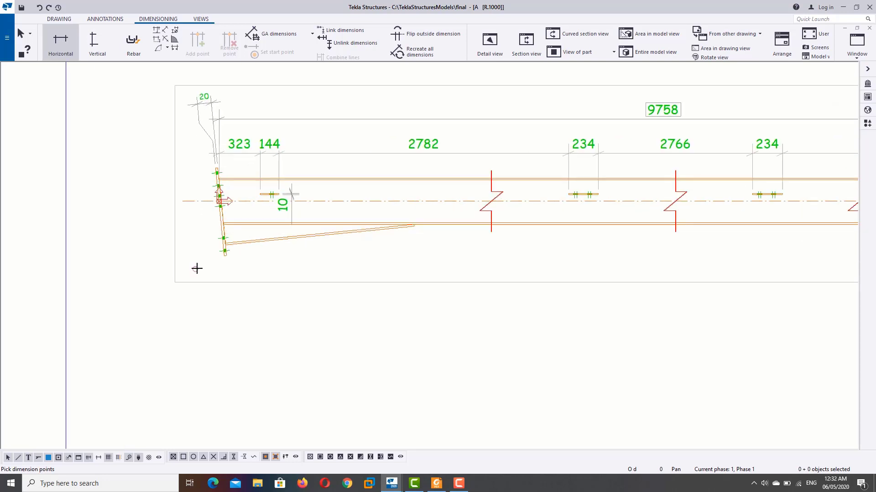
scroll(224, 253, up, 2)
click(229, 233)
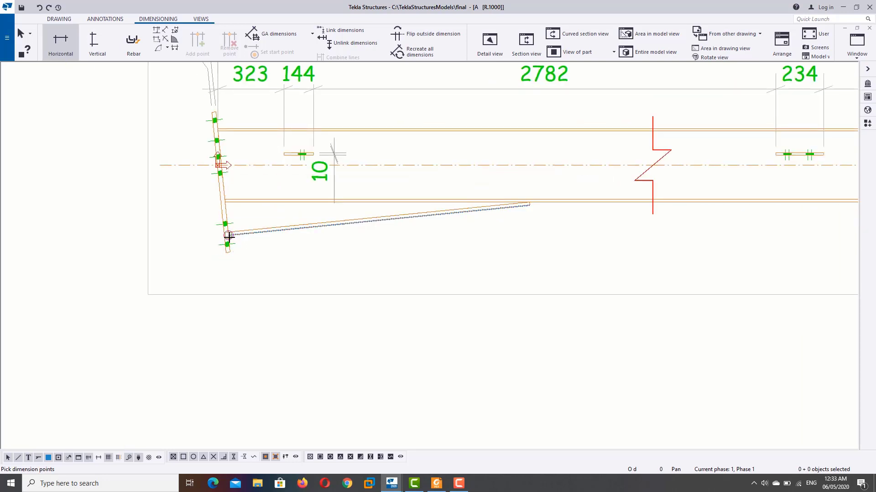
scroll(530, 211, up, 2)
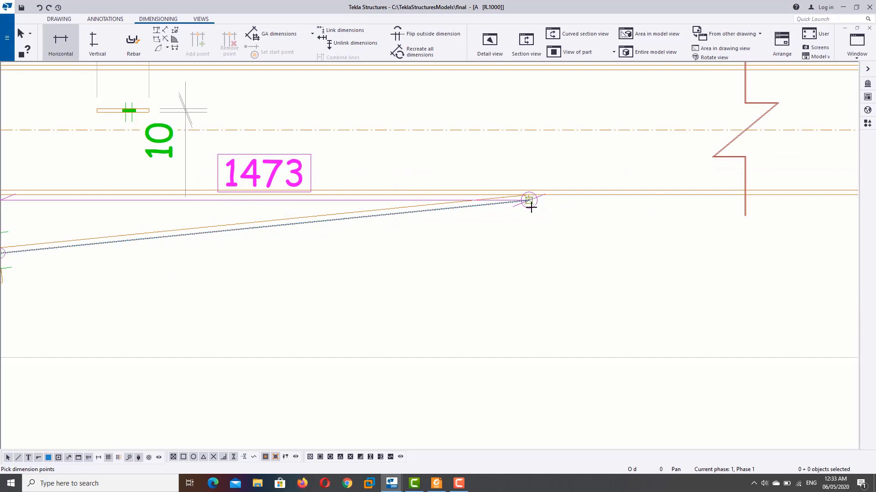
click(531, 206)
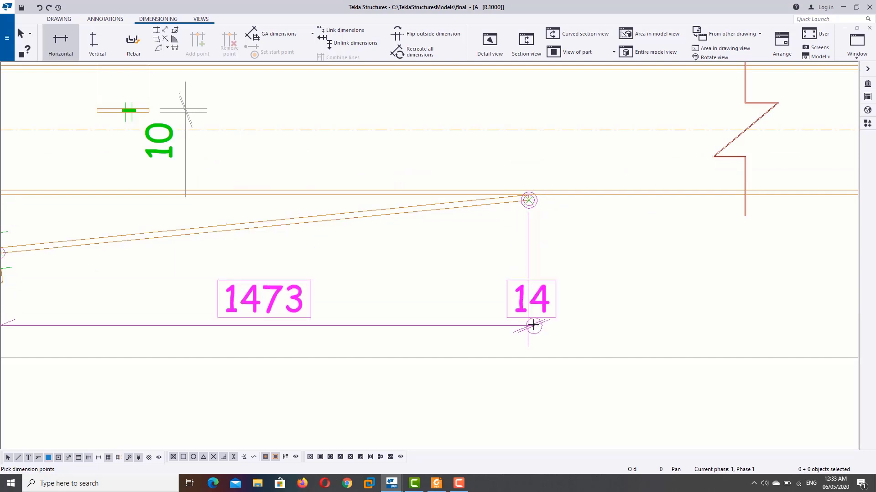
middle_click(533, 325)
Add a second horizontal 1473 dimension from the plate corner to the sloped plate's end
scroll(440, 324, down, 2)
scroll(172, 269, up, 2)
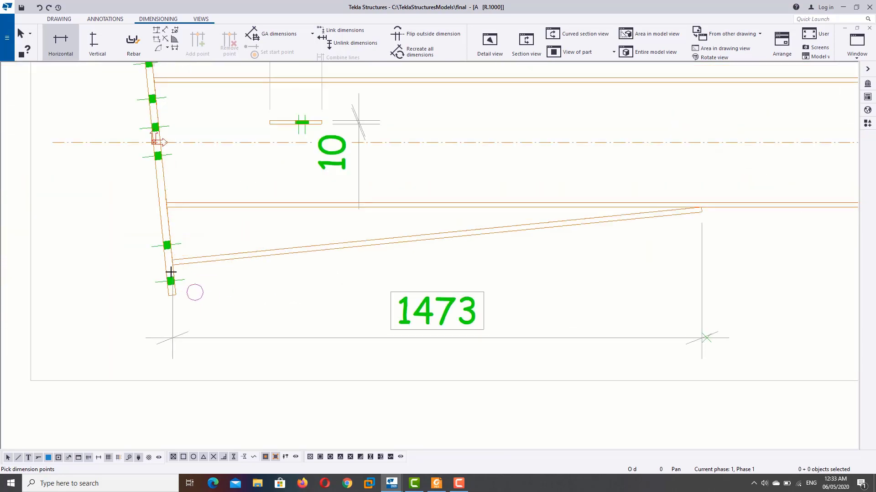
scroll(166, 264, up, 2)
scroll(181, 250, up, 1)
click(195, 245)
scroll(200, 245, down, 2)
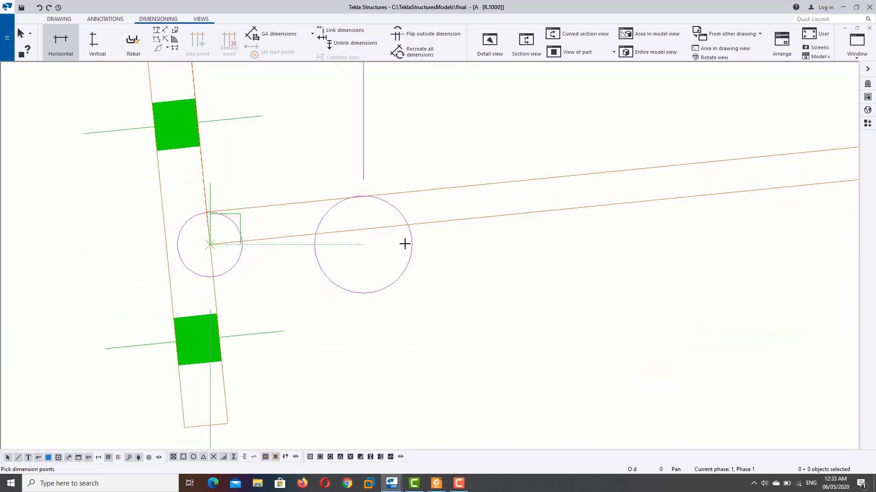
scroll(210, 274, down, 2)
scroll(661, 279, up, 2)
scroll(662, 279, down, 1)
middle_drag(814, 272, 354, 271)
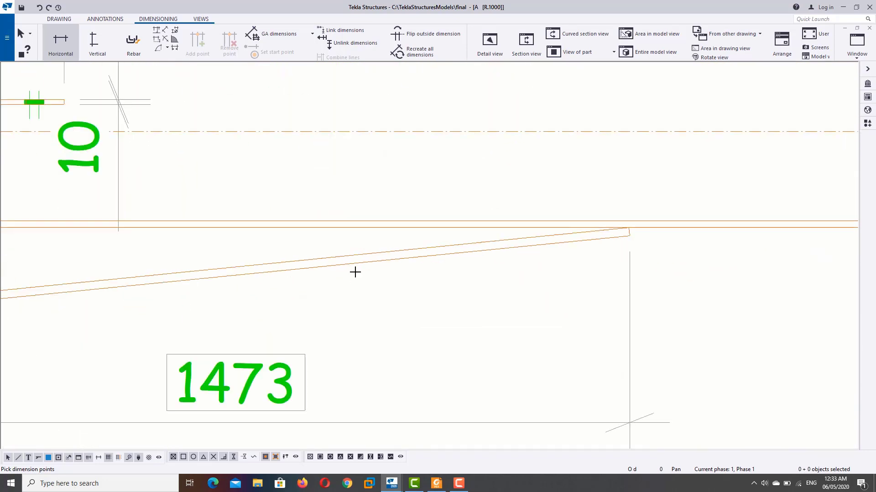
scroll(585, 231, up, 1)
scroll(653, 238, up, 3)
scroll(633, 238, up, 2)
click(632, 238)
scroll(537, 332, down, 2)
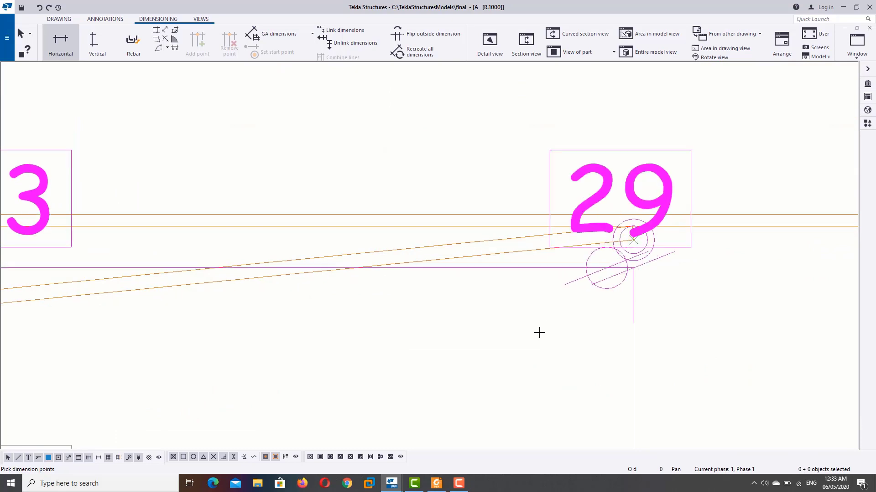
middle_click(529, 351)
scroll(518, 371, up, 2)
scroll(414, 350, up, 2)
scroll(378, 351, up, 1)
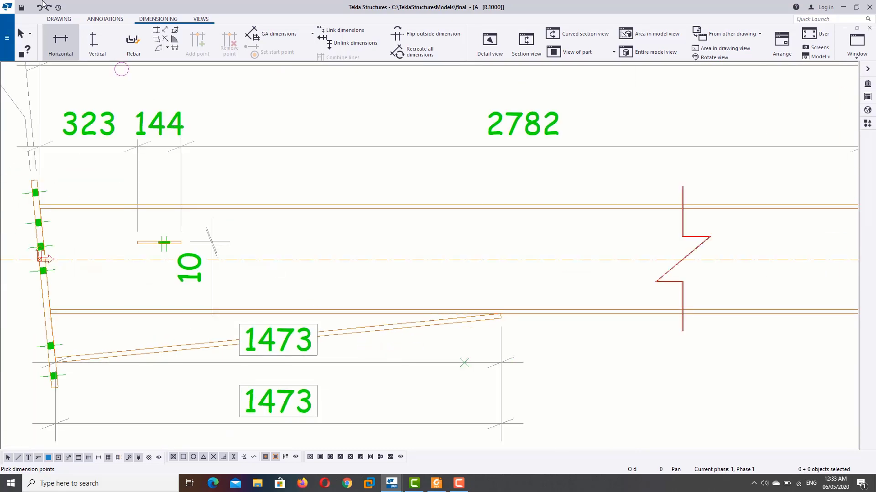
click(157, 31)
Add a 1480 edge dimension along the sloped plate's edge
scroll(70, 318, up, 2)
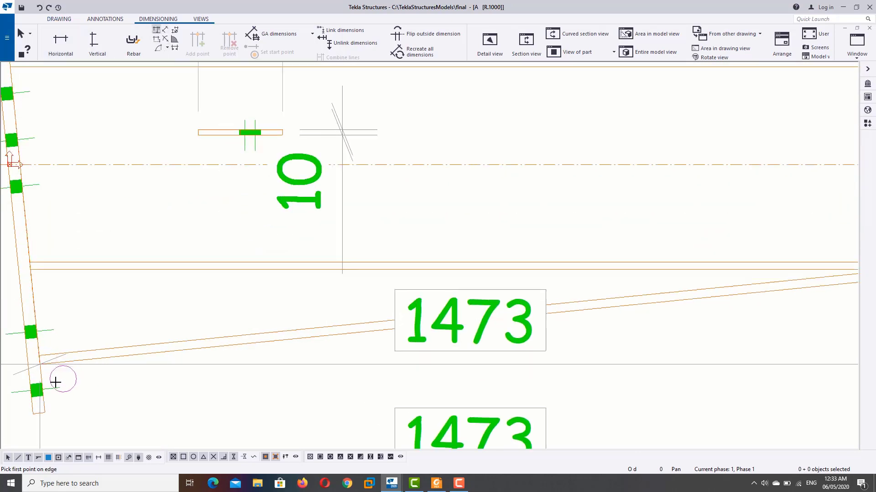
scroll(59, 381, up, 2)
click(21, 338)
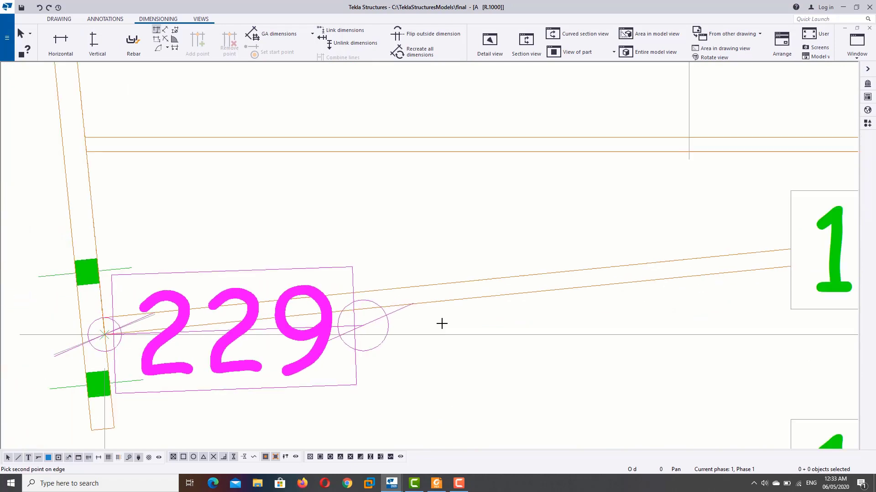
scroll(442, 322, down, 2)
scroll(456, 301, up, 1)
scroll(483, 287, up, 1)
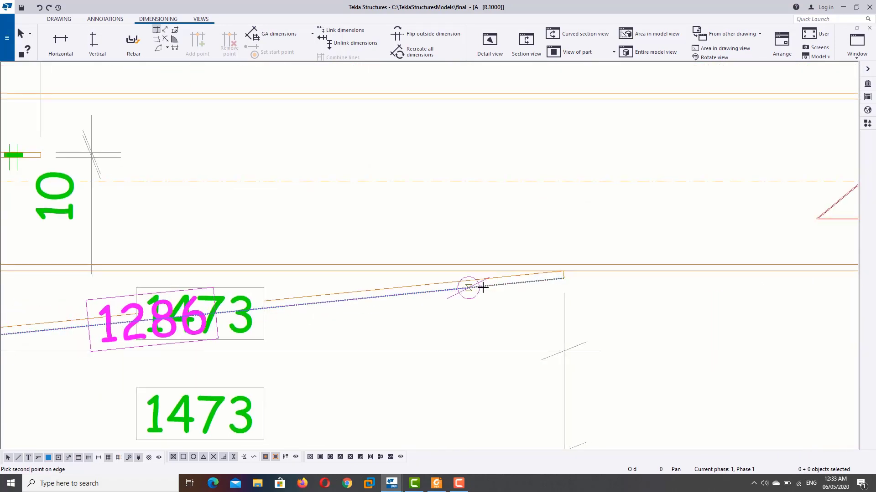
click(562, 279)
scroll(547, 320, down, 1)
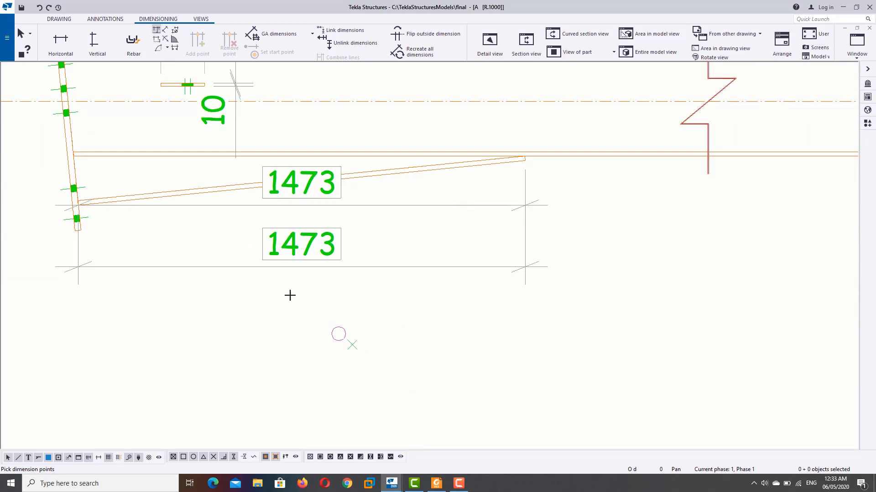
right_click(363, 354)
click(397, 193)
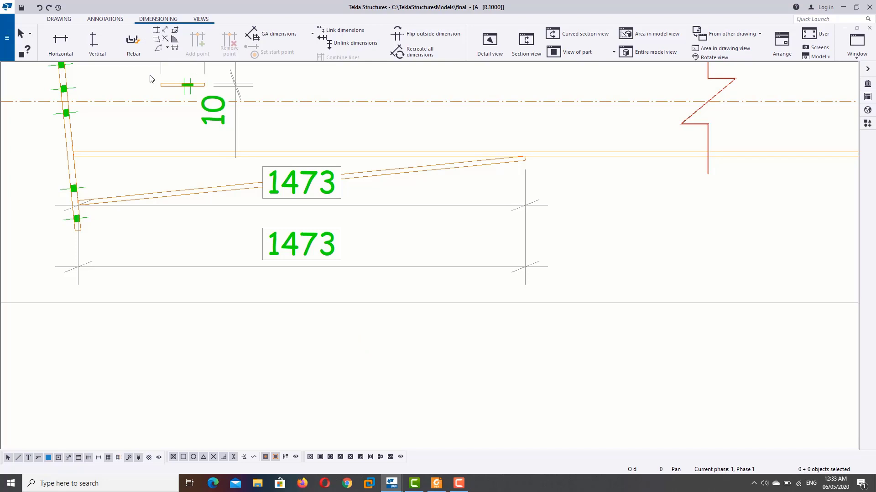
Cancel an unused point dimension and delete the two 1473 dimensions
click(166, 30)
scroll(64, 240, up, 1)
scroll(88, 170, up, 3)
scroll(96, 177, up, 3)
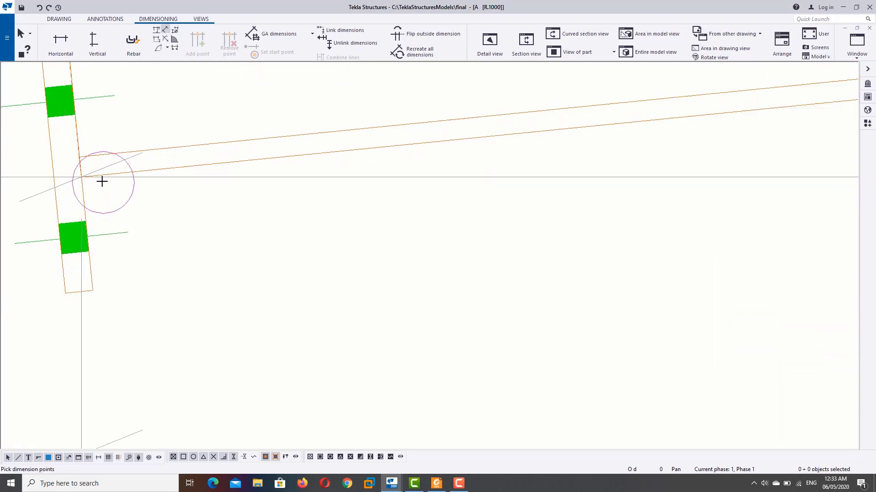
scroll(274, 182, down, 3)
scroll(520, 195, up, 3)
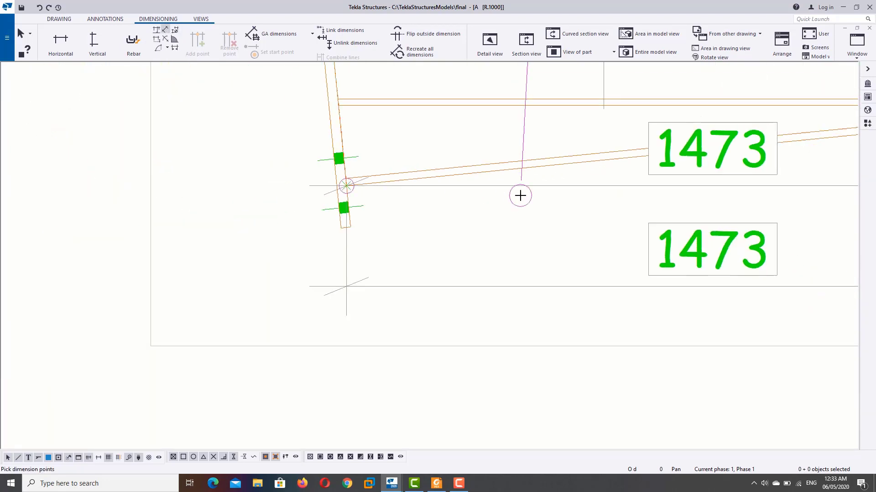
scroll(655, 234, up, 1)
scroll(648, 219, up, 2)
scroll(621, 192, up, 1)
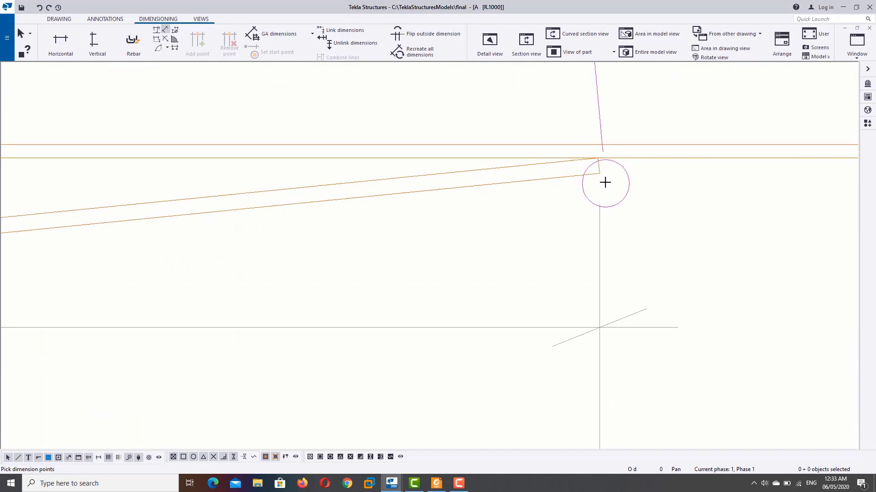
scroll(601, 204, down, 2)
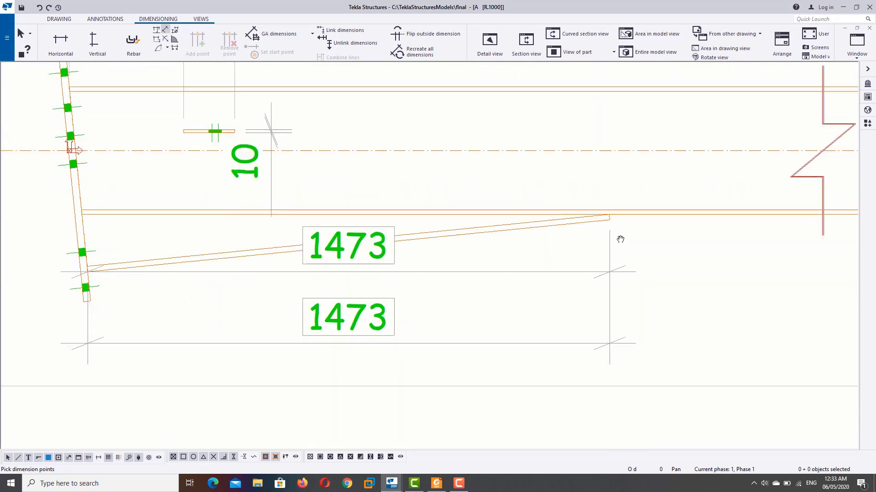
scroll(602, 307, up, 1)
right_click(712, 180)
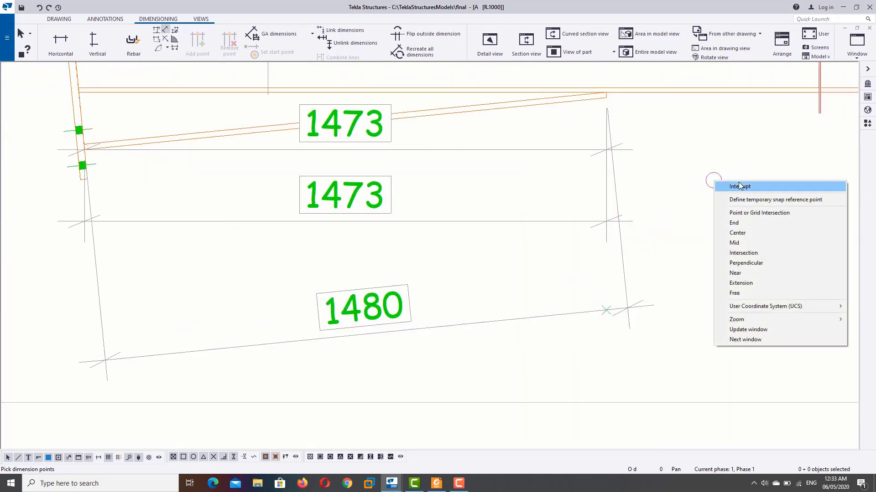
click(729, 183)
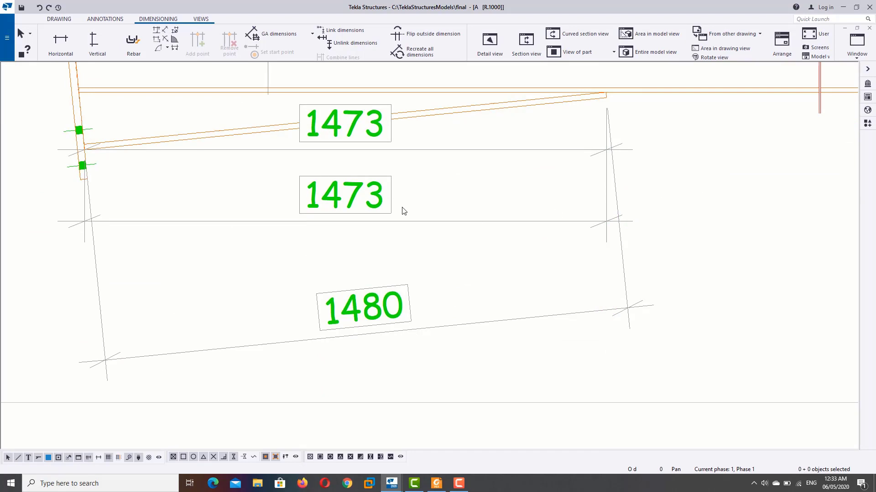
click(366, 192)
key(Delete)
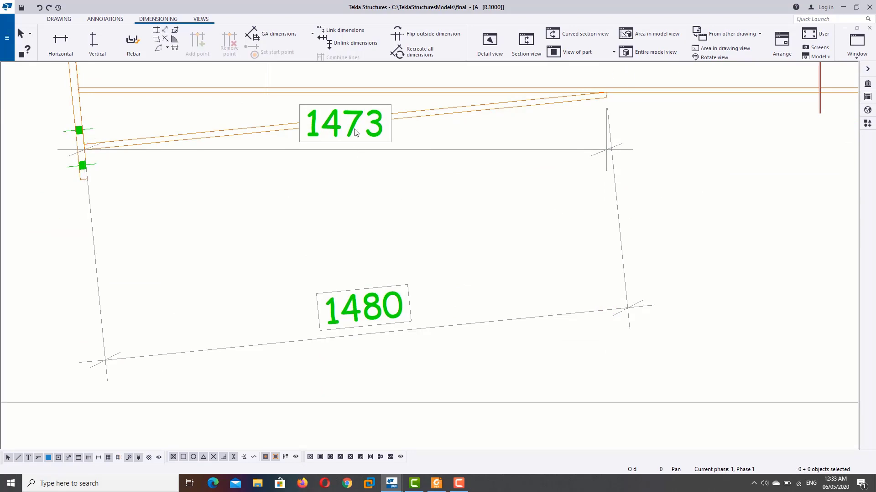
Move the 1480 dimension up to sit just below the sloped plate
click(372, 292)
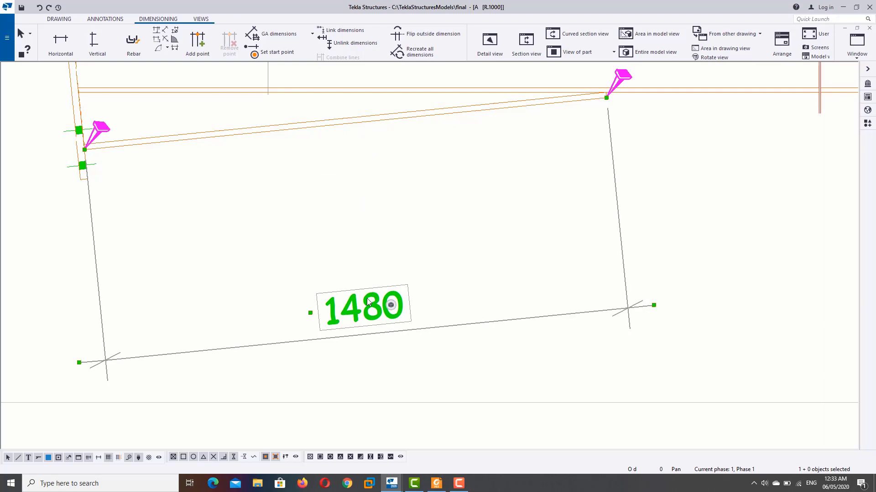
drag(368, 302, 360, 152)
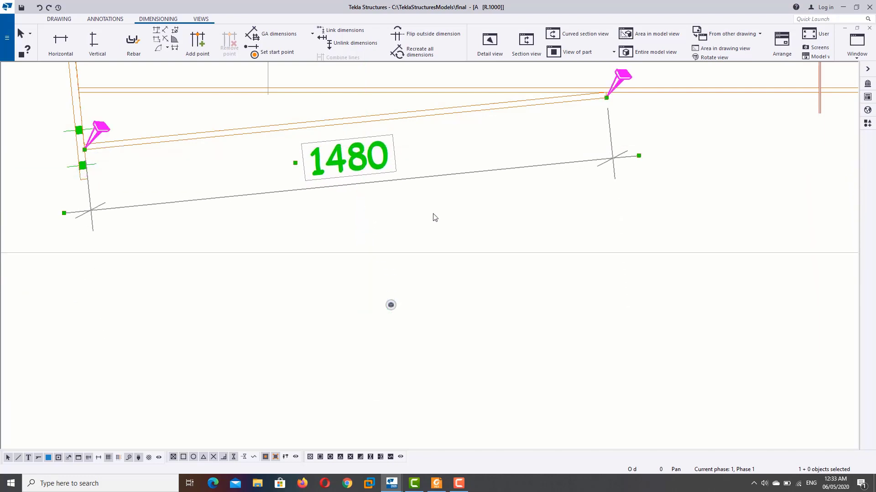
scroll(434, 218, down, 3)
scroll(526, 246, down, 2)
scroll(589, 252, down, 2)
Dimension the angled brace at the right end with an aligned 1321 dimension
scroll(717, 249, down, 2)
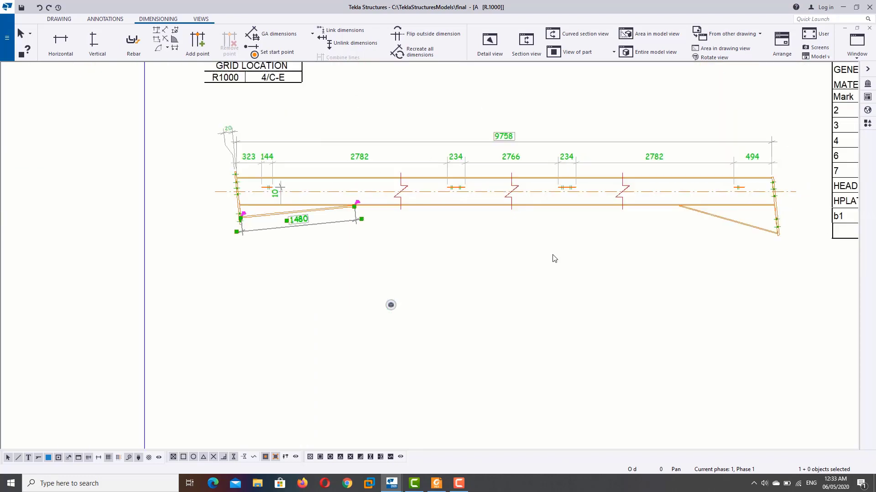
scroll(657, 267, down, 1)
scroll(479, 211, down, 1)
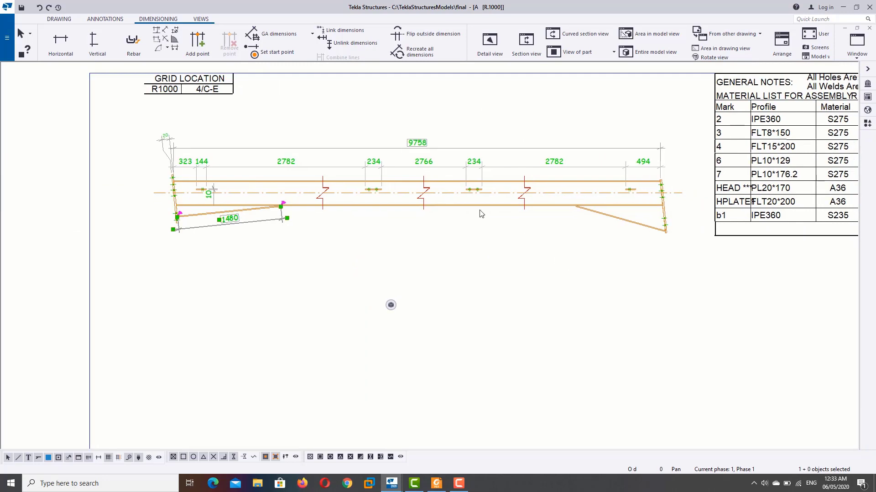
click(164, 30)
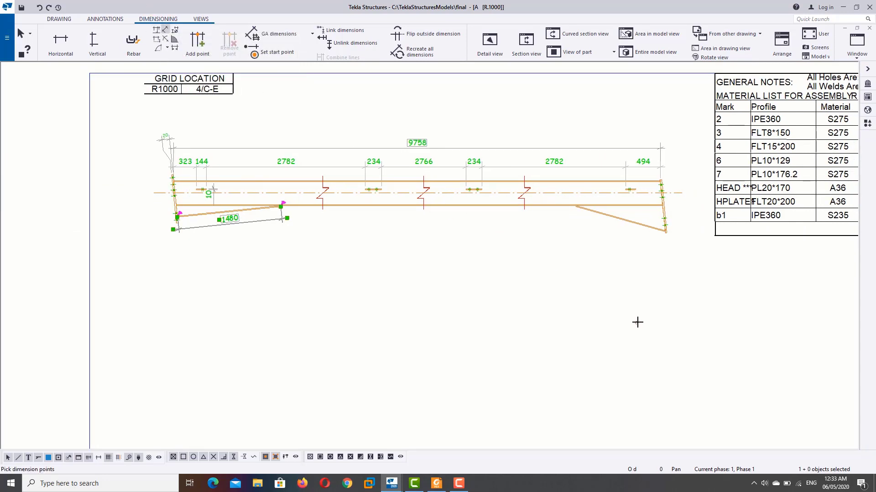
scroll(643, 182, up, 3)
scroll(643, 182, up, 4)
scroll(651, 222, up, 3)
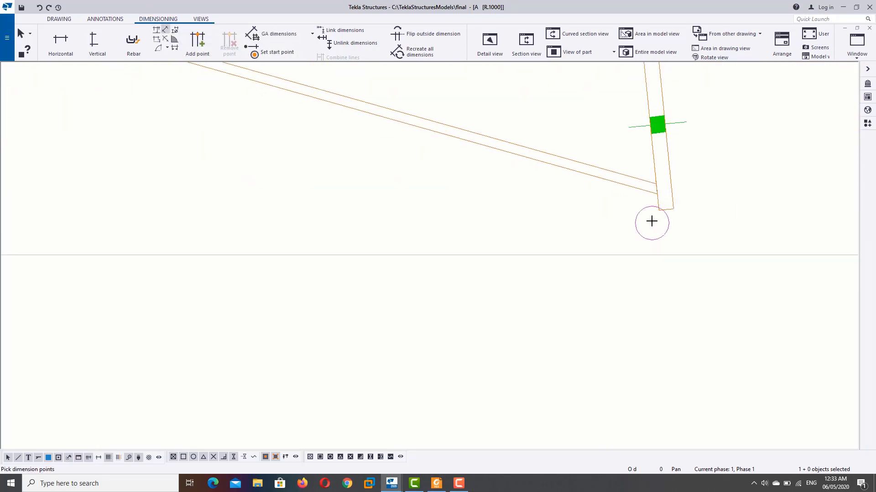
click(655, 196)
scroll(342, 178, down, 2)
scroll(342, 237, up, 2)
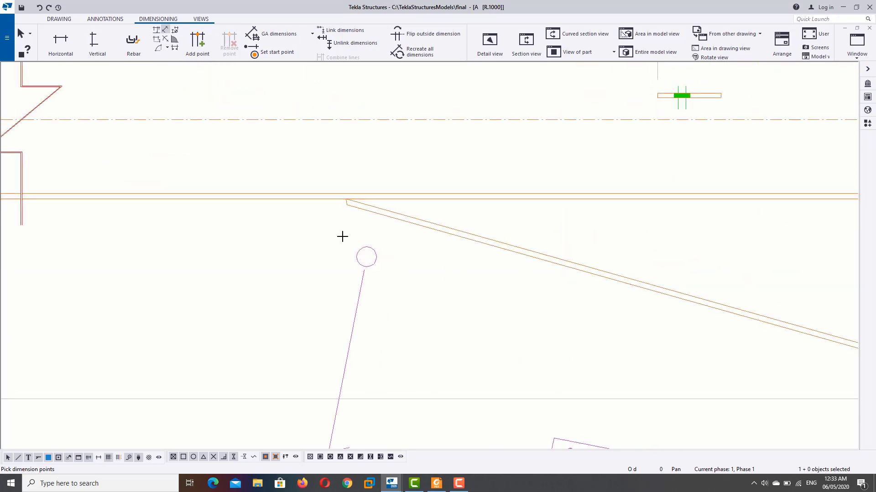
scroll(337, 180, up, 2)
click(358, 157)
scroll(358, 228, down, 2)
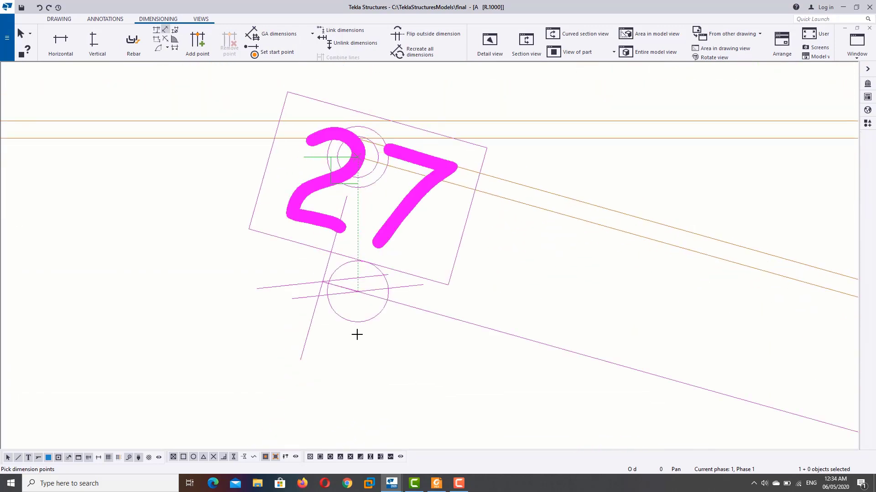
scroll(357, 354, down, 2)
middle_drag(421, 354, 387, 291)
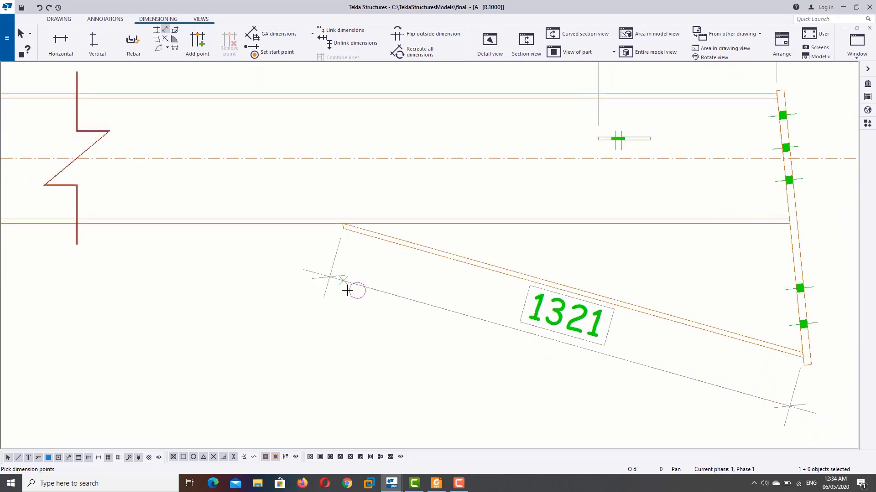
right_click(398, 342)
click(413, 184)
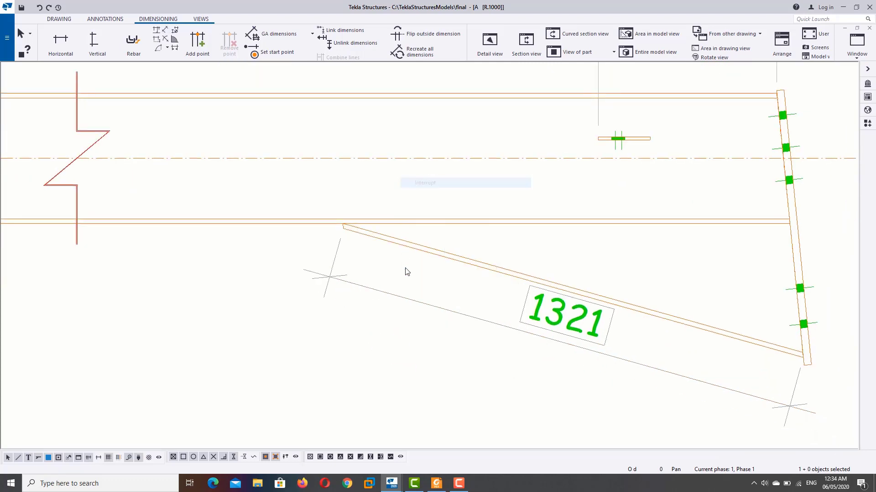
Pan and zoom the drawing over to the beam's right end
scroll(423, 280, down, 2)
middle_drag(611, 292, 451, 274)
scroll(454, 281, down, 2)
scroll(454, 281, down, 1)
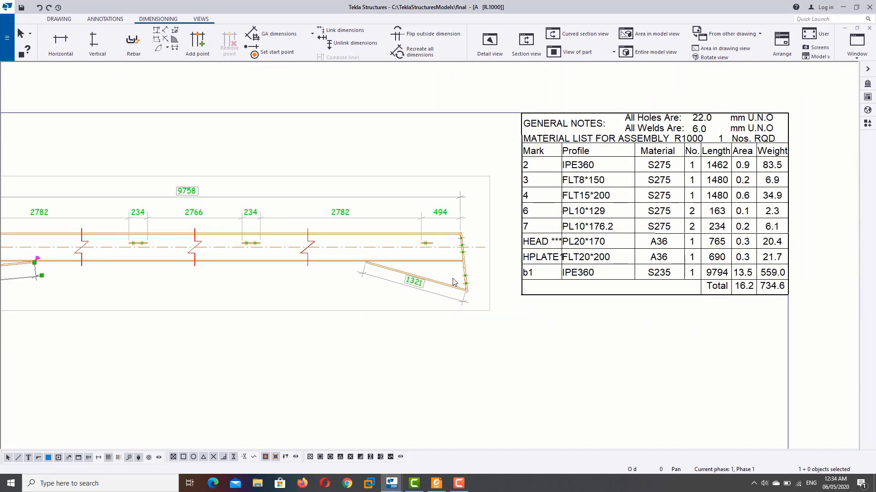
scroll(452, 282, down, 1)
scroll(139, 284, up, 1)
scroll(67, 267, up, 2)
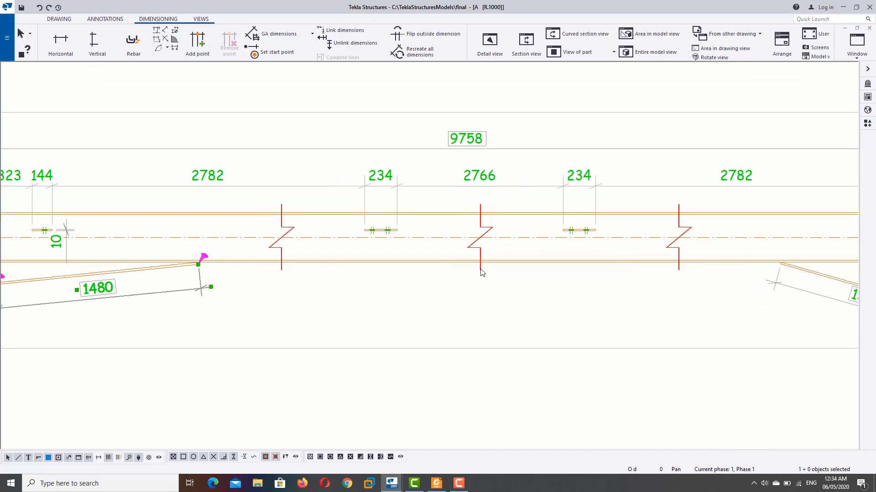
scroll(482, 273, down, 1)
middle_drag(834, 232, 552, 219)
scroll(552, 220, up, 2)
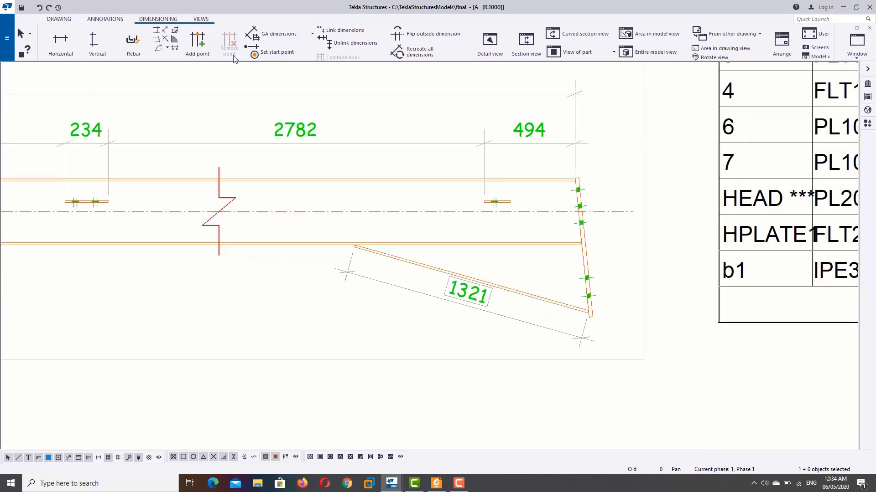
Start the hole dimension chain at the end plate's top corner through the first two bolts
click(165, 30)
scroll(602, 218, up, 2)
scroll(564, 168, up, 2)
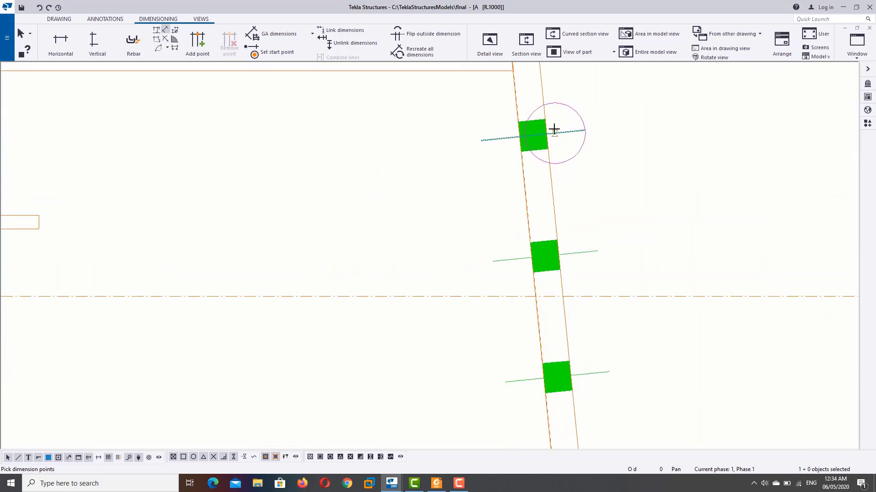
middle_drag(554, 129, 498, 193)
click(482, 105)
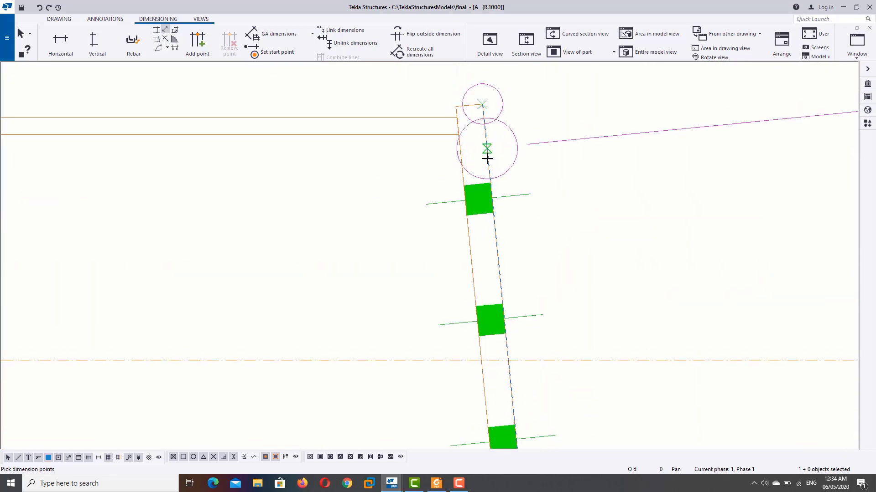
click(480, 198)
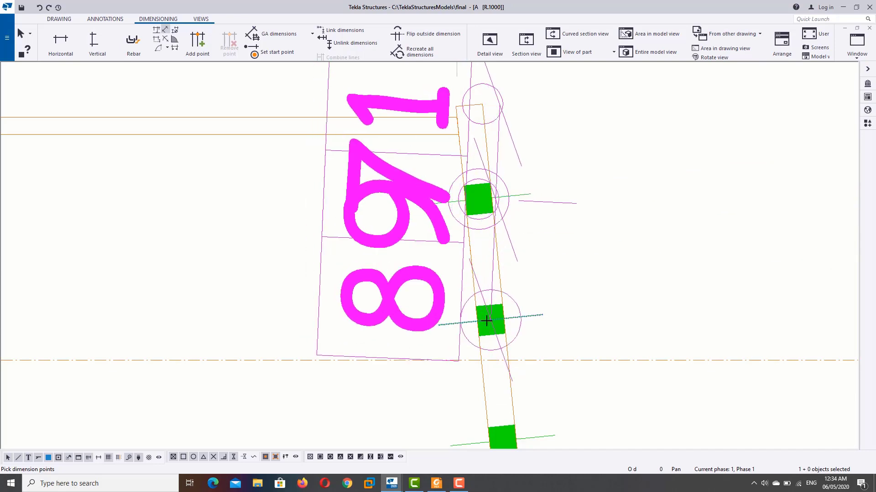
middle_drag(488, 319, 499, 272)
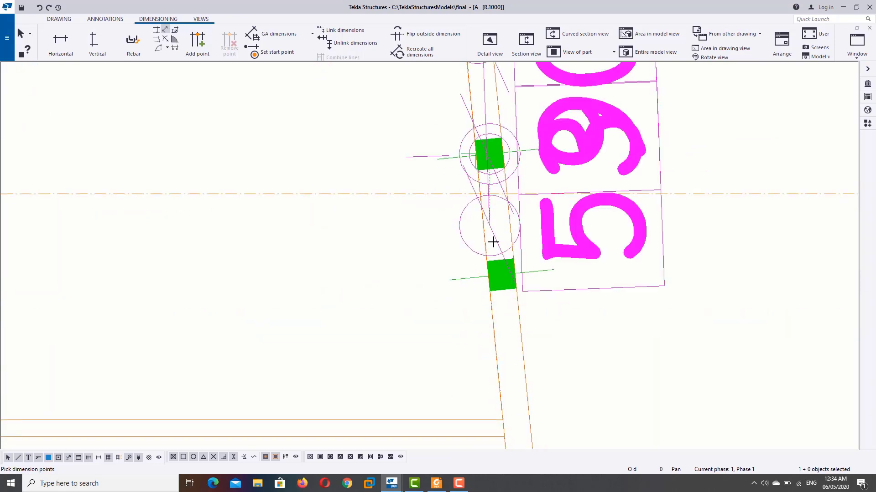
click(499, 276)
Extend the chain through the lower bolts and finish it, reading 70, 90, 90, 100, 114
scroll(503, 277, down, 2)
middle_drag(506, 385, 510, 197)
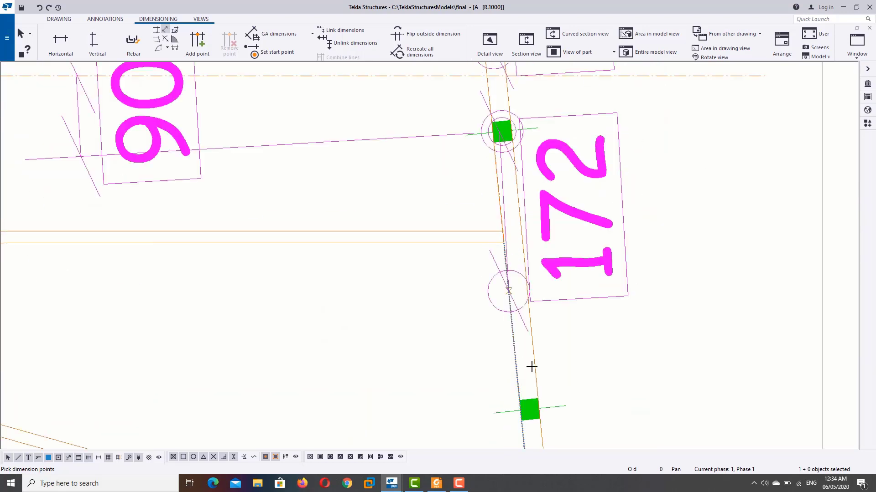
middle_drag(532, 367, 526, 251)
click(525, 250)
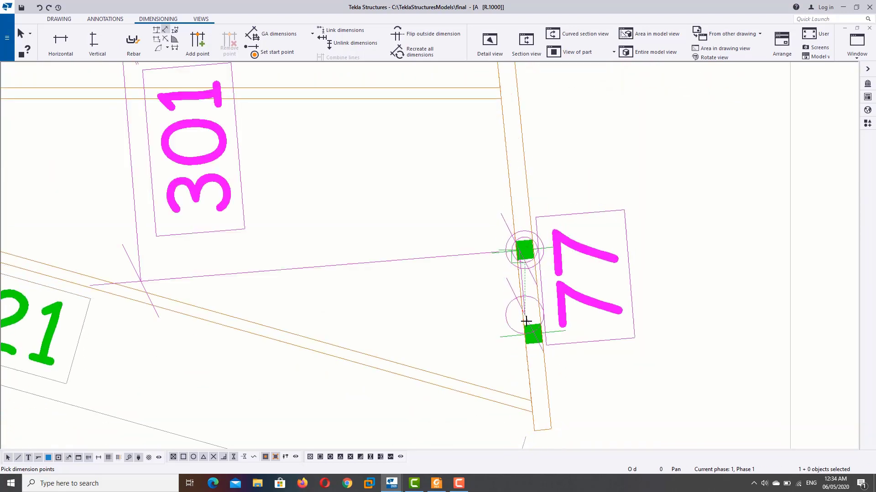
click(532, 333)
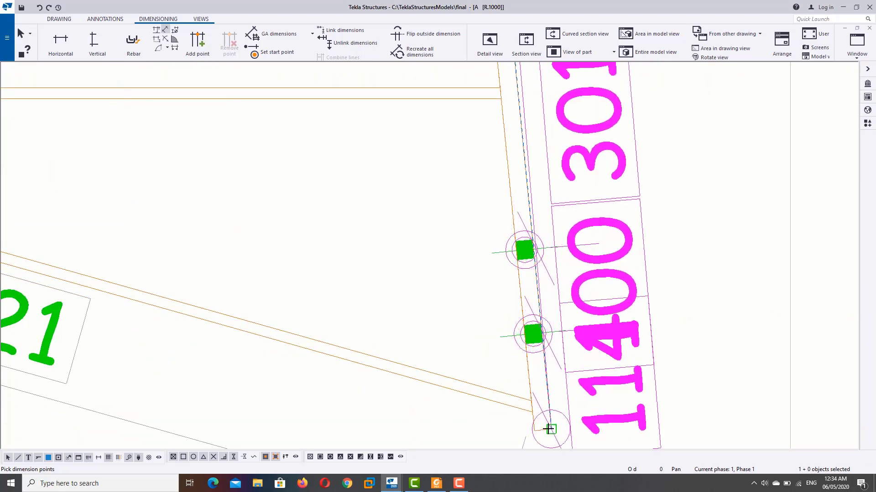
click(549, 429)
middle_click(633, 418)
scroll(633, 419, down, 2)
scroll(637, 401, down, 2)
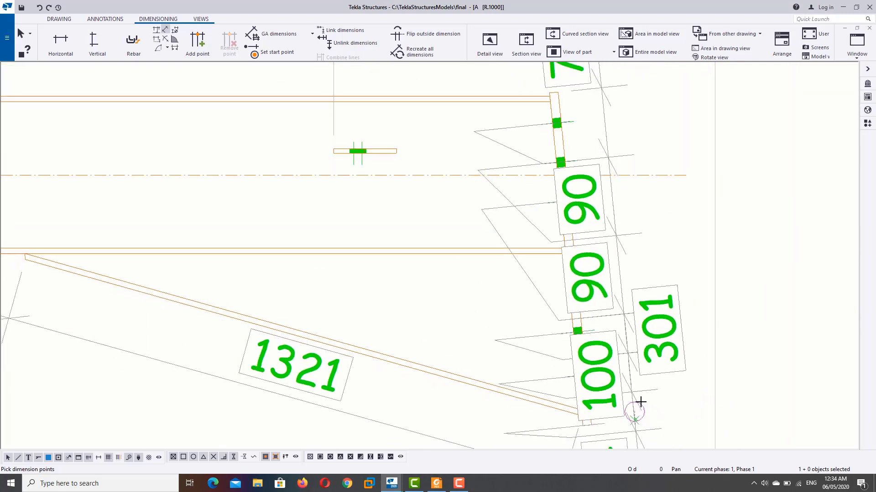
scroll(647, 381, down, 2)
scroll(646, 381, down, 2)
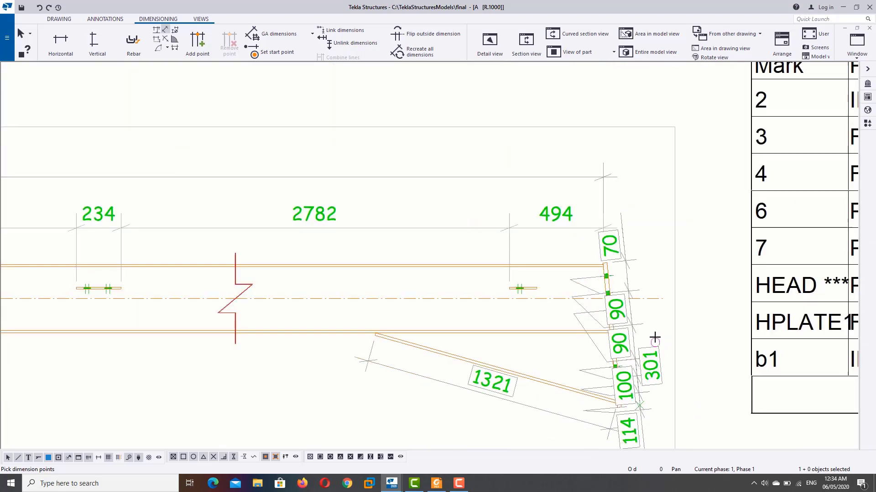
Set the end-plate hole-chain dimensions' exaggeration to None and drag the line away from the plate
right_click(653, 211)
click(659, 218)
click(588, 283)
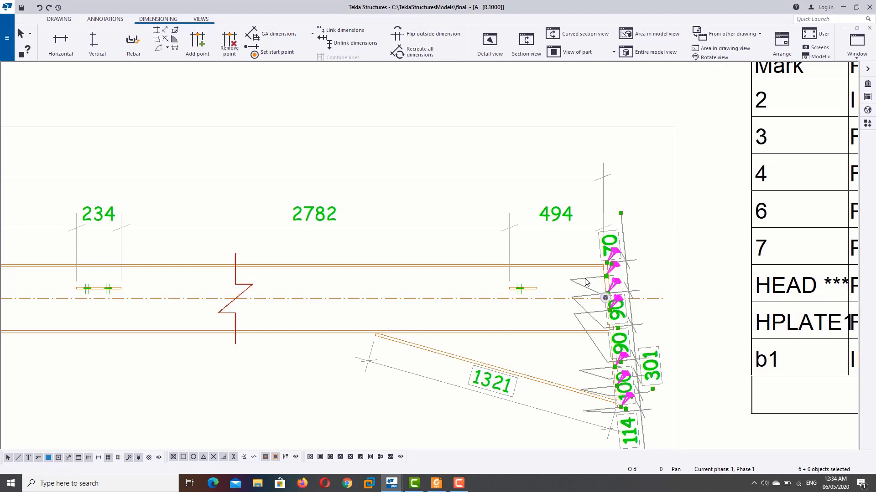
double_click(585, 282)
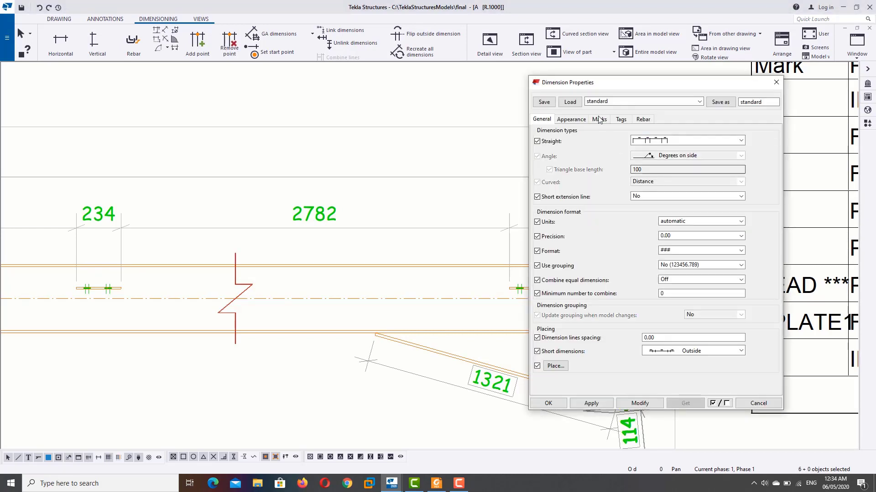
click(574, 119)
click(598, 120)
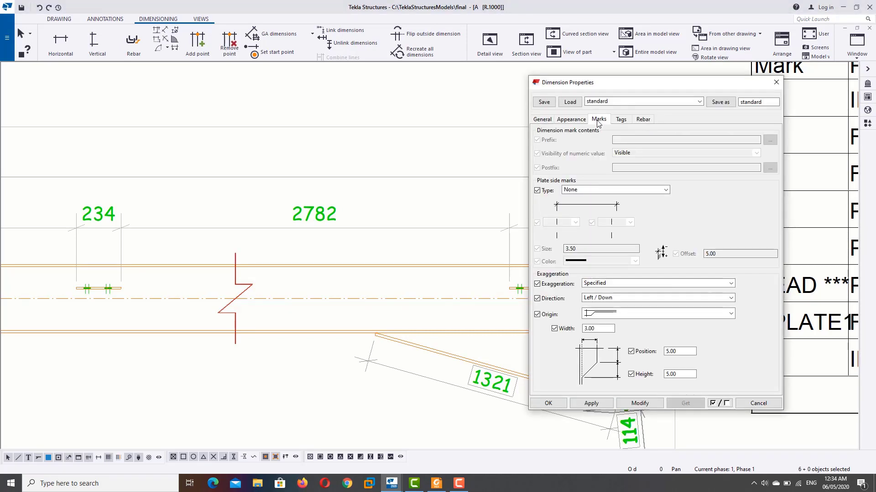
click(608, 284)
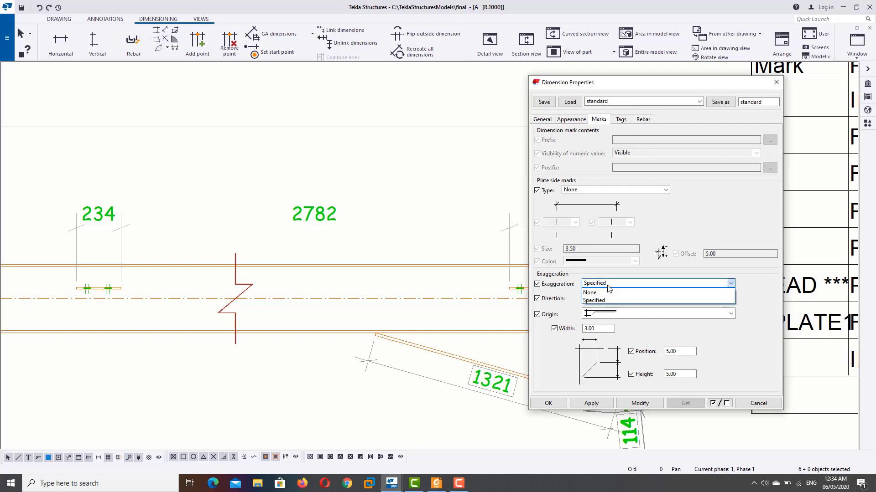
click(607, 292)
click(639, 403)
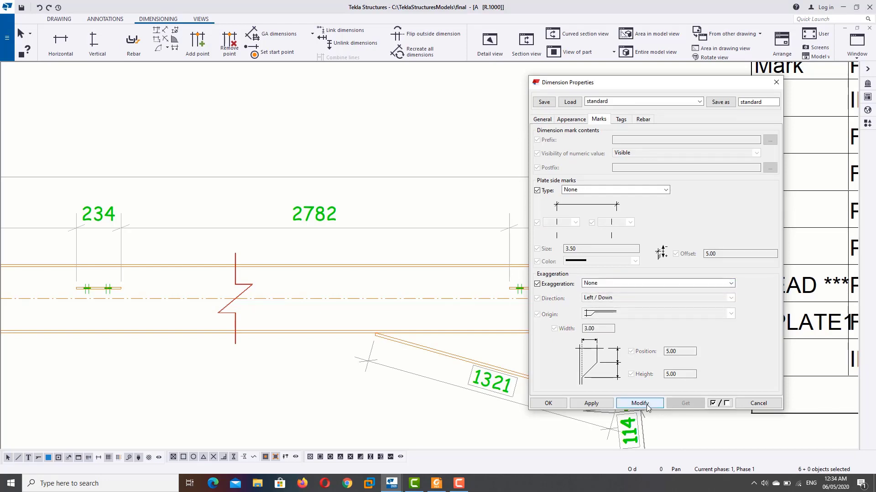
click(566, 404)
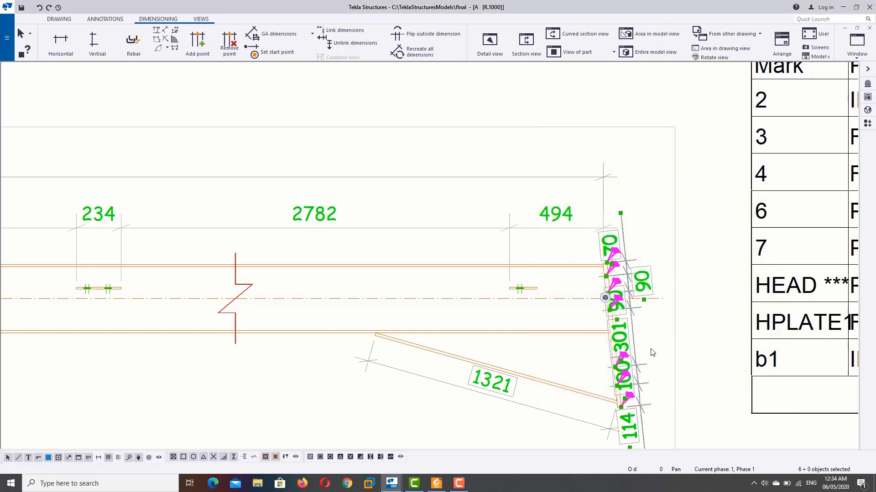
drag(632, 326, 673, 286)
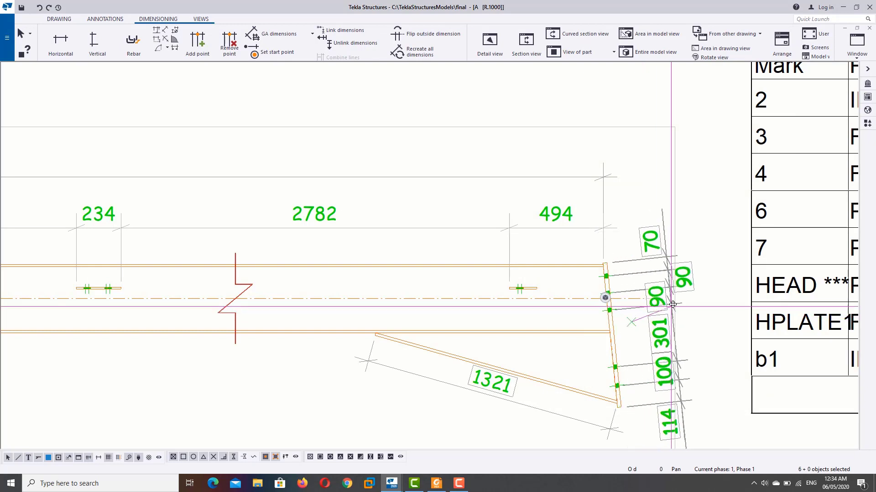
middle_drag(673, 286, 617, 262)
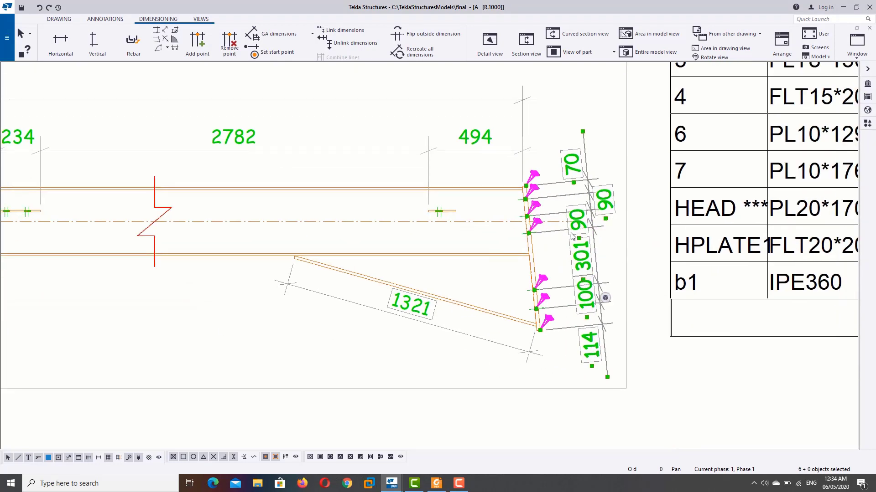
Remove the frame from the hole-chain dimension text and set its height to 1.5
double_click(556, 232)
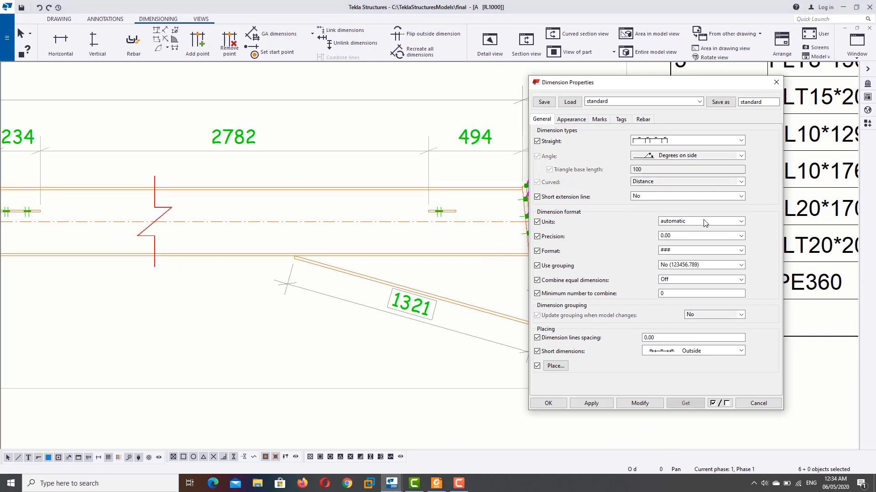
click(570, 119)
click(629, 194)
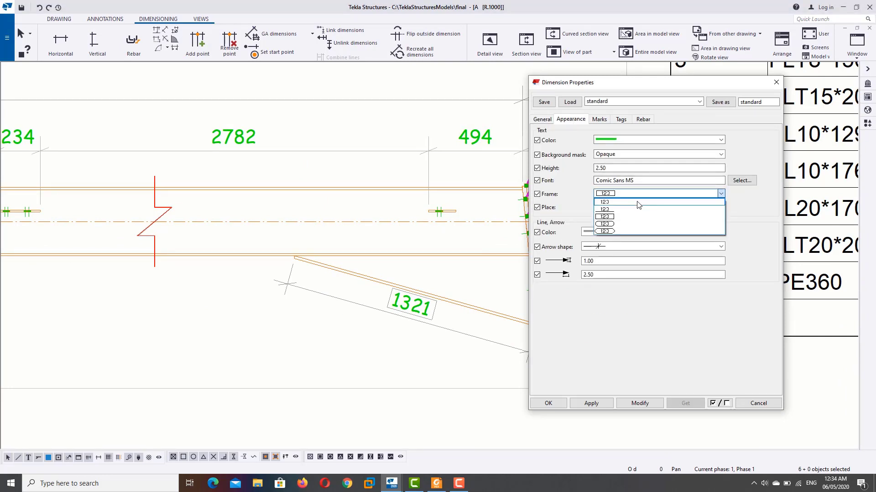
double_click(608, 166)
text(1)
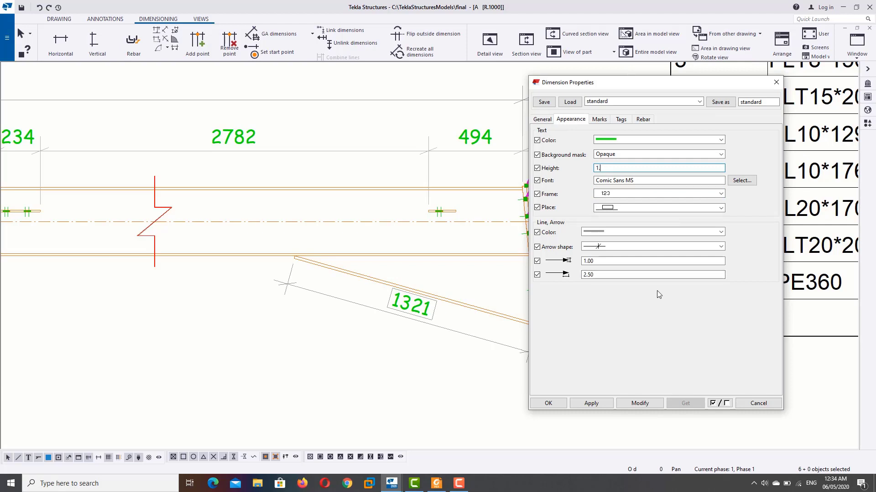
text(50)
click(548, 405)
Reselect the hole-chain dimension line and zoom in and out to inspect it
click(603, 351)
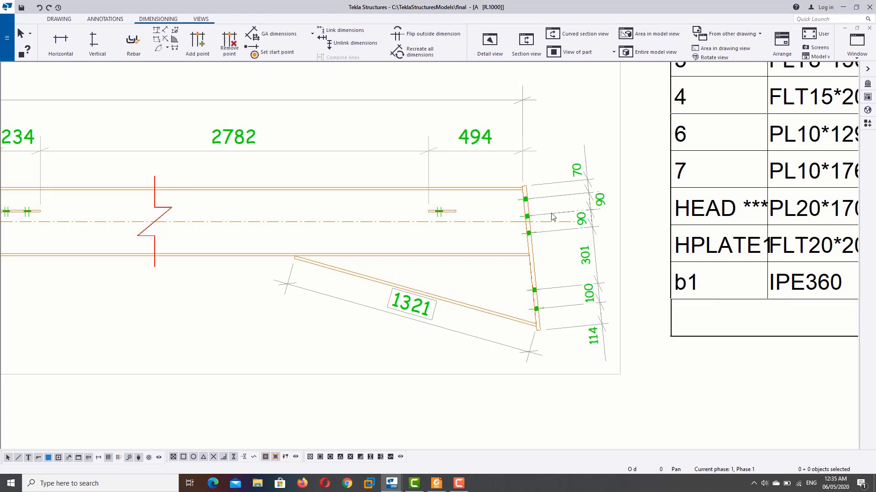
click(589, 217)
scroll(515, 211, up, 1)
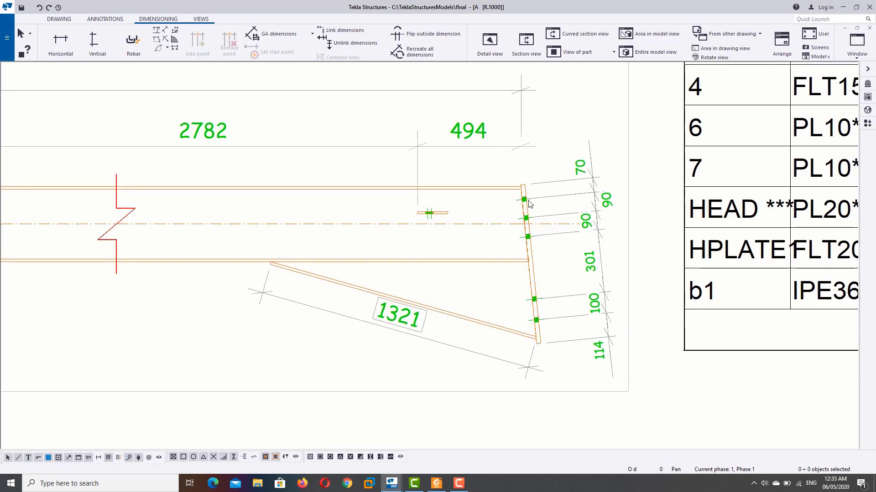
scroll(528, 206, up, 1)
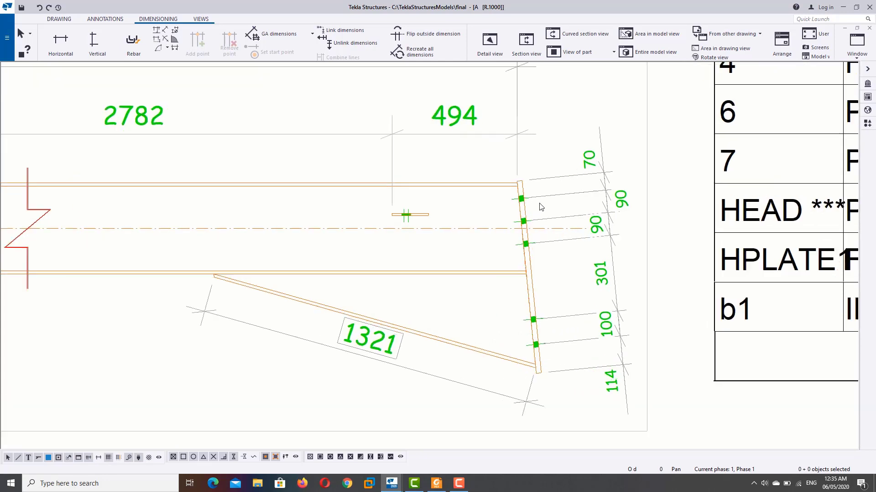
scroll(525, 210, up, 1)
scroll(523, 217, up, 1)
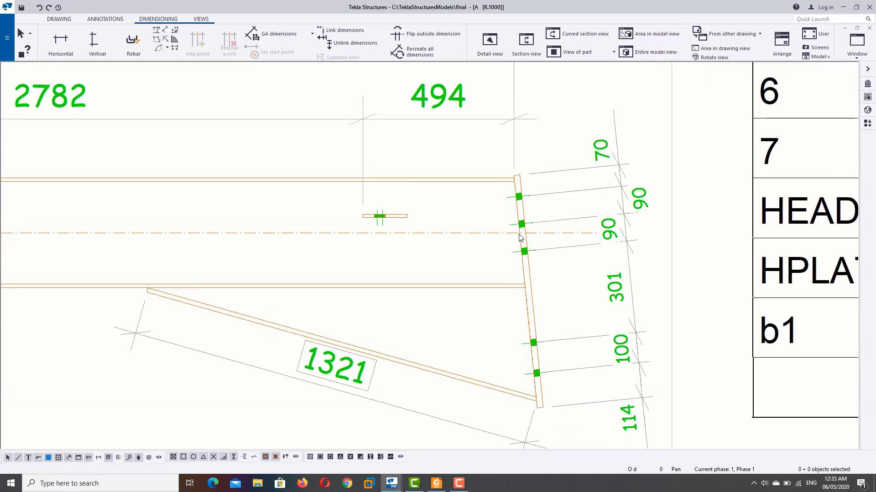
scroll(540, 267, down, 1)
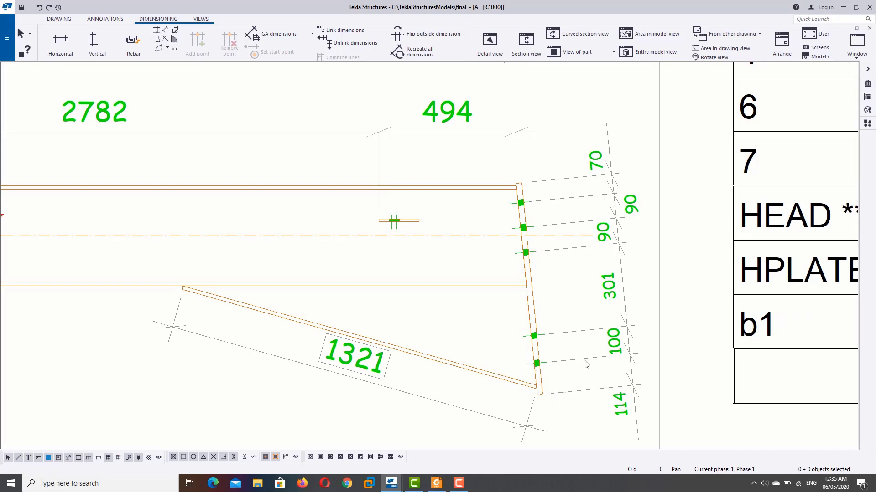
scroll(576, 232, down, 1)
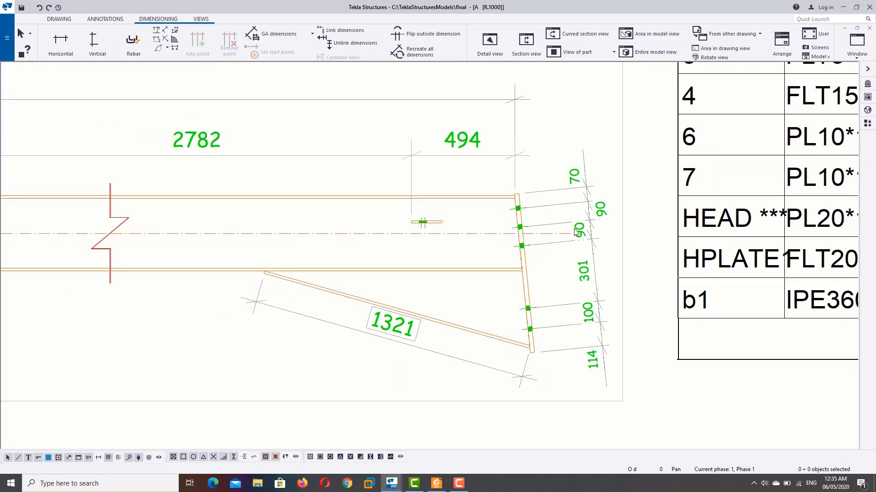
Reduce the hole-chain dimension text height to 1
double_click(599, 211)
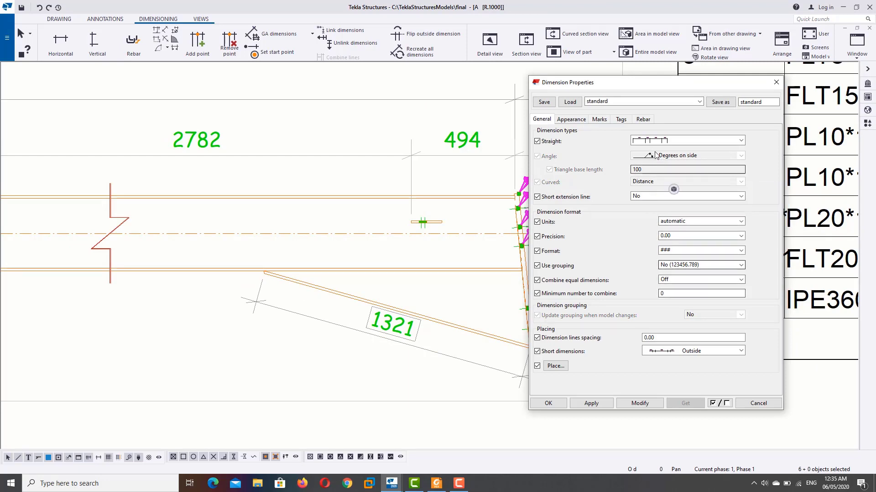
click(571, 120)
key(Tab)
key(Tab)
key(Tab)
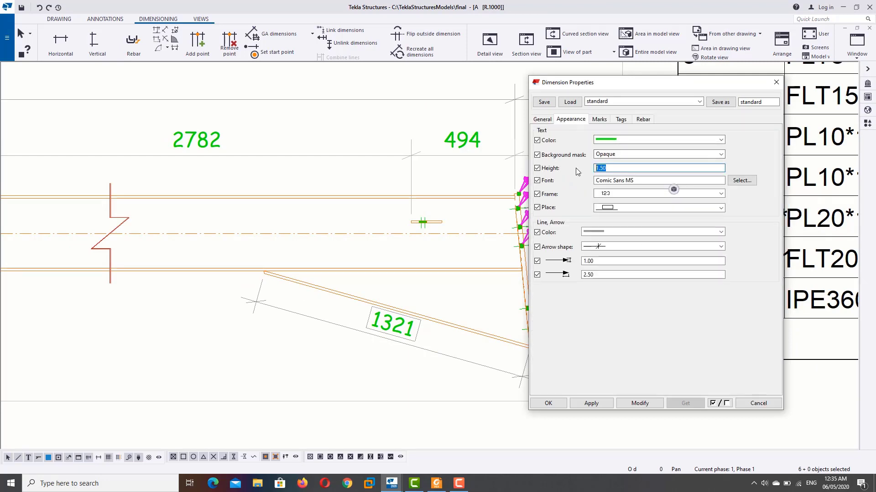
text(1)
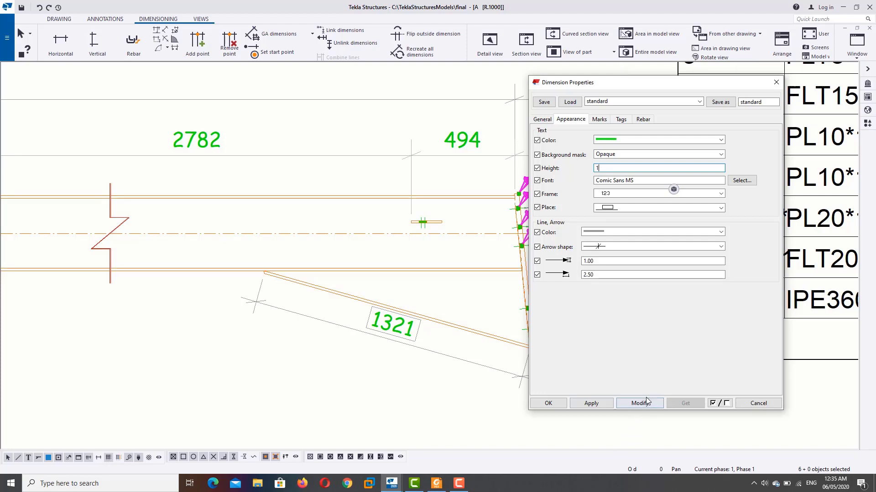
click(548, 403)
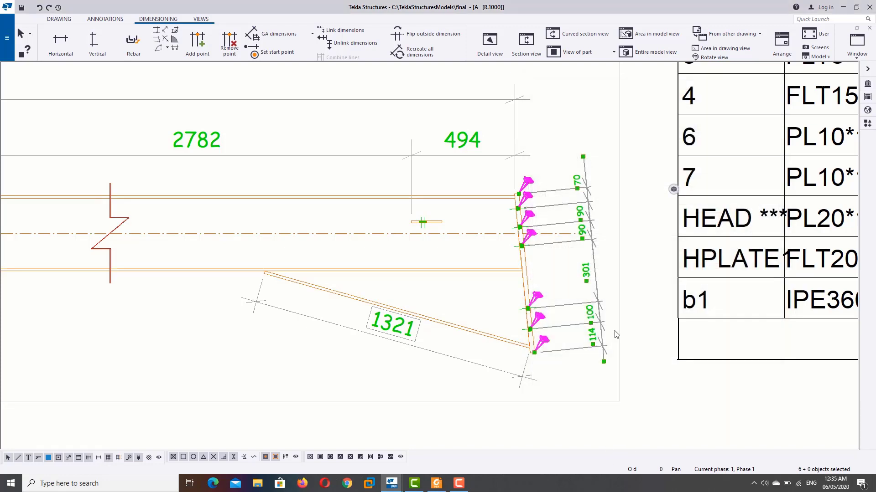
Drag the hole-chain dimension line in close alongside the angled plate
click(625, 254)
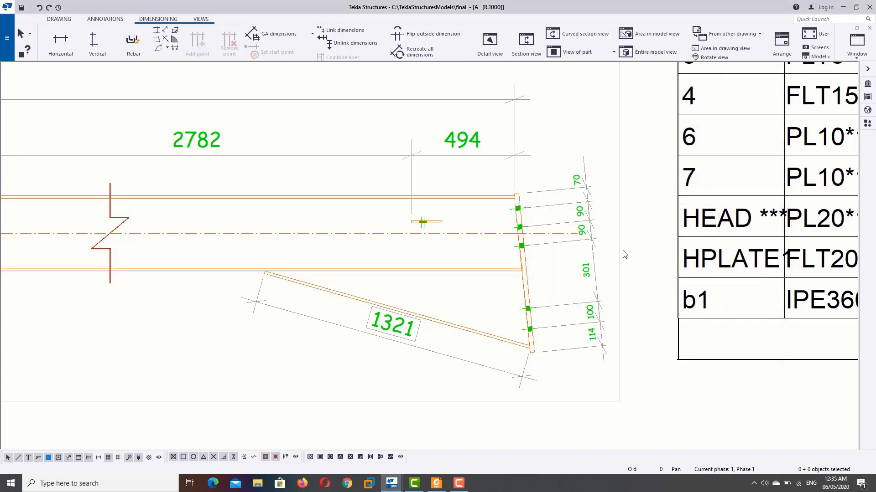
click(587, 169)
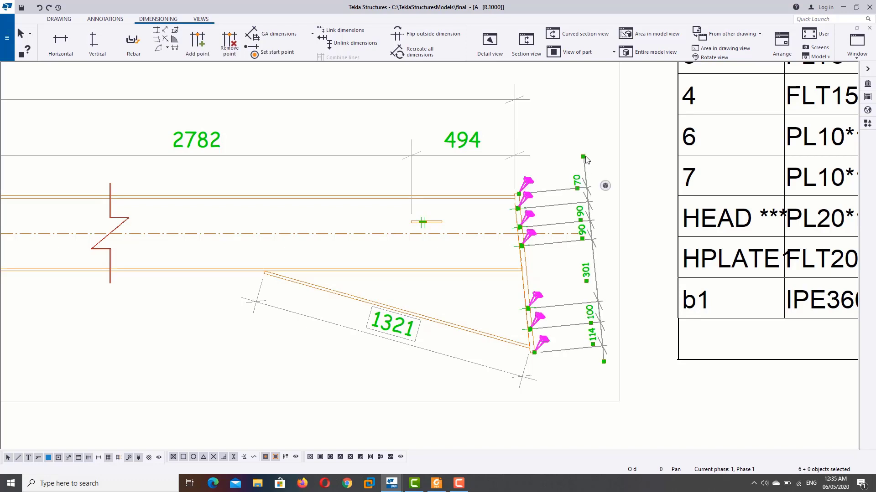
drag(584, 156, 547, 211)
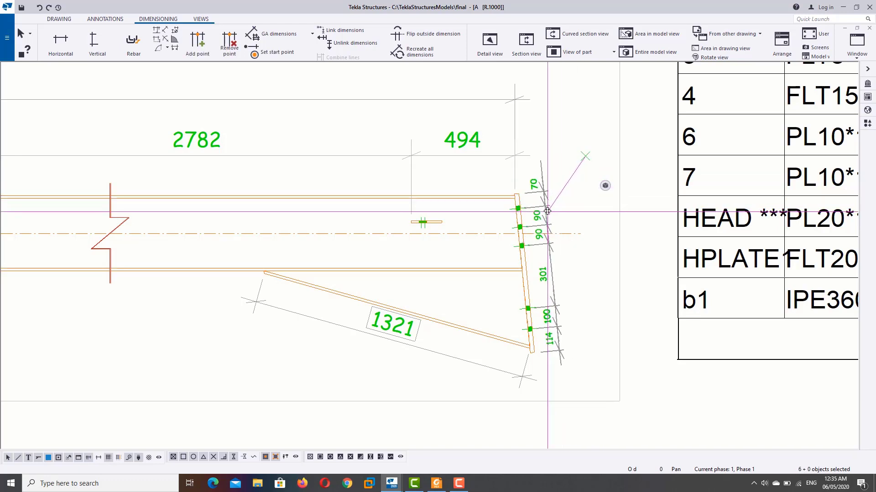
click(587, 159)
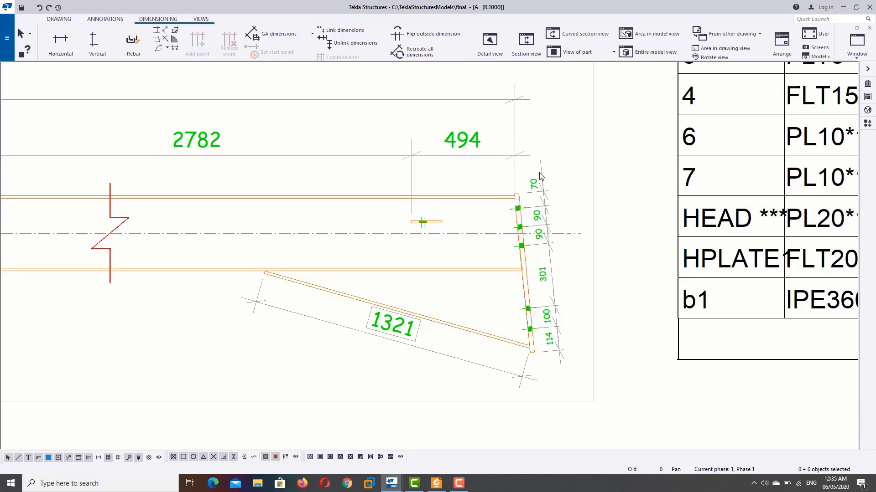
scroll(531, 262, down, 1)
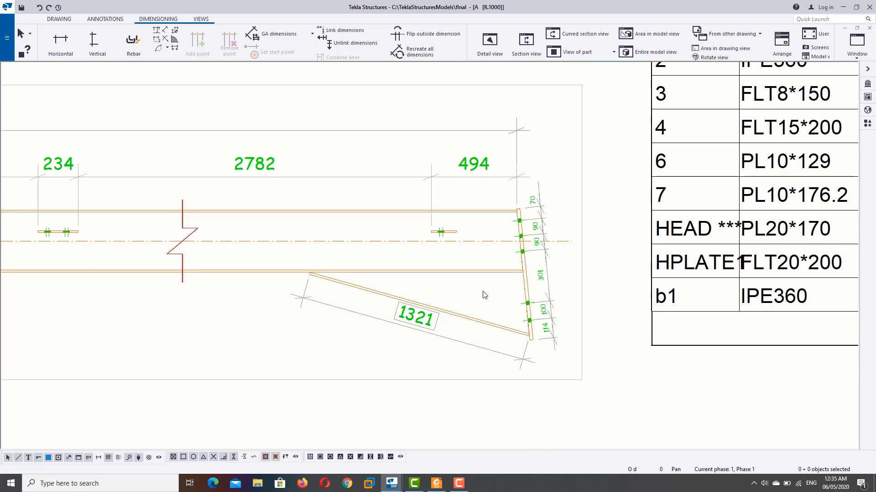
scroll(458, 315, down, 1)
scroll(416, 301, down, 1)
scroll(318, 271, down, 1)
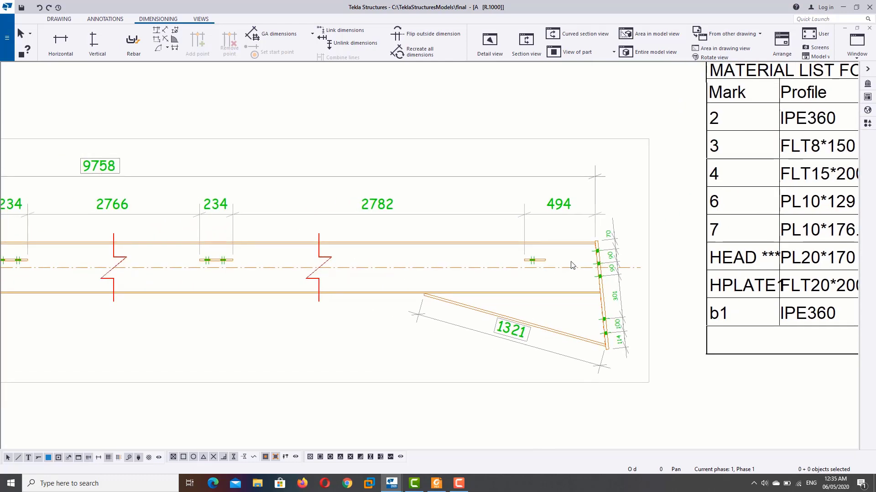
scroll(525, 263, up, 1)
scroll(542, 271, up, 1)
scroll(543, 274, up, 2)
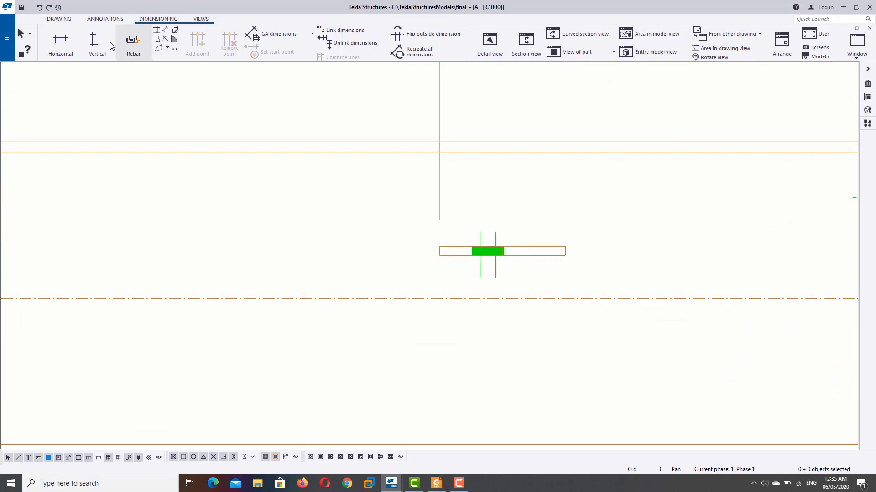
click(96, 42)
scroll(403, 246, up, 3)
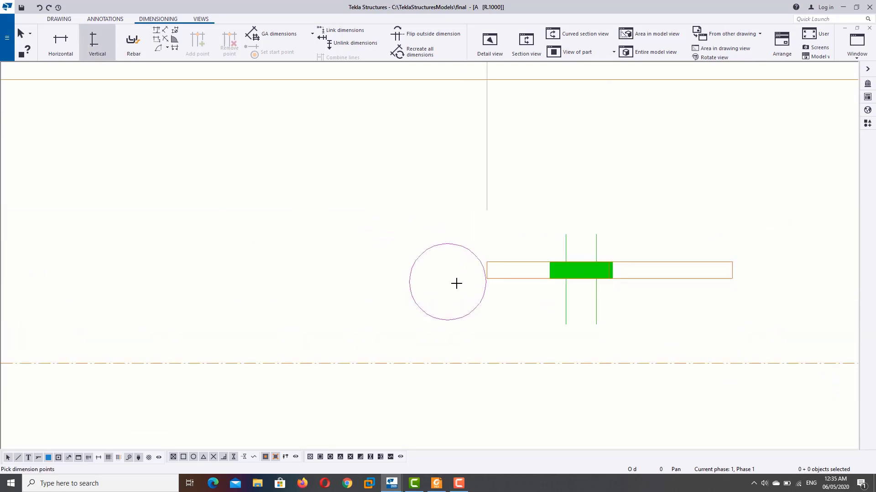
click(486, 263)
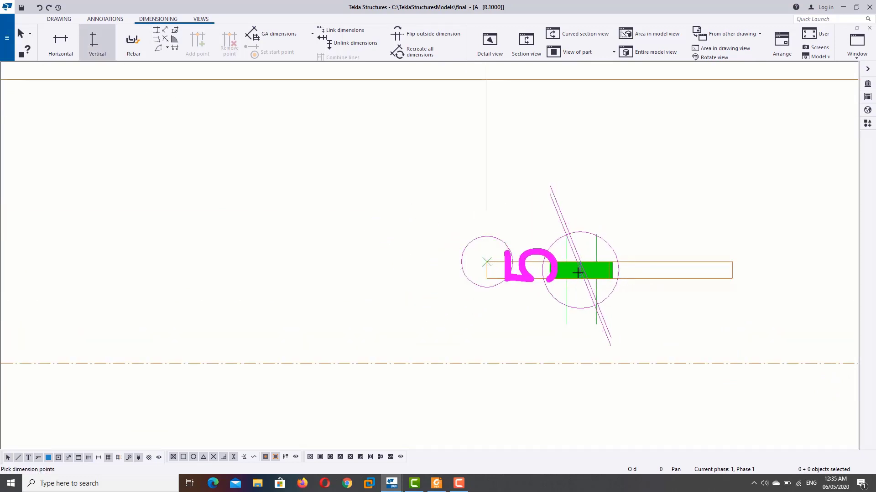
click(580, 273)
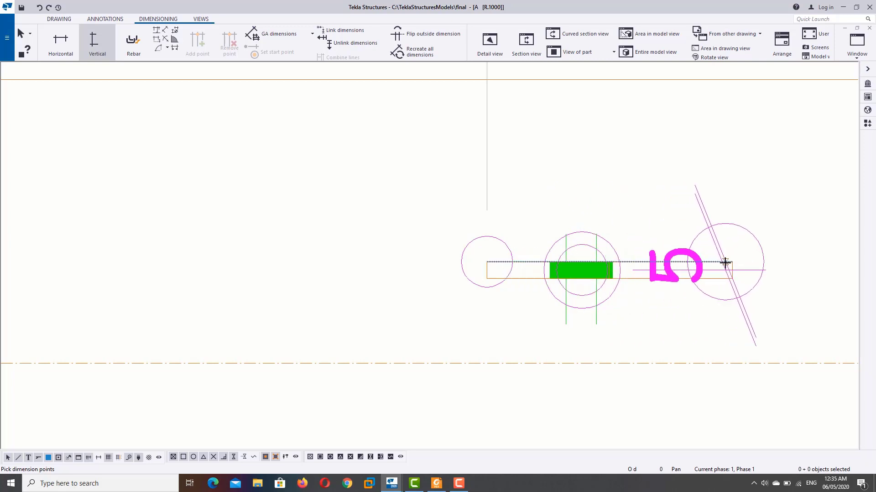
click(728, 206)
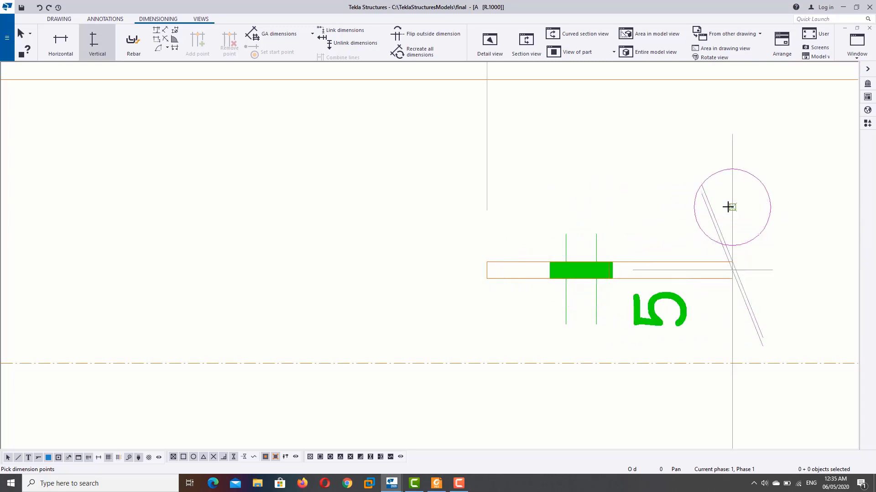
scroll(727, 208, down, 1)
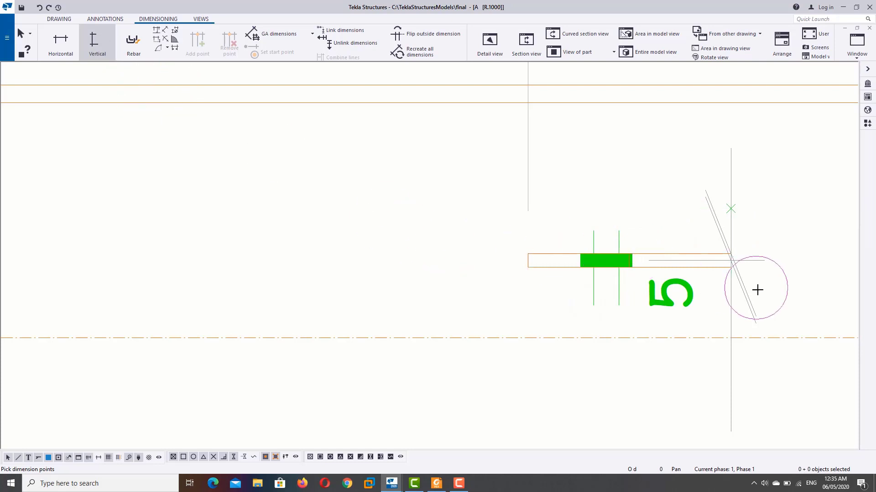
click(731, 268)
right_click(553, 172)
click(570, 179)
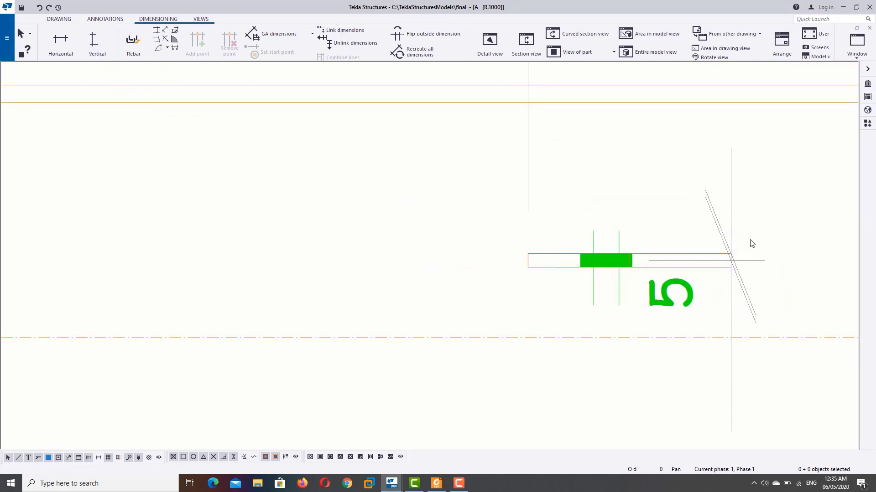
click(725, 240)
key(Delete)
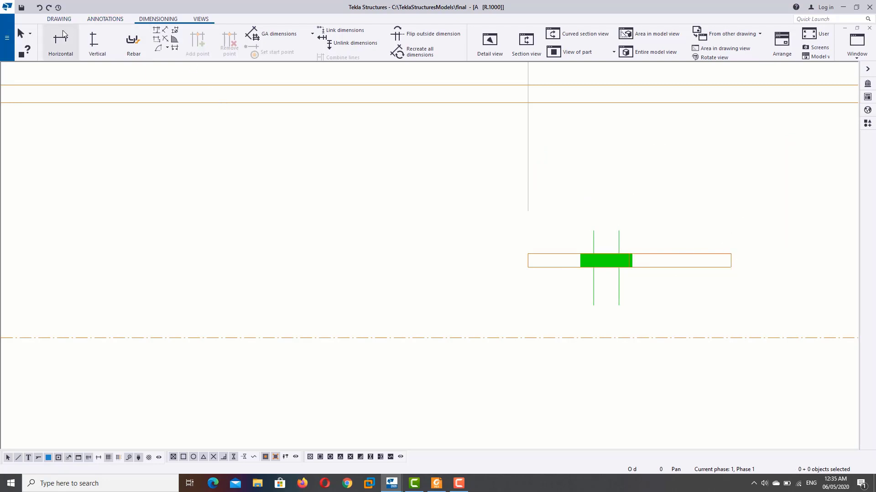
click(72, 51)
scroll(579, 320, up, 1)
scroll(579, 324, up, 2)
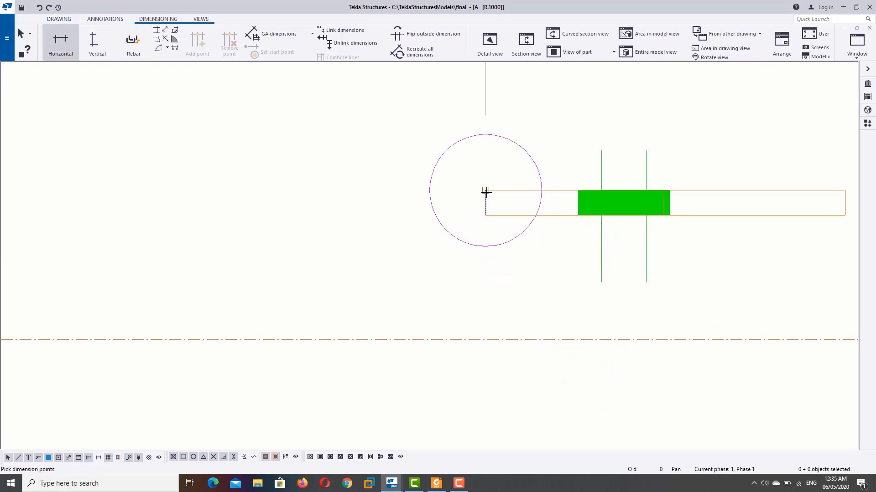
click(485, 191)
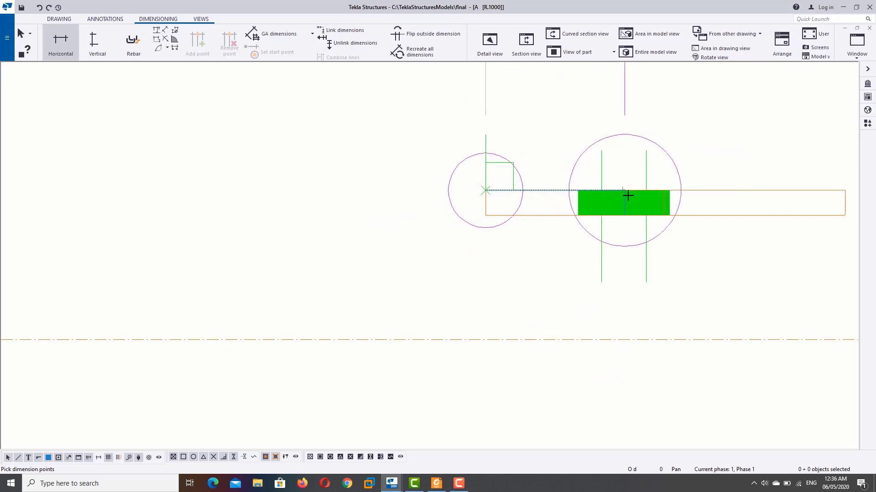
click(624, 190)
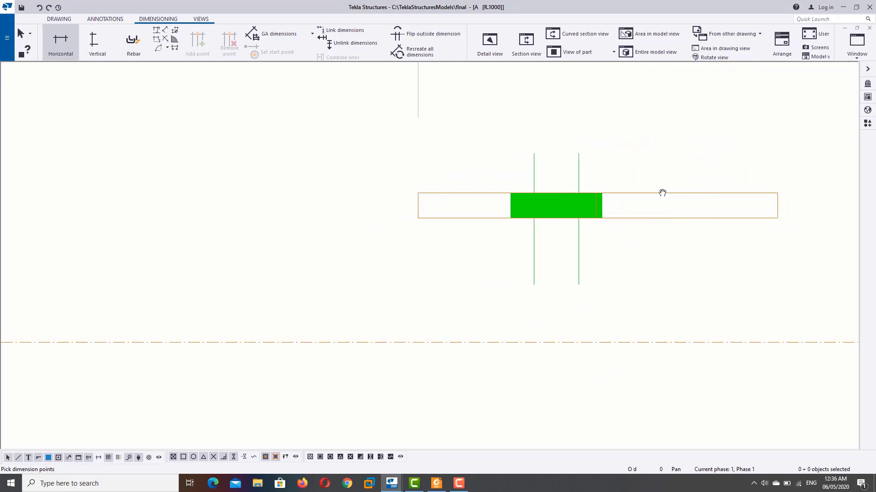
middle_drag(751, 193, 698, 193)
click(698, 193)
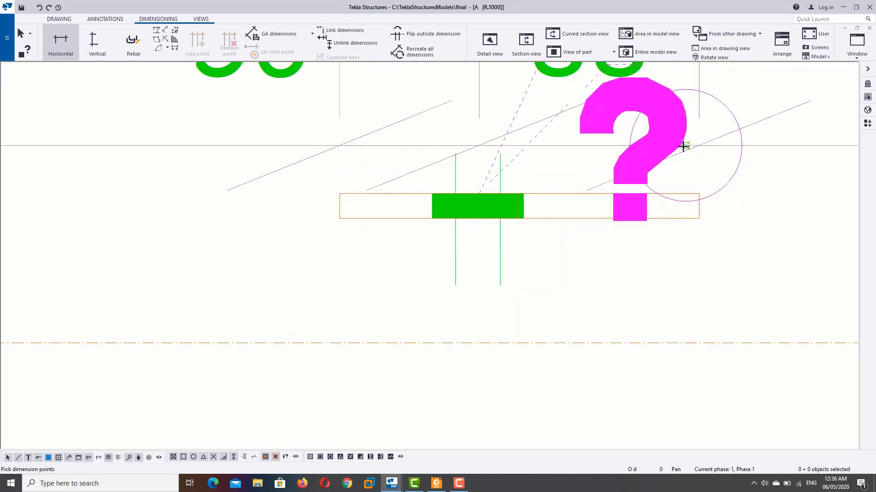
scroll(656, 173, down, 3)
scroll(625, 197, down, 2)
right_click(415, 218)
click(431, 222)
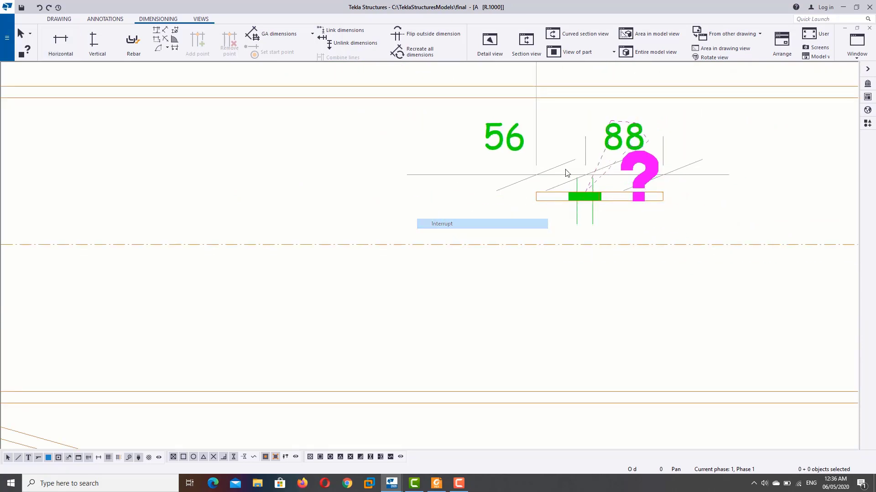
scroll(626, 148, up, 2)
click(626, 147)
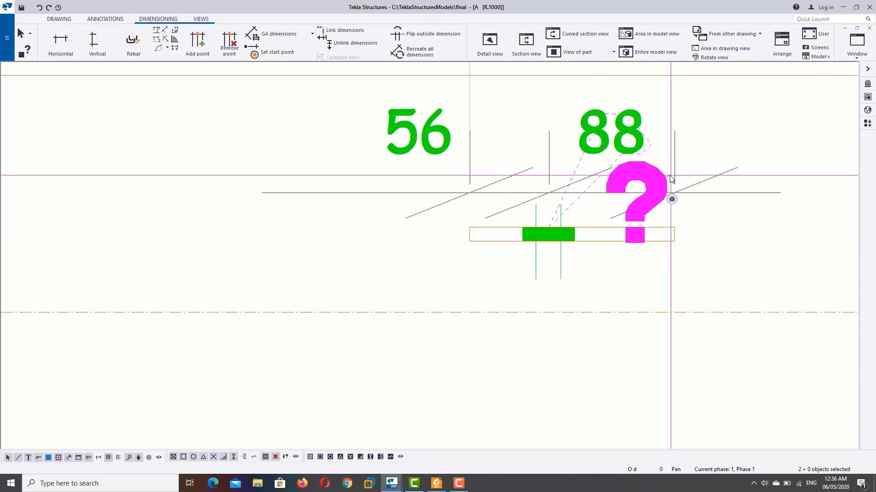
drag(527, 193, 524, 124)
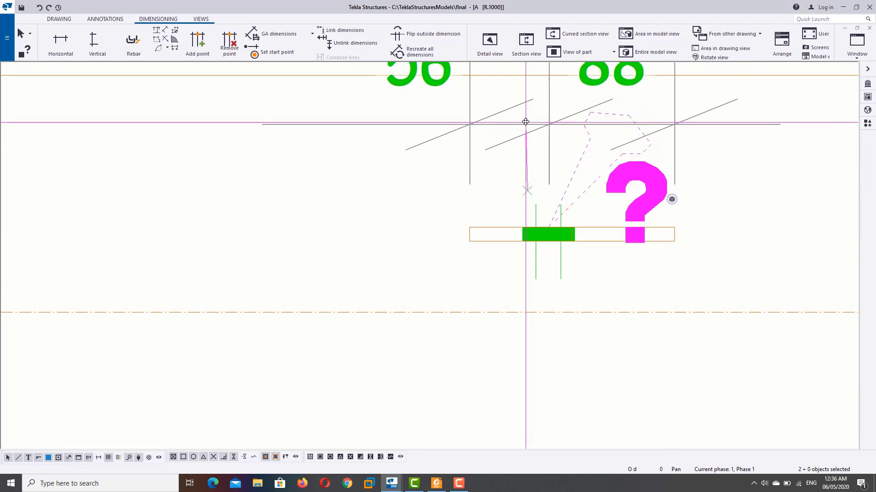
click(784, 233)
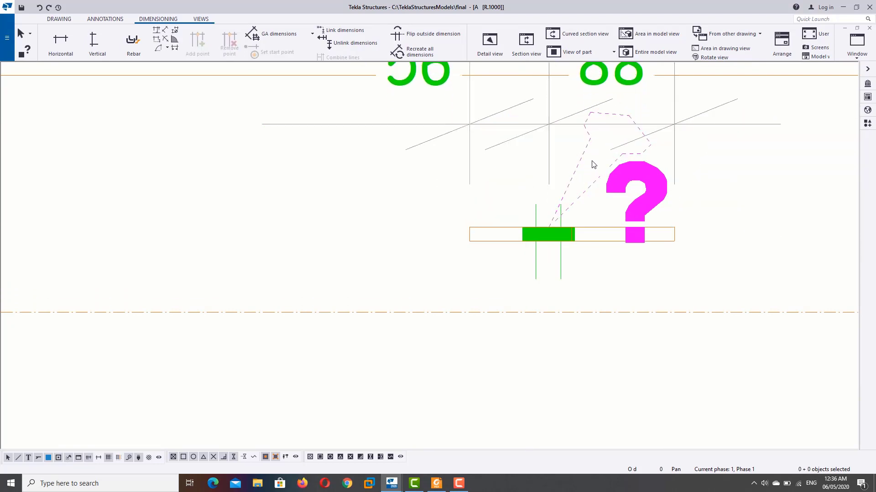
scroll(745, 208, down, 2)
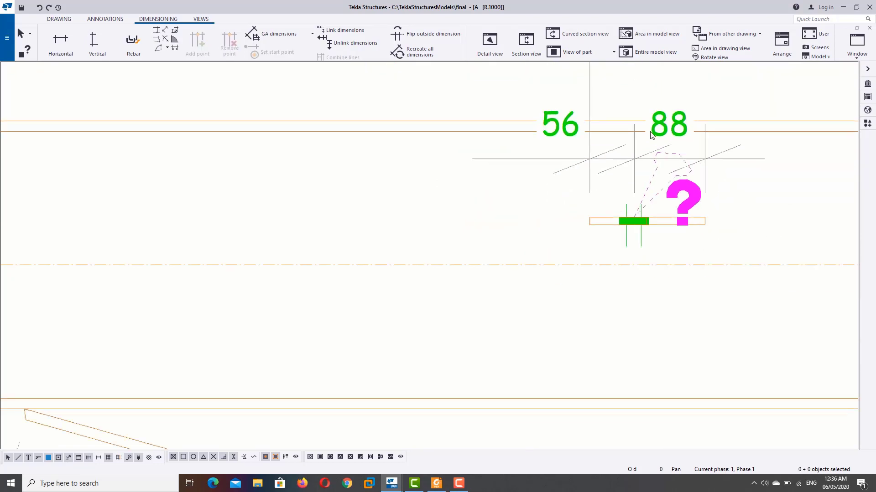
click(632, 135)
scroll(631, 135, down, 2)
scroll(632, 137, down, 1)
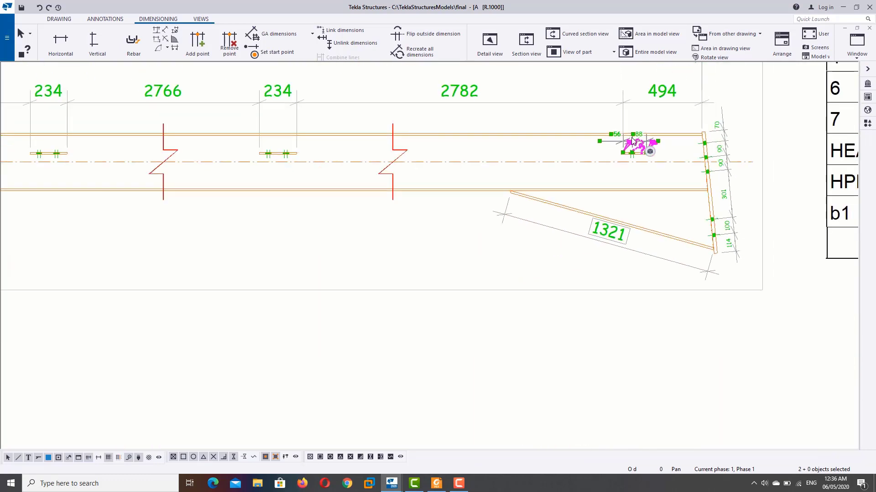
scroll(633, 141, up, 1)
scroll(633, 140, up, 2)
scroll(638, 138, up, 2)
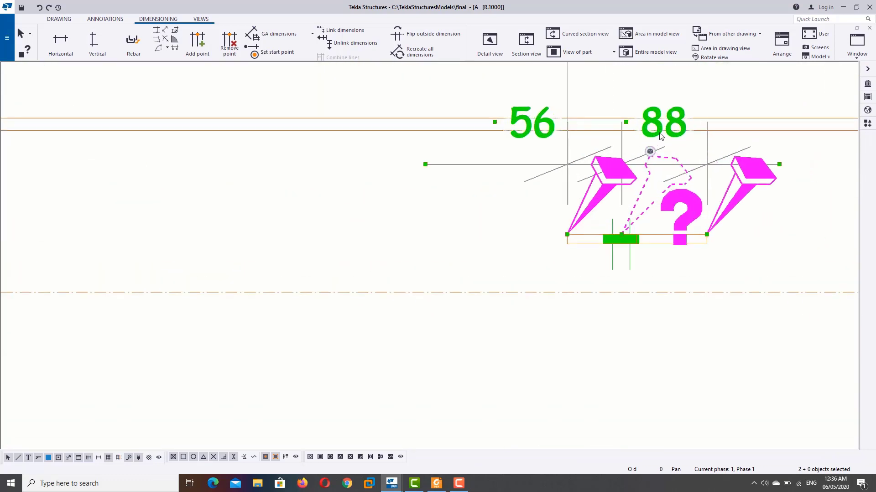
double_click(662, 133)
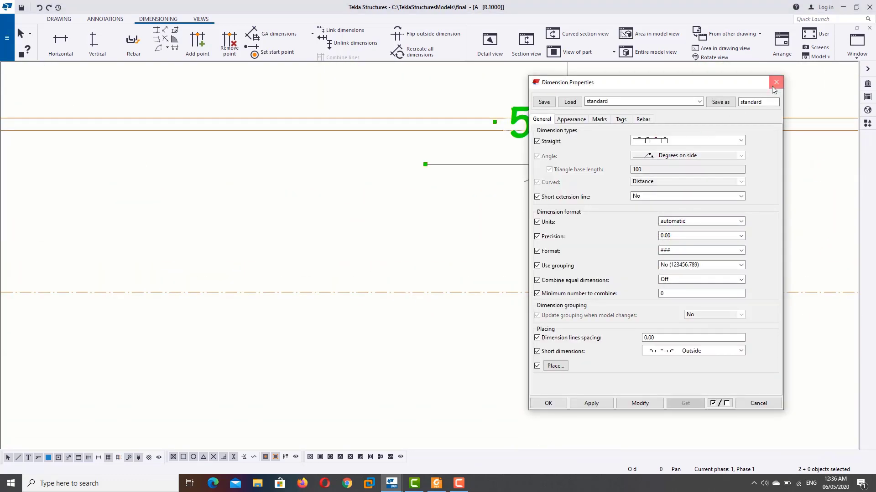
click(779, 77)
scroll(637, 192, down, 1)
scroll(637, 192, down, 2)
scroll(637, 192, down, 2)
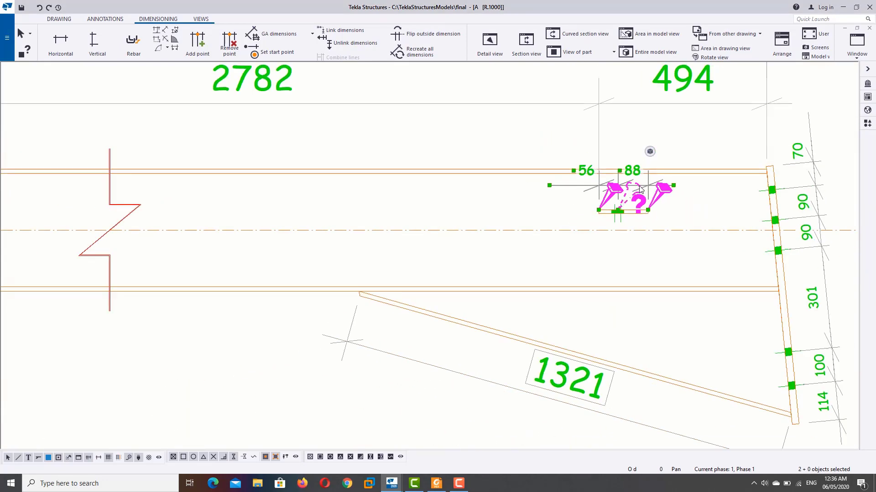
click(641, 189)
key(Delete)
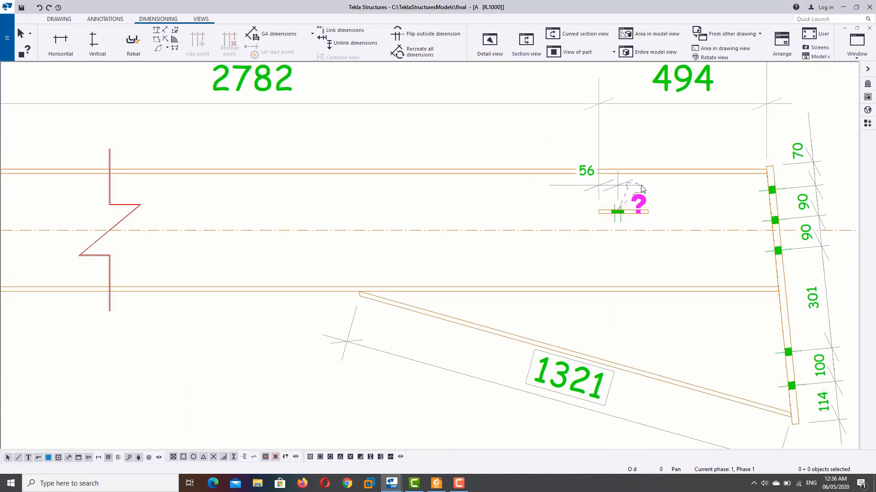
click(599, 190)
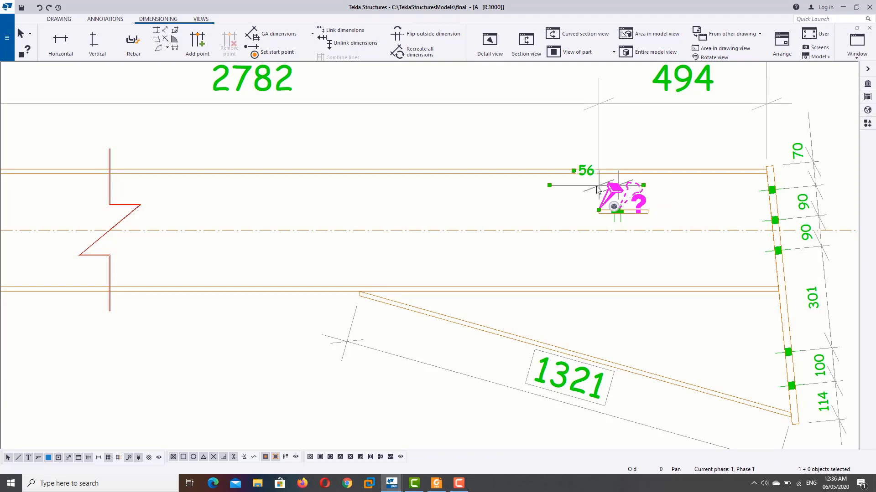
key(Delete)
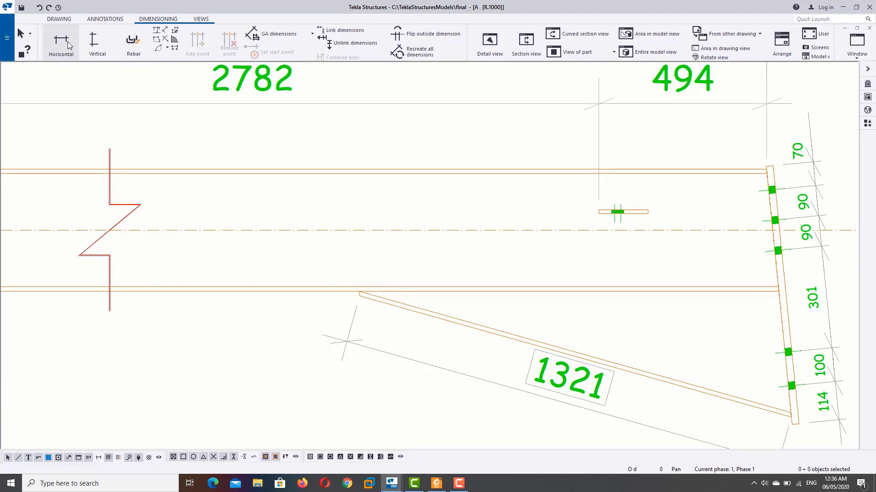
click(68, 45)
scroll(574, 235, up, 5)
middle_drag(641, 186, 494, 244)
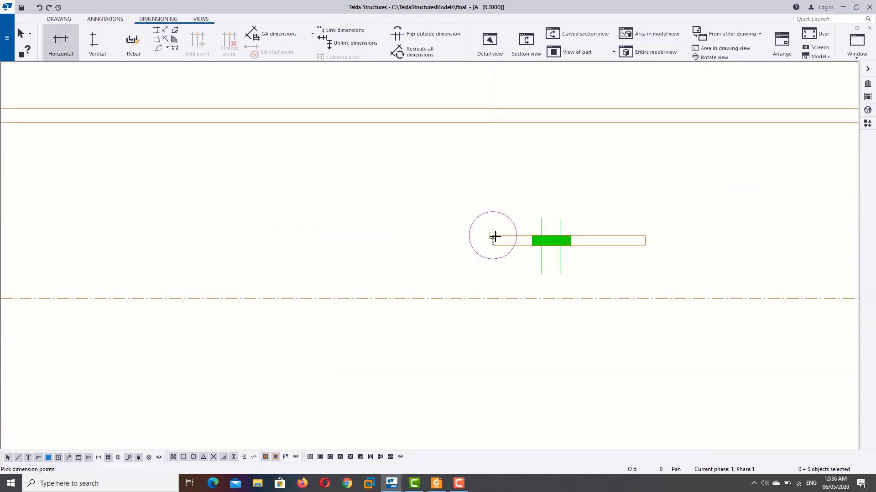
click(493, 235)
click(644, 235)
middle_click(643, 235)
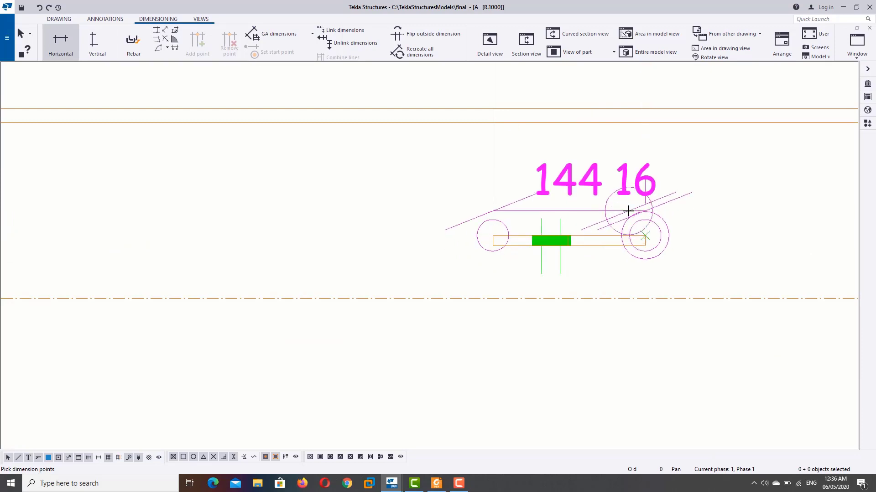
click(629, 210)
right_click(692, 172)
click(712, 178)
scroll(397, 253, down, 3)
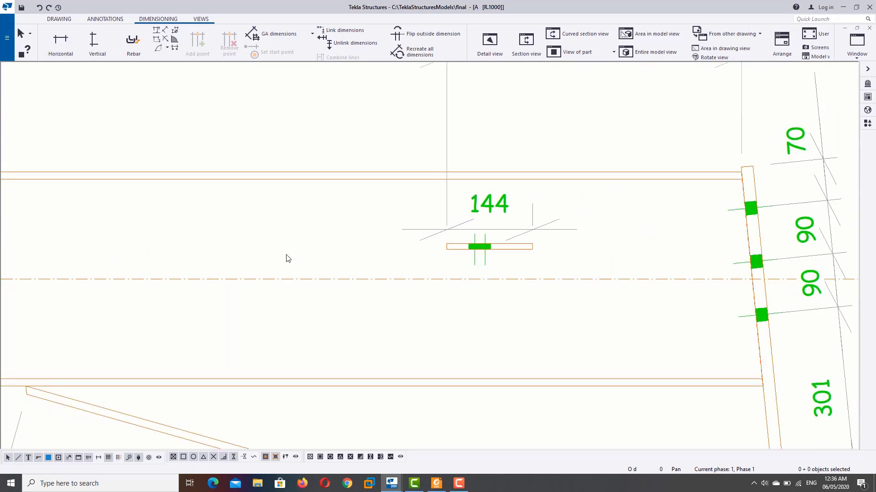
scroll(389, 256, down, 3)
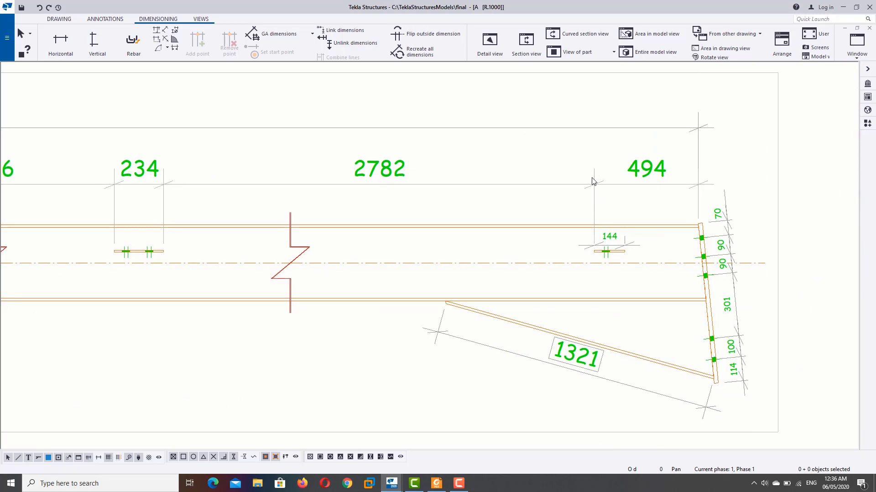
scroll(597, 254, up, 2)
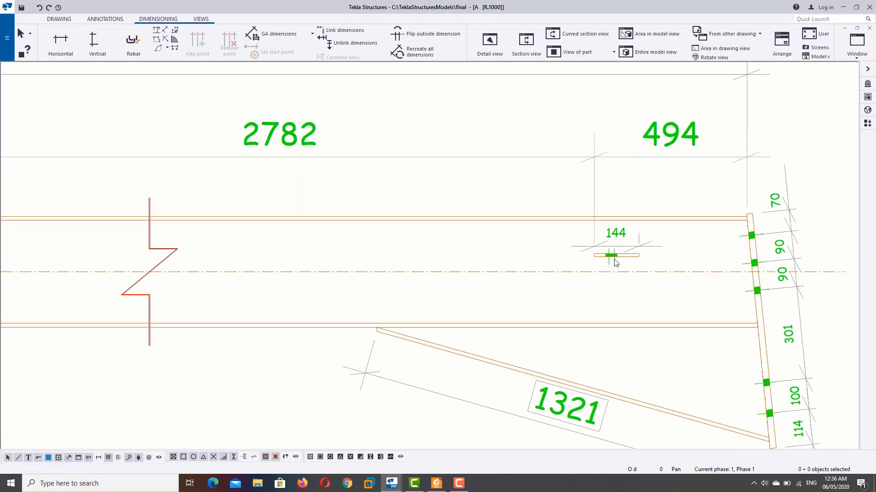
scroll(548, 247, down, 2)
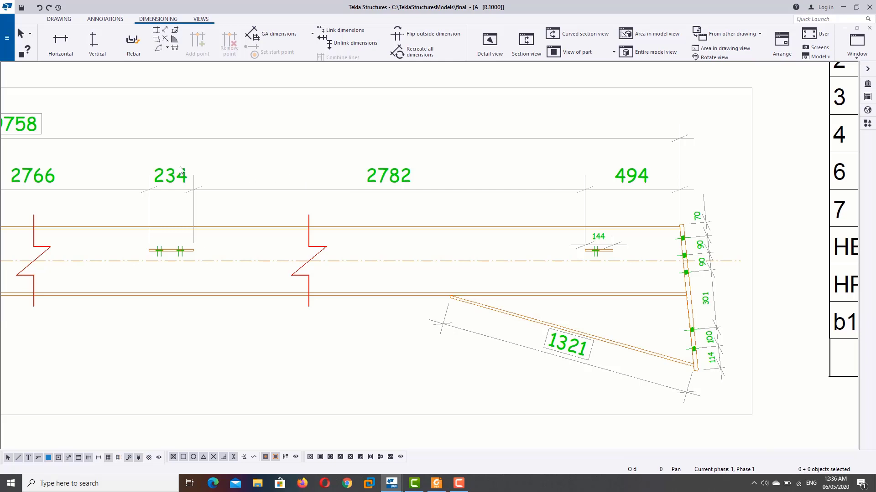
scroll(204, 262, down, 1)
scroll(185, 268, down, 2)
scroll(146, 269, up, 4)
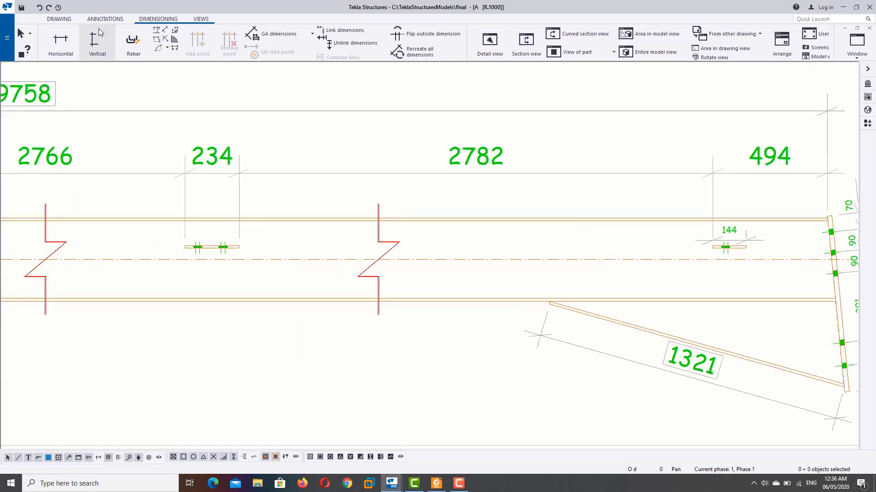
Add a horizontal 110 hole-spacing dimension on the first middle plate
click(63, 51)
scroll(205, 225, up, 4)
scroll(183, 282, up, 1)
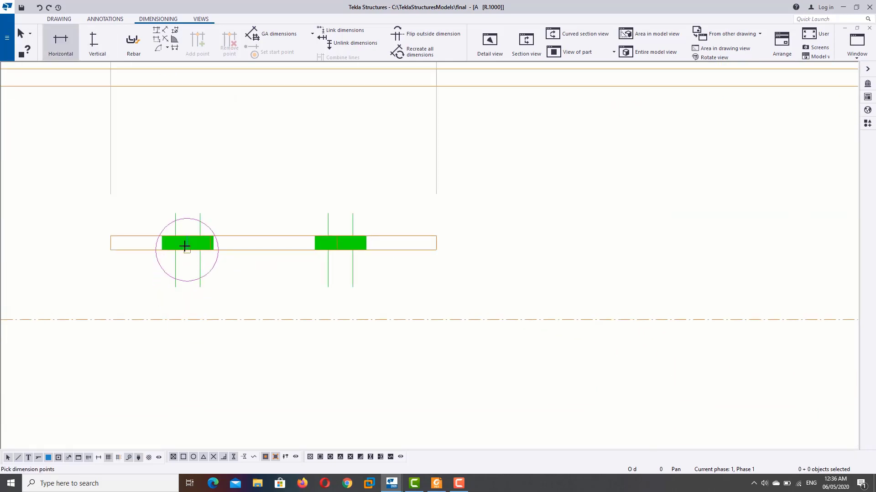
click(186, 241)
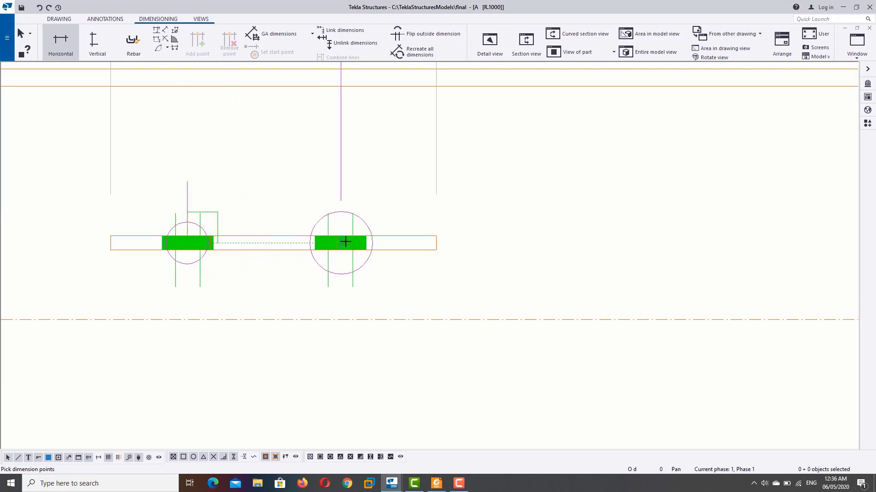
scroll(336, 243, up, 2)
scroll(344, 244, up, 3)
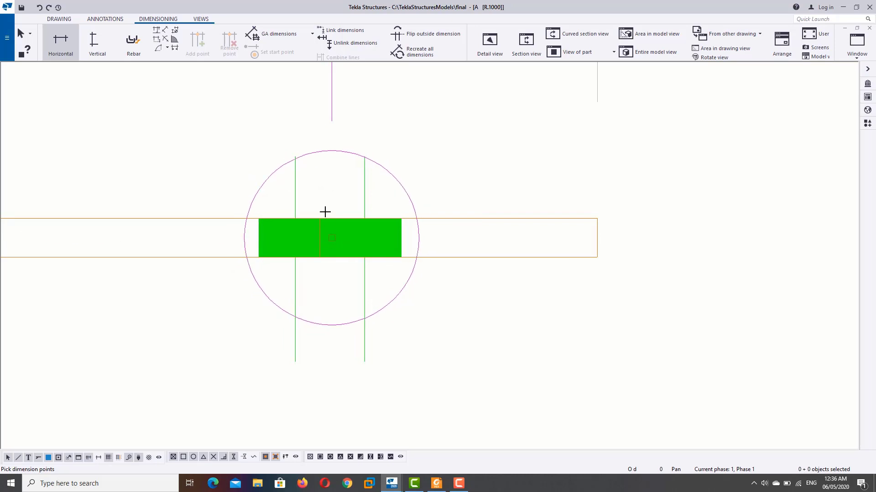
scroll(317, 172, down, 3)
scroll(317, 176, down, 2)
right_click(451, 166)
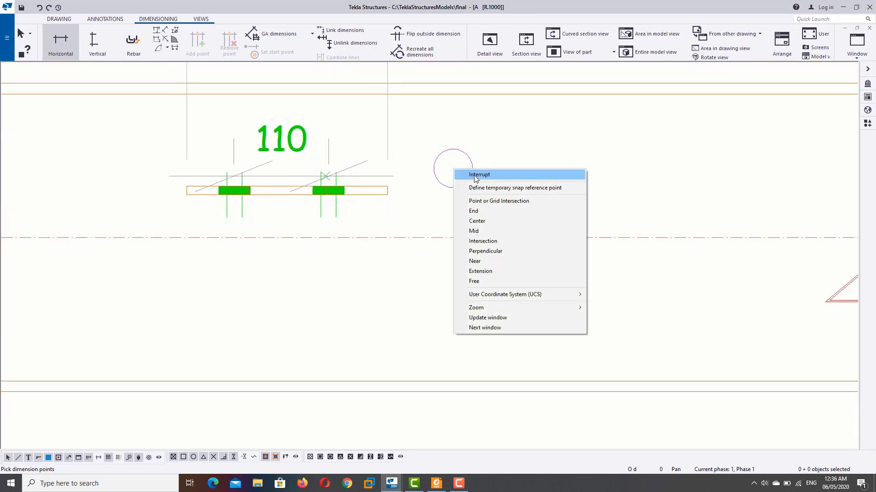
click(477, 173)
scroll(264, 235, down, 1)
scroll(264, 235, down, 4)
middle_drag(162, 246, 547, 247)
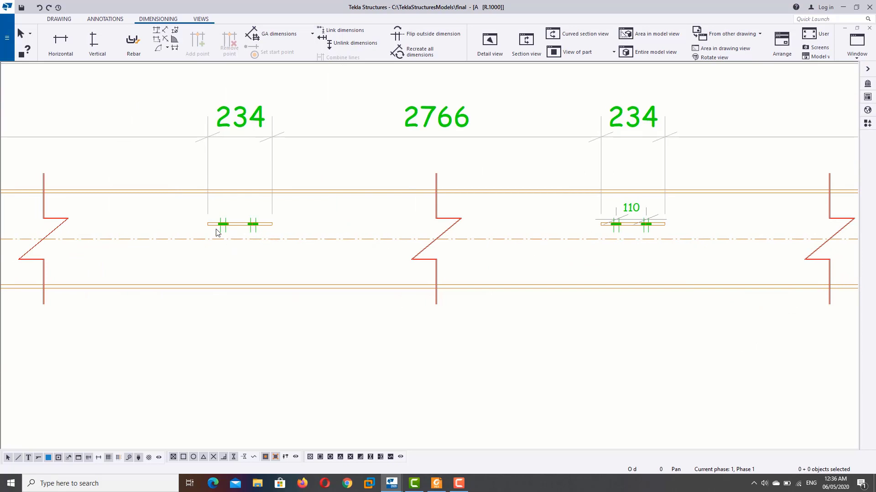
Add the matching horizontal 110 hole-spacing dimension on the other middle plate
click(61, 41)
scroll(225, 226, up, 3)
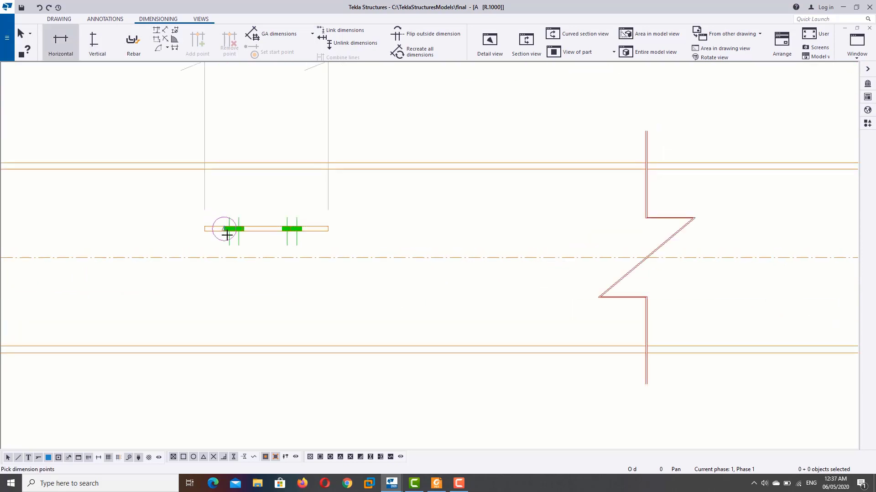
scroll(239, 226, up, 3)
scroll(239, 225, up, 3)
scroll(232, 224, up, 3)
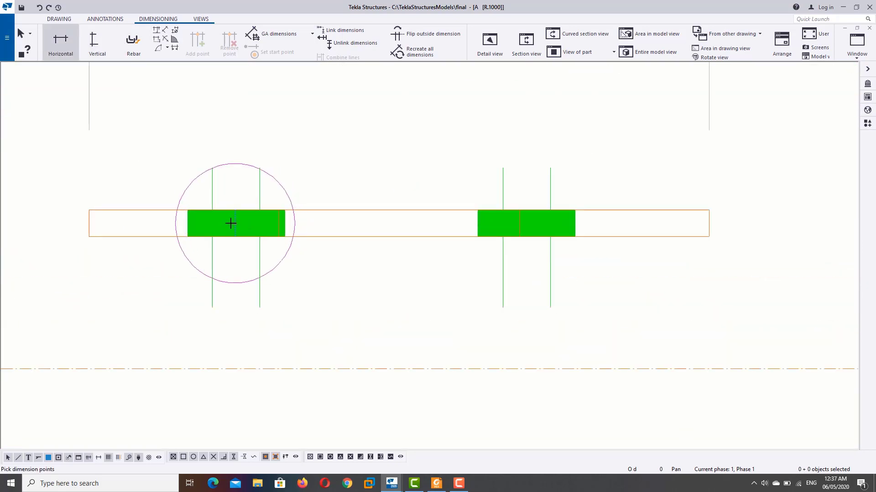
click(233, 223)
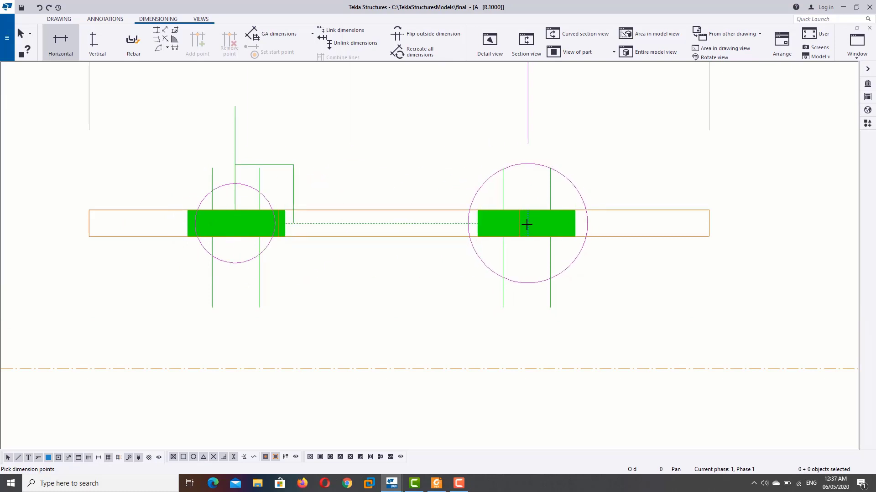
click(527, 225)
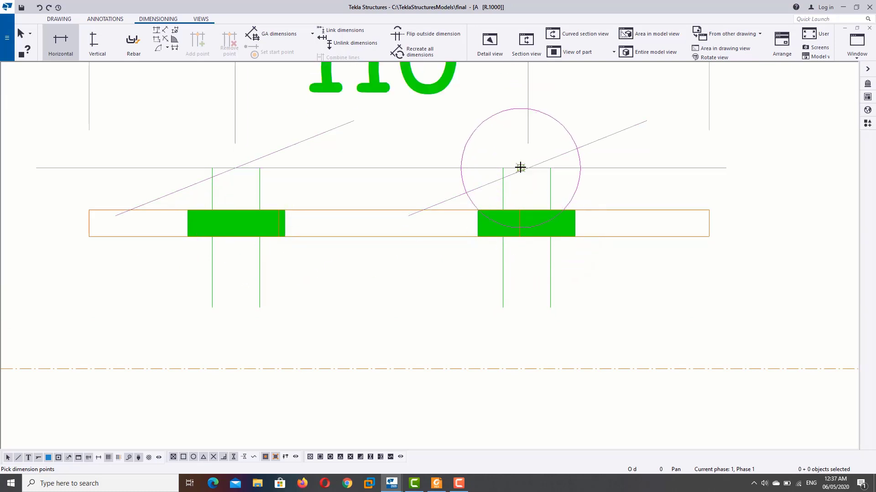
scroll(520, 166, down, 3)
right_click(190, 170)
click(194, 173)
scroll(219, 180, down, 3)
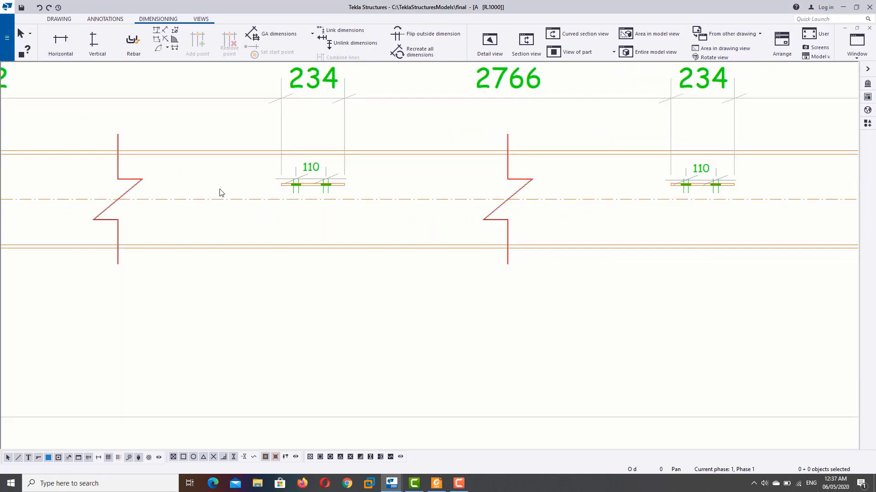
scroll(221, 192, down, 3)
Dimension the hole on the small left-end plate with a horizontal 56
middle_drag(195, 219, 455, 226)
scroll(246, 204, up, 5)
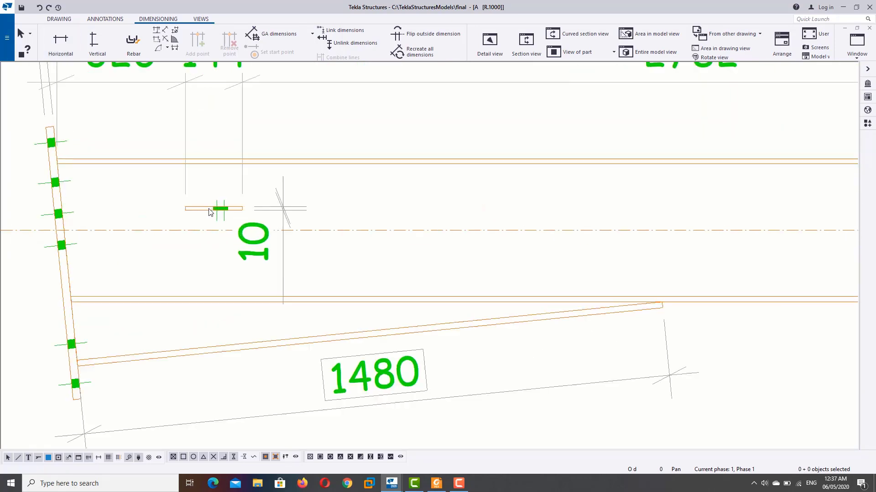
scroll(214, 207, up, 2)
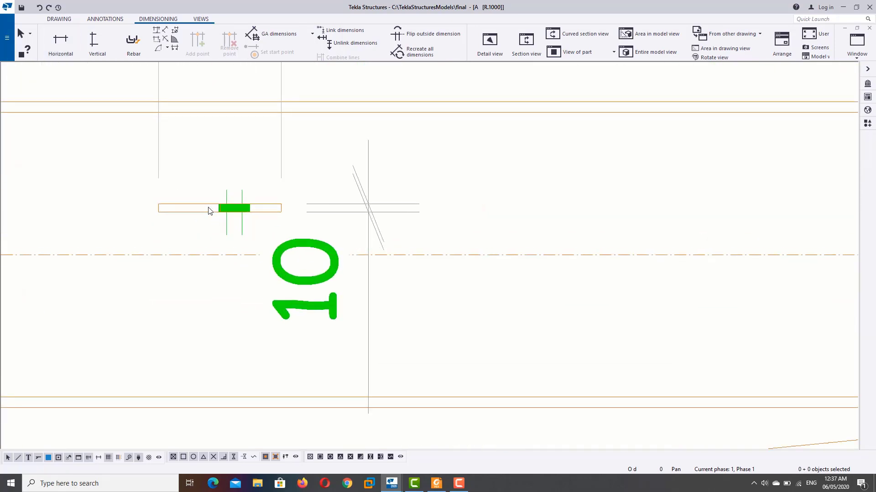
click(64, 45)
scroll(249, 198, up, 1)
scroll(216, 221, up, 3)
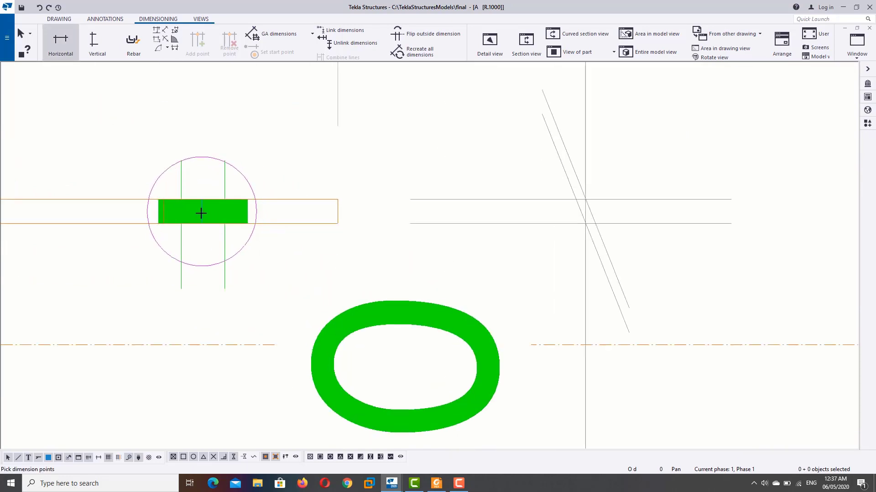
click(201, 213)
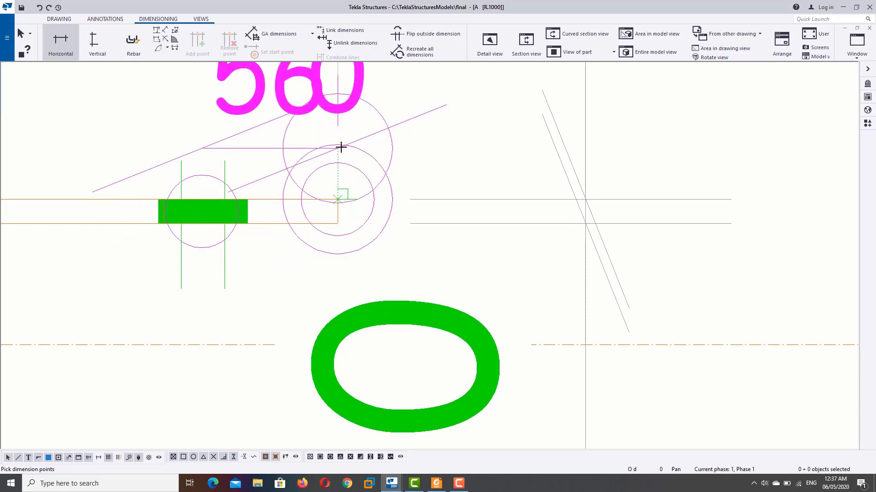
scroll(340, 147, down, 3)
scroll(340, 146, down, 2)
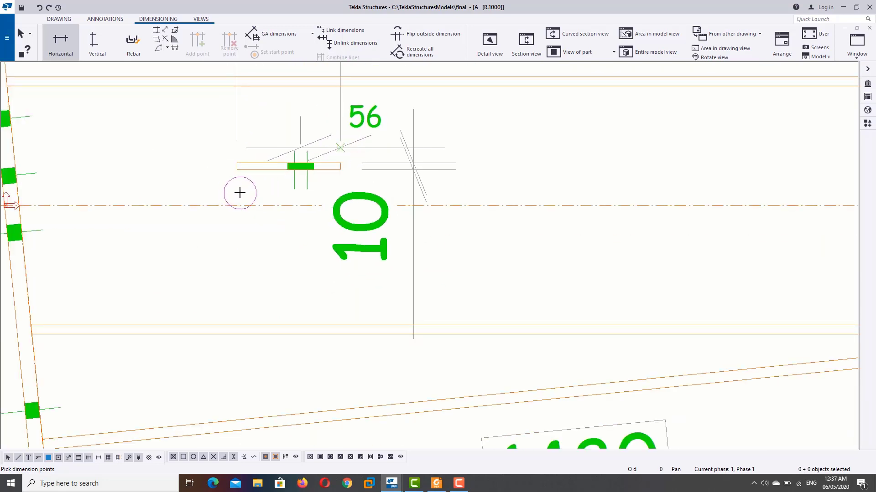
scroll(239, 192, up, 2)
scroll(251, 176, up, 1)
scroll(411, 157, down, 3)
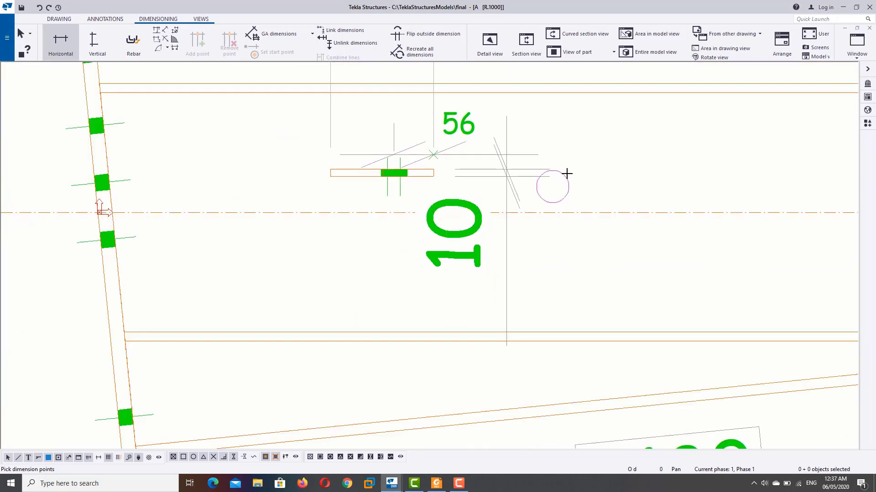
right_click(567, 174)
click(588, 167)
scroll(438, 219, down, 2)
scroll(435, 223, down, 2)
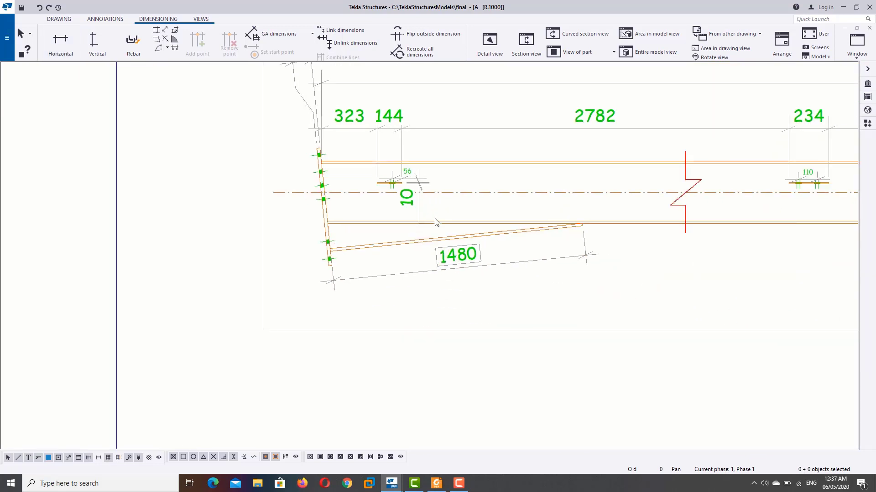
scroll(579, 251, down, 2)
scroll(456, 254, down, 2)
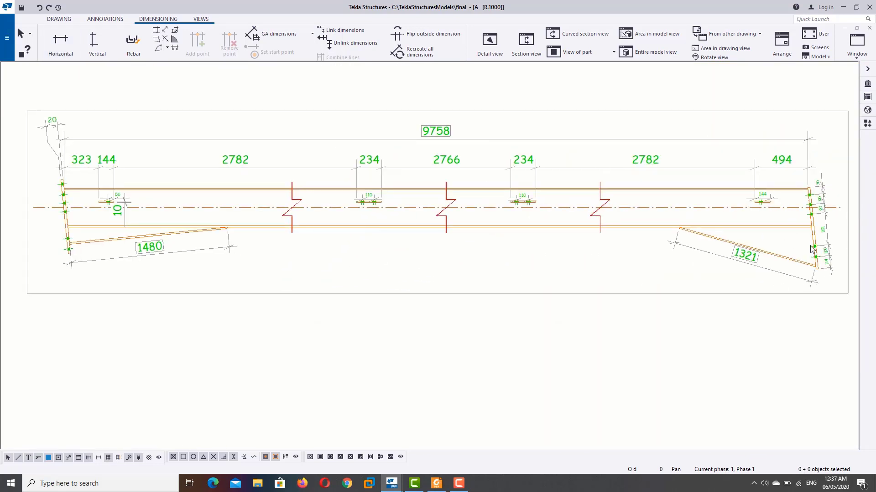
Start the end-plate hole chain from the top corner through the first three holes
middle_drag(318, 210, 506, 207)
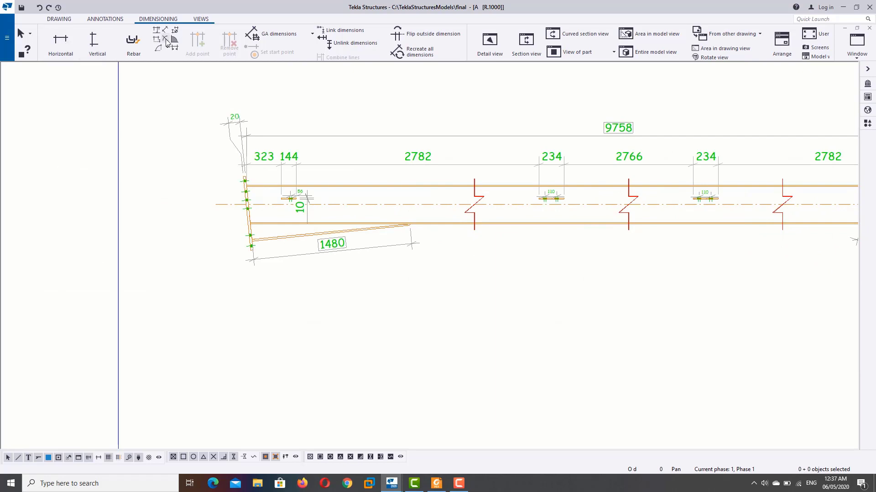
scroll(248, 192, up, 2)
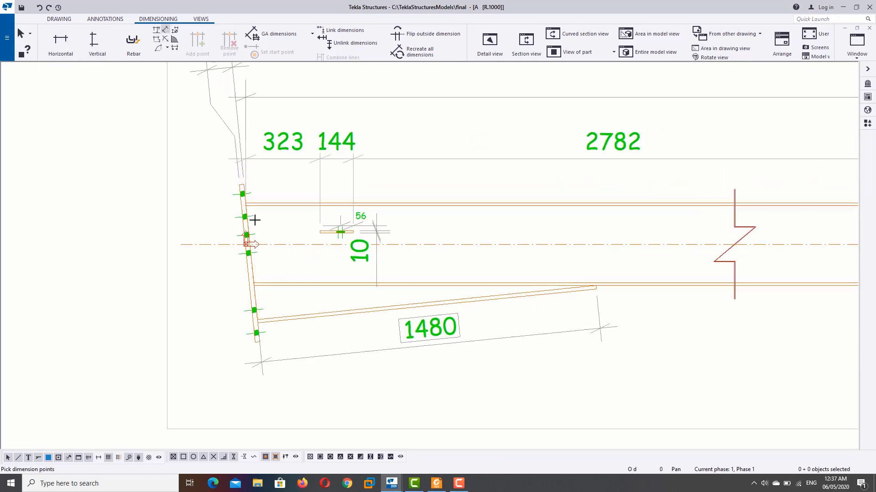
scroll(251, 198, up, 2)
click(230, 164)
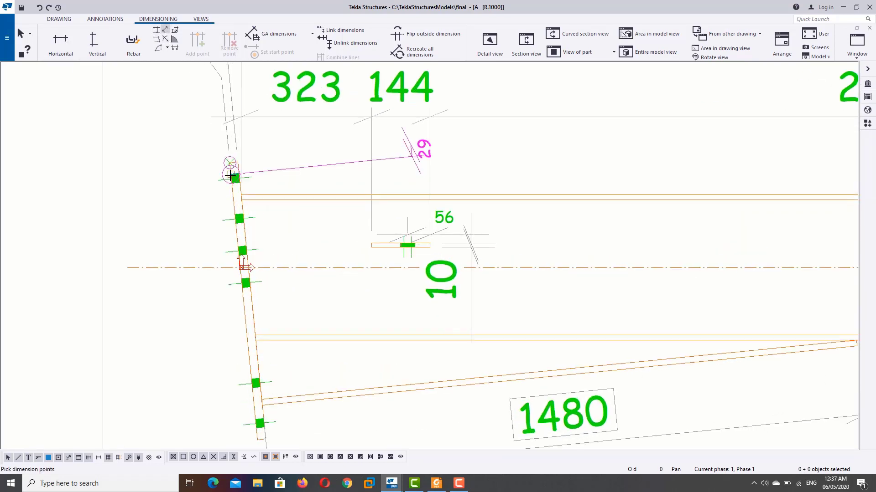
scroll(235, 175, up, 3)
scroll(240, 183, up, 1)
click(242, 183)
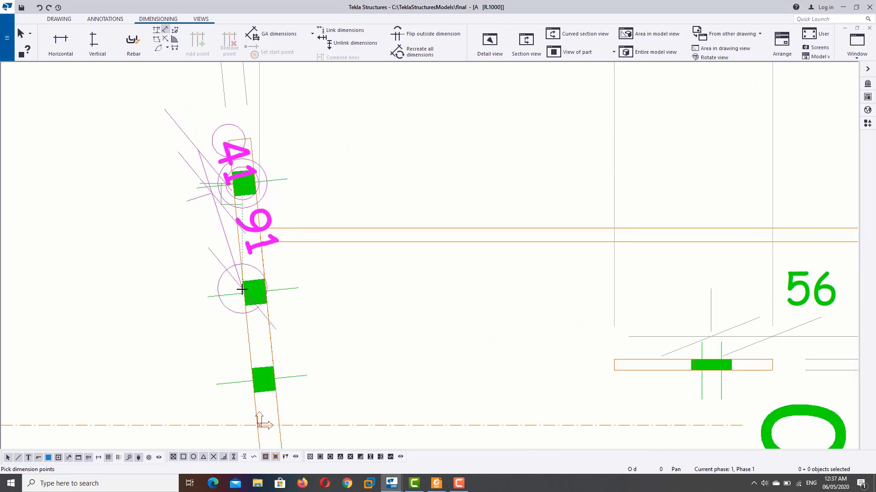
click(254, 293)
middle_drag(251, 352, 258, 234)
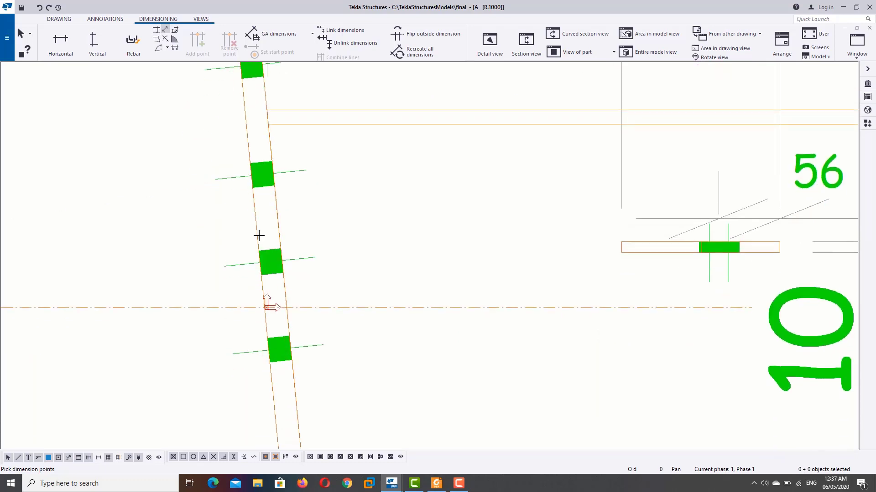
click(270, 263)
Pick the remaining holes and bottom corner for the 250, 100, 40 spacings, place the chain, and end dimensioning
scroll(284, 228, down, 2)
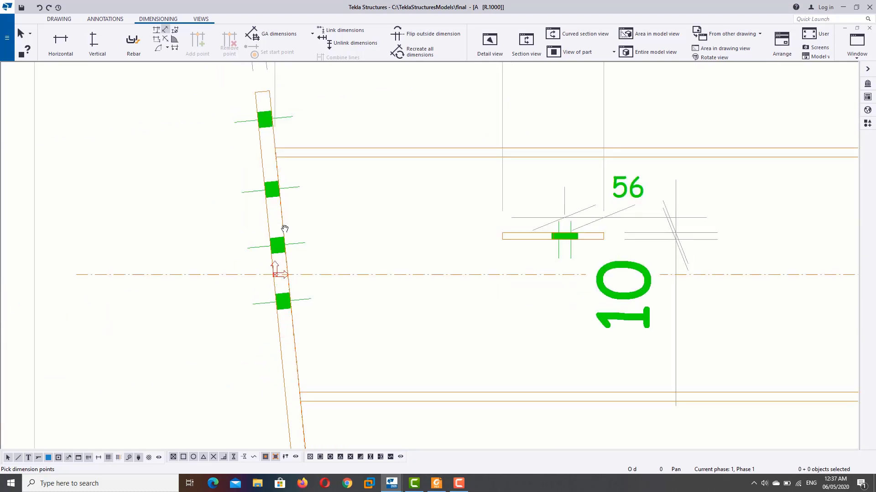
middle_drag(284, 228, 280, 313)
scroll(283, 307, up, 2)
scroll(316, 272, up, 1)
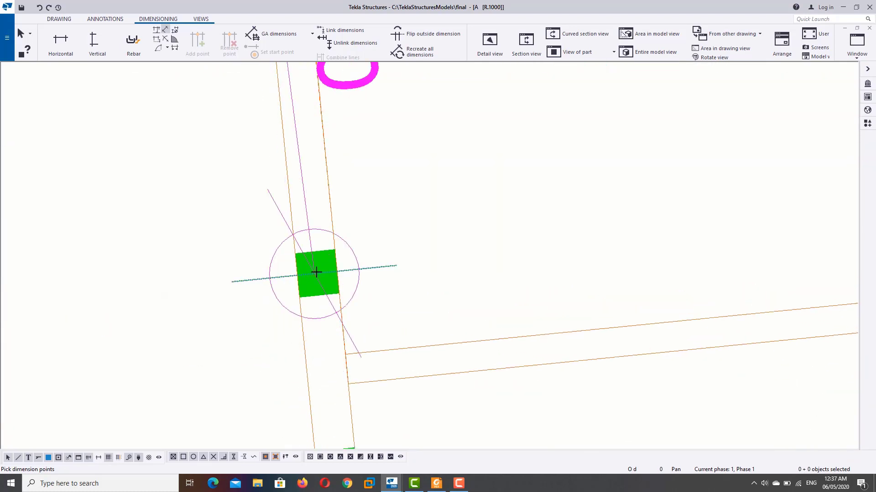
click(316, 272)
scroll(314, 283, down, 1)
middle_drag(312, 354, 303, 249)
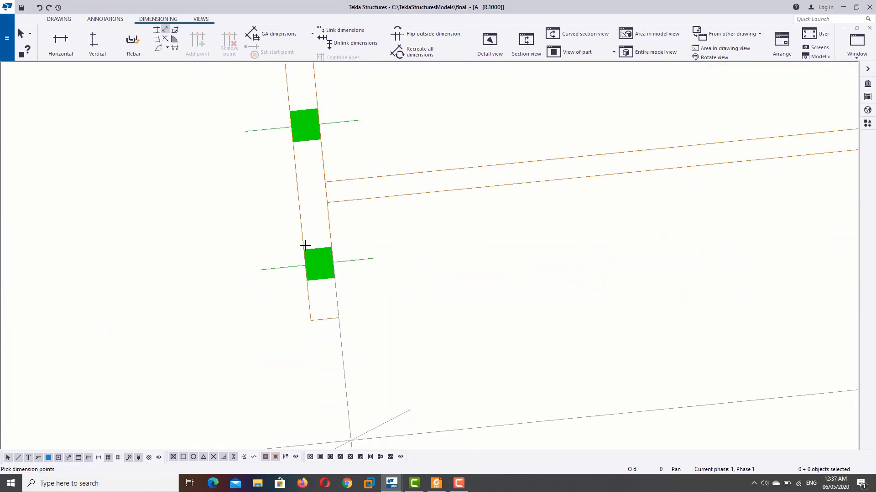
click(317, 268)
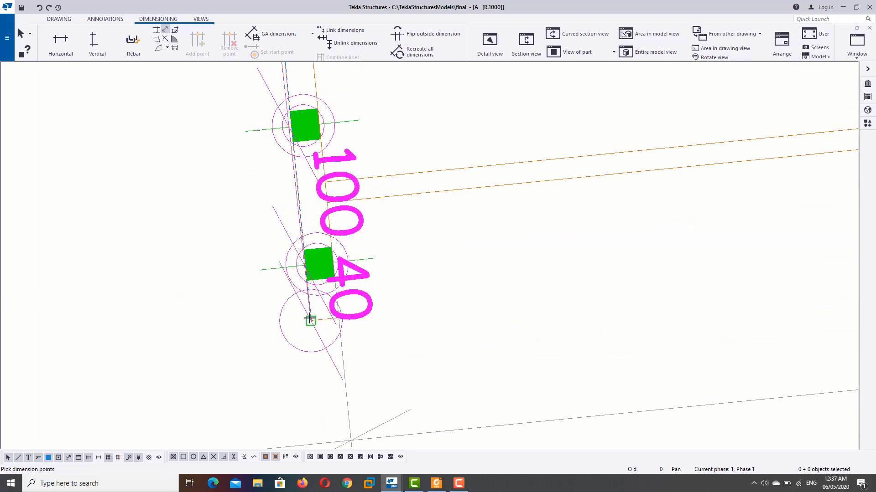
click(310, 321)
middle_click(137, 326)
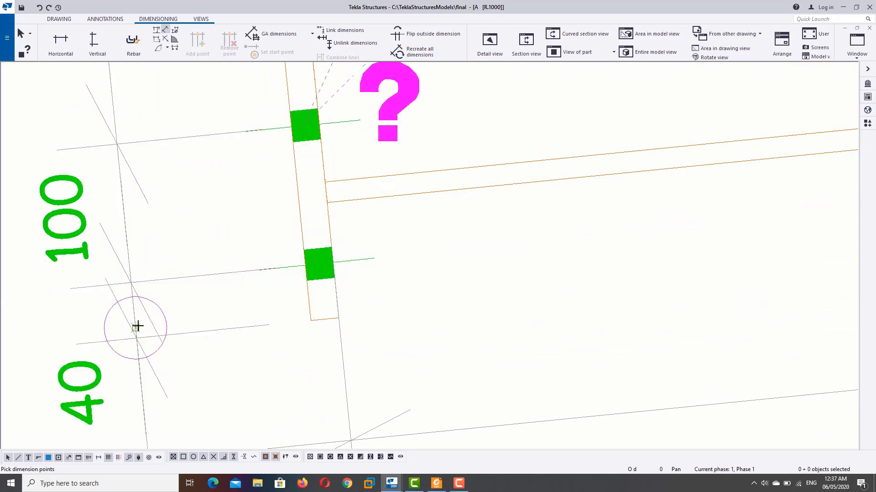
scroll(141, 324, down, 2)
scroll(153, 318, down, 2)
right_click(78, 197)
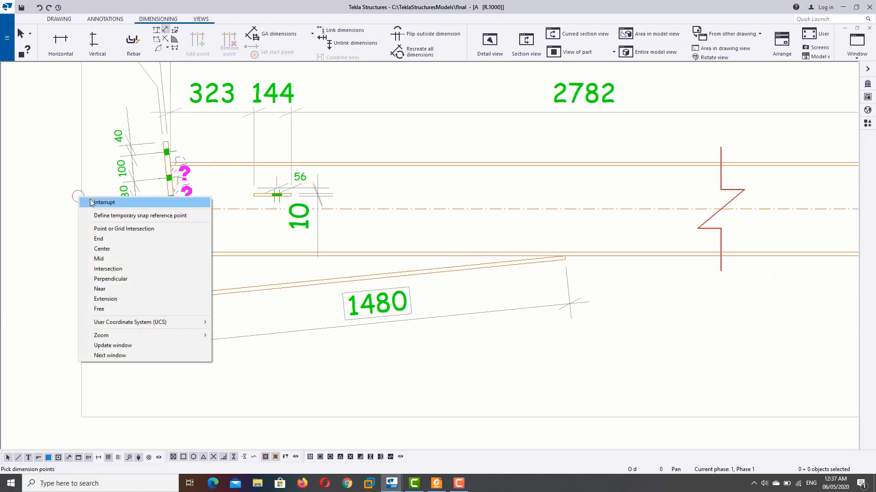
click(117, 202)
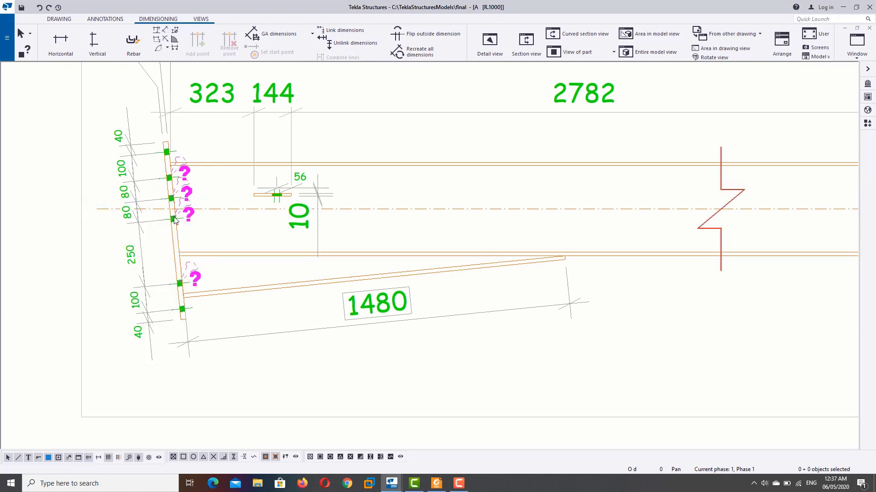
scroll(176, 233, down, 2)
Move the R1000 beam view slightly left on the drawing sheet
scroll(177, 232, down, 2)
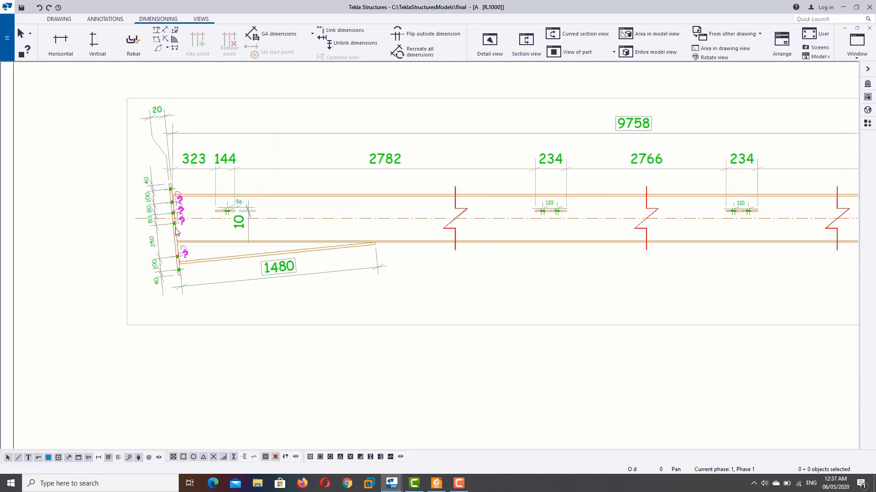
scroll(178, 231, down, 2)
scroll(179, 229, down, 2)
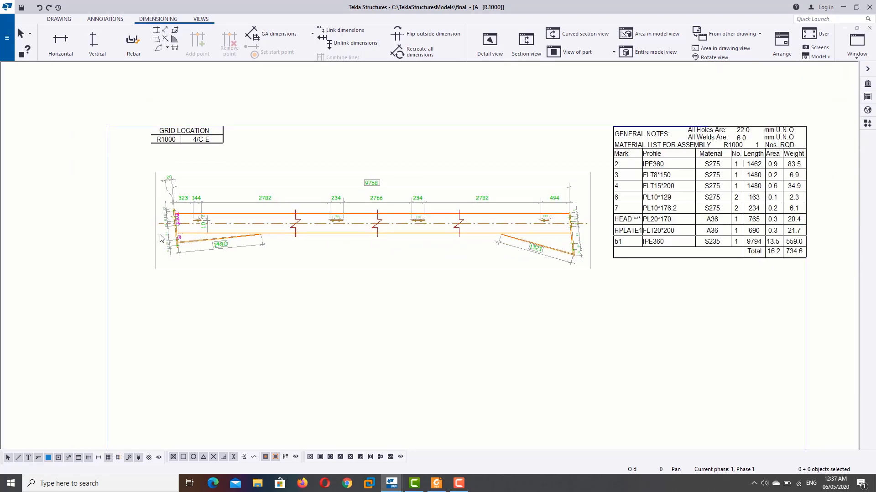
scroll(161, 231, up, 1)
scroll(162, 228, up, 1)
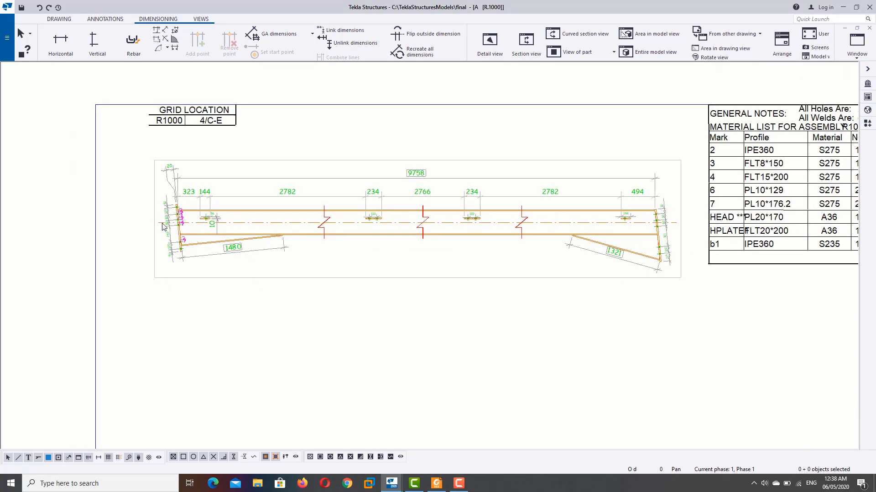
right_click(217, 303)
click(226, 309)
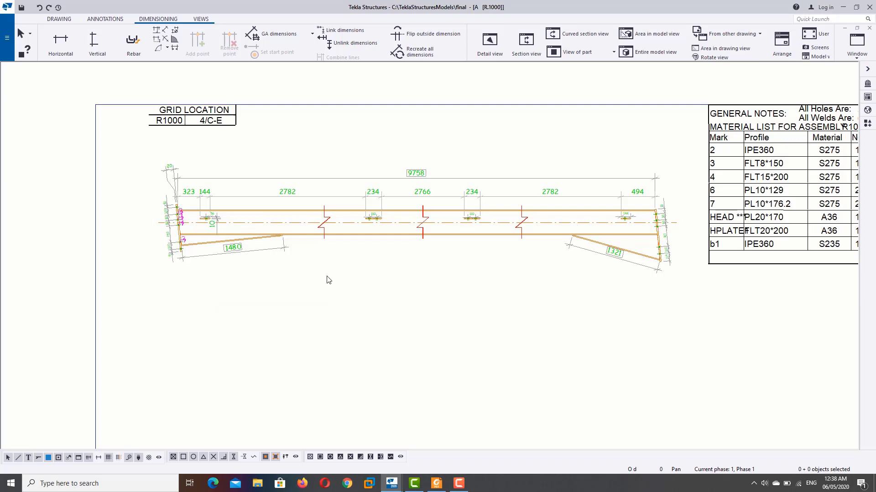
click(464, 164)
drag(486, 202, 471, 199)
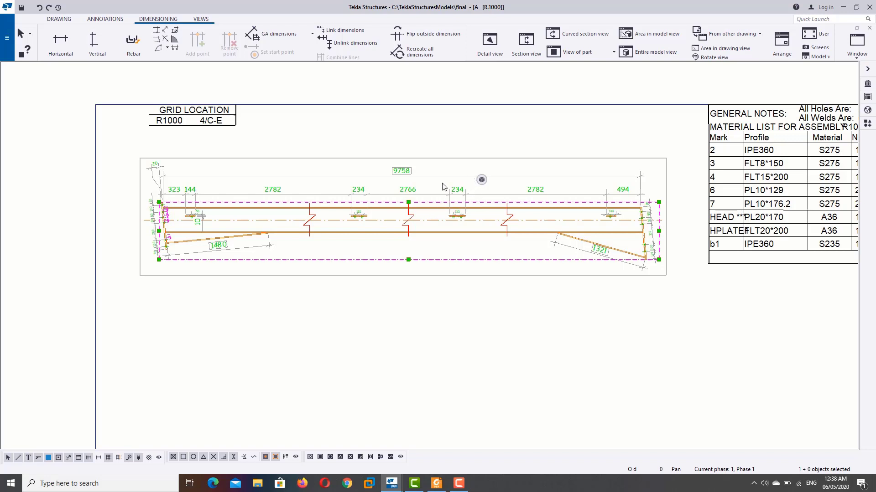
Check the 9758 overall dimension's options, then clear the selection
right_click(427, 186)
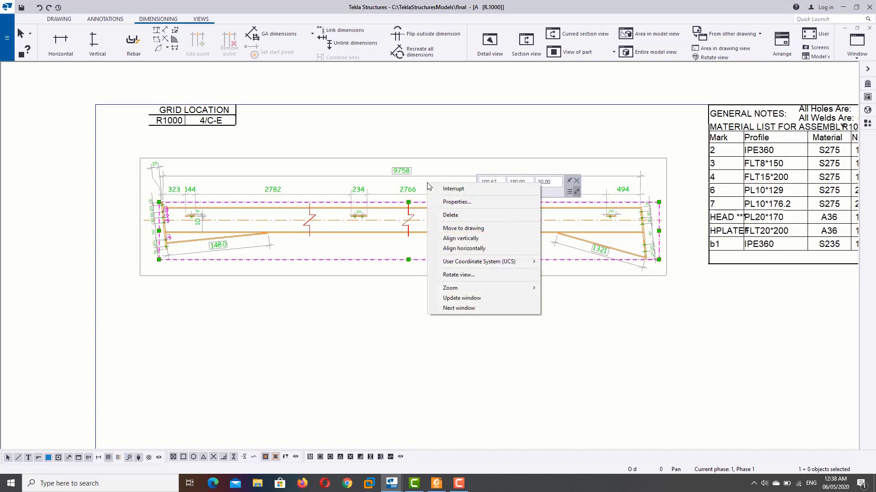
click(423, 176)
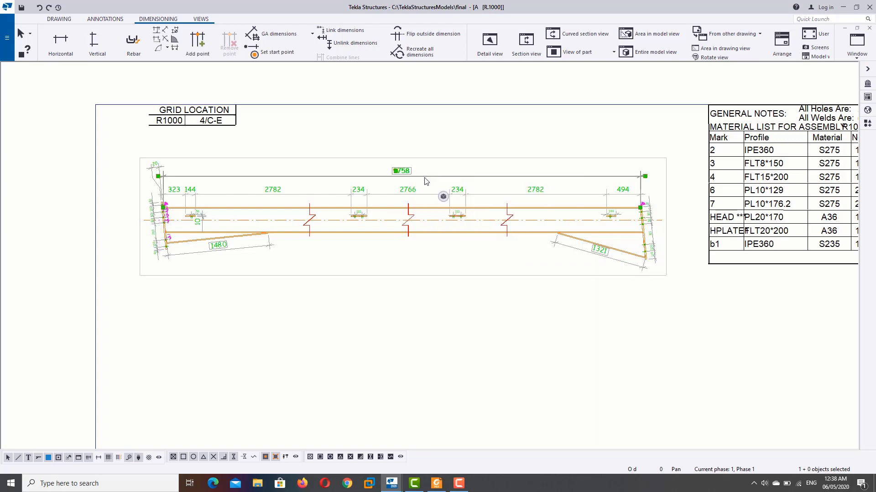
right_click(425, 181)
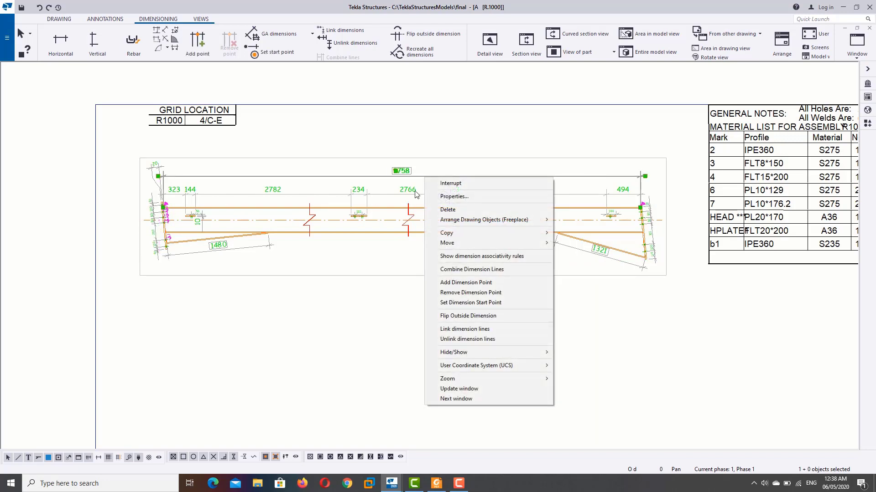
click(393, 195)
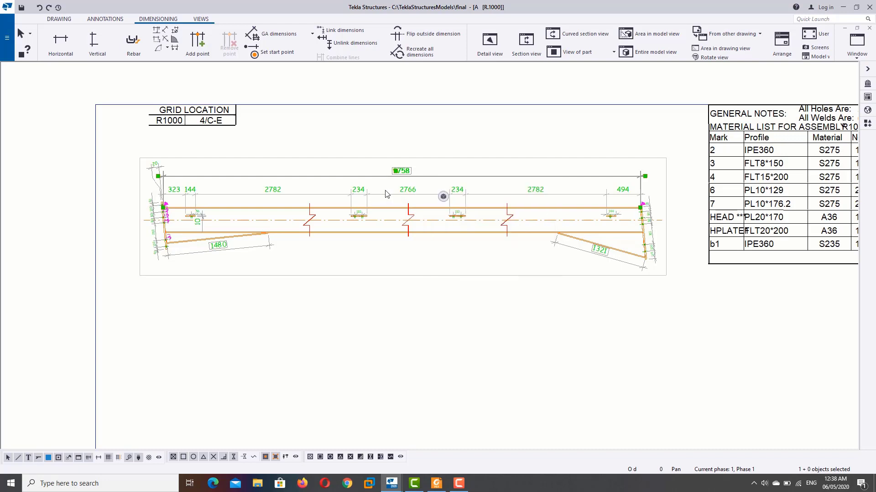
scroll(440, 185, up, 2)
click(424, 213)
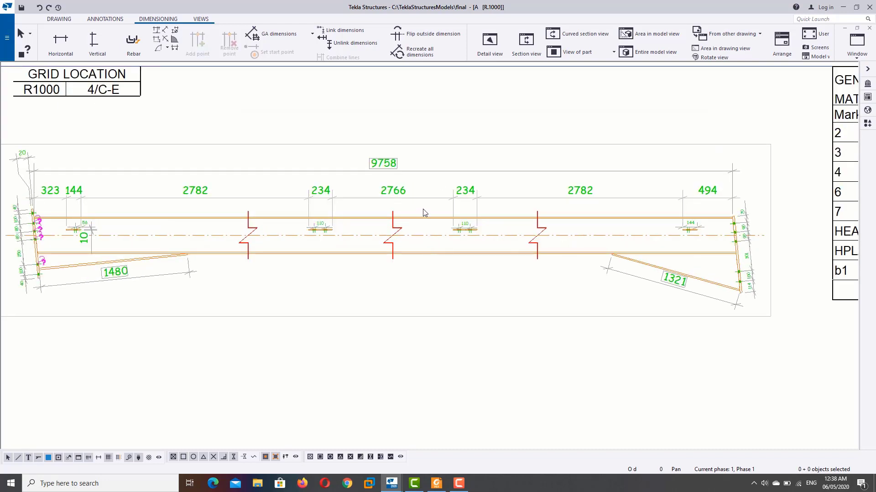
Add part marks to all parts in the drawing
right_click(437, 266)
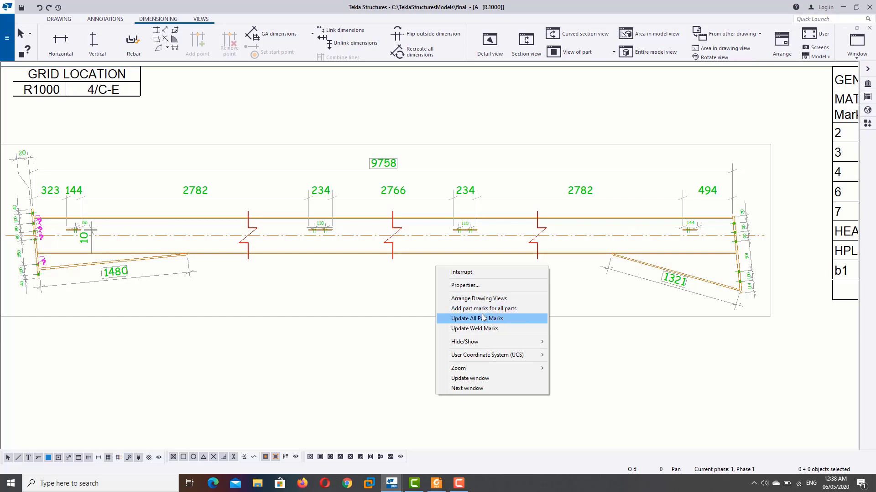
click(500, 308)
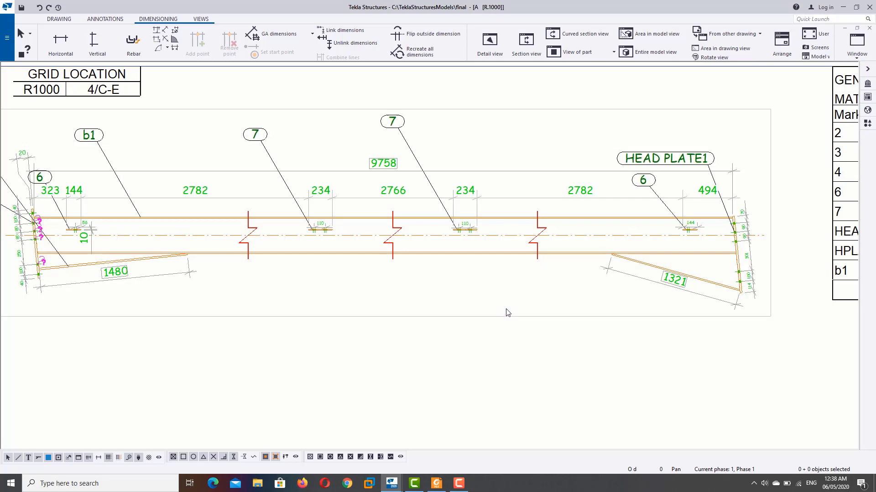
scroll(503, 309, down, 3)
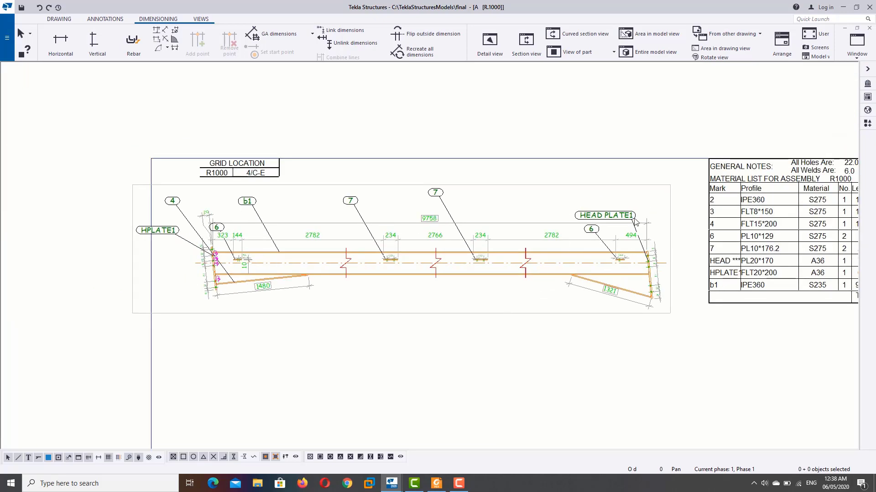
scroll(636, 274, up, 1)
scroll(637, 280, up, 1)
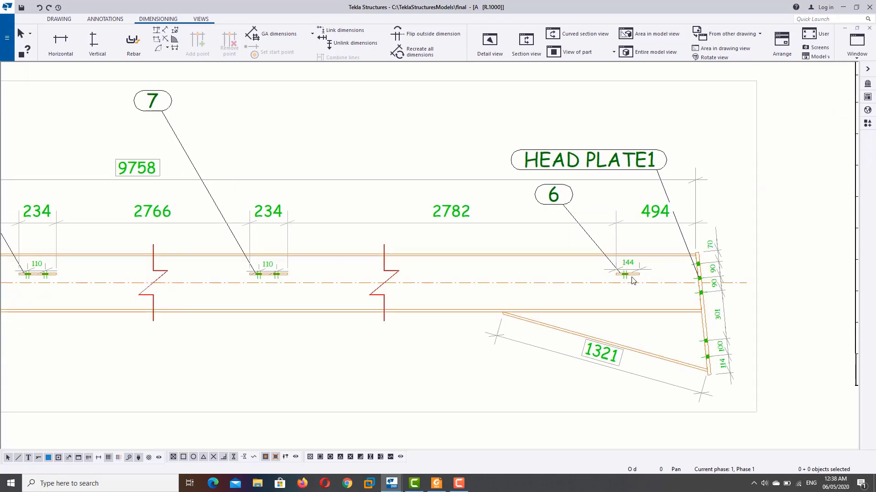
scroll(536, 298, down, 1)
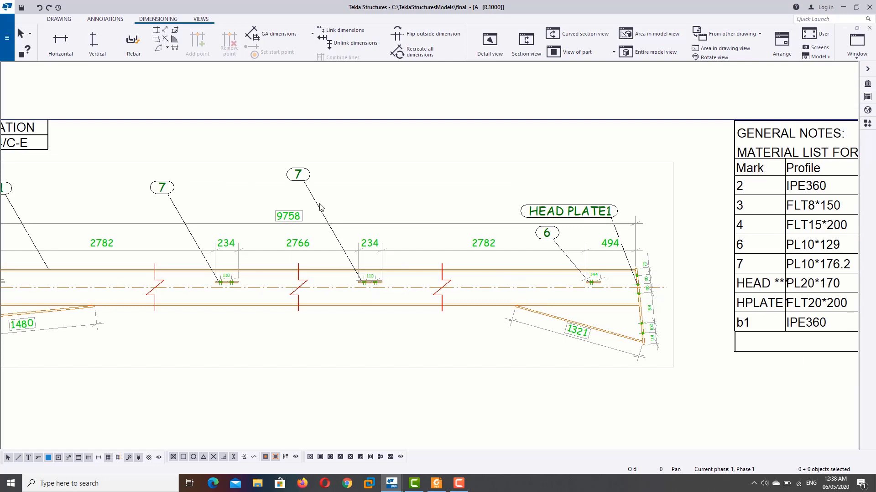
Move the HEAD PLATE1 mark up and merge the two 7 marks into one shared mark
drag(557, 210, 609, 176)
click(301, 172)
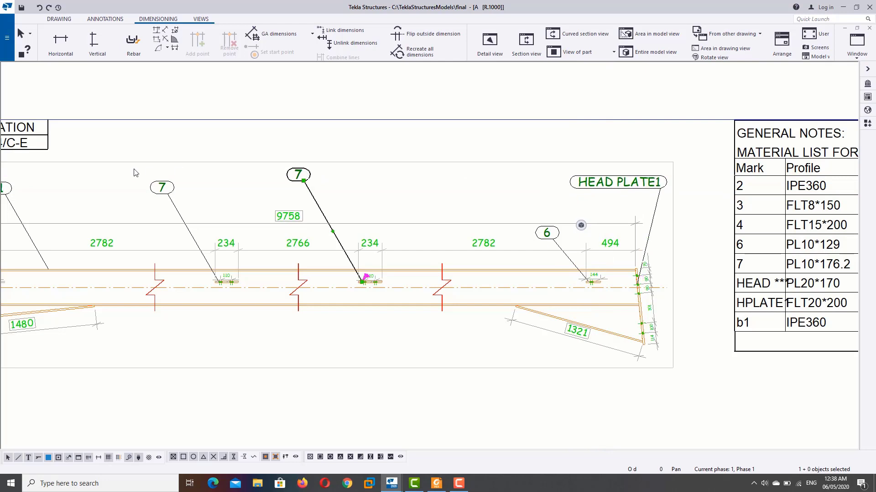
click(167, 178)
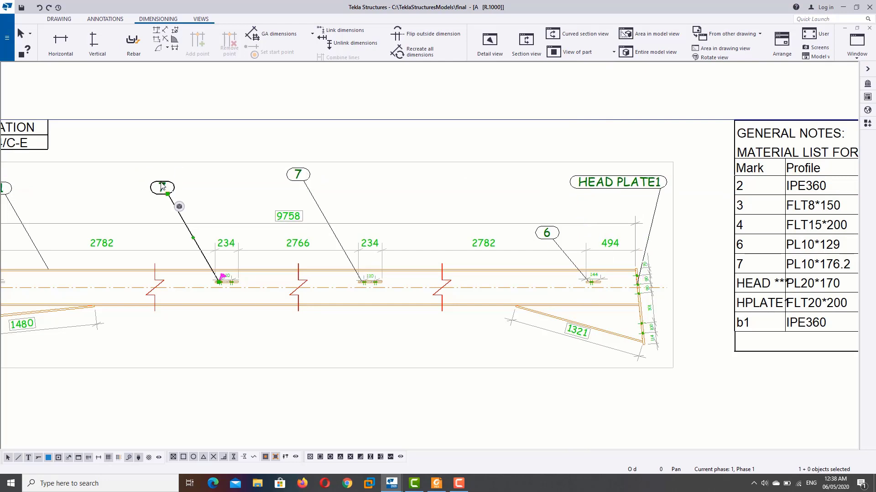
drag(163, 186, 297, 169)
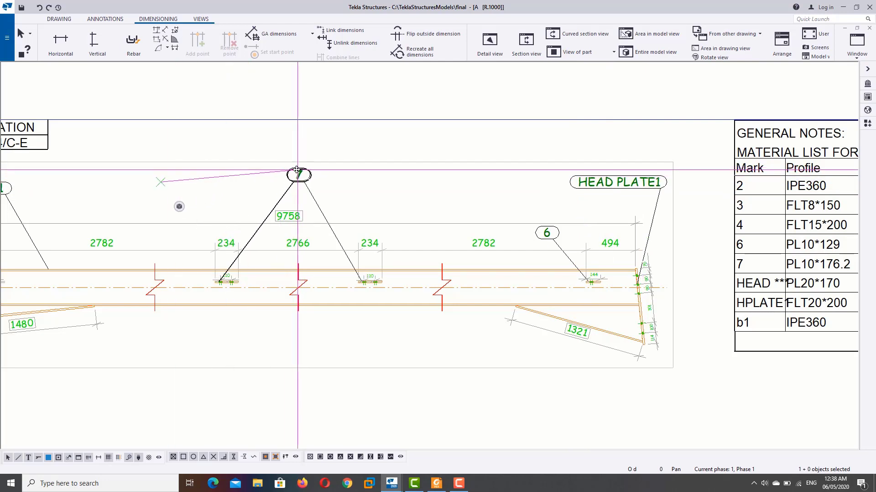
drag(296, 170, 297, 170)
click(313, 232)
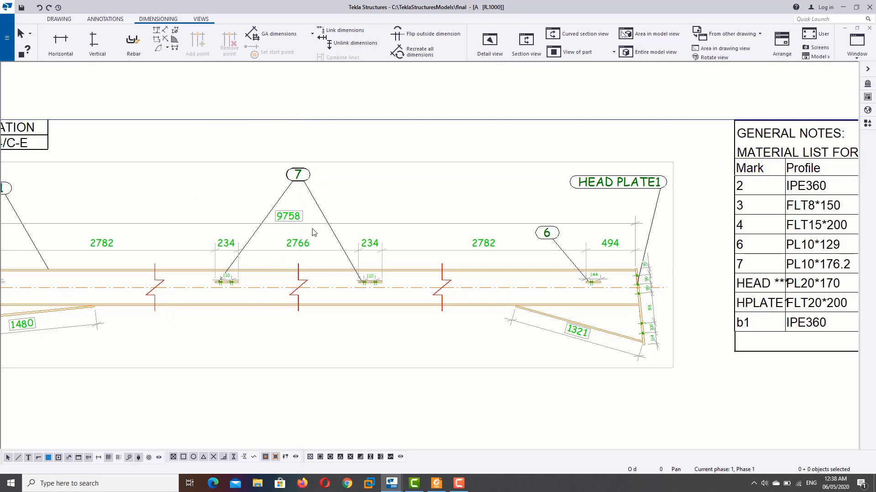
scroll(313, 233, down, 2)
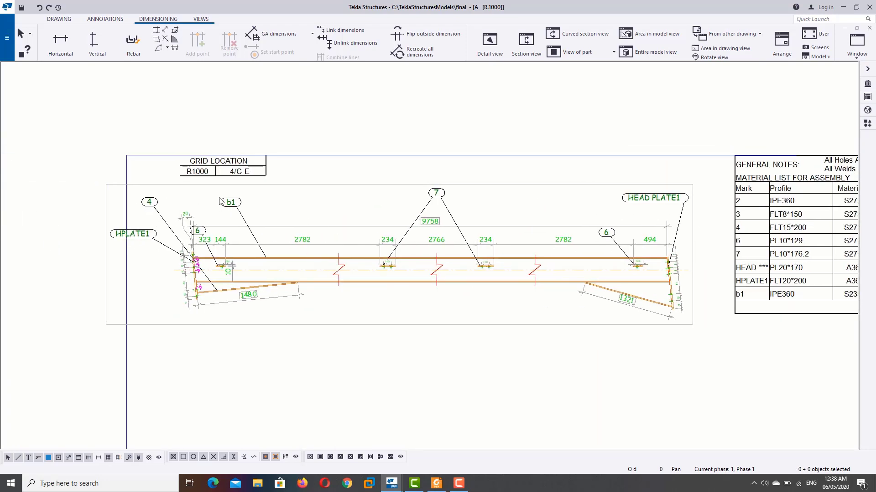
Move the b1 and 6 part marks to the right along the beam
drag(230, 201, 260, 200)
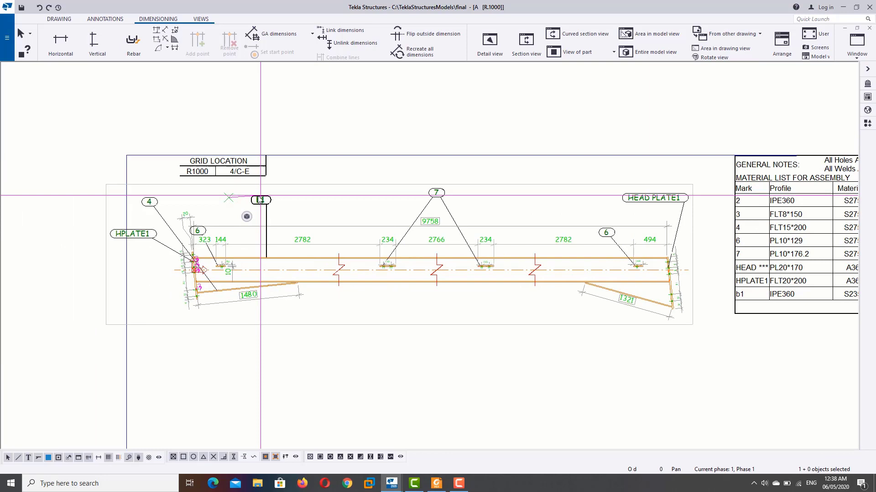
click(199, 230)
scroll(199, 231, up, 2)
mouse_move(195, 228)
mouse_down()
mouse_move(350, 205)
mouse_move(290, 184)
mouse_move(298, 202)
mouse_up()
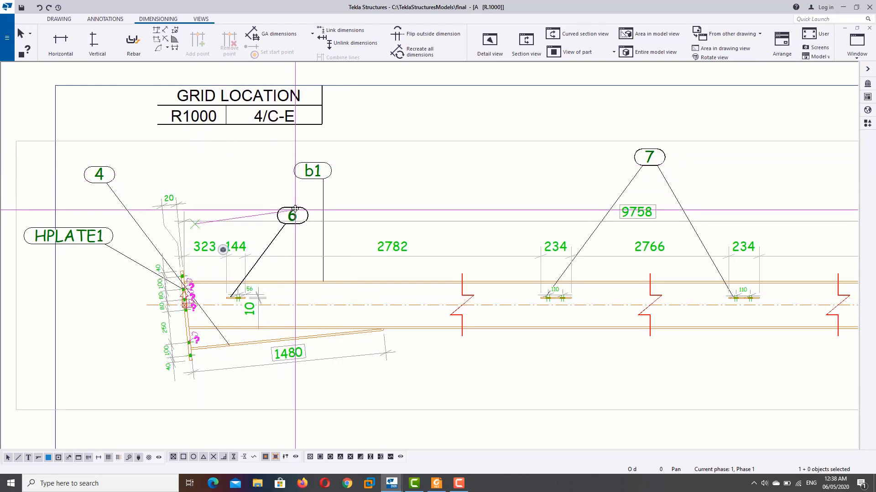
click(315, 171)
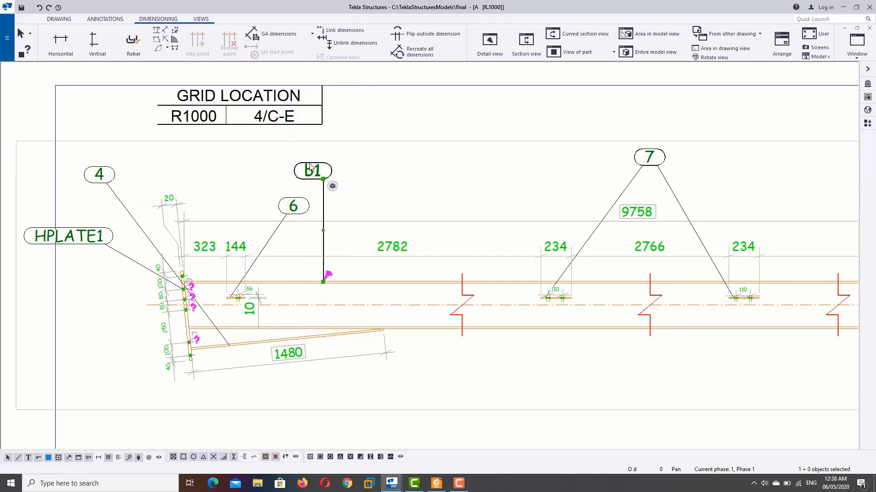
drag(310, 168, 413, 169)
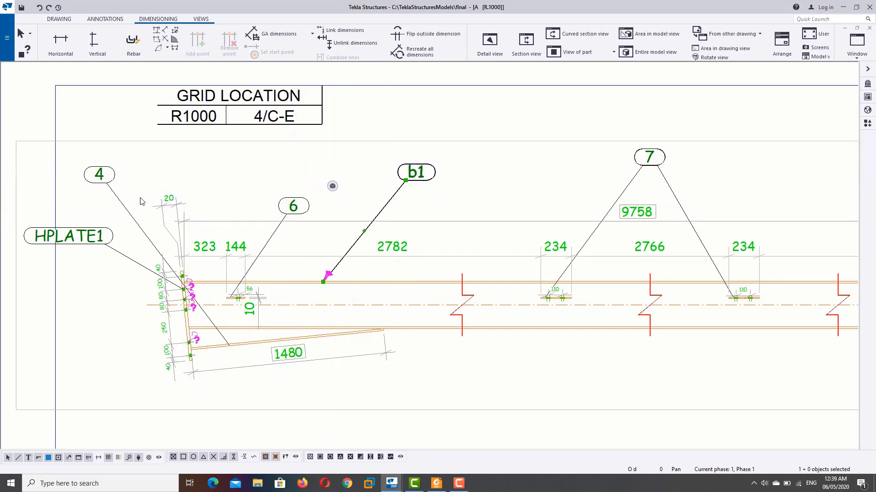
Raise the 4 mark and place the HPLATE1 mark beside it above the beam's left end
click(94, 170)
drag(94, 170, 110, 158)
scroll(233, 258, down, 1)
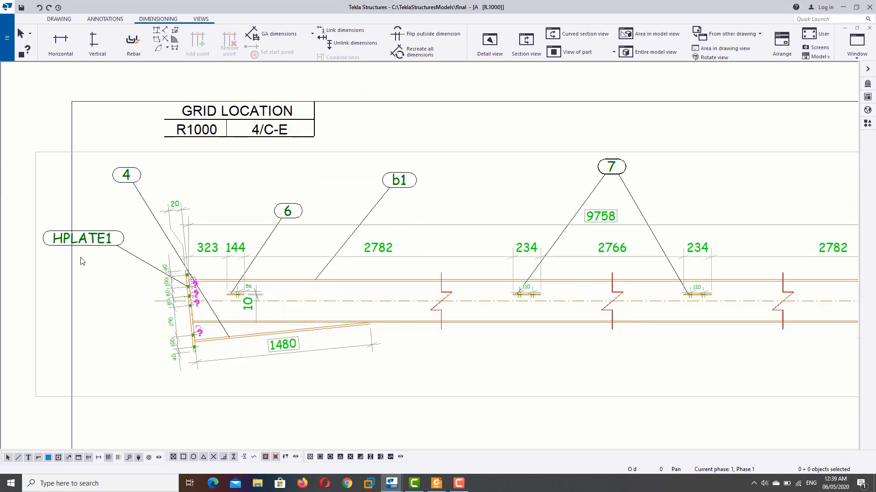
mouse_move(66, 235)
mouse_down()
mouse_move(111, 238)
mouse_move(220, 169)
mouse_up()
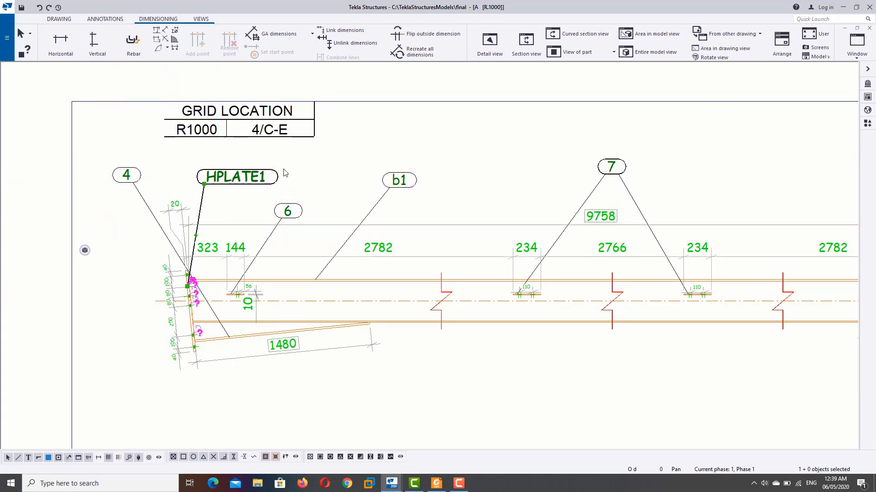
scroll(338, 365, down, 3)
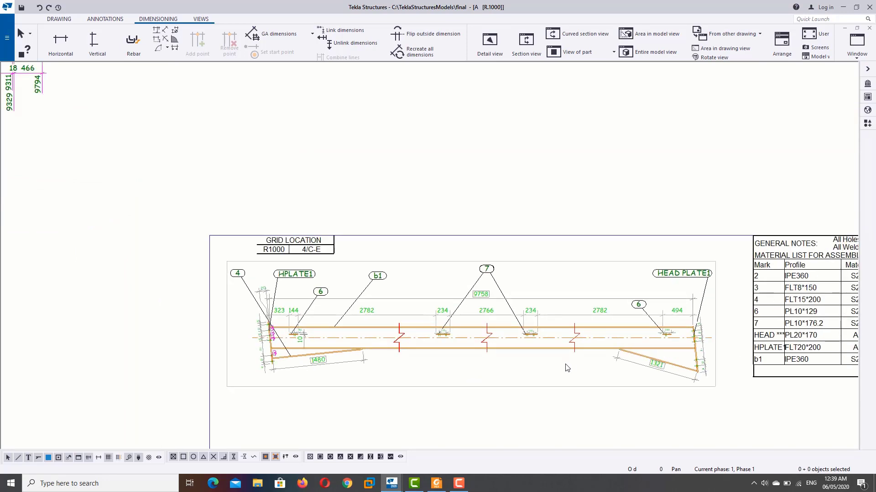
Drag the second beam view with magenta hole dimensions onto the sheet beneath the main view
scroll(483, 392, down, 1)
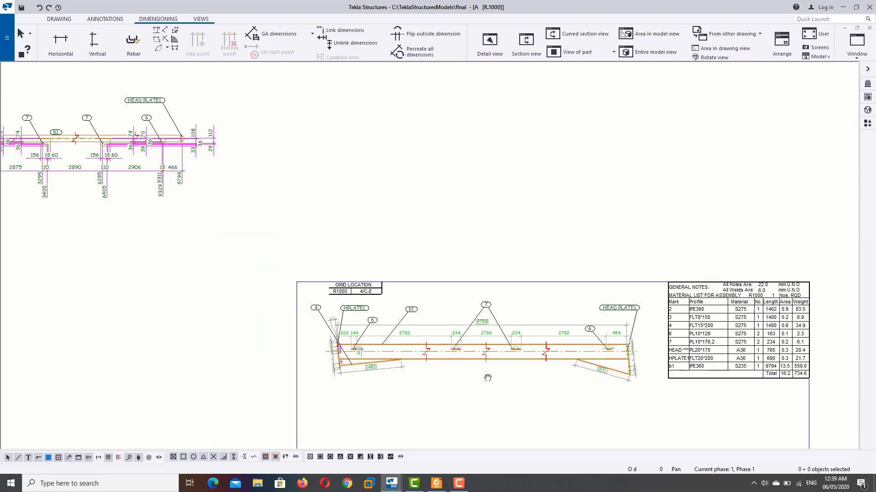
scroll(456, 361, down, 1)
scroll(445, 354, down, 1)
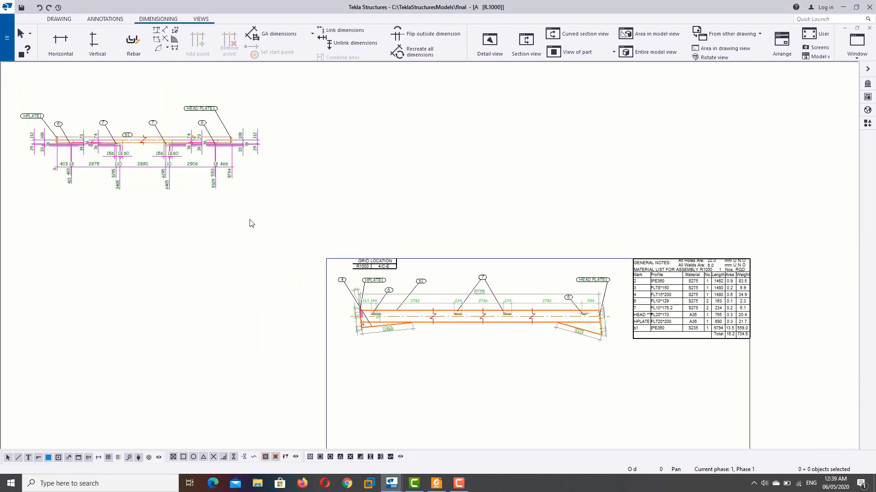
click(133, 108)
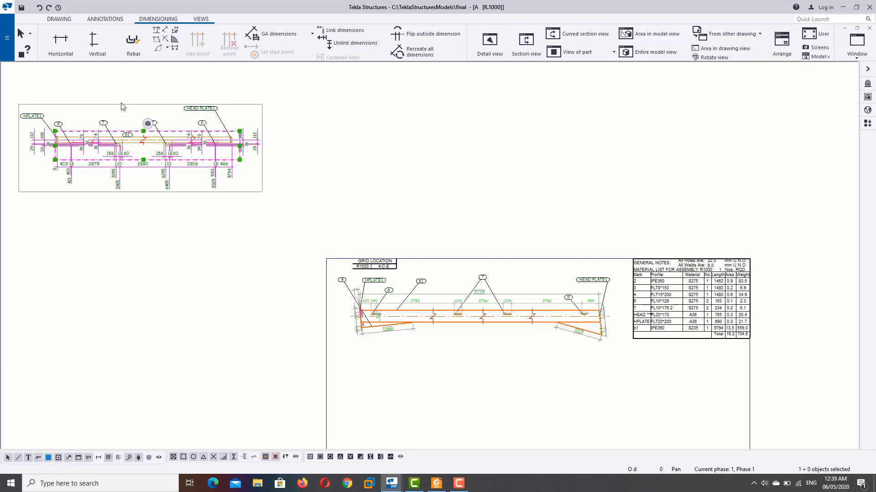
drag(122, 106, 490, 373)
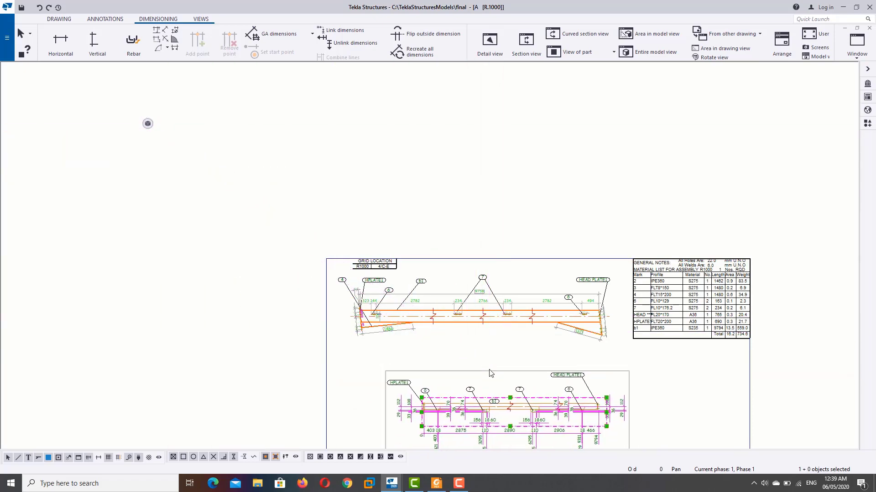
scroll(490, 373, down, 3)
scroll(366, 215, up, 3)
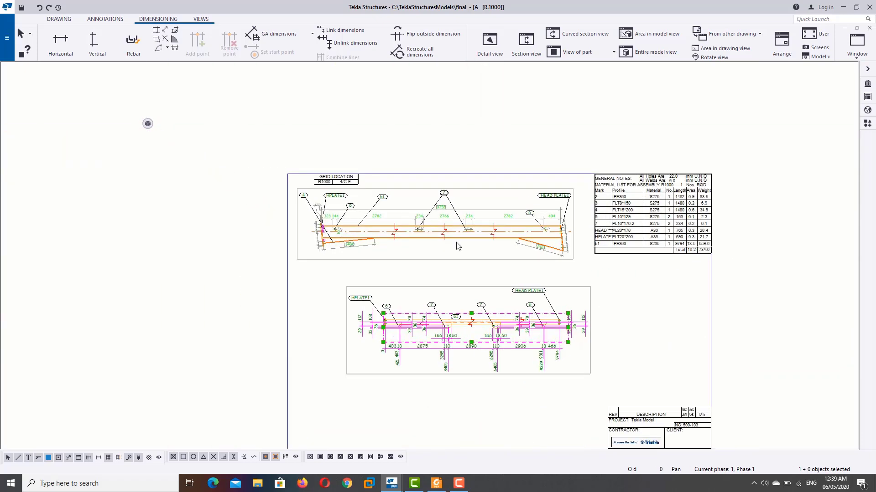
scroll(458, 247, up, 1)
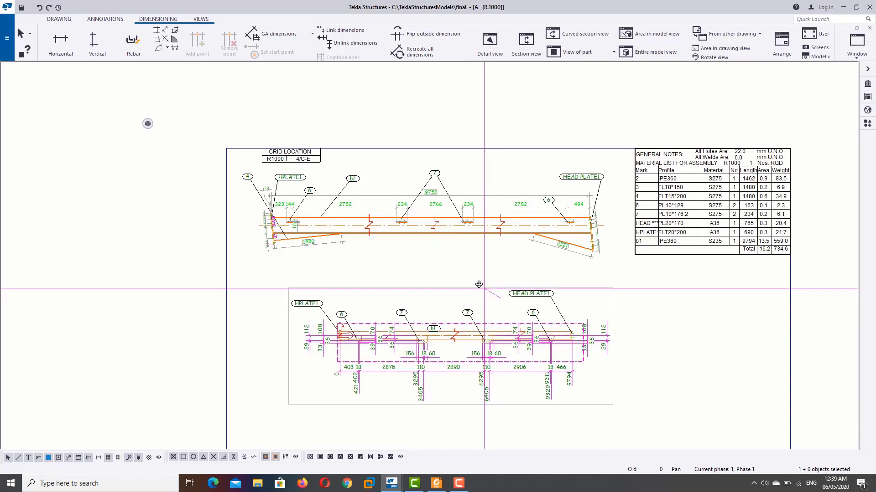
scroll(529, 350, up, 1)
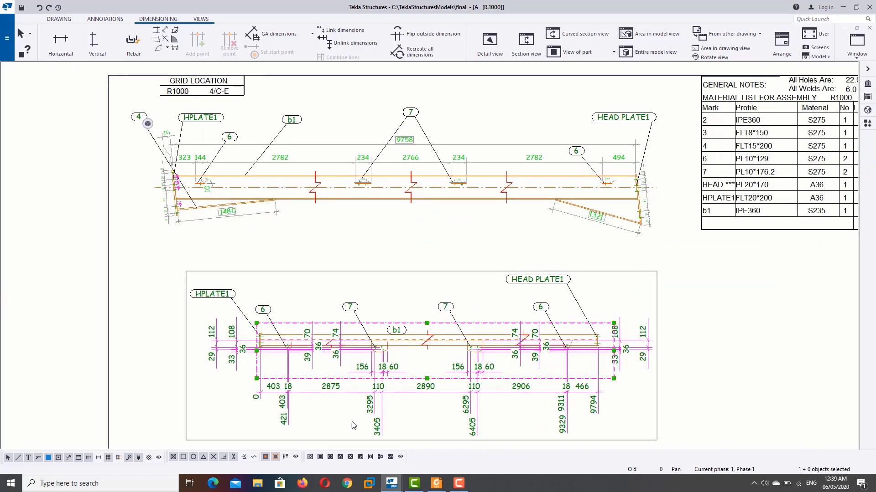
scroll(352, 426, up, 1)
Apply the first straight dimension style to the lower view's hole chain dimension
click(352, 391)
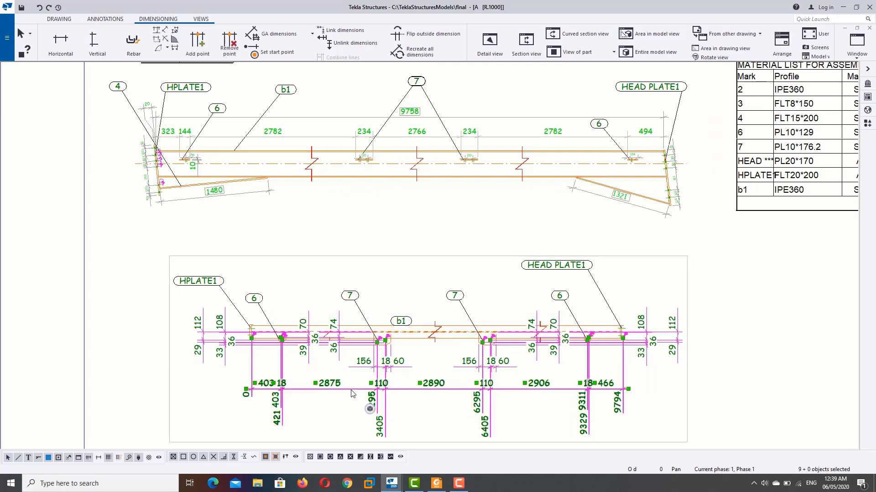
double_click(412, 394)
click(657, 140)
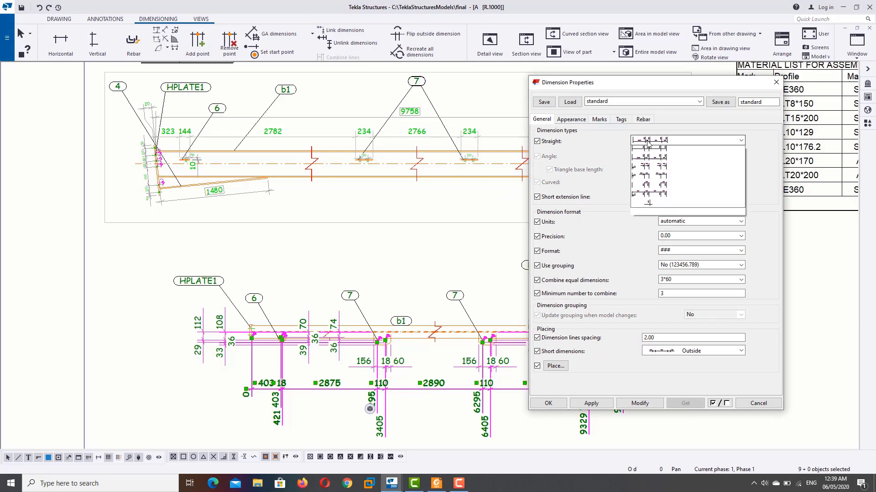
click(656, 151)
click(640, 403)
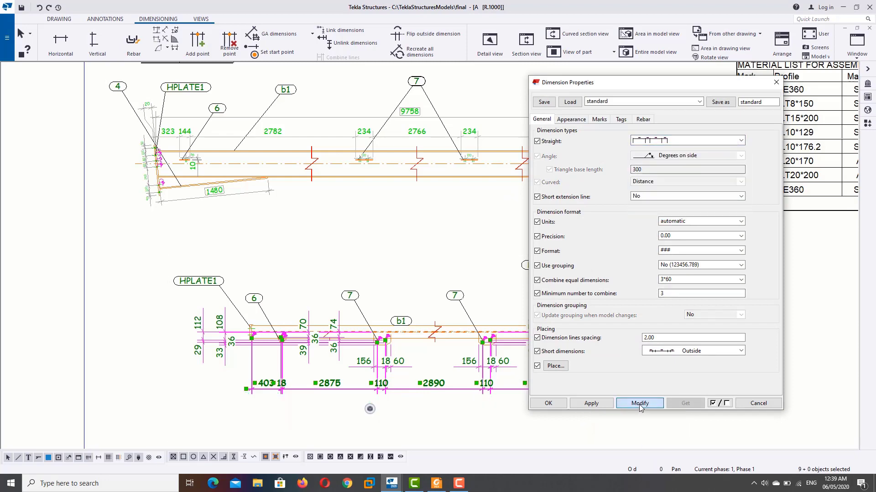
click(560, 403)
scroll(638, 287, down, 1)
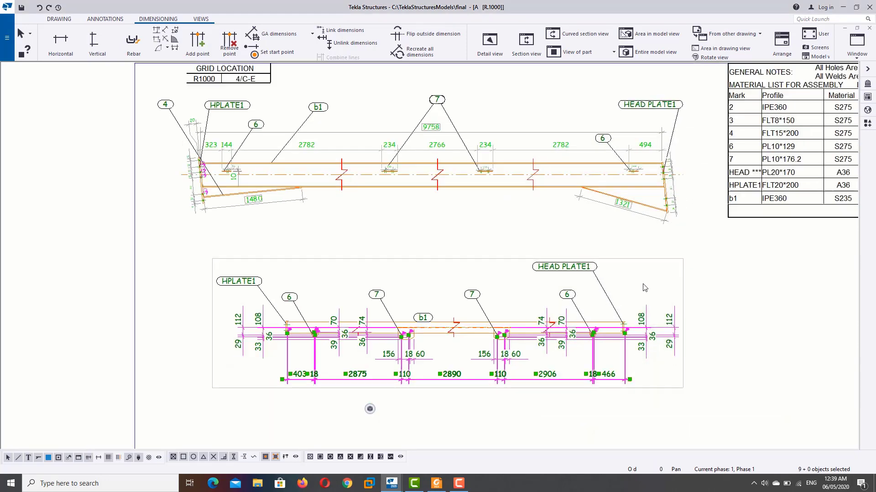
scroll(638, 287, down, 1)
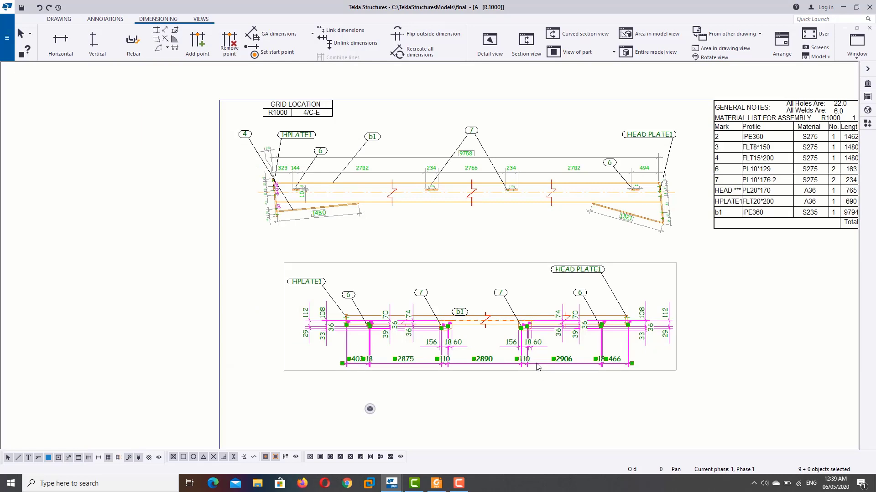
Apply standard dimension properties (2.00 line spacing, short dimensions outside) to all lower-view dimensions
double_click(537, 363)
mouse_move(579, 88)
mouse_down()
mouse_move(841, 91)
mouse_move(807, 96)
mouse_up()
click(658, 276)
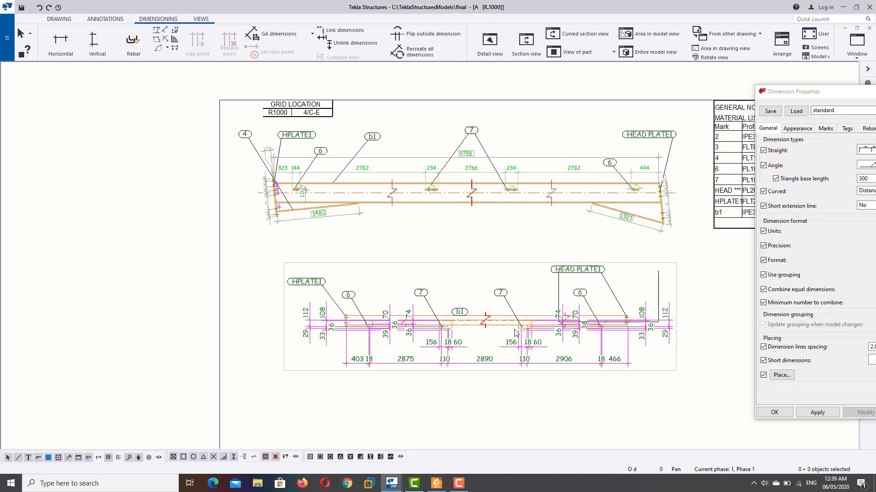
drag(661, 270, 303, 358)
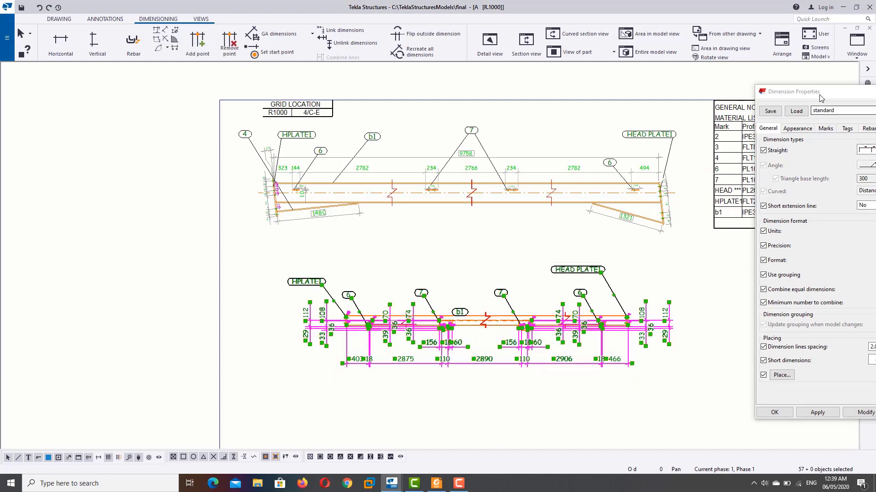
drag(821, 98, 676, 95)
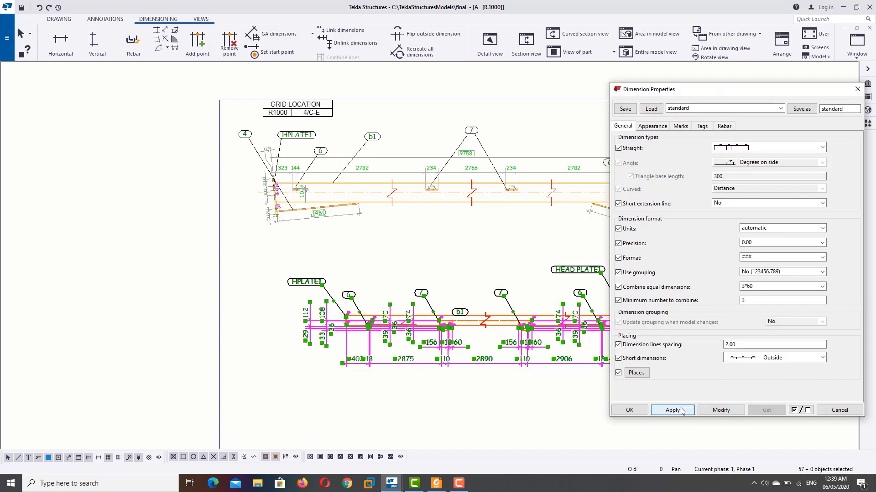
click(629, 410)
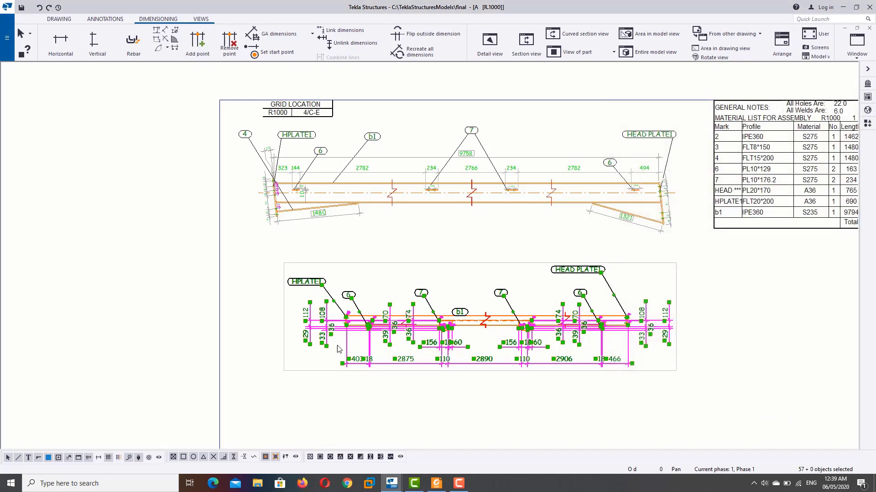
Window-select every dimension and part mark in the lower view
scroll(328, 324, up, 3)
scroll(335, 301, up, 2)
scroll(338, 301, down, 1)
scroll(349, 298, down, 1)
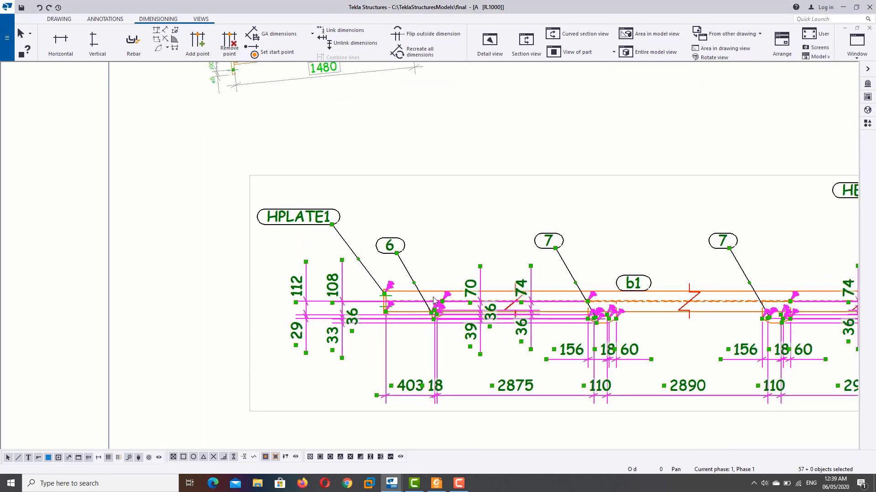
scroll(525, 303, down, 1)
scroll(647, 299, down, 1)
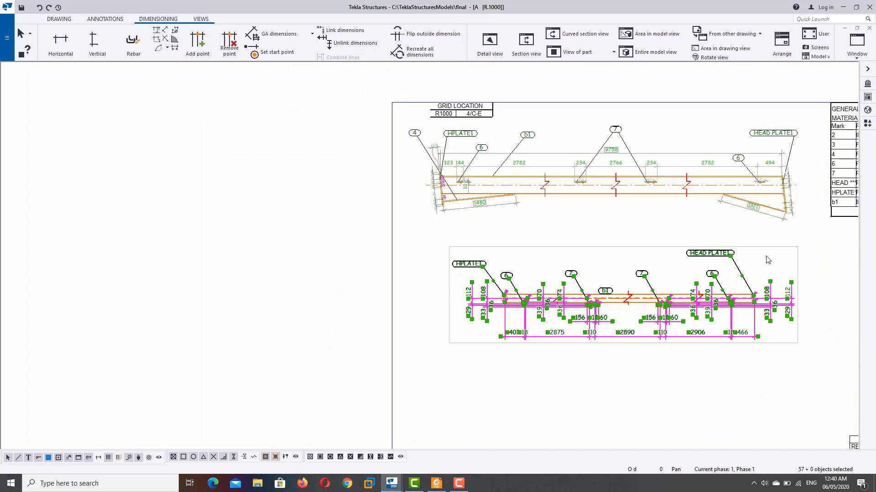
click(788, 260)
drag(798, 247, 549, 358)
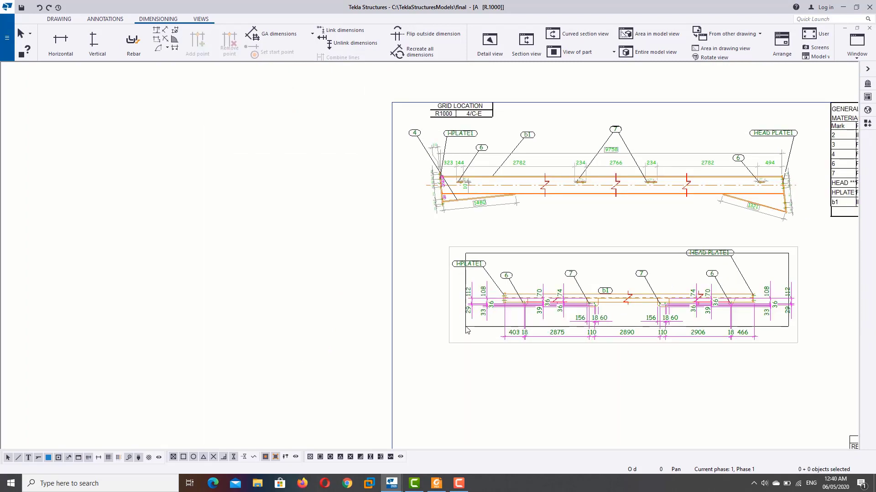
Delete all selected dimensions and part marks from the lower view
key(Delete)
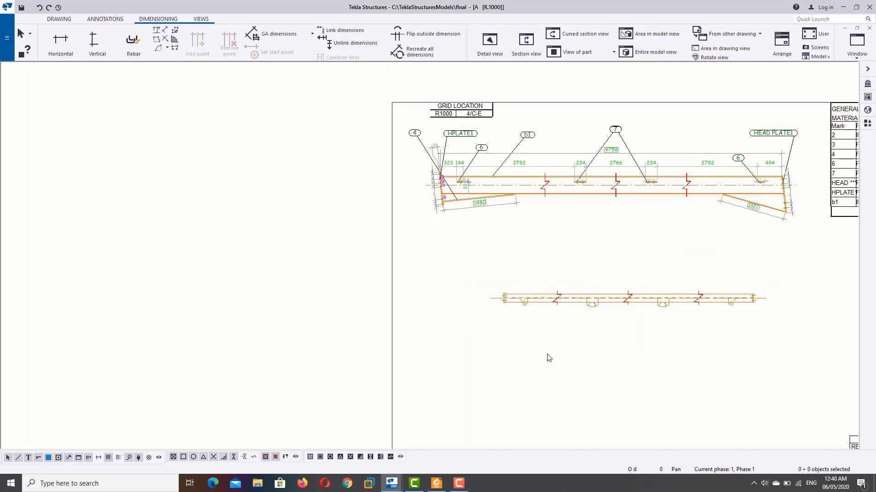
scroll(644, 326, up, 2)
scroll(686, 273, up, 3)
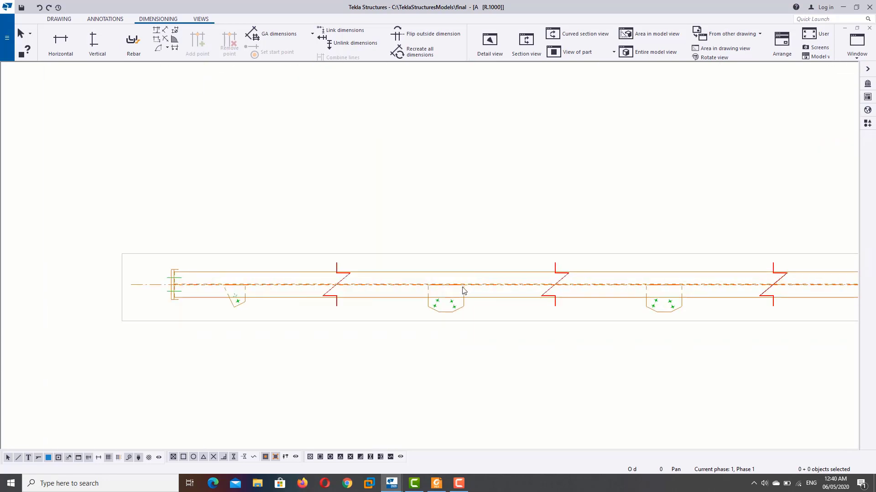
scroll(593, 283, down, 2)
scroll(607, 289, down, 3)
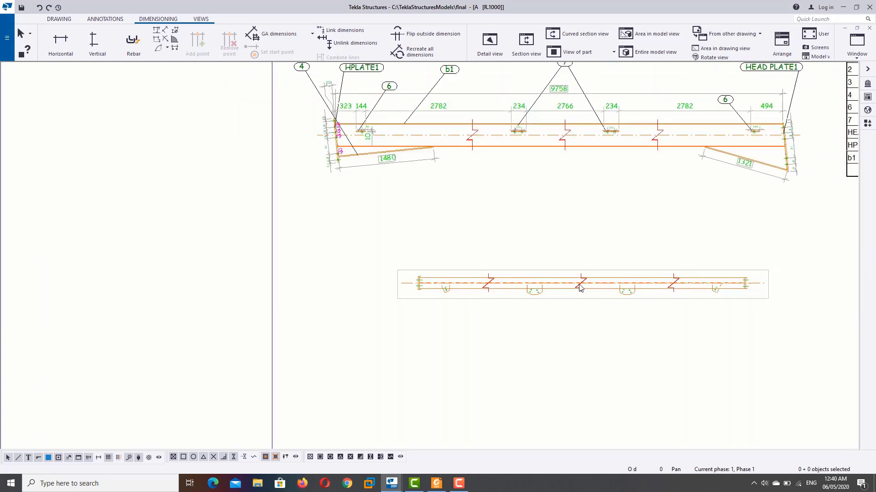
middle_drag(661, 245, 645, 255)
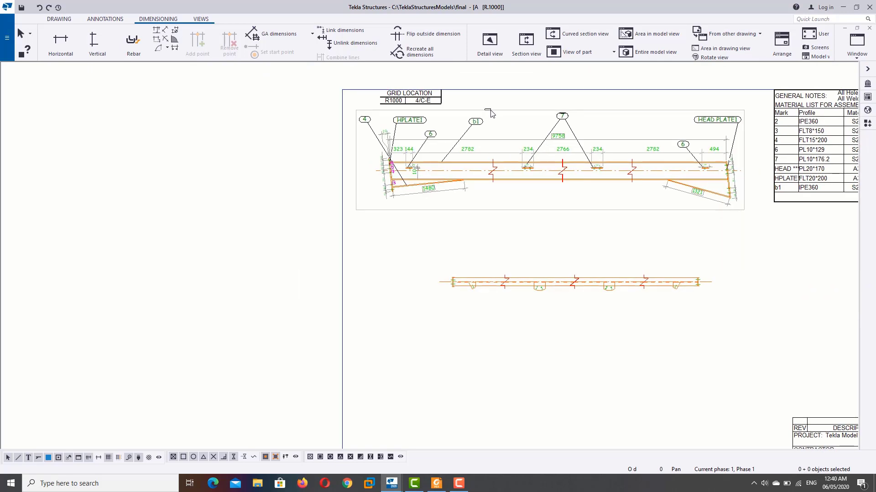
scroll(490, 301, up, 2)
scroll(410, 282, up, 2)
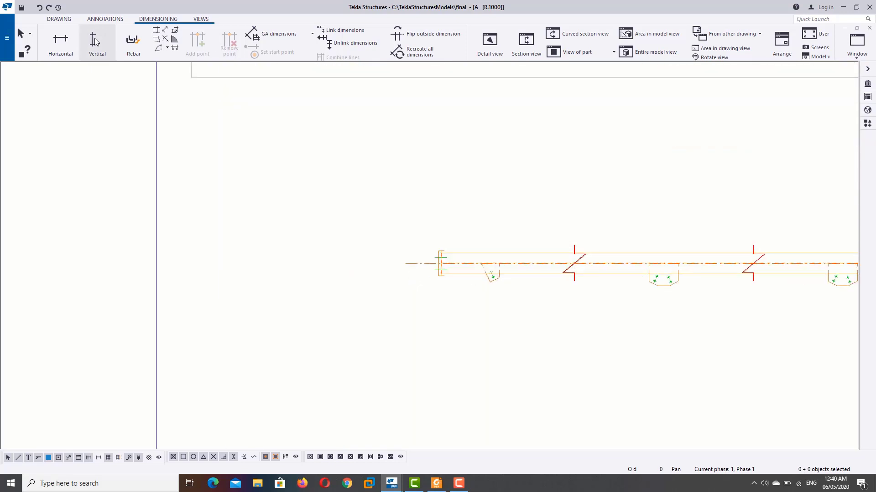
Start a horizontal dimension at the beam's top-left corner
click(61, 41)
scroll(438, 255, up, 2)
scroll(431, 199, up, 2)
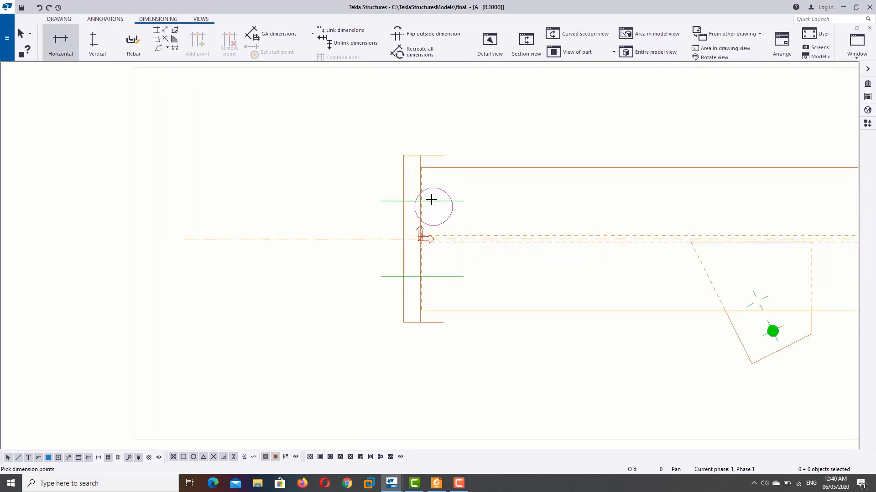
click(419, 168)
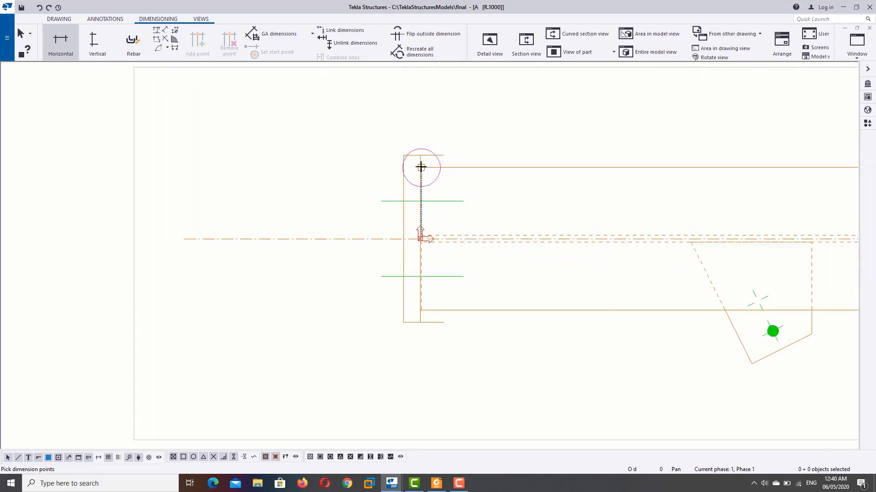
scroll(456, 173, down, 2)
scroll(593, 182, down, 2)
scroll(333, 211, down, 1)
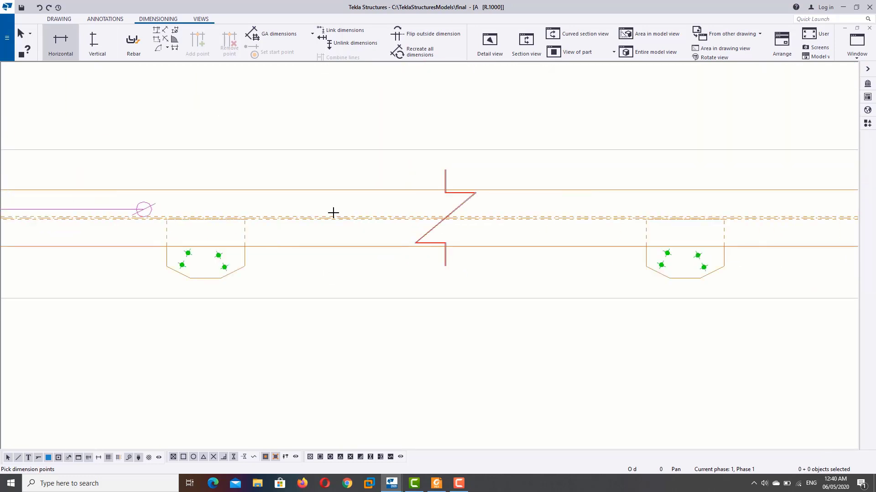
scroll(574, 211, down, 2)
middle_drag(574, 211, 199, 201)
Complete the 9777 overall-length dimension across to the beam's right end
scroll(411, 189, up, 2)
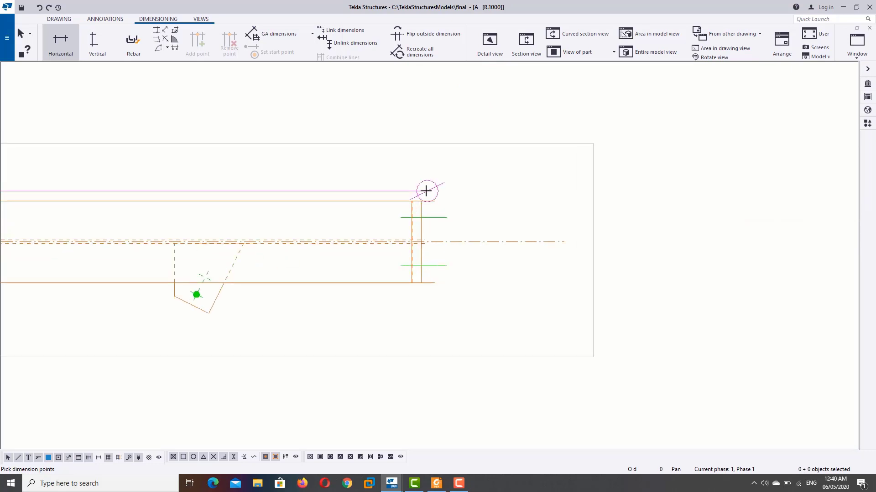
scroll(431, 189, up, 2)
scroll(415, 187, up, 1)
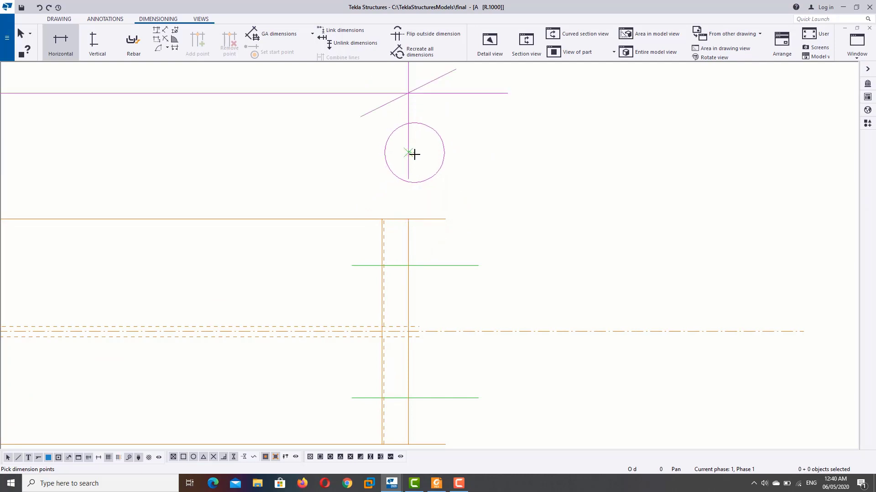
scroll(413, 153, down, 3)
scroll(406, 160, down, 2)
scroll(406, 161, down, 2)
middle_drag(224, 167, 378, 208)
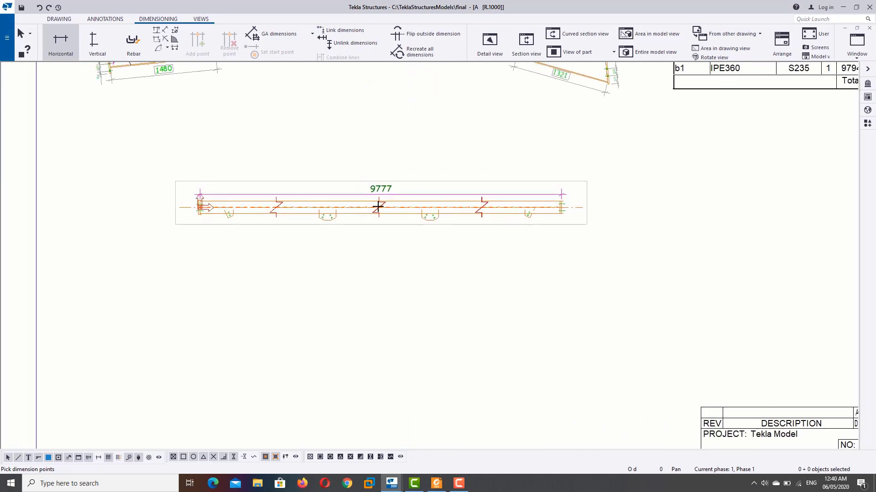
scroll(378, 207, up, 2)
scroll(373, 185, up, 1)
right_click(383, 134)
click(397, 139)
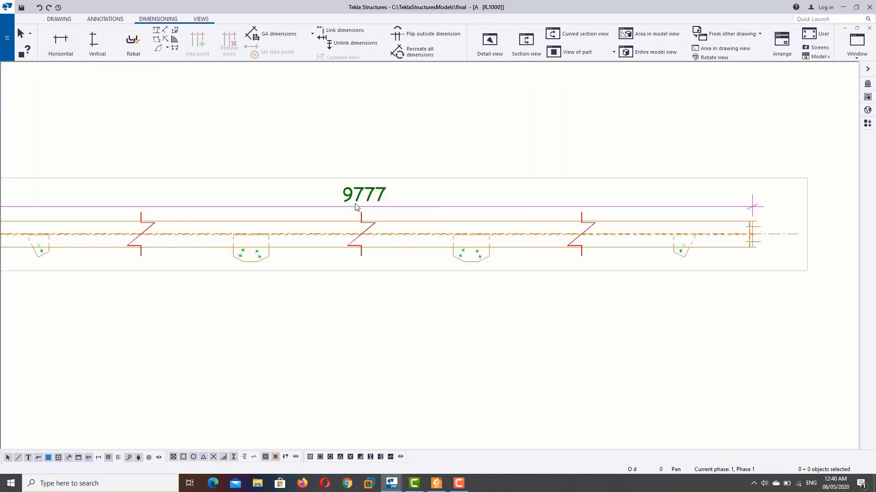
Drag the 9777 dimension up clear of the beam
click(361, 200)
drag(360, 195, 362, 142)
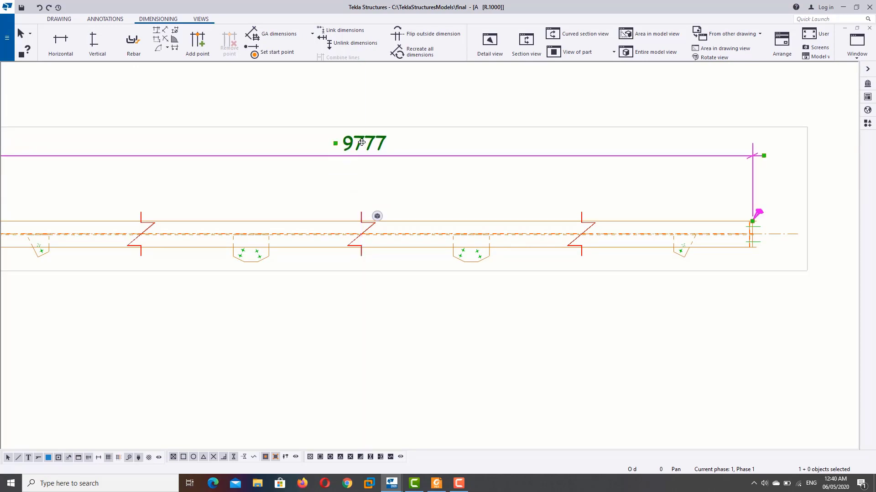
scroll(437, 245, down, 2)
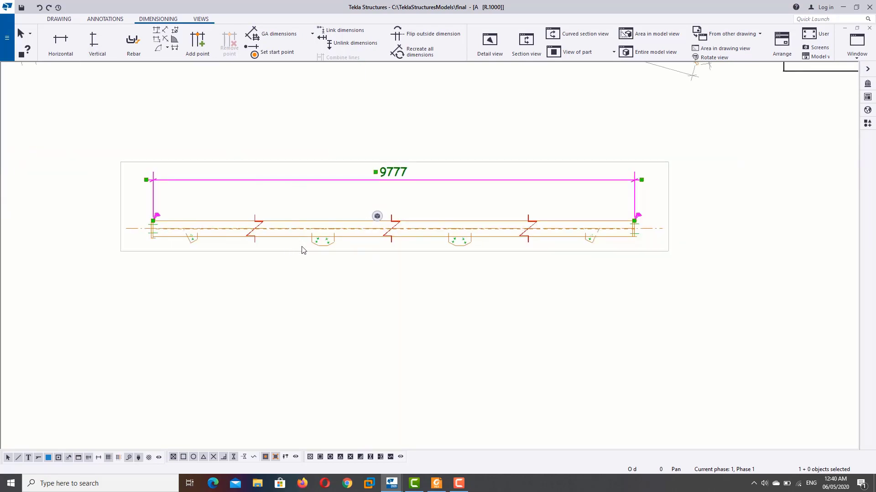
scroll(302, 250, up, 1)
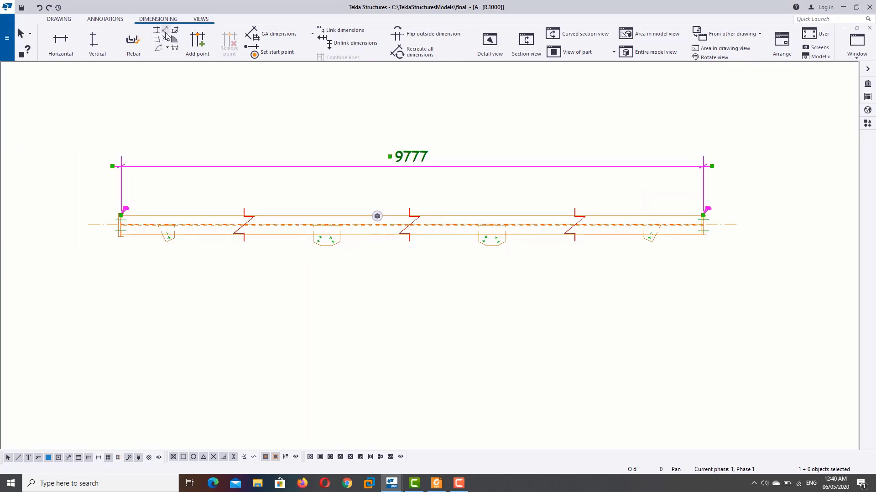
Dimension the plate's corners and chamfers as a 72, 91, 72 chain below the plate
click(173, 44)
scroll(298, 258, up, 3)
scroll(310, 191, up, 2)
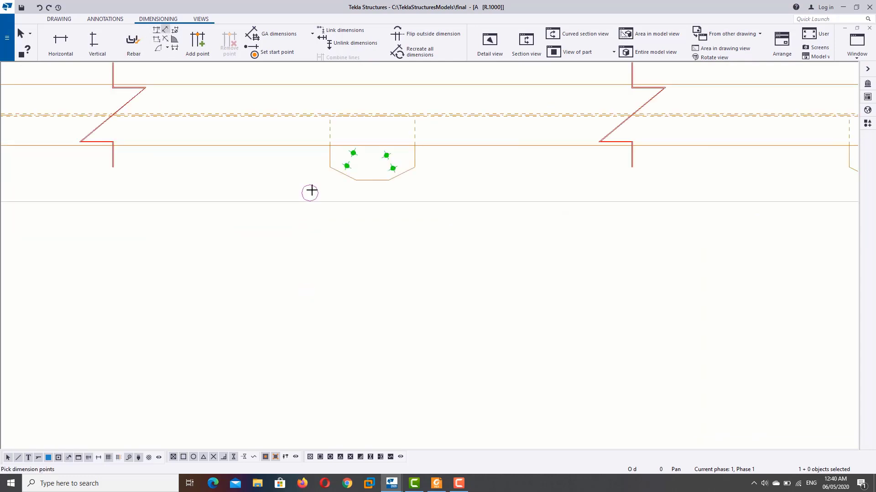
click(338, 173)
click(356, 181)
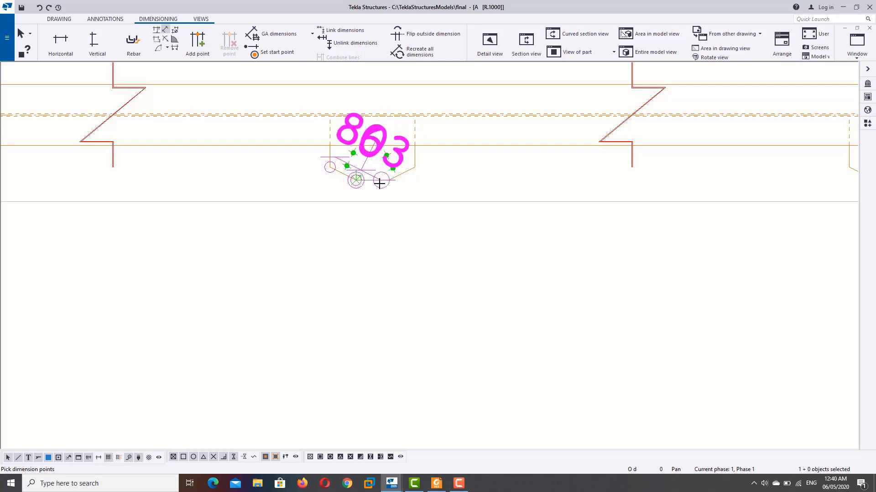
click(388, 181)
click(414, 167)
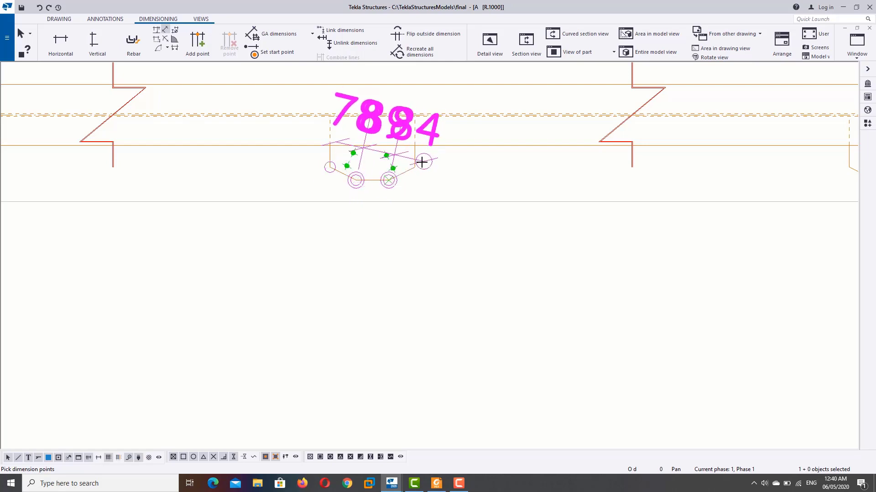
click(399, 288)
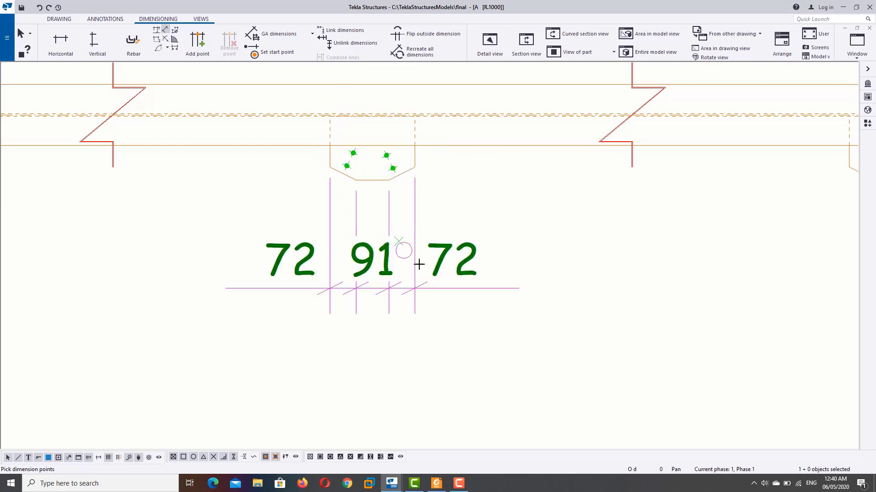
right_click(547, 242)
click(575, 250)
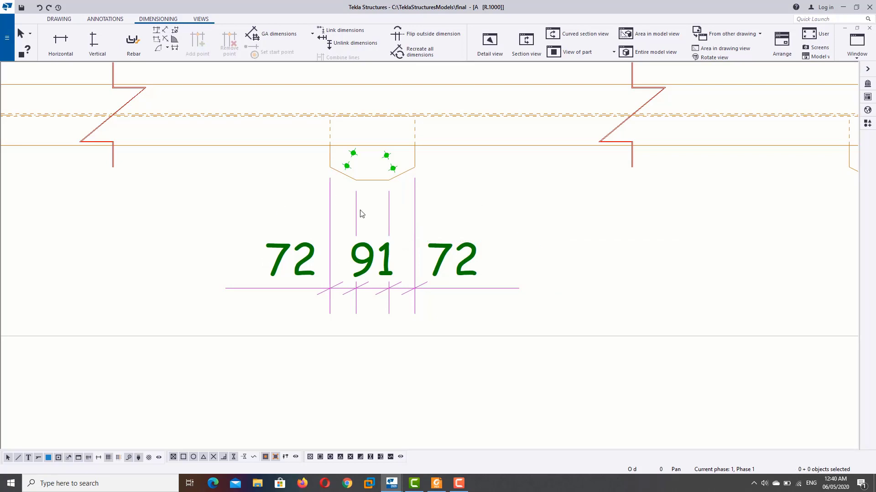
Reduce the 72 91 72 dimension's text height to 1.50
double_click(368, 263)
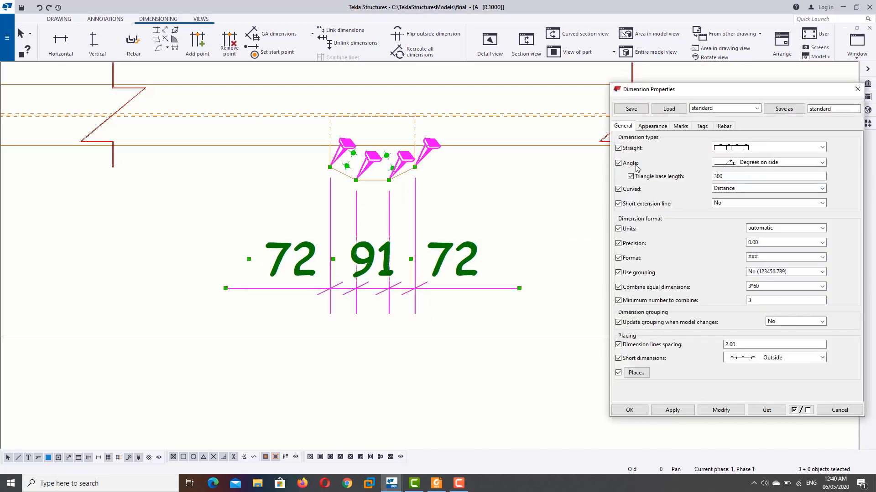
click(652, 127)
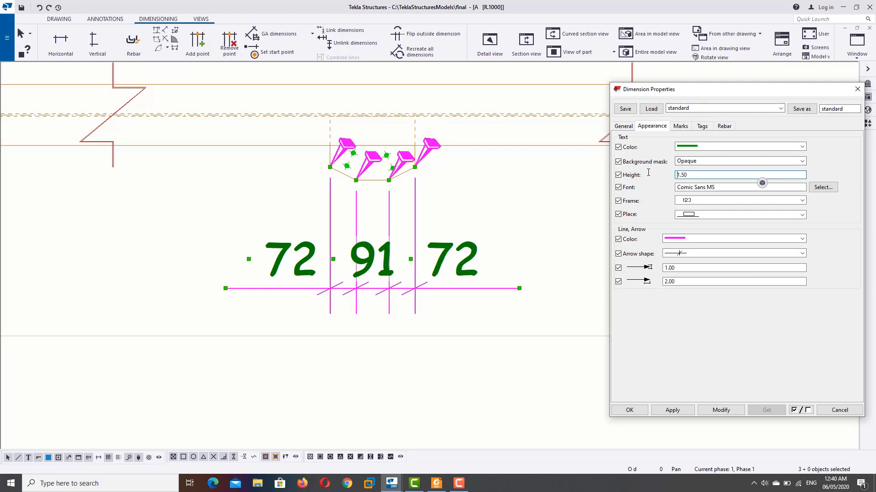
click(715, 409)
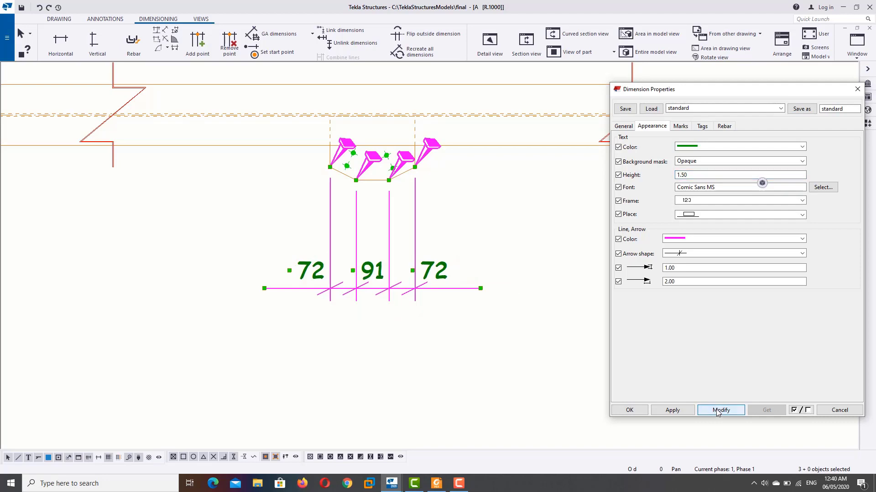
click(448, 235)
scroll(485, 233, down, 2)
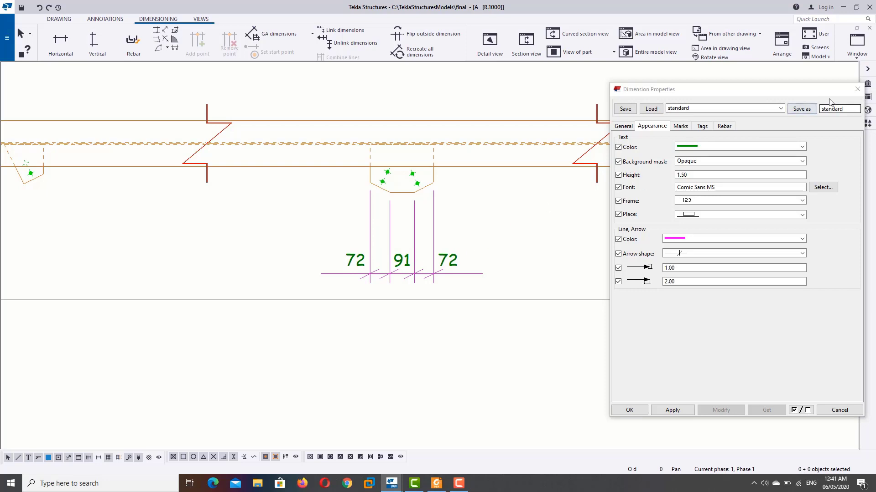
click(857, 89)
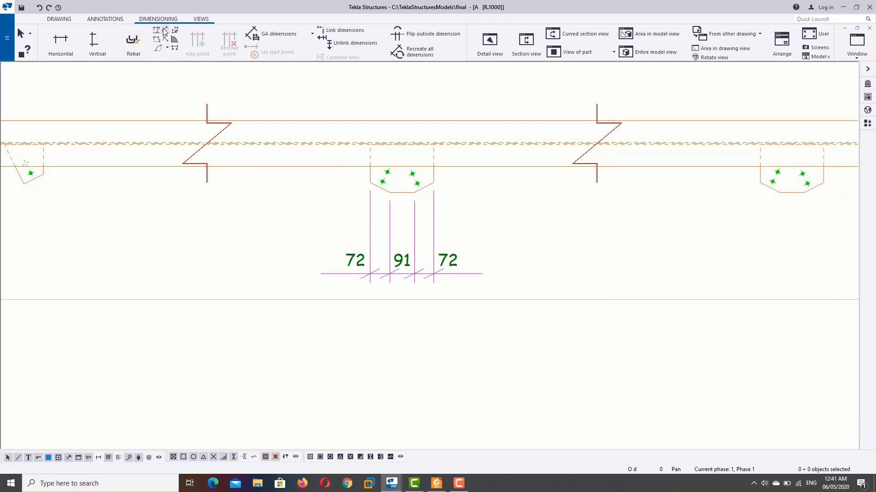
Dimension the plate's top edges as 245 and move it above the plate
scroll(434, 209, up, 2)
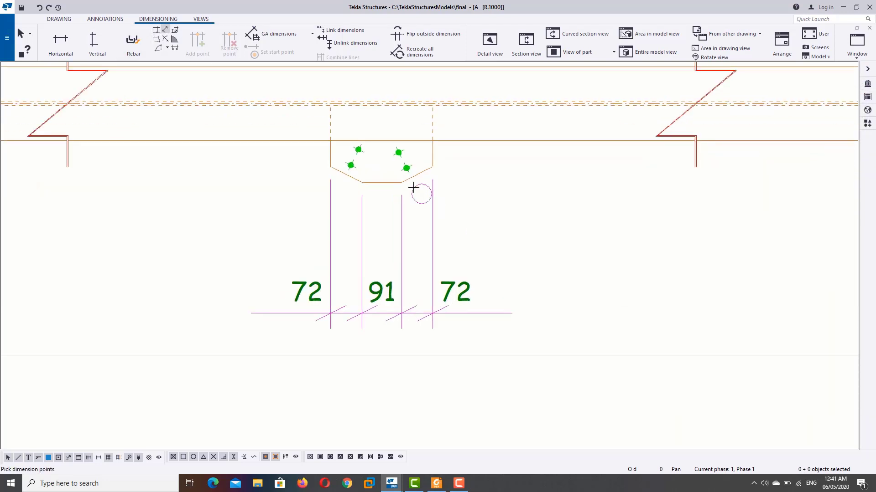
click(325, 139)
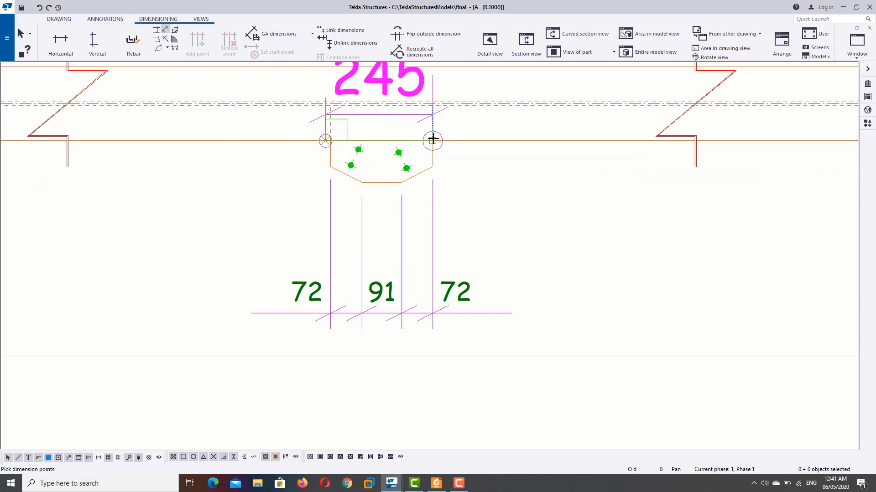
click(433, 139)
click(405, 403)
scroll(507, 356, down, 1)
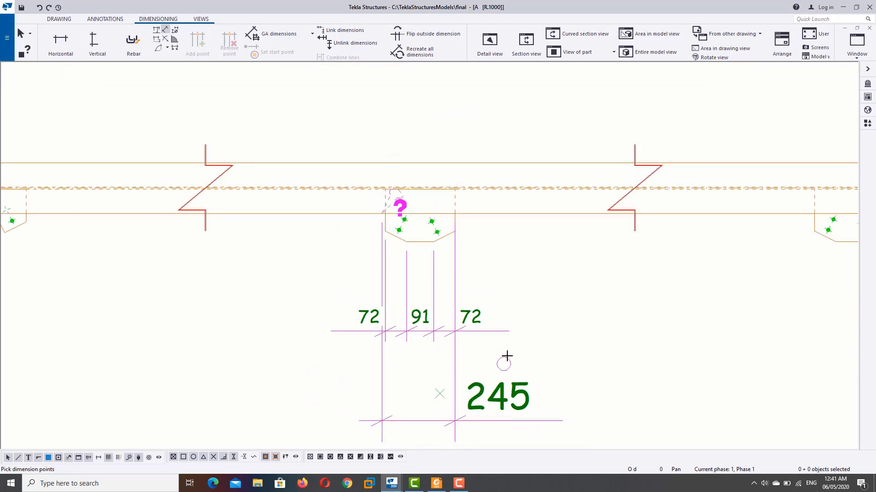
scroll(507, 356, down, 1)
right_click(545, 245)
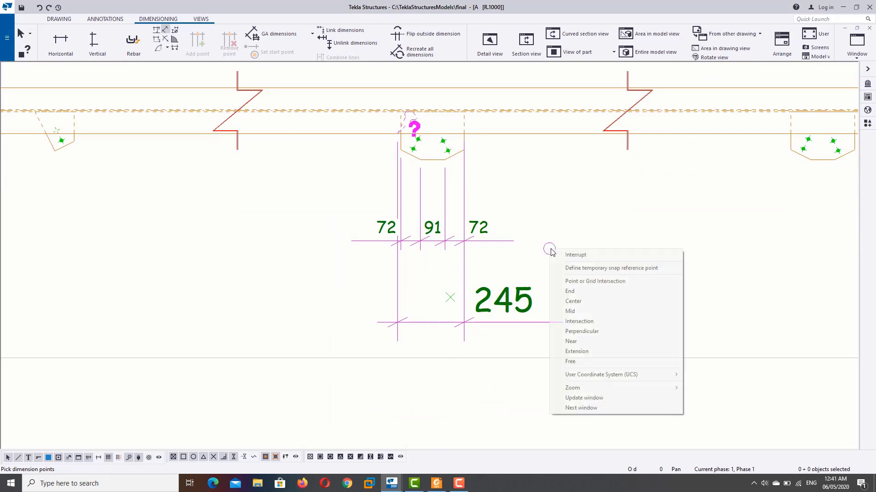
click(566, 251)
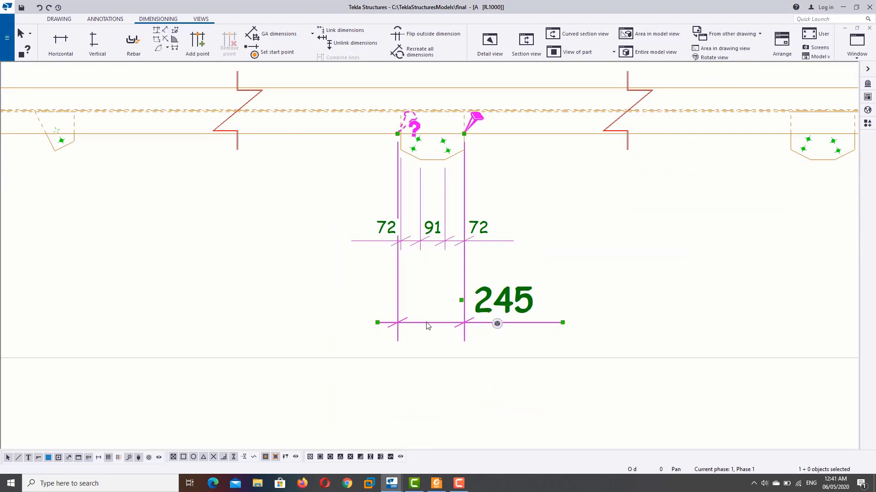
drag(428, 324, 459, 145)
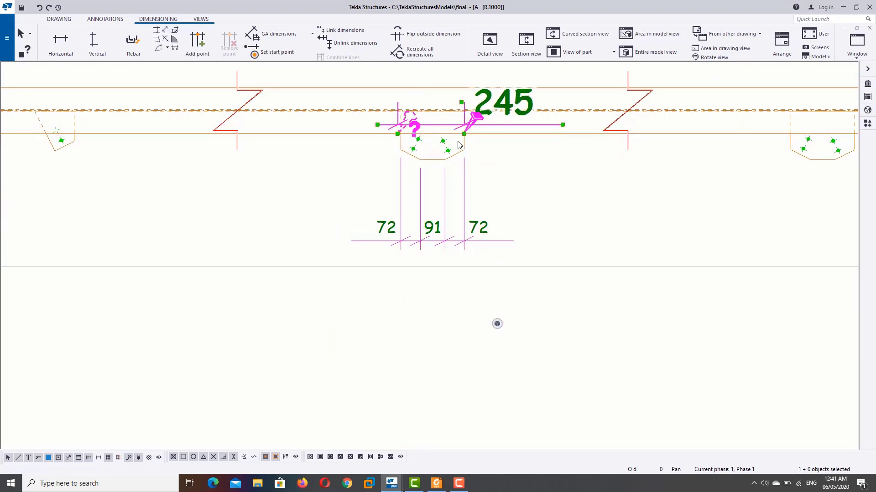
Reduce the 245 dimension's text height to 1.50
key(alt+Return)
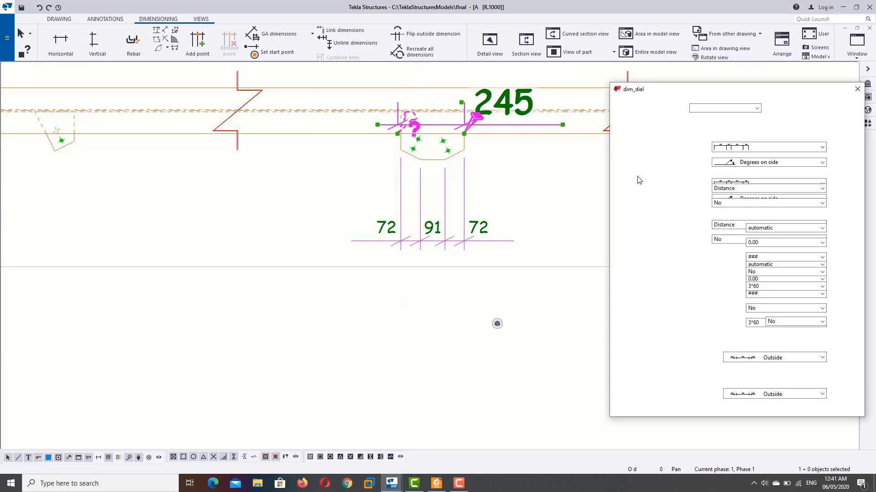
click(652, 126)
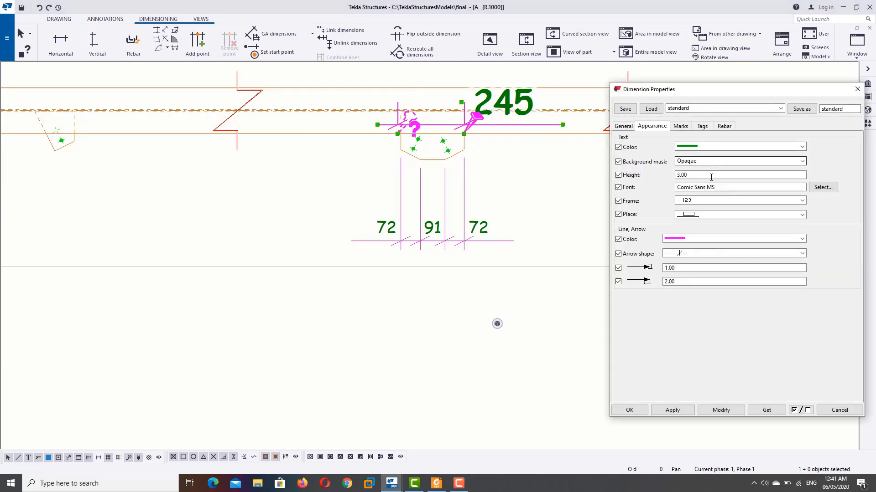
double_click(684, 175)
text(1.5)
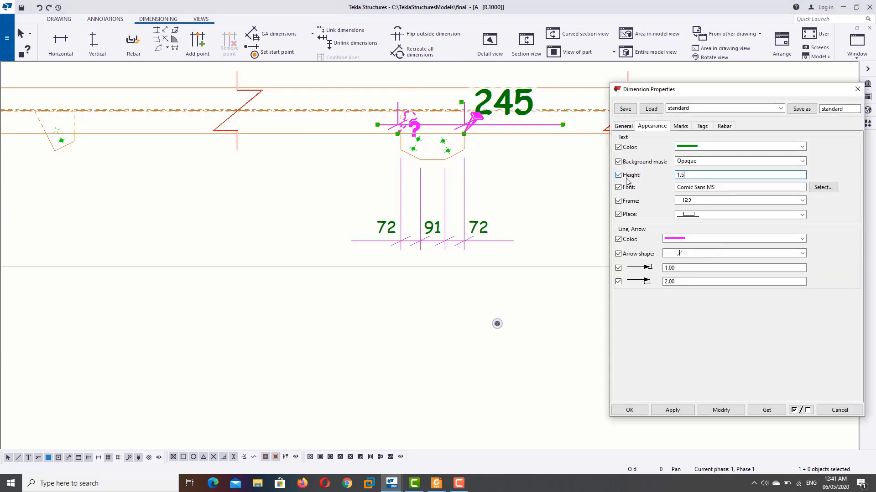
click(721, 410)
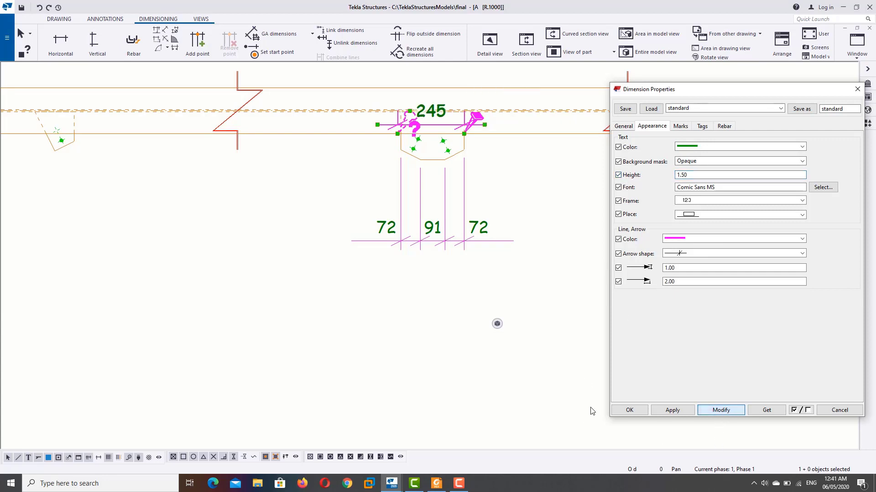
click(477, 169)
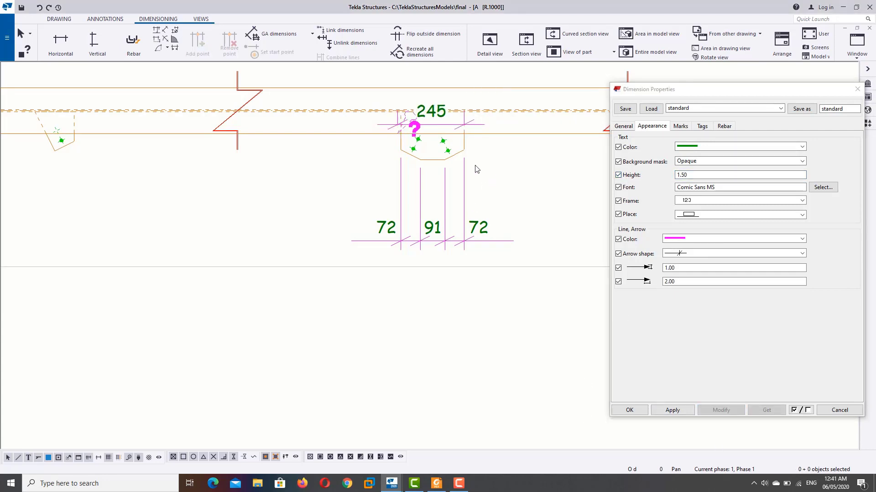
click(866, 97)
Start a new dimension from the lower-left bolt to the lower-right bolt
scroll(455, 157, up, 2)
scroll(454, 156, up, 3)
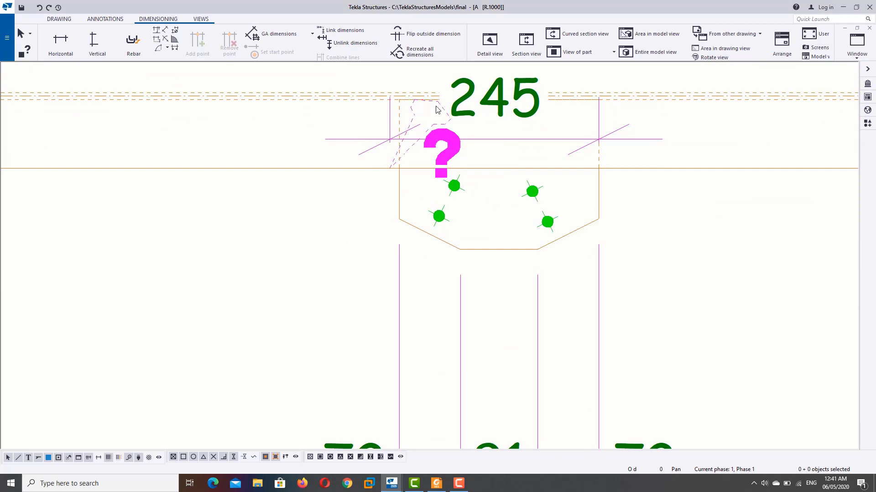
click(166, 31)
scroll(439, 217, up, 2)
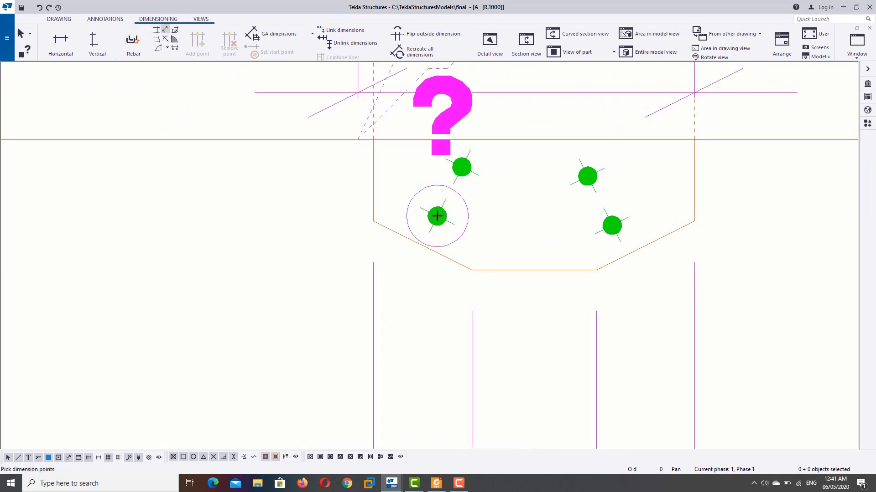
click(437, 216)
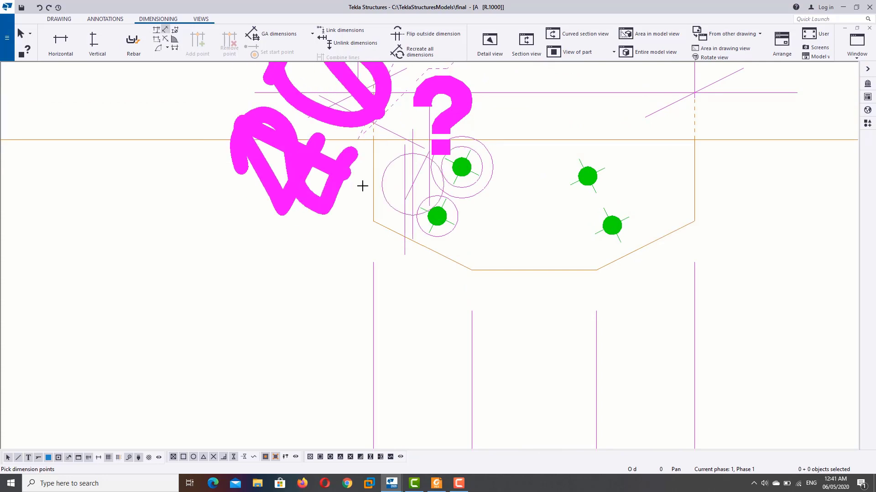
scroll(312, 185, down, 2)
scroll(311, 187, down, 2)
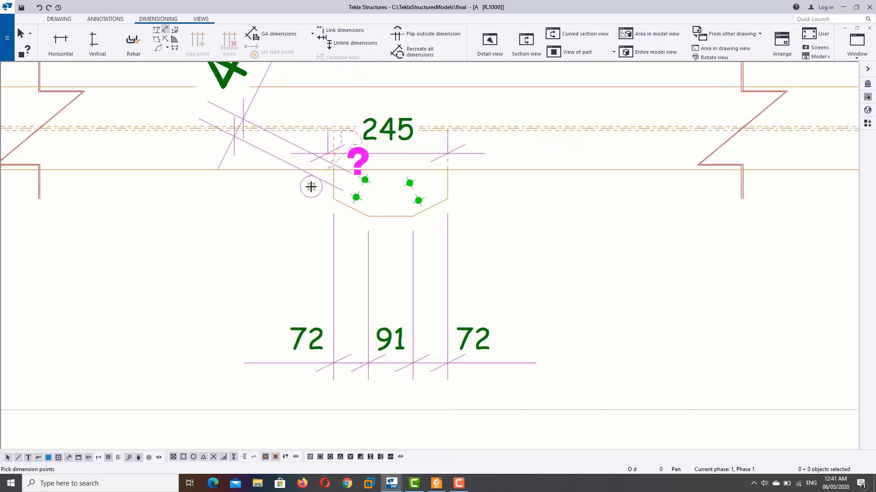
scroll(309, 187, down, 1)
scroll(378, 203, up, 2)
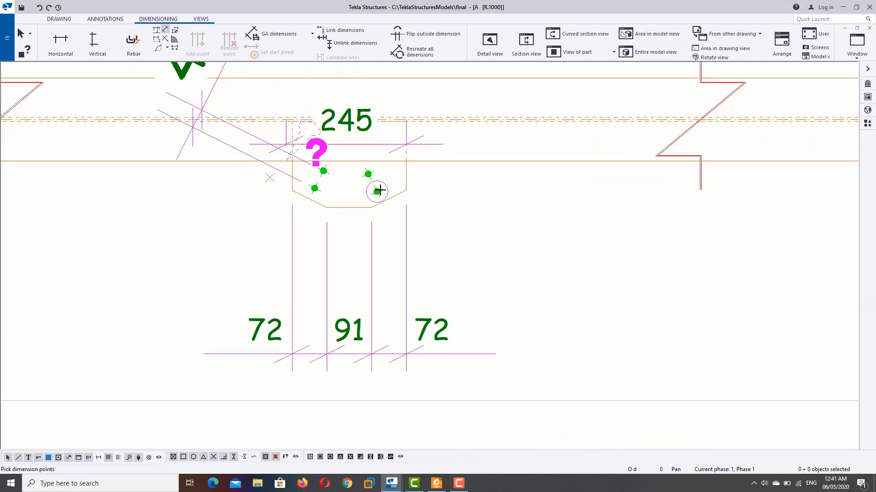
click(377, 192)
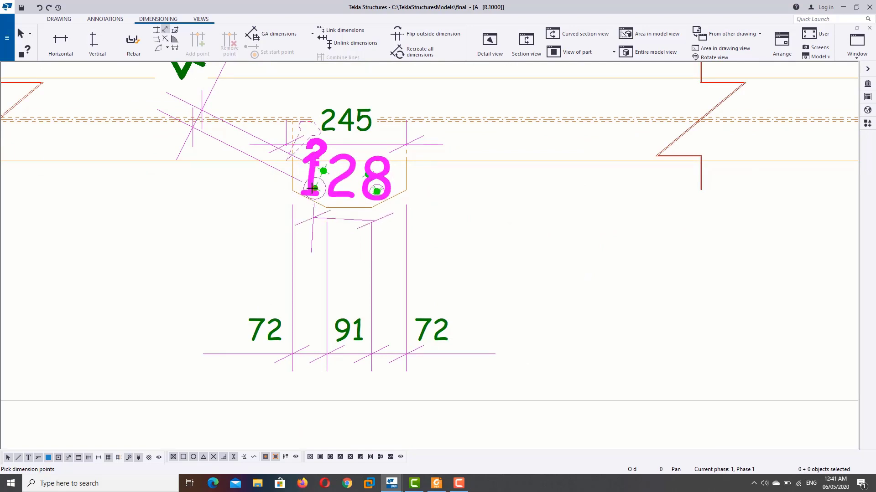
Extend the chain through the left and lower bolt holes, then end it with Interrupt
scroll(312, 188, up, 5)
click(314, 188)
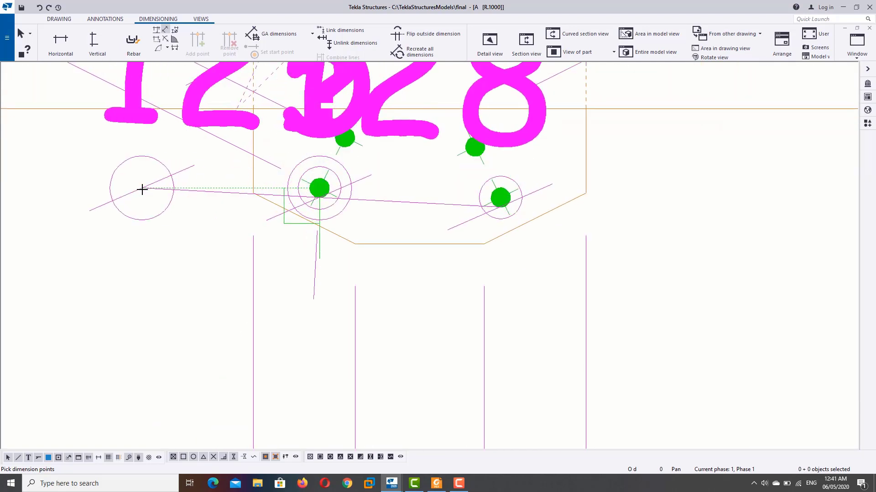
scroll(461, 288, down, 2)
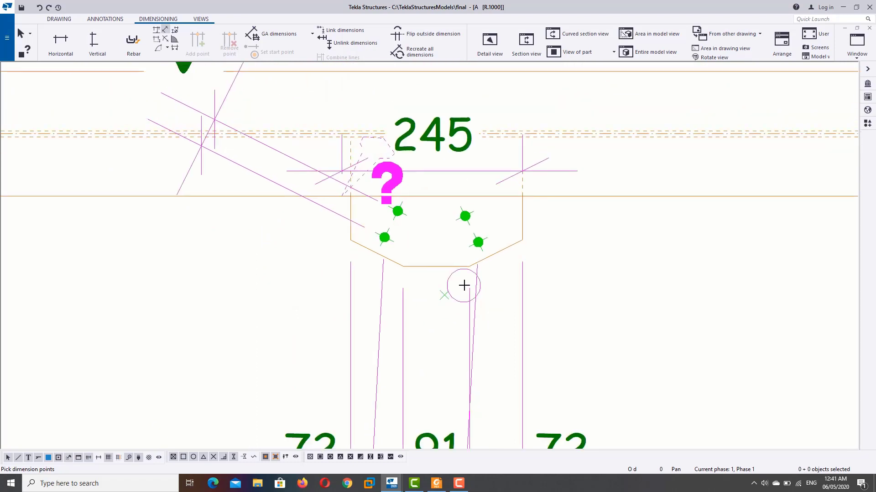
scroll(493, 283, down, 2)
scroll(495, 274, down, 1)
scroll(496, 274, down, 2)
scroll(489, 221, up, 3)
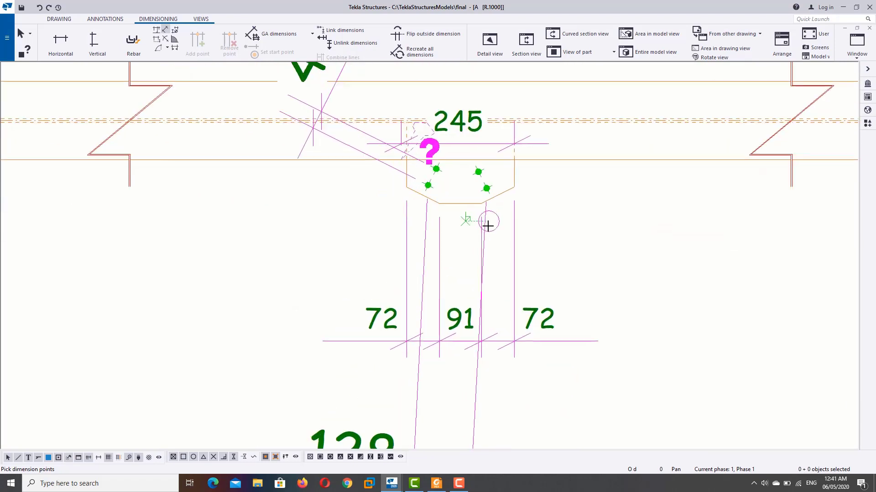
scroll(490, 206, up, 2)
click(475, 155)
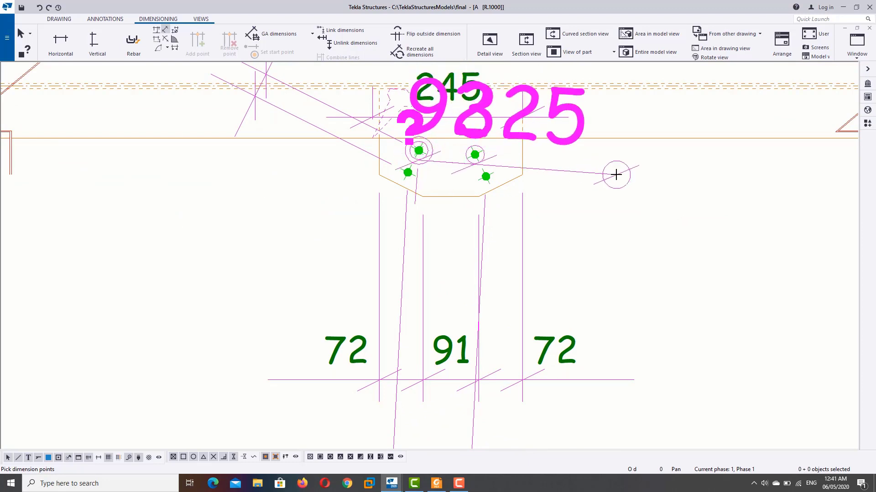
scroll(574, 201, down, 2)
scroll(574, 201, down, 2)
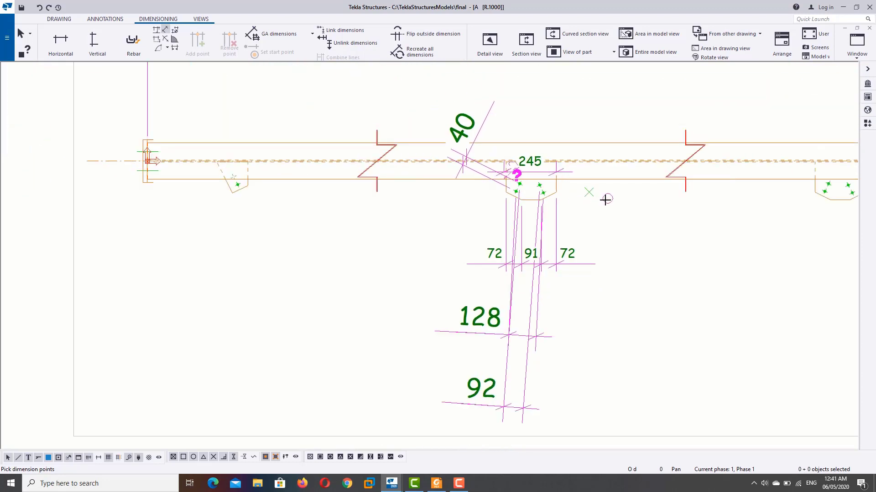
scroll(602, 214, down, 1)
right_click(607, 224)
click(615, 227)
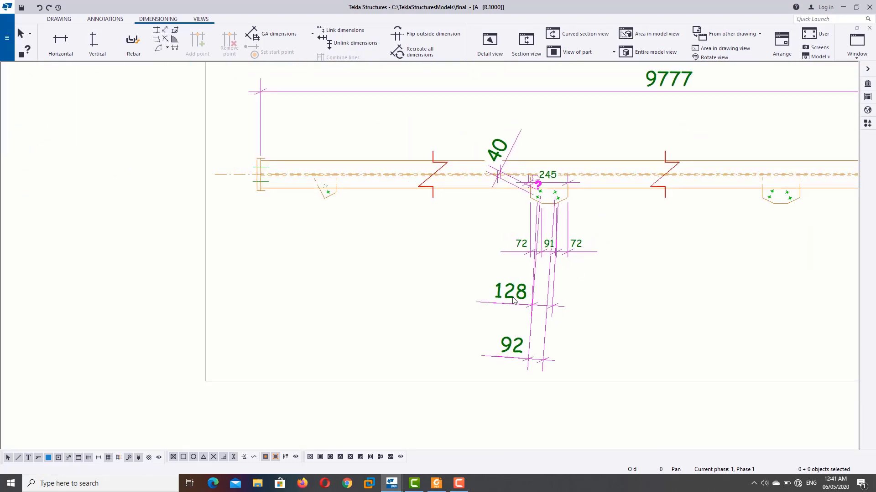
Give the 128, 92 and 40 dimensions 1.5 text height and drag them to new offsets
double_click(513, 301)
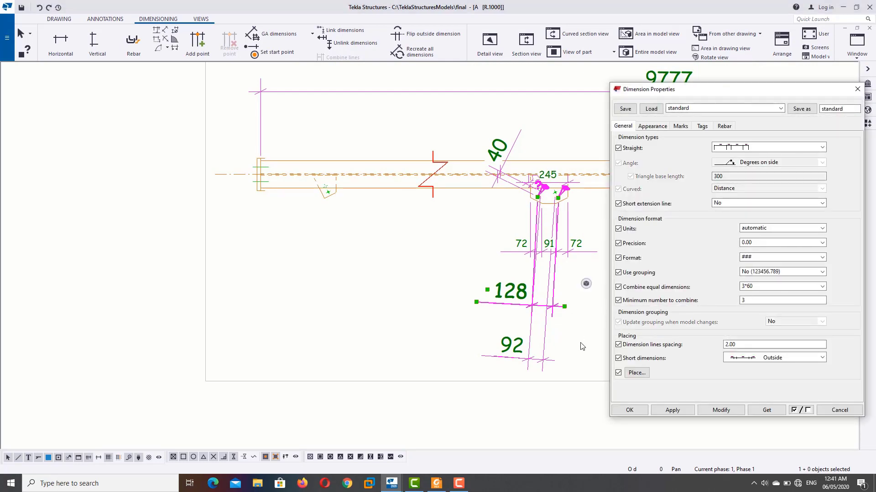
click(582, 347)
click(652, 126)
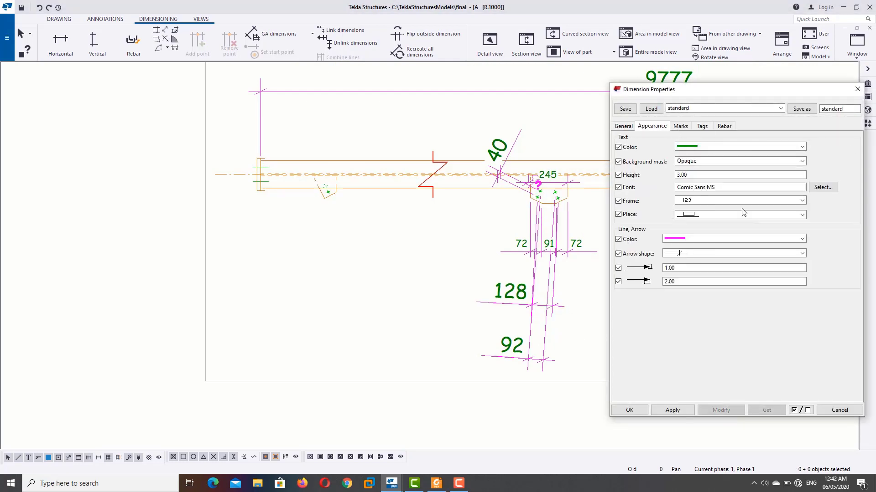
drag(694, 176, 668, 177)
text(1.5)
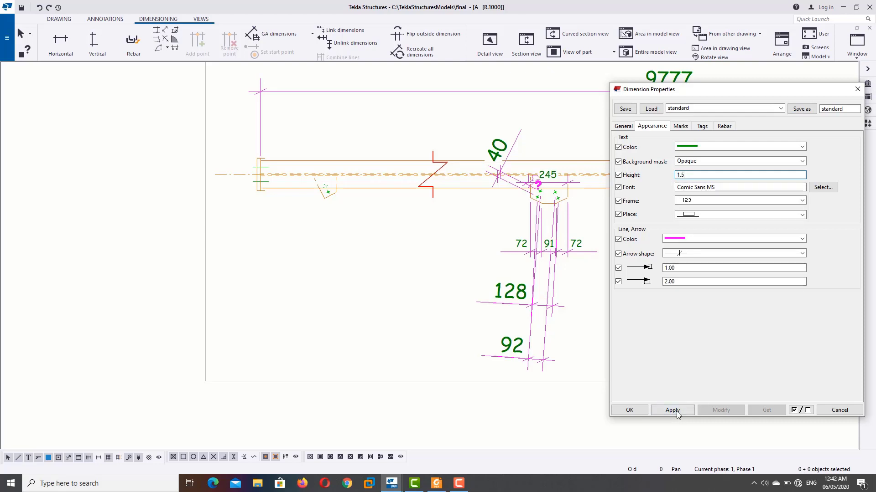
click(528, 298)
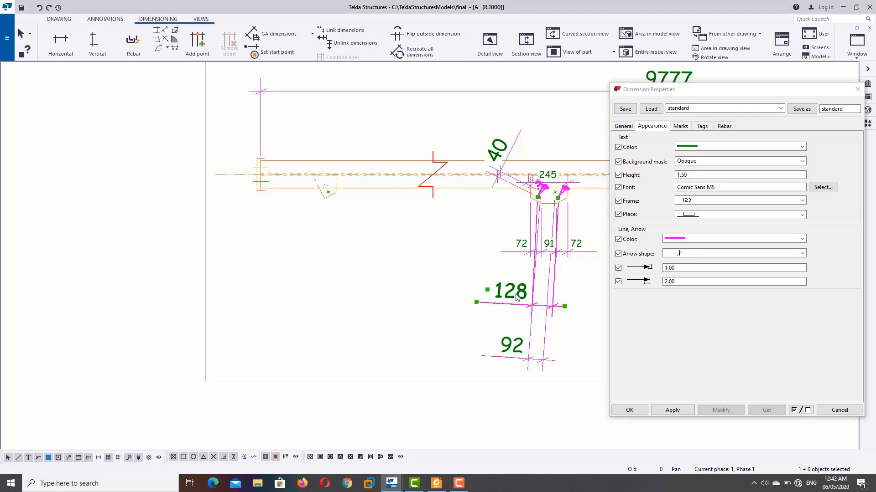
ctrl+click(516, 349)
ctrl+click(503, 146)
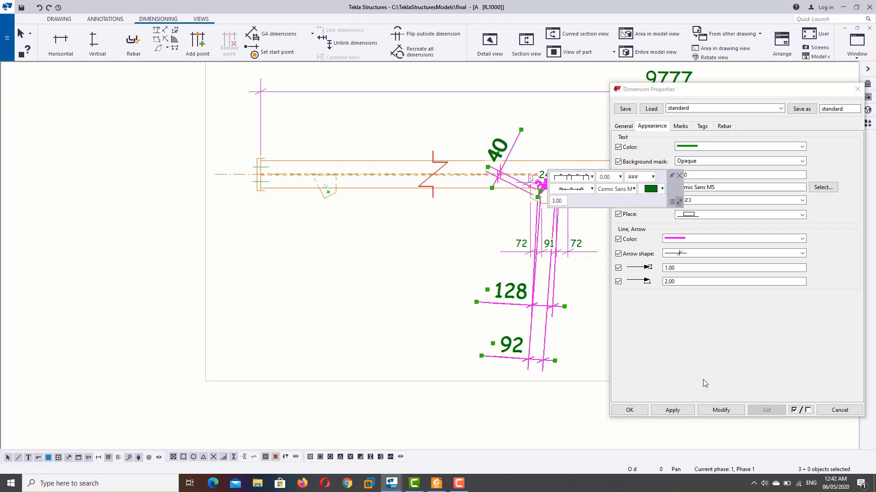
click(721, 410)
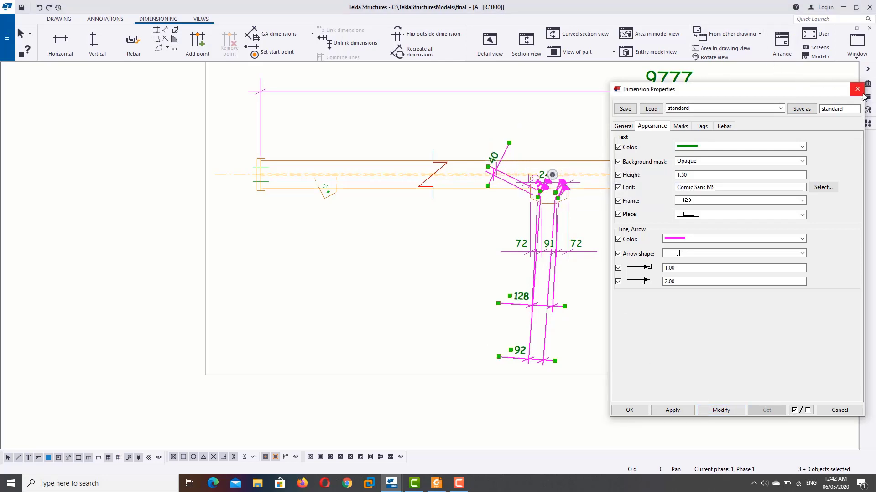
scroll(538, 234, up, 3)
drag(459, 112, 504, 115)
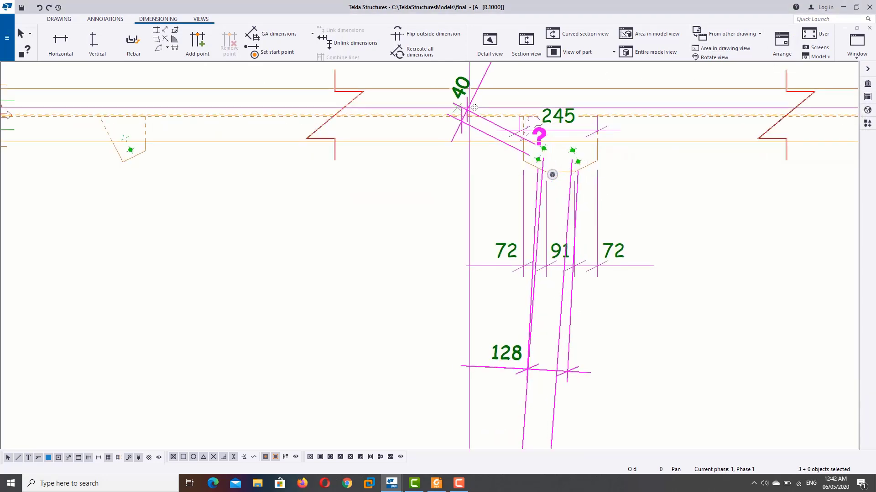
Set the 40 dimension's mark exaggeration to Specified
double_click(504, 115)
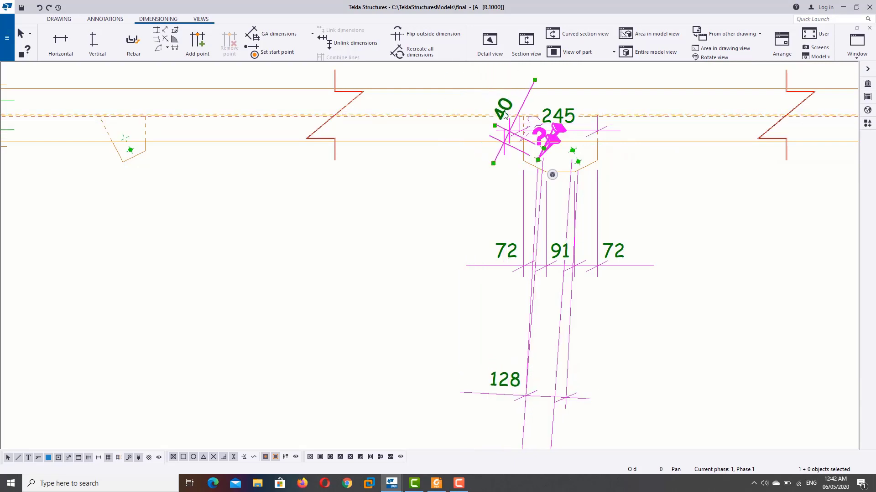
click(656, 126)
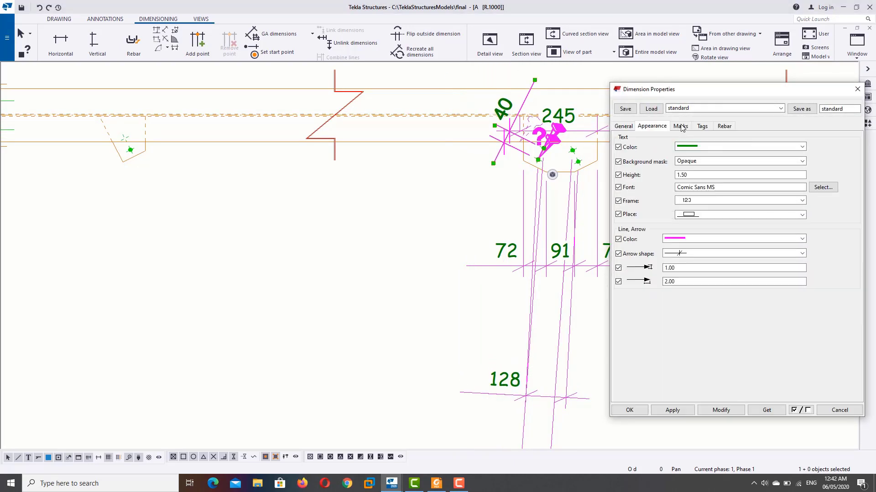
click(680, 126)
click(678, 293)
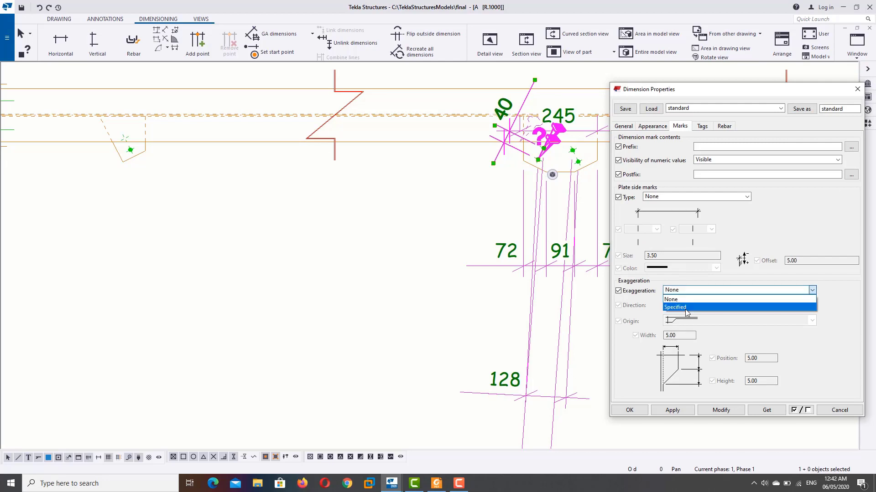
click(686, 307)
click(720, 409)
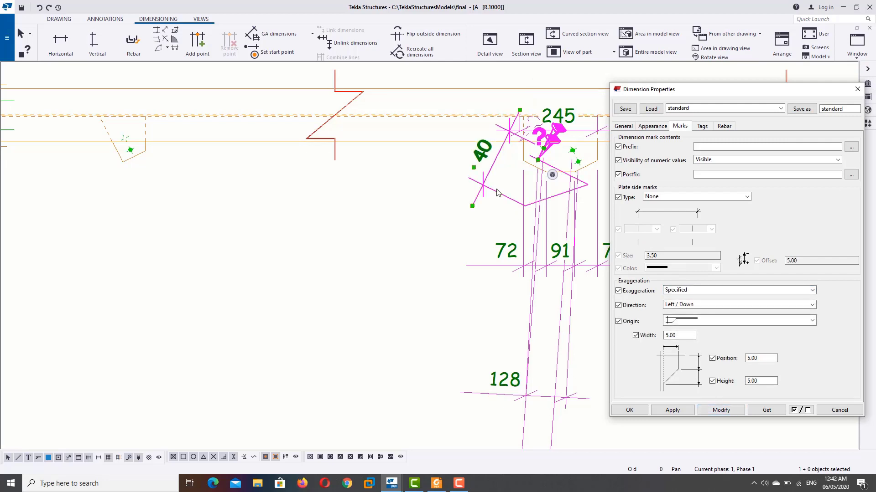
Move the exaggerated 40 dimension to below right of the plate
drag(497, 192, 471, 111)
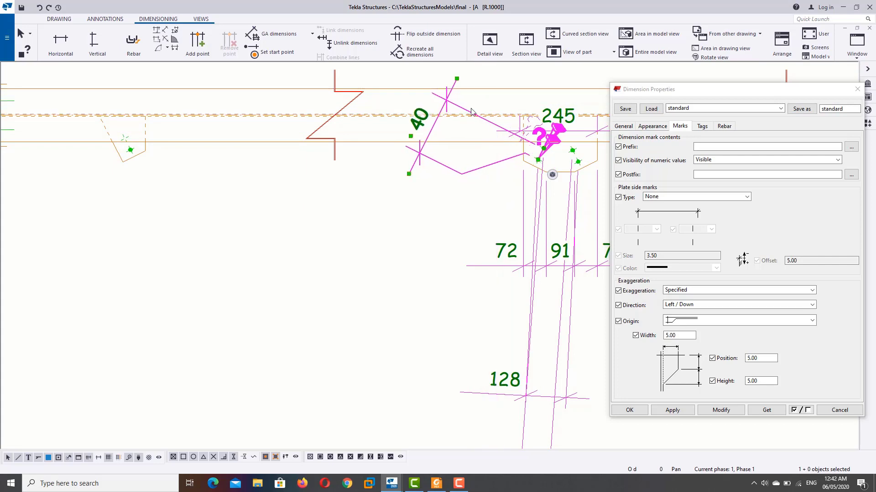
scroll(450, 125, down, 1)
drag(429, 122, 319, 62)
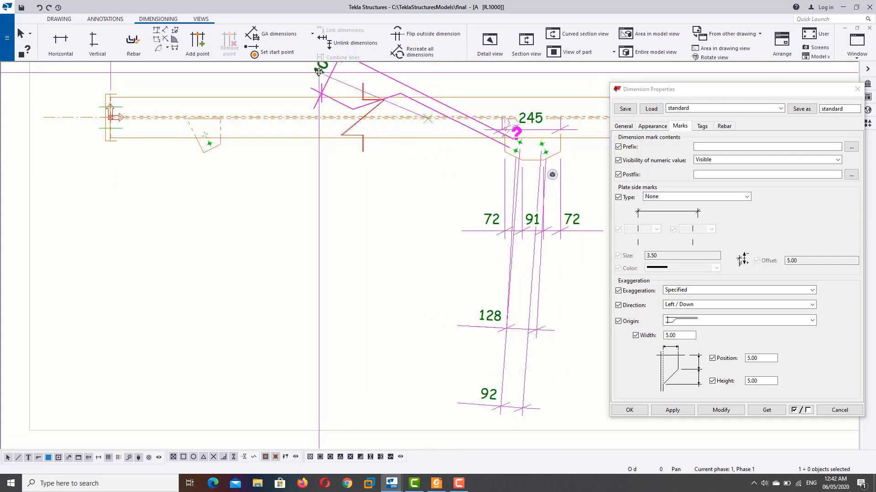
scroll(399, 176, down, 2)
middle_drag(408, 197, 459, 262)
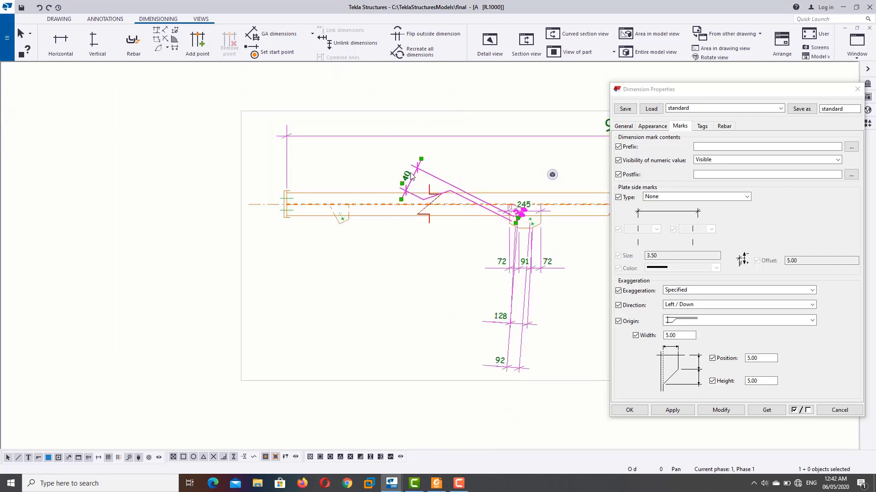
mouse_move(411, 176)
mouse_down()
mouse_move(394, 155)
mouse_move(589, 323)
mouse_up()
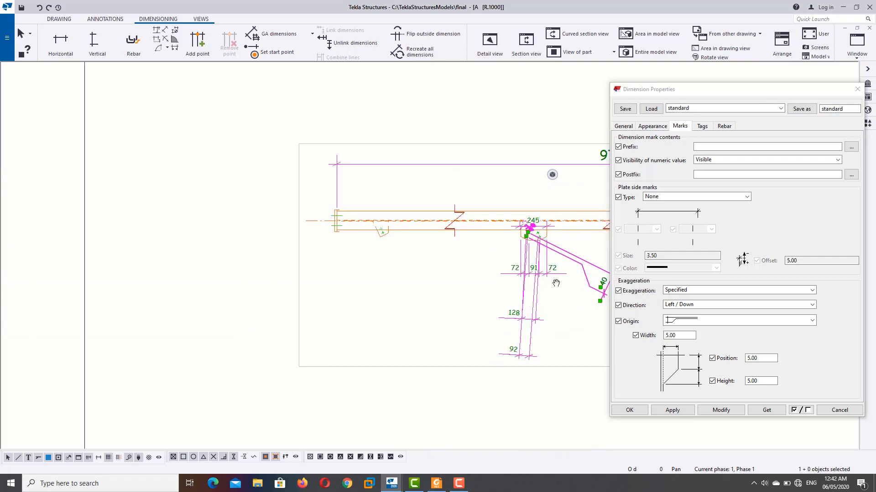
scroll(472, 246, up, 2)
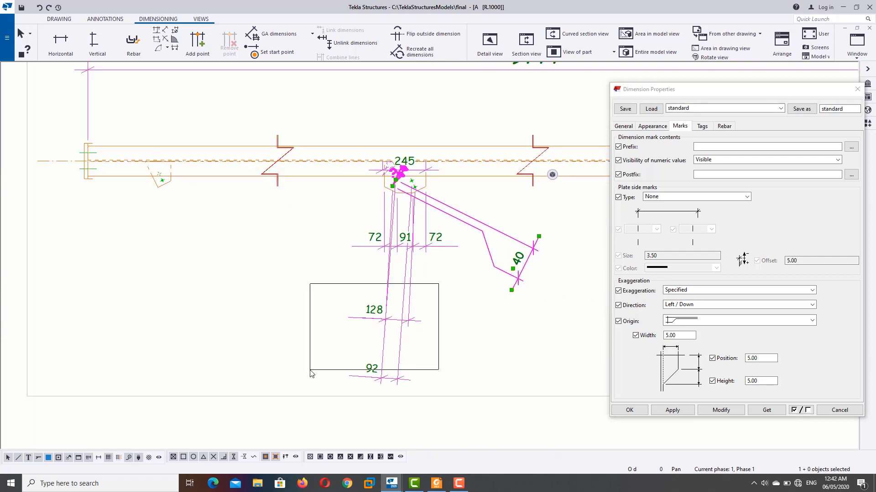
Delete the 128 and 92 dimensions and close the dimension properties
drag(310, 373, 332, 368)
key(Delete)
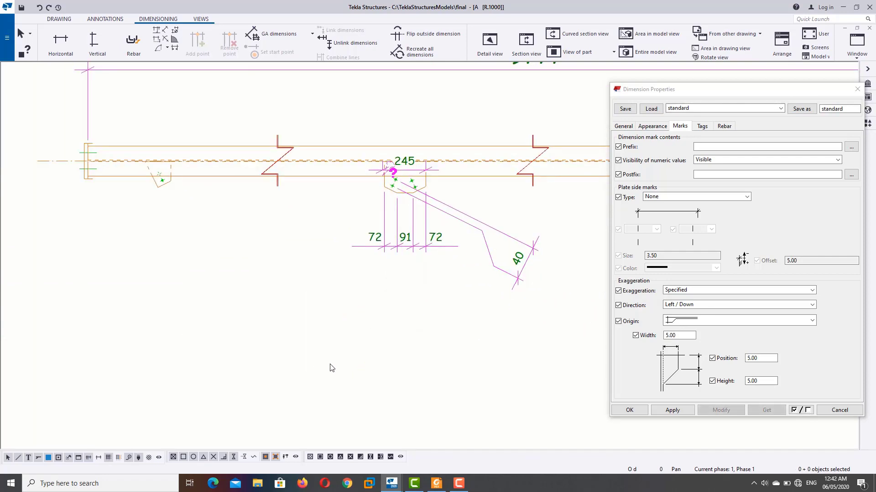
click(857, 89)
scroll(481, 265, down, 1)
mouse_move(518, 256)
middle_down()
mouse_move(500, 246)
mouse_move(411, 249)
middle_up()
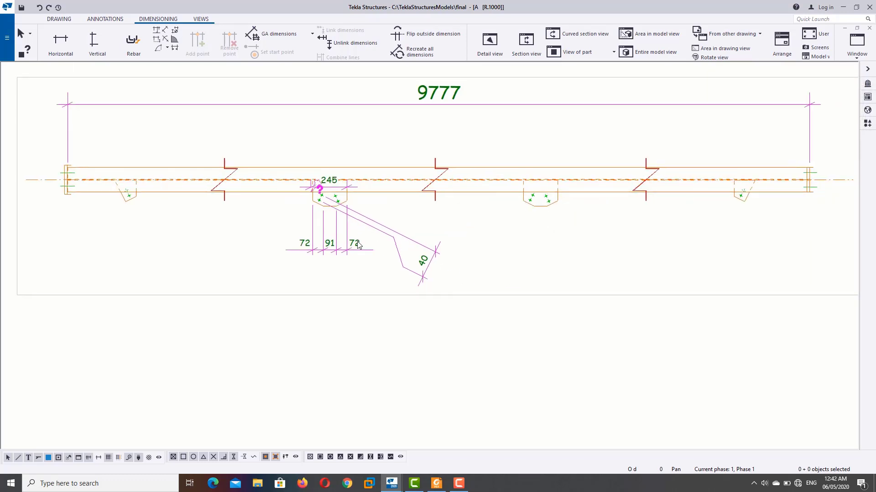
Delete the slanted 40 dimension and bring the right rebar pocket into view
click(407, 238)
key(Delete)
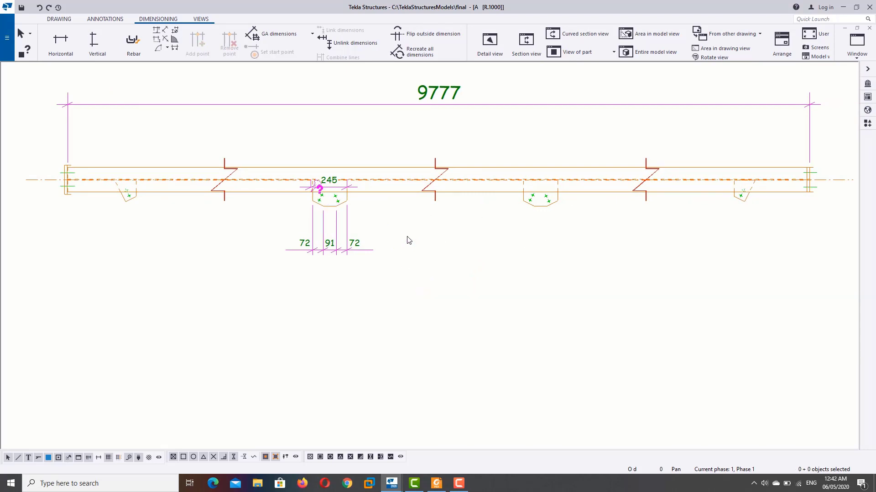
scroll(319, 210, up, 1)
scroll(305, 212, up, 2)
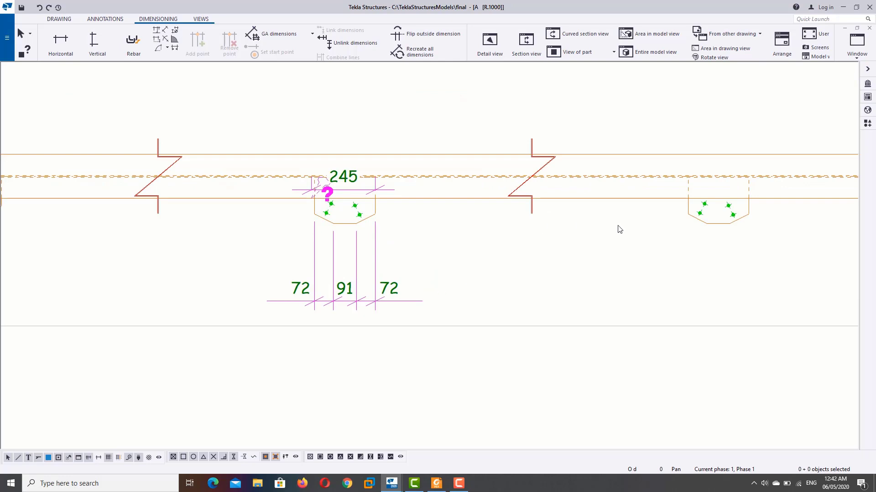
middle_drag(619, 229, 469, 228)
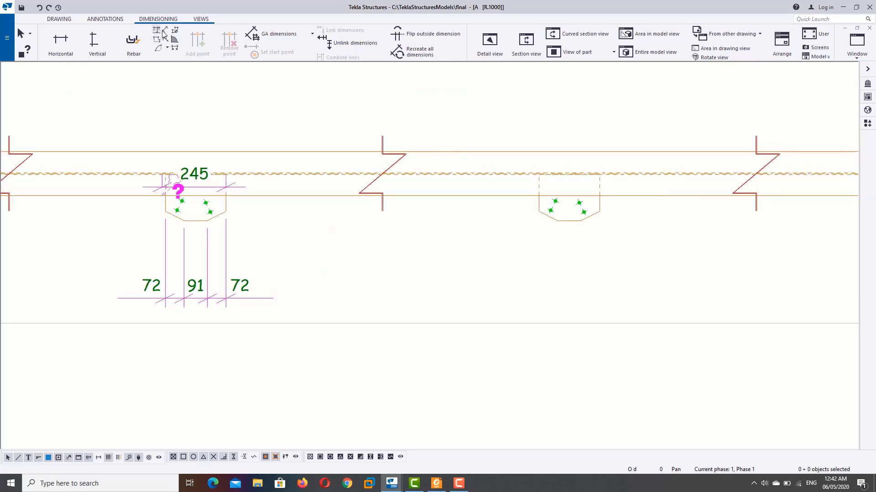
scroll(521, 229, up, 1)
scroll(548, 205, up, 1)
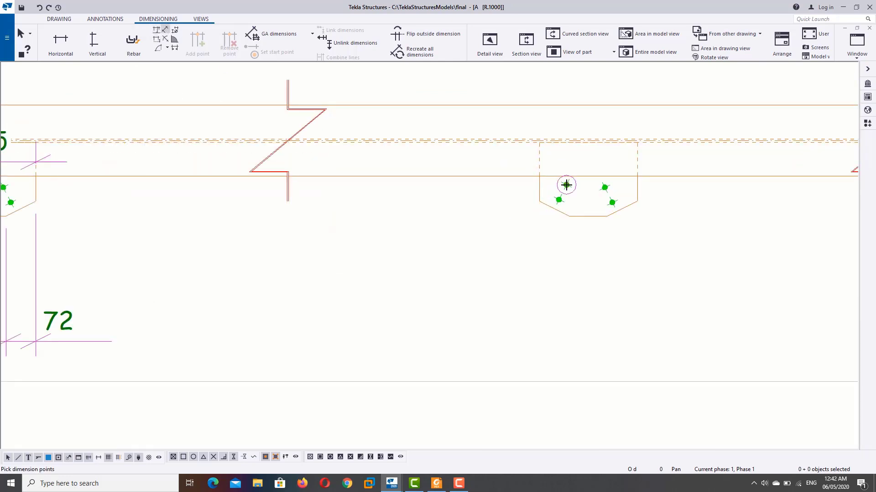
Dimension the right pocket's upper bars as 92 and lower bars as 128
click(566, 185)
click(605, 187)
middle_click(607, 187)
click(669, 260)
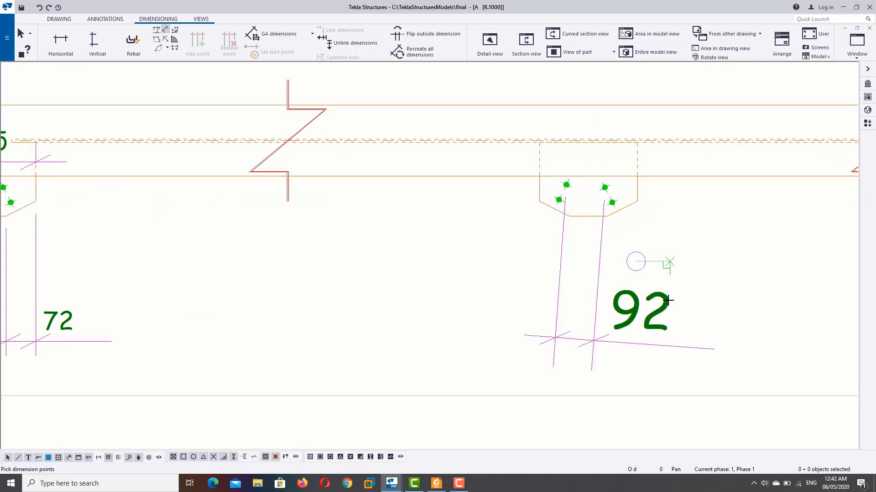
click(612, 202)
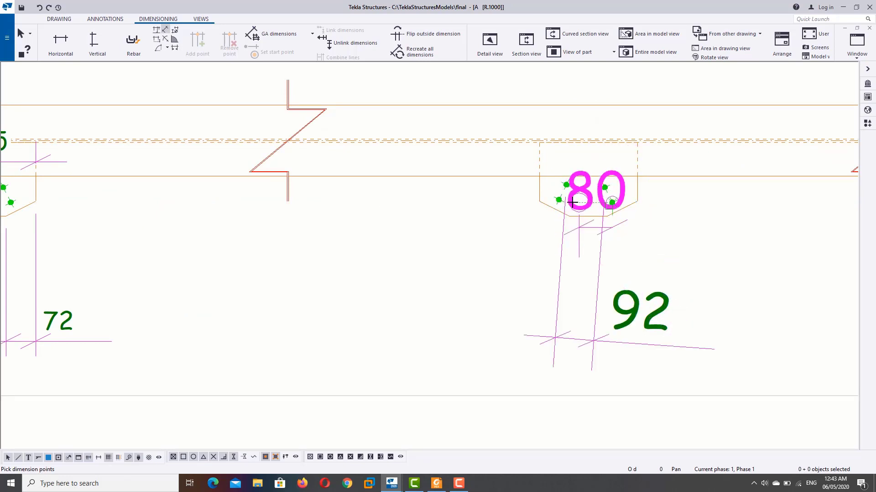
click(559, 199)
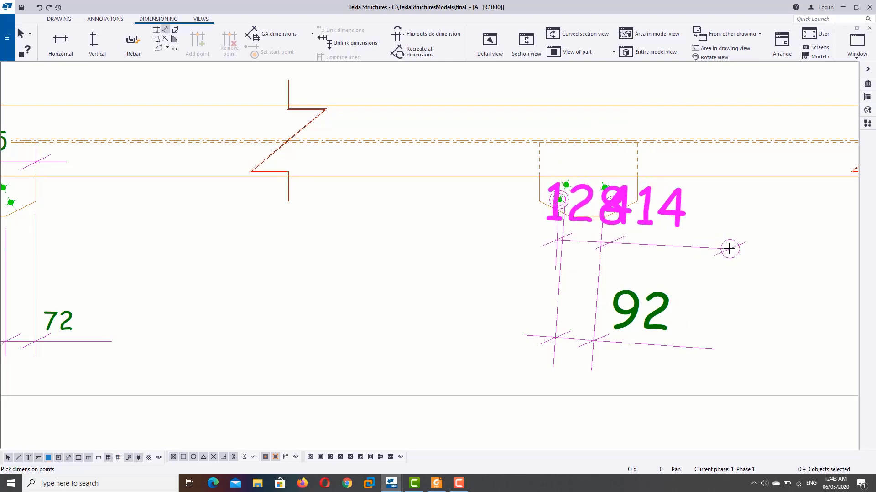
click(726, 248)
scroll(727, 248, down, 2)
right_click(730, 254)
click(731, 256)
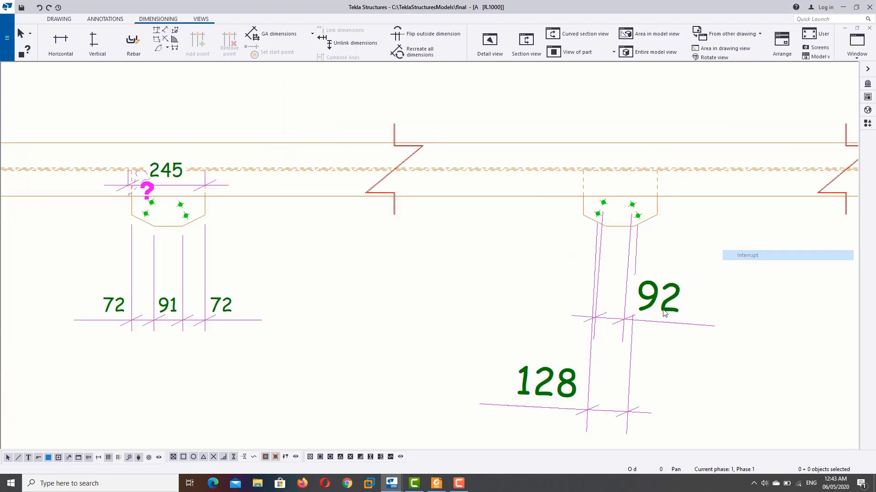
click(662, 314)
Reduce the text height of the 92 and 128 dimensions in Dimension Properties
double_click(707, 296)
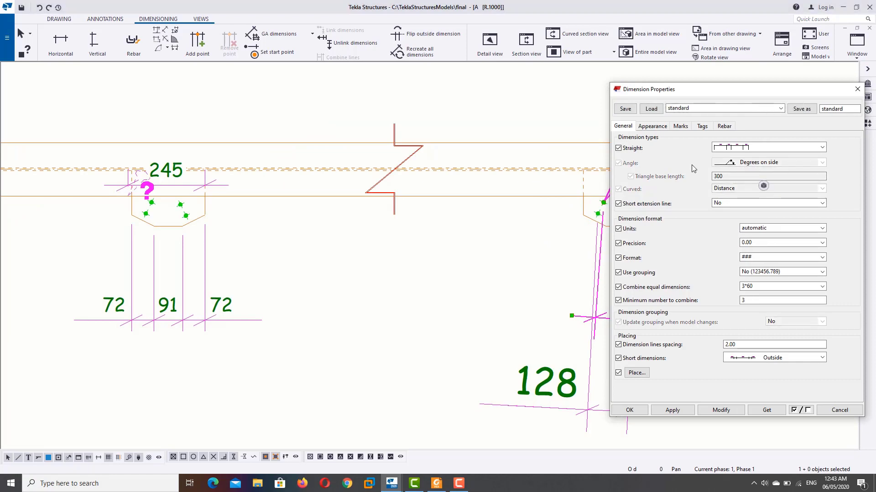
click(655, 127)
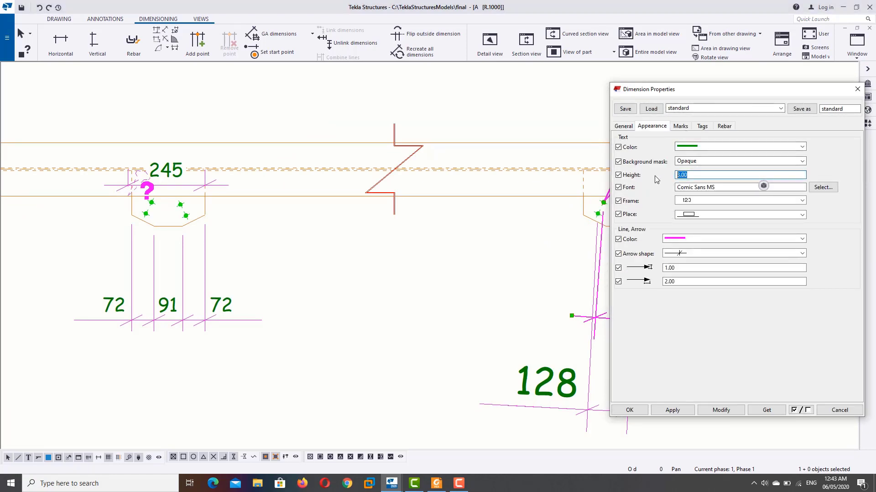
click(725, 412)
click(725, 411)
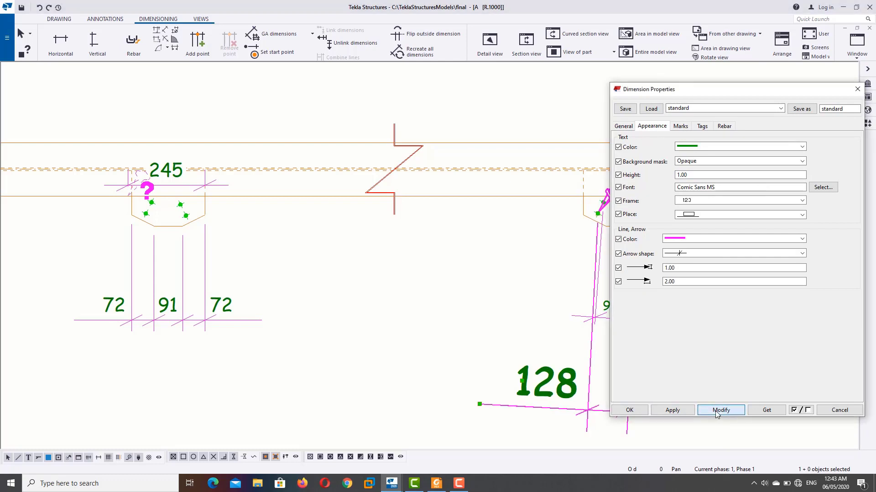
click(630, 410)
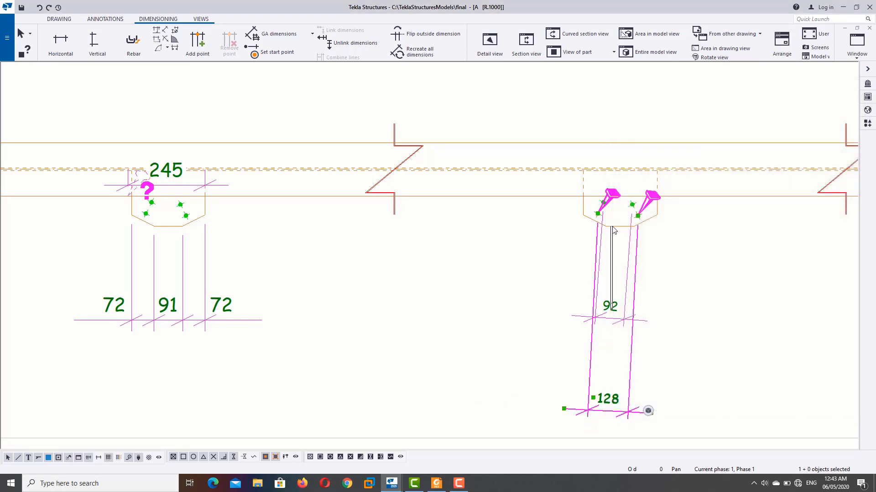
Drag the 92 and 128 dimension lines up tight against the rebar pocket
click(611, 306)
drag(611, 306, 612, 187)
click(714, 241)
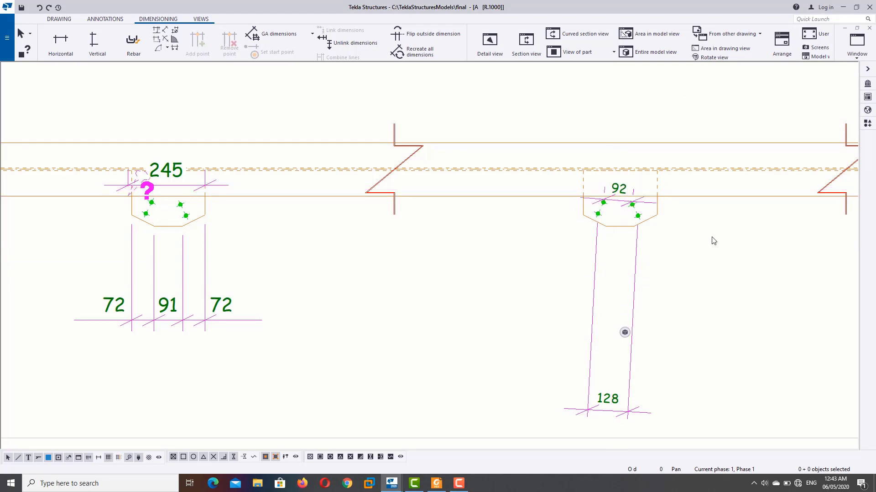
click(611, 413)
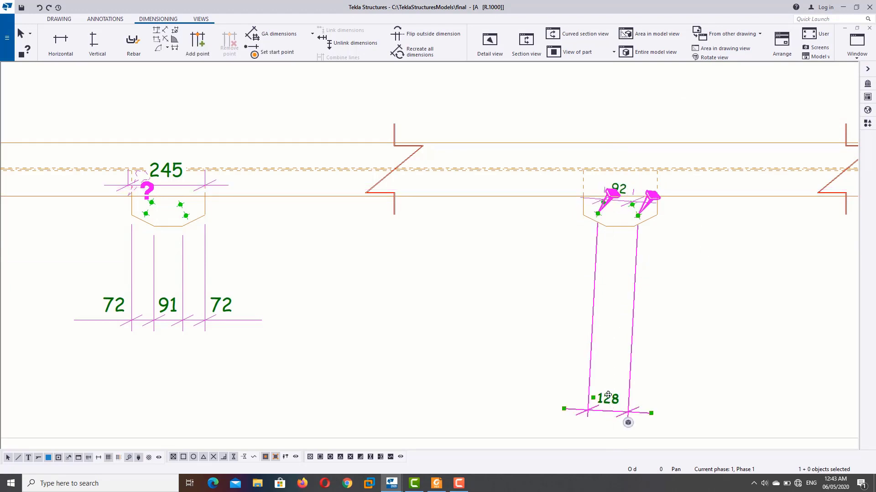
drag(608, 396, 607, 219)
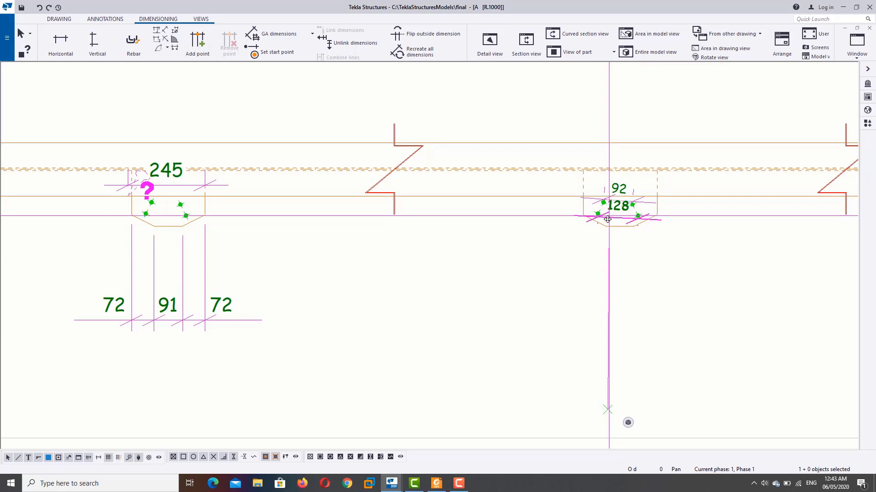
drag(608, 219, 605, 227)
click(664, 273)
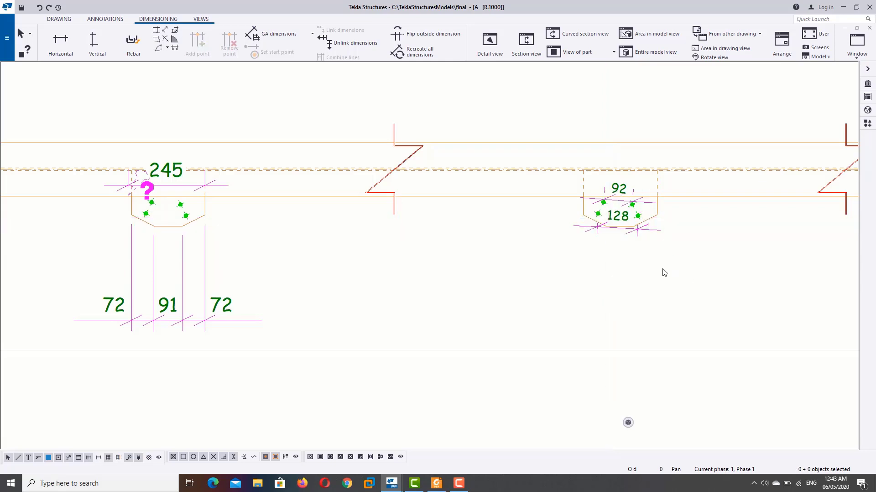
scroll(664, 273, up, 2)
scroll(611, 250, up, 2)
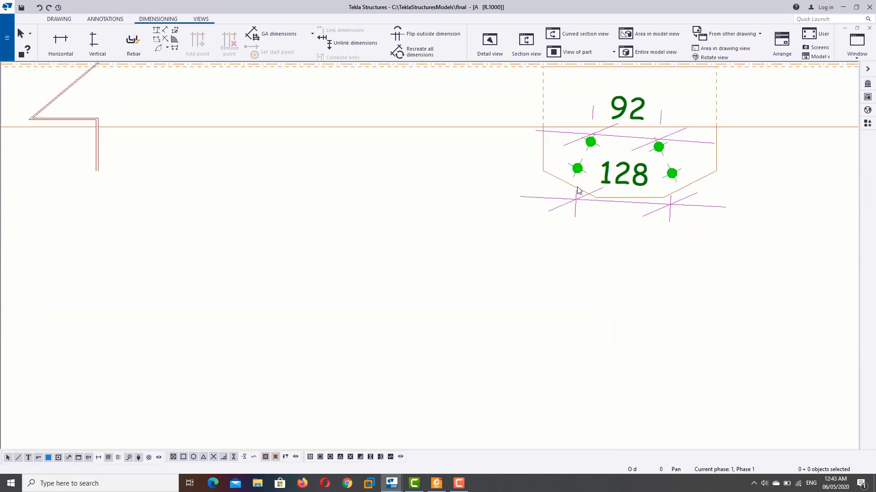
scroll(586, 245, down, 2)
scroll(592, 246, down, 2)
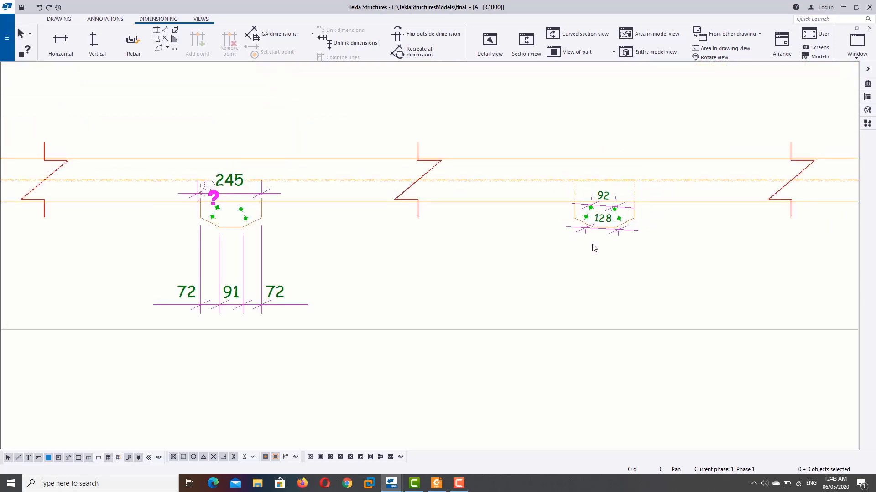
scroll(592, 244, down, 2)
scroll(595, 245, down, 1)
scroll(684, 245, up, 2)
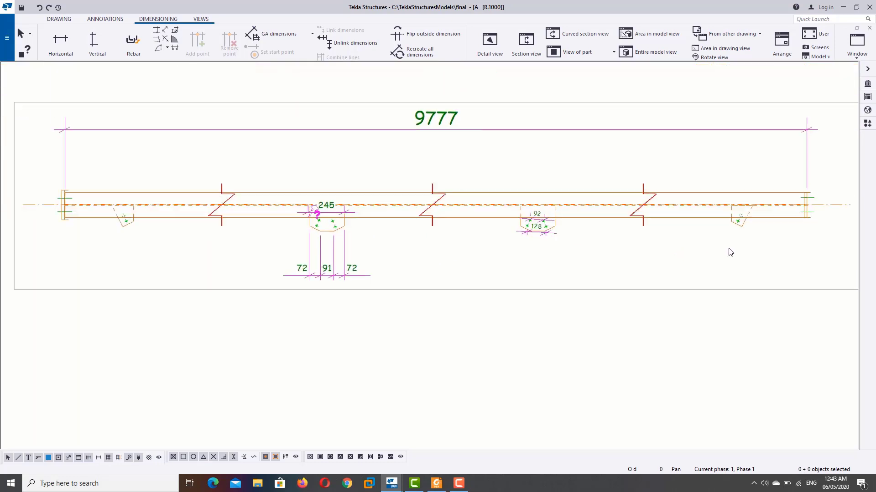
scroll(727, 250, down, 1)
scroll(219, 191, down, 1)
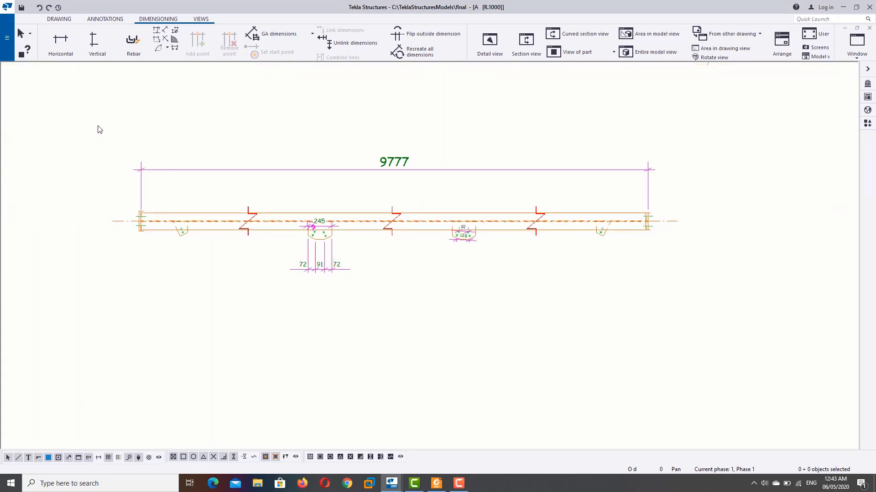
click(61, 43)
scroll(159, 212, up, 3)
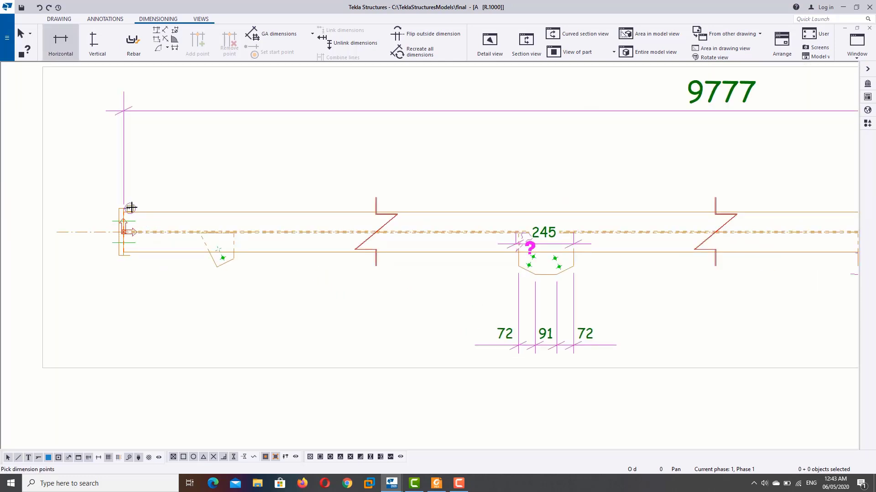
Start the horizontal chain at the rafter's left end, picking points through the first pockets
scroll(130, 208, up, 2)
scroll(137, 209, up, 2)
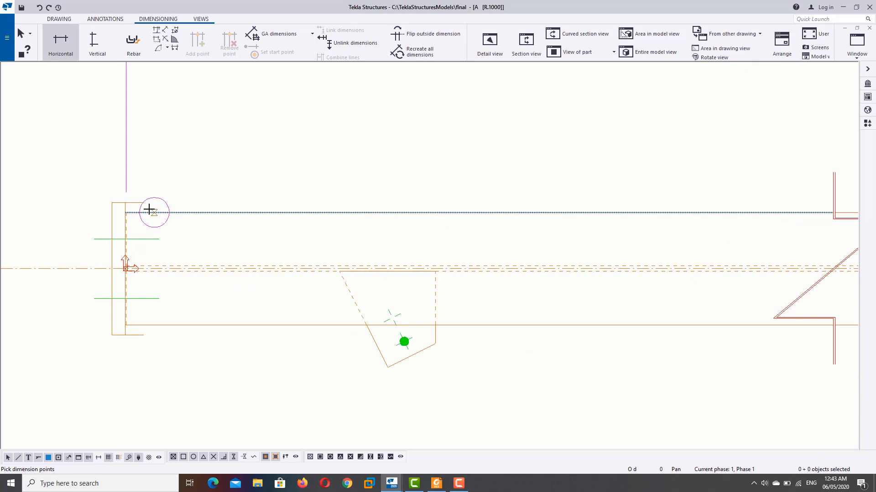
click(125, 211)
click(339, 270)
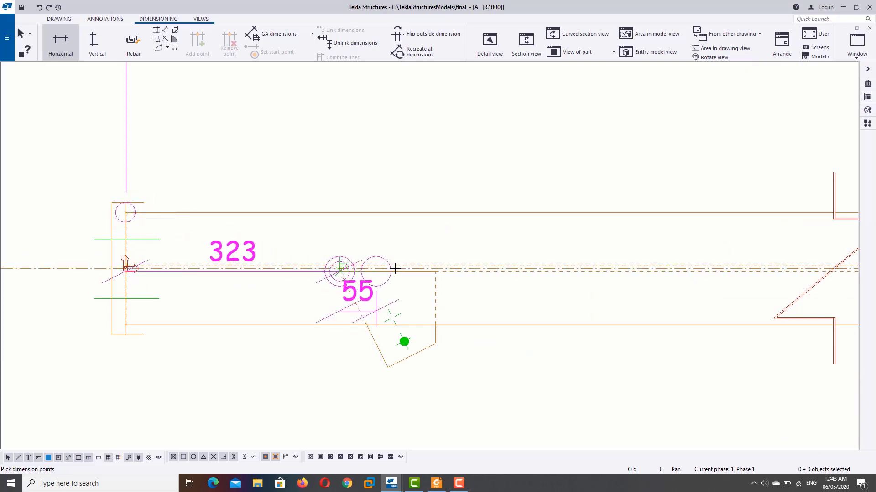
click(433, 269)
scroll(472, 272, down, 1)
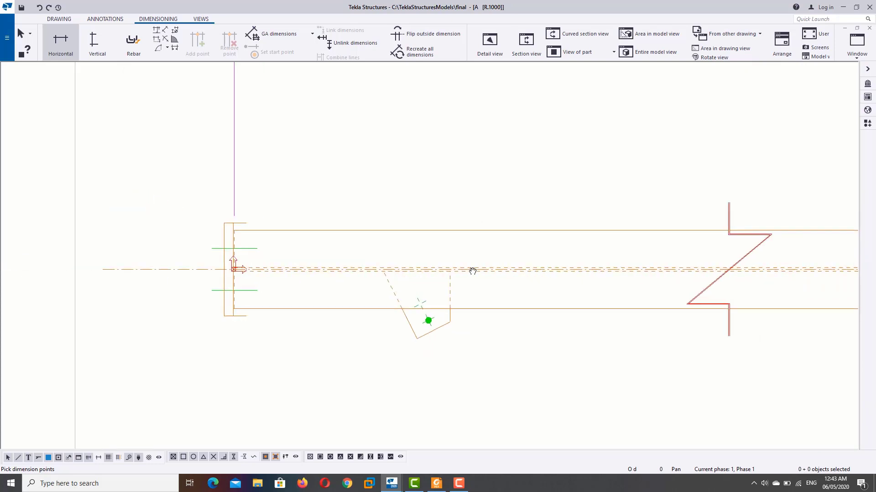
middle_drag(473, 272, 430, 274)
scroll(527, 294, up, 1)
scroll(519, 325, up, 2)
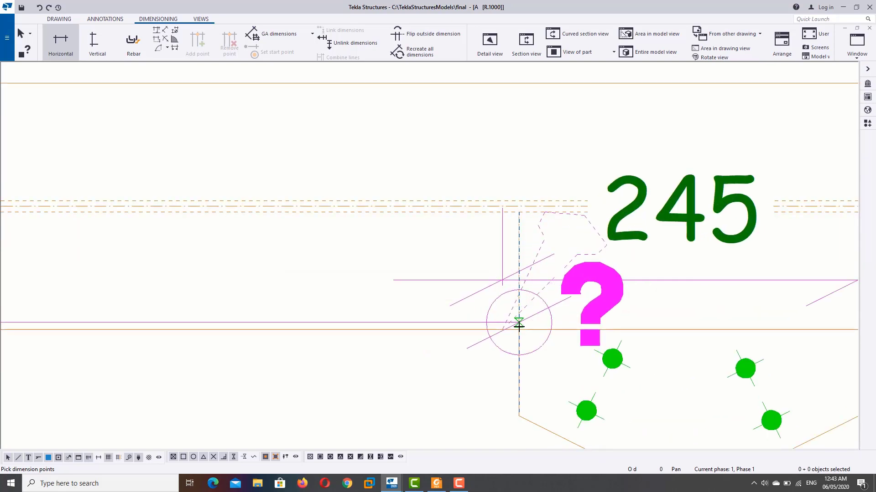
click(537, 329)
scroll(538, 329, down, 1)
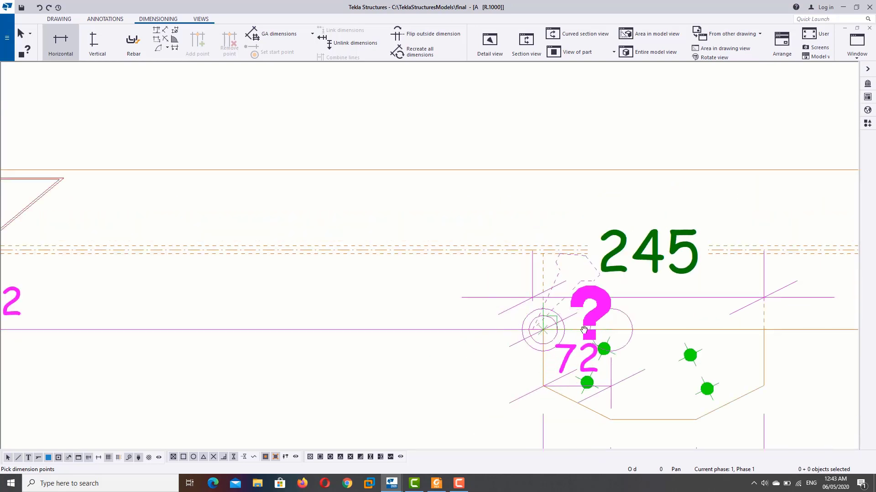
middle_drag(702, 334, 406, 334)
click(463, 334)
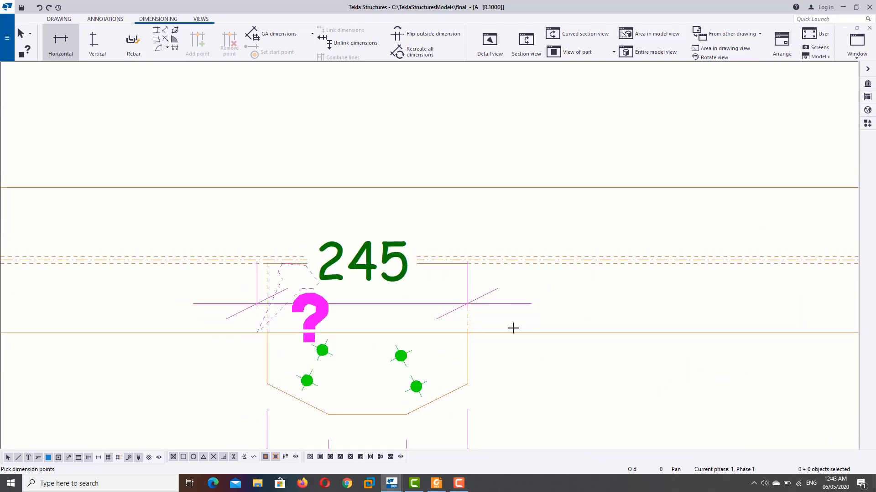
scroll(547, 331, down, 1)
middle_drag(479, 328, 141, 328)
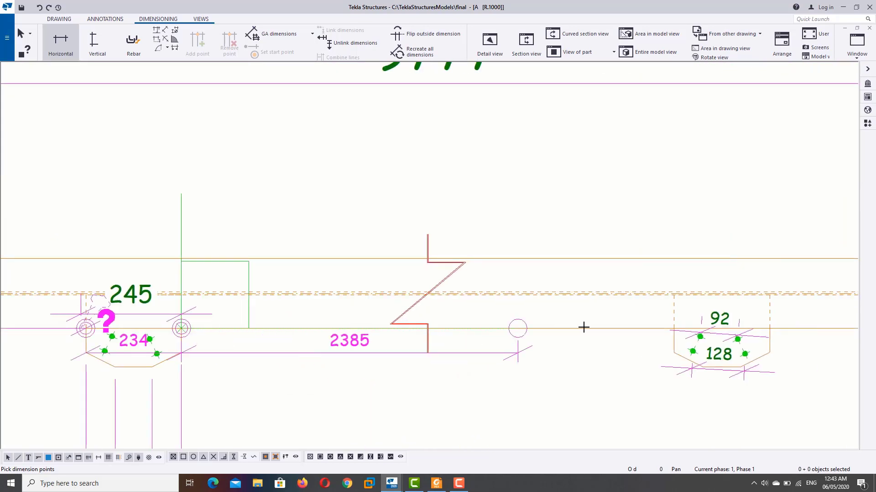
middle_drag(583, 326, 247, 326)
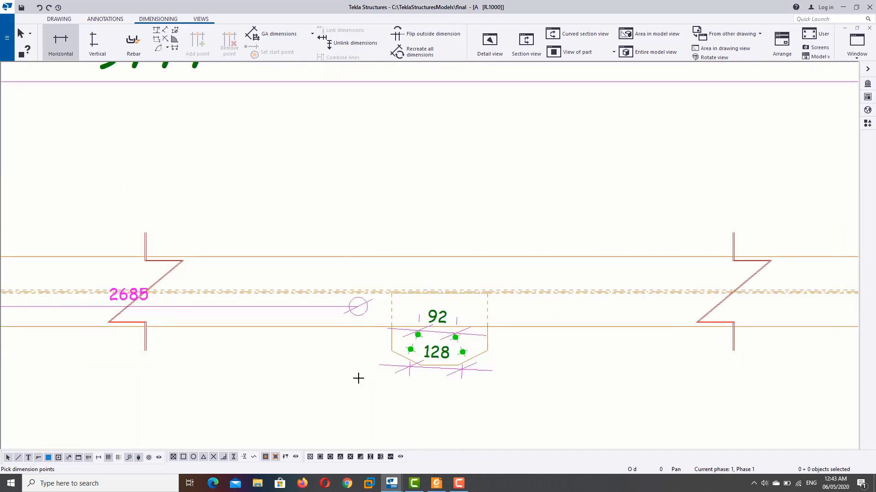
scroll(396, 336, up, 2)
scroll(379, 315, up, 2)
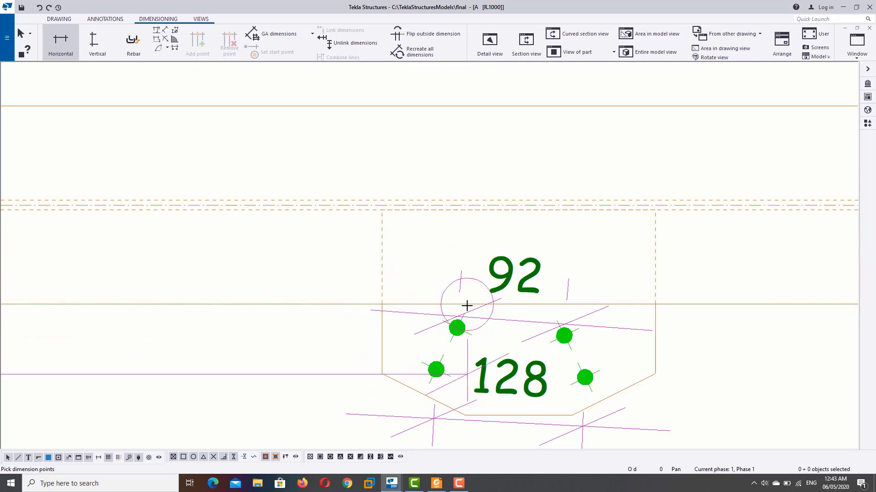
Continue the chain through the 234 bolts to the beam end, finishing with 144 and 350
click(382, 303)
click(656, 304)
scroll(676, 311, down, 1)
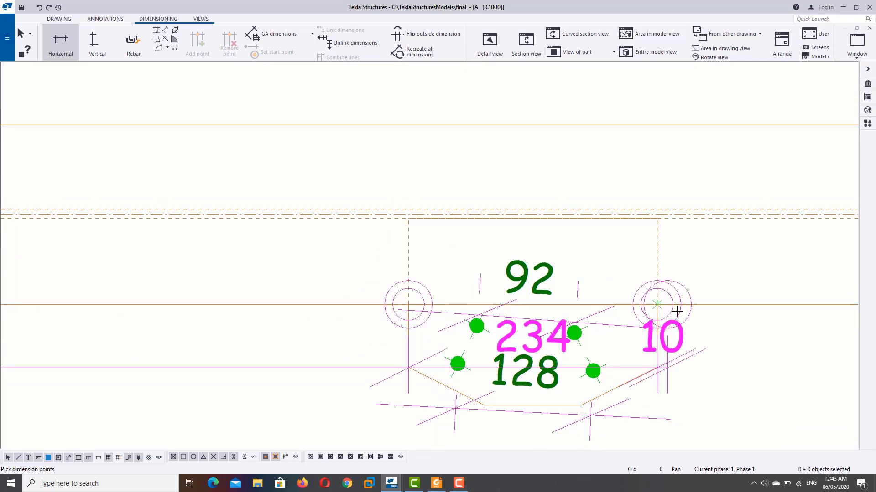
scroll(676, 311, down, 5)
scroll(750, 314, down, 2)
middle_drag(842, 310, 444, 316)
scroll(633, 322, down, 2)
scroll(447, 315, up, 3)
scroll(445, 313, up, 2)
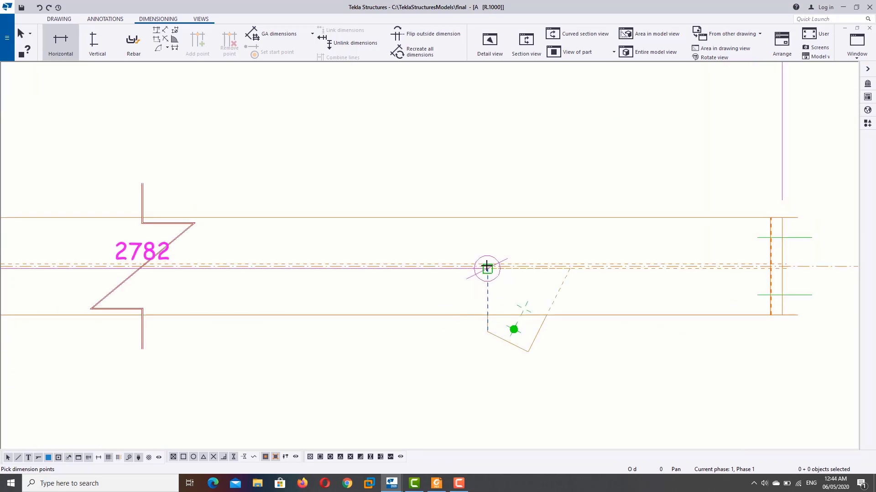
click(487, 267)
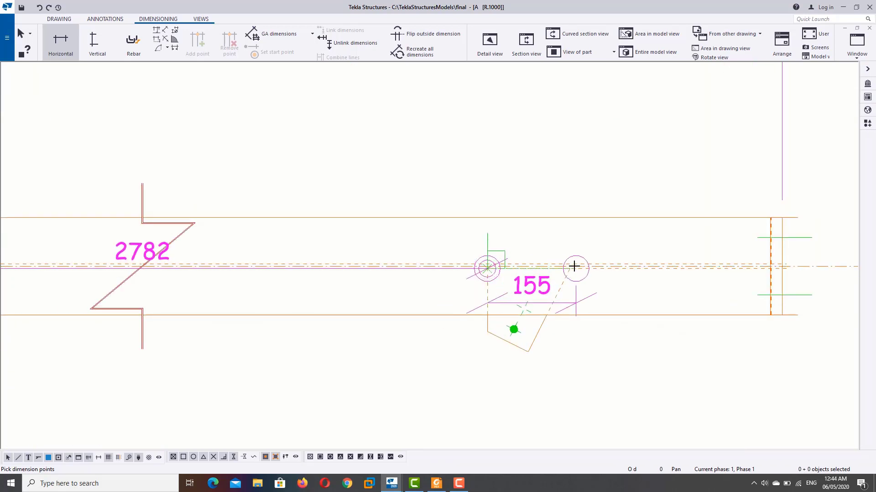
click(570, 267)
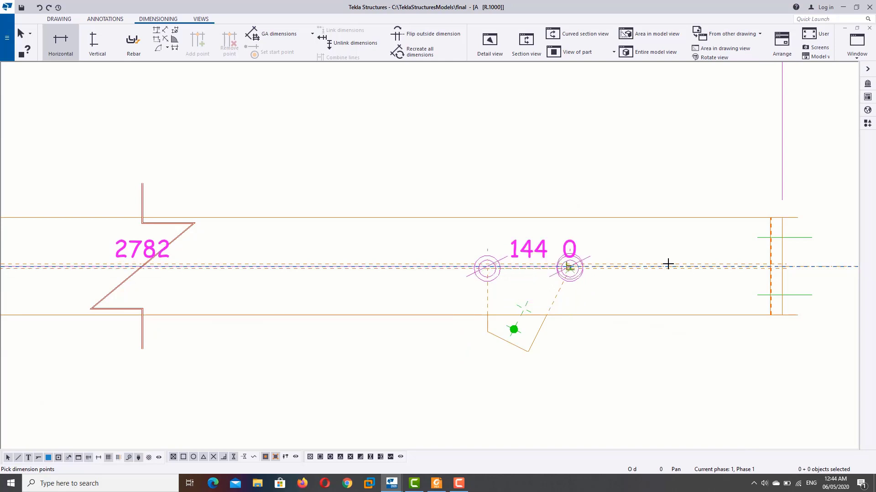
click(766, 218)
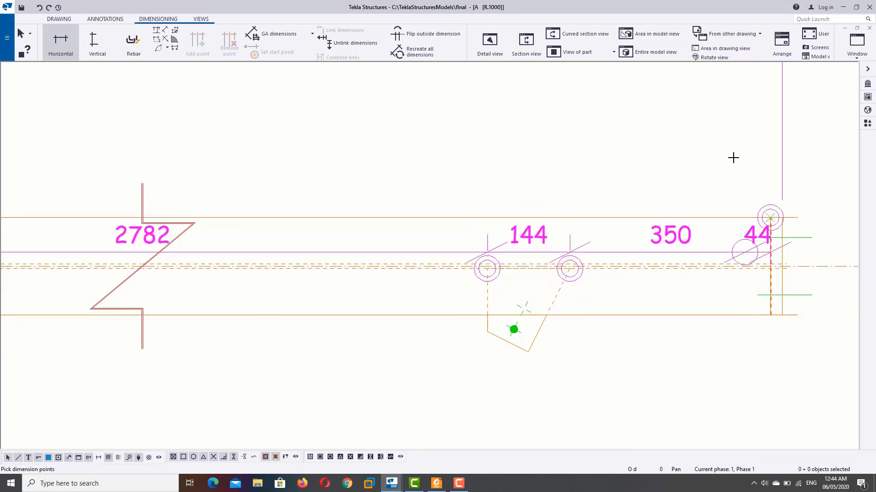
scroll(730, 121, down, 3)
scroll(653, 154, down, 3)
scroll(653, 154, down, 2)
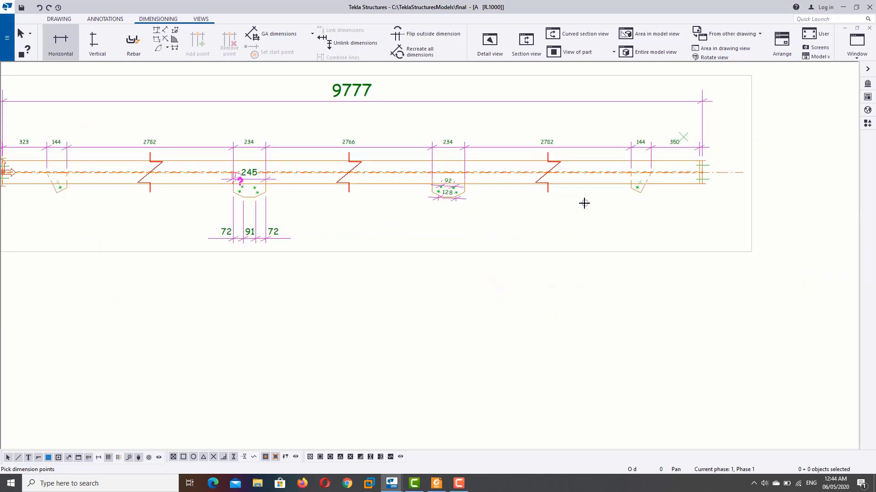
right_click(518, 233)
click(531, 246)
Move the dimensioned lower view up-left, closer to the main rafter view
scroll(522, 224, down, 1)
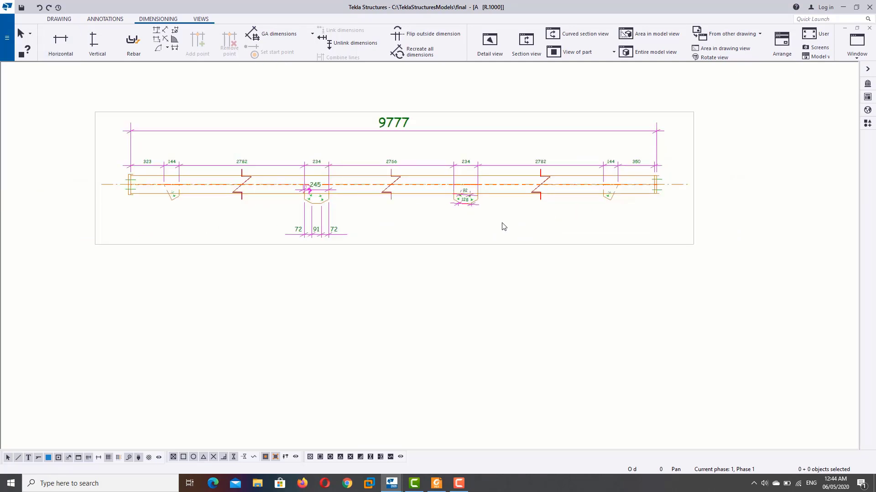
scroll(456, 215, down, 2)
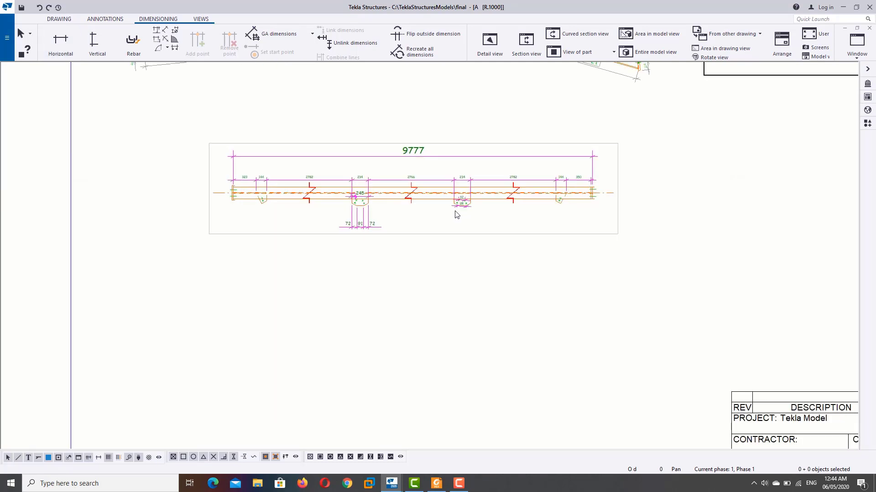
scroll(455, 214, down, 1)
scroll(479, 178, down, 1)
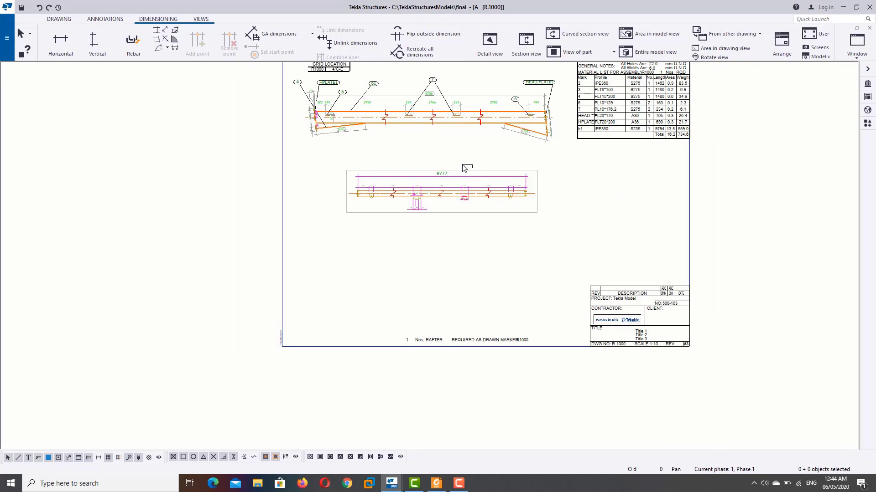
click(466, 178)
scroll(467, 175, up, 2)
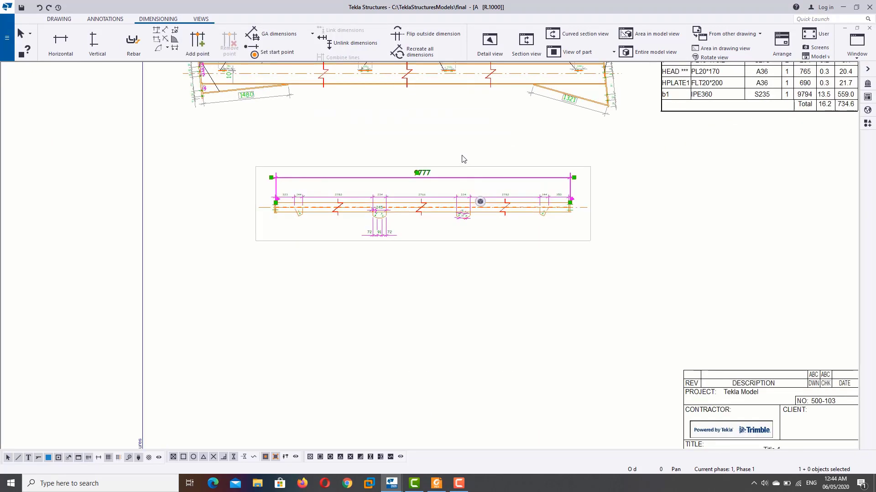
click(490, 199)
click(482, 171)
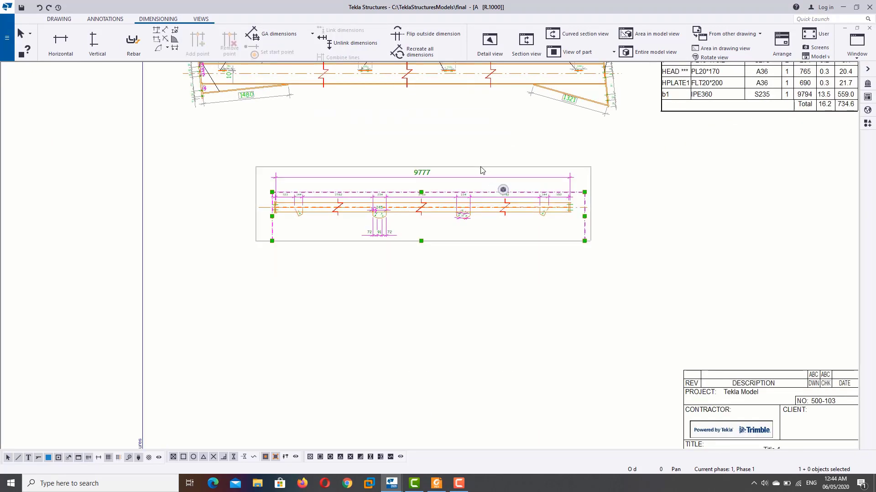
drag(467, 165, 426, 137)
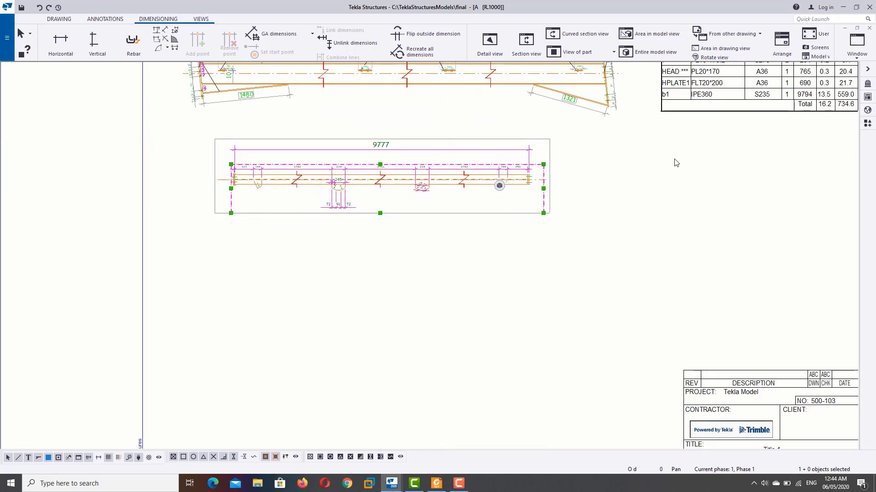
click(638, 209)
scroll(638, 207, down, 2)
middle_drag(637, 197, 613, 267)
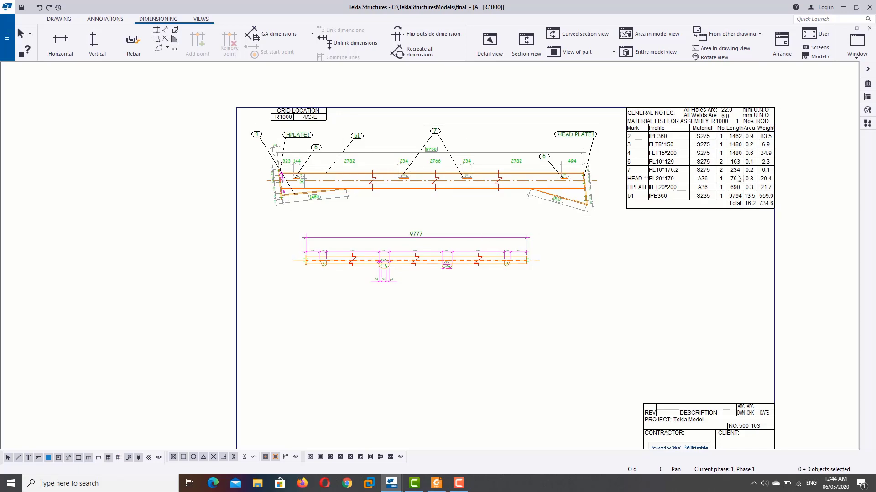
scroll(618, 250, up, 3)
scroll(595, 195, up, 2)
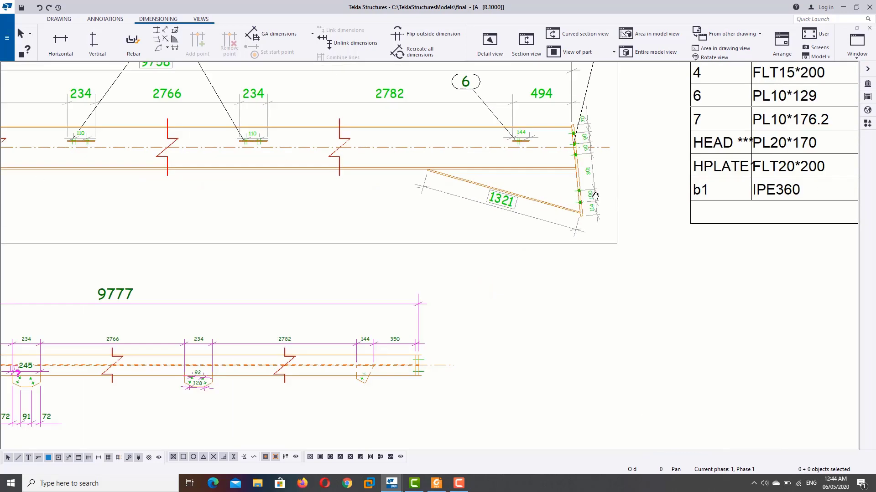
scroll(557, 198, up, 2)
scroll(552, 194, up, 3)
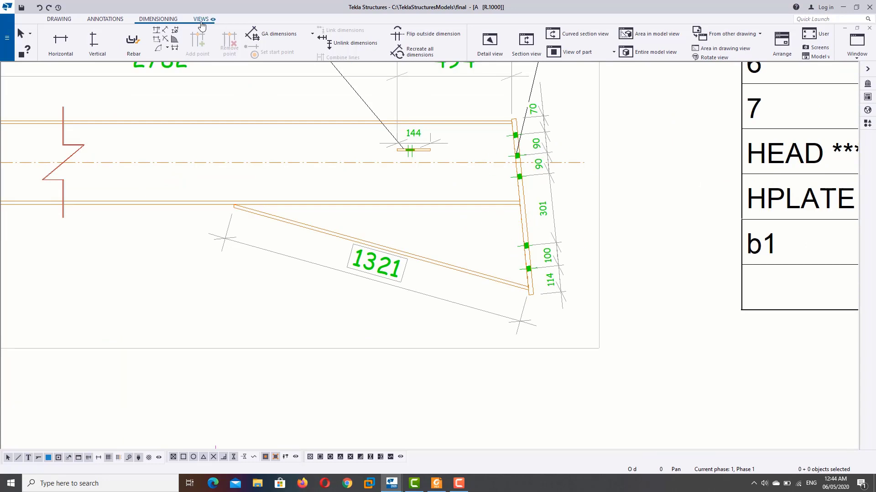
click(201, 19)
Start a section view with its cut line at the right-end head plate's top corner
click(97, 43)
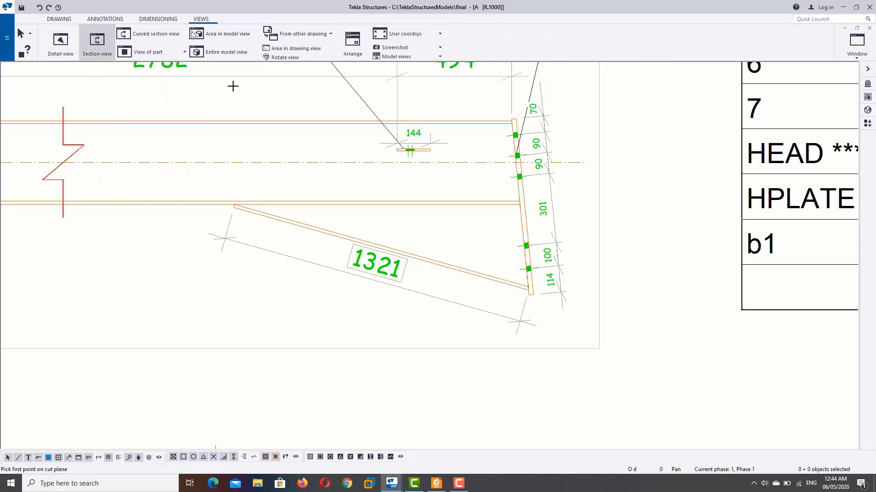
scroll(540, 193, up, 2)
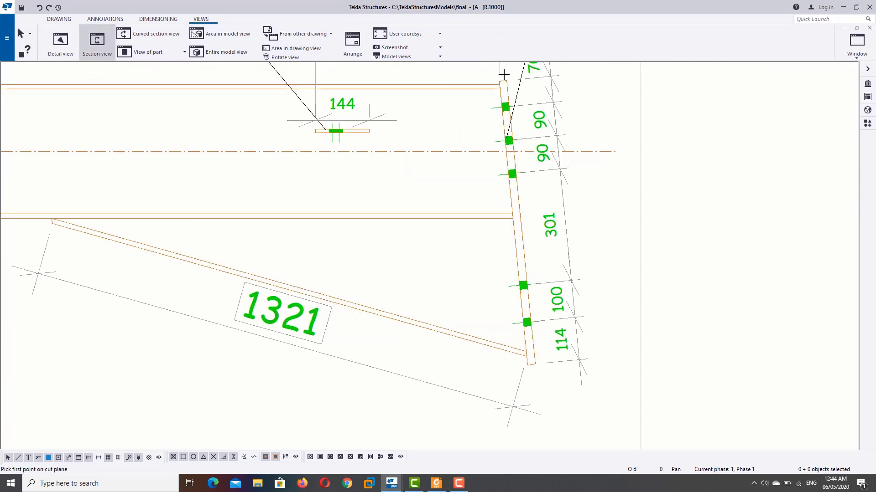
click(497, 81)
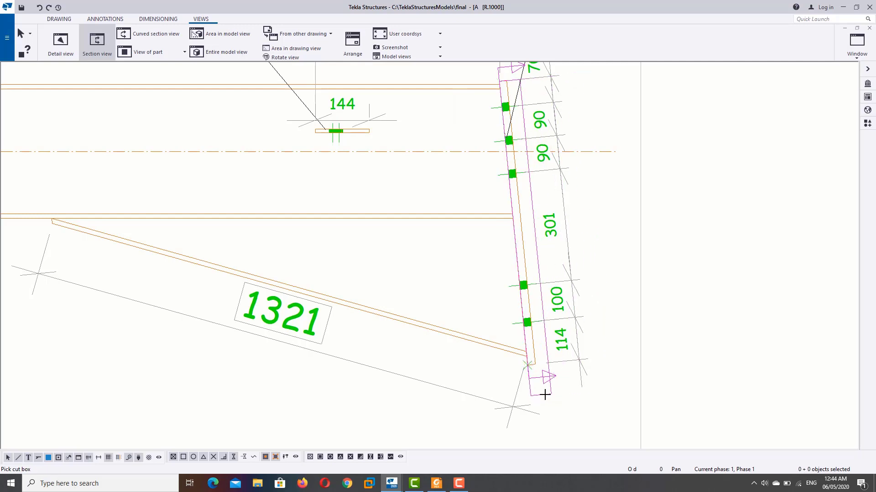
scroll(608, 291, down, 2)
middle_drag(609, 371, 570, 259)
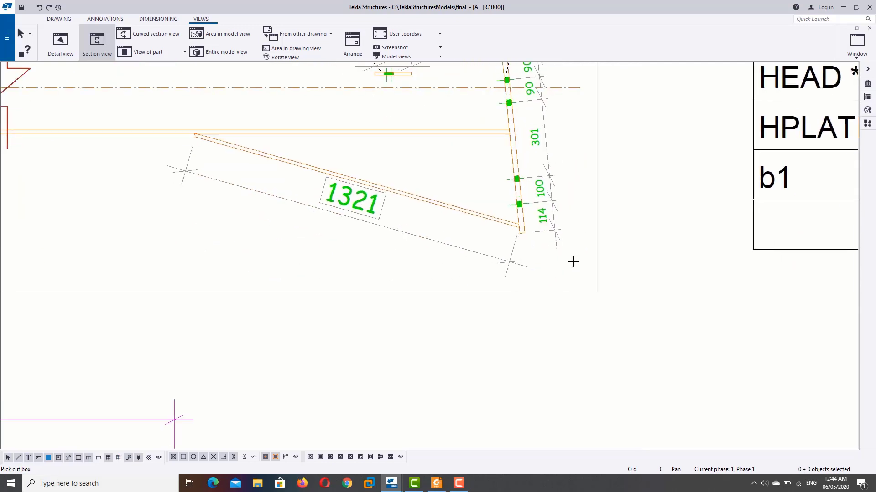
scroll(520, 233, up, 2)
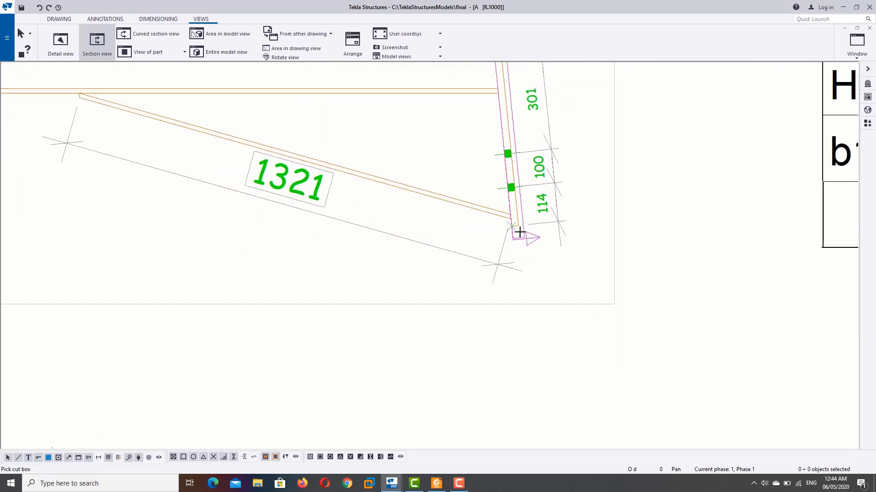
middle_drag(514, 169, 576, 335)
scroll(591, 255, up, 2)
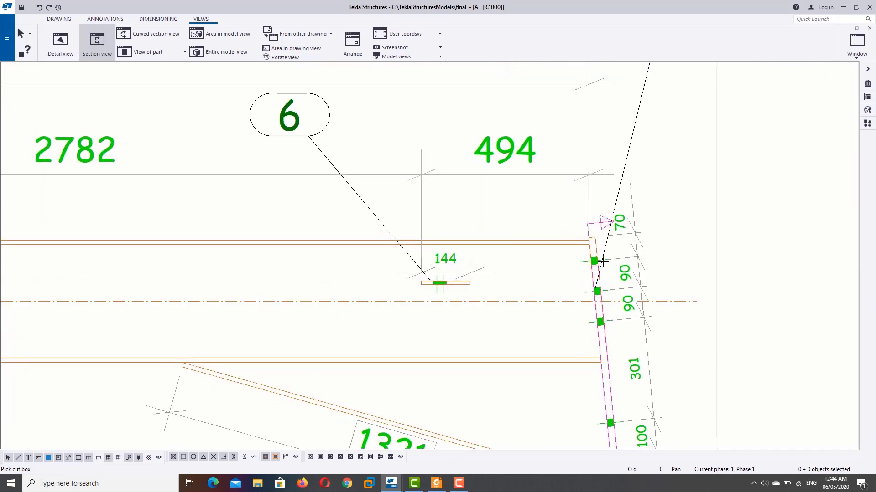
scroll(591, 235, up, 2)
scroll(579, 228, up, 1)
scroll(543, 316, down, 2)
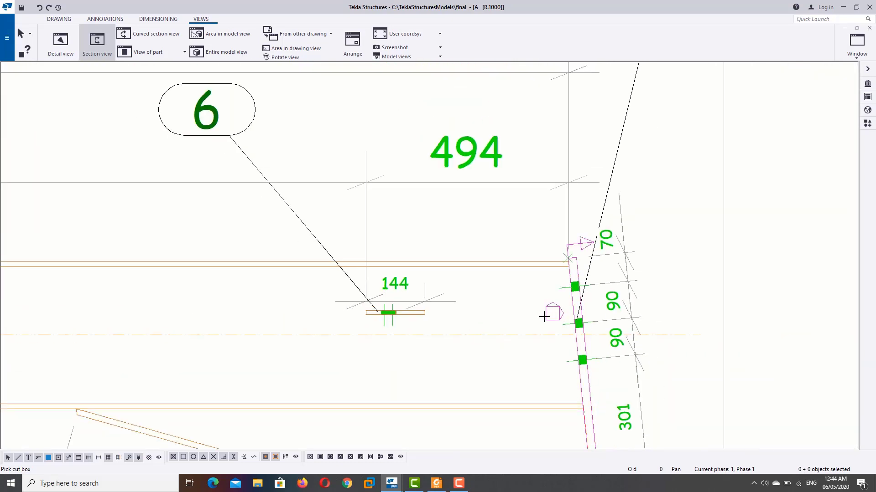
Set the cut box depth around the head plate and place section A-A below the material list
click(513, 325)
scroll(513, 325, down, 3)
middle_drag(527, 361, 505, 211)
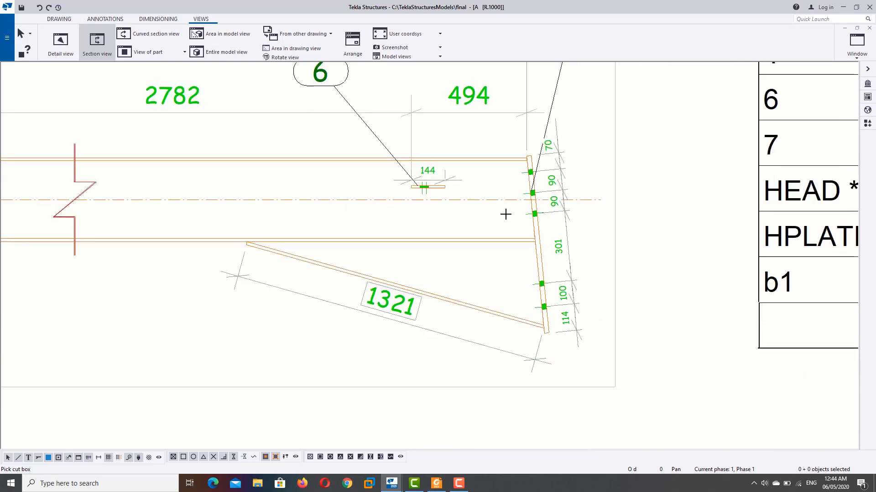
scroll(520, 385, down, 2)
middle_drag(520, 384, 503, 244)
scroll(504, 244, down, 2)
scroll(524, 272, down, 1)
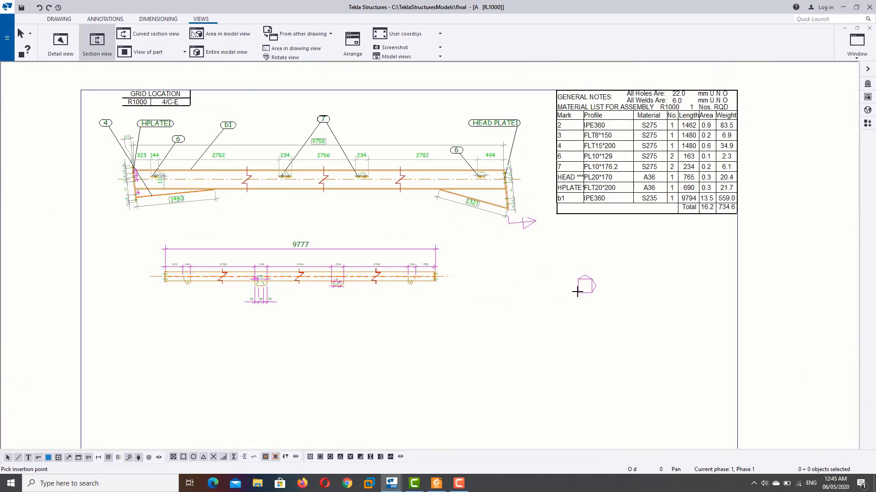
click(555, 284)
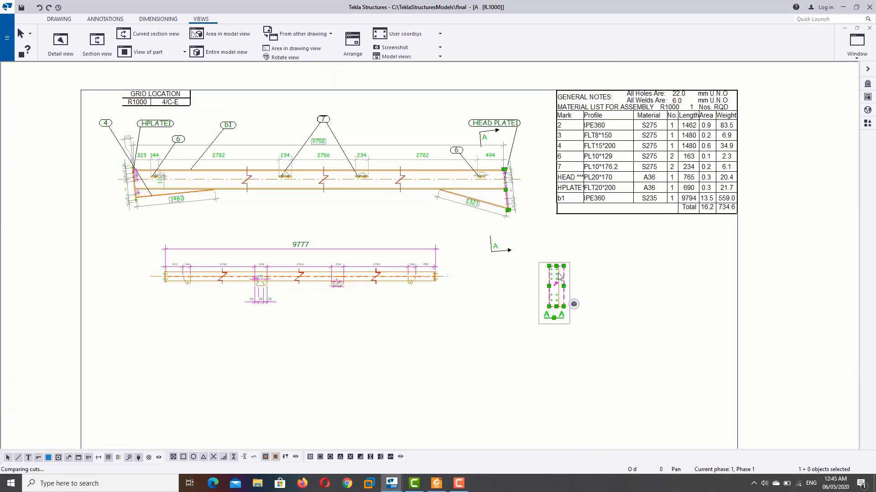
End the section command and move the lower section mark A up toward the head plate
scroll(559, 277, up, 2)
right_click(621, 265)
click(645, 271)
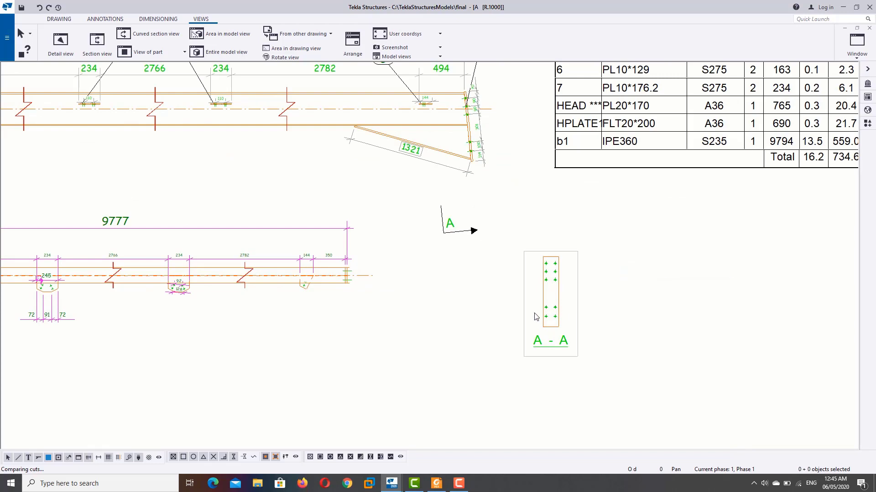
scroll(463, 252, down, 2)
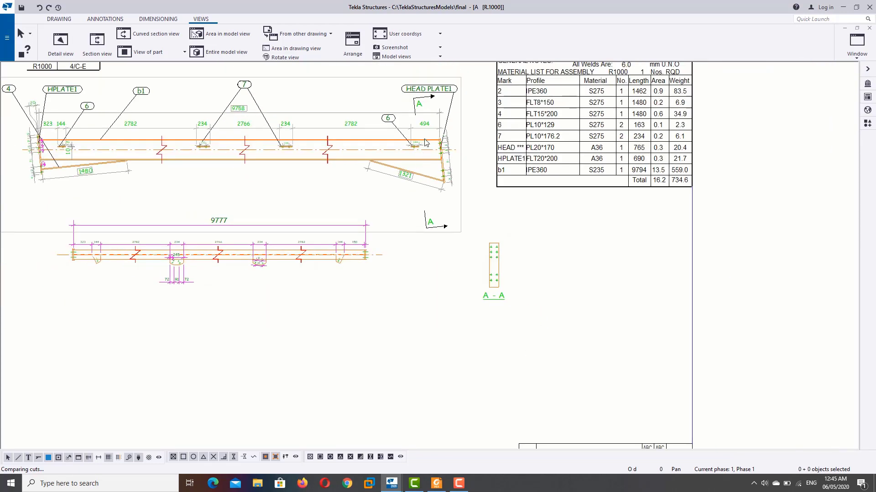
click(430, 224)
mouse_move(424, 227)
mouse_down()
mouse_move(424, 201)
mouse_move(416, 203)
mouse_up()
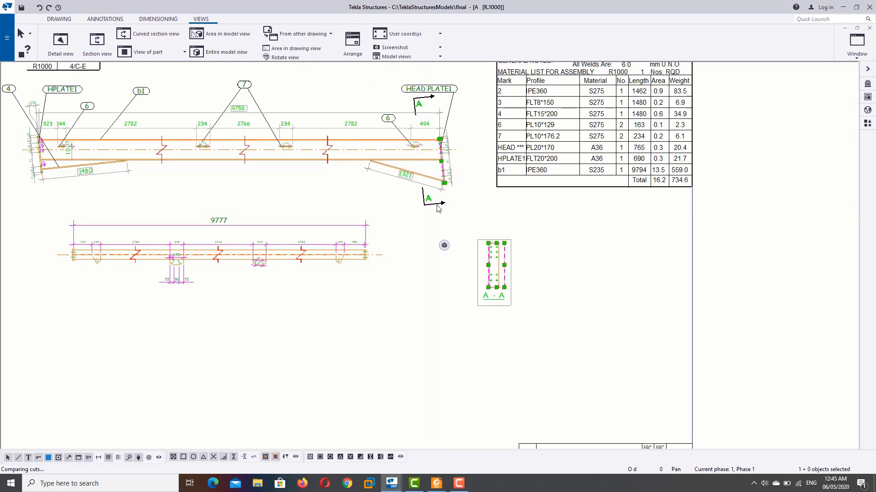
Zoom into section A-A to inspect the bolted head plate
click(495, 242)
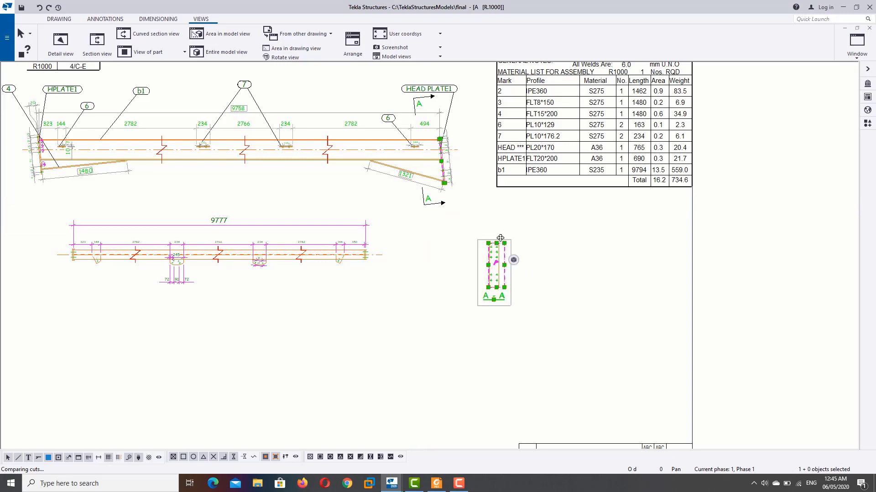
scroll(500, 238, up, 3)
scroll(512, 260, up, 2)
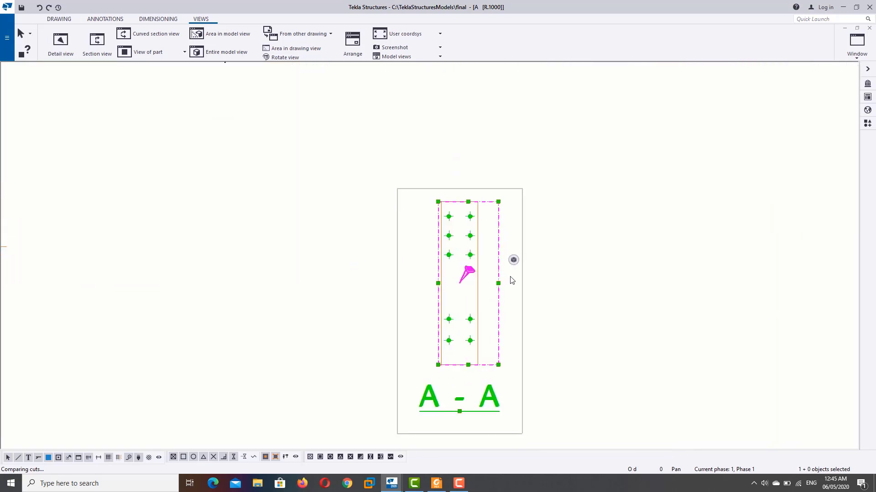
click(506, 283)
scroll(488, 284, up, 2)
scroll(486, 283, down, 1)
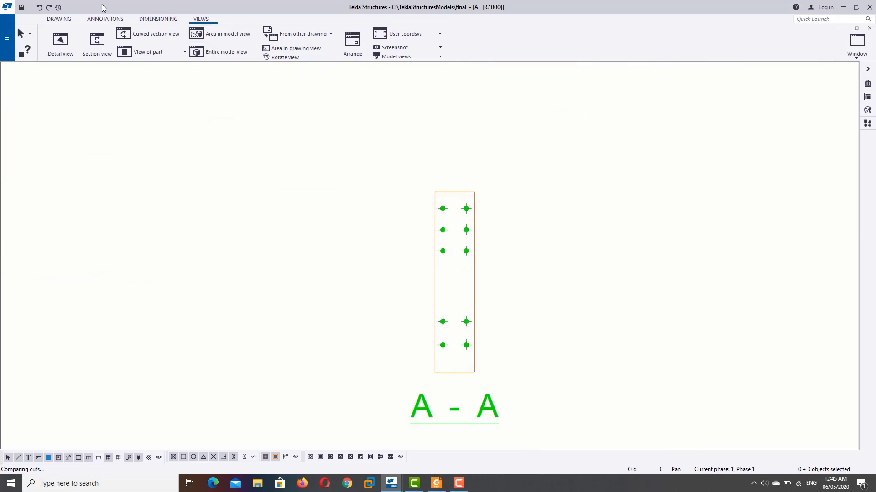
click(149, 20)
Add the 765 overall-height vertical dimension to the left of the plate
click(110, 44)
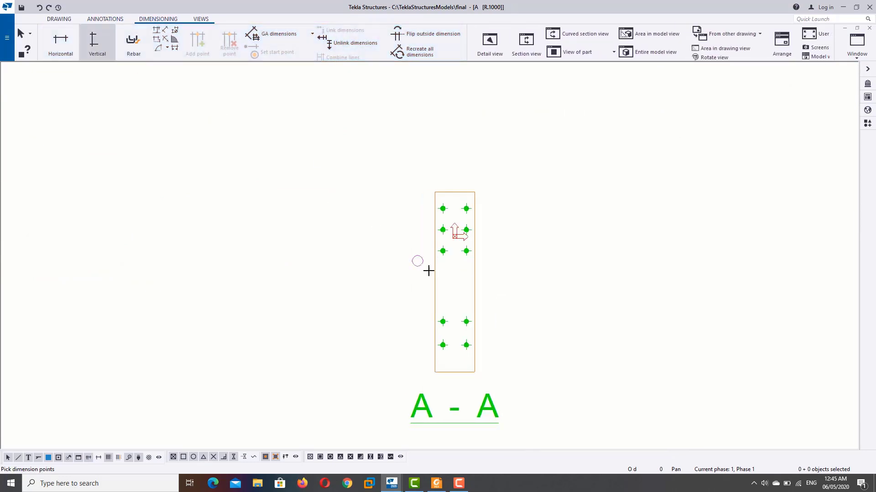
click(435, 192)
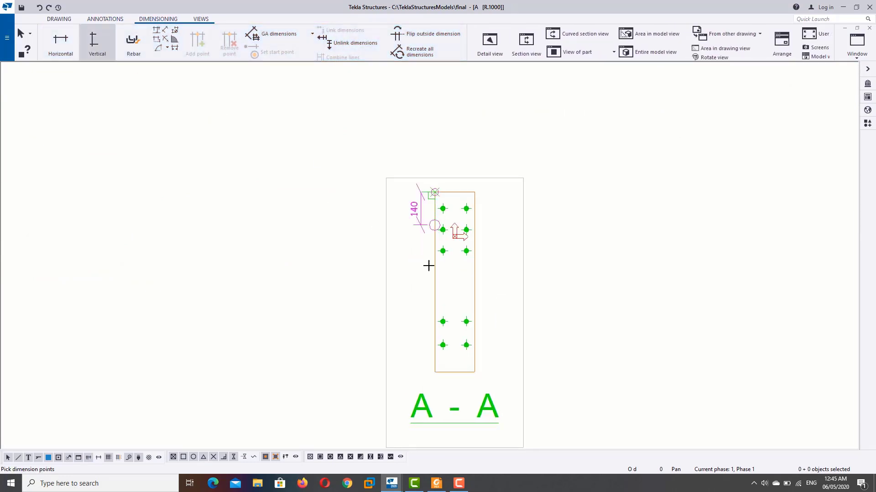
click(435, 373)
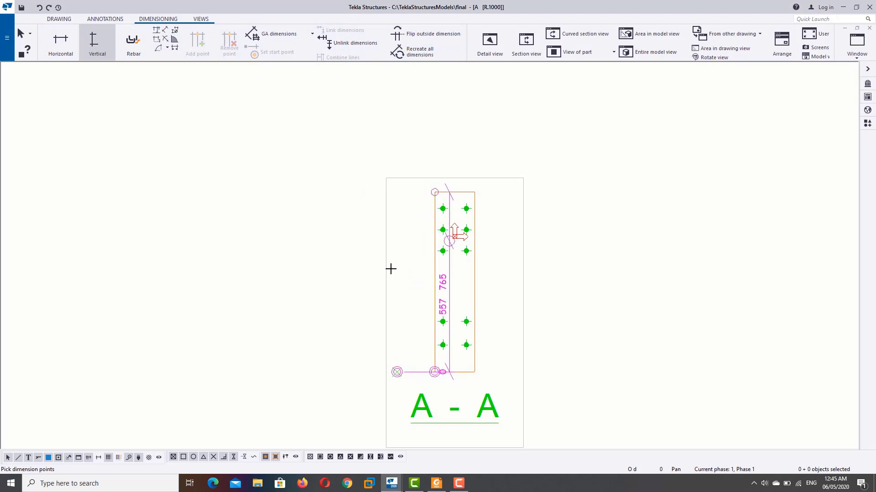
click(370, 291)
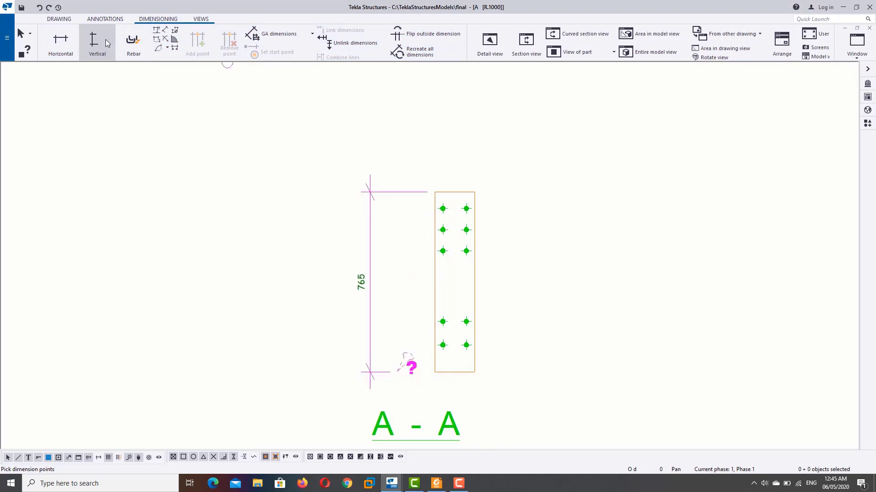
Add the 70/90/90/301/100/114 bolt-spacing chain to the right of the plate
scroll(454, 202, up, 2)
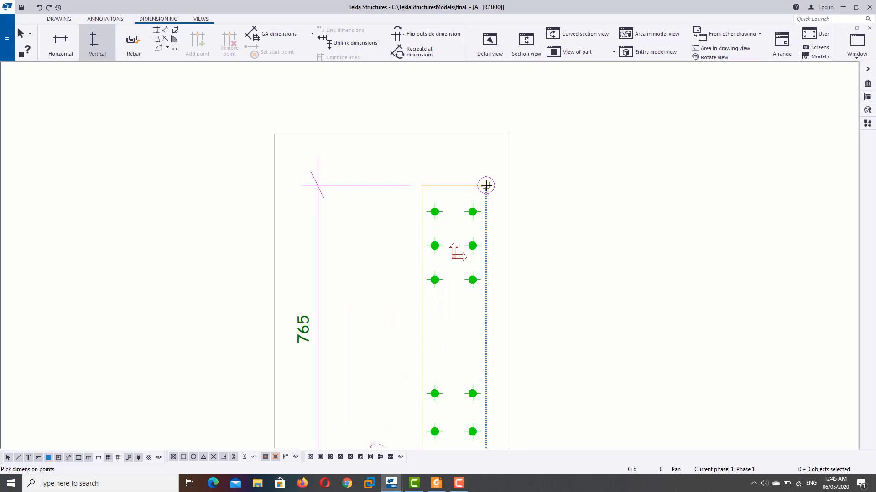
click(486, 188)
click(472, 211)
click(472, 246)
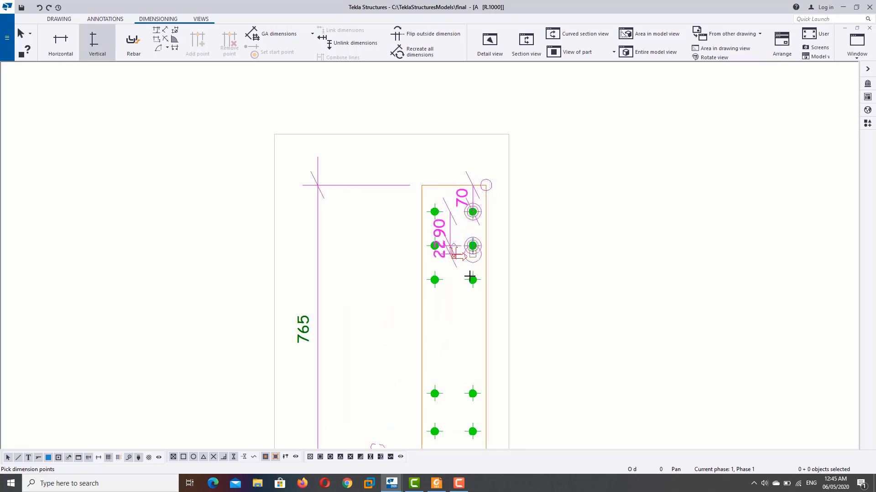
click(473, 280)
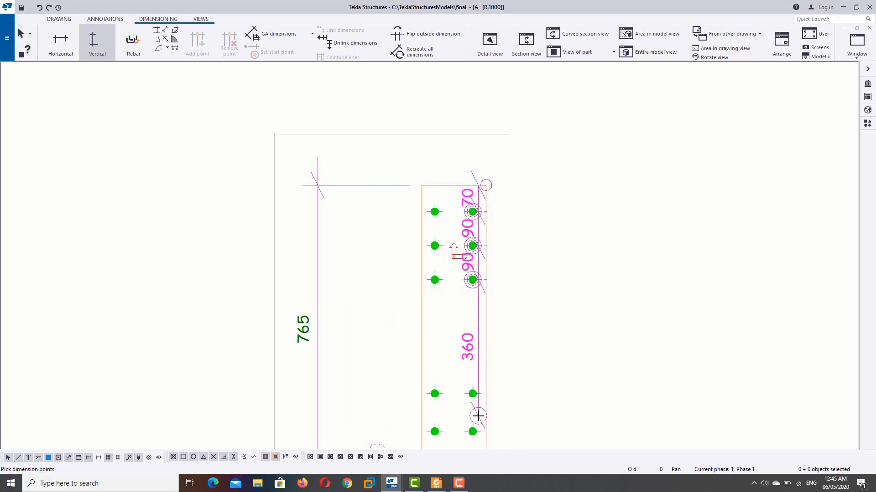
click(472, 394)
middle_drag(479, 394, 471, 327)
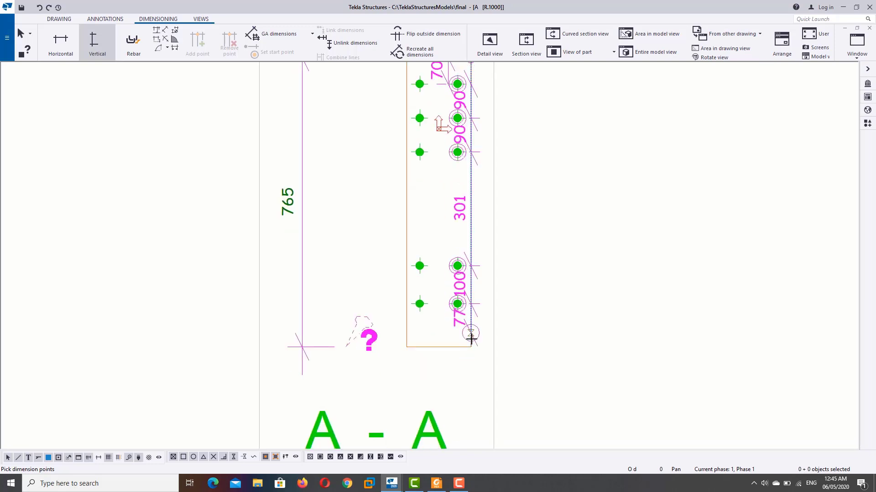
scroll(472, 338, up, 3)
click(466, 345)
middle_click(470, 346)
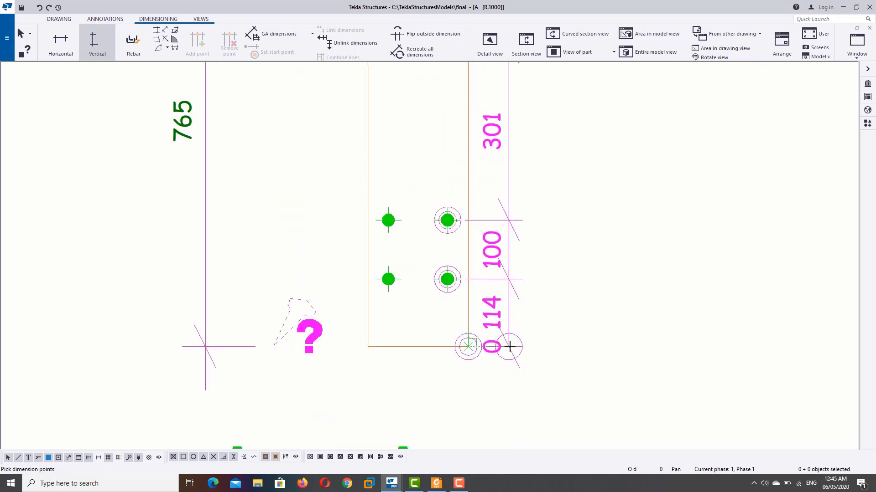
click(589, 337)
scroll(552, 324, down, 3)
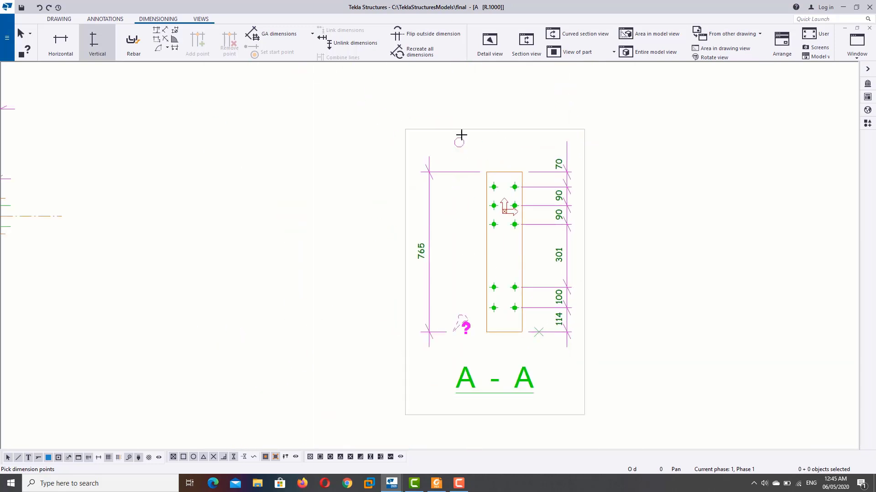
right_click(461, 135)
click(483, 102)
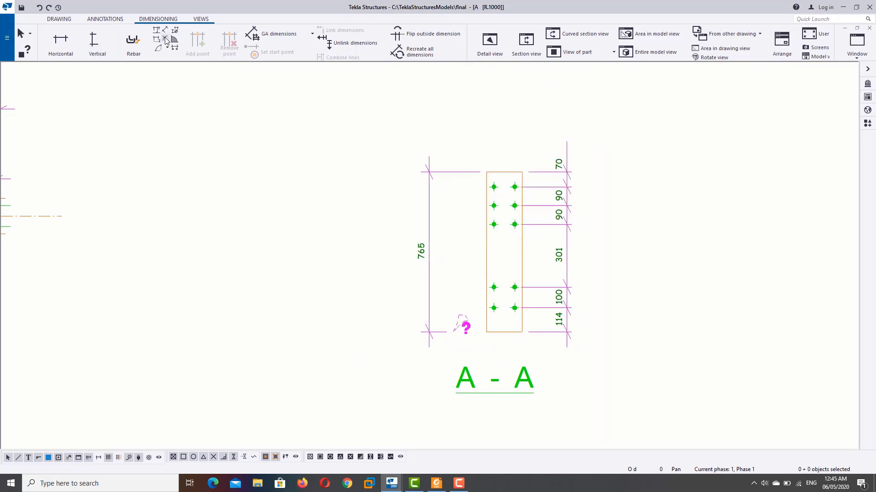
Add the 170 plate-width horizontal dimension above the plate
click(61, 41)
scroll(529, 209, up, 2)
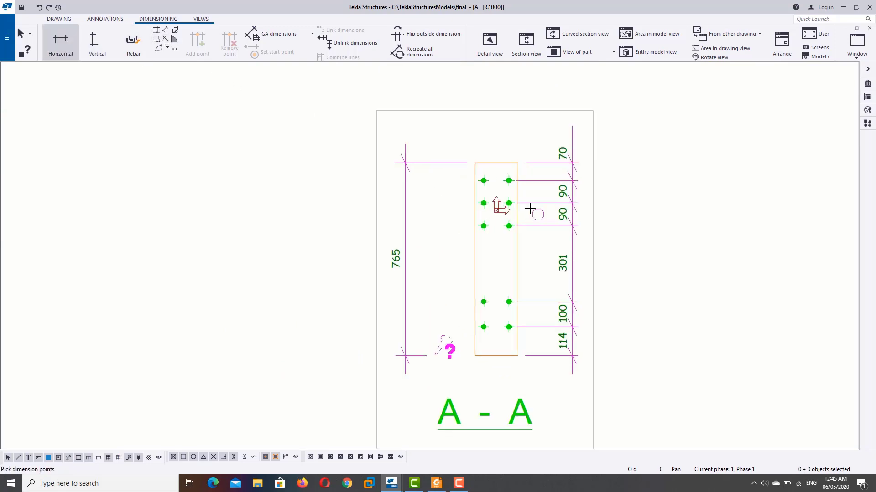
scroll(529, 209, up, 1)
click(459, 149)
click(517, 149)
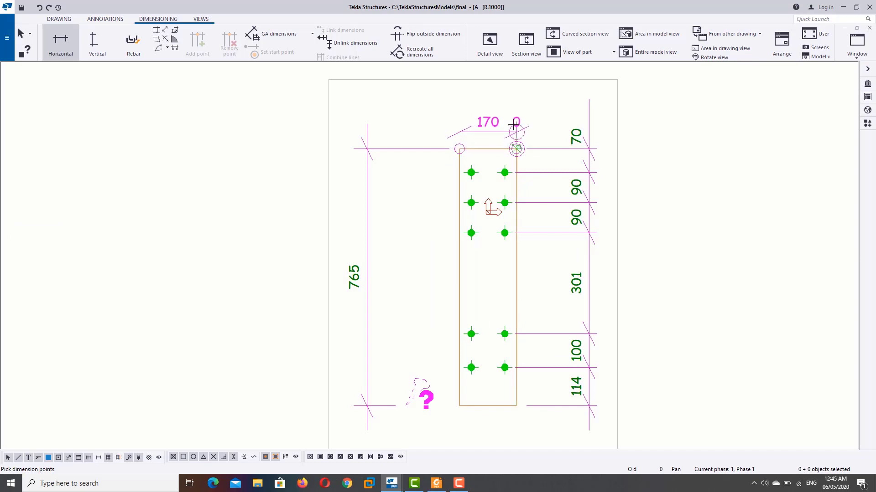
middle_click(514, 108)
click(514, 111)
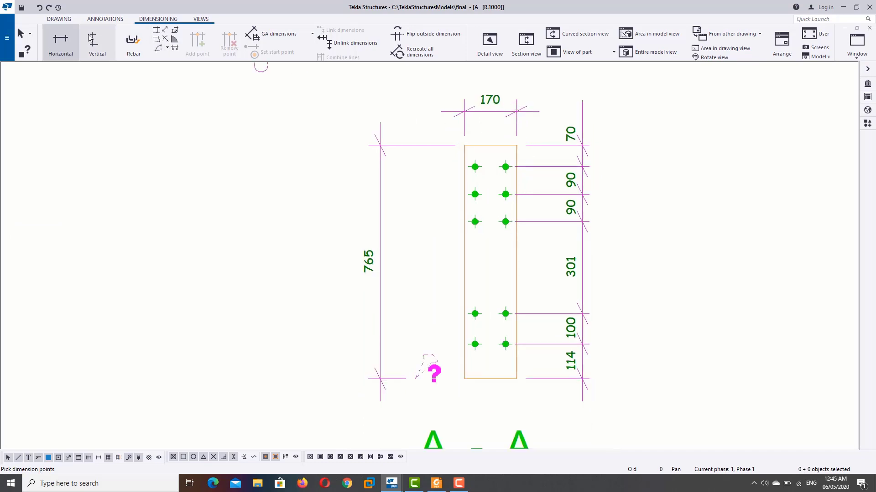
Add the 35/100/35 horizontal dimension chain below the plate
scroll(438, 313, up, 1)
scroll(465, 331, up, 2)
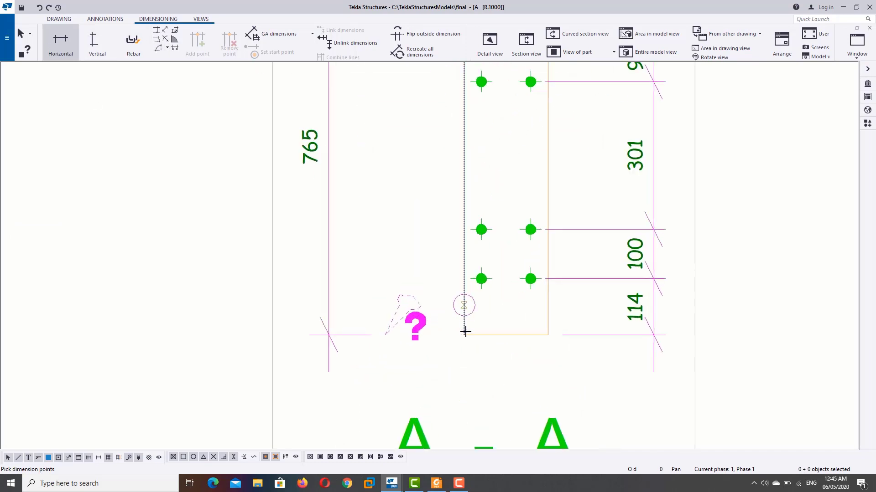
click(464, 335)
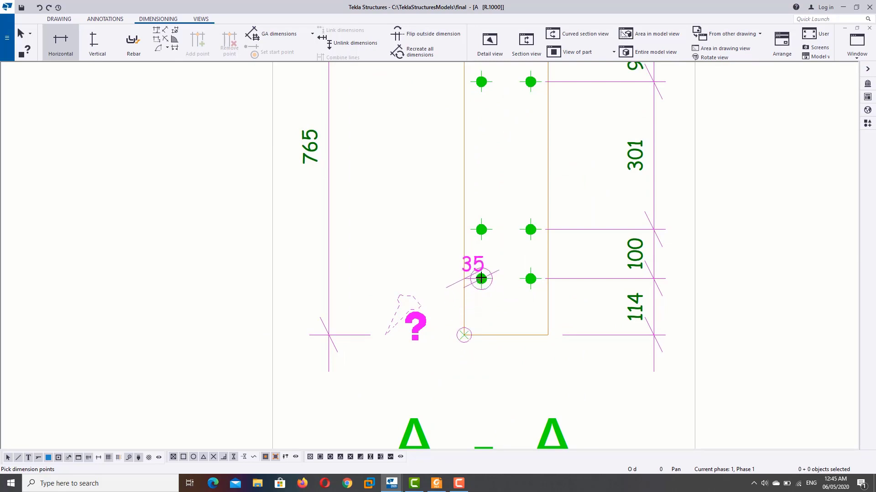
click(481, 279)
click(547, 335)
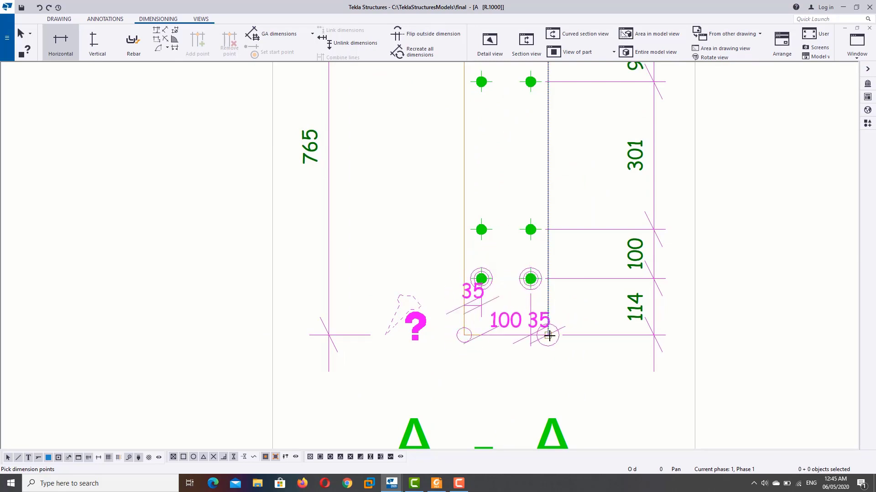
middle_click(547, 335)
click(547, 393)
scroll(555, 392, down, 2)
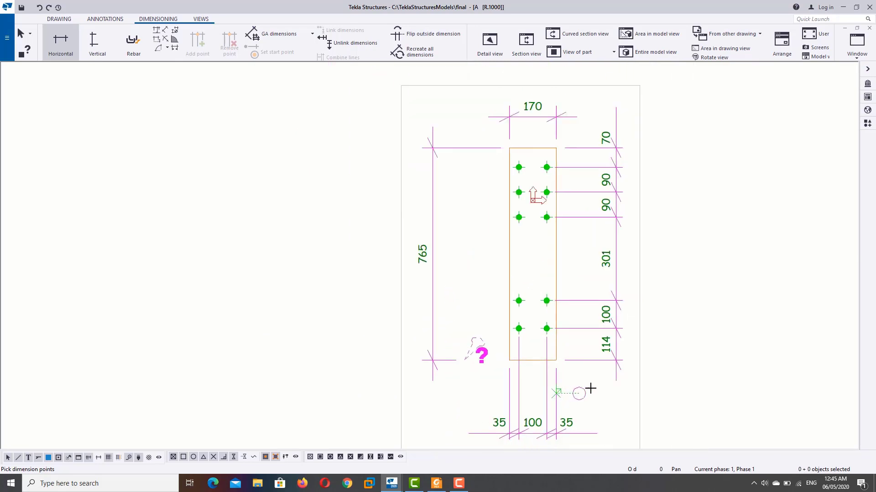
scroll(684, 255, down, 1)
right_click(684, 255)
click(691, 250)
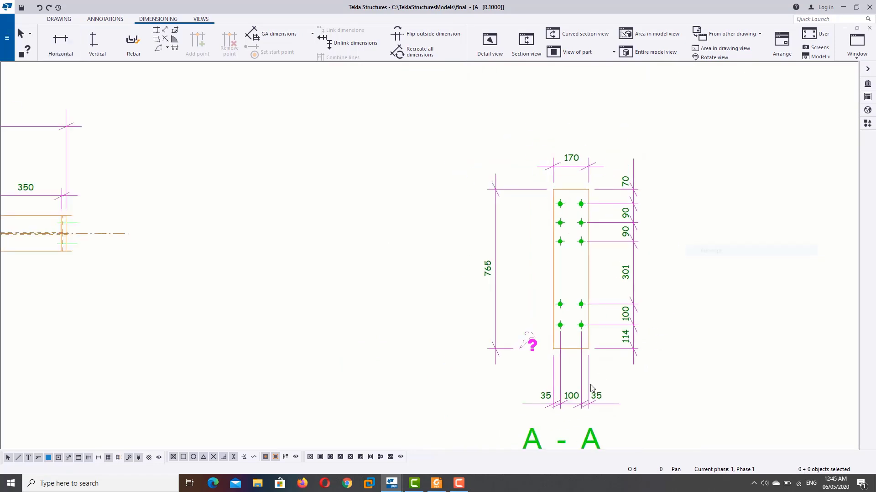
Select the 35/100/35 chain, part mark 6 and the elevation's top dimension line
click(588, 393)
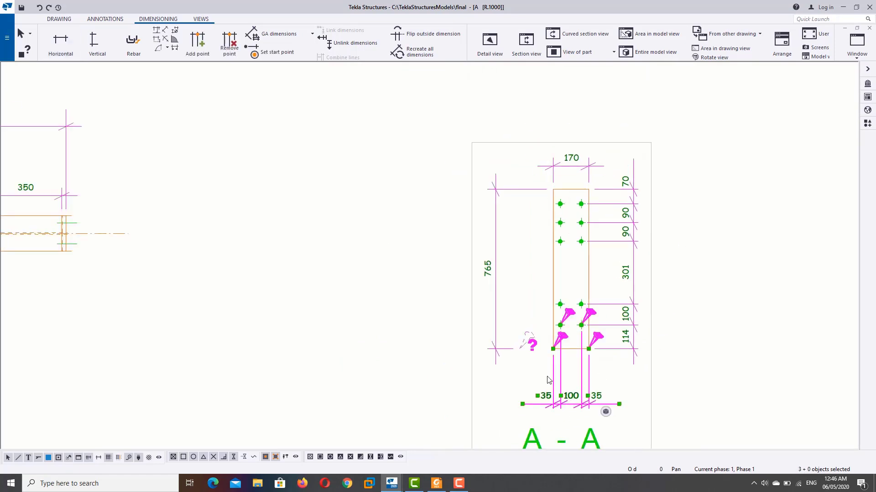
scroll(524, 360, down, 3)
scroll(502, 347, down, 2)
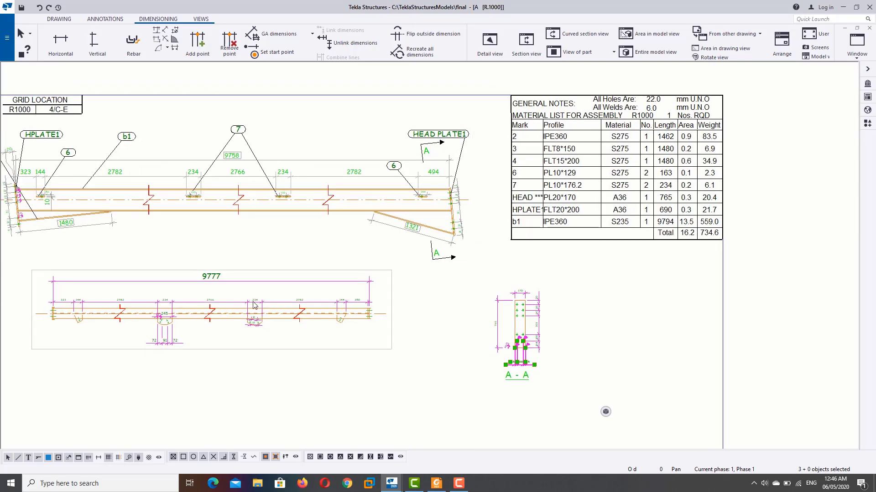
scroll(254, 304, up, 2)
click(482, 94)
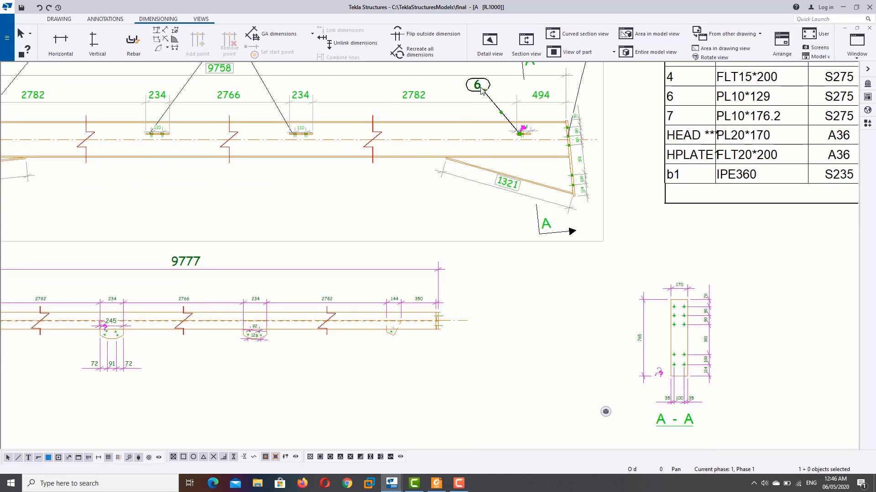
click(413, 97)
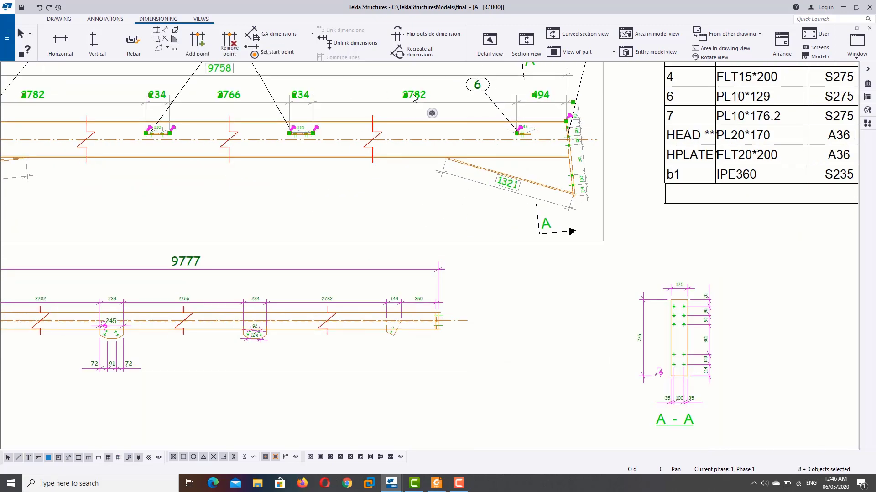
Apply the selected dimension's properties to the section A-A dimensions
double_click(413, 97)
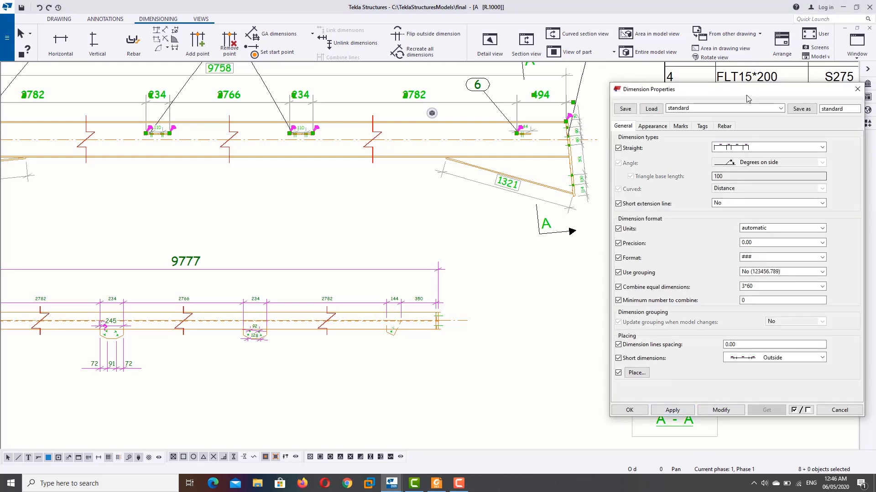
mouse_move(746, 95)
mouse_down()
mouse_move(509, 95)
mouse_move(299, 75)
mouse_up()
click(705, 338)
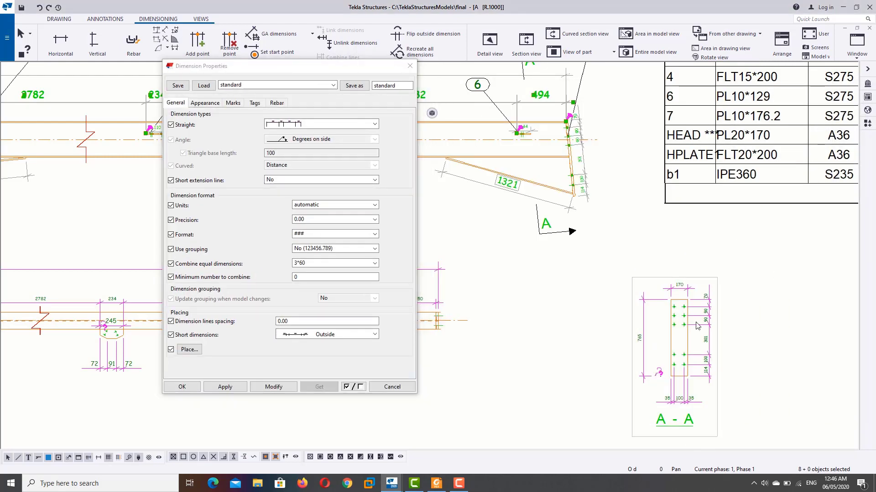
click(274, 387)
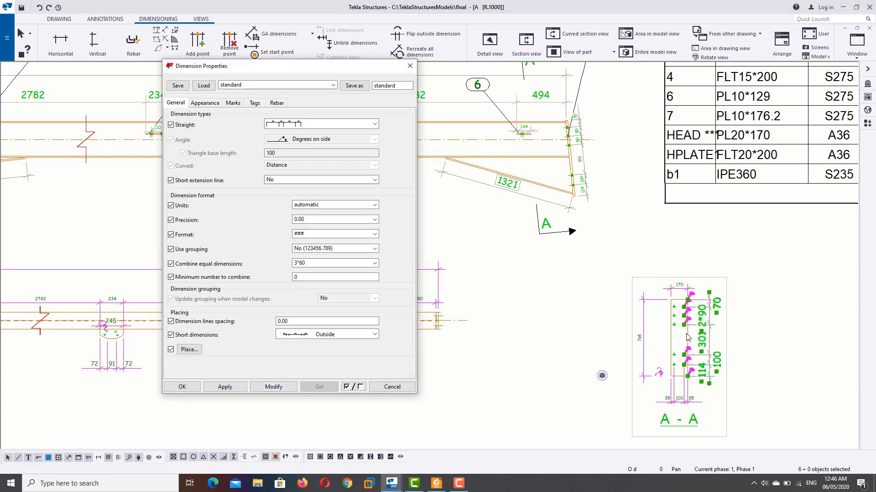
Reduce the dimension text height to 1.00 on the selected section dimensions
click(254, 104)
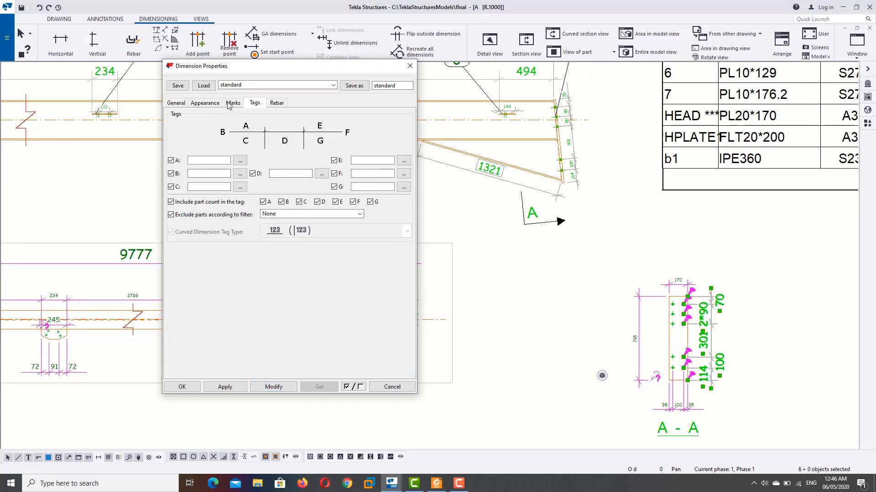
click(231, 103)
click(204, 103)
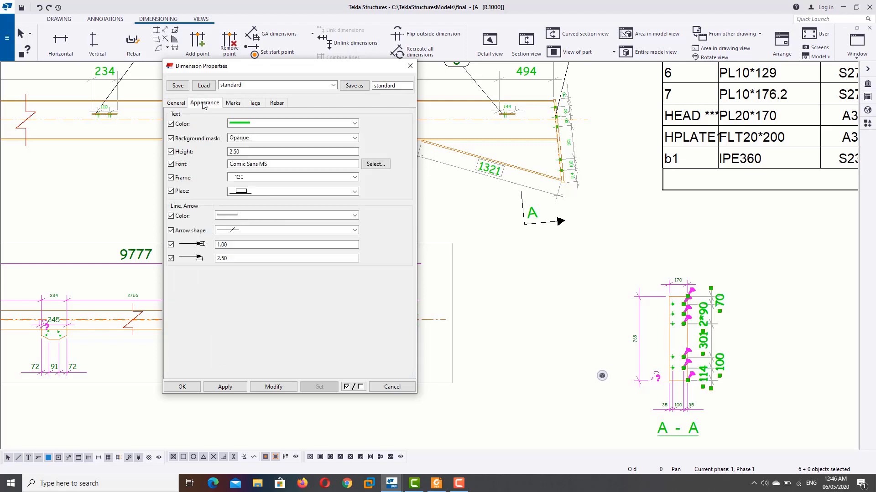
drag(242, 151, 218, 155)
text(1)
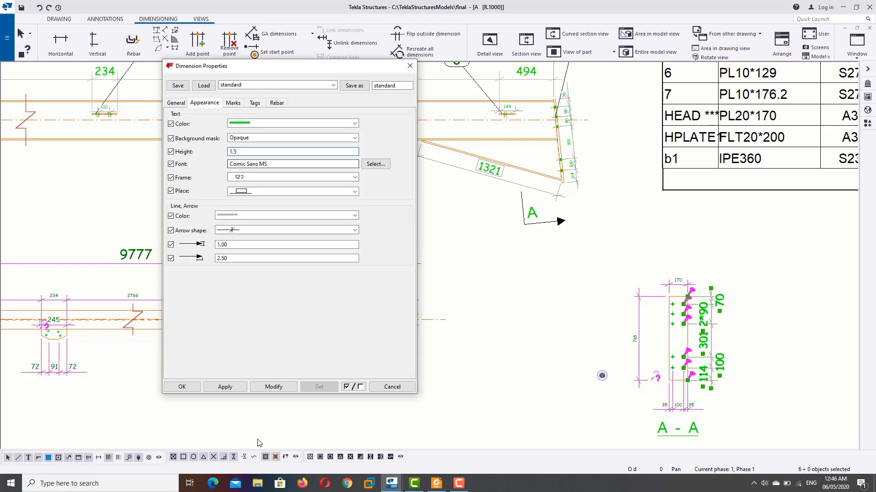
click(276, 387)
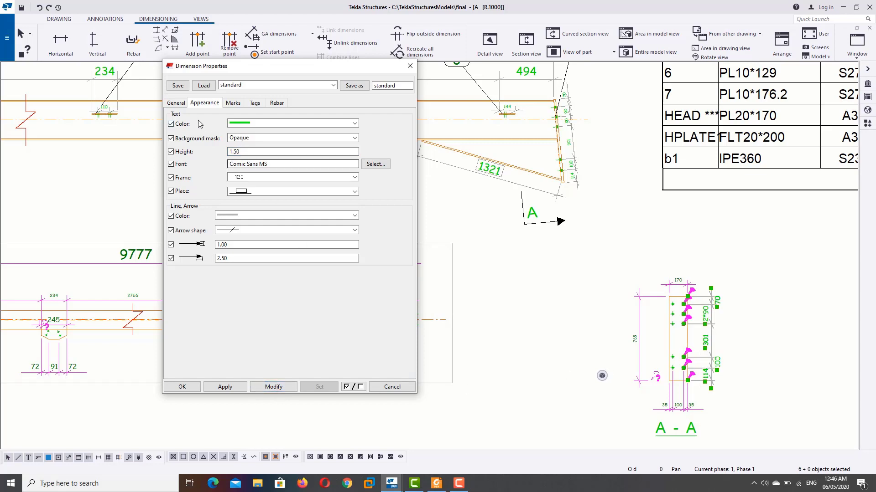
drag(242, 151, 220, 152)
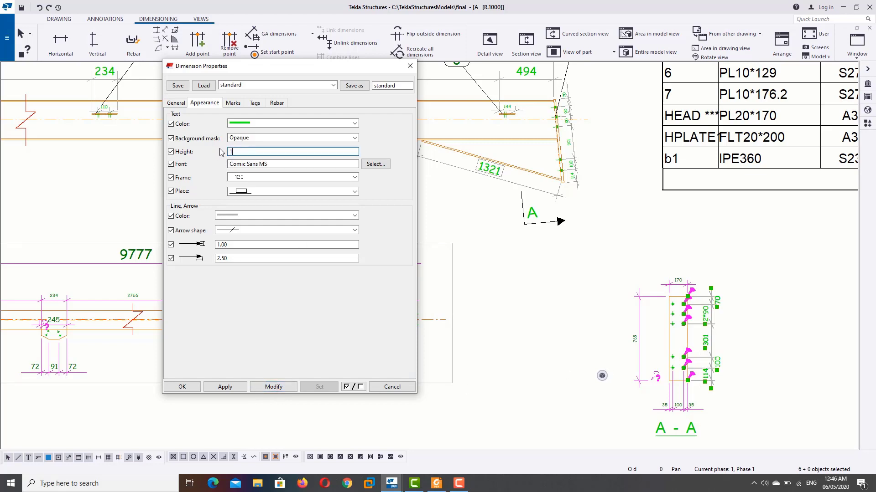
click(273, 388)
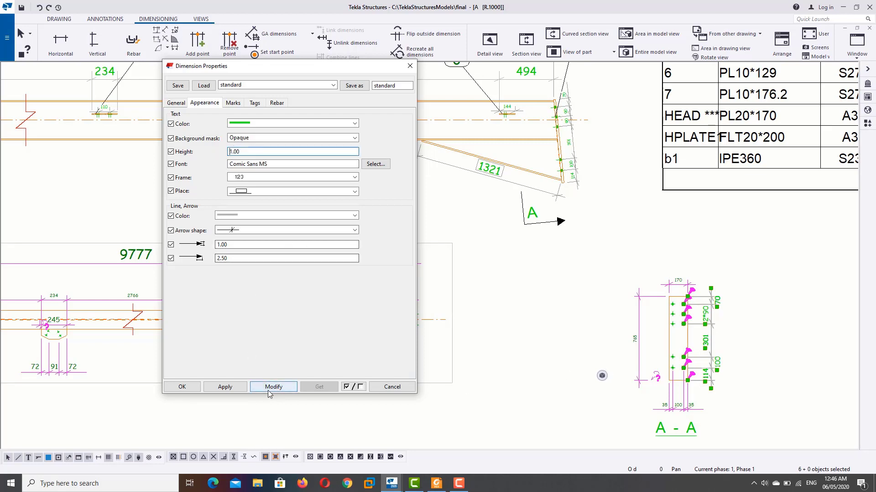
Shift the bolt-spacing dimension chain closer to the plate
scroll(722, 340, up, 2)
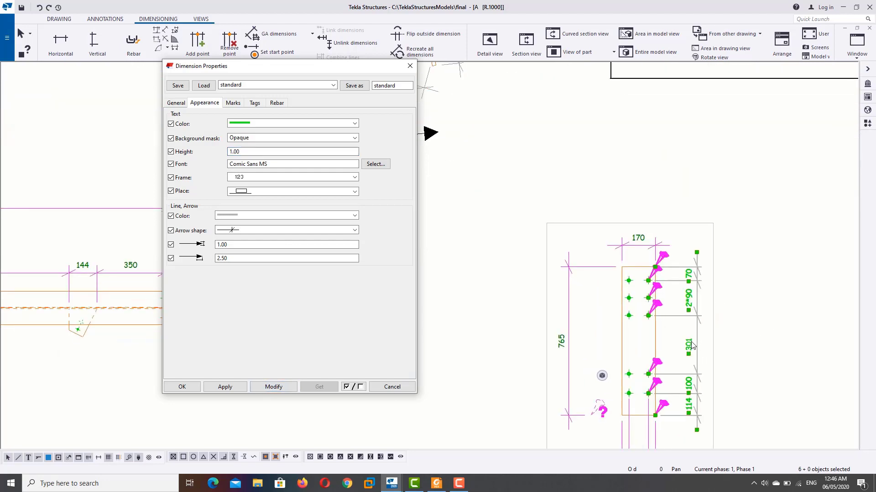
click(689, 343)
drag(689, 342, 668, 343)
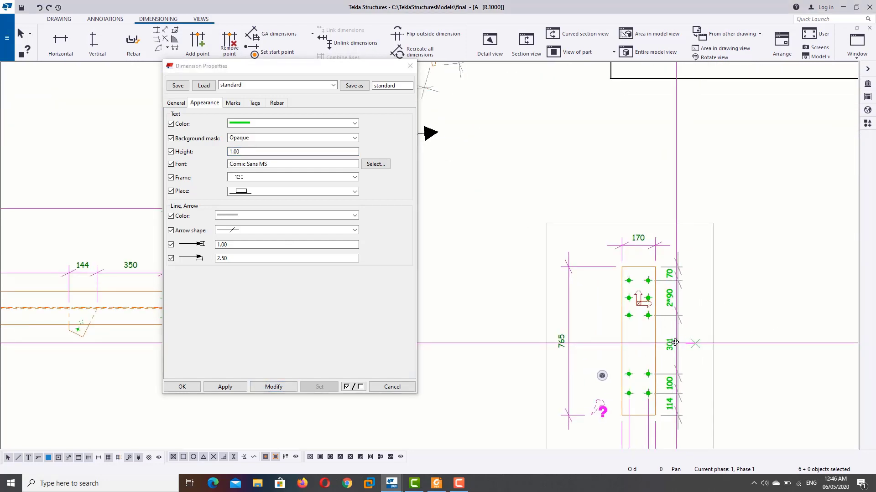
click(696, 328)
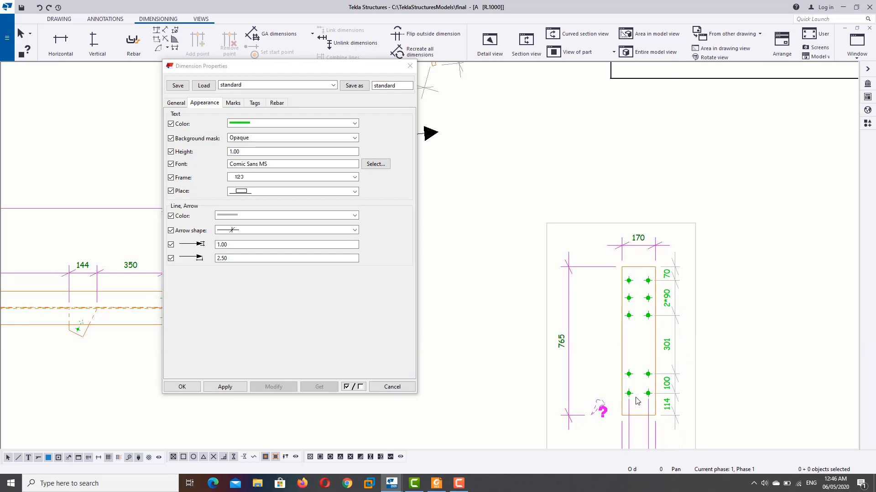
Apply the new style to the 170, 765 and 35/100/35 dimensions
scroll(637, 401, down, 2)
click(643, 293)
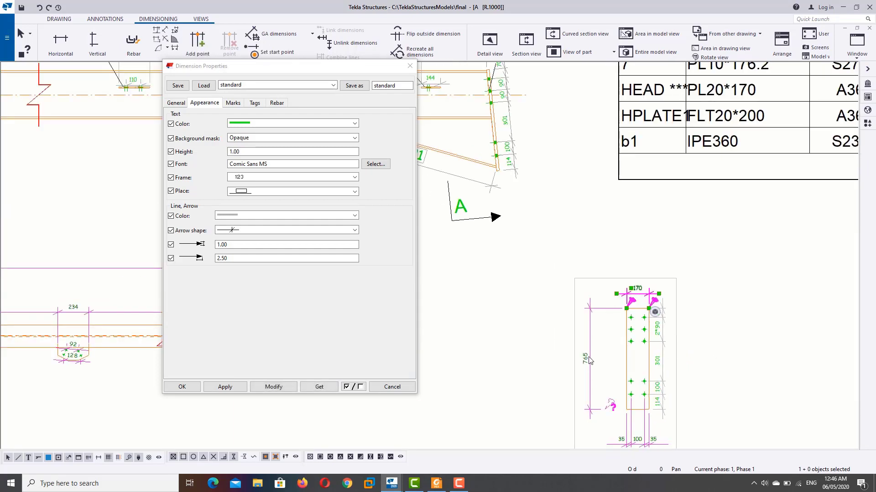
middle_drag(590, 360, 590, 273)
drag(673, 320, 331, 396)
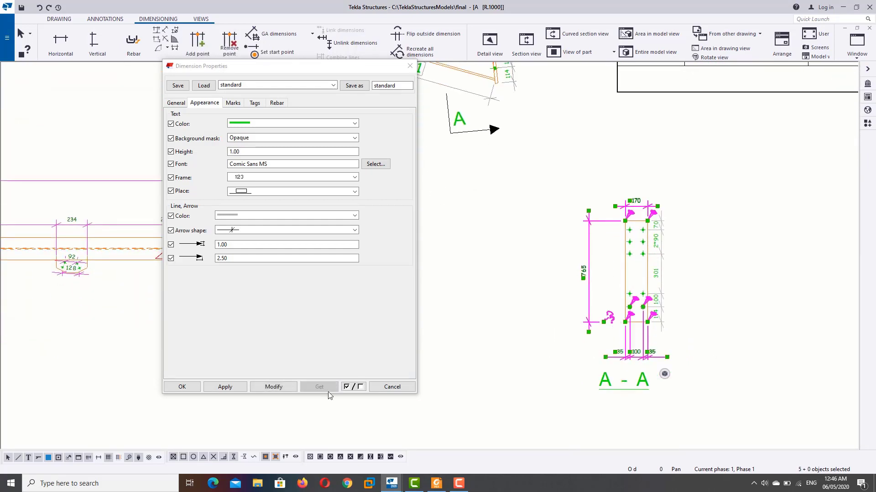
click(280, 389)
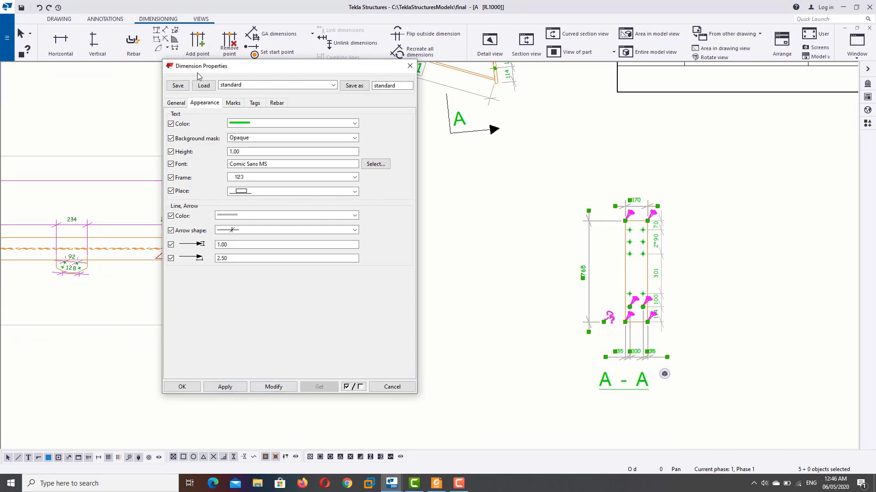
Apply the dimension style to all dimensions in the lower beam view
drag(198, 77, 557, 146)
scroll(337, 230, down, 2)
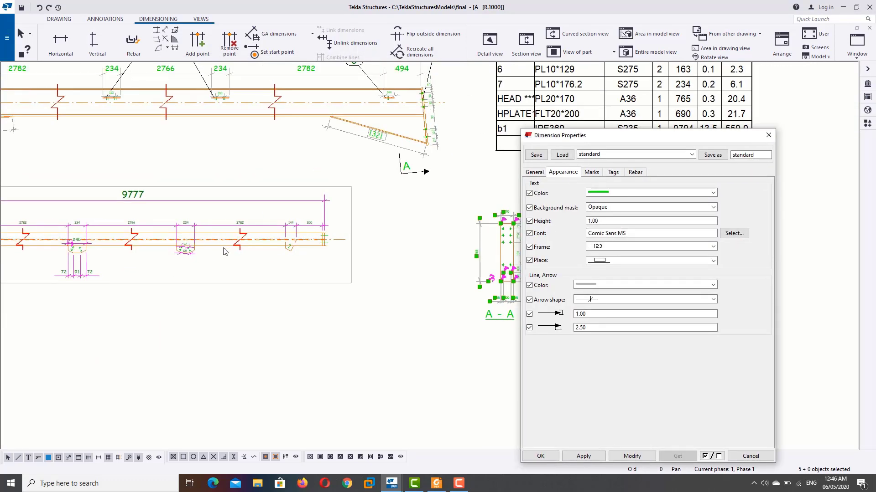
scroll(224, 251, down, 1)
middle_drag(89, 269, 199, 300)
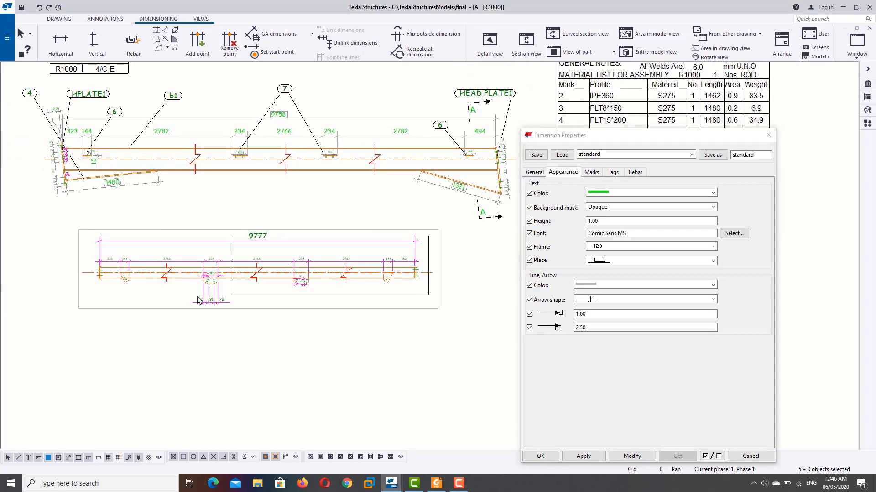
drag(84, 230, 436, 312)
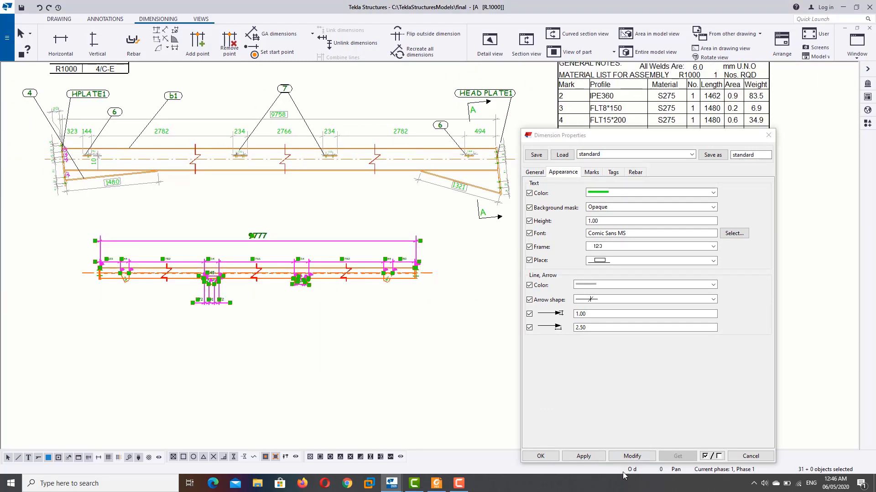
click(632, 456)
scroll(292, 286, up, 3)
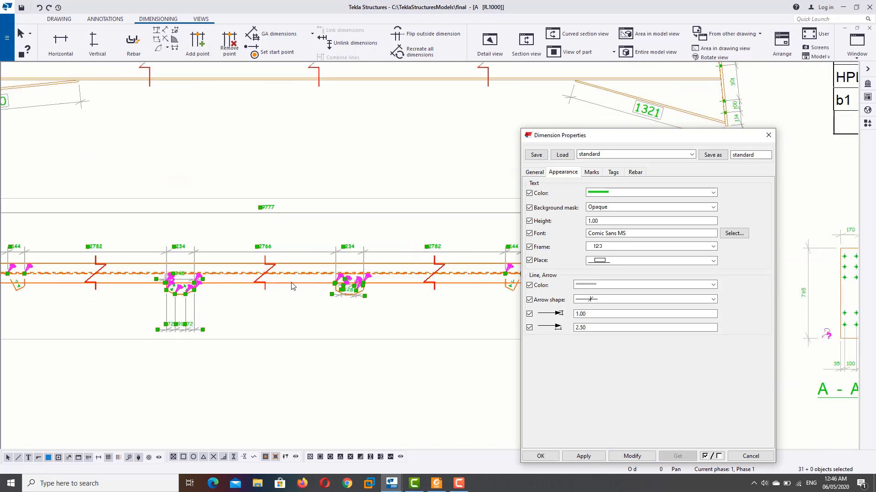
click(292, 284)
Move the 128 dimension below the cutout, then select the 92 dimension
scroll(385, 297, up, 2)
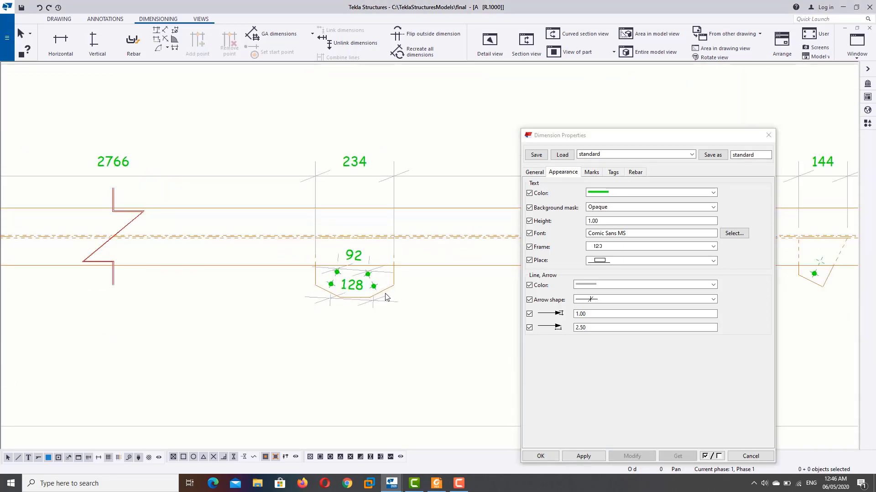
scroll(386, 298, up, 2)
scroll(386, 297, up, 2)
click(320, 321)
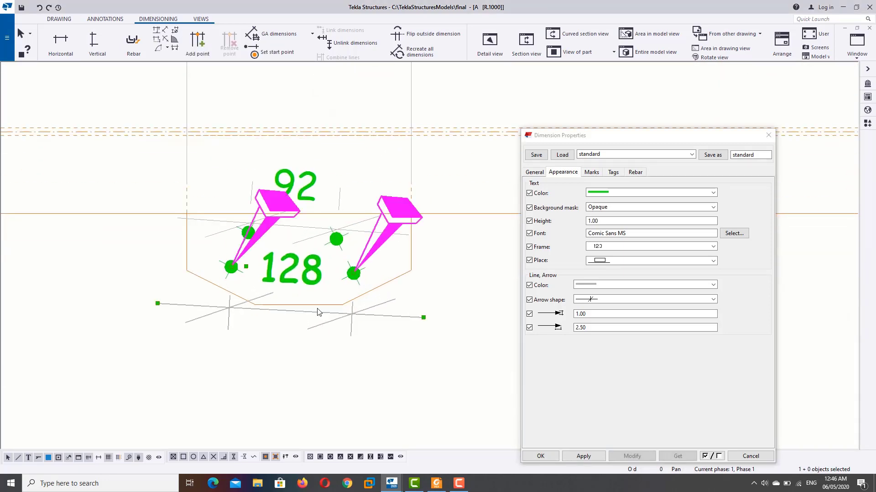
drag(305, 313, 297, 364)
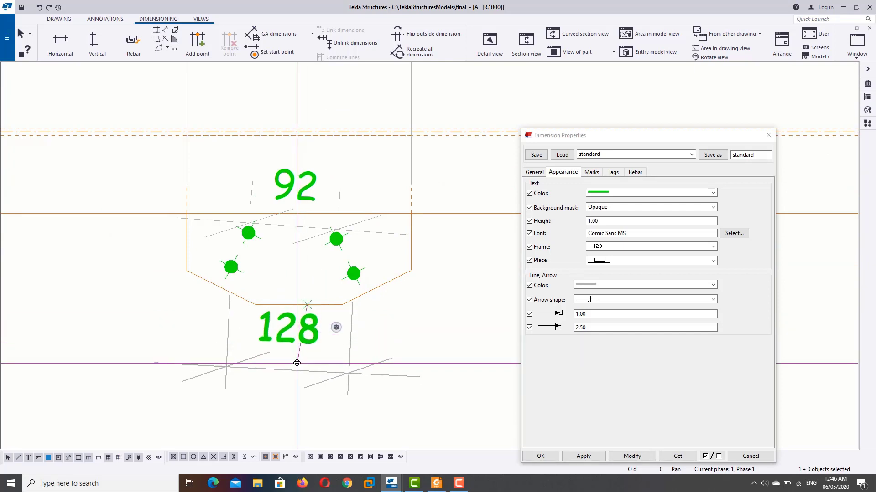
click(319, 228)
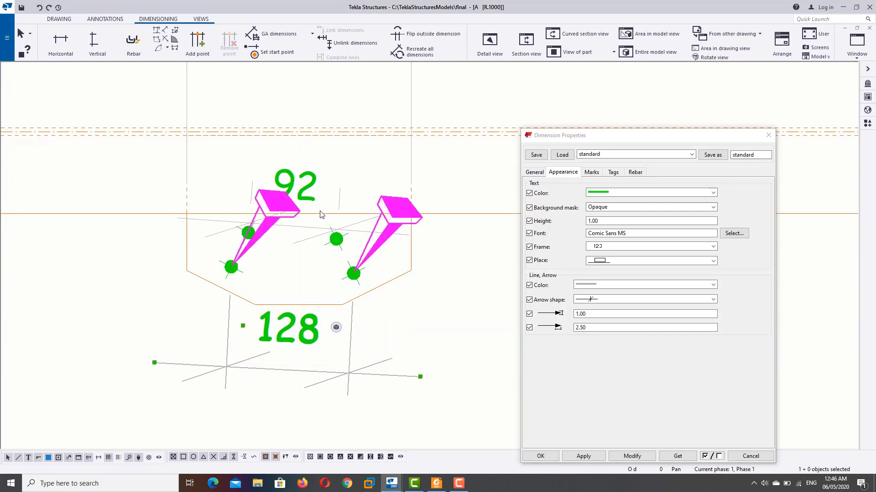
Close the dimension settings and bring section A-A fully into view
click(768, 135)
scroll(644, 241, down, 3)
scroll(657, 251, down, 2)
scroll(556, 212, down, 1)
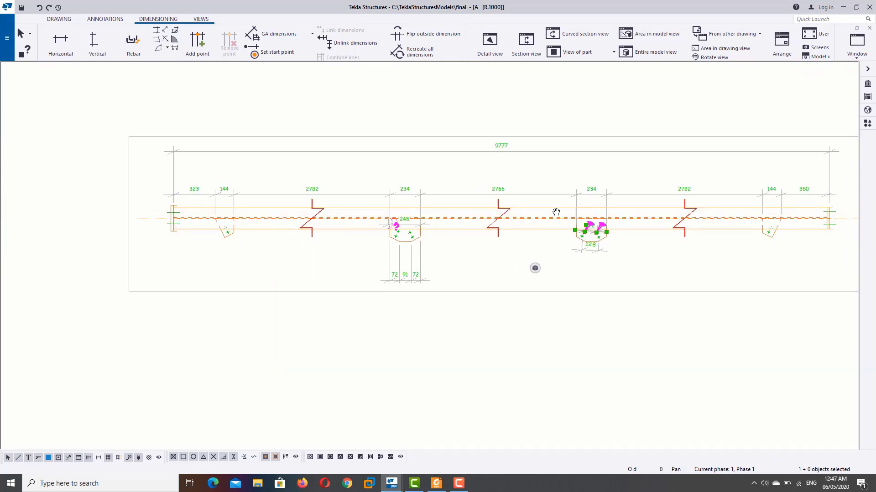
scroll(556, 212, down, 2)
scroll(635, 194, up, 2)
scroll(607, 150, up, 2)
scroll(586, 118, up, 1)
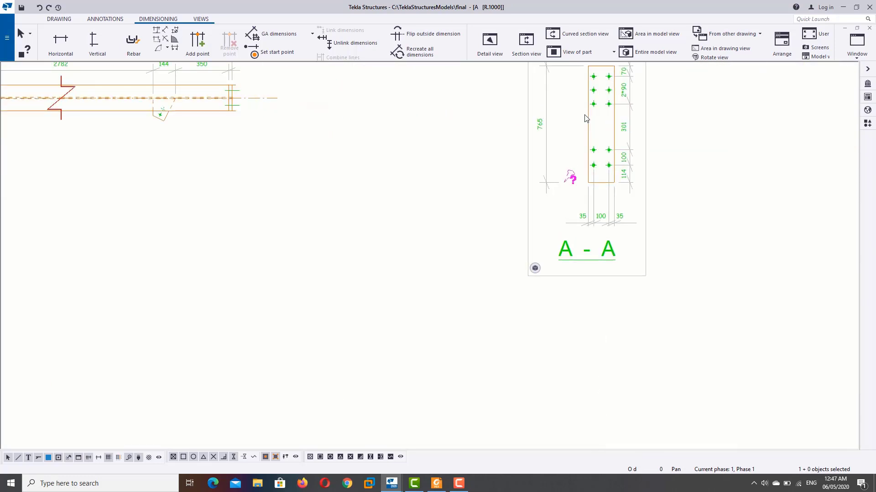
middle_drag(613, 118, 614, 197)
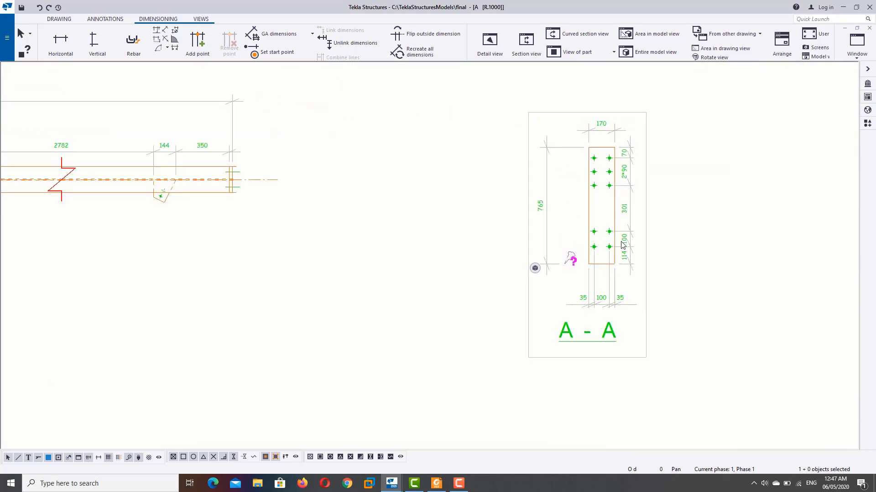
Pull the 35/100/35 dimension up and the 765 dimension right toward the plate
drag(600, 306, 615, 284)
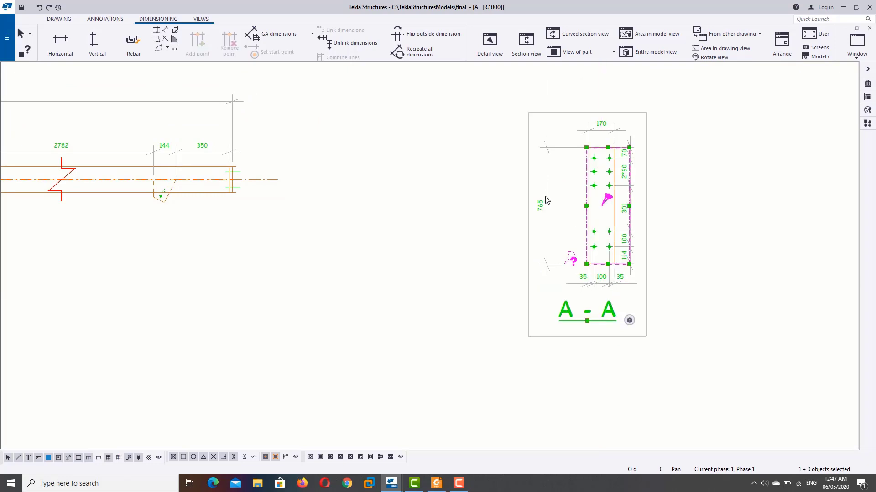
click(548, 213)
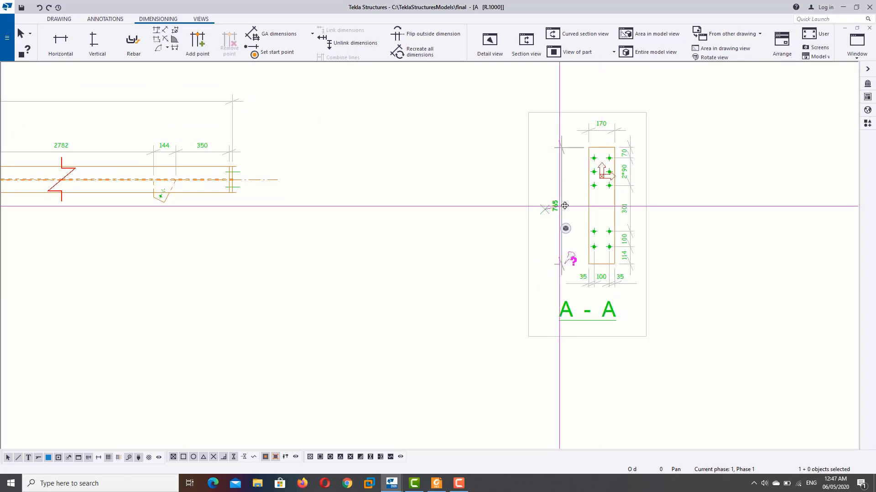
drag(545, 213, 569, 210)
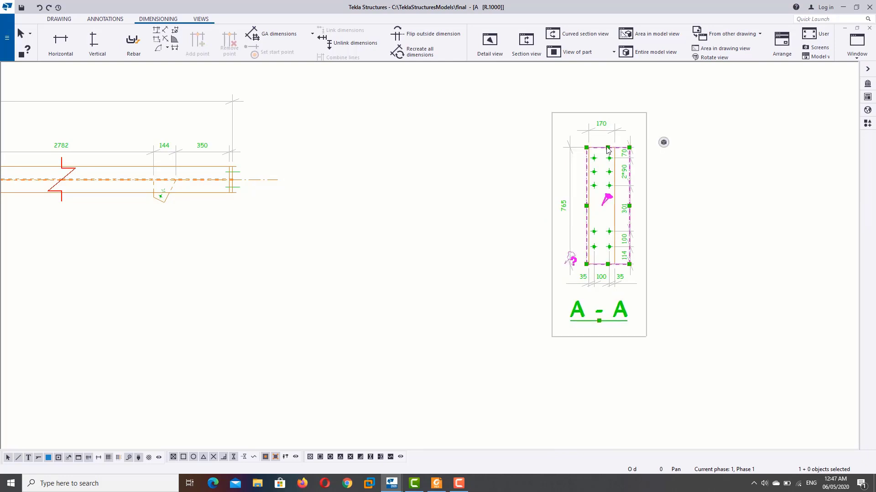
scroll(608, 150, up, 3)
click(574, 122)
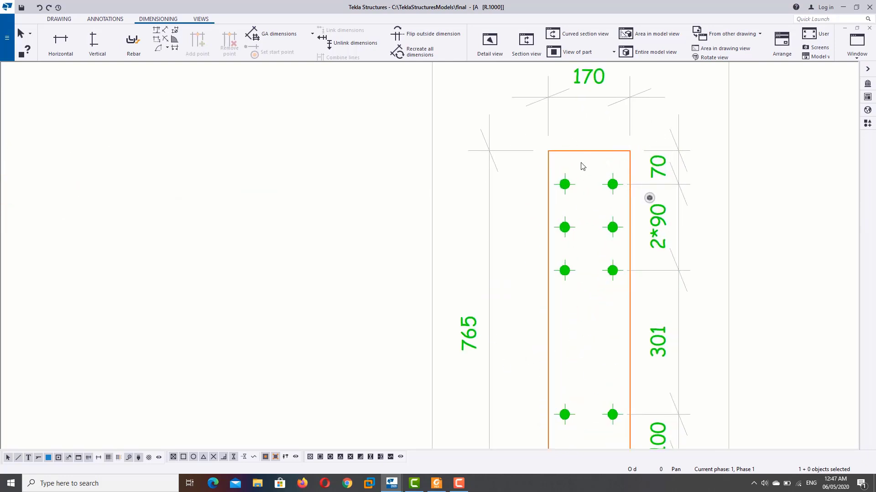
Add a part mark to section A-A's plate and select the HEAD PLATE1 mark
right_click(566, 155)
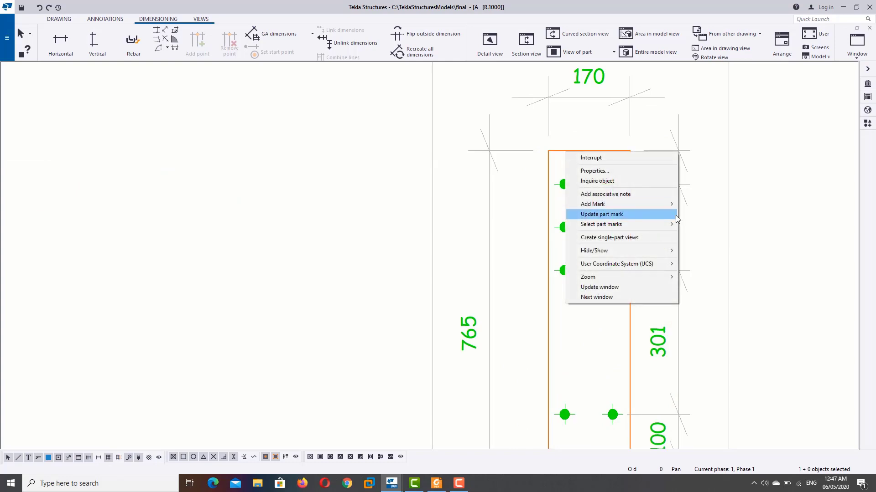
mouse_move(592, 204)
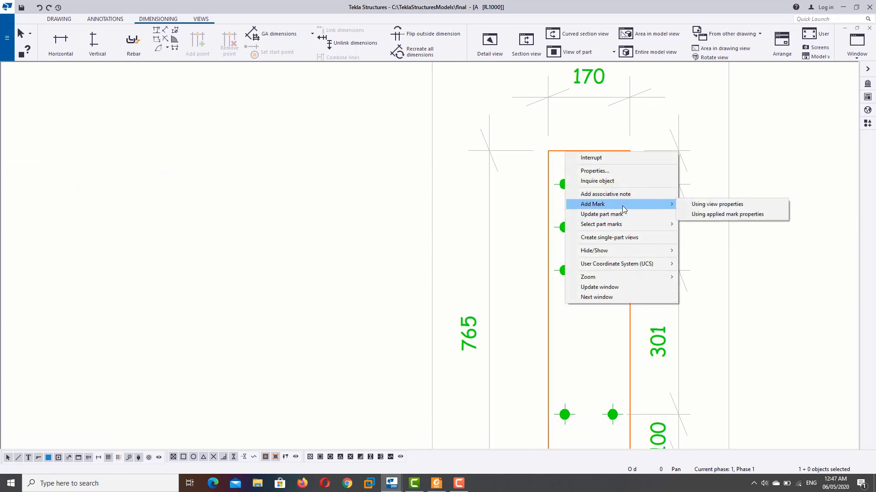
click(695, 205)
scroll(405, 214, down, 3)
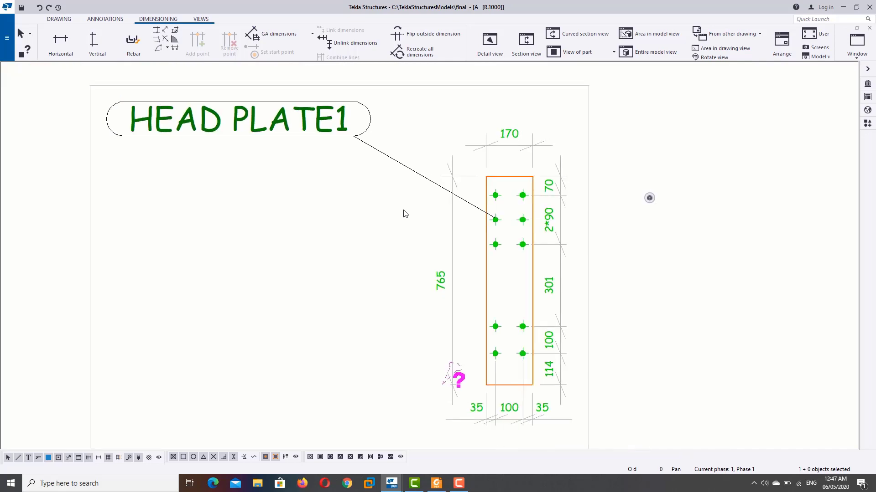
scroll(403, 214, down, 2)
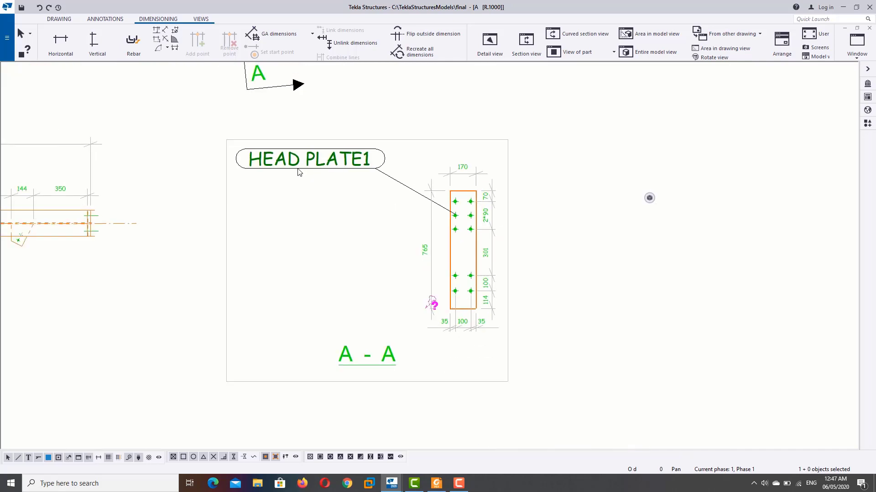
scroll(315, 188, down, 1)
scroll(323, 169, down, 1)
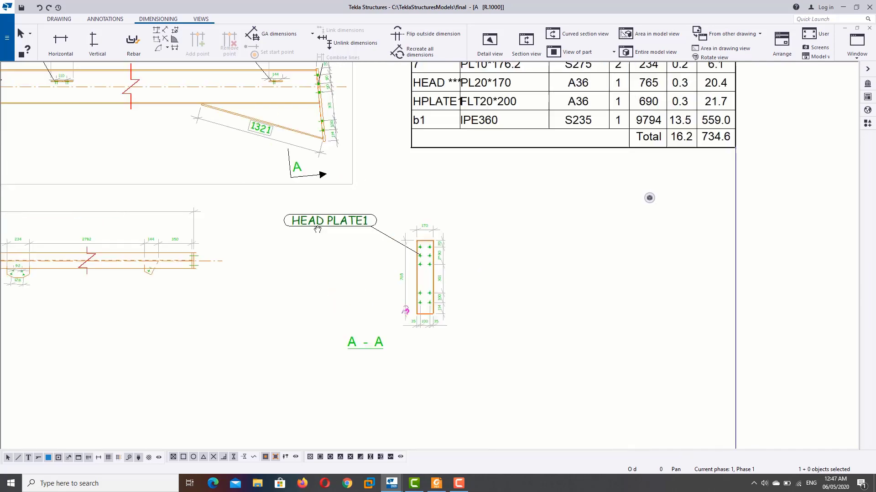
scroll(338, 146, down, 1)
scroll(353, 121, down, 1)
scroll(354, 119, up, 1)
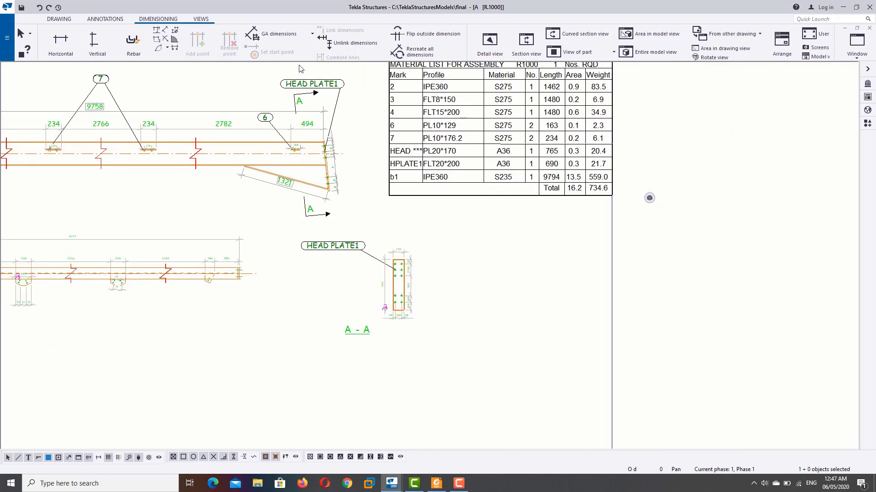
click(335, 248)
Add Profile to the HEAD PLATE1 mark content and apply it
double_click(336, 247)
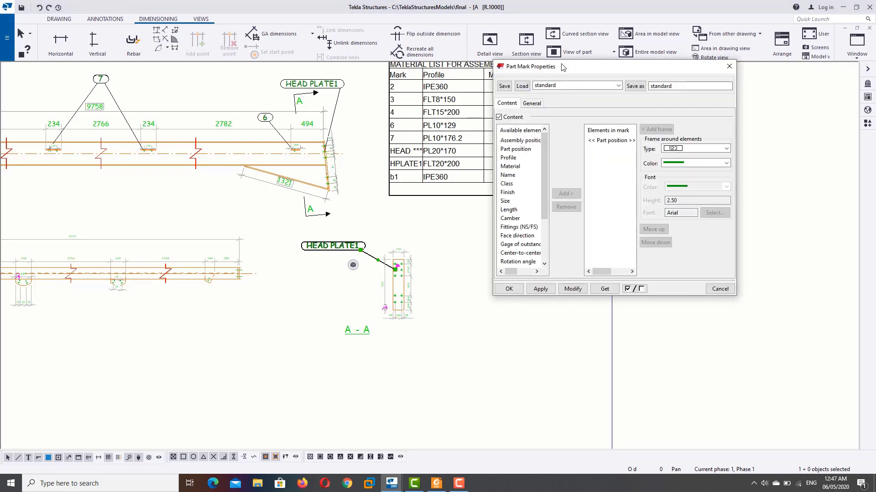
drag(570, 68, 615, 96)
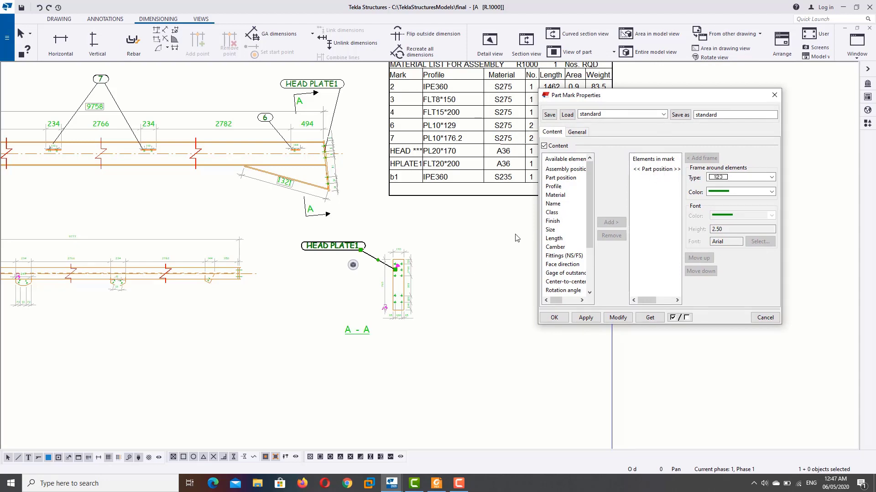
click(554, 186)
click(611, 222)
click(617, 317)
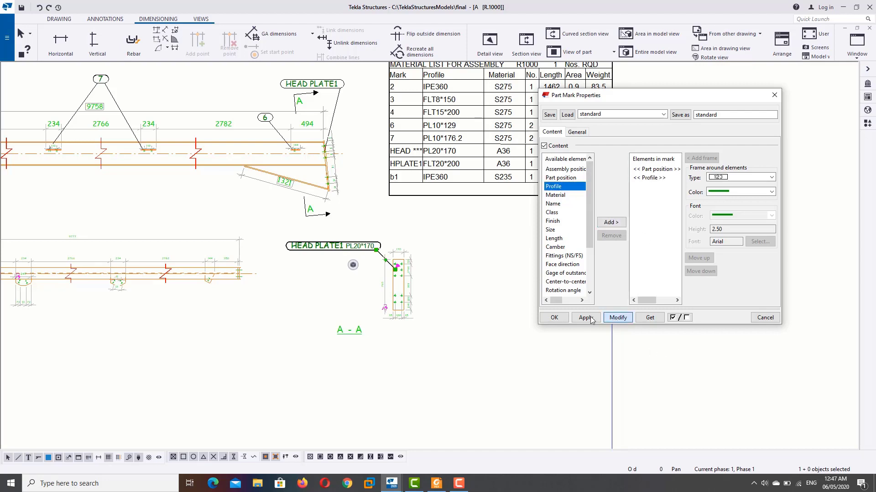
Add Material to the mark content so A36 appears in the mark
scroll(320, 249, up, 2)
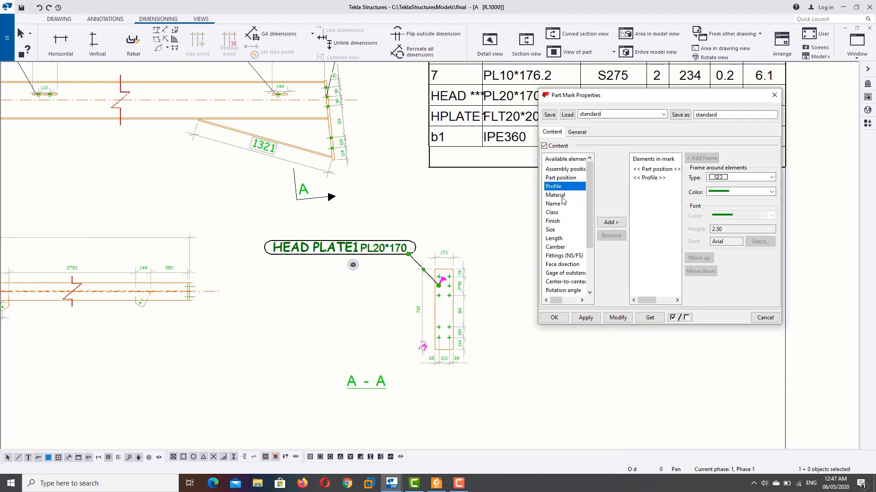
click(562, 196)
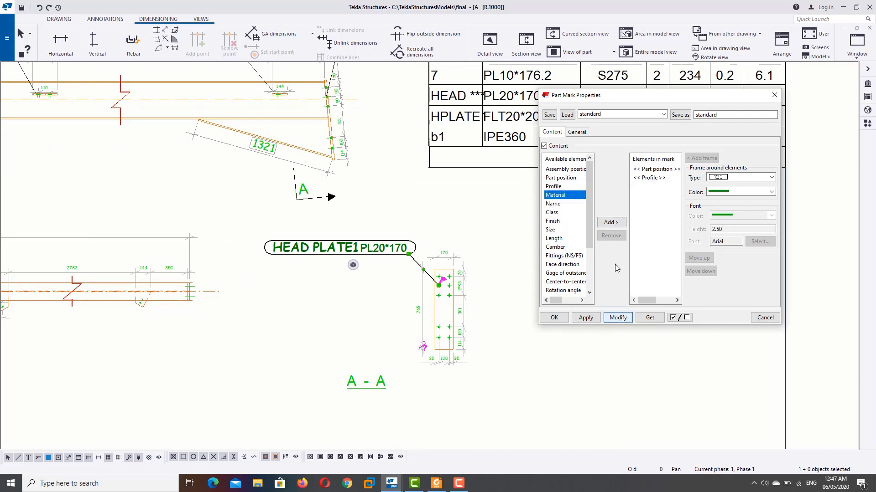
click(611, 222)
click(615, 318)
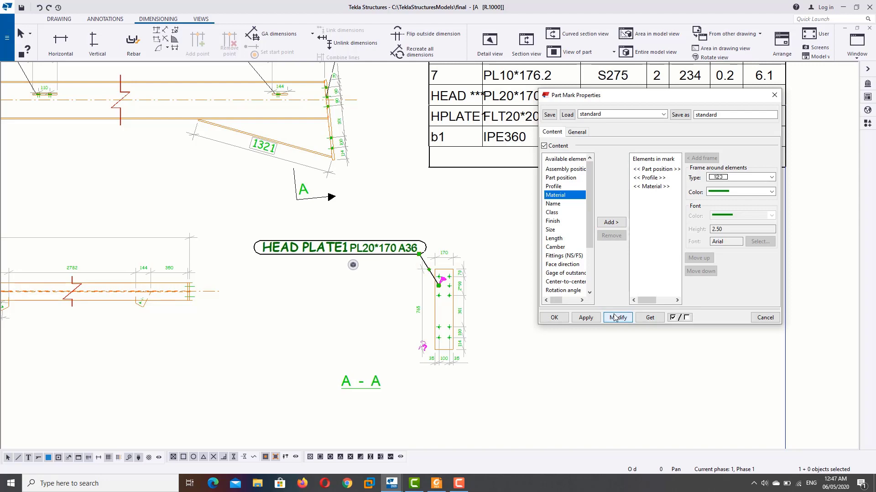
Remove Material and Profile from the mark content, leaving Part position only
click(658, 187)
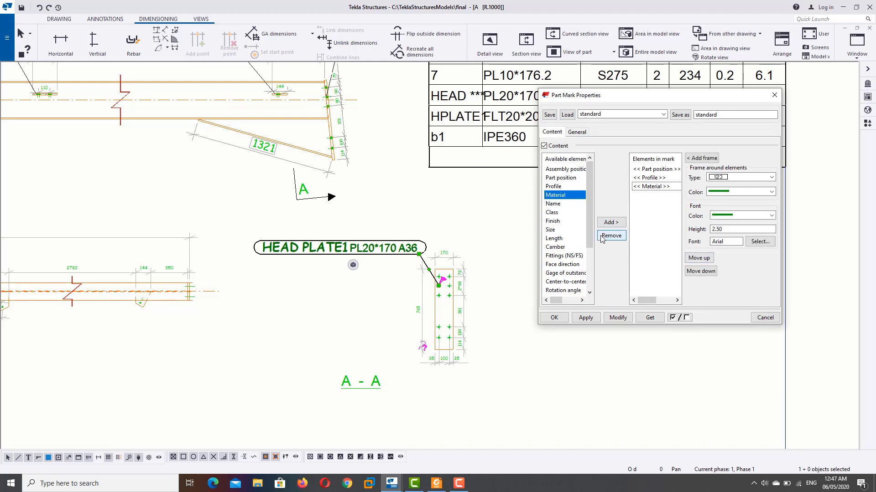
click(602, 236)
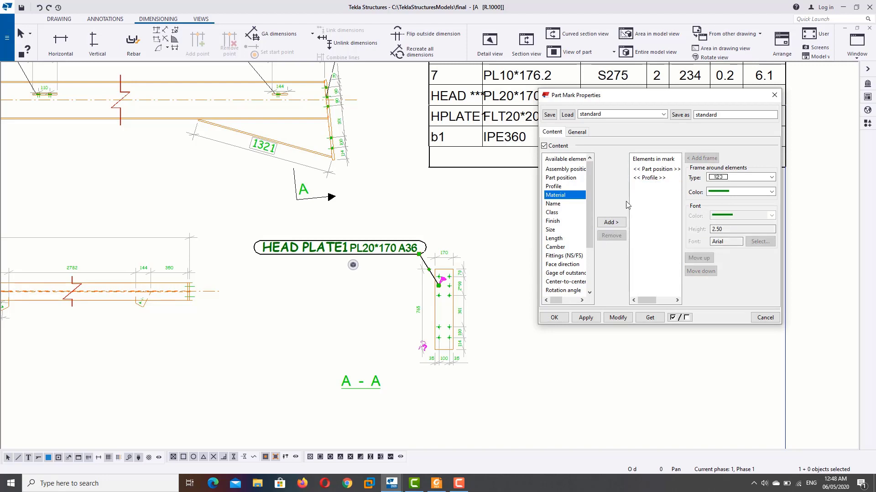
click(650, 178)
click(612, 236)
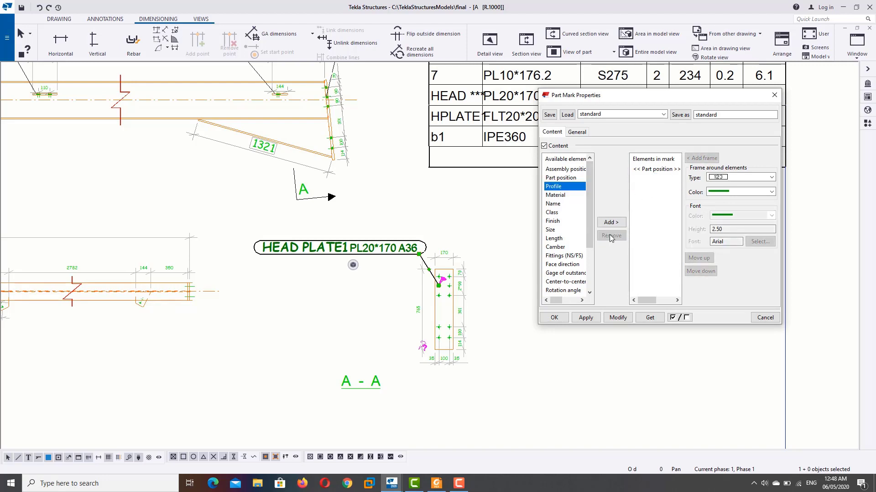
scroll(588, 221, down, 1)
scroll(589, 237, down, 1)
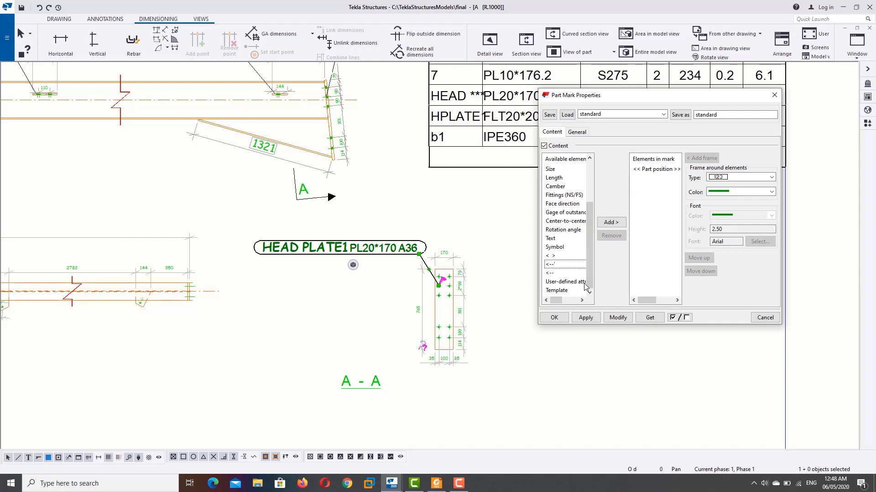
Re-add Profile to the head plate mark so PL20*170 shows again
click(619, 319)
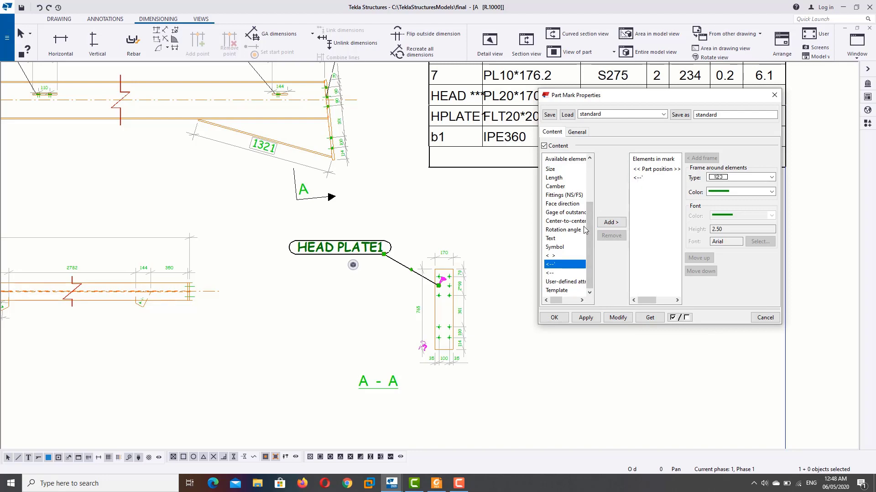
scroll(588, 236, up, 2)
scroll(588, 236, up, 2)
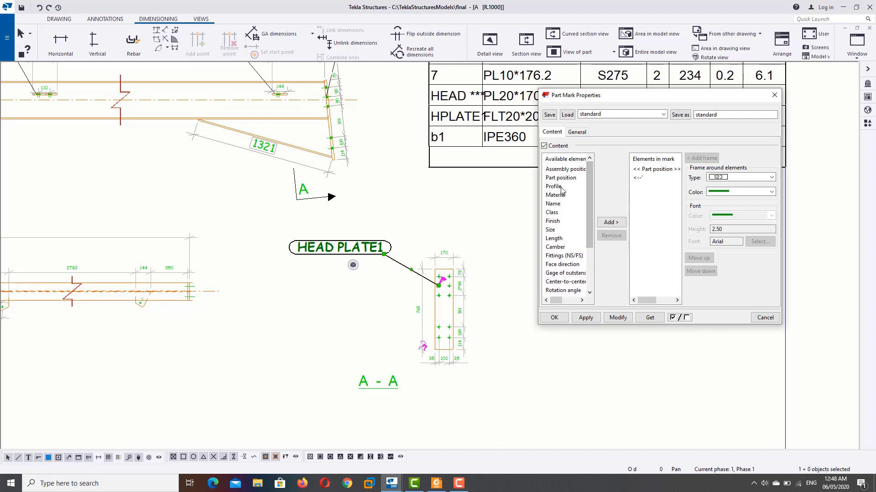
click(611, 223)
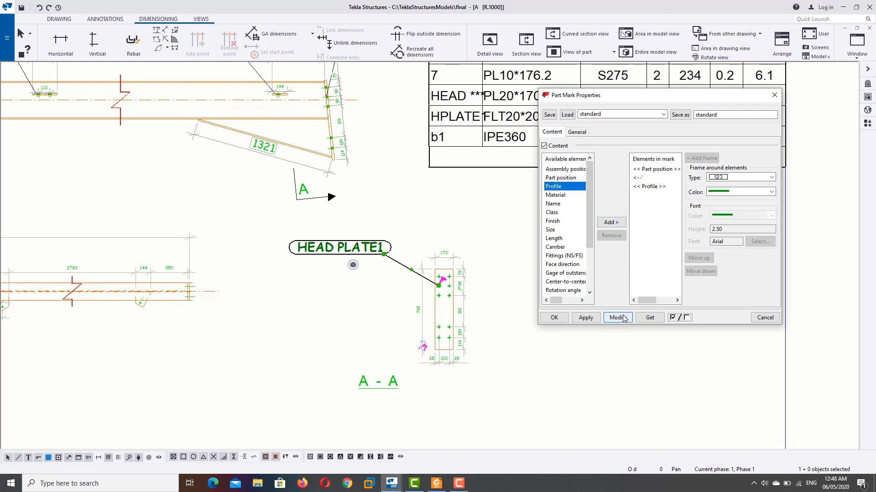
click(618, 317)
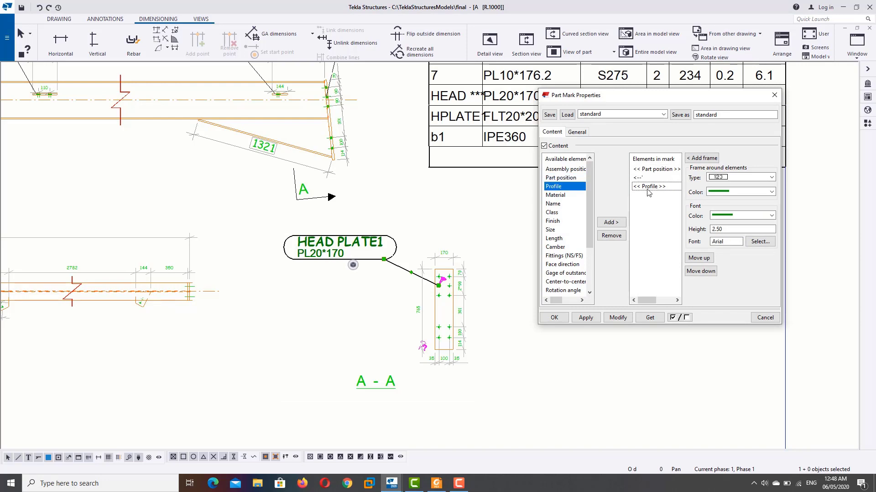
Put the PL20*170 profile line in its own pointed frame
click(756, 177)
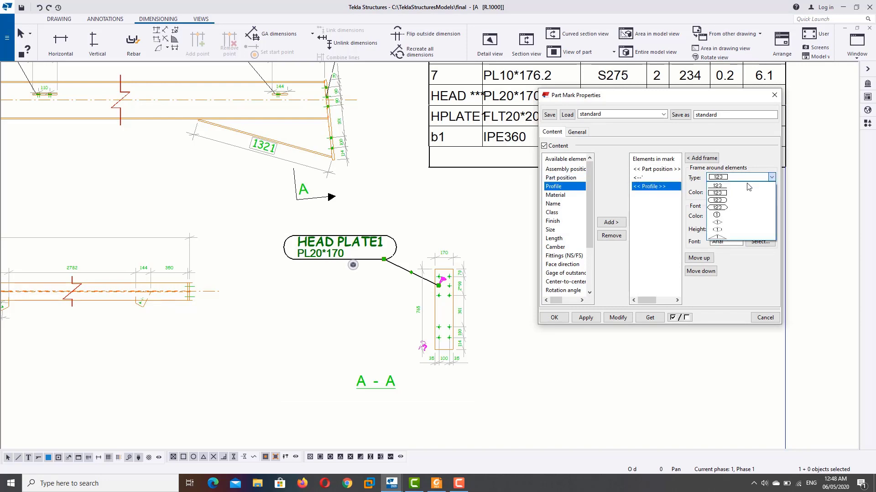
click(726, 208)
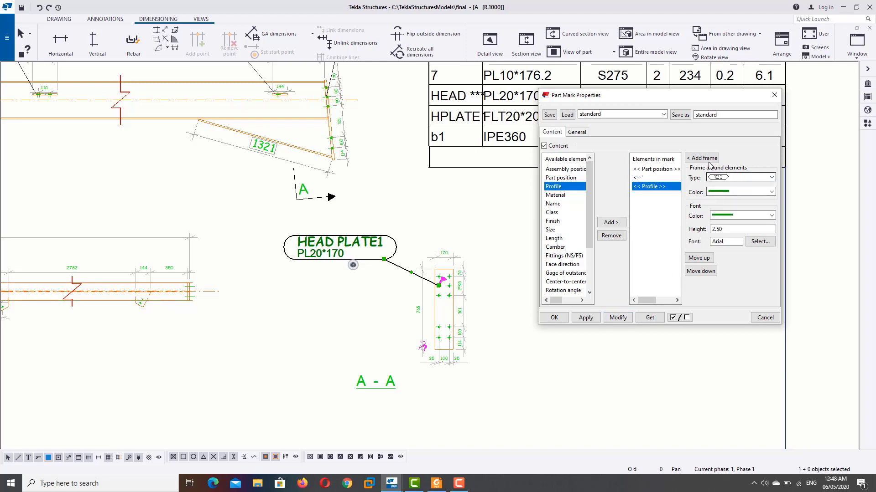
click(703, 159)
click(618, 318)
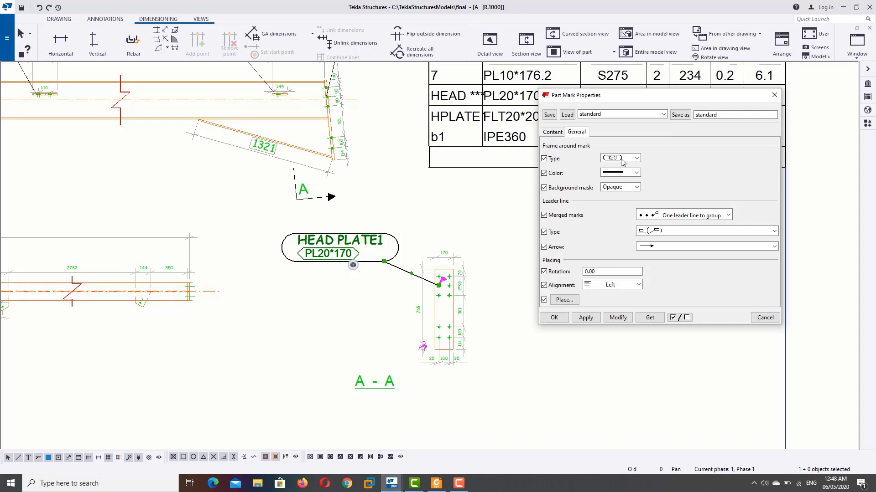
Give the whole head plate mark a rectangular frame
click(623, 159)
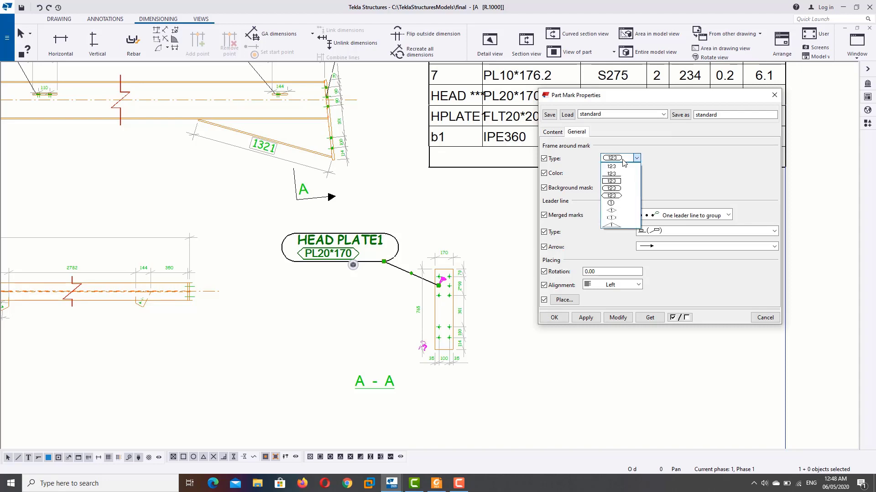
click(611, 182)
click(616, 318)
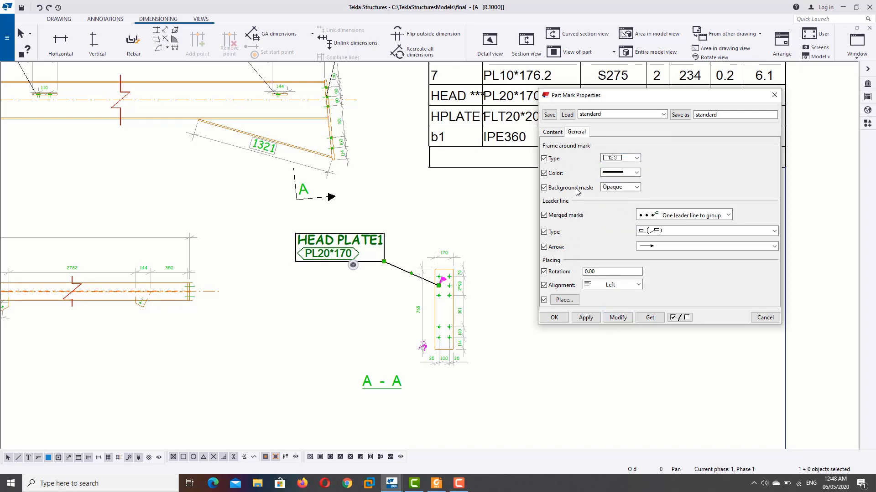
click(552, 132)
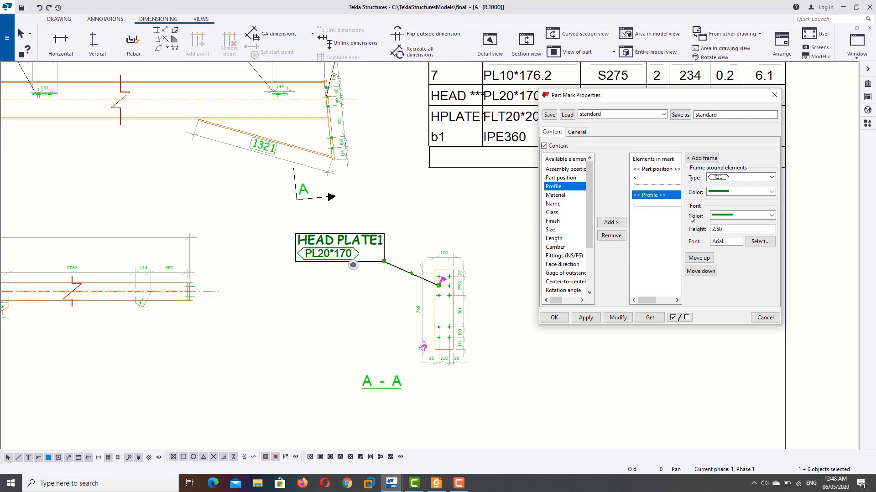
Add a line break below the profile and move it under the frame line
click(663, 205)
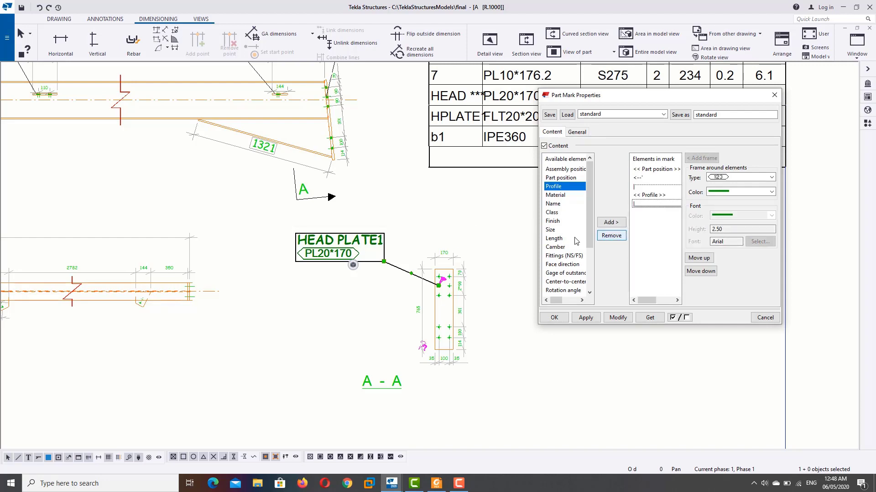
drag(587, 220, 585, 269)
click(554, 265)
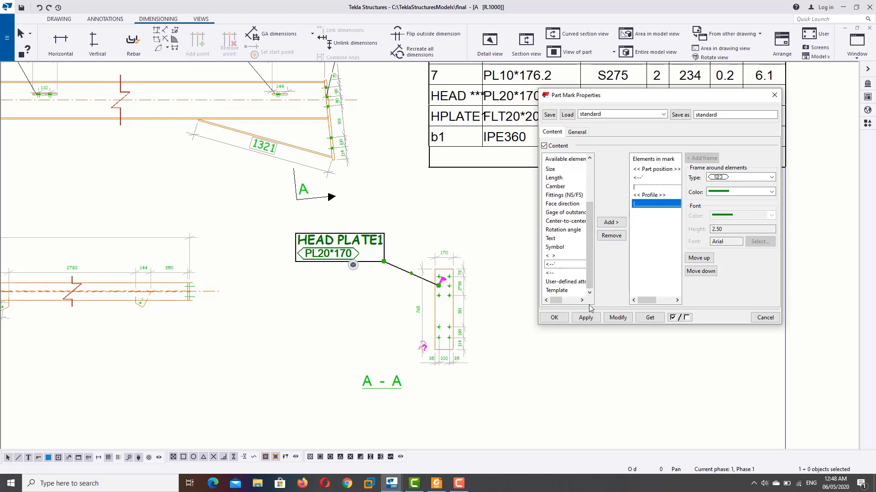
click(611, 222)
click(651, 204)
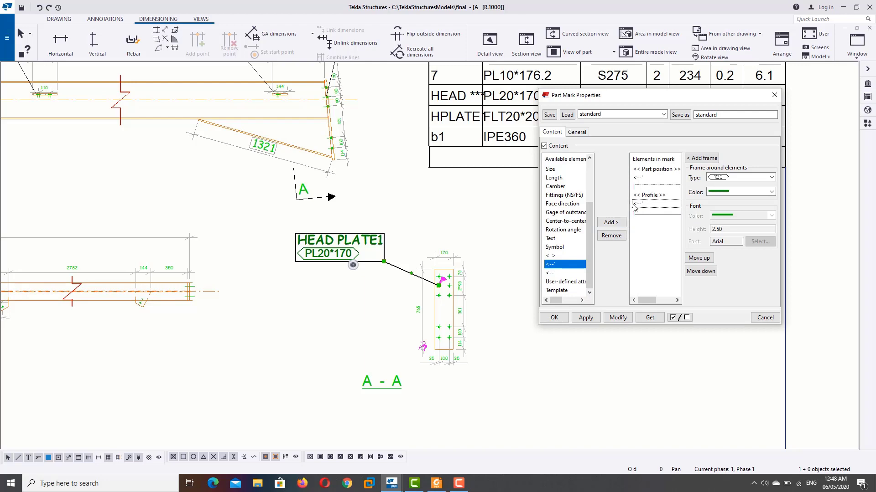
click(700, 271)
click(693, 258)
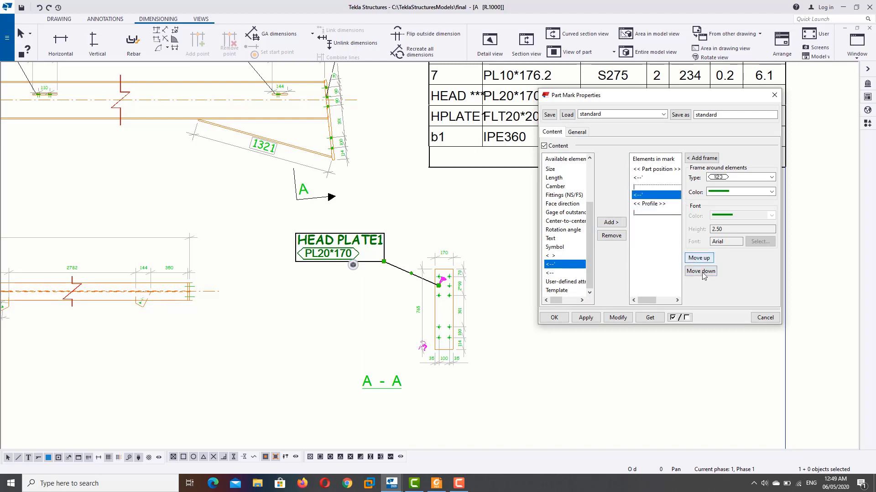
click(700, 272)
Add Material to the mark content, with a line break placed above it
scroll(570, 248, up, 3)
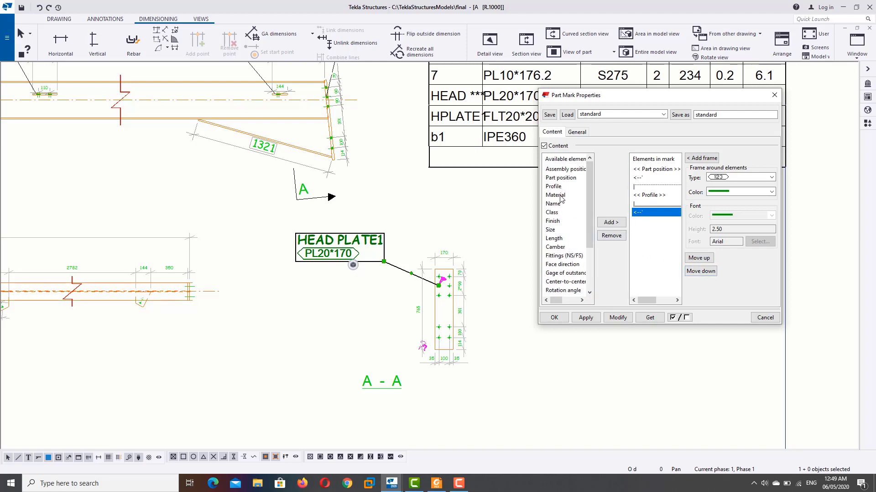
click(623, 223)
scroll(584, 228, down, 3)
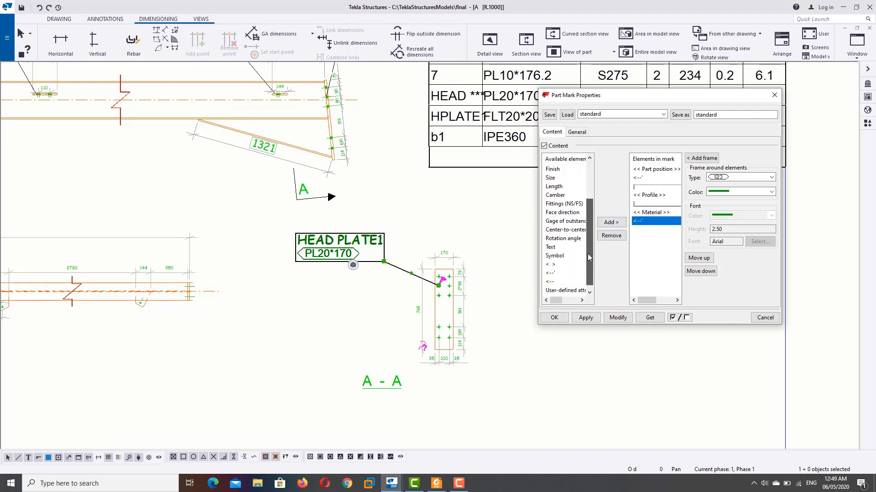
click(561, 263)
click(611, 223)
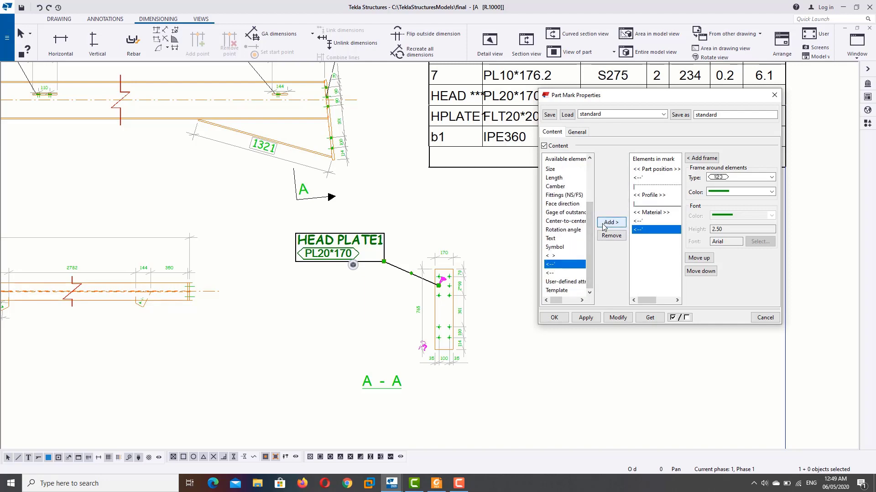
click(652, 221)
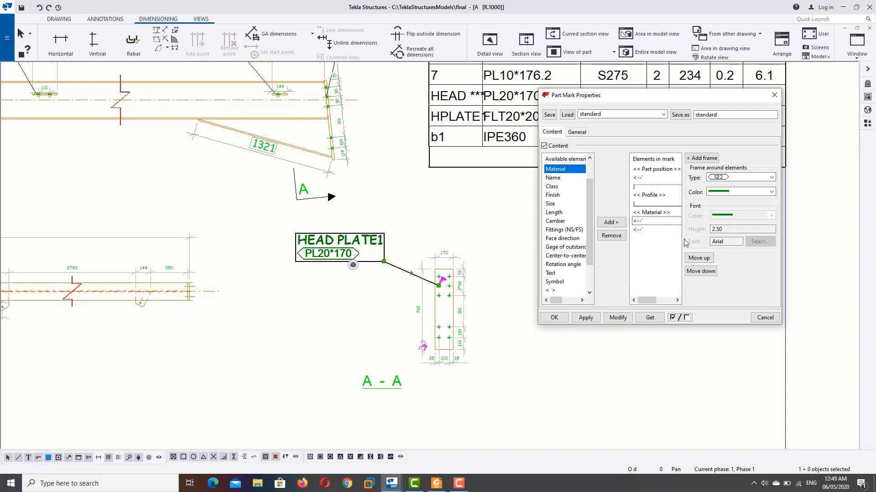
click(698, 258)
click(640, 230)
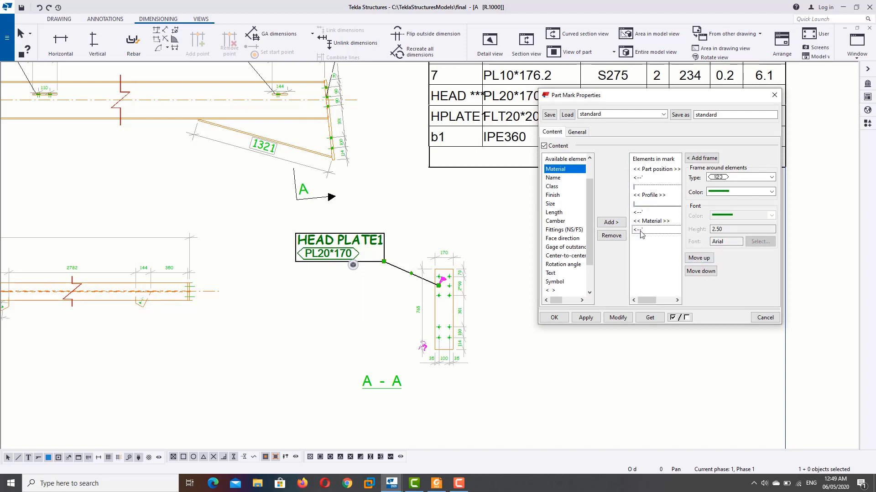
scroll(563, 195, up, 1)
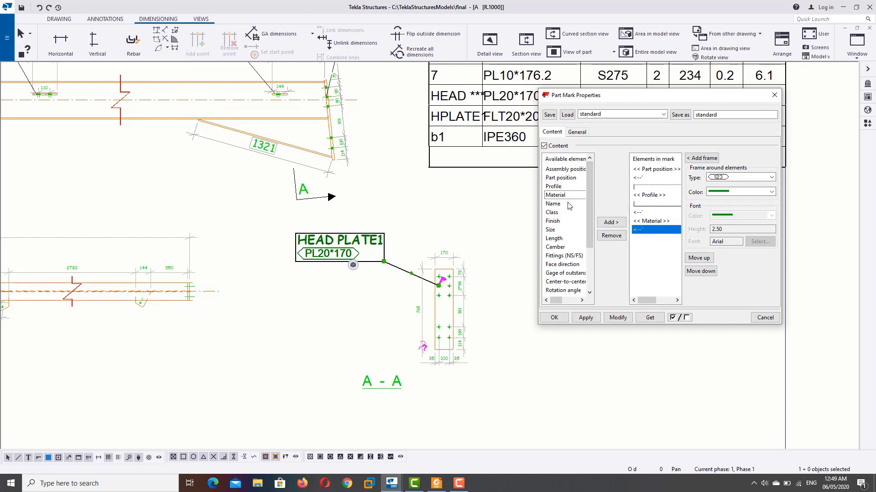
scroll(571, 257, down, 1)
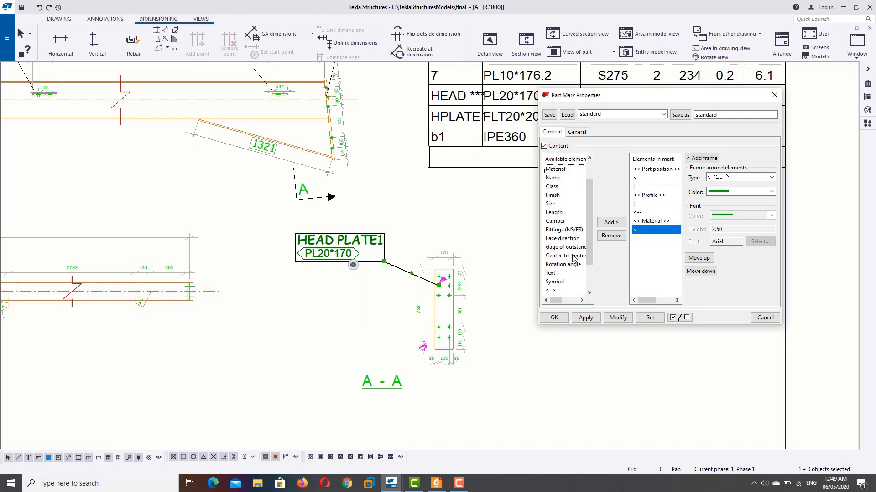
scroll(566, 255, down, 1)
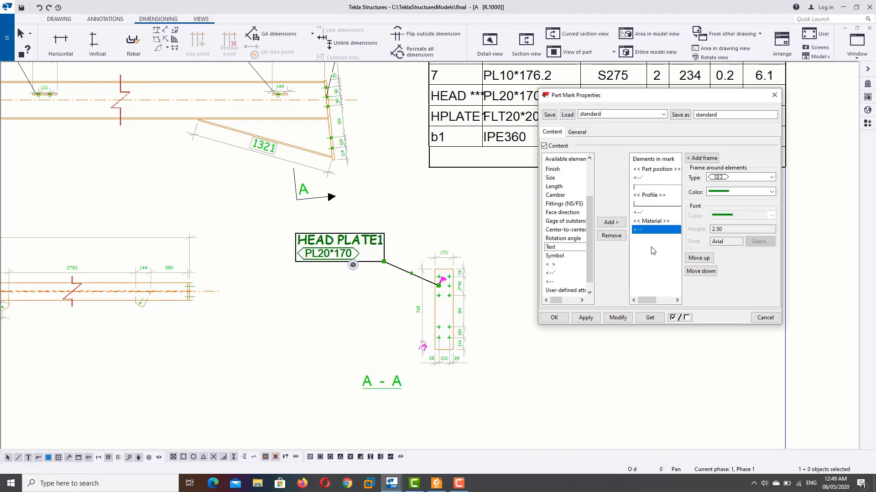
Add a custom text line 'traning' at the bottom of the HEAD PLATE1 mark
click(611, 222)
text(traning)
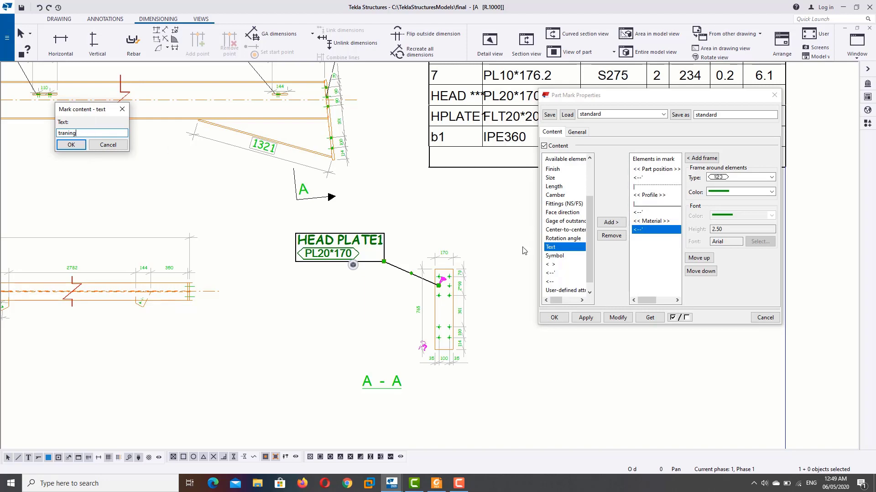
click(71, 145)
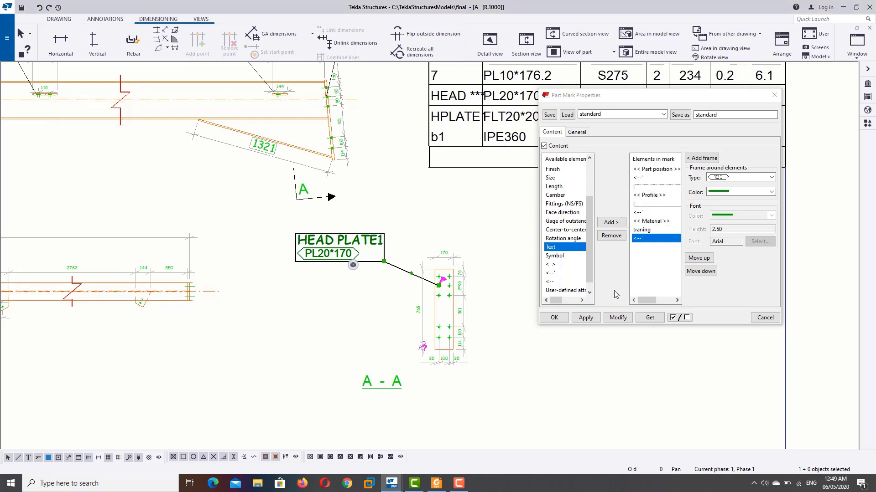
click(645, 230)
click(701, 270)
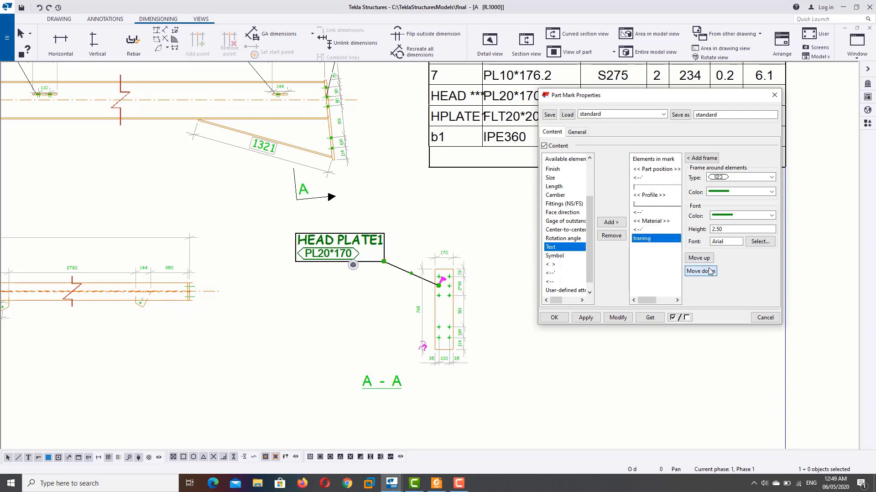
click(618, 318)
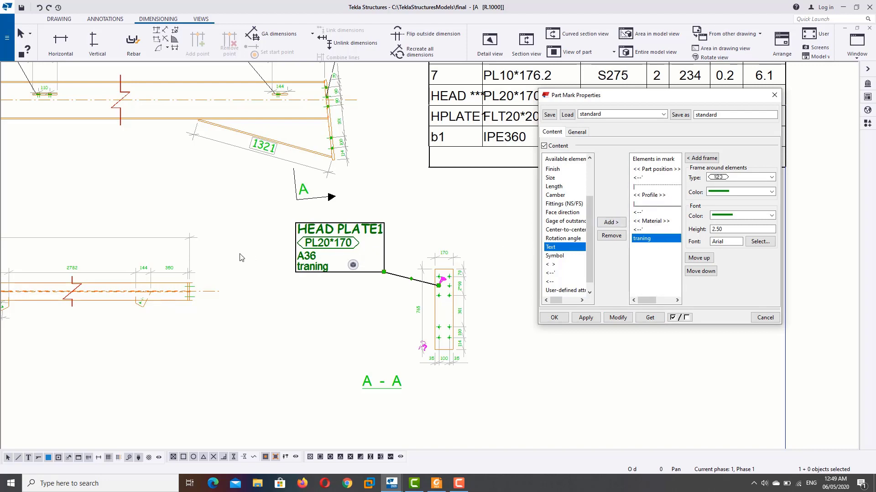
right_click(361, 303)
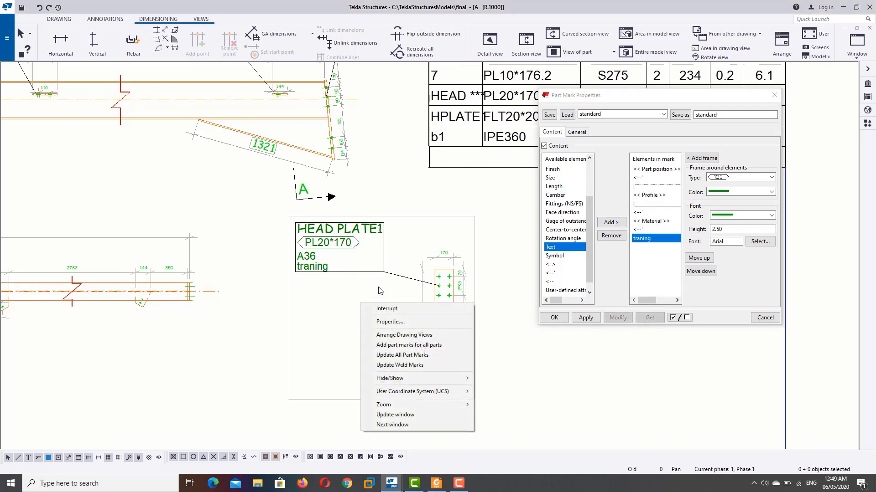
Close Part Mark Properties and drag the HEAD PLATE1 mark up and right, nearer the head plate
click(382, 291)
click(759, 318)
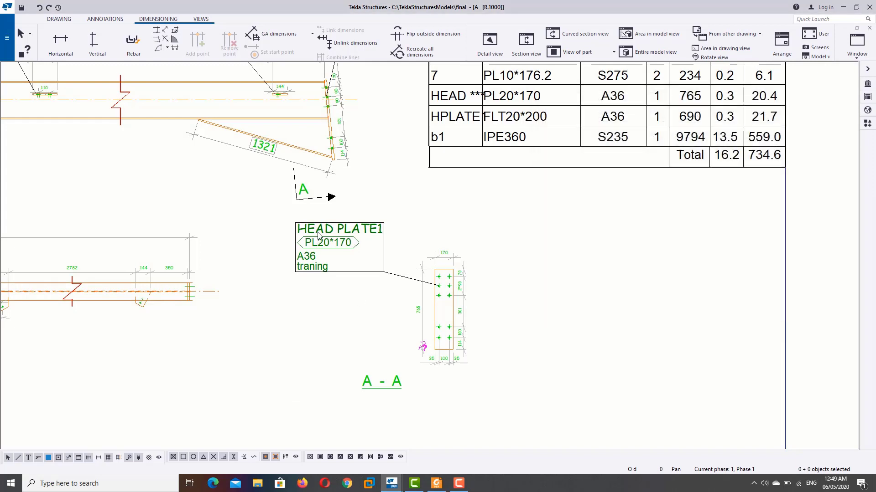
click(328, 232)
drag(330, 232, 352, 220)
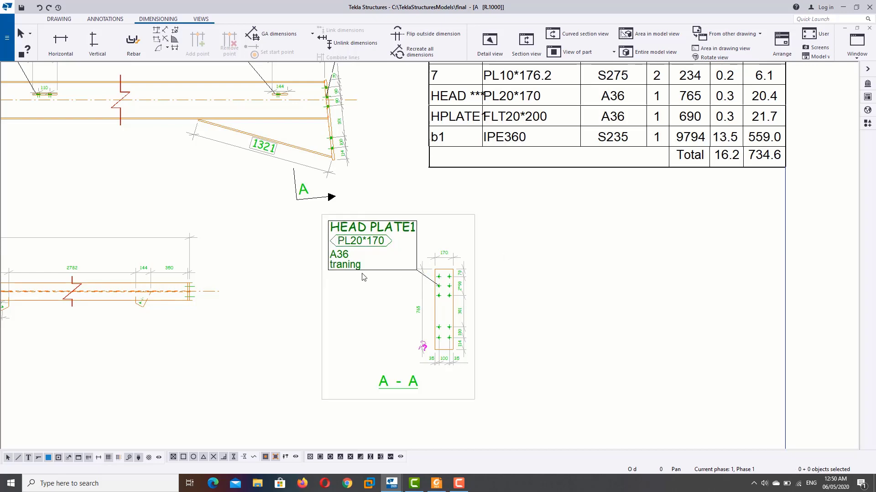
scroll(358, 282, down, 2)
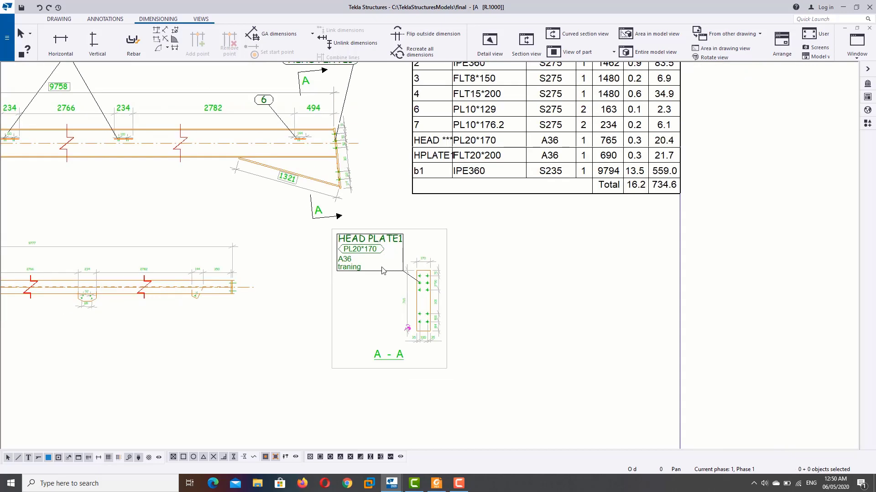
scroll(382, 269, down, 2)
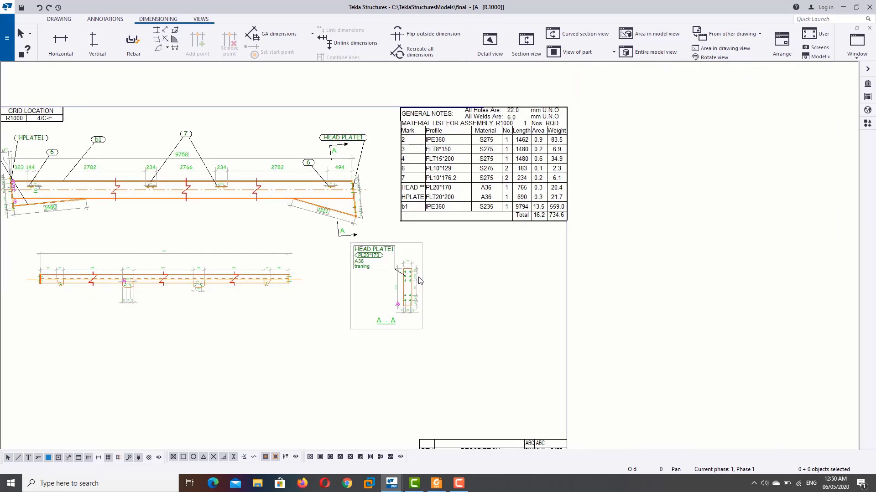
key(Home)
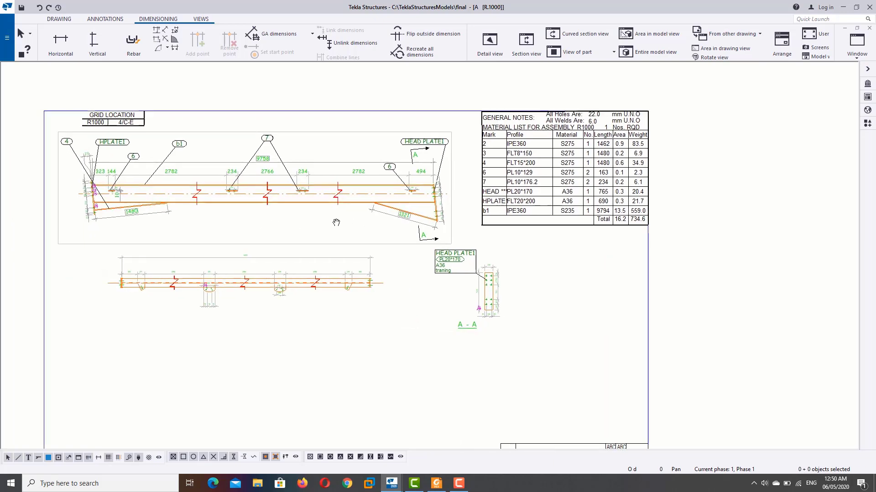
scroll(189, 194, up, 3)
scroll(215, 202, up, 2)
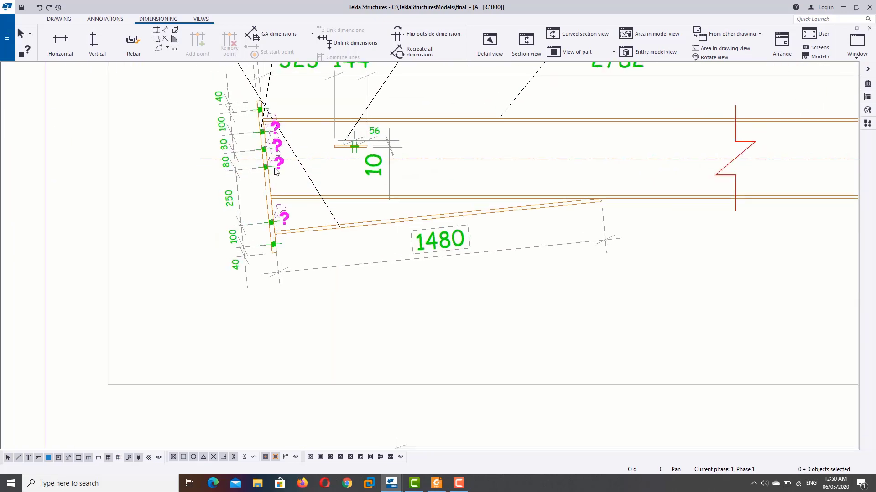
Cut section B-B from the top bolt to the plate bottom and place it below the beam
click(203, 21)
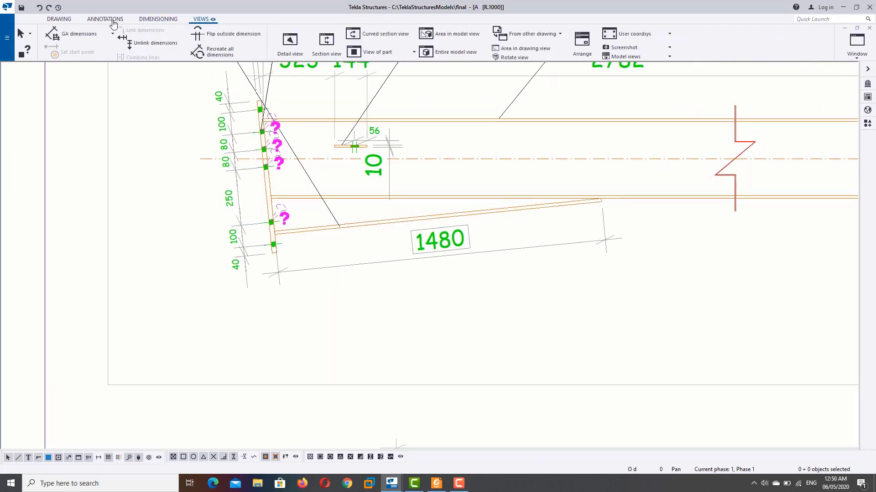
scroll(255, 115, up, 2)
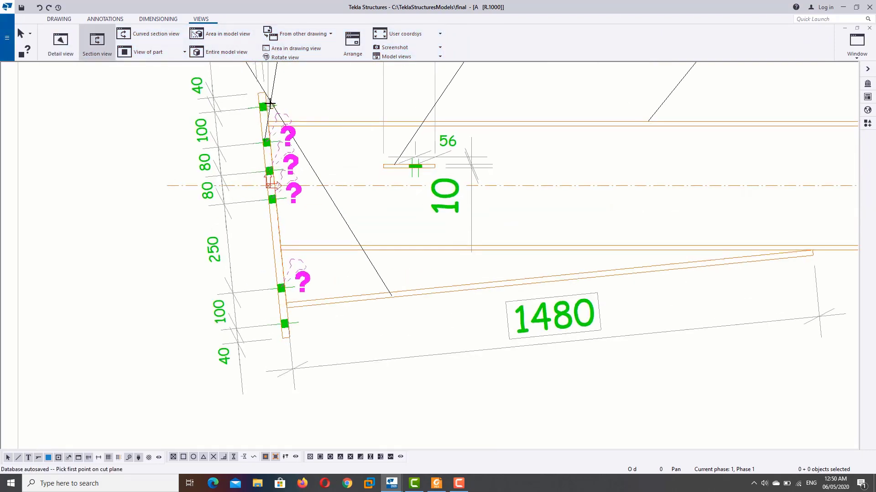
click(259, 94)
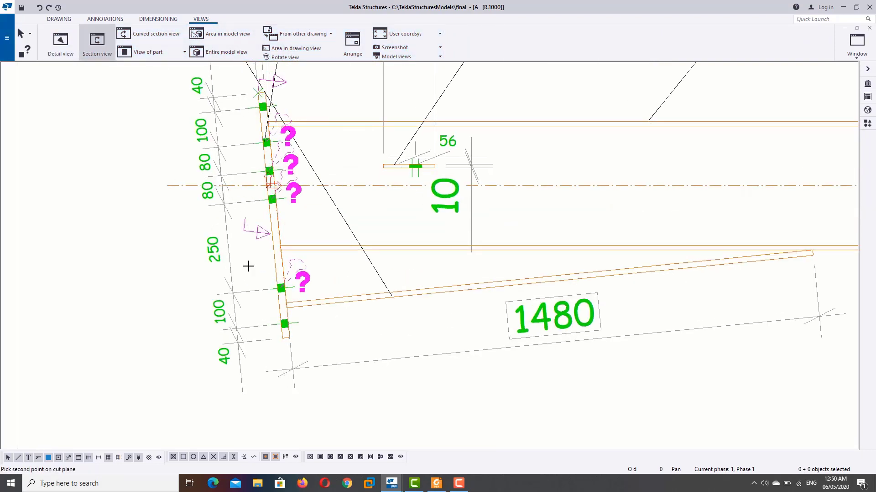
click(287, 337)
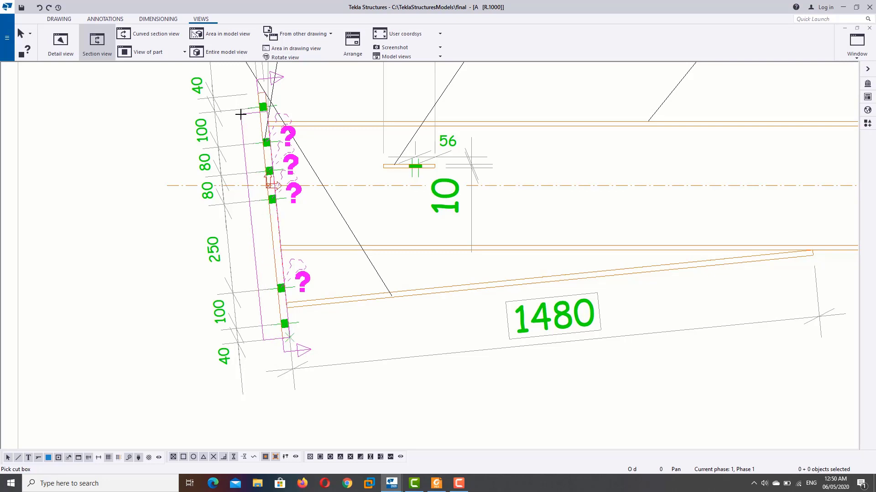
scroll(271, 346, down, 2)
middle_drag(272, 345, 275, 195)
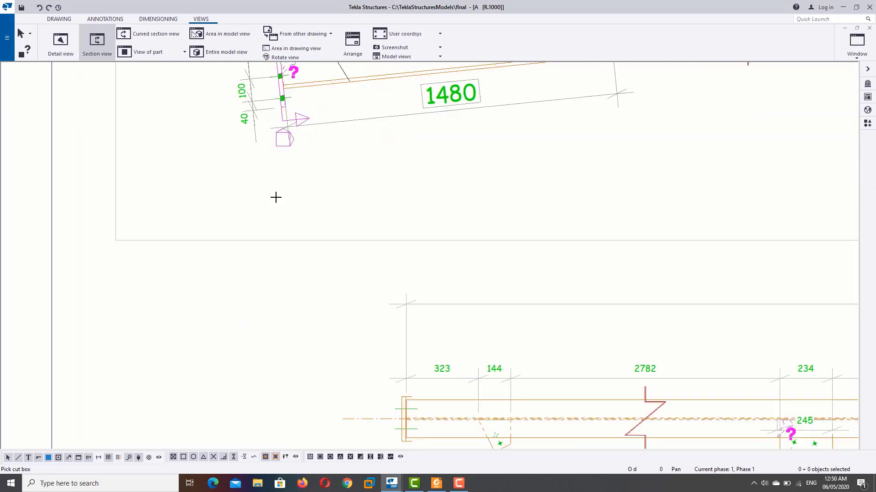
scroll(252, 338, down, 2)
scroll(307, 180, down, 2)
click(272, 290)
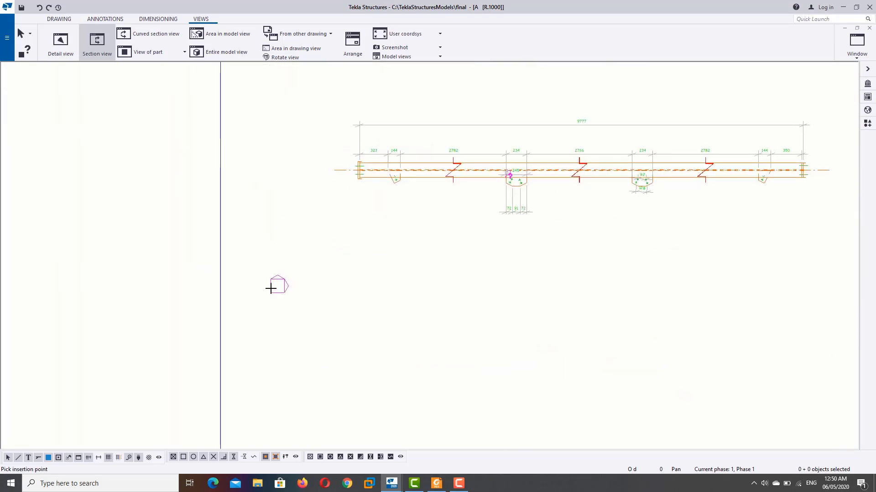
click(270, 288)
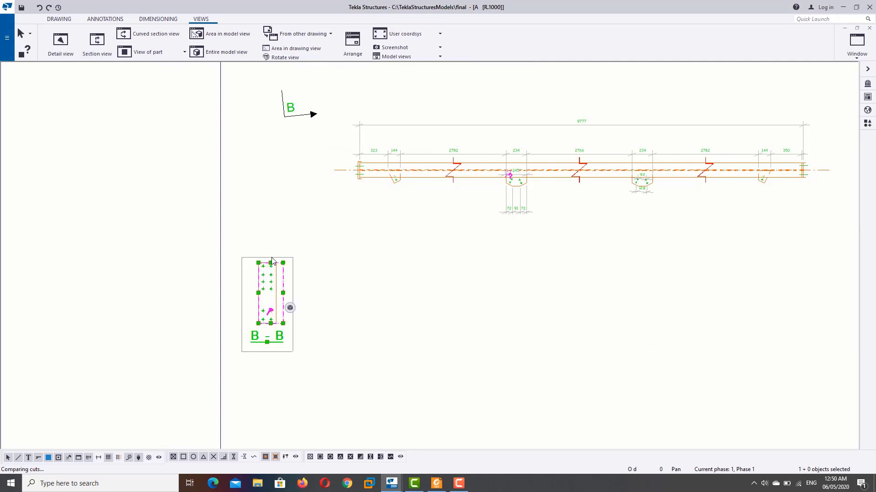
drag(272, 261, 288, 258)
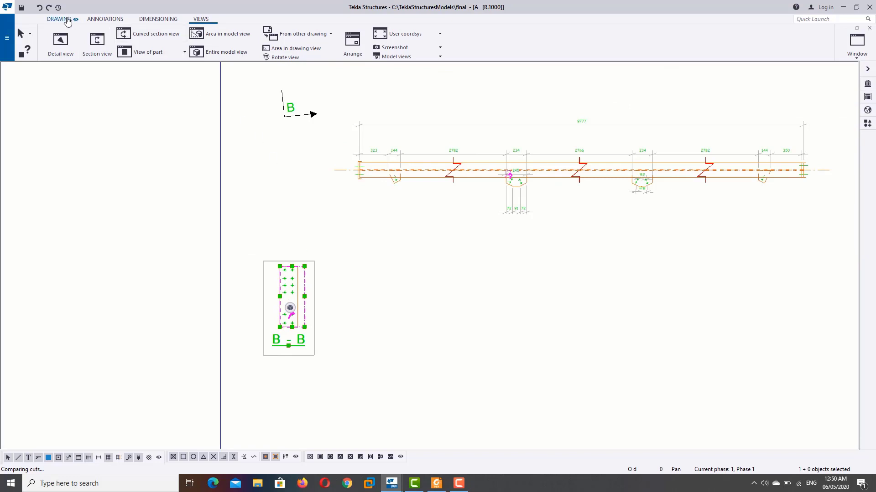
click(159, 19)
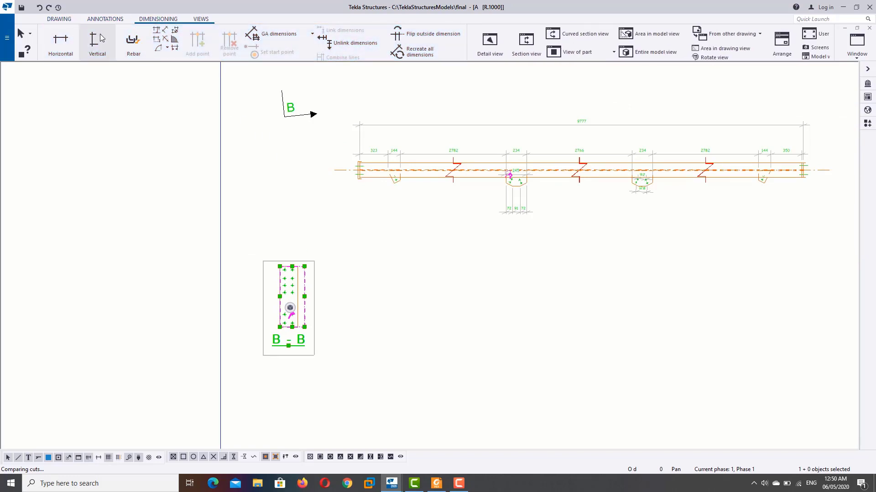
Add the 690 overall height dimension to the section B-B plate
click(97, 41)
scroll(285, 274, up, 3)
click(275, 258)
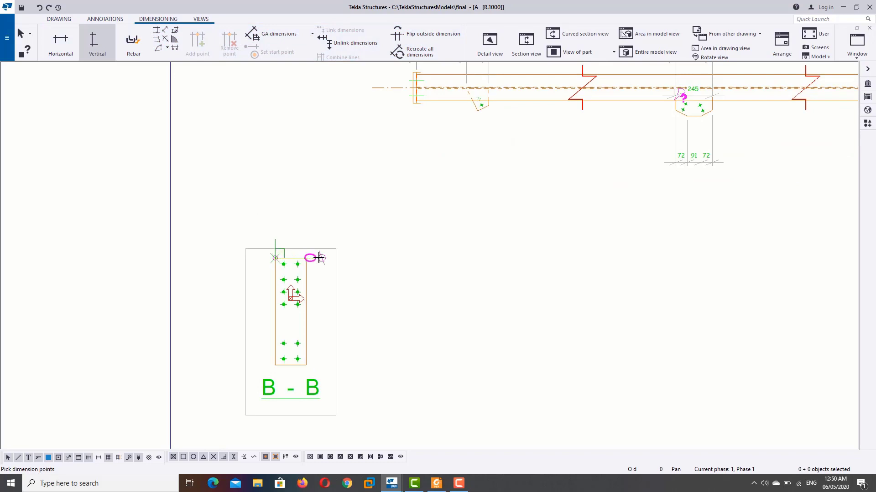
click(276, 363)
click(222, 355)
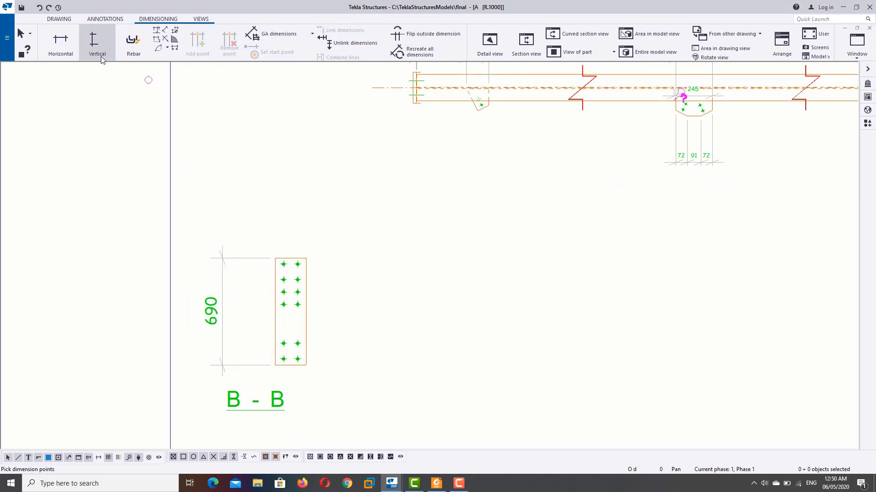
scroll(302, 274, up, 2)
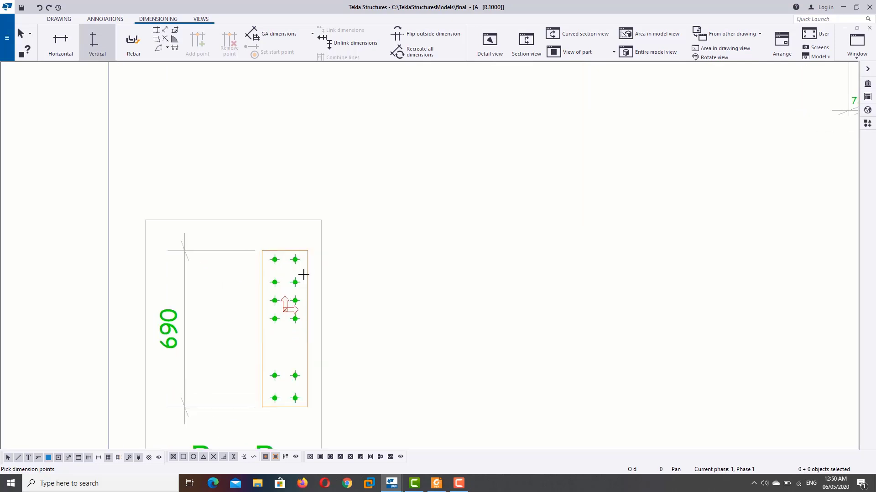
Dimension the bolt rows as a chain (40/100/2*80/250/100/40) right of the plate
click(307, 250)
click(295, 260)
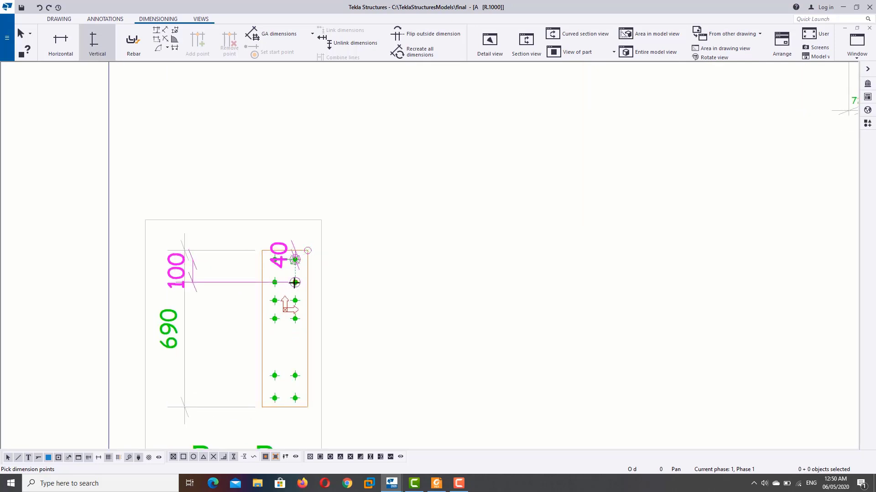
click(295, 282)
click(295, 301)
click(295, 319)
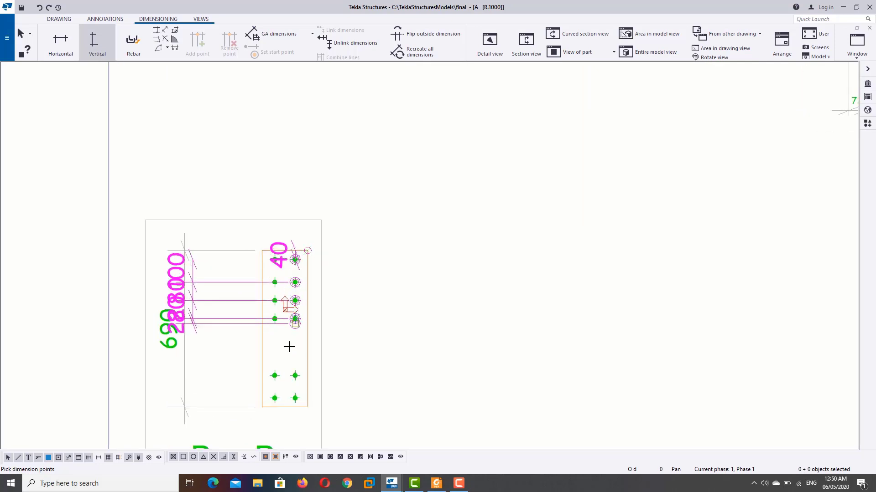
click(295, 375)
click(295, 398)
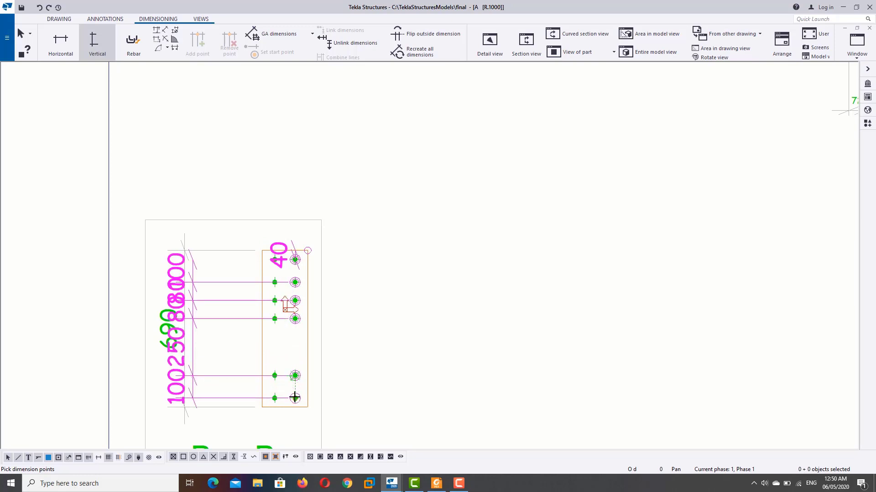
middle_click(306, 406)
click(306, 406)
click(349, 399)
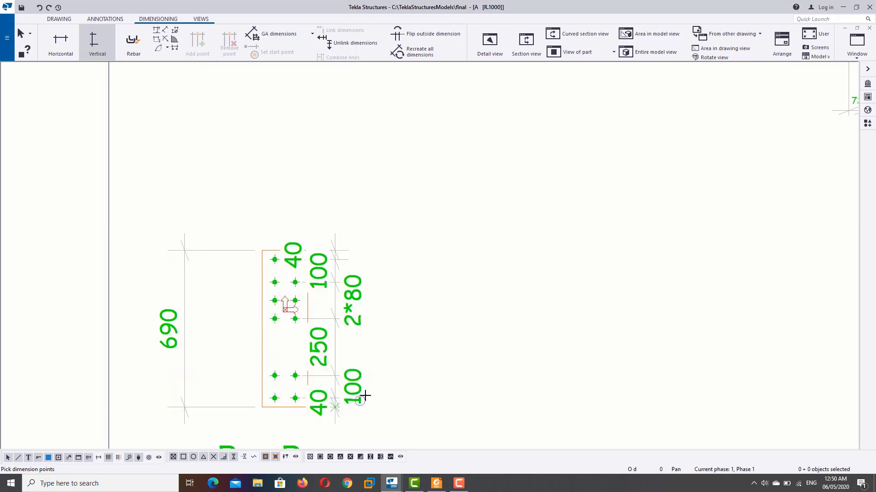
right_click(410, 209)
click(424, 214)
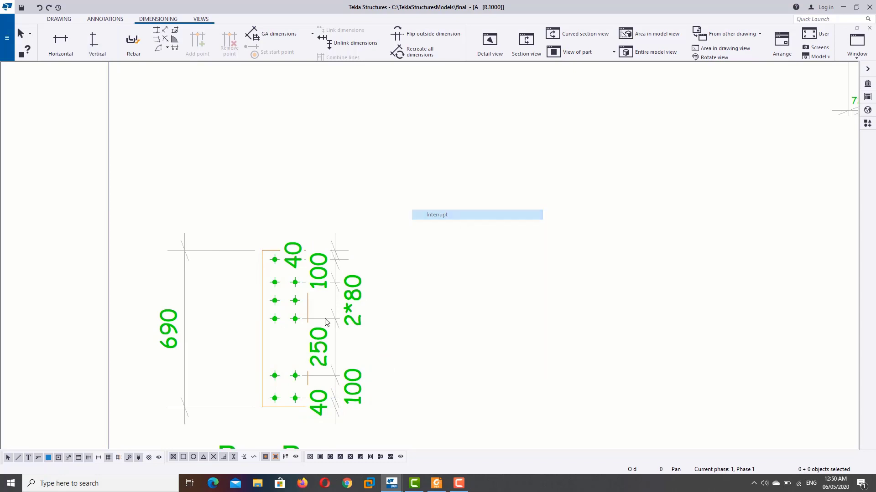
Move the bolt spacing chain further right and restyle it to 1.00 text height
click(335, 325)
drag(335, 325, 375, 268)
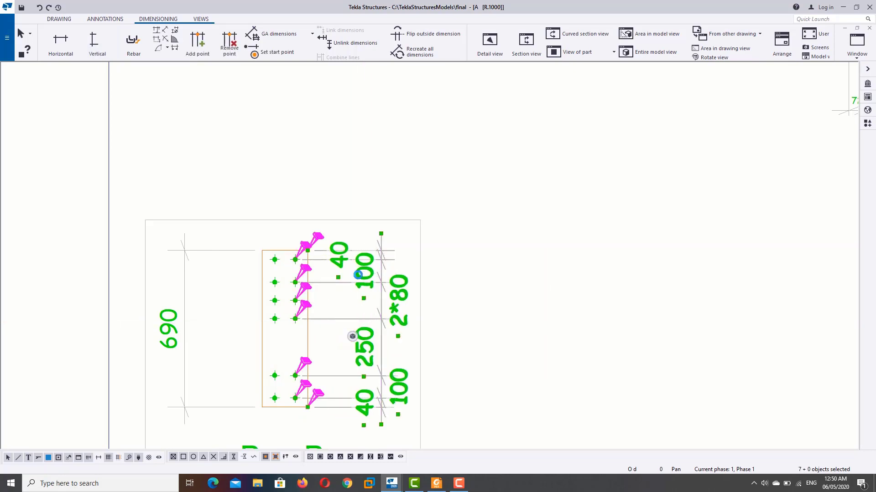
double_click(358, 274)
click(564, 172)
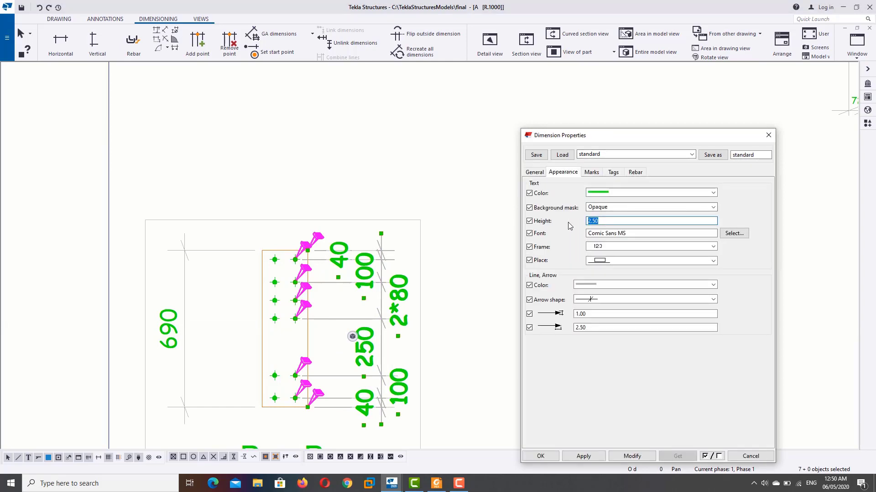
click(632, 456)
click(384, 301)
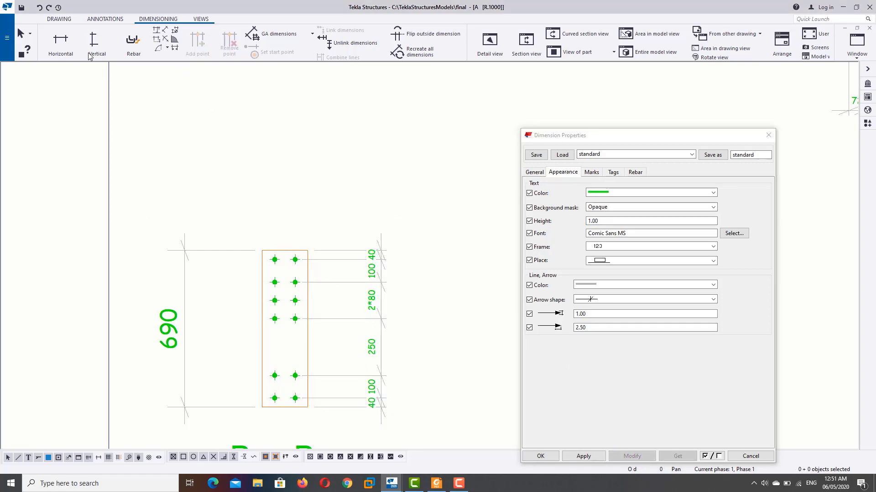
Add the 200 plate width dimension above the plate
click(61, 41)
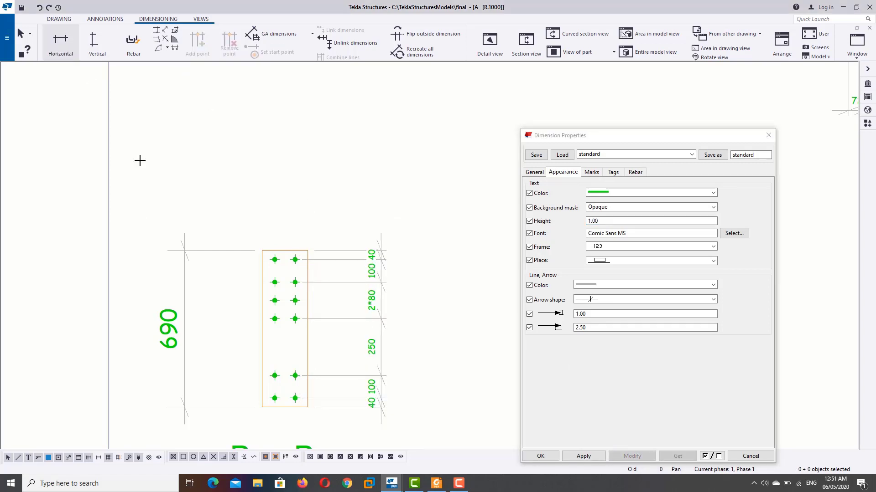
click(263, 256)
scroll(263, 256, up, 1)
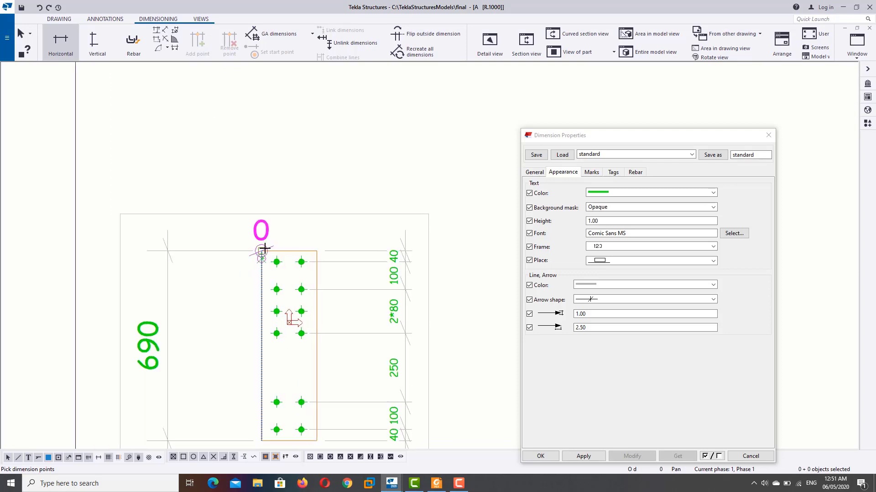
click(316, 250)
middle_click(316, 250)
click(313, 201)
scroll(205, 136, down, 2)
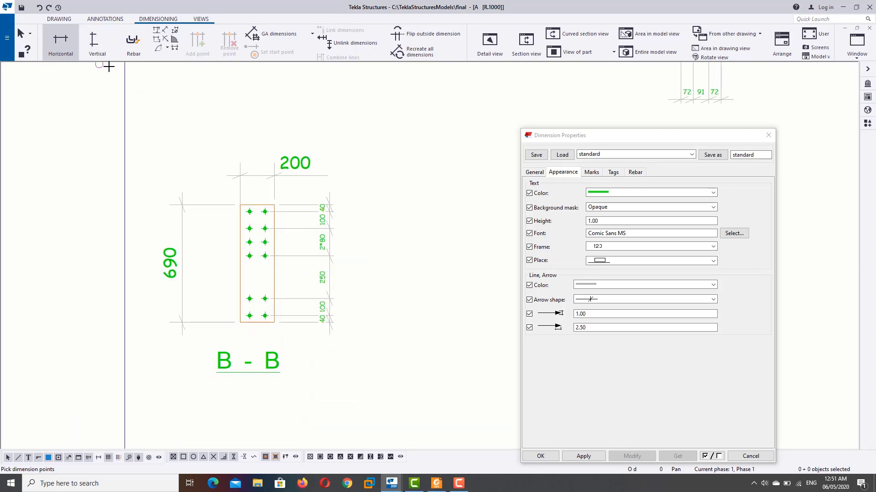
scroll(260, 339, up, 2)
Dimension the bottom bolts as 33 112 55 below the plate in small text
click(213, 310)
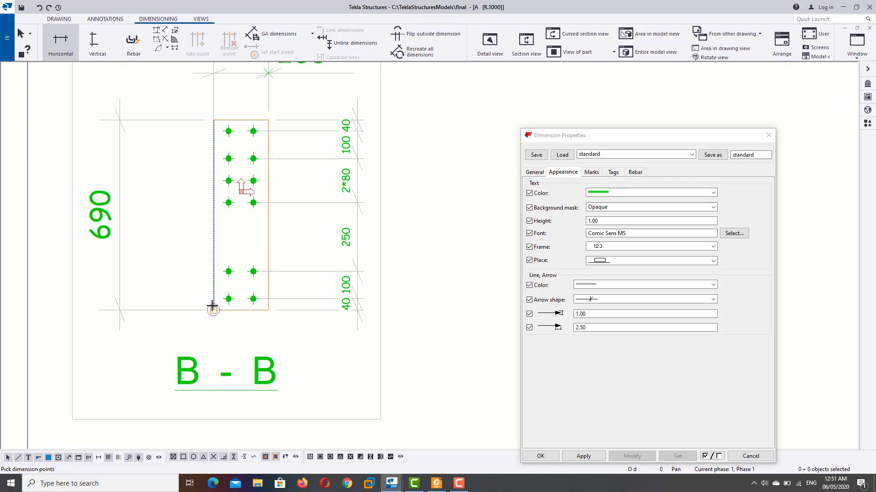
click(223, 300)
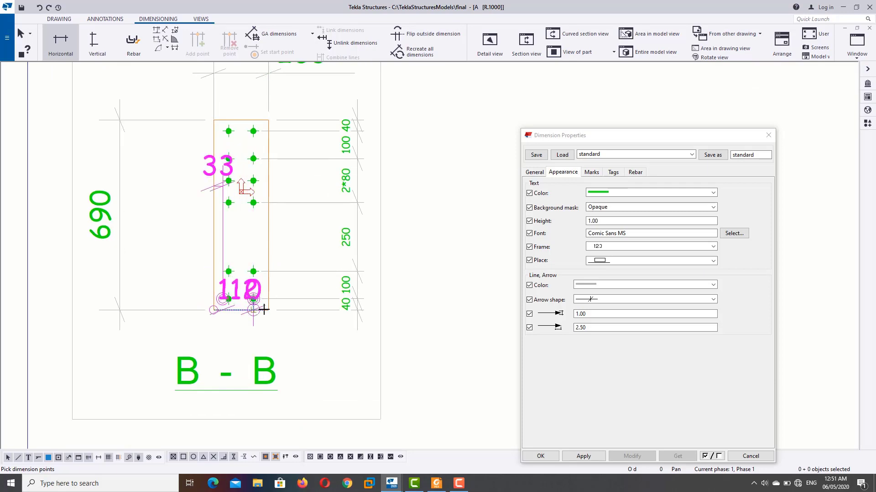
click(254, 299)
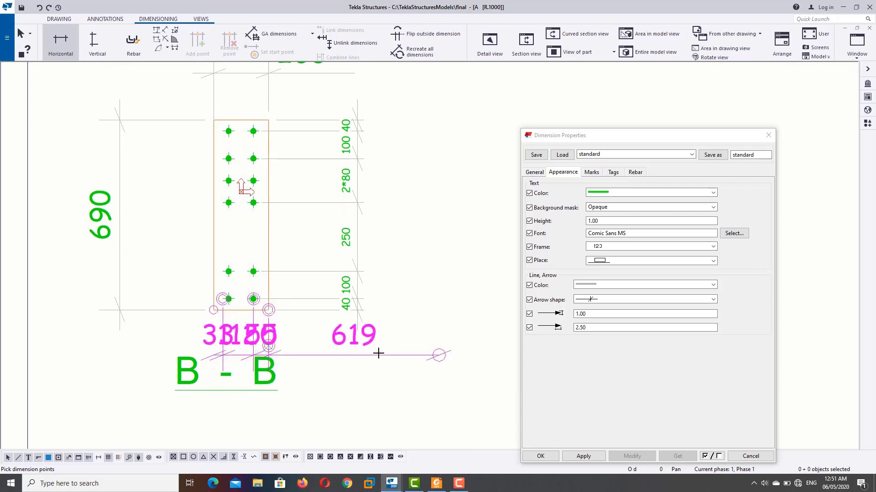
click(299, 373)
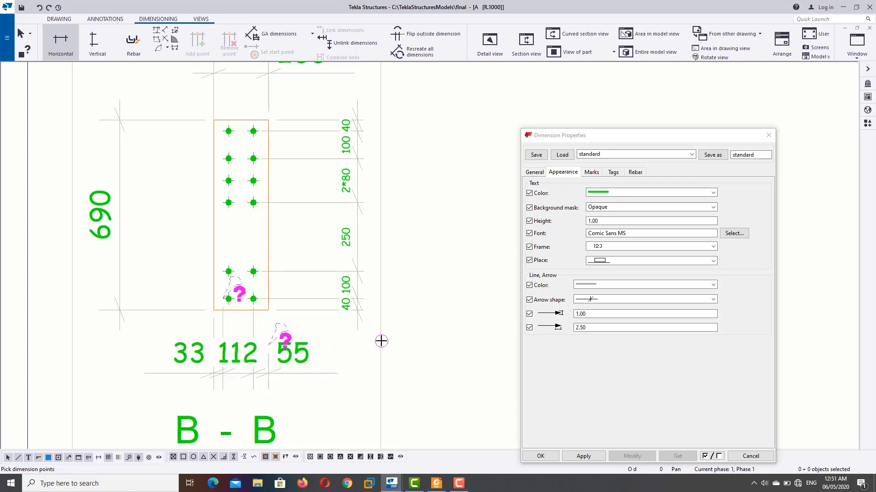
right_click(381, 341)
click(409, 182)
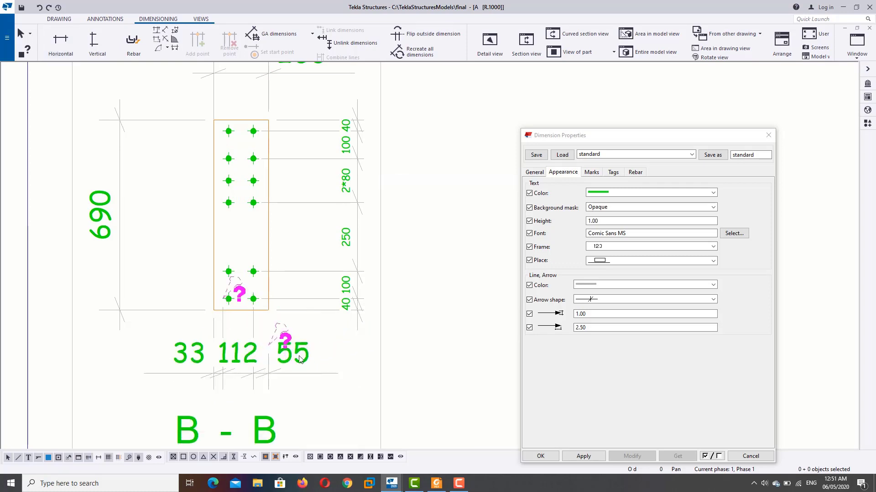
click(632, 456)
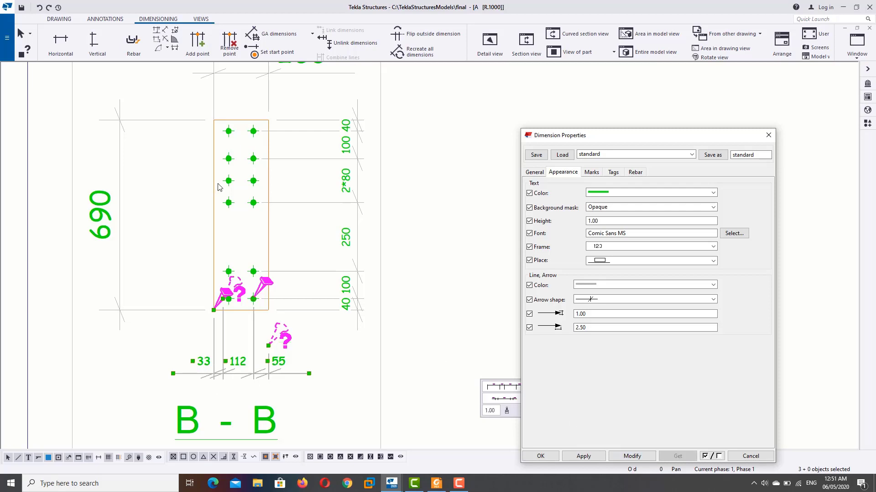
Shrink the 200 width dimension to the same small text style
scroll(263, 112, down, 1)
scroll(263, 112, down, 1)
click(294, 104)
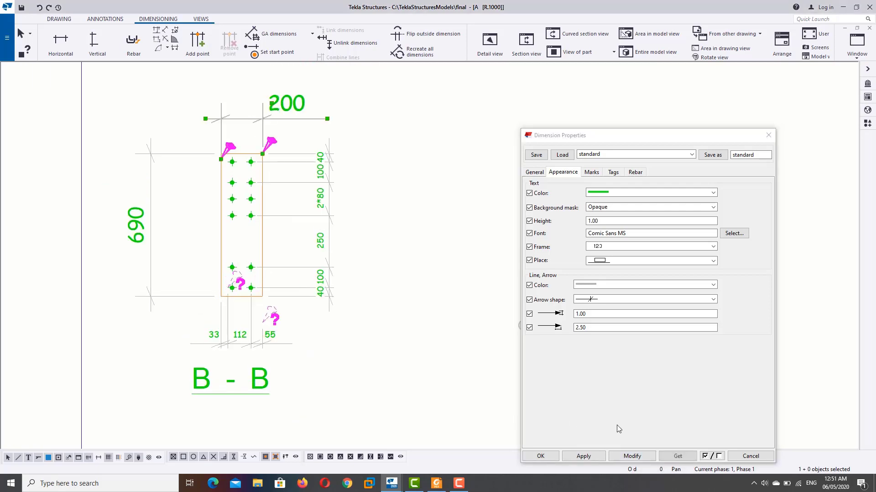
click(631, 457)
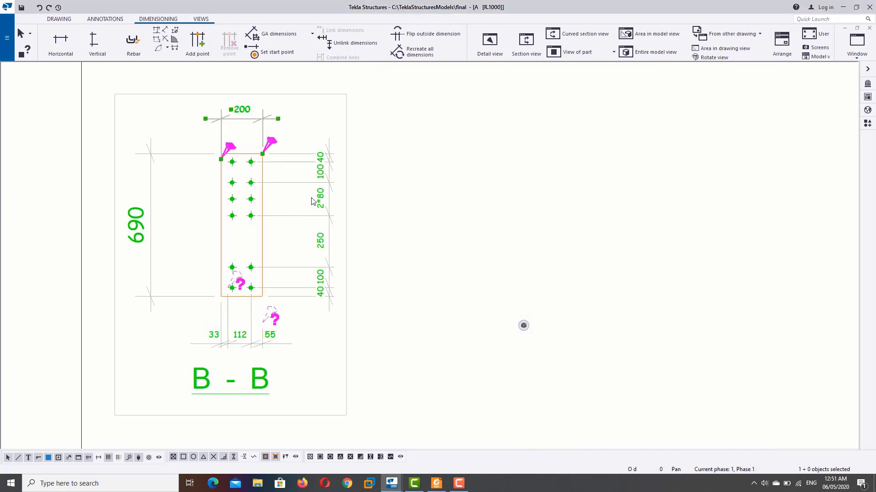
scroll(305, 208, down, 1)
scroll(306, 208, up, 1)
click(392, 173)
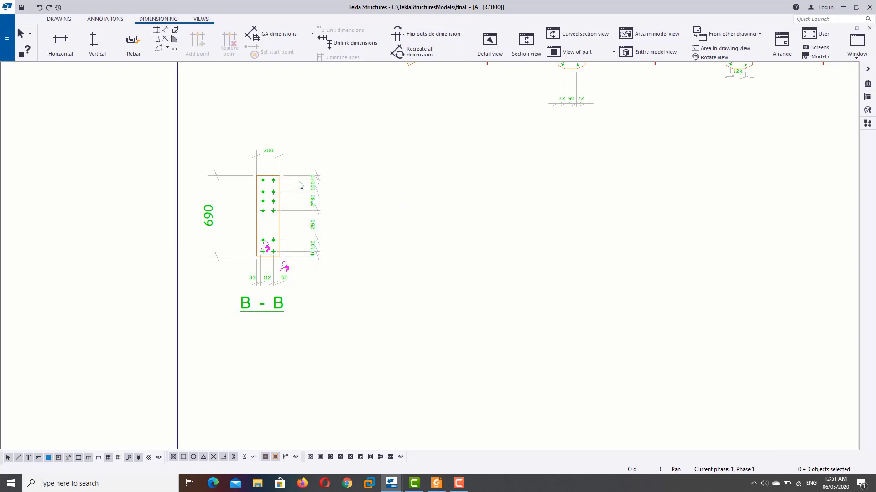
Add a part mark HPLATE1 to the section B-B plate and move it above-right
click(267, 181)
right_click(266, 178)
mouse_move(301, 230)
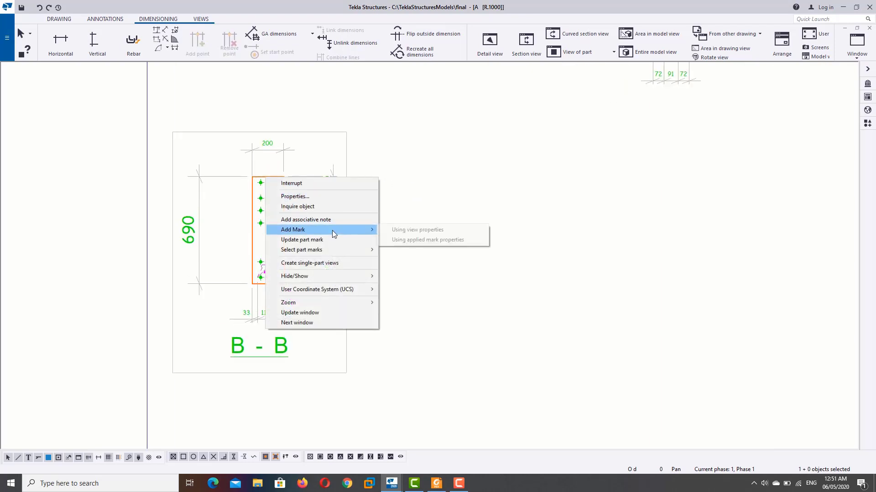
click(407, 232)
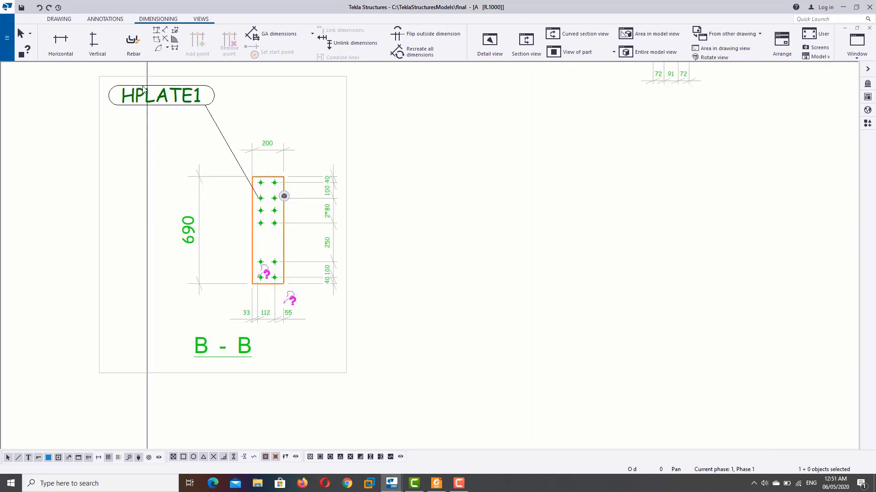
drag(159, 90, 417, 103)
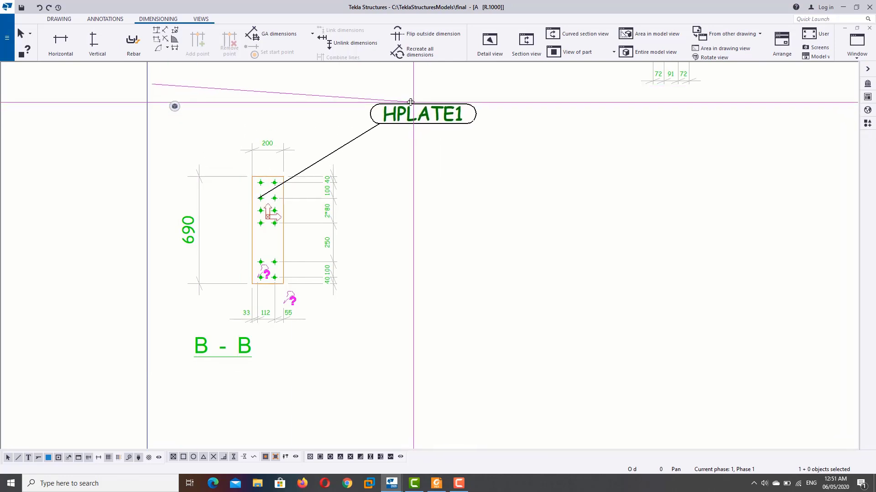
drag(416, 102, 409, 102)
double_click(411, 115)
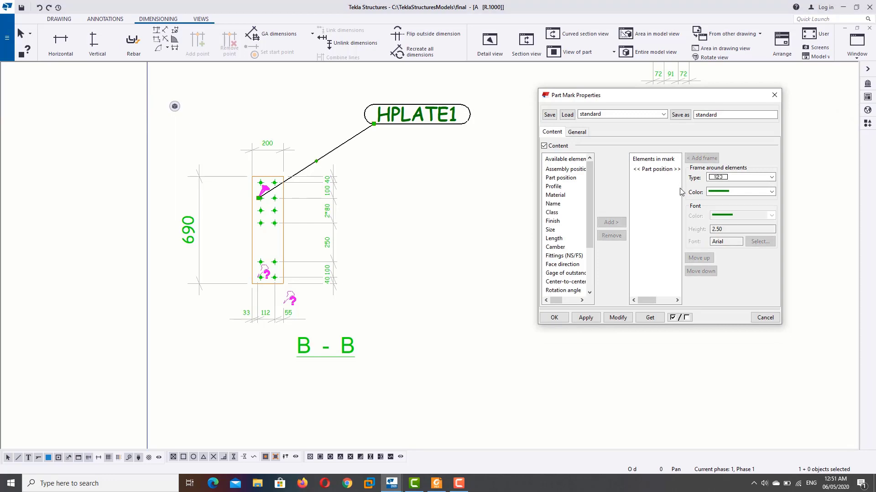
Add line breaks, Profile FLT20*200 and Material A36 to the mark content
scroll(551, 279, down, 3)
click(550, 266)
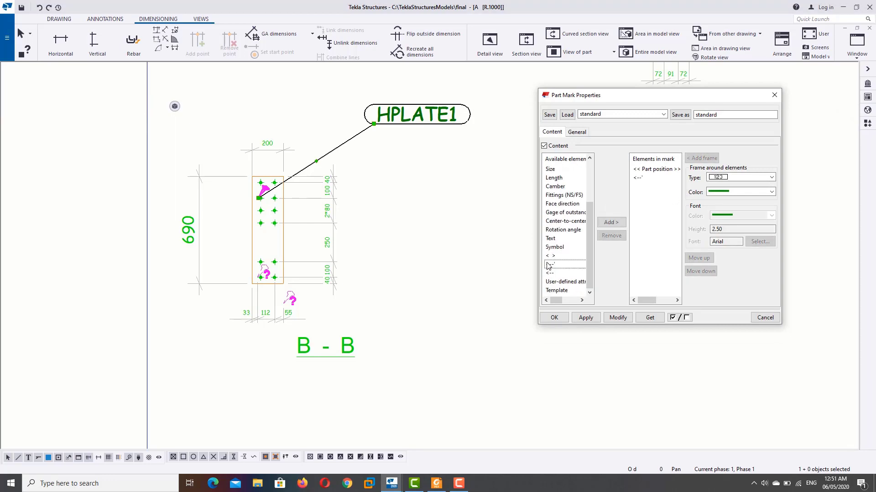
click(611, 222)
scroll(557, 185, up, 3)
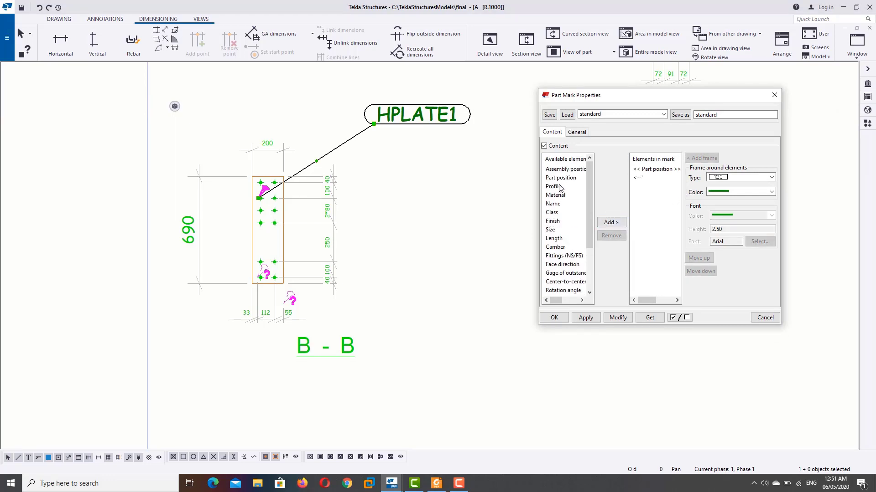
double_click(560, 187)
scroll(560, 247, down, 3)
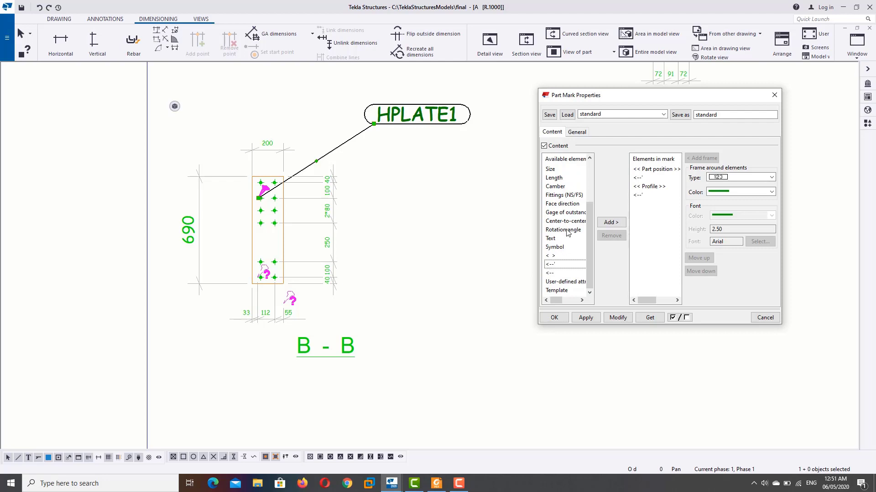
scroll(552, 214, up, 3)
double_click(555, 195)
scroll(576, 264, down, 3)
double_click(555, 266)
scroll(564, 236, up, 3)
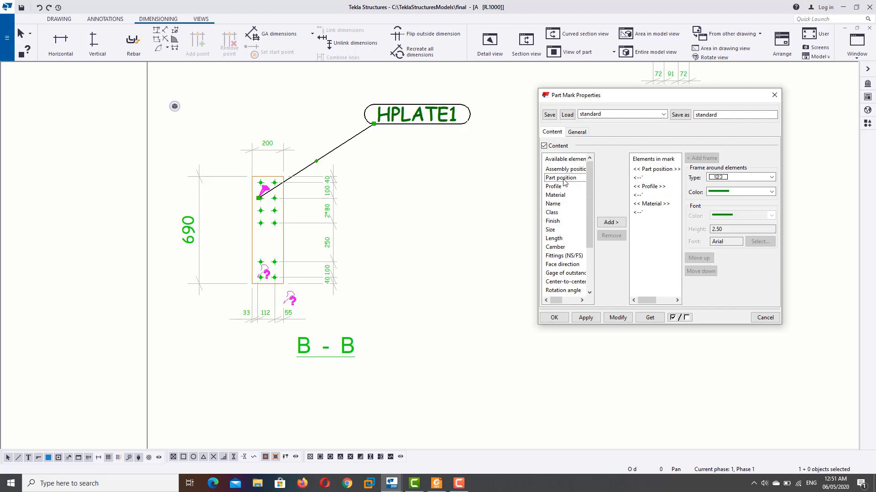
click(617, 317)
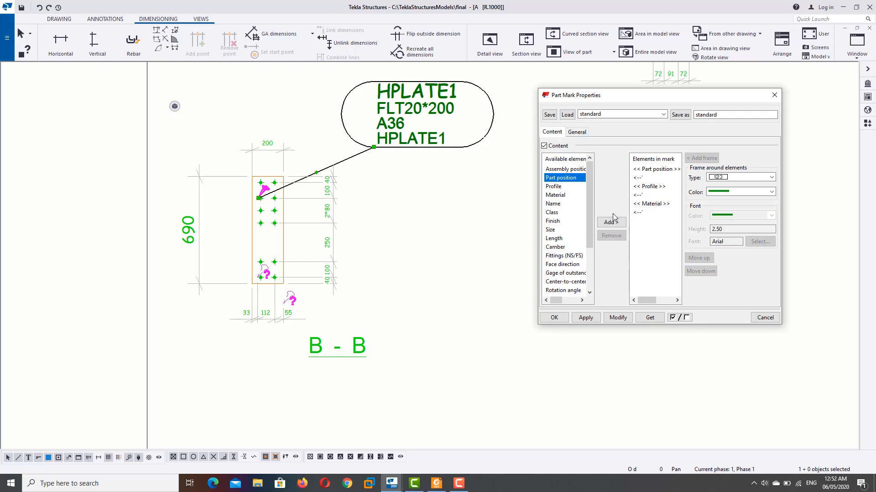
Replace the duplicate part position line with the name HEAD PLATE
click(549, 214)
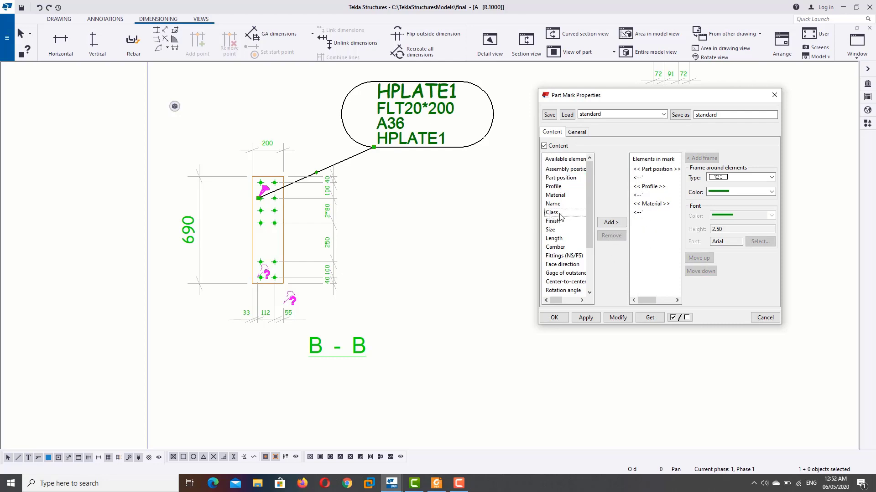
click(553, 204)
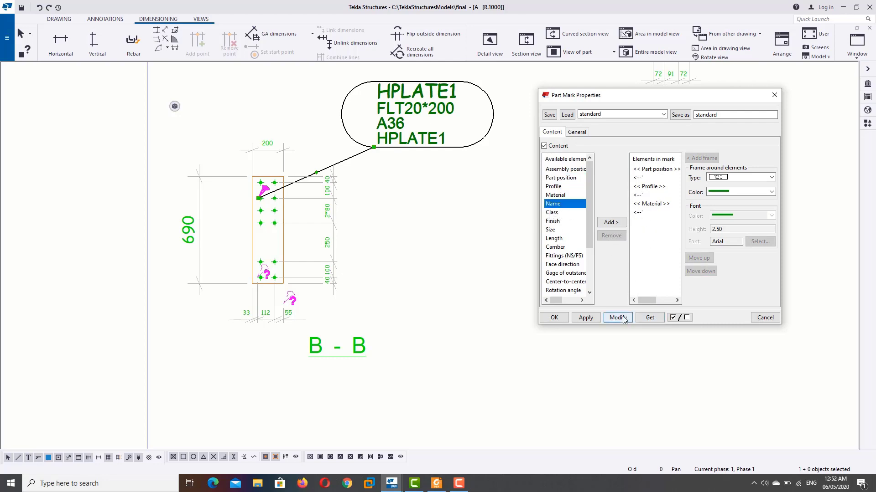
click(617, 317)
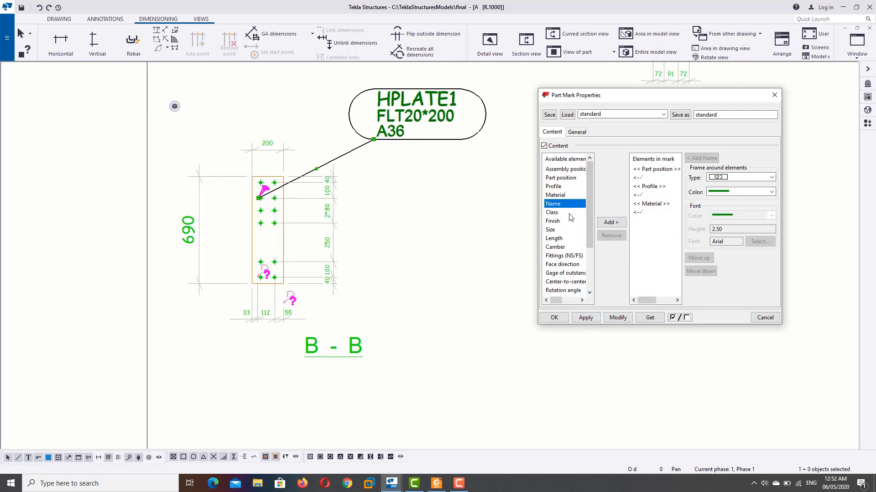
click(621, 318)
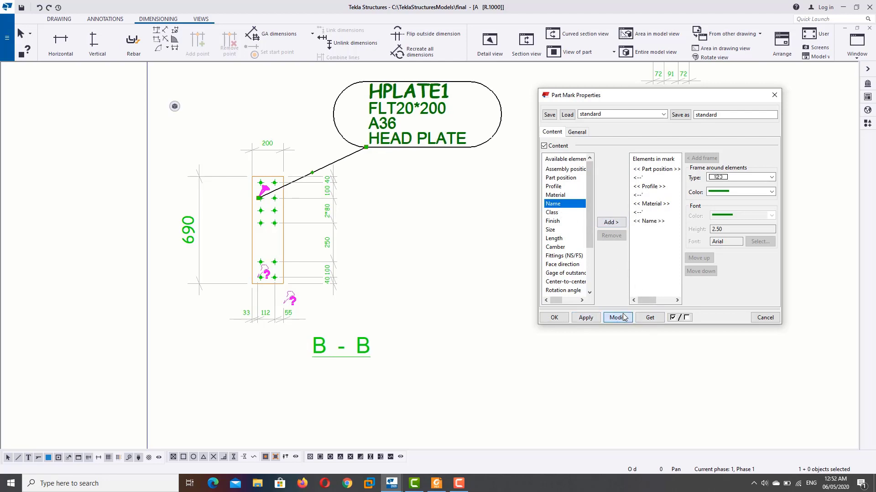
click(553, 318)
Move section view B-B lower on the R.1000 sheet
scroll(501, 285, down, 5)
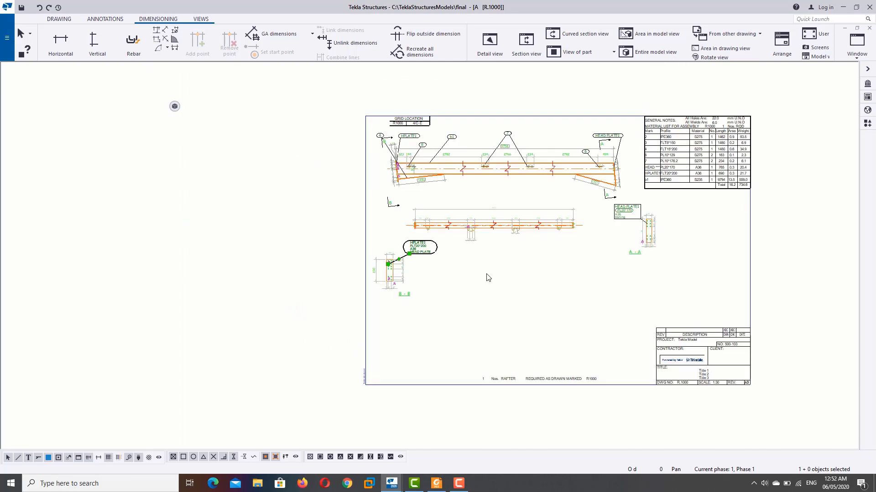
scroll(629, 289, up, 1)
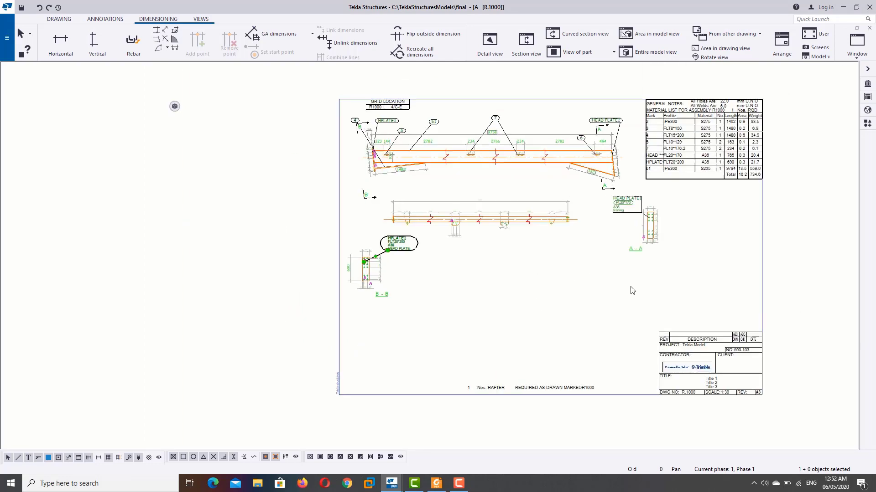
middle_drag(629, 289, 538, 290)
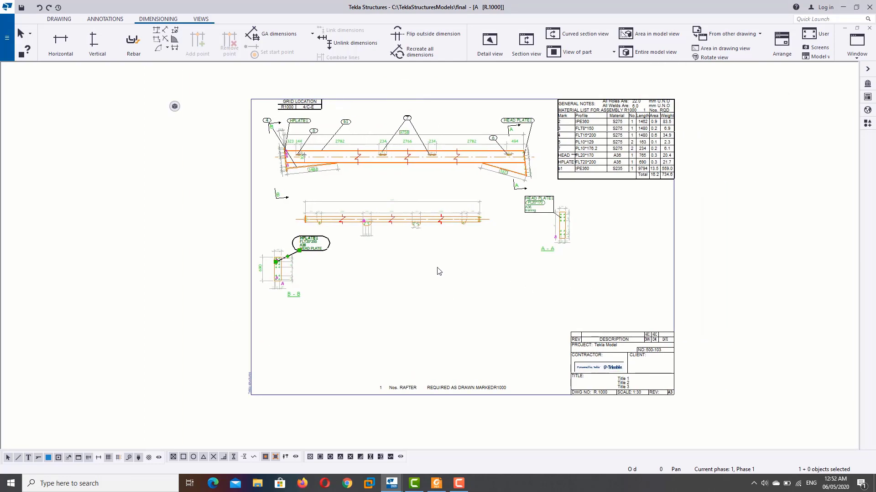
click(293, 274)
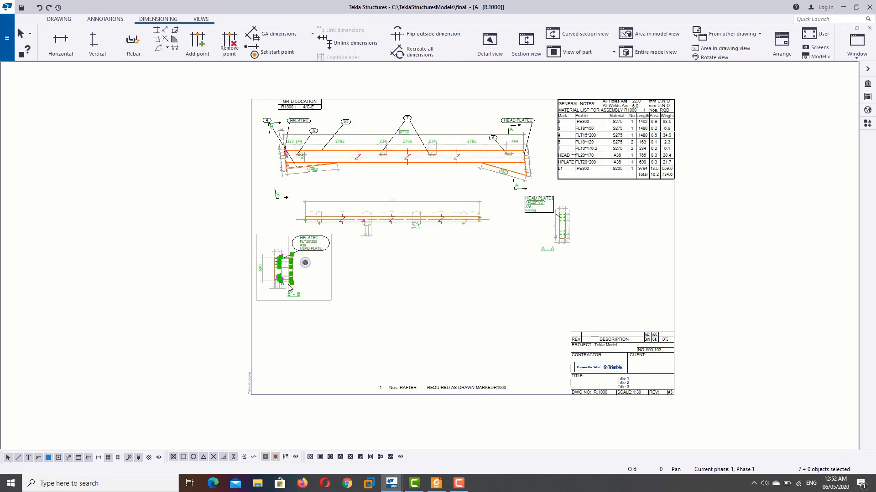
click(275, 235)
mouse_move(274, 234)
mouse_down()
mouse_move(274, 325)
mouse_move(273, 294)
mouse_up()
click(557, 201)
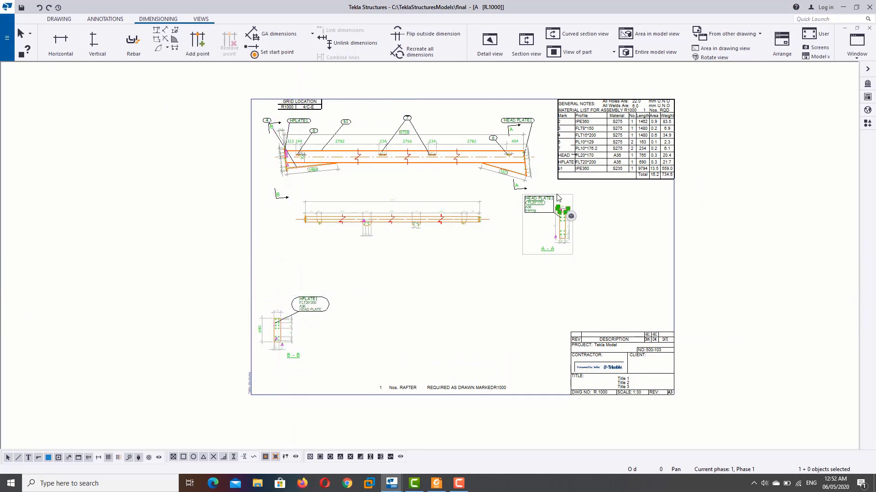
Move section view A-A down toward the bottom right of the sheet
drag(557, 197, 464, 284)
scroll(565, 202, up, 2)
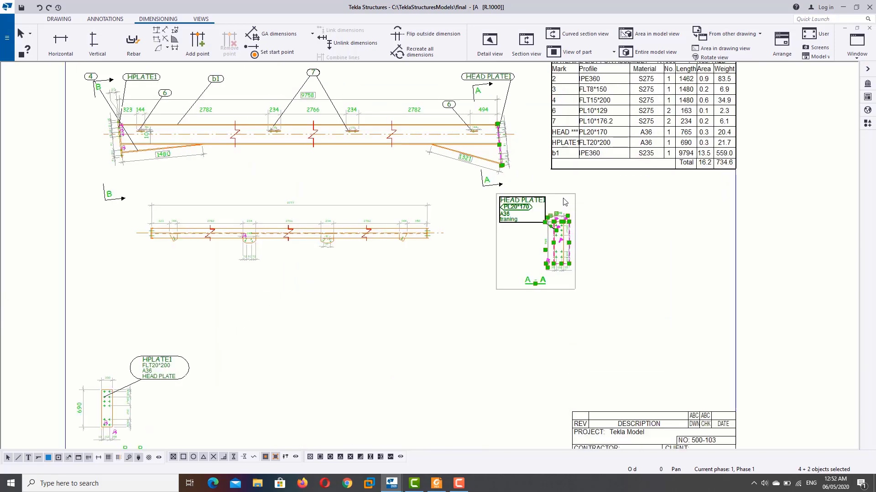
drag(553, 204, 492, 348)
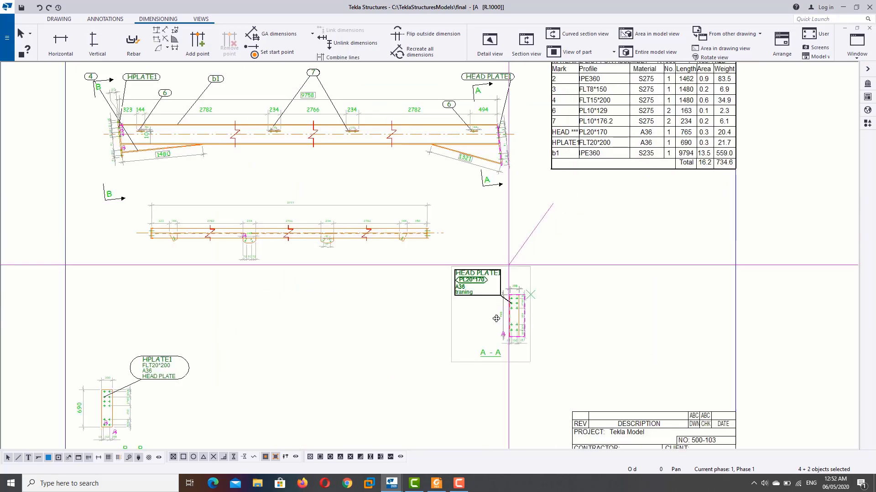
scroll(524, 319, down, 3)
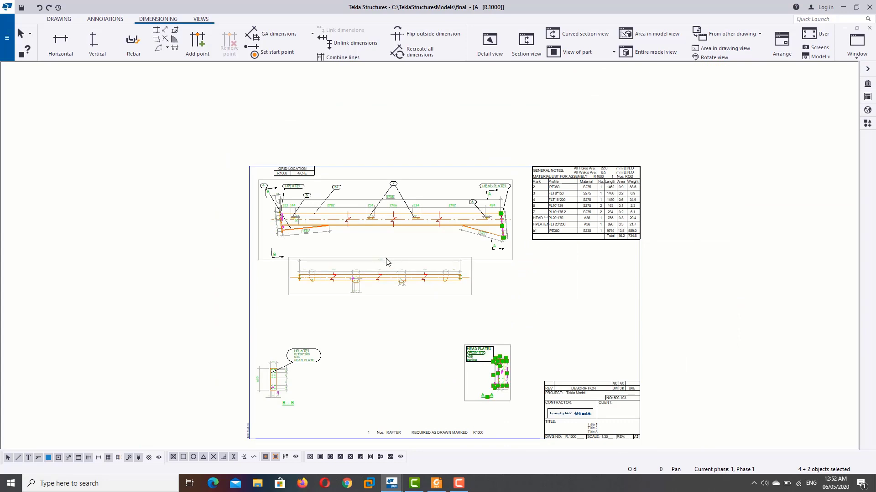
Shift the rafter's middle view slightly down and to the right
click(400, 274)
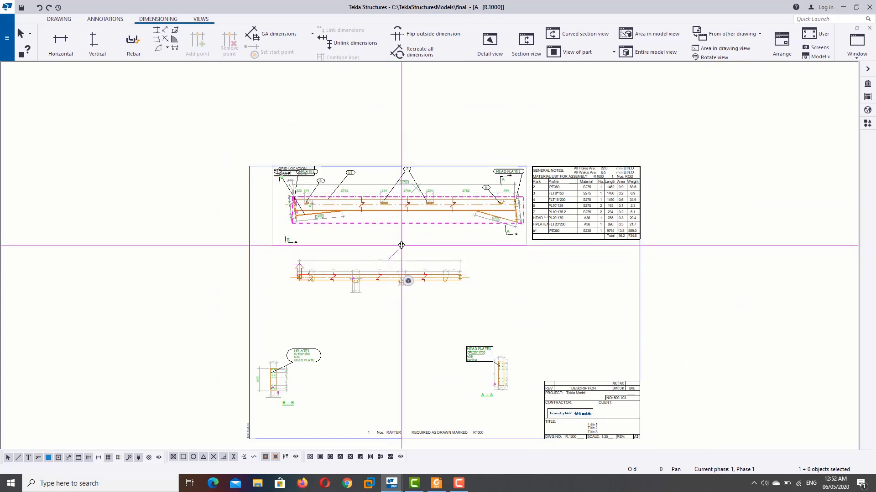
click(400, 263)
drag(400, 263, 414, 290)
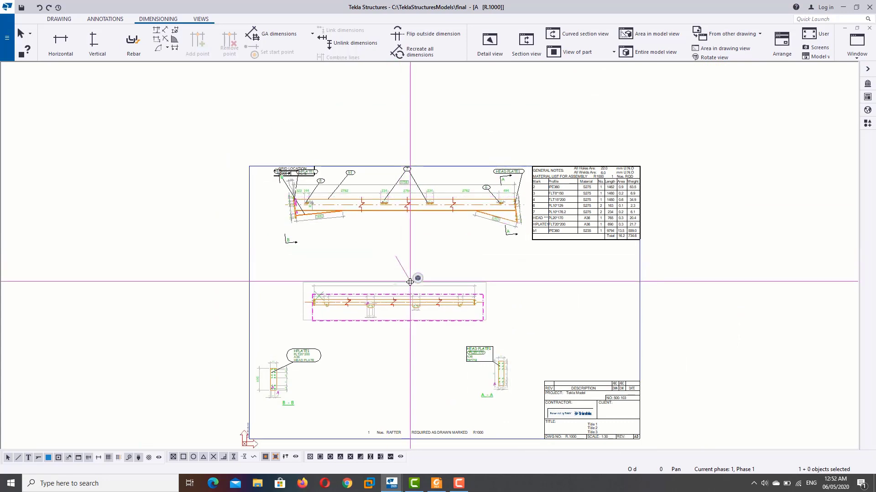
click(564, 296)
Zoom around the sheet and check the top view and overall layout
scroll(593, 441, up, 1)
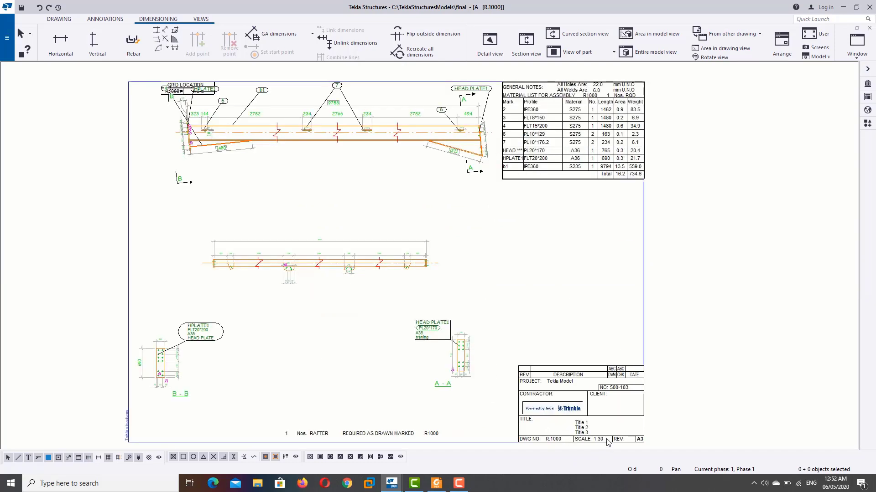
scroll(594, 445, up, 1)
scroll(616, 401, down, 3)
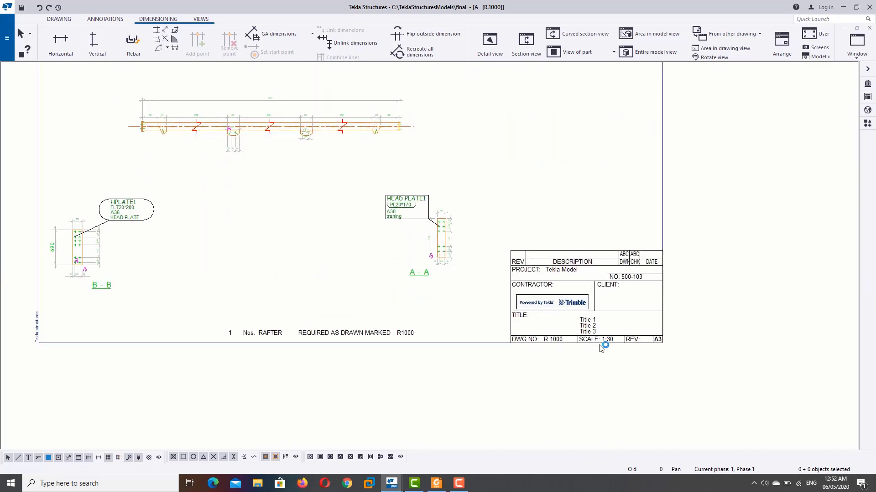
scroll(604, 346, down, 1)
scroll(550, 235, down, 1)
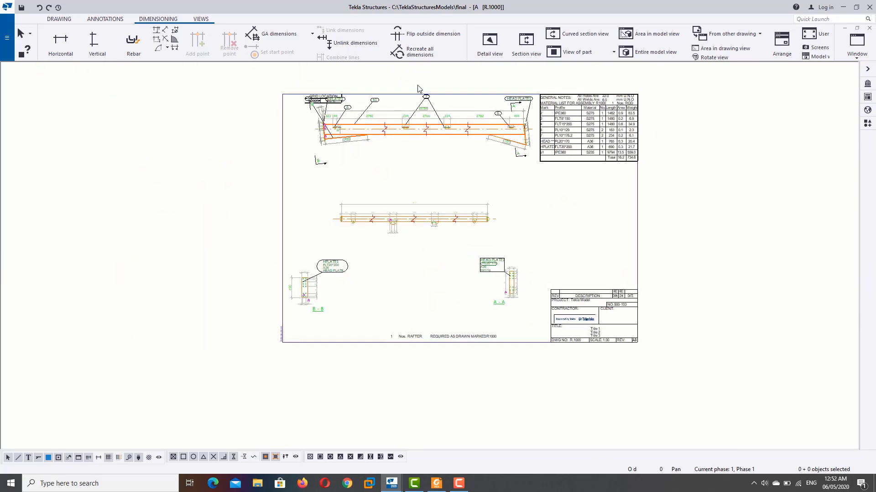
click(455, 108)
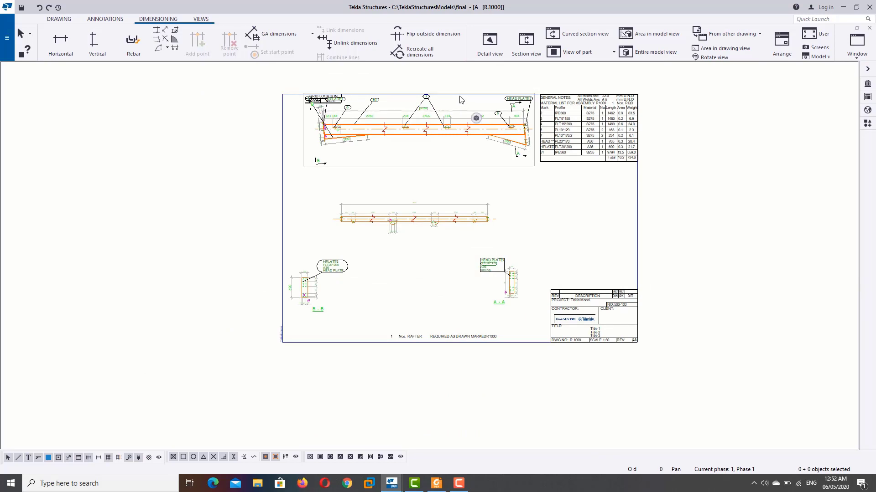
click(460, 95)
key(Escape)
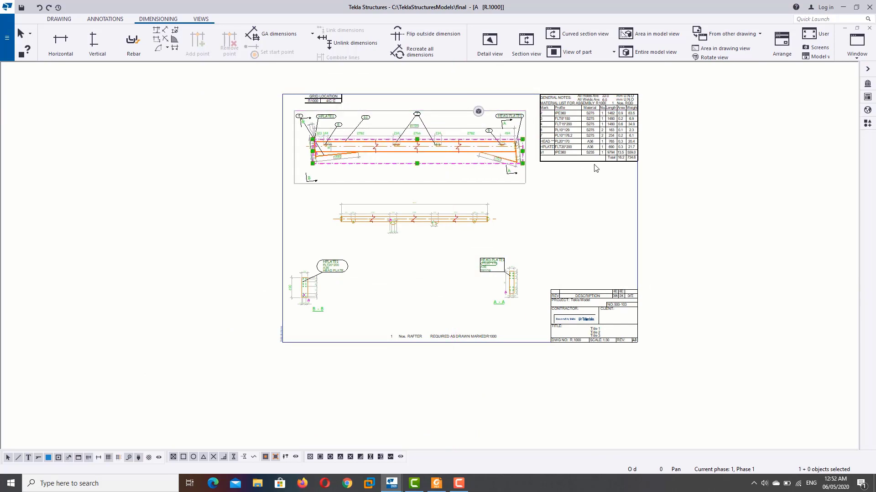
scroll(598, 180, down, 1)
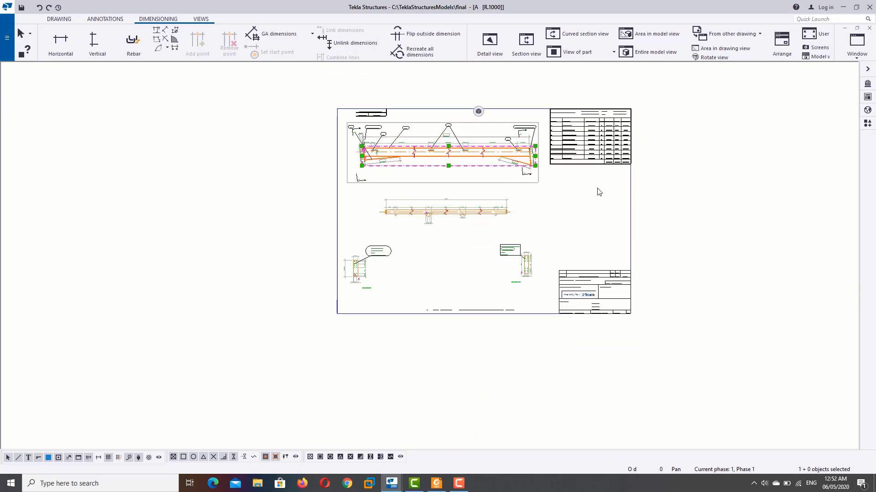
Close R.1000, open Document manager beside the model, and select R.1000 as clone source
click(869, 27)
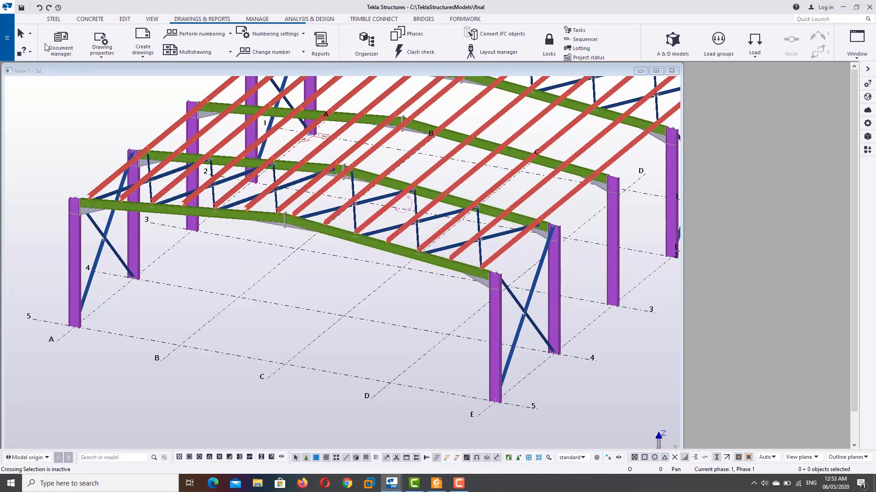
click(61, 41)
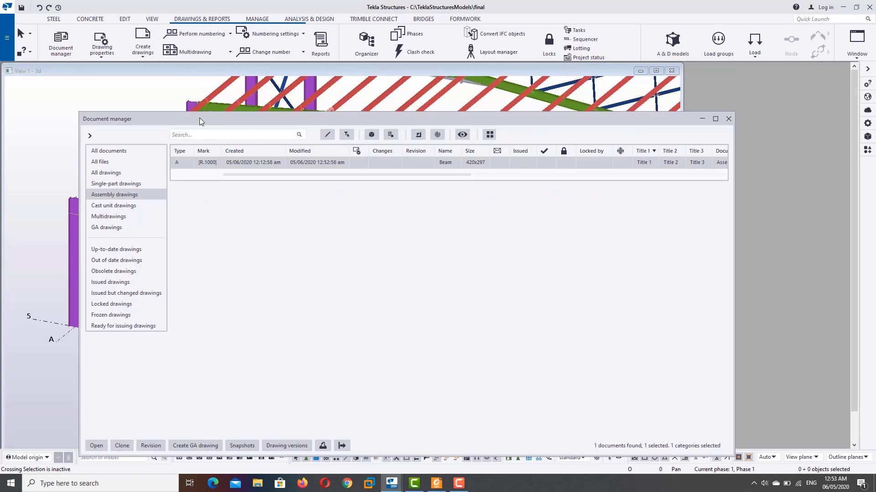
drag(199, 117, 600, 123)
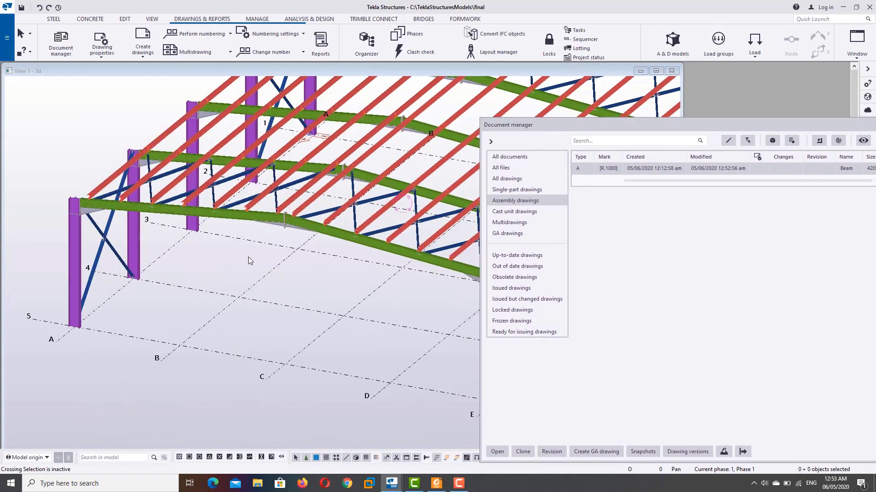
ctrl+middle_drag(249, 260, 157, 215)
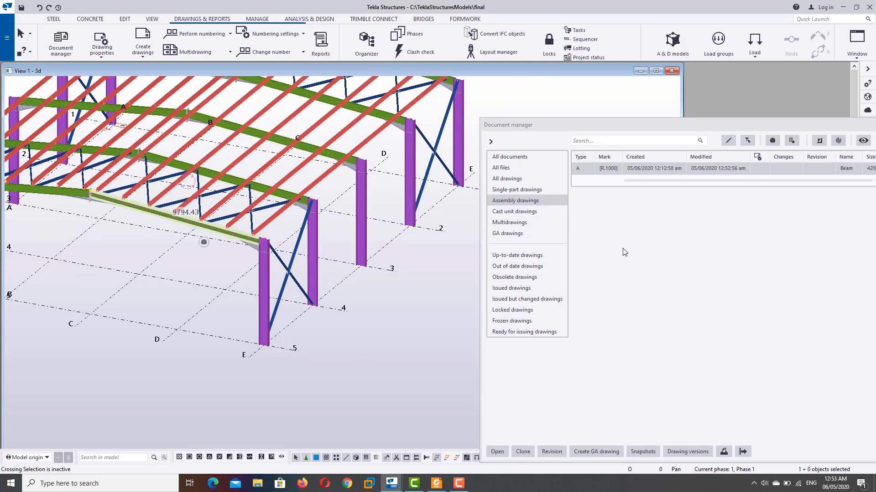
click(639, 170)
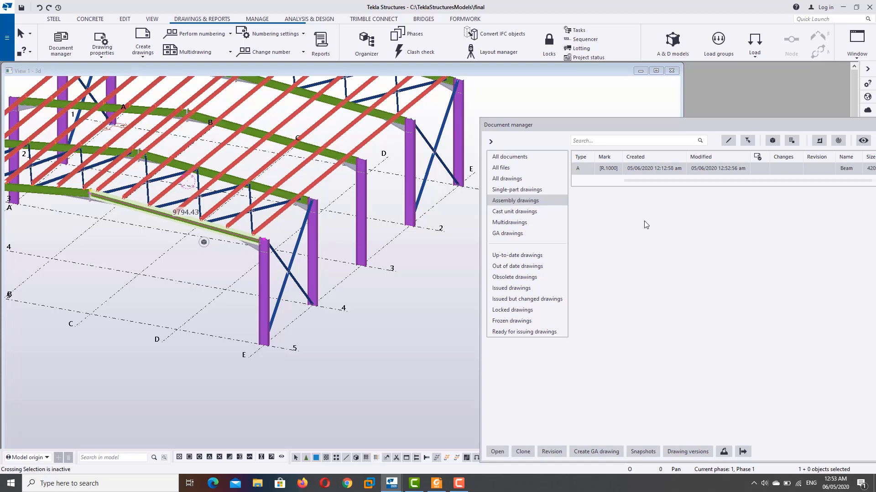
Clone R.1000 onto the selected model part using Clone selected
click(523, 453)
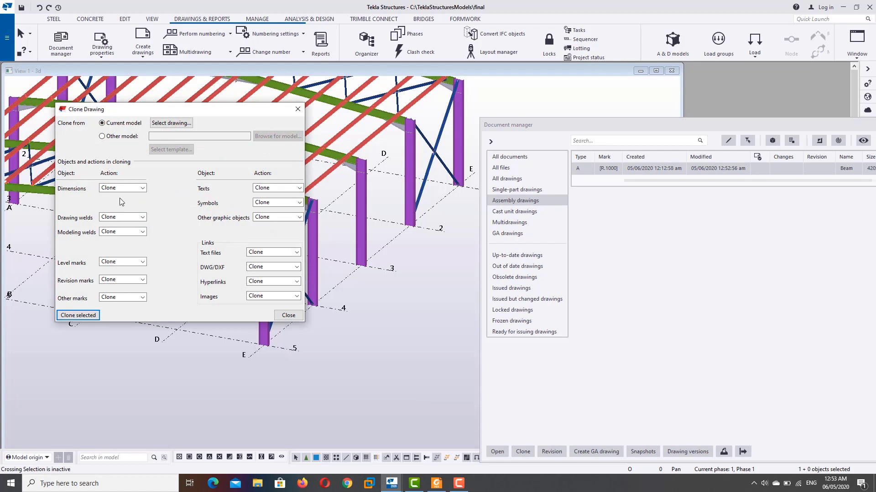
click(69, 316)
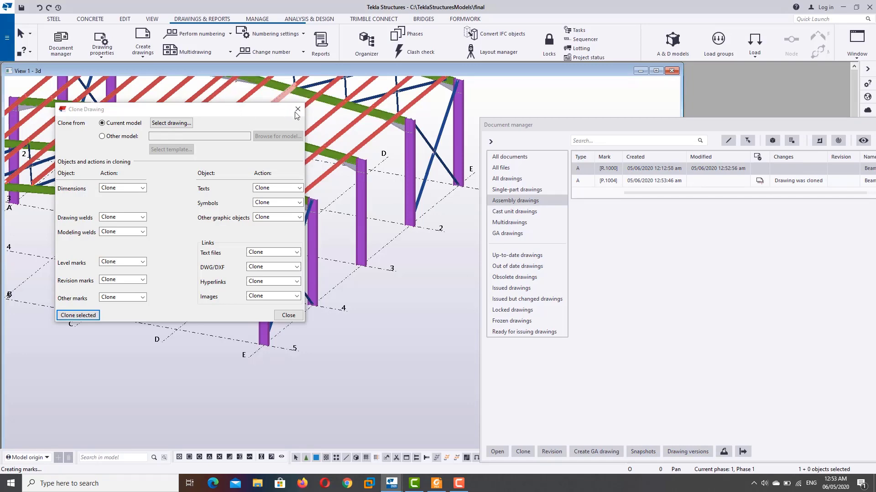
click(297, 109)
drag(718, 131, 568, 122)
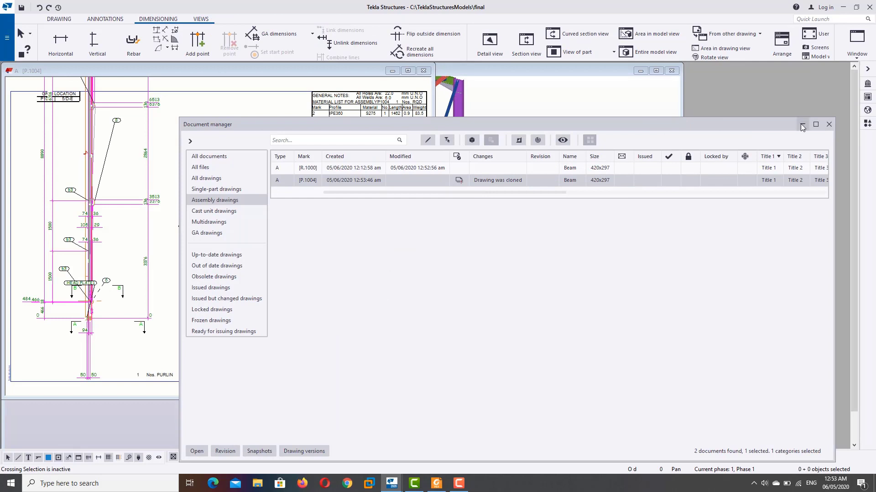
Open the cloned P.1004 drawing, look it over, and close without saving
click(800, 124)
scroll(193, 224, down, 2)
scroll(192, 223, down, 2)
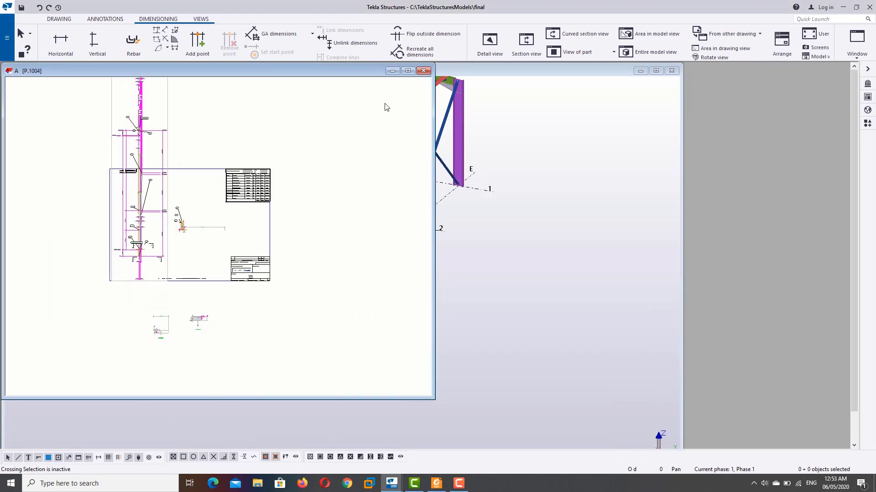
click(423, 70)
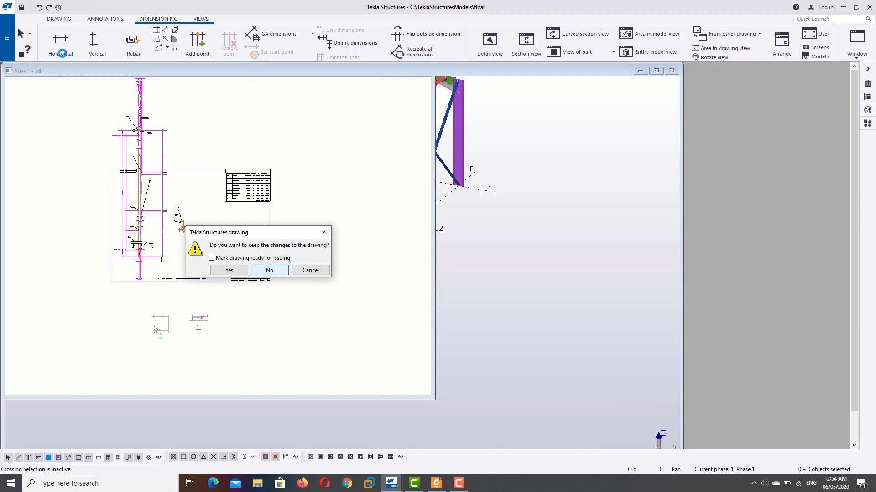
key(Return)
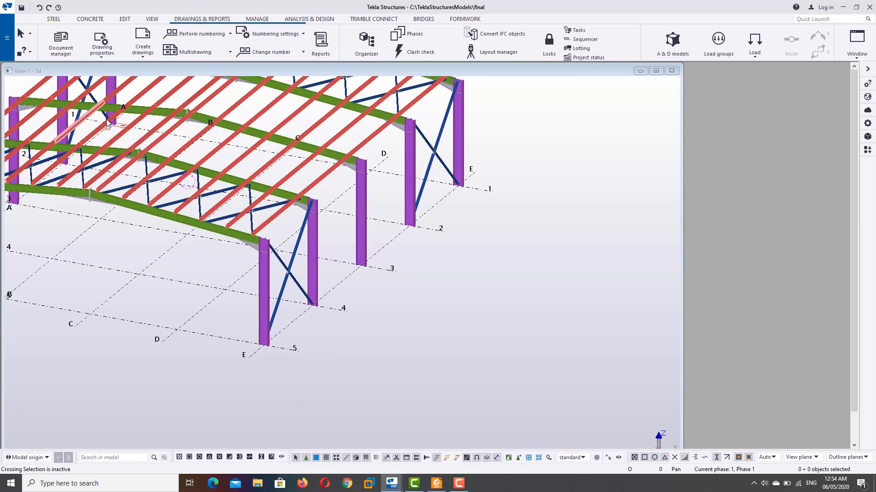
Delete drawing P.1004 from Document manager, confirming with Yes
click(60, 42)
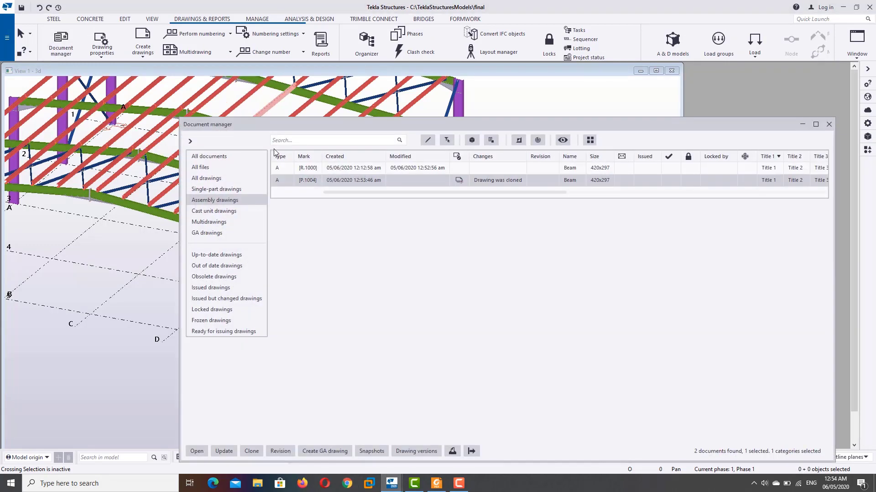
right_click(326, 183)
click(347, 389)
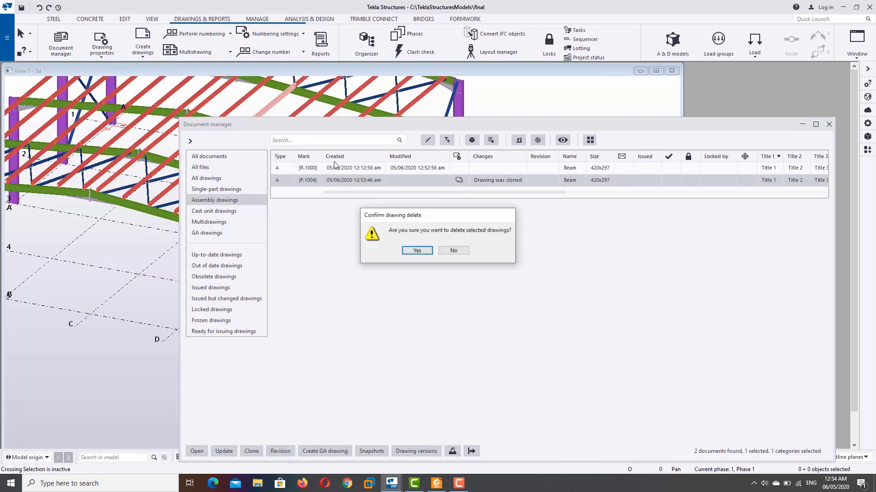
click(415, 251)
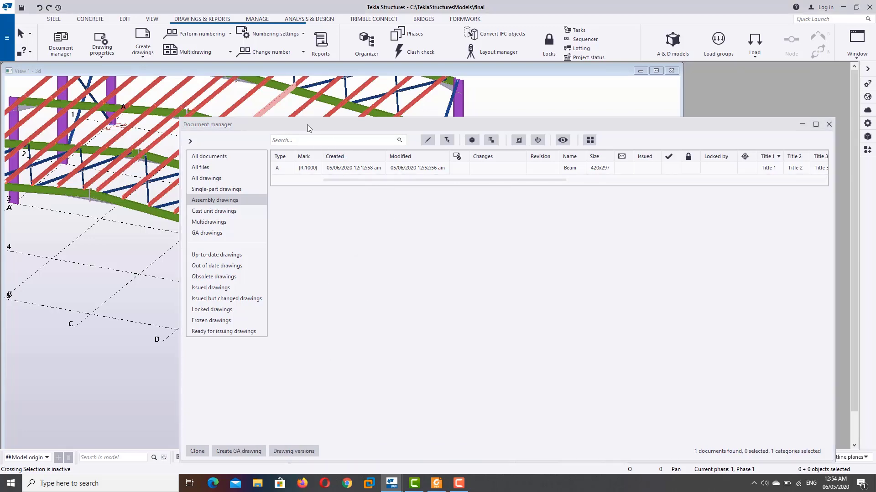
drag(308, 128, 450, 174)
scroll(199, 153, down, 2)
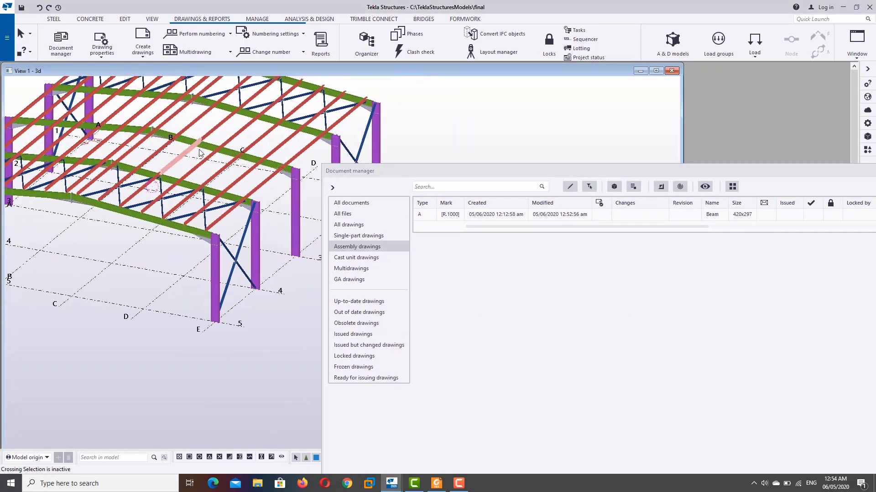
Clone R.1000 onto the selected rafter and open the resulting R.1002 drawing
click(476, 214)
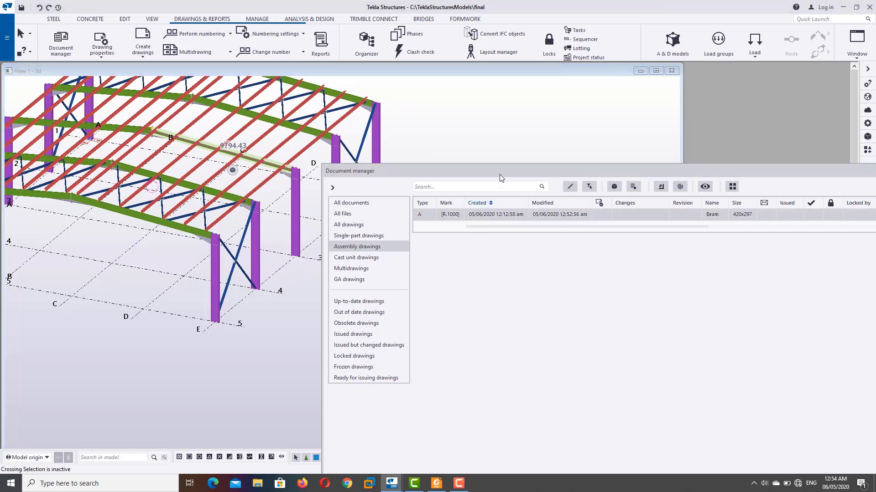
drag(492, 175, 461, 86)
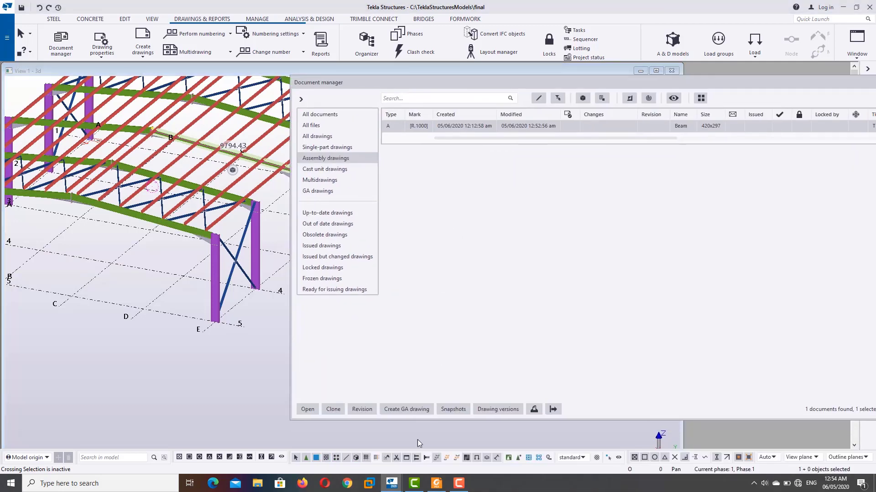
click(333, 409)
click(80, 315)
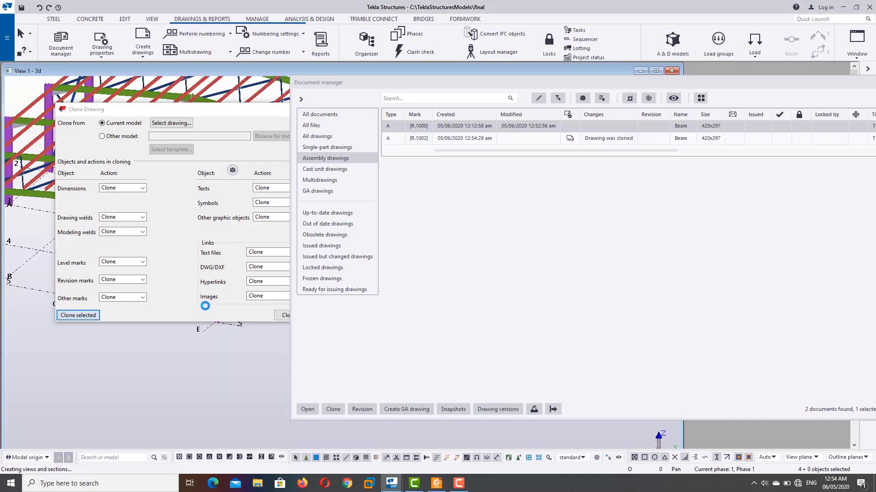
click(286, 316)
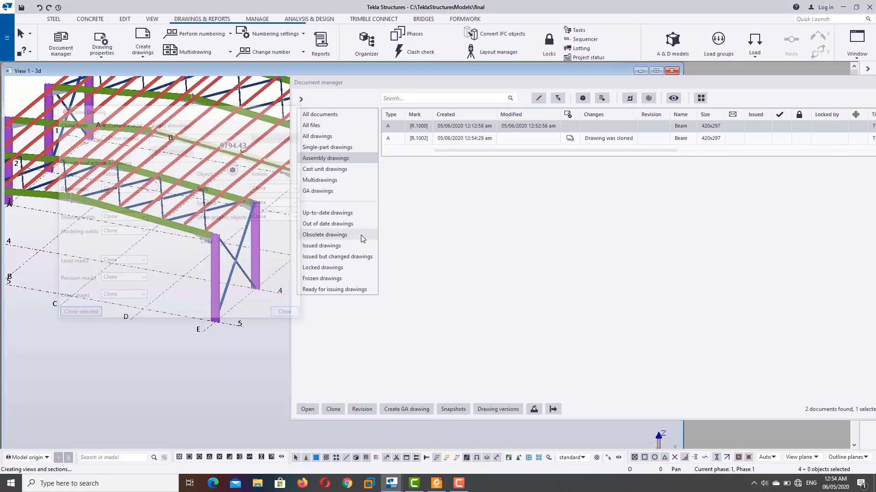
click(478, 139)
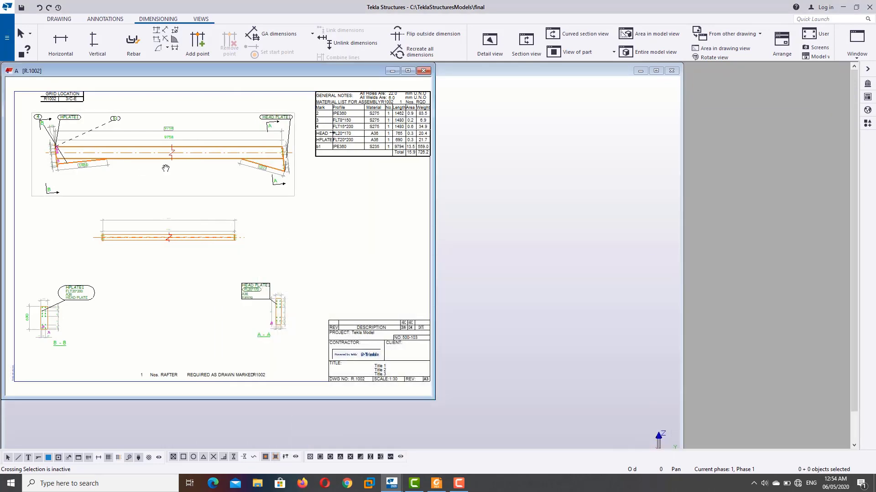
Pan and zoom around the cloned R.1002 drawing to review its layout
middle_drag(211, 201, 194, 215)
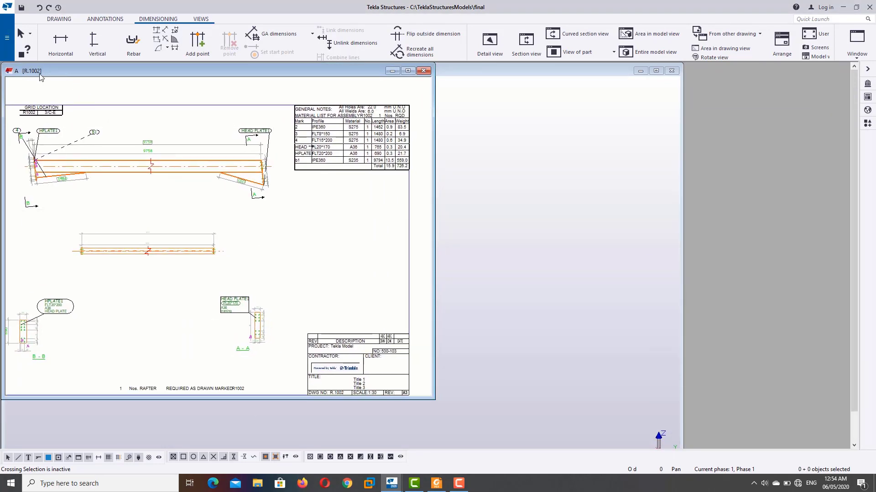
drag(40, 76, 134, 81)
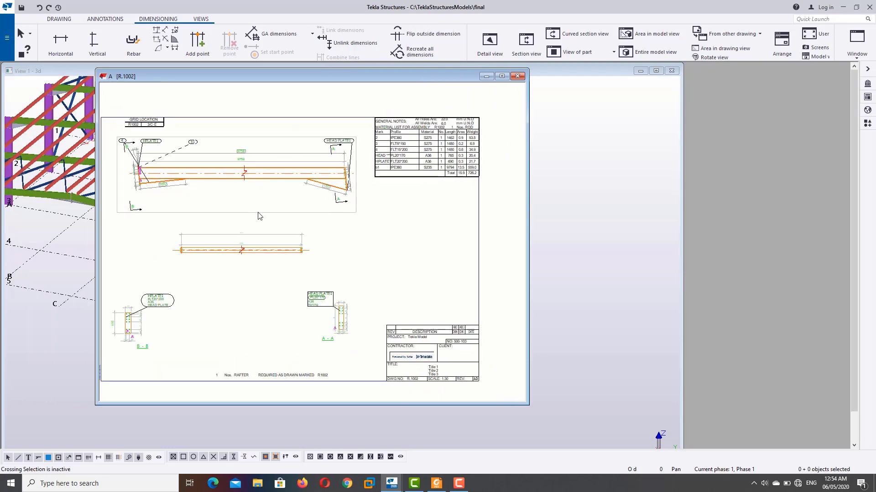
scroll(202, 176, up, 2)
scroll(202, 176, up, 3)
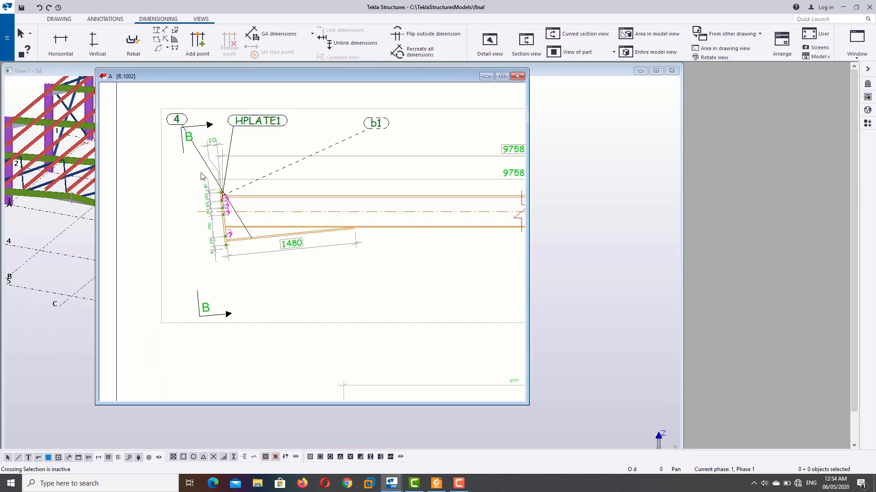
scroll(202, 176, up, 2)
scroll(202, 176, down, 2)
scroll(230, 199, up, 2)
scroll(230, 199, up, 1)
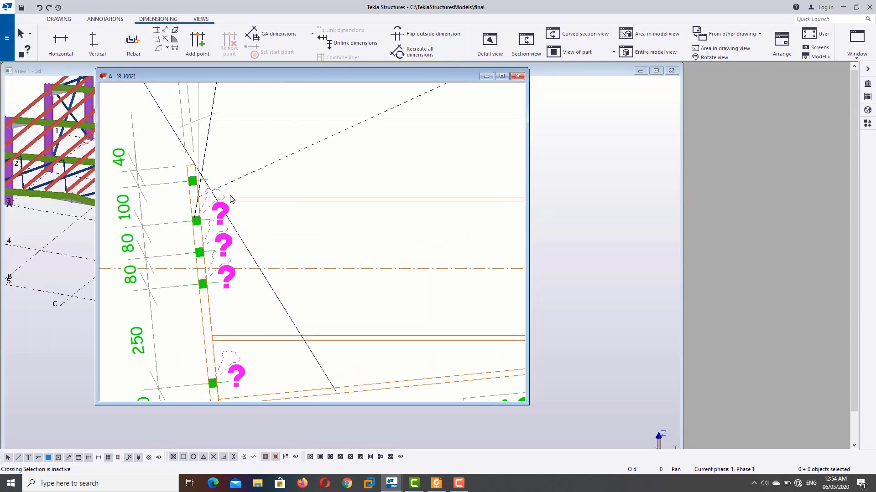
scroll(230, 200, up, 2)
scroll(230, 199, down, 2)
scroll(382, 248, down, 2)
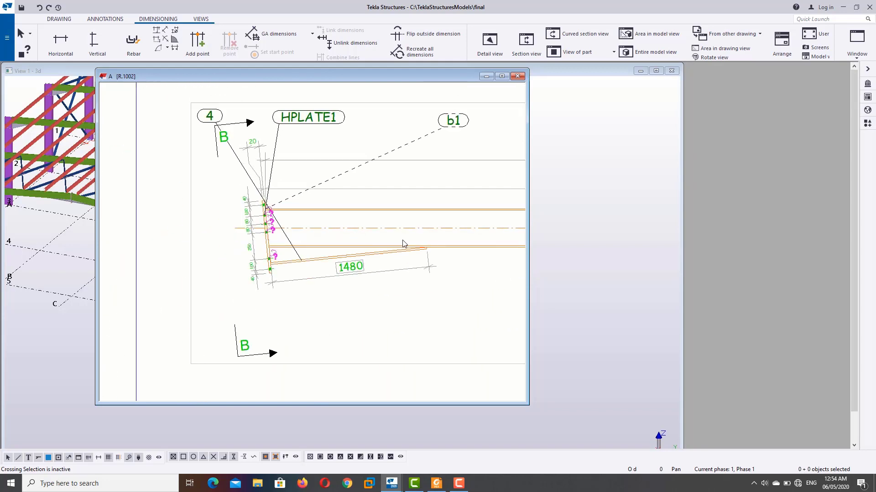
scroll(382, 249, down, 2)
scroll(382, 249, down, 1)
scroll(429, 264, down, 2)
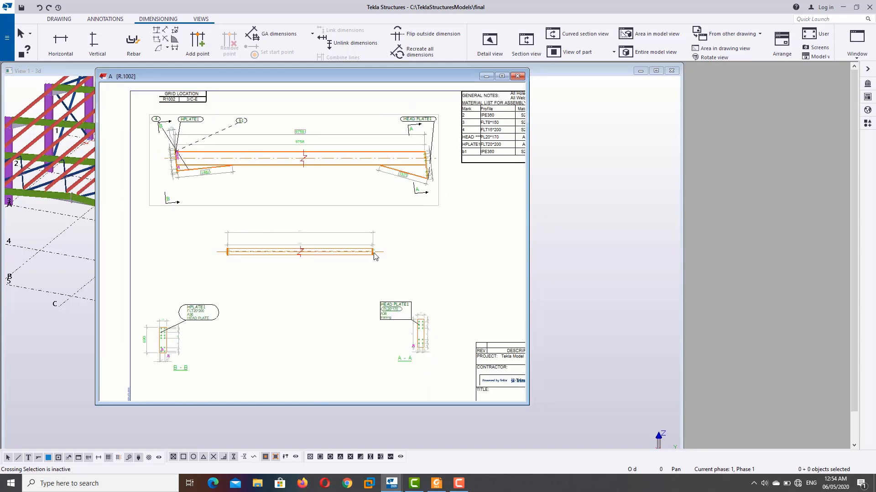
scroll(429, 263, down, 2)
scroll(395, 293, up, 2)
scroll(395, 293, up, 2)
scroll(395, 292, up, 2)
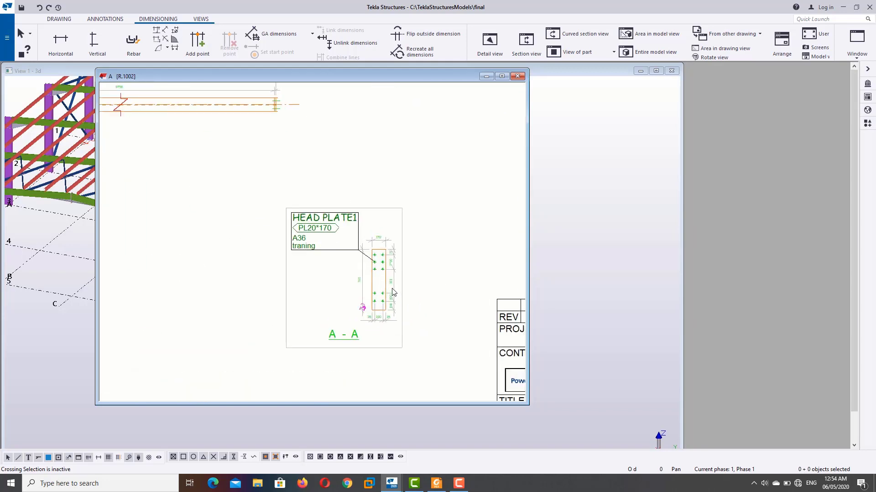
scroll(394, 280, down, 4)
scroll(394, 281, down, 1)
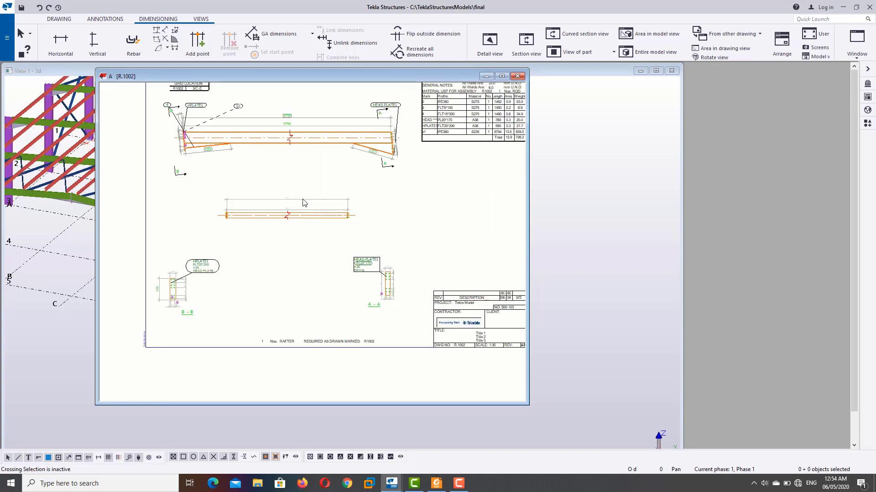
Maximize the drawing window to inspect R.1002, then restore it
click(263, 202)
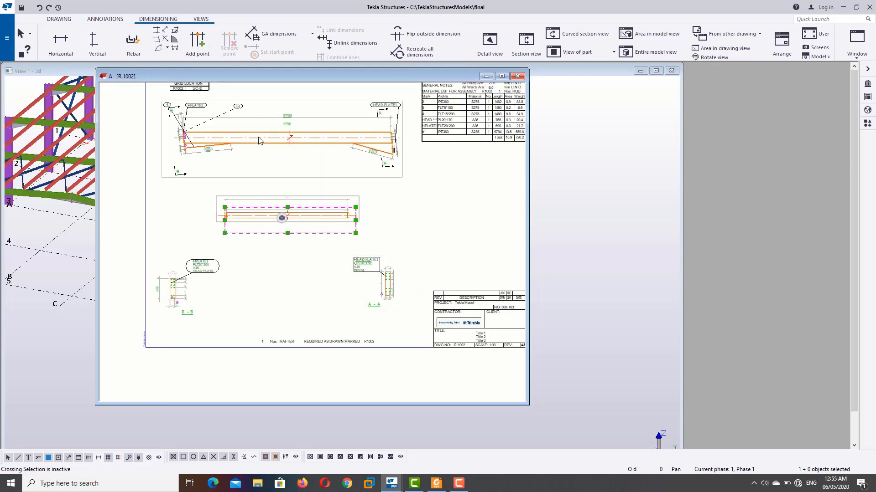
double_click(280, 79)
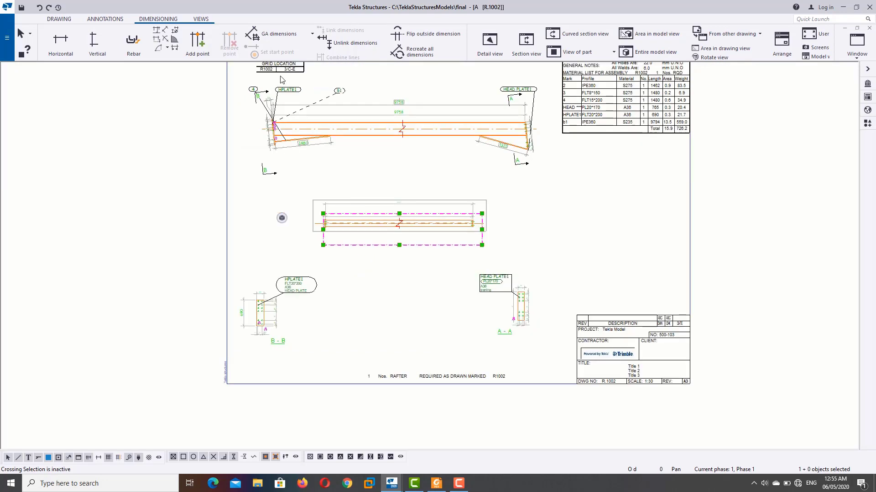
scroll(330, 169, down, 1)
scroll(330, 169, down, 1)
scroll(374, 185, down, 1)
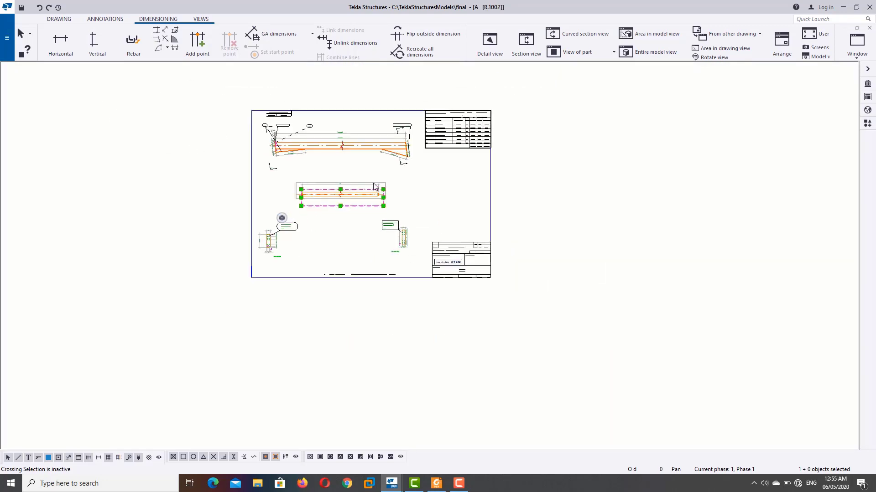
click(856, 28)
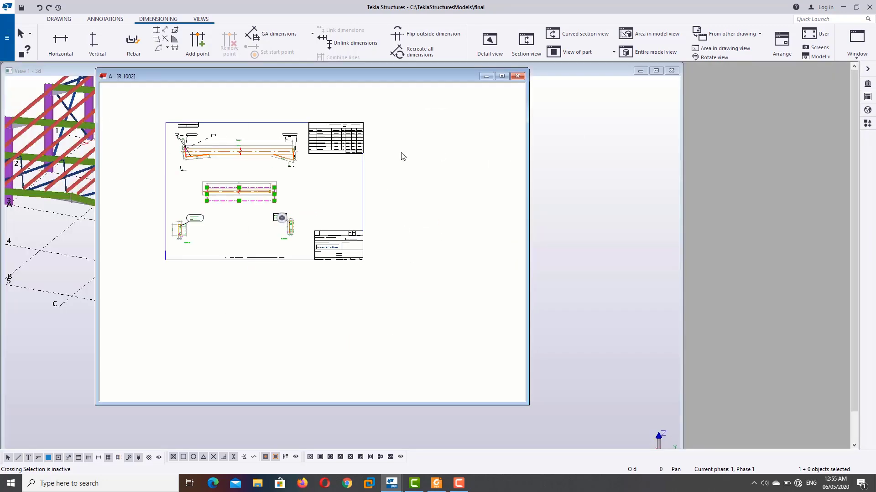
Go to the next drawing, returning to R.1000 and keeping R.1002's changes
click(60, 19)
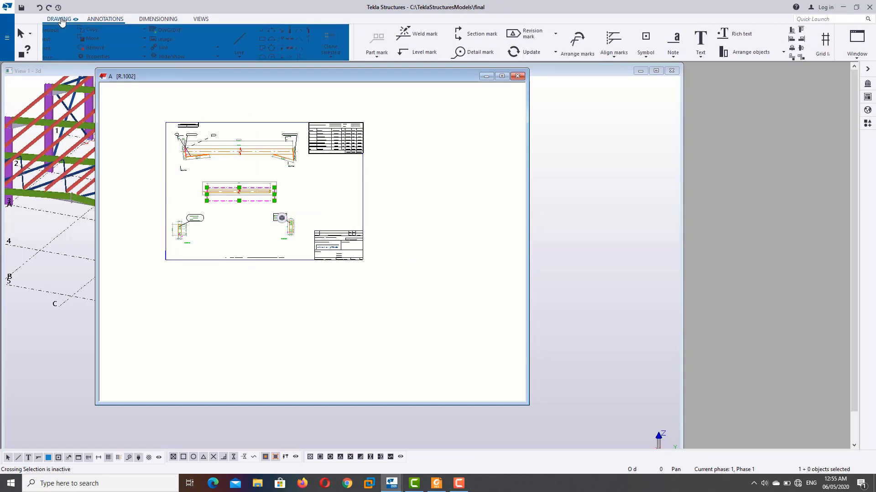
click(92, 40)
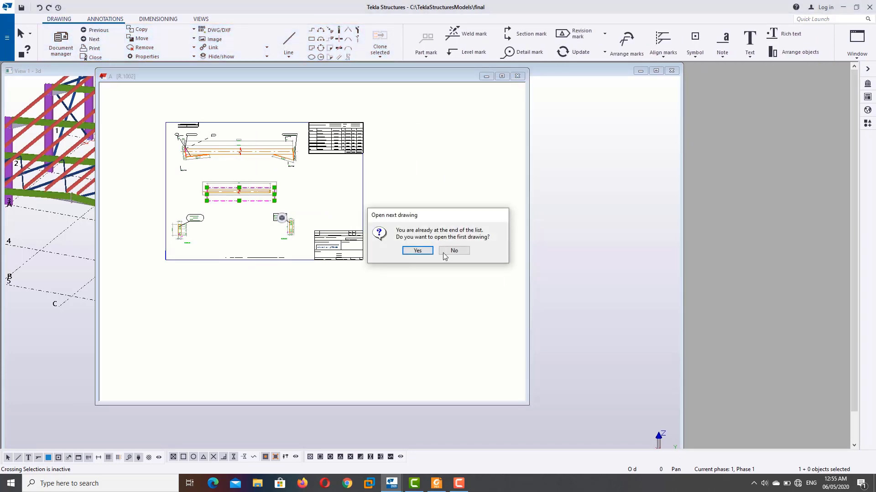
click(417, 250)
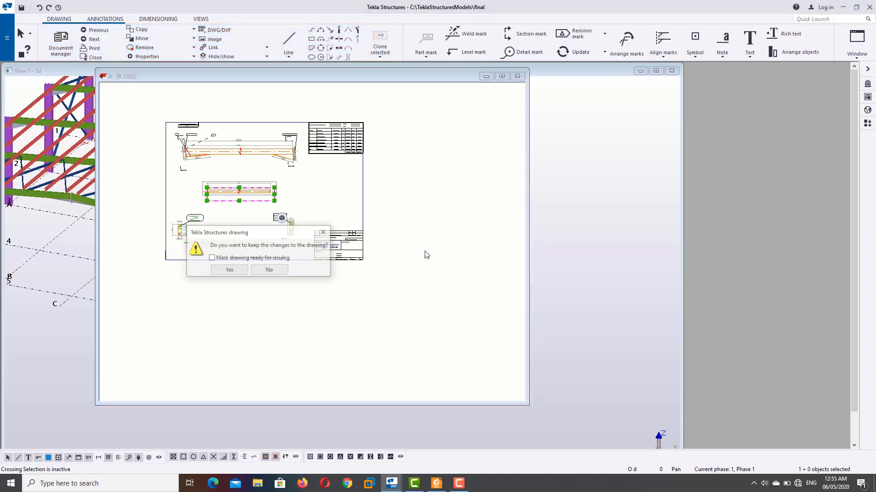
click(232, 269)
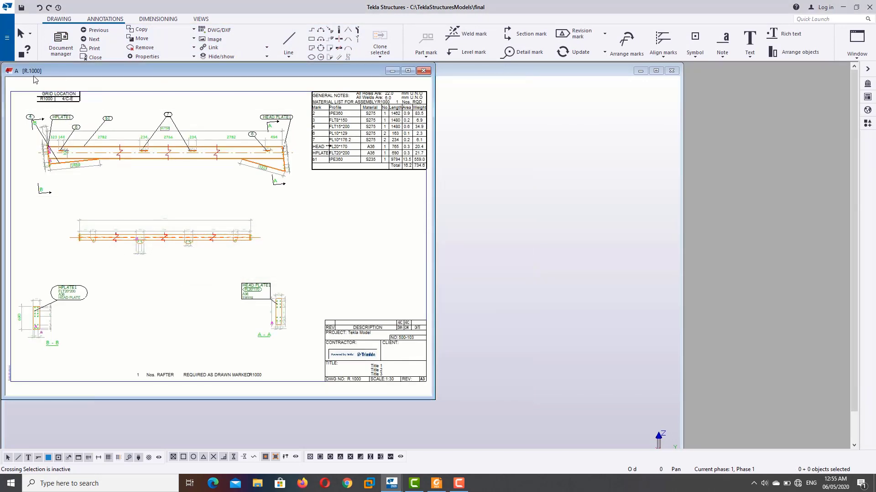
Cycle with Next back to R.1000, close it, and open Document manager
click(93, 39)
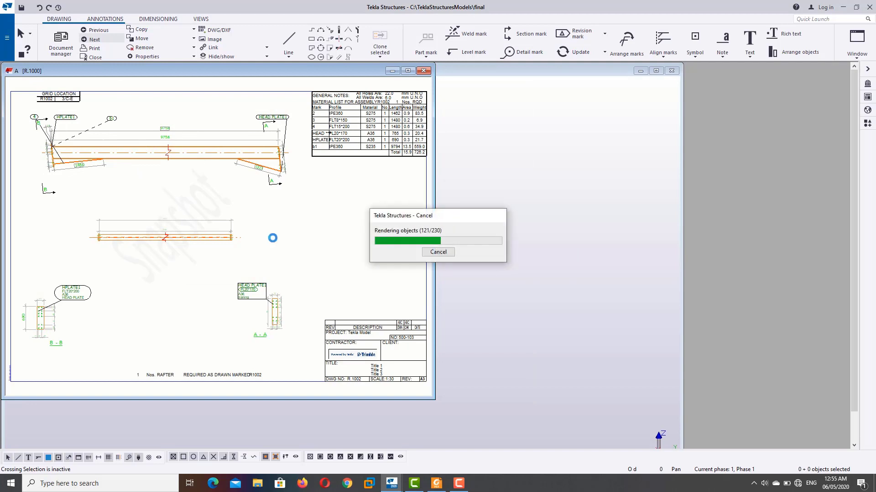
click(99, 38)
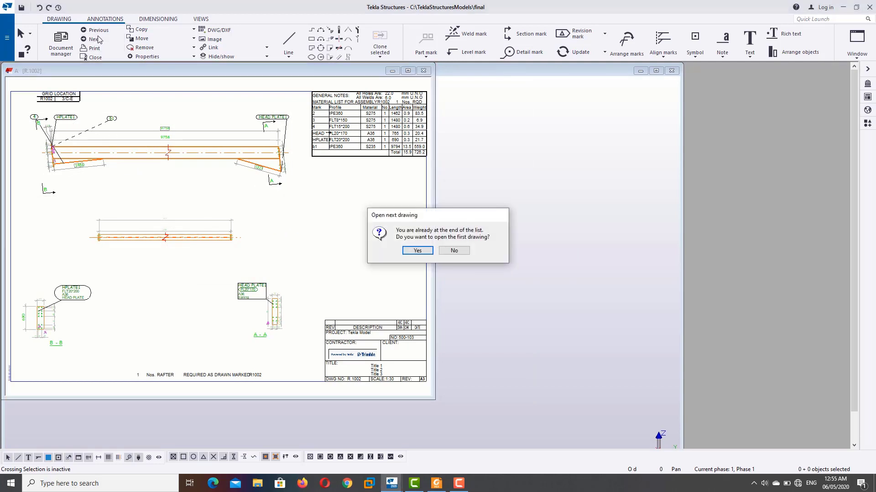
click(417, 251)
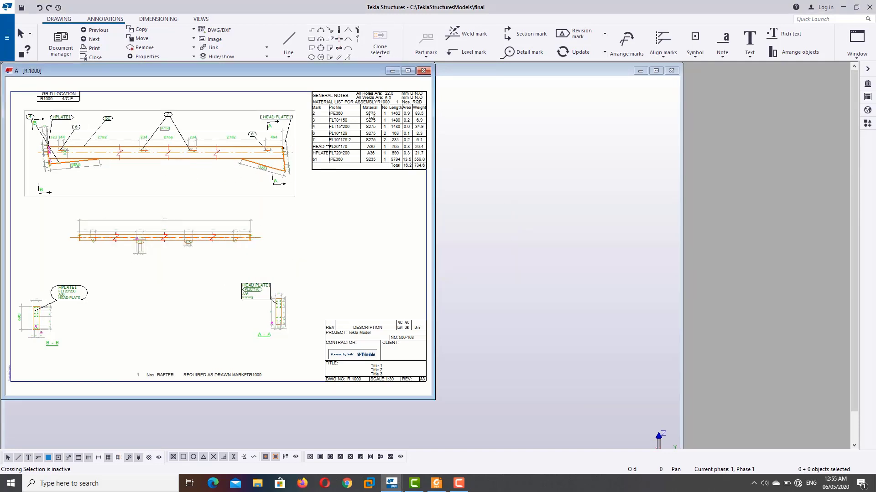
click(424, 70)
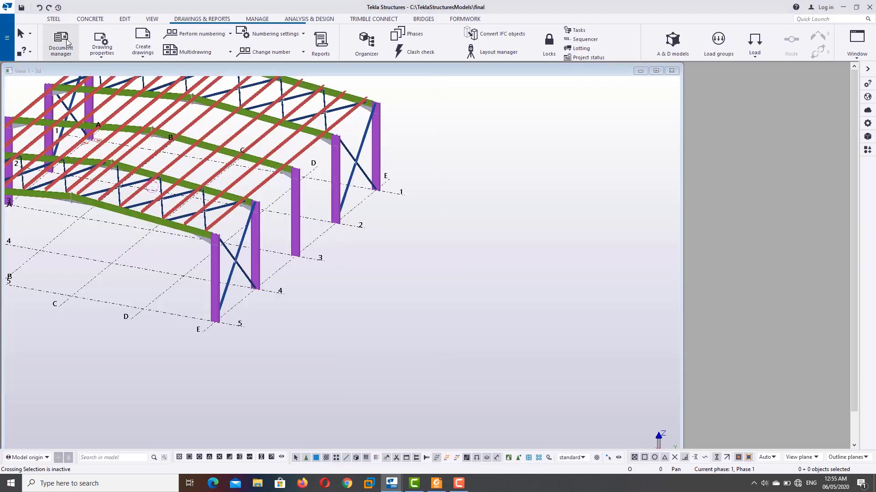
click(68, 42)
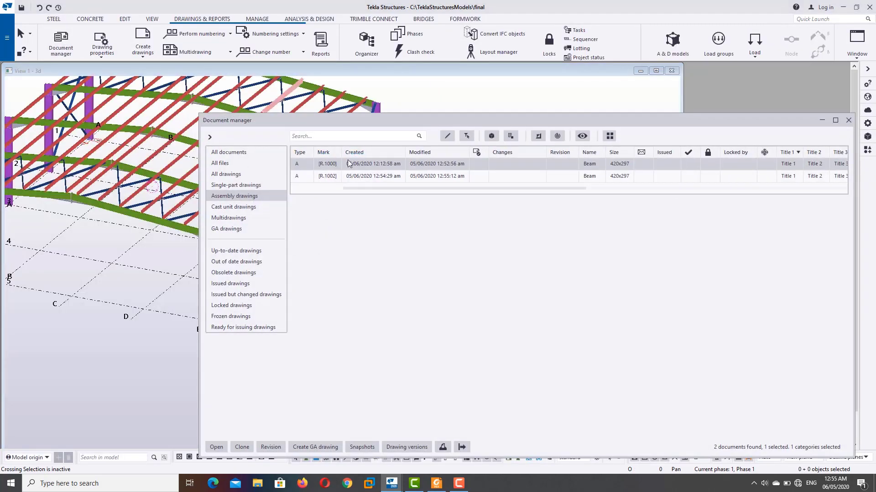
Delete drawing R.1002 from Document manager and confirm
click(361, 177)
drag(280, 122, 525, 123)
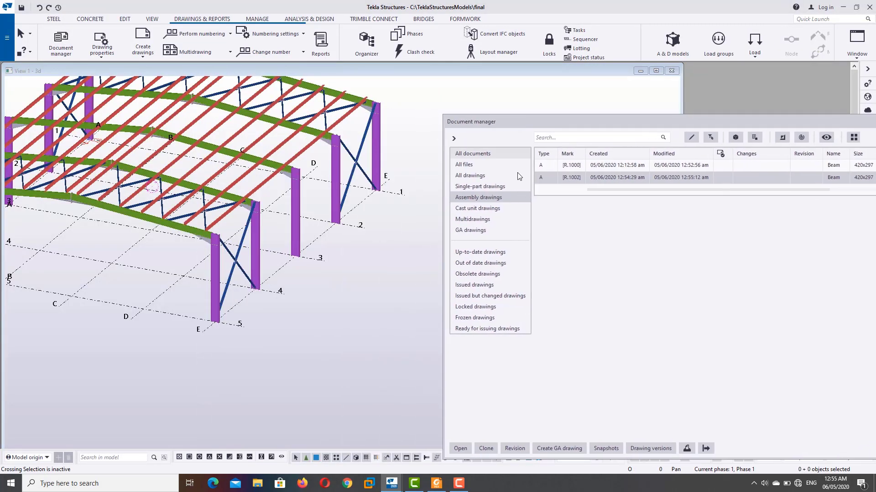
right_click(566, 178)
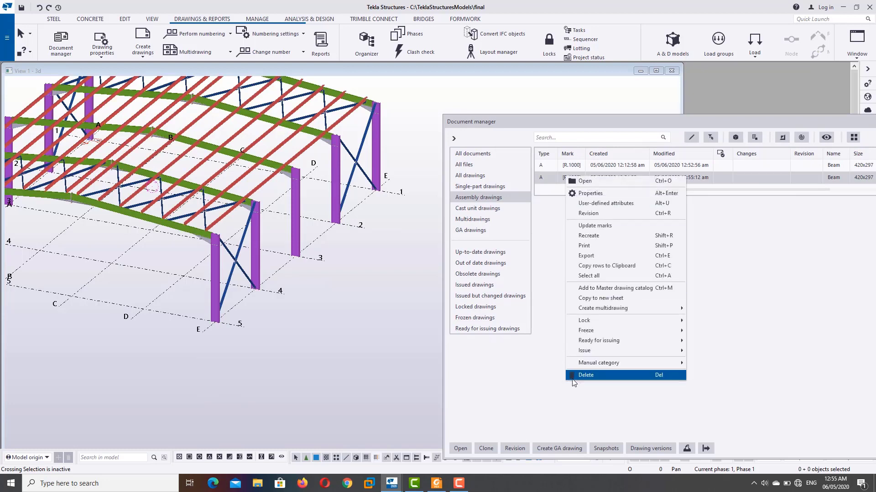
click(575, 375)
click(414, 252)
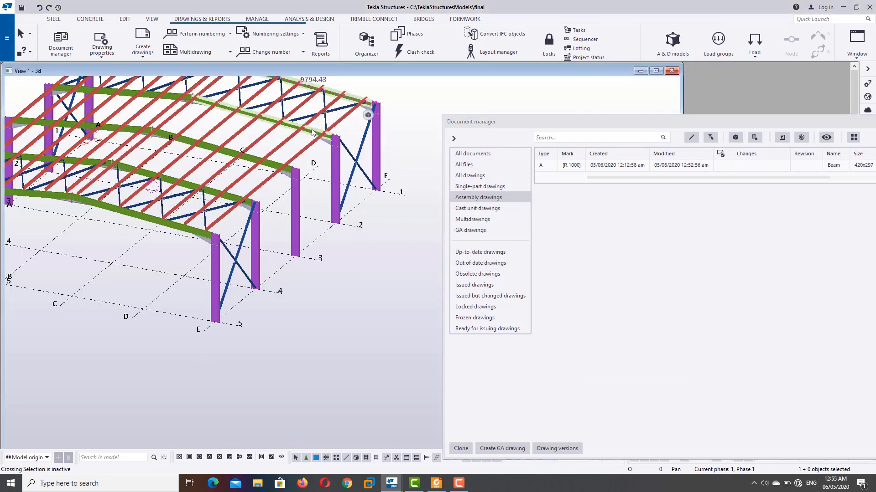
Select the other rafters in the model and clone R.1000 onto them
ctrl+click(273, 166)
ctrl+click(234, 201)
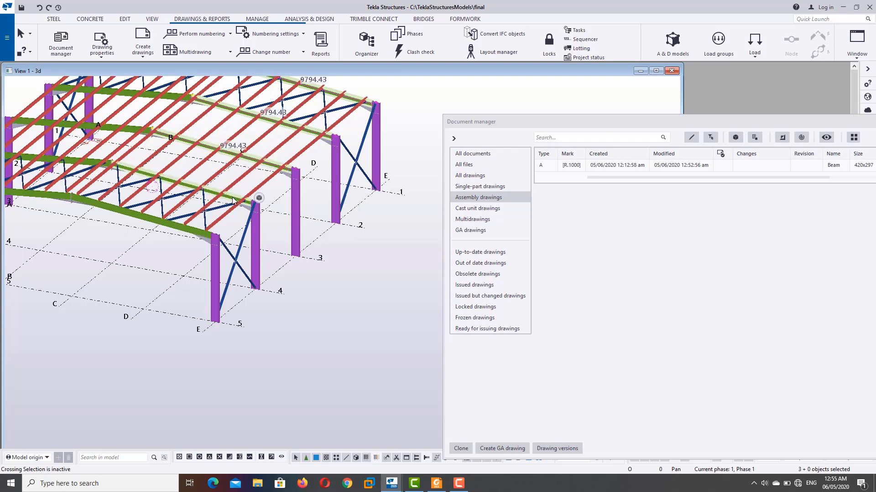
ctrl+click(220, 208)
ctrl+click(213, 242)
scroll(237, 203, up, 2)
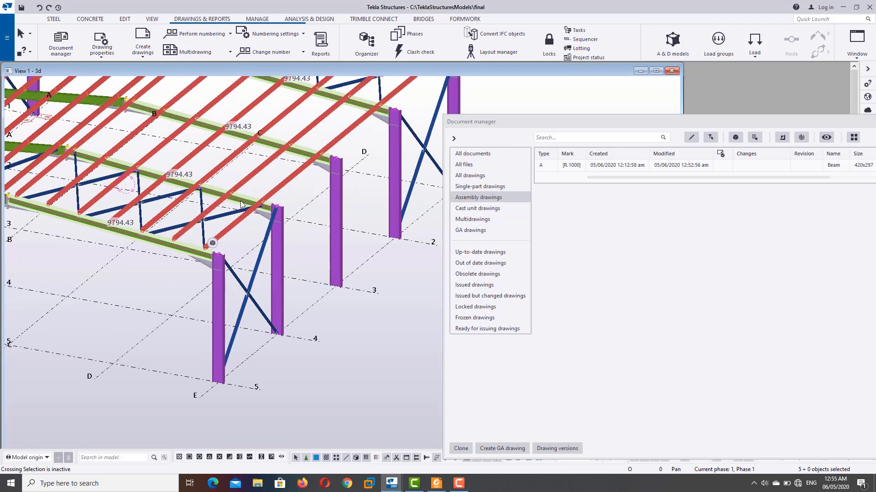
ctrl+click(241, 204)
scroll(392, 229, down, 2)
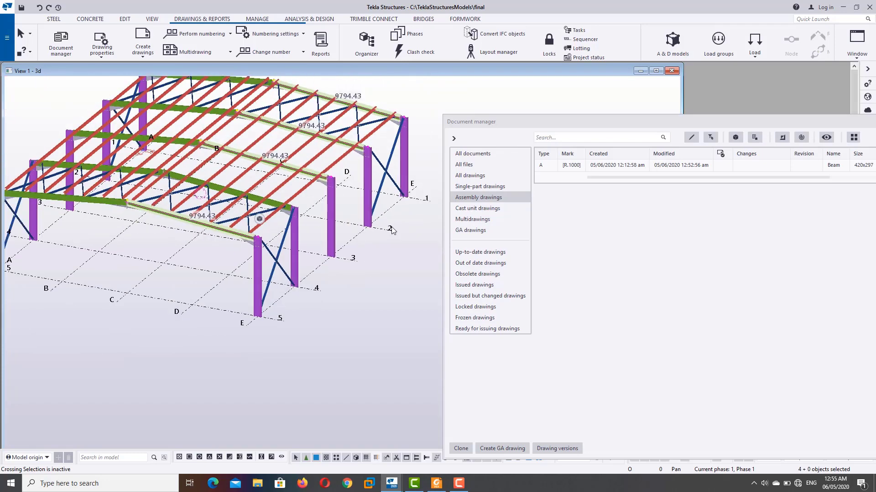
click(609, 170)
click(486, 448)
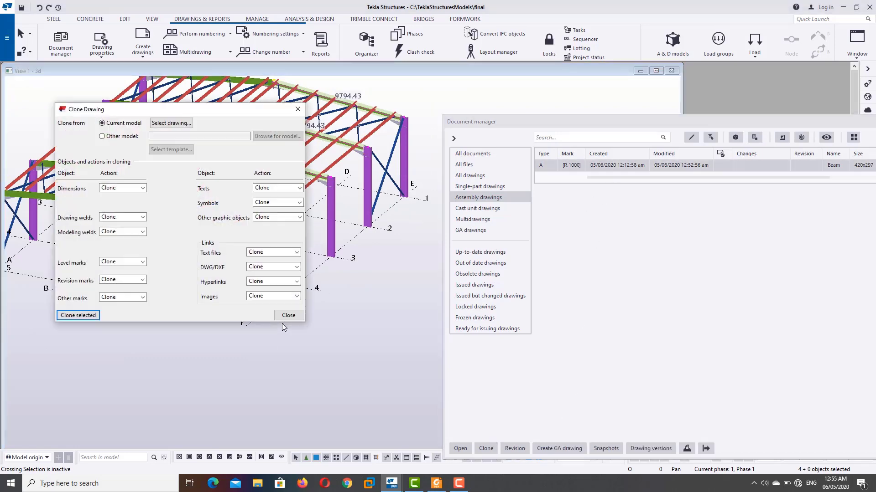
click(93, 315)
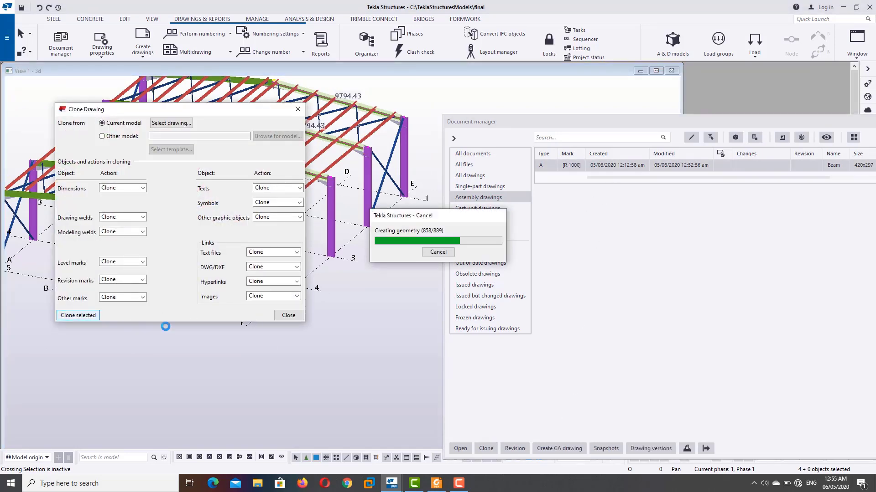
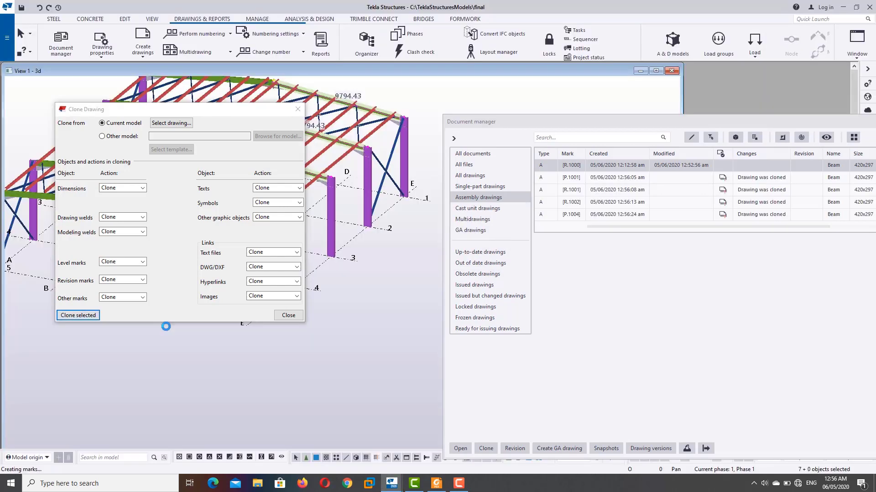
Close the clone settings, hide Document manager, and zoom out to fit the whole P.1001 sheet
click(570, 177)
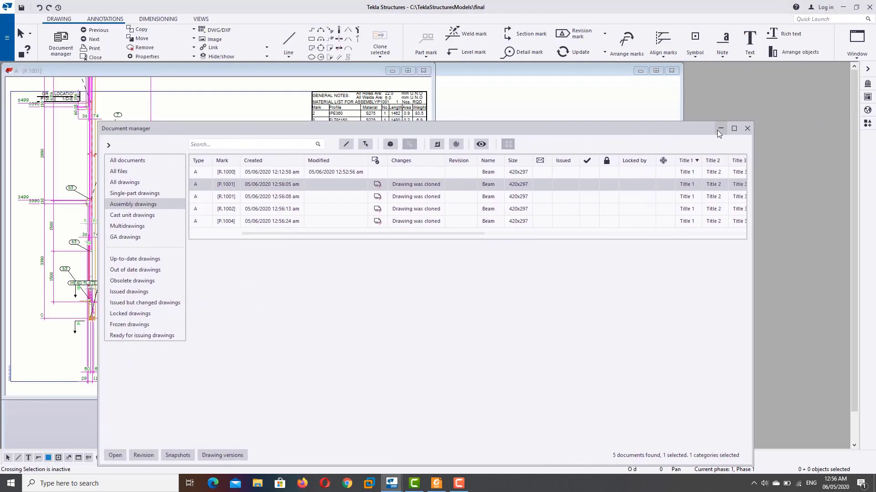
click(720, 129)
scroll(308, 210, down, 3)
scroll(306, 210, down, 3)
scroll(274, 183, down, 2)
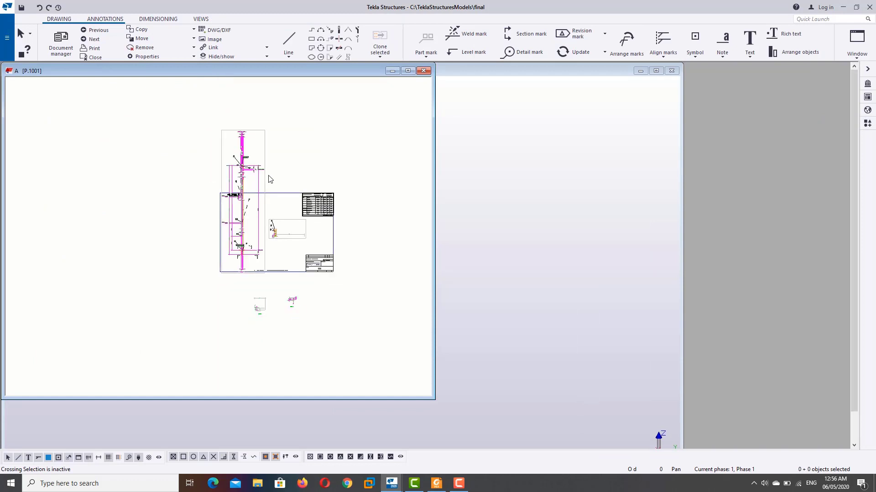
Step forward through the next drawings, keeping changes to R.1001 and R.1002
click(82, 39)
click(232, 271)
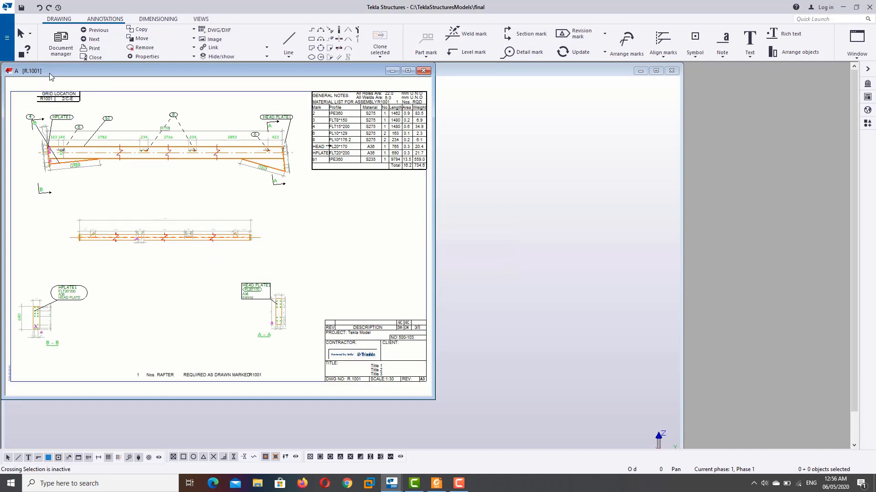
click(84, 39)
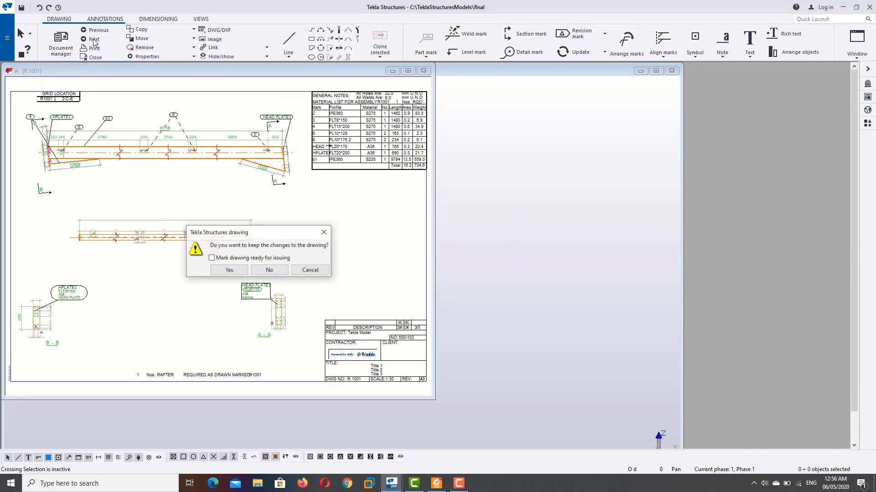
click(230, 270)
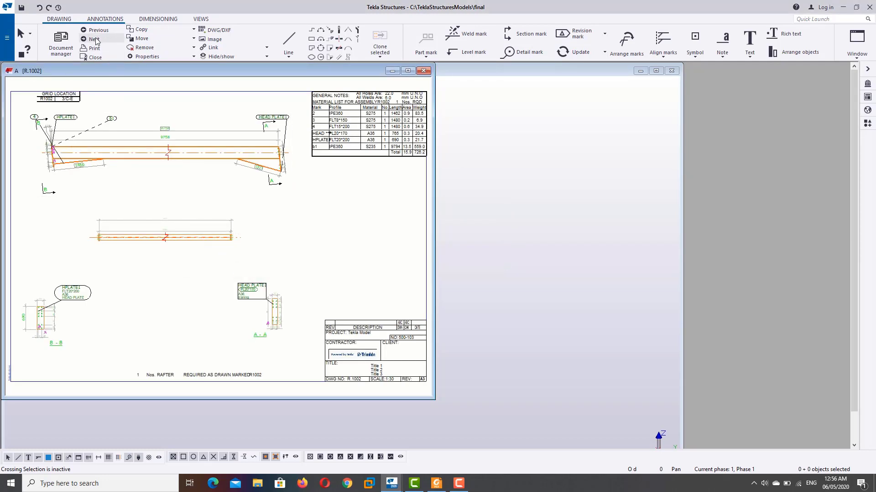
click(95, 39)
click(238, 272)
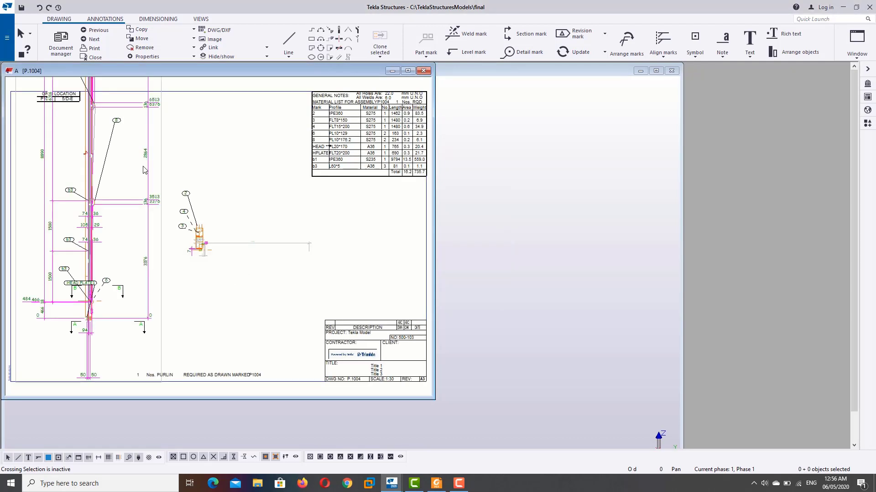
Restart from R.1000, browse P.1001 and R.1001 again, then close the drawing
click(93, 44)
click(416, 252)
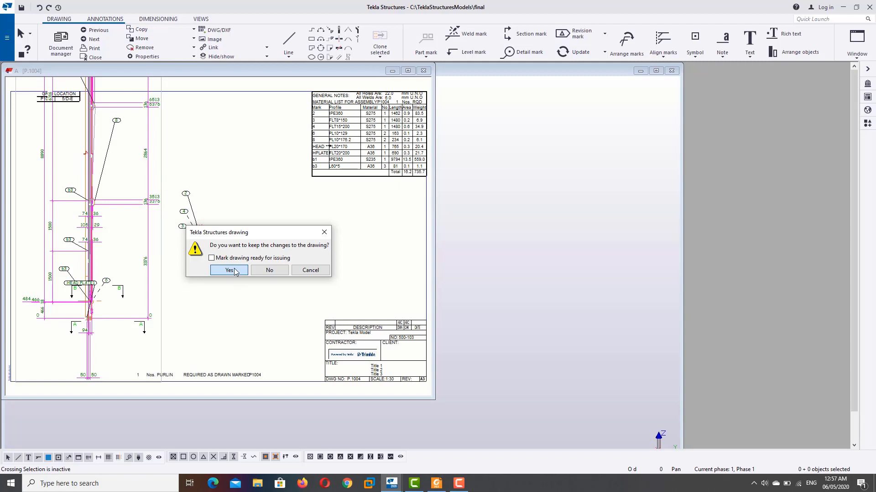
click(271, 272)
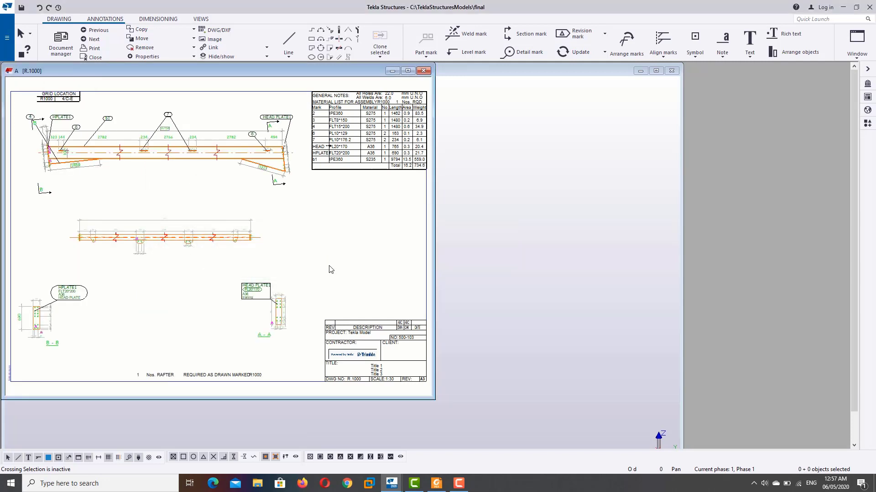
click(99, 40)
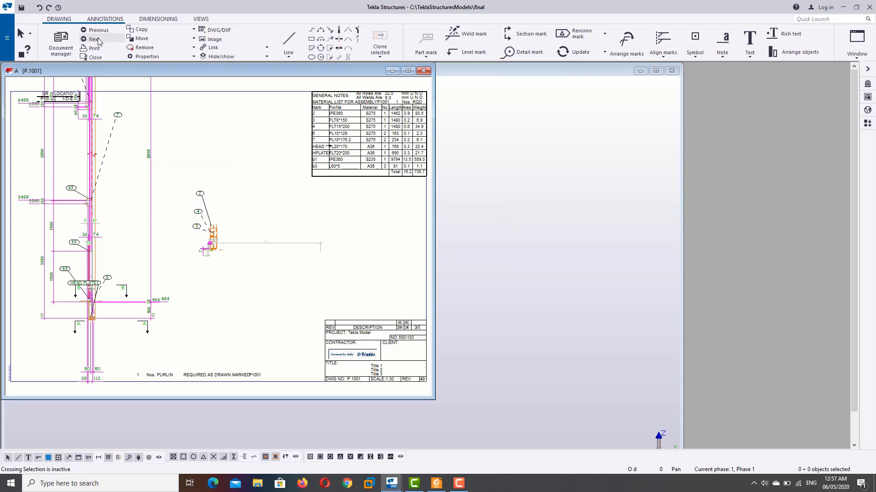
click(99, 40)
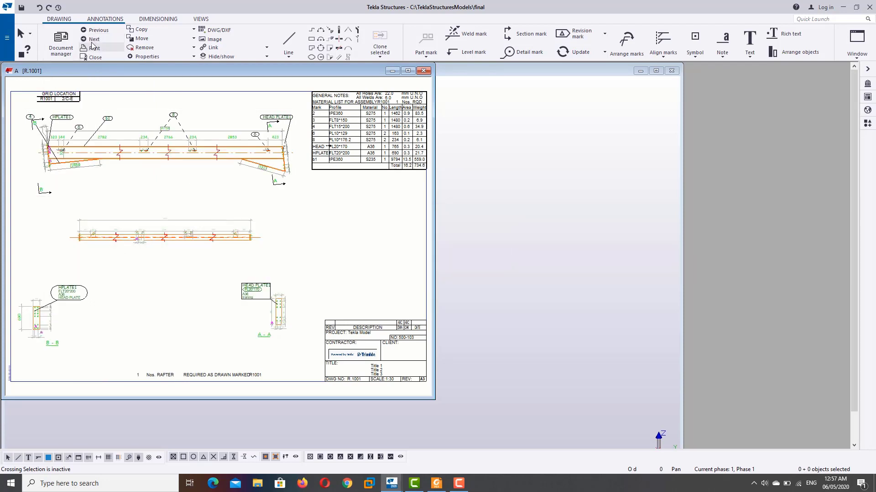
click(92, 31)
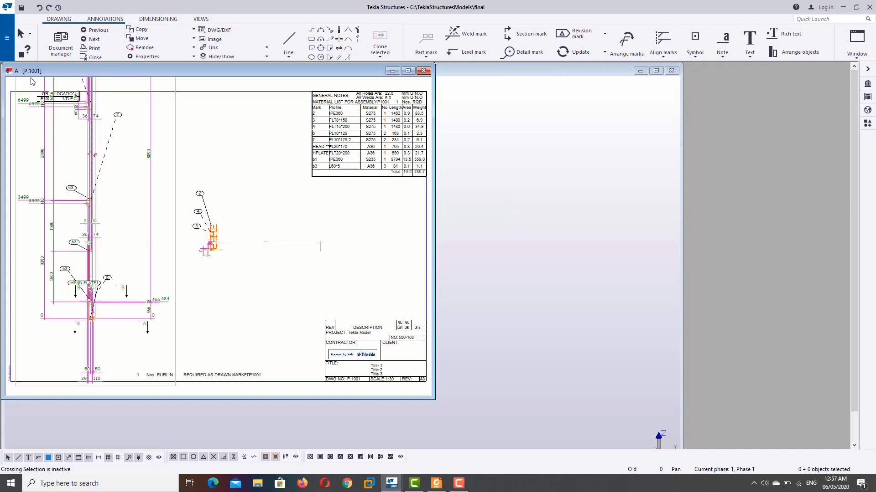
click(94, 41)
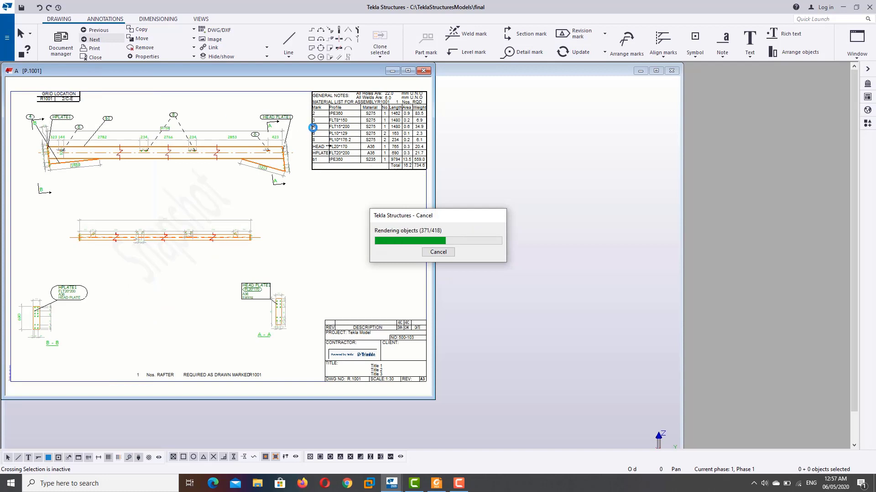
click(421, 71)
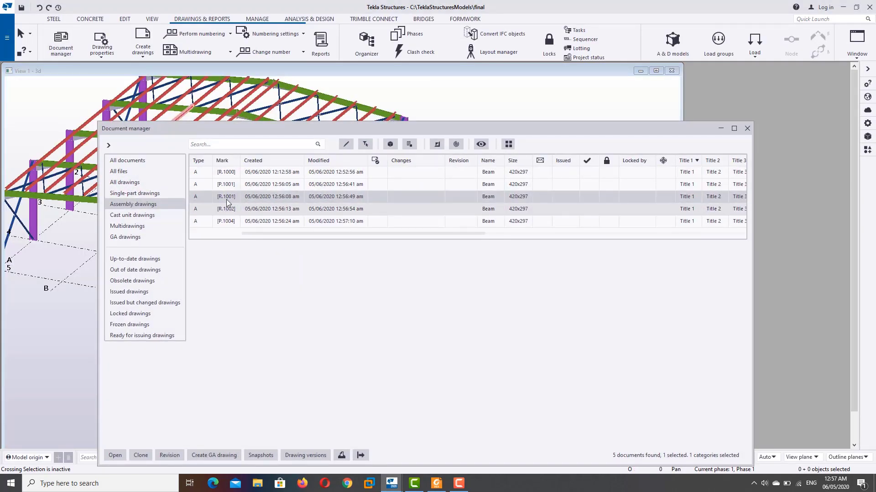
Delete drawing P.1004 from the Document manager
click(235, 185)
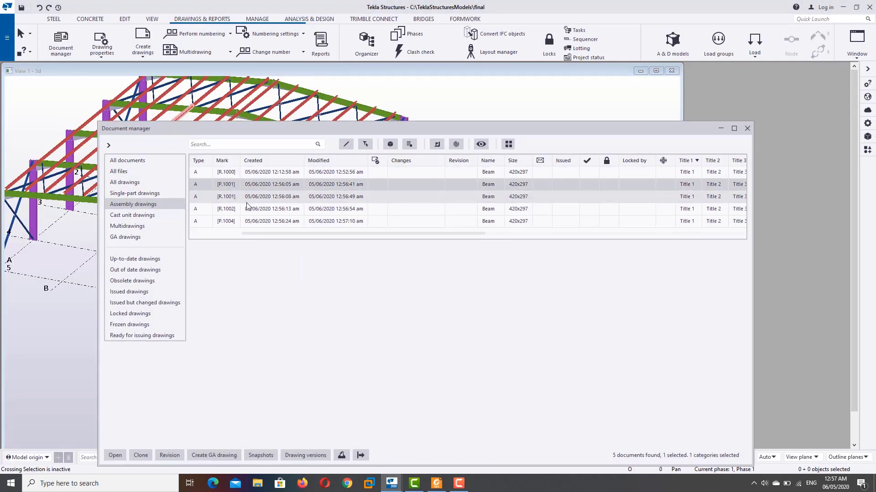
scroll(246, 208, right, 2)
scroll(245, 221, right, 1)
scroll(246, 221, right, 1)
scroll(245, 220, right, 1)
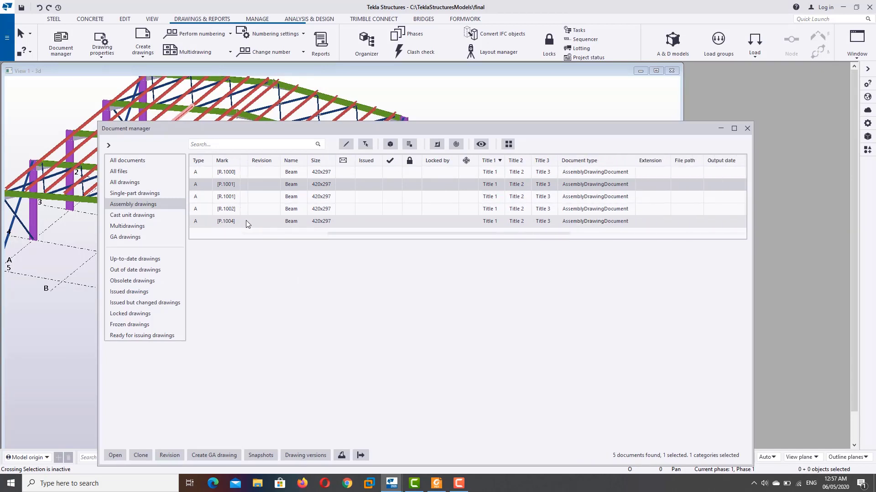
click(228, 221)
right_click(229, 221)
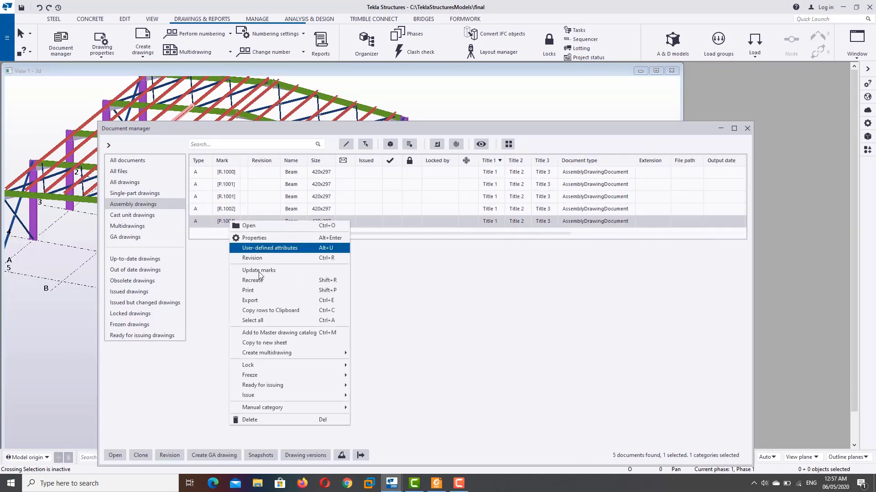
click(250, 420)
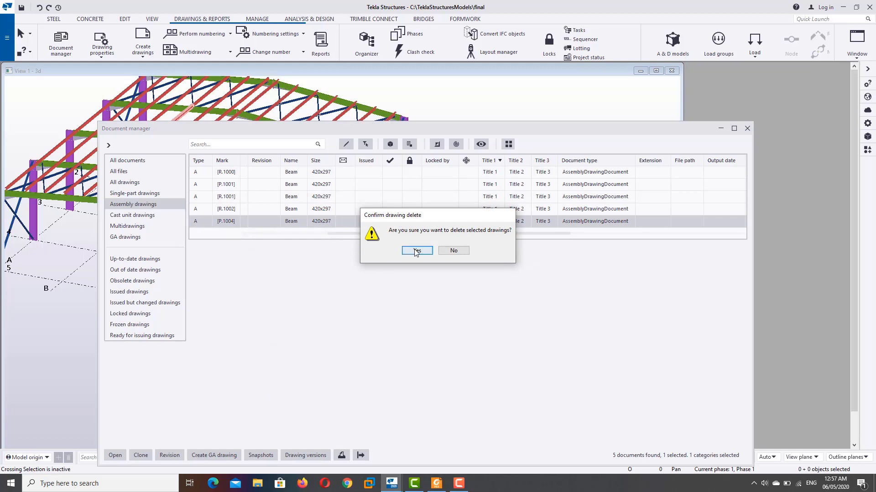
click(416, 250)
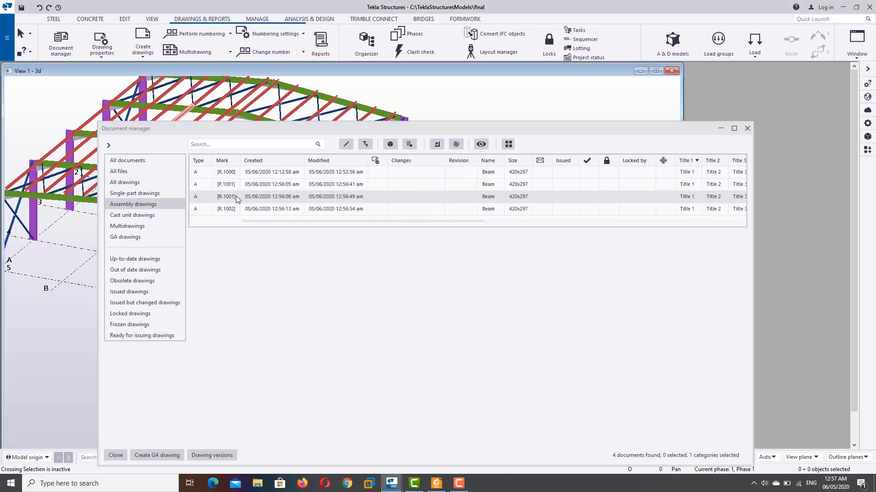
Delete drawing P.1001 from the Document manager
click(264, 186)
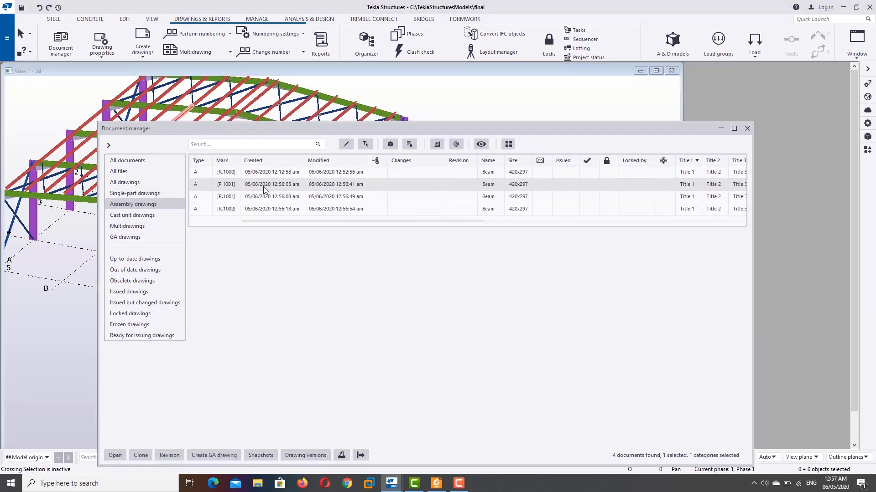
right_click(264, 187)
click(329, 388)
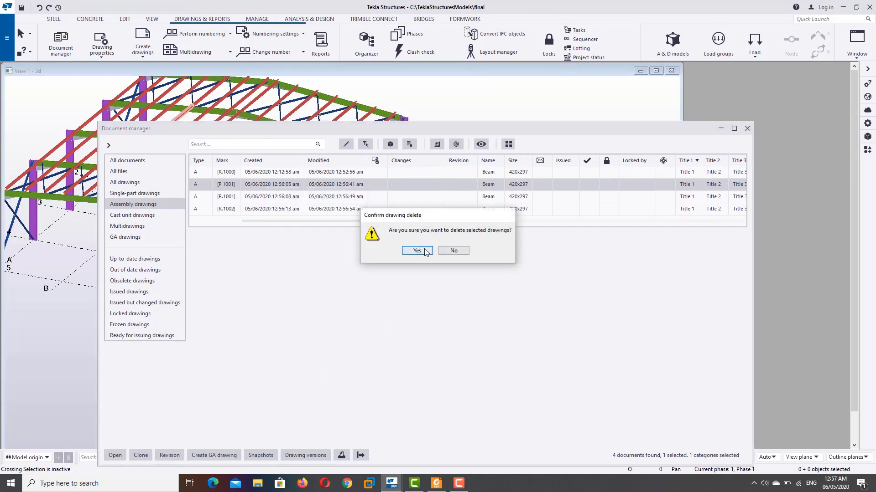
click(405, 251)
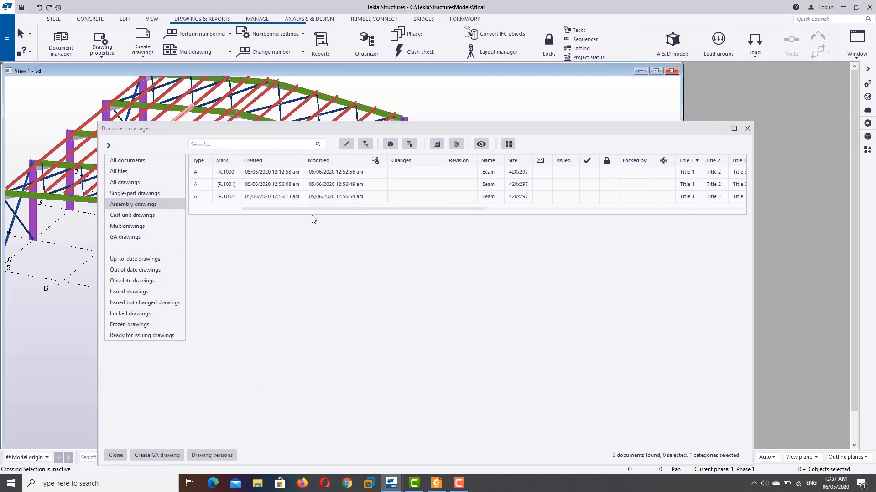
Close the Document manager and zoom out on the 3D model
drag(281, 135, 542, 152)
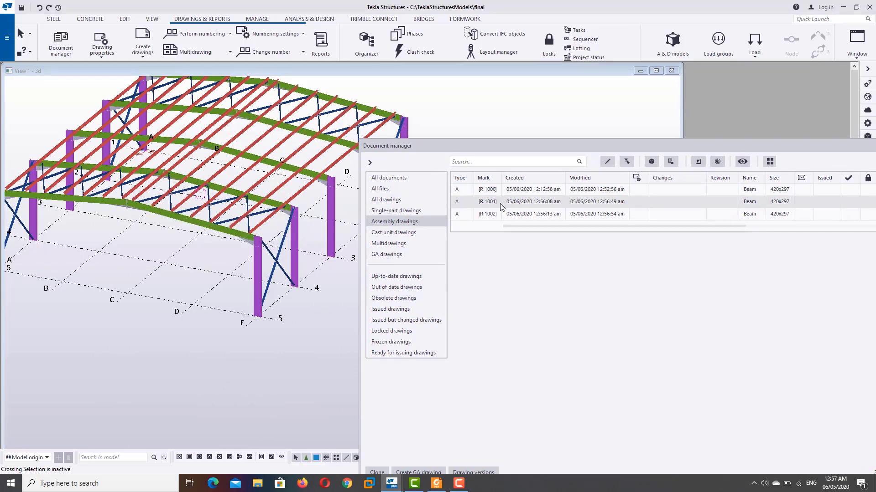
double_click(660, 149)
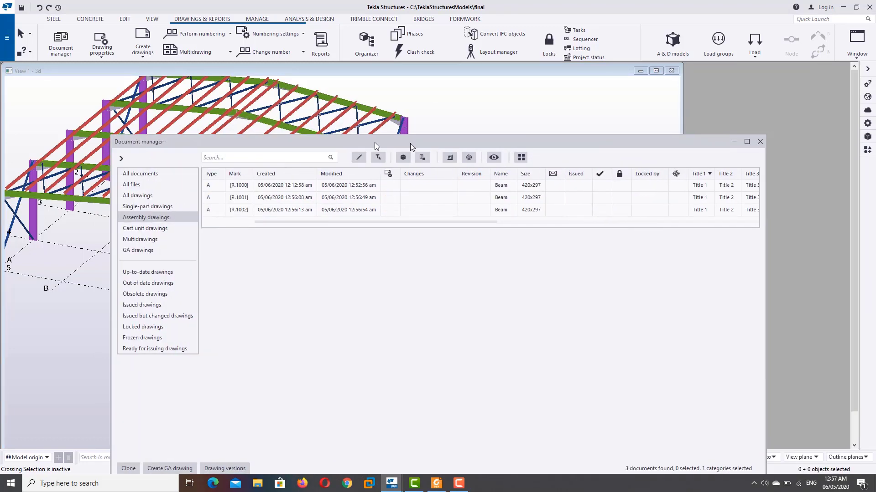
click(723, 141)
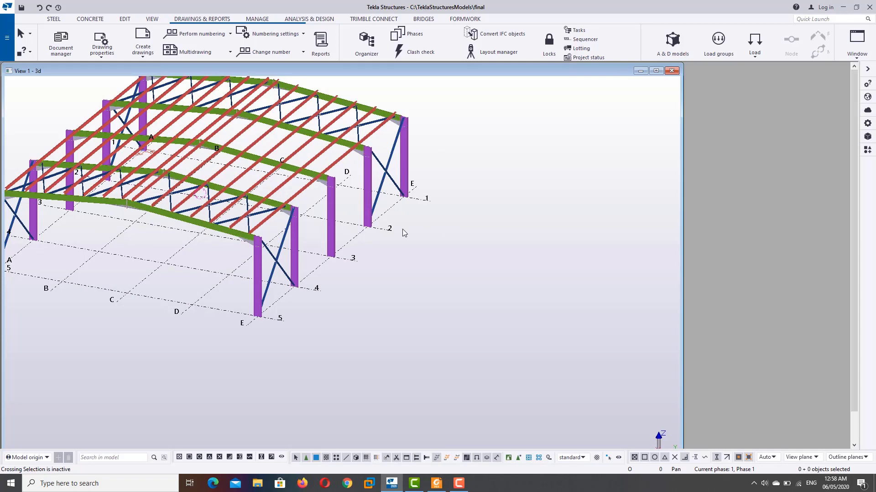
scroll(403, 229, down, 2)
scroll(341, 283, down, 2)
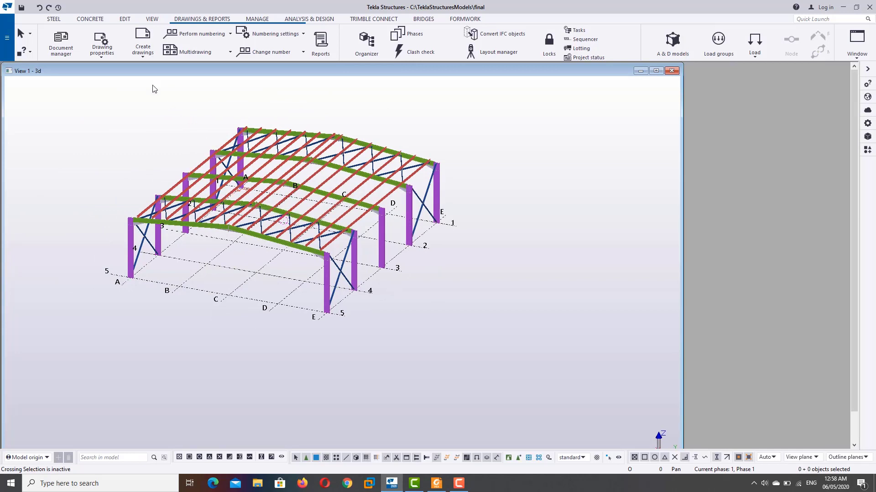
Start a general arrangement drawing and select views Grid 1 through Grid 4
click(103, 48)
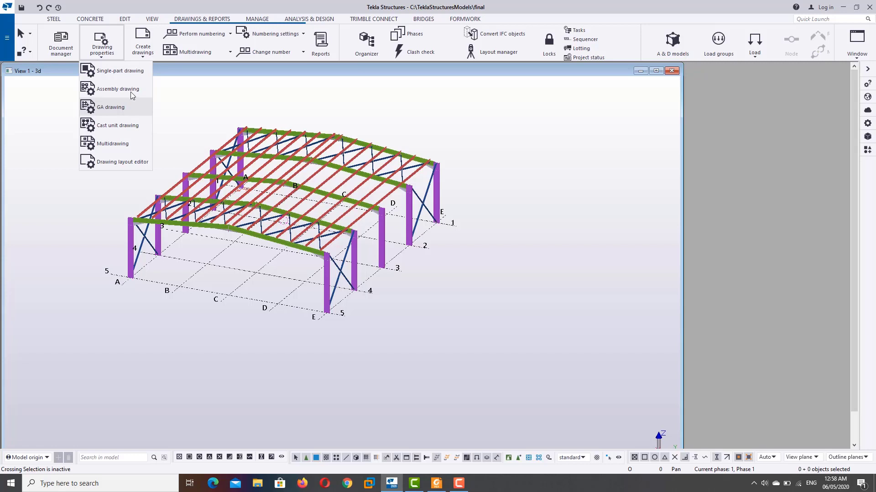
click(144, 54)
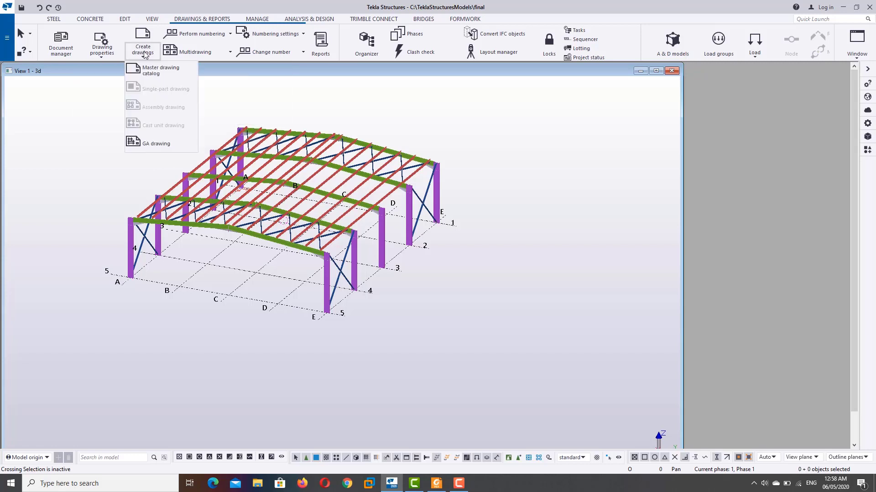
click(170, 139)
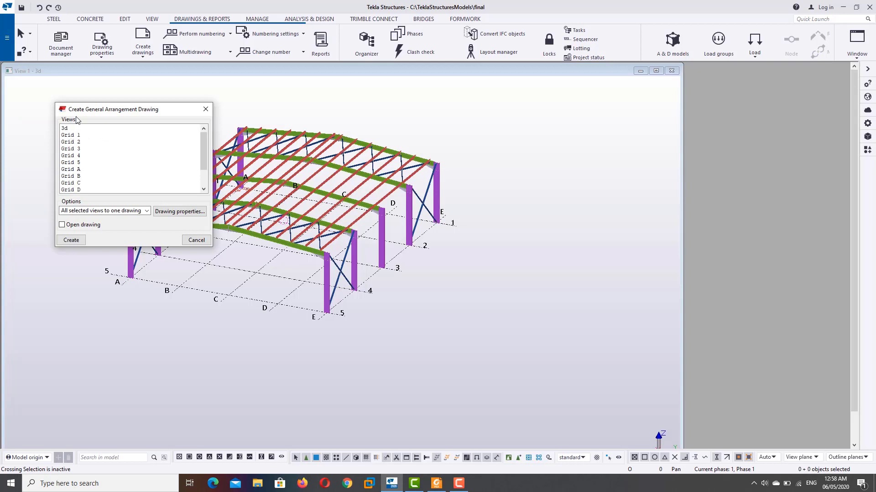
click(69, 137)
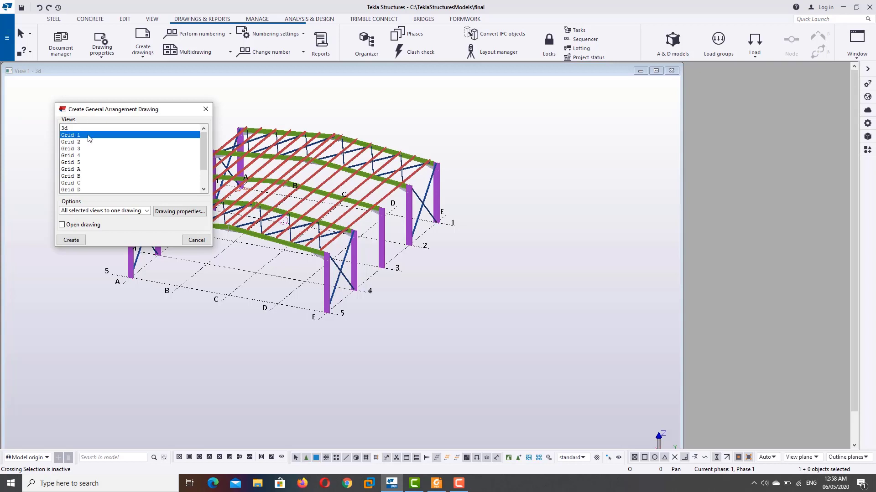
shift+click(84, 149)
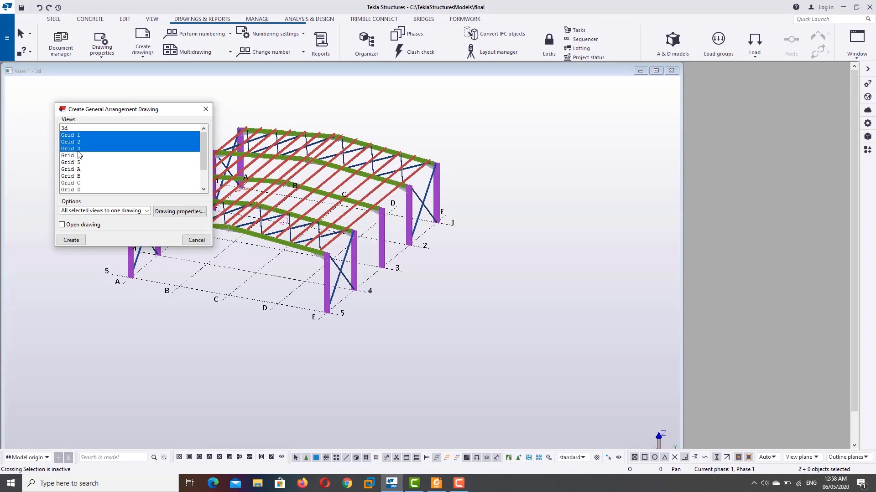
shift+click(85, 157)
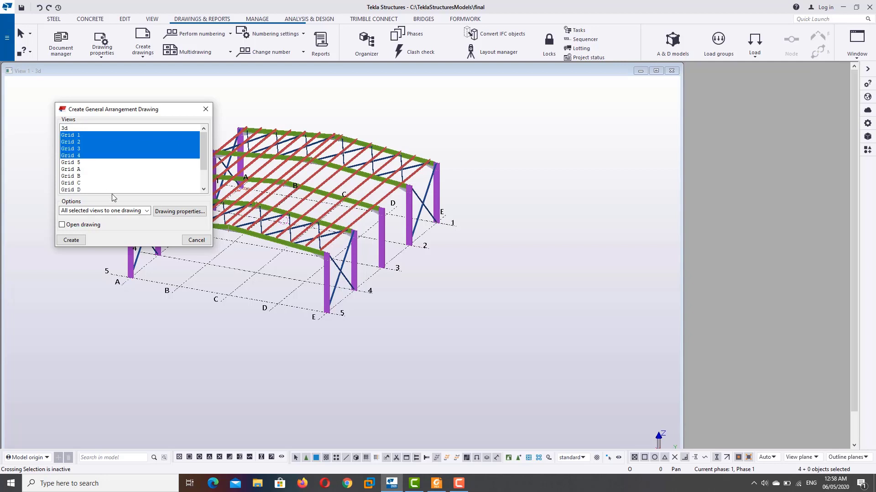
Choose 'All selected views to one drawing' and bring up the drawing properties
click(129, 212)
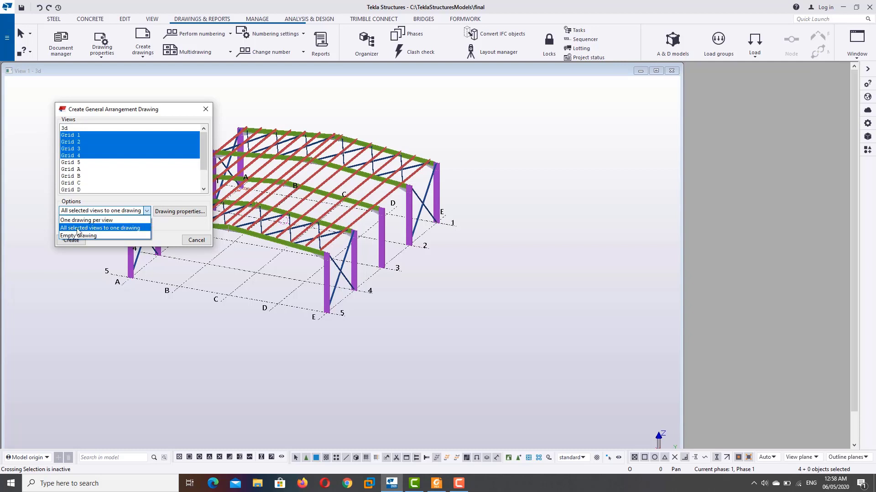
click(106, 228)
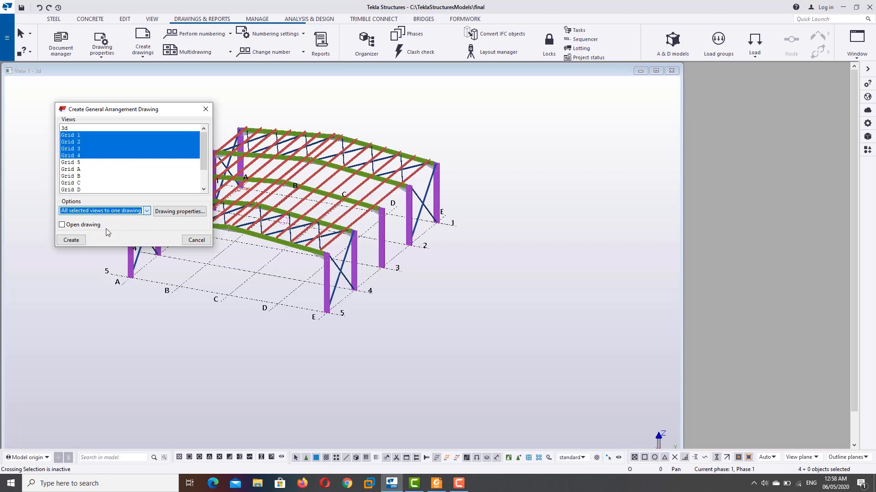
click(180, 211)
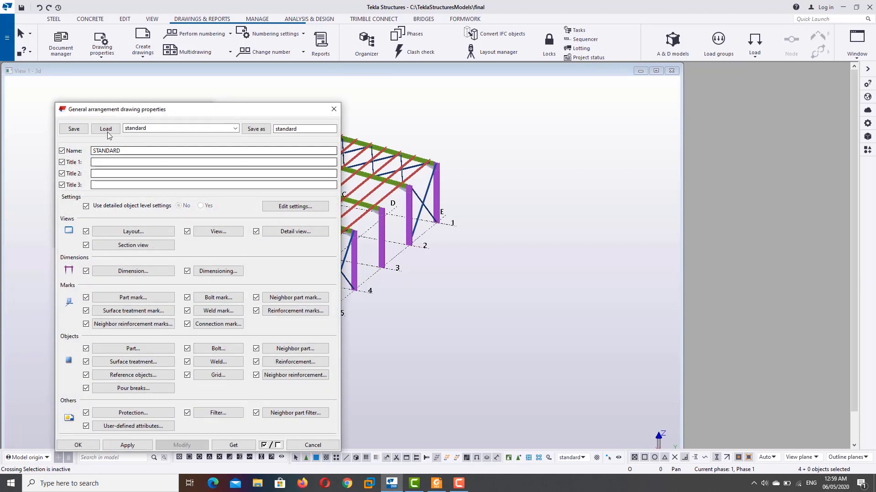
Load the Steel-GA-ELEVATION drawing settings and confirm the properties
click(182, 129)
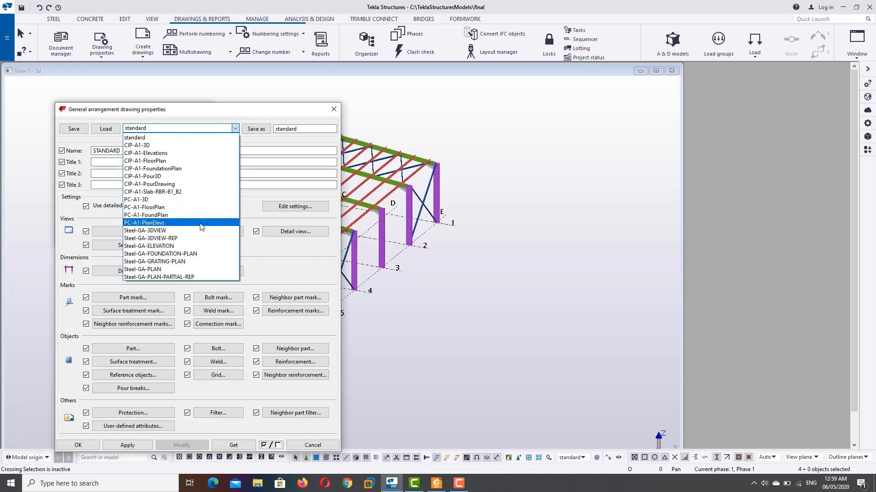
click(177, 247)
click(112, 129)
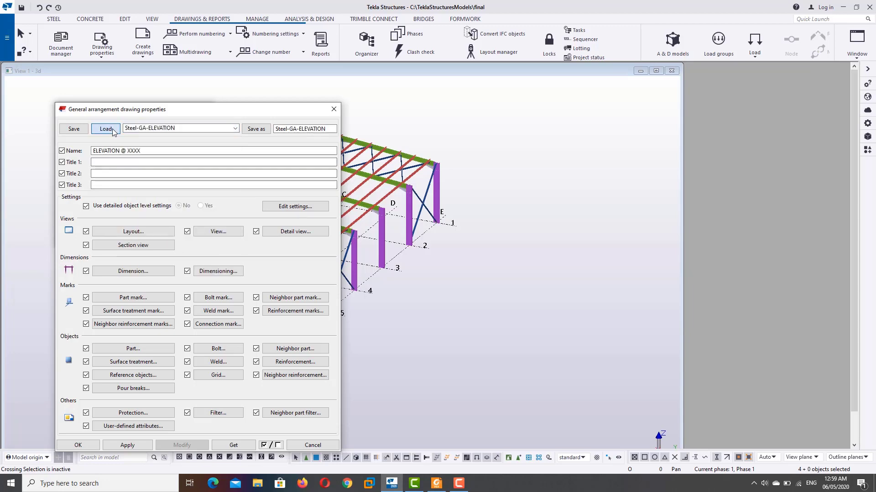
click(91, 445)
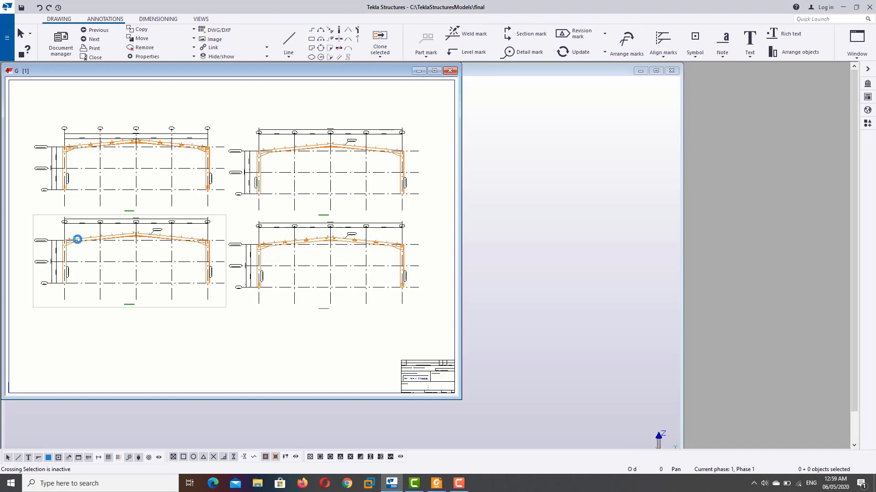
Maximize the drawing window, zoom in, and open the Grid 1 elevation's grid properties
click(436, 72)
scroll(284, 192, up, 1)
scroll(274, 182, up, 2)
scroll(402, 309, up, 2)
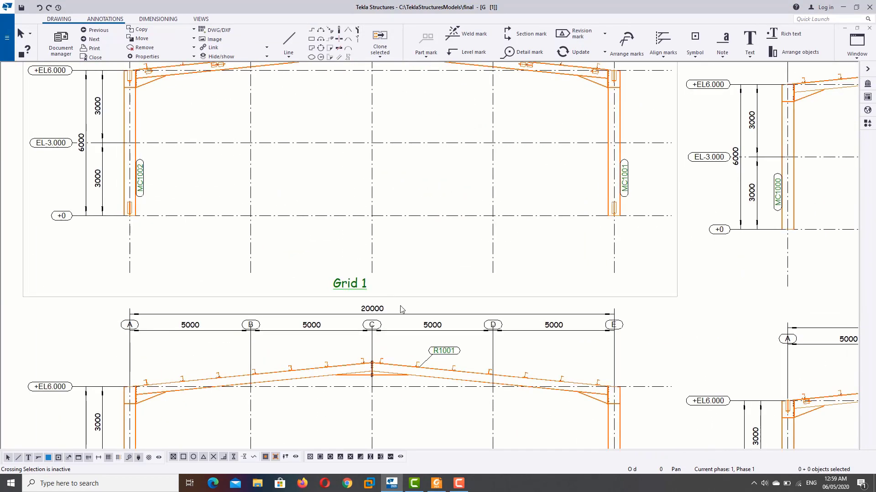
scroll(388, 267, down, 1)
scroll(319, 251, up, 1)
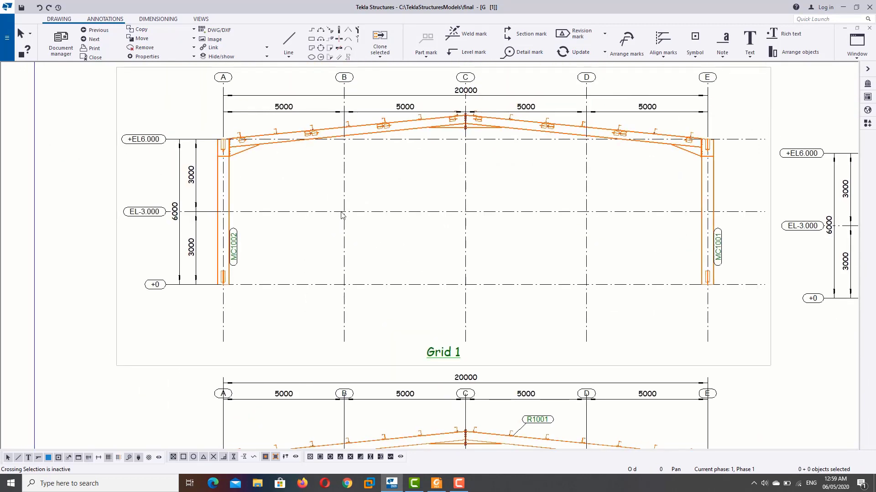
scroll(236, 239, up, 1)
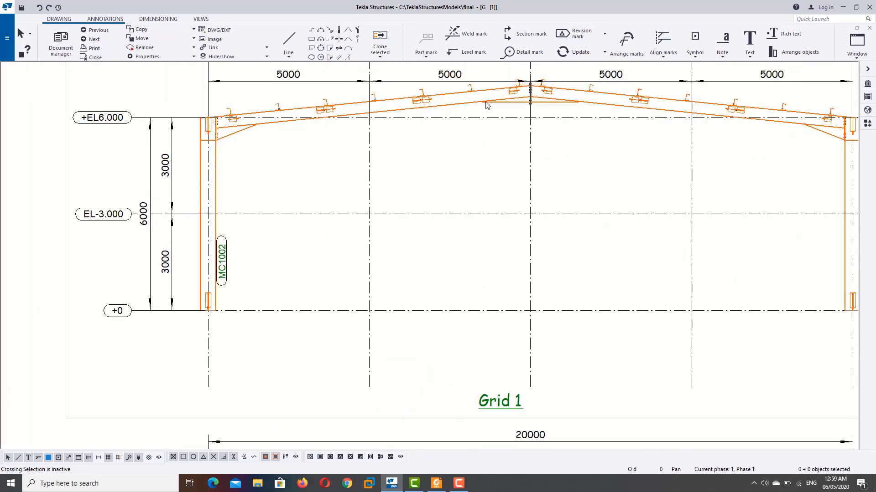
scroll(231, 139, up, 1)
scroll(231, 142, up, 1)
scroll(227, 136, up, 1)
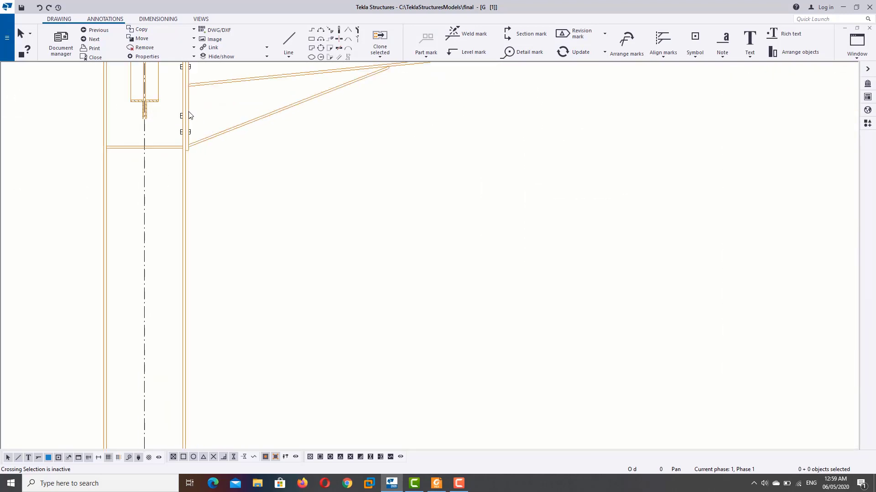
scroll(224, 163, up, 1)
scroll(228, 162, down, 2)
scroll(231, 171, down, 2)
scroll(365, 180, down, 1)
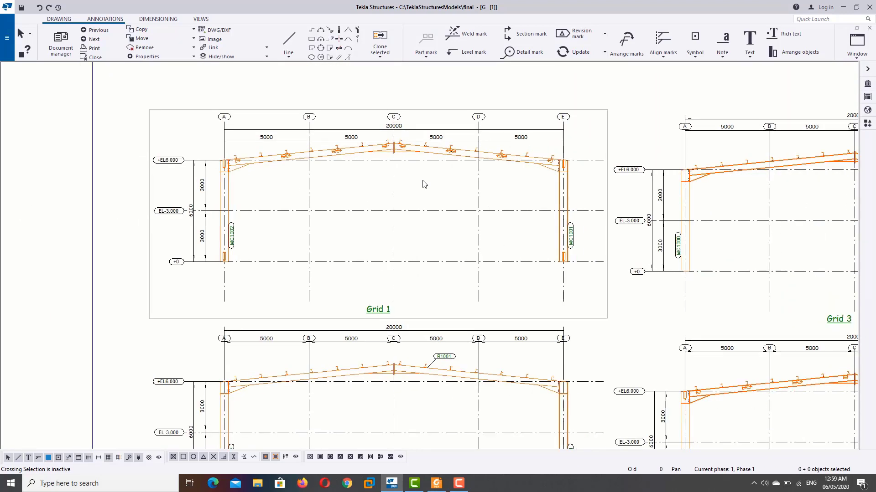
click(395, 210)
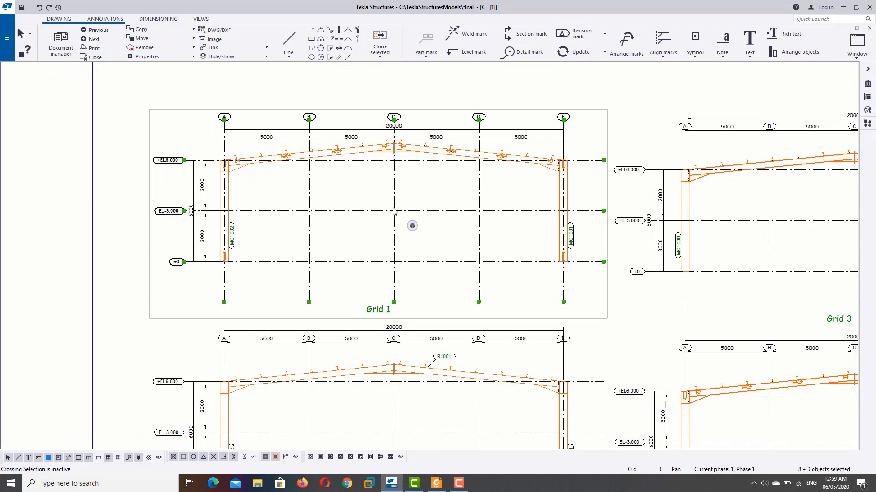
double_click(395, 210)
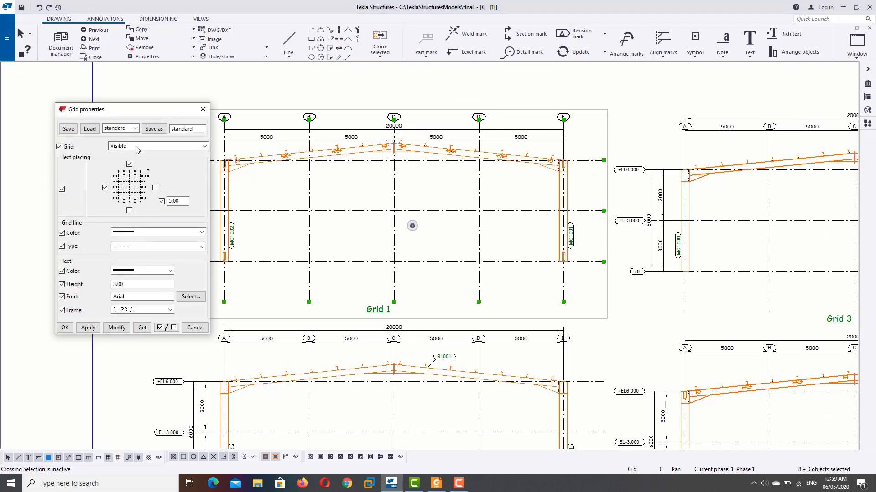
Set the Grid 1 grid to 'Only grid labels visible'
click(137, 146)
click(137, 161)
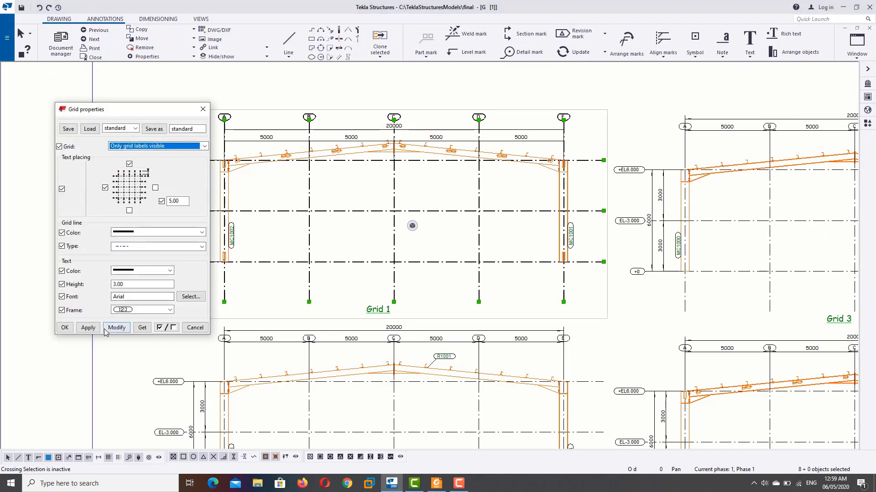
click(116, 328)
Apply 'Only grid labels visible' to the grids of Grid 2, 3 and 4
drag(162, 109, 69, 116)
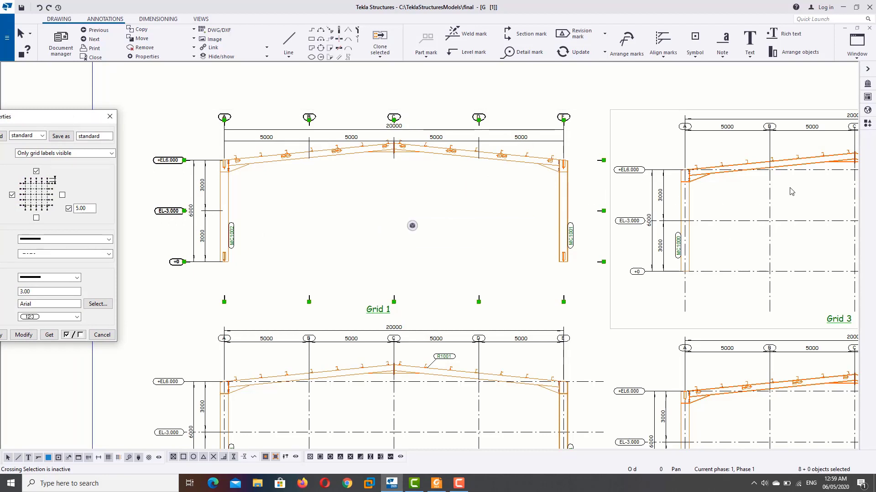
scroll(791, 191, down, 2)
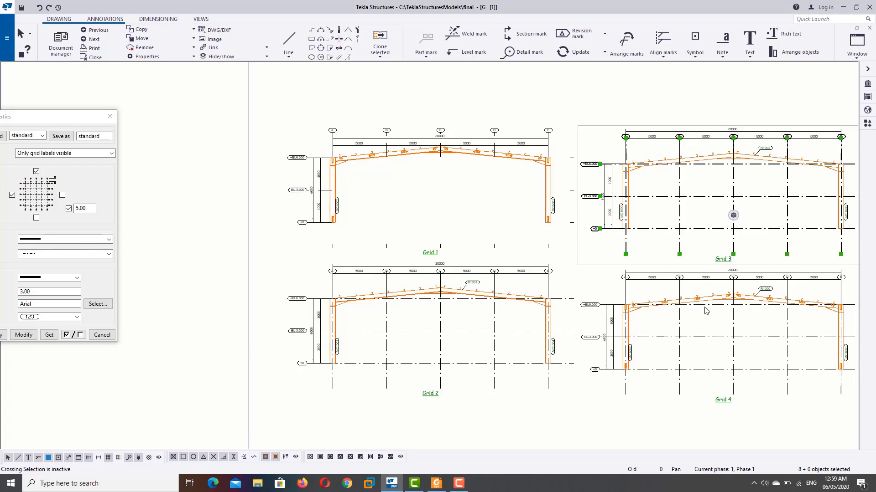
shift+click(705, 339)
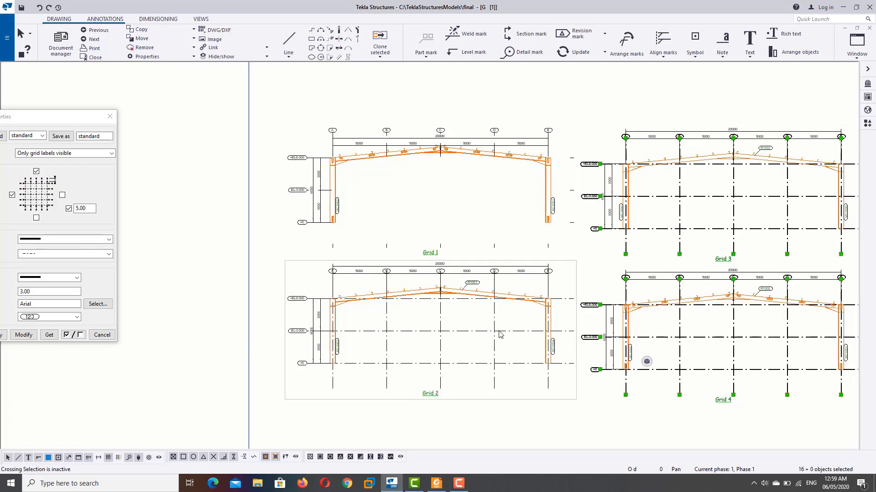
shift+click(499, 342)
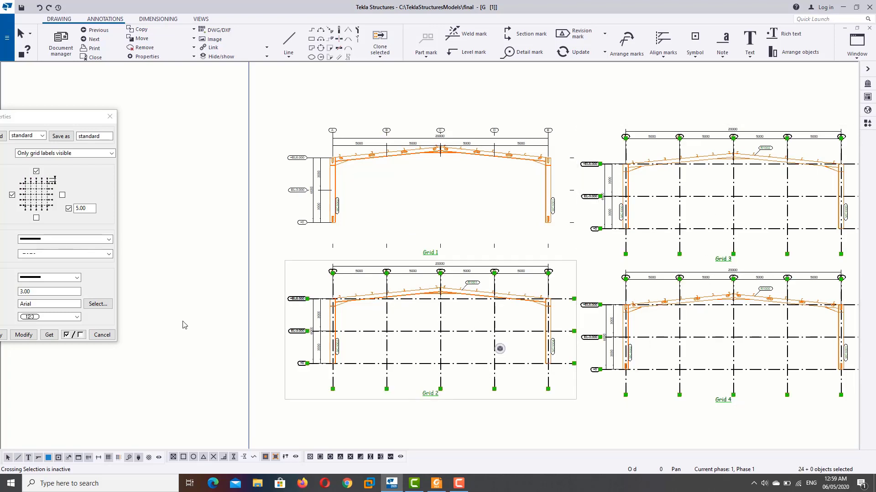
click(24, 335)
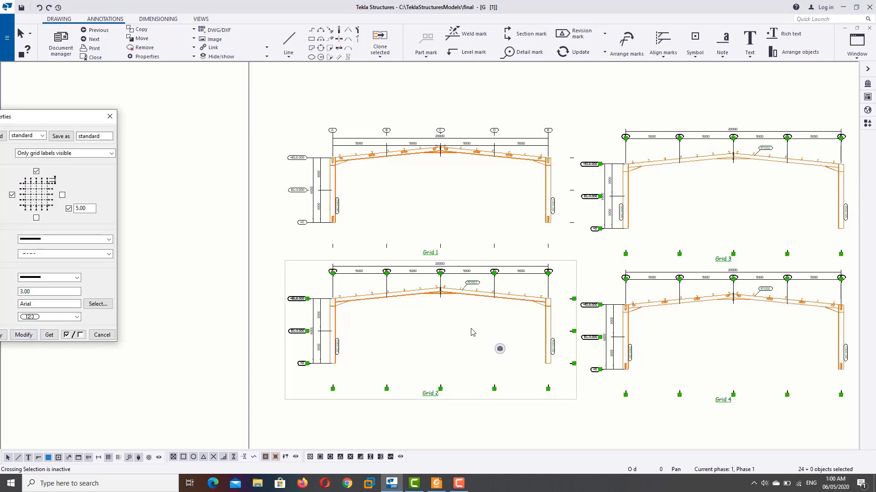
Select the Grid 2 grid and bring the whole Grid 2 elevation into view
click(442, 390)
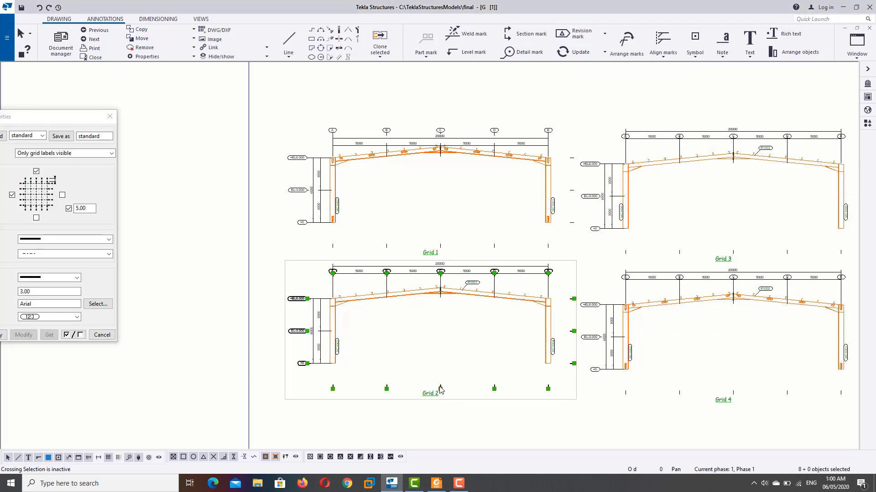
scroll(474, 273, up, 5)
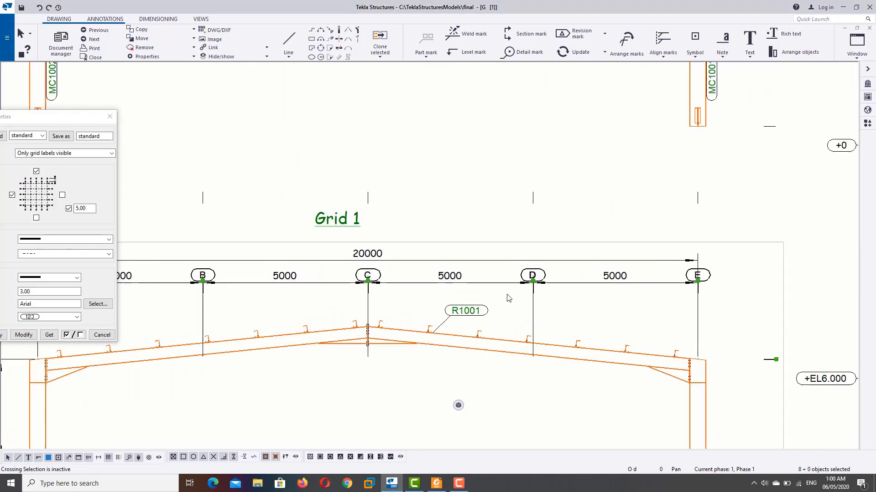
scroll(538, 285, up, 2)
scroll(533, 286, down, 2)
scroll(529, 319, down, 3)
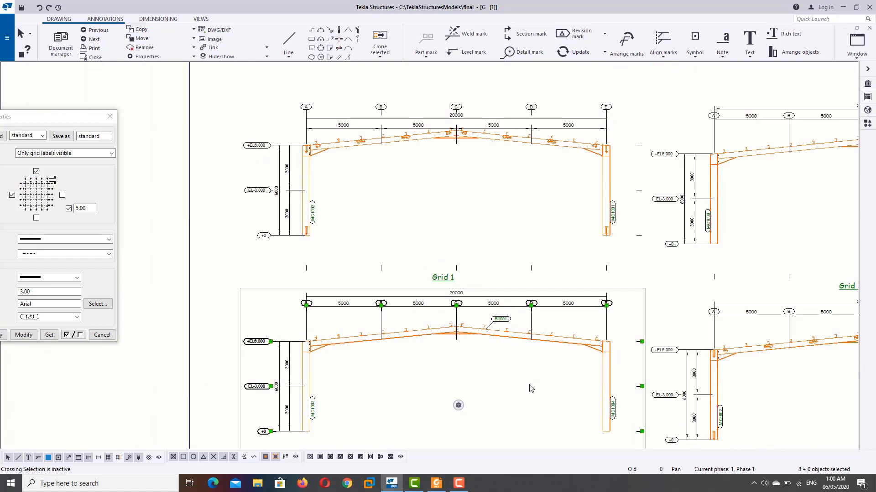
middle_drag(528, 385, 499, 306)
Close the grid properties and hide the Grid 2 grid labels and level marks
right_click(497, 340)
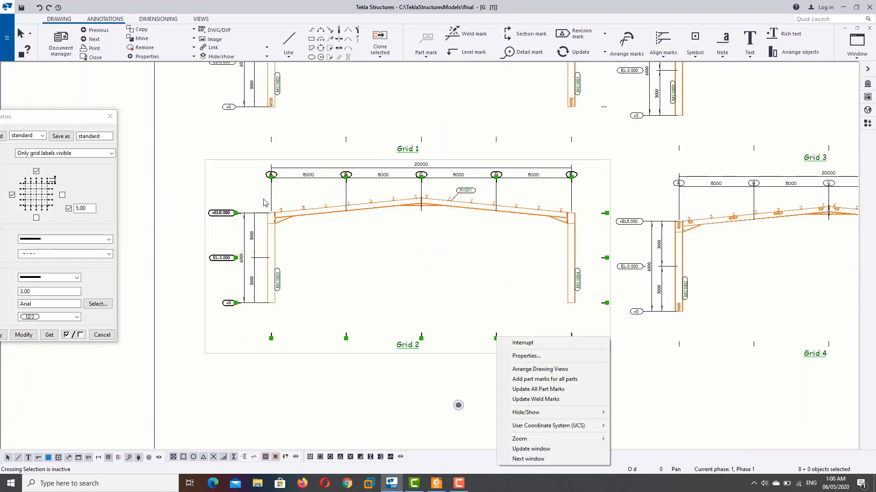
click(110, 116)
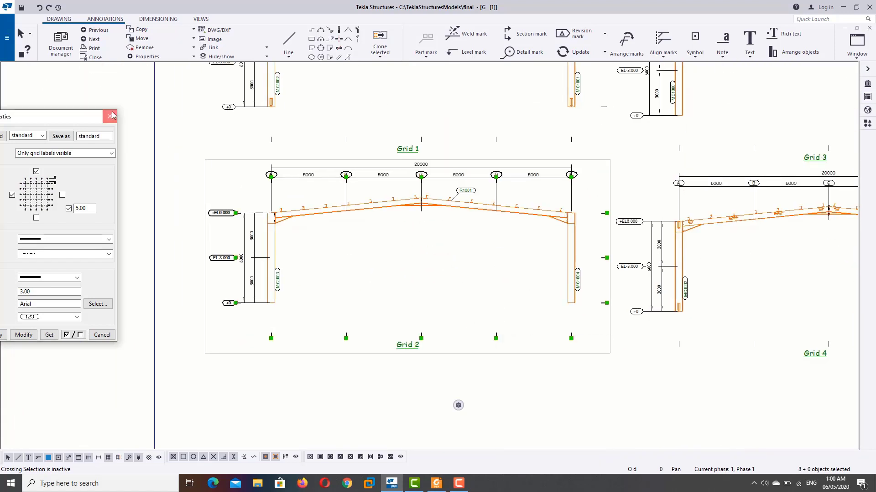
right_click(493, 339)
mouse_move(541, 412)
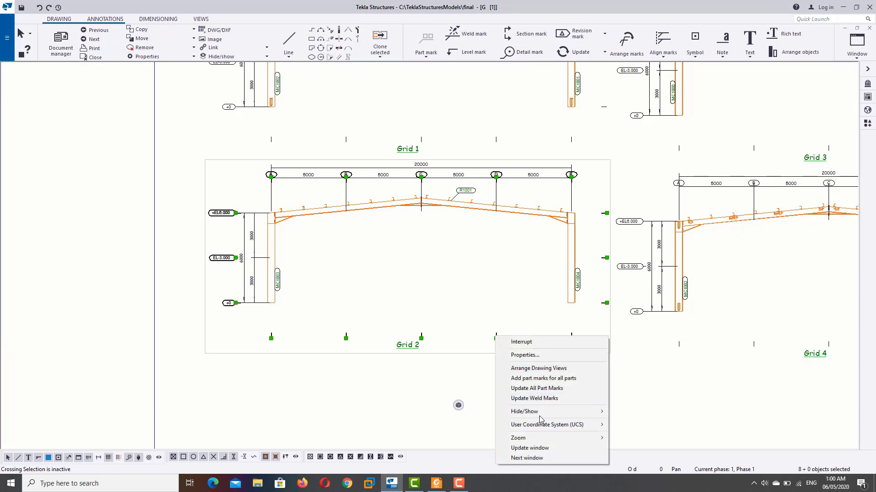
click(613, 412)
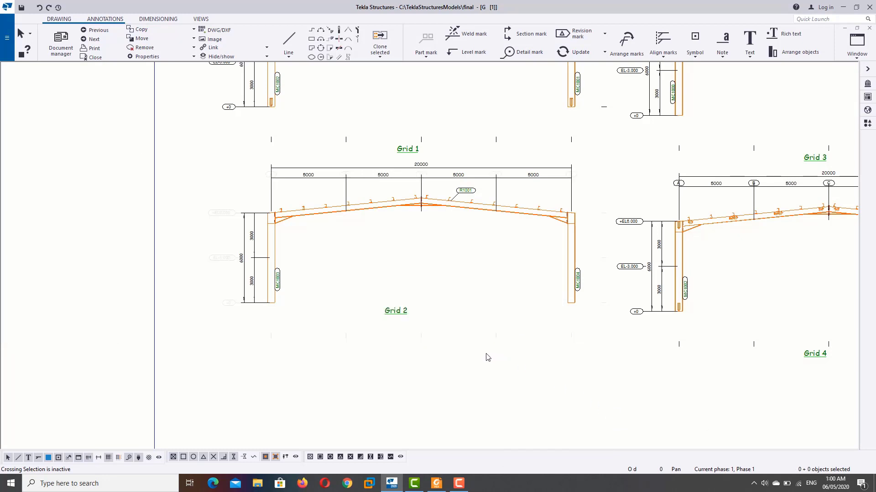
scroll(228, 218, up, 1)
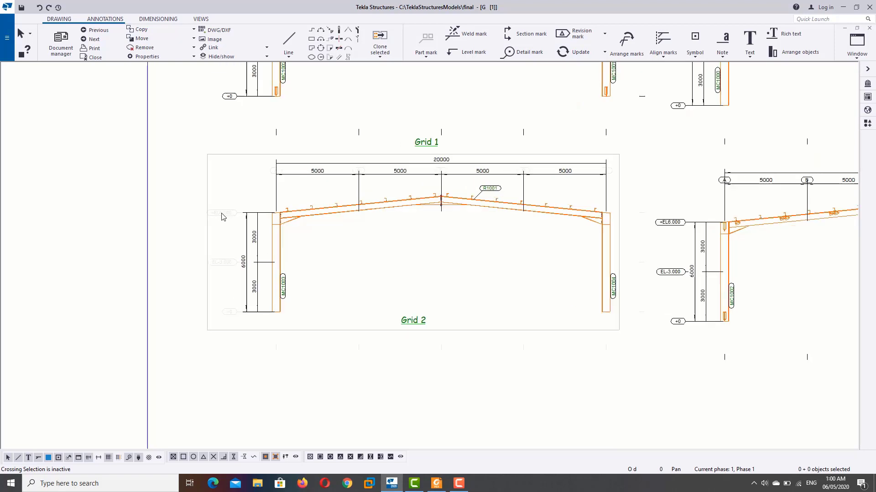
scroll(226, 219, up, 3)
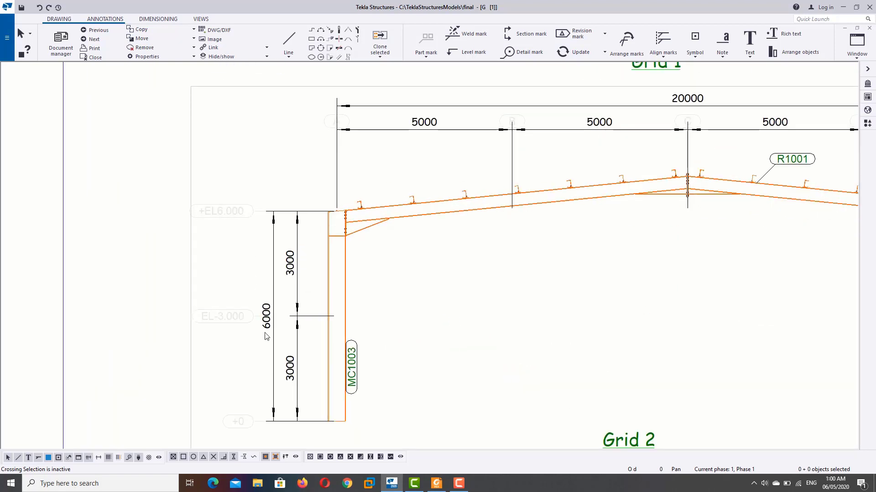
scroll(267, 337, down, 1)
scroll(271, 330, down, 1)
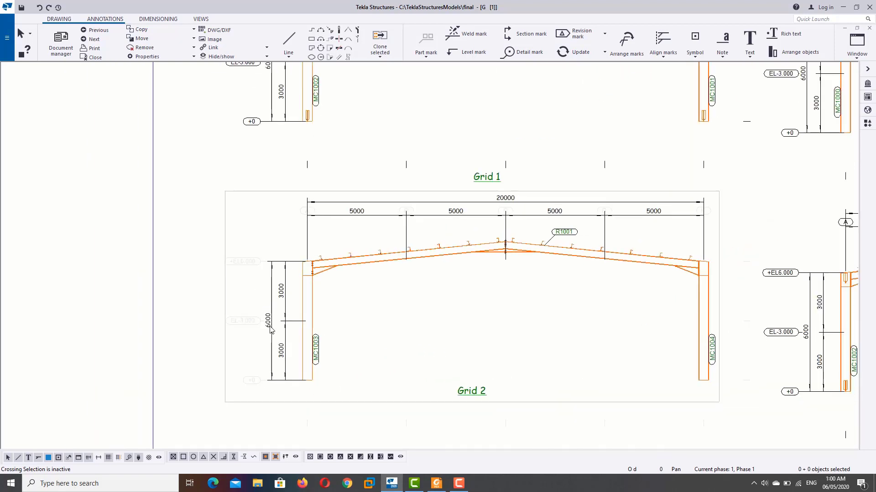
Show column MC1003 and the Grid 2 grid labels and level marks again
right_click(250, 267)
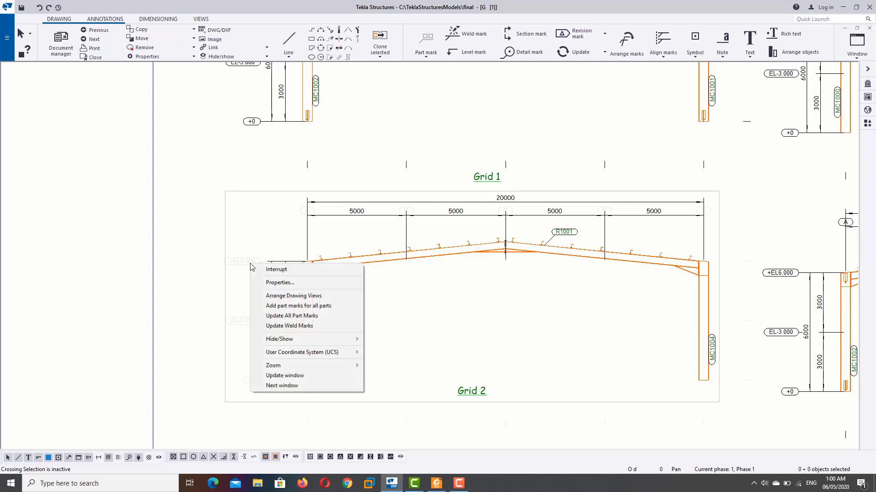
mouse_move(279, 340)
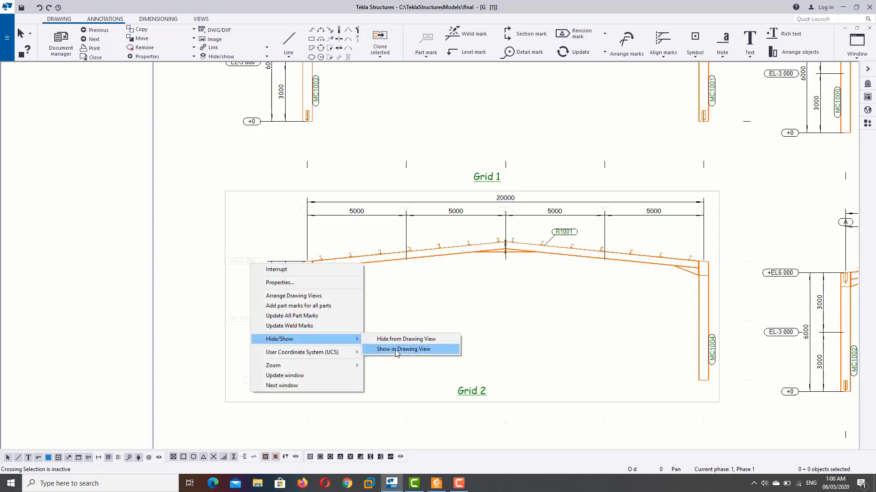
click(401, 349)
click(253, 263)
right_click(246, 259)
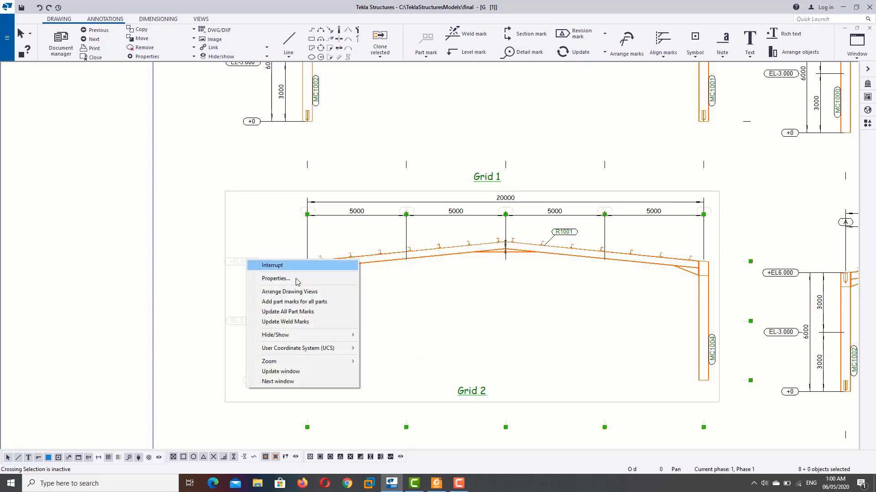
click(397, 345)
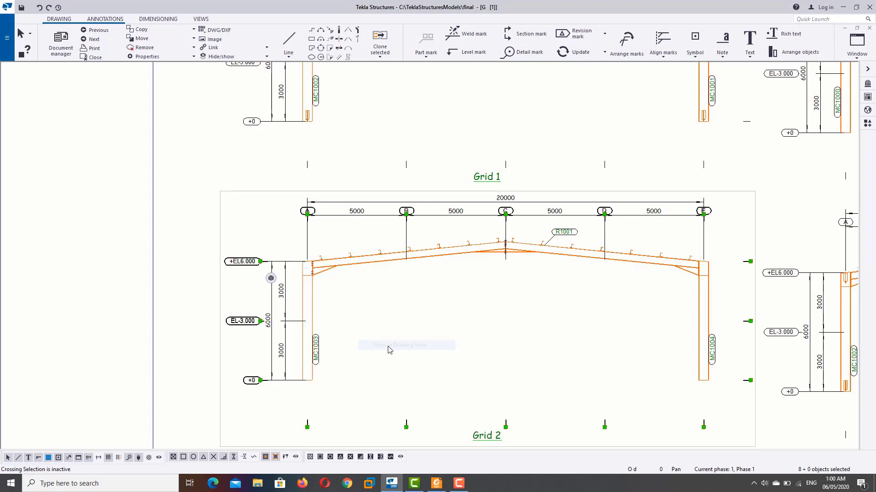
scroll(403, 323, down, 2)
Zoom and pan to the ridge apex and 20000 dimension of the Grid 1 frame
scroll(406, 325, down, 2)
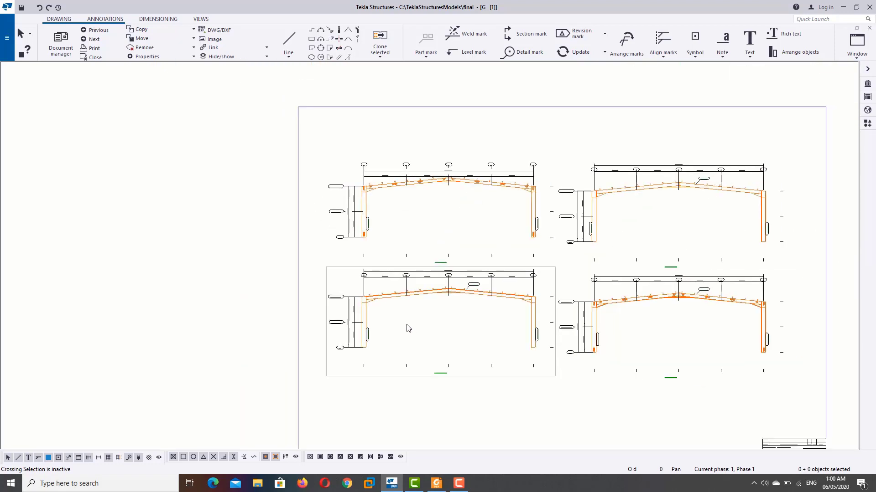
scroll(381, 191, up, 3)
scroll(381, 191, up, 2)
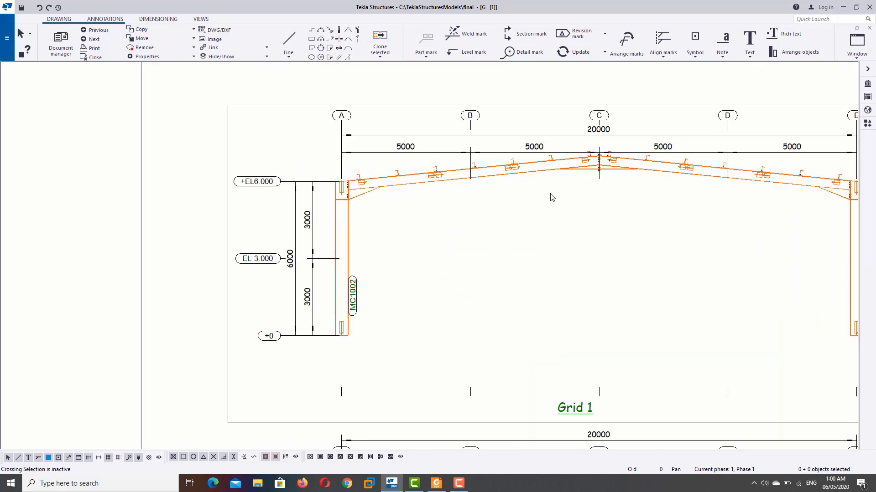
scroll(593, 198, down, 1)
scroll(626, 197, down, 1)
scroll(638, 191, down, 1)
scroll(706, 214, down, 1)
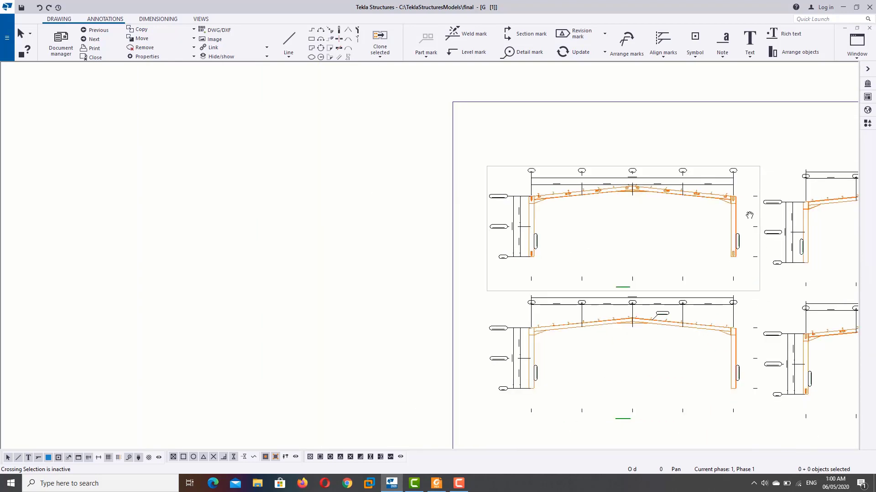
middle_drag(749, 215, 538, 225)
scroll(478, 219, up, 2)
scroll(459, 206, up, 2)
scroll(410, 175, up, 3)
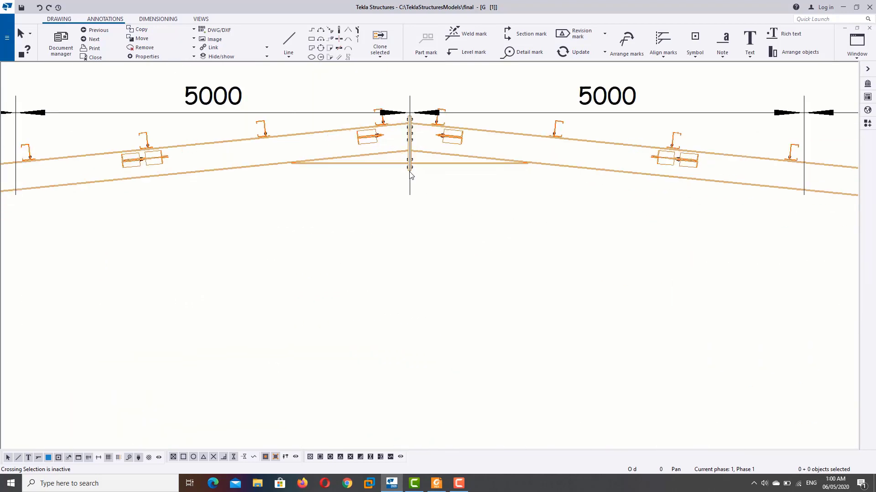
middle_drag(411, 176, 440, 231)
scroll(422, 180, up, 2)
scroll(445, 205, up, 4)
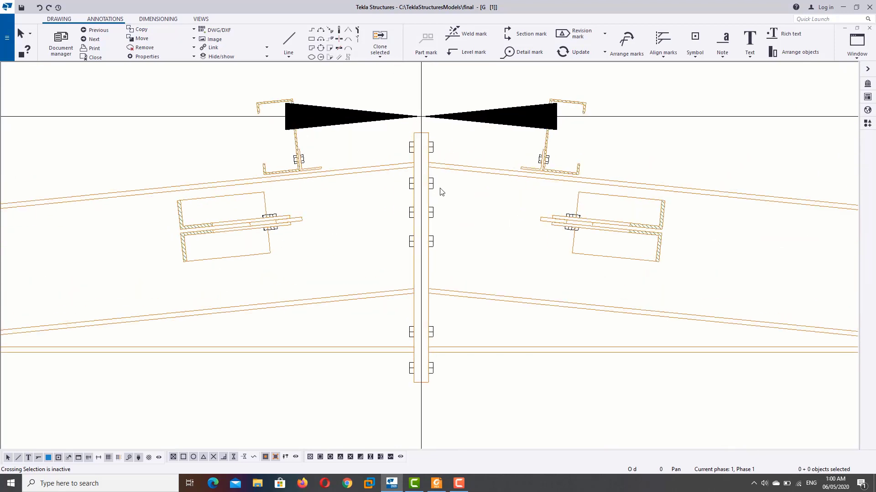
Change the apex bolts' representation to exact solid and apply it
click(433, 149)
double_click(412, 150)
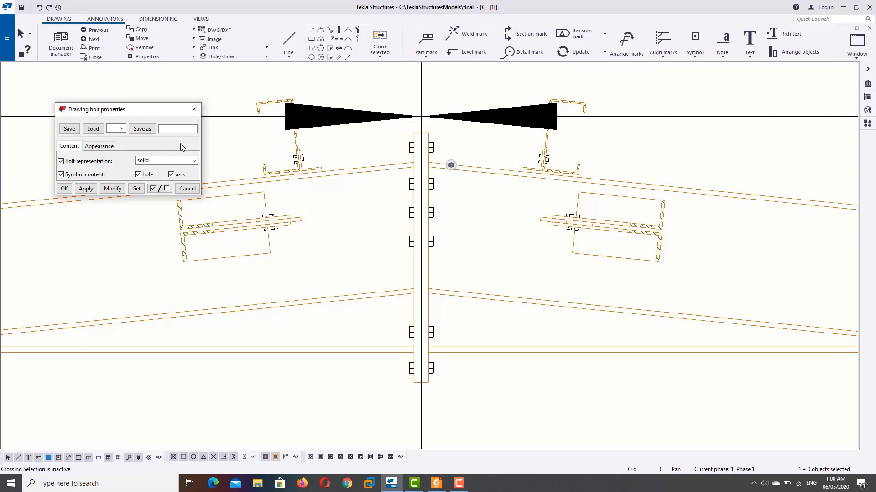
click(153, 162)
click(150, 178)
click(124, 186)
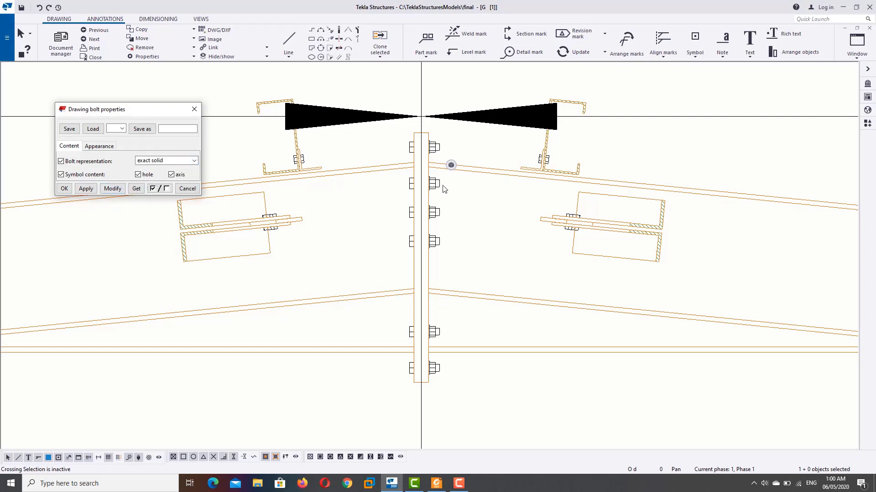
click(64, 189)
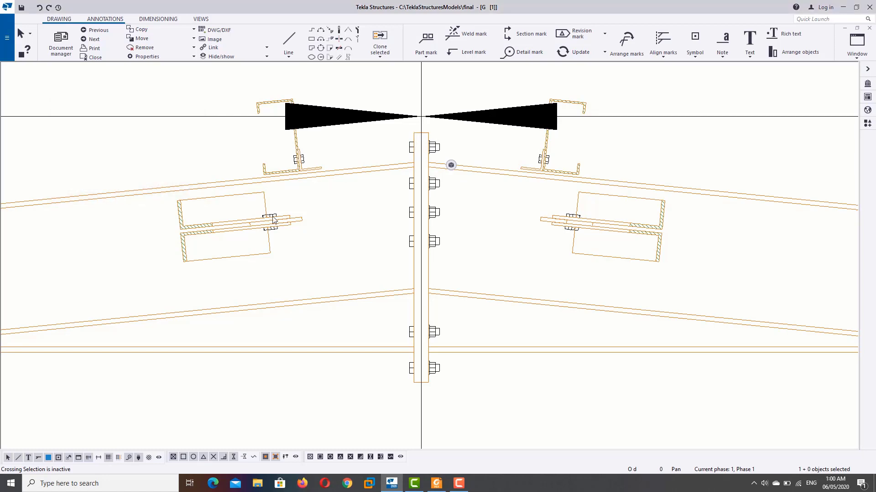
click(302, 159)
scroll(361, 203, down, 3)
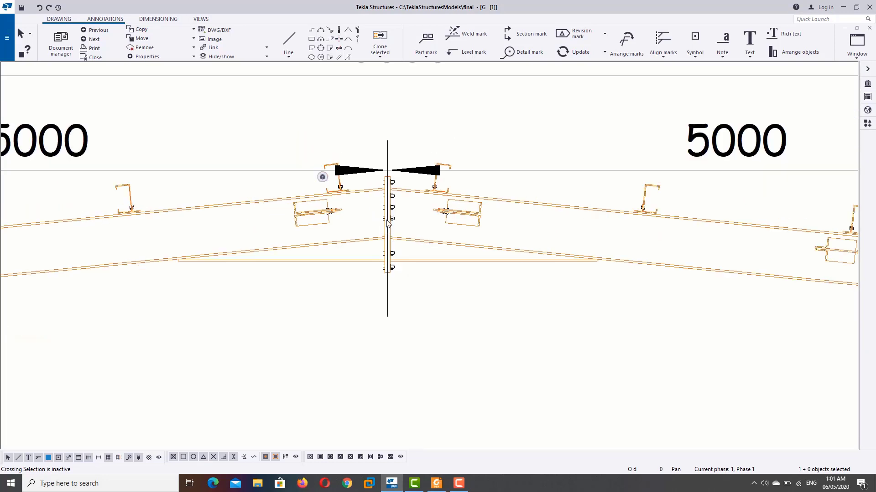
Show every bolt in the drawing as an exact solid, then close the drawing properties
double_click(470, 289)
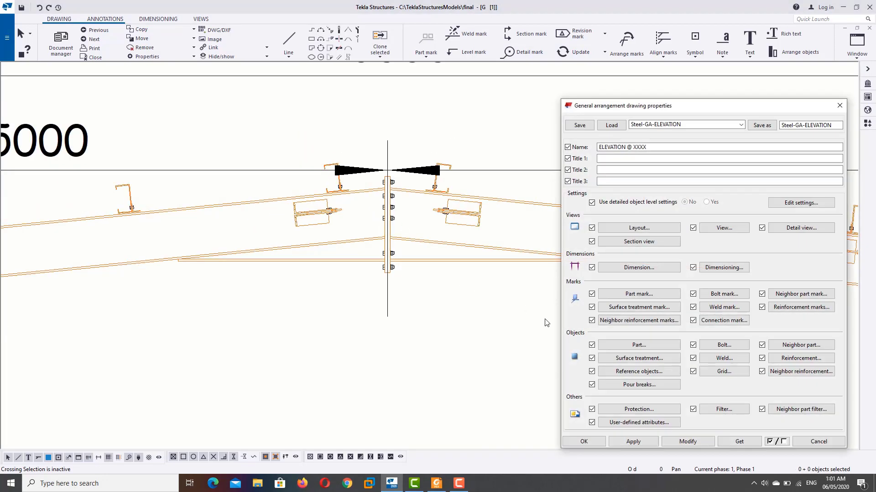
click(726, 345)
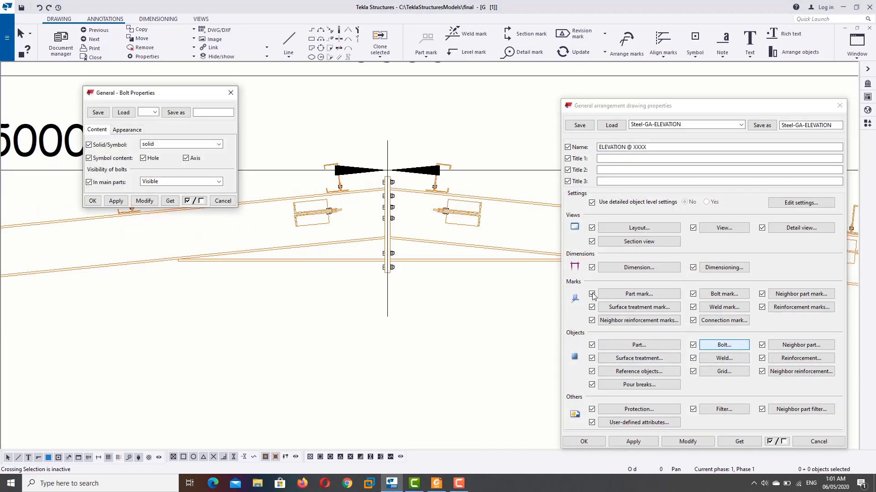
click(193, 145)
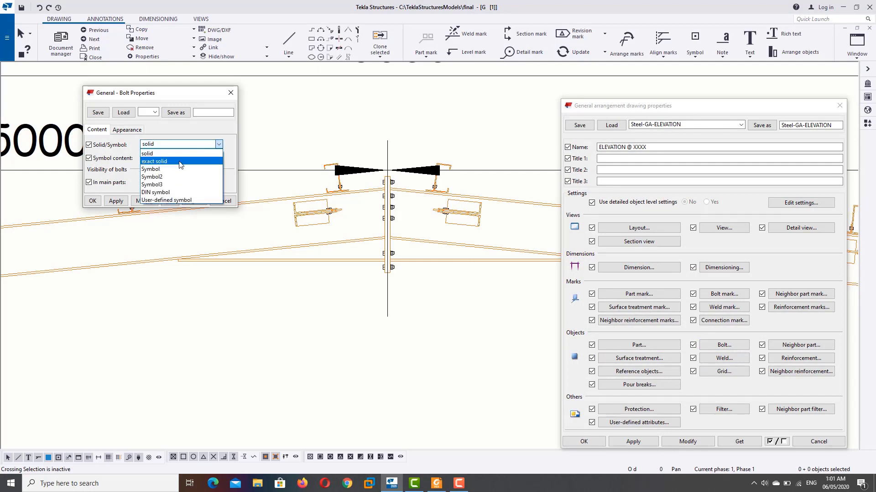
click(181, 162)
click(144, 202)
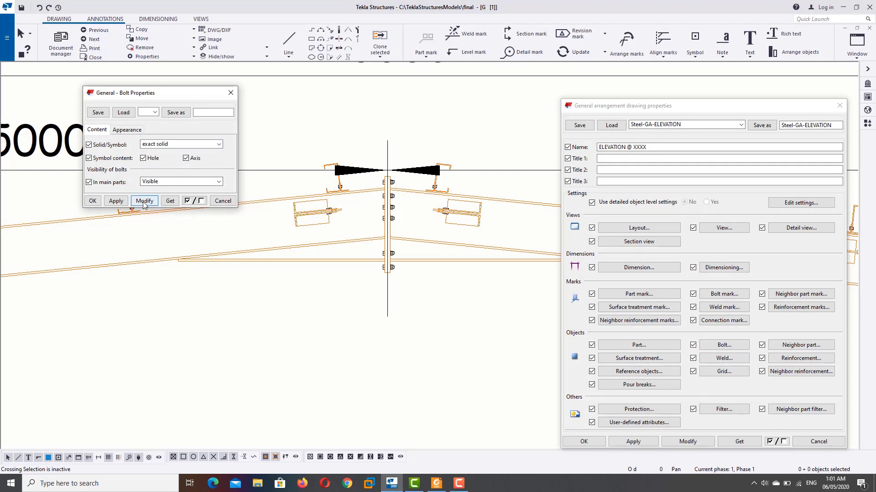
click(92, 201)
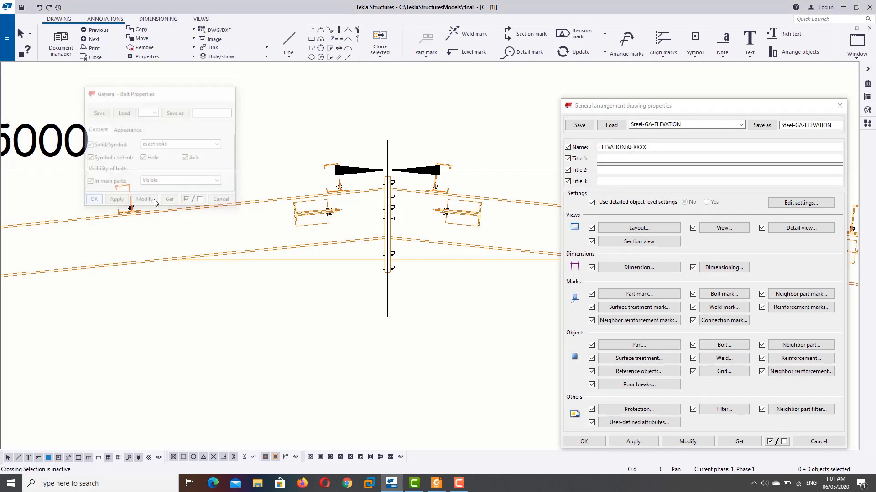
scroll(328, 203, up, 2)
scroll(328, 203, up, 2)
scroll(329, 203, up, 2)
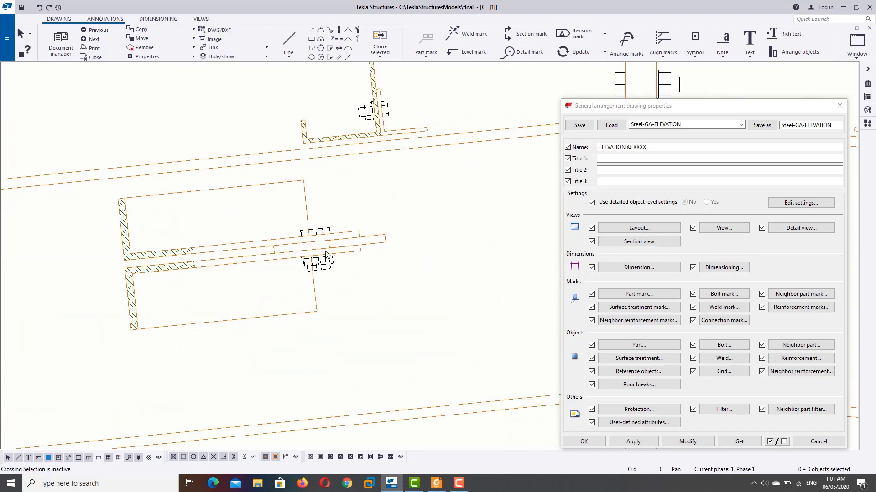
scroll(326, 254, up, 1)
scroll(395, 91, up, 1)
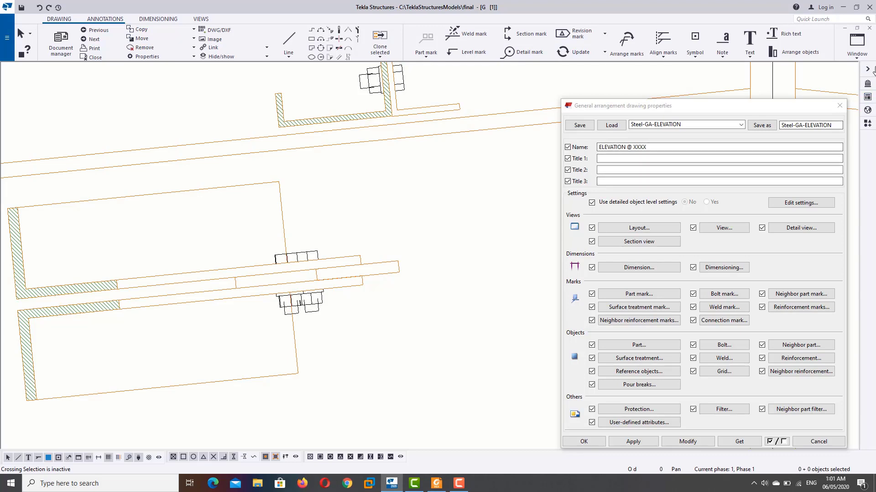
click(834, 107)
Bring the Grid 1 frame into view and apply Automatic hatched fill to the drawing's part faces
scroll(531, 272, down, 2)
scroll(524, 289, down, 2)
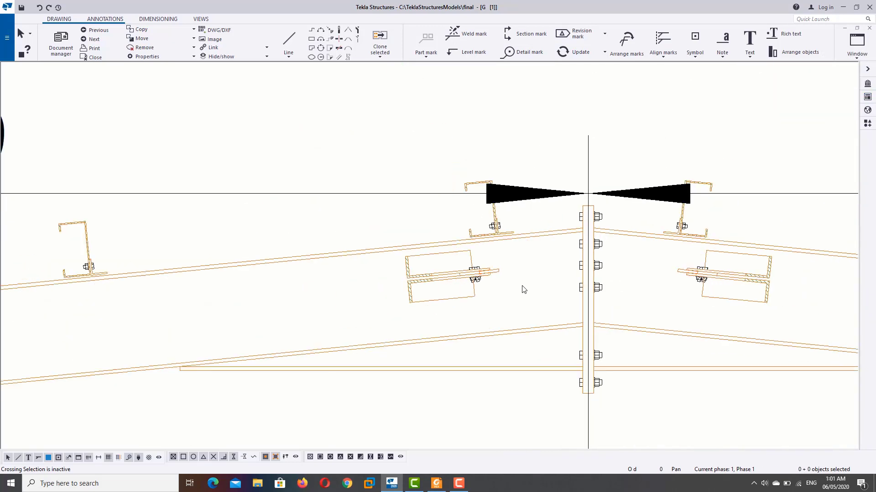
scroll(530, 286, down, 2)
scroll(558, 278, down, 2)
middle_drag(558, 278, 543, 185)
scroll(537, 247, down, 2)
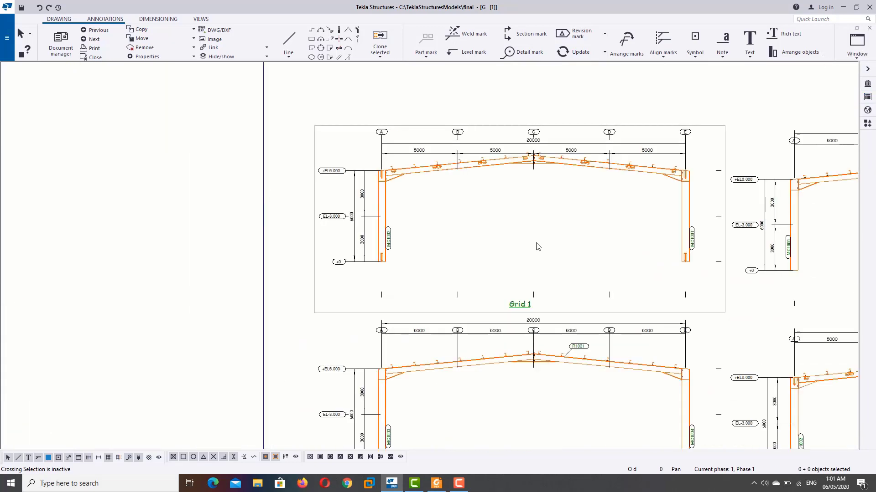
double_click(550, 232)
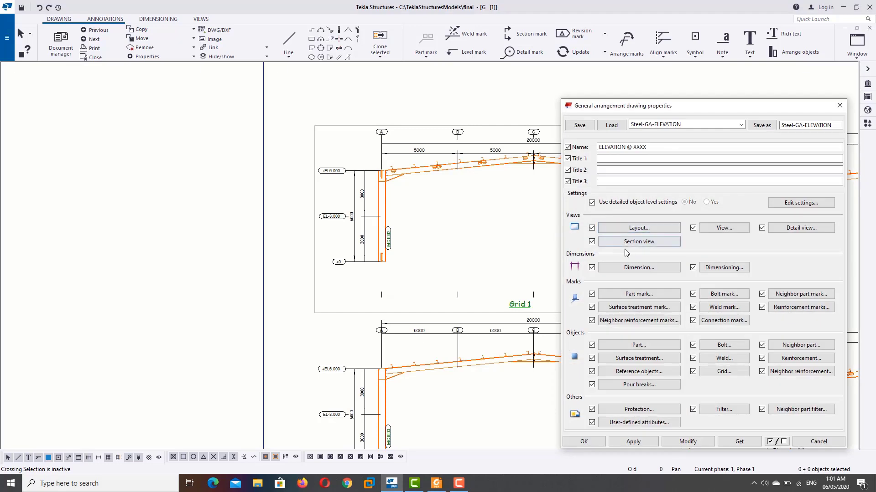
click(649, 348)
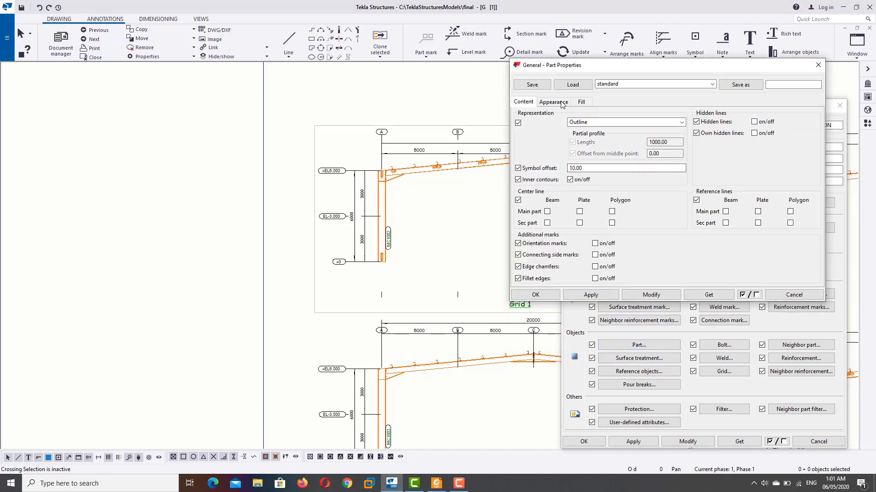
click(639, 135)
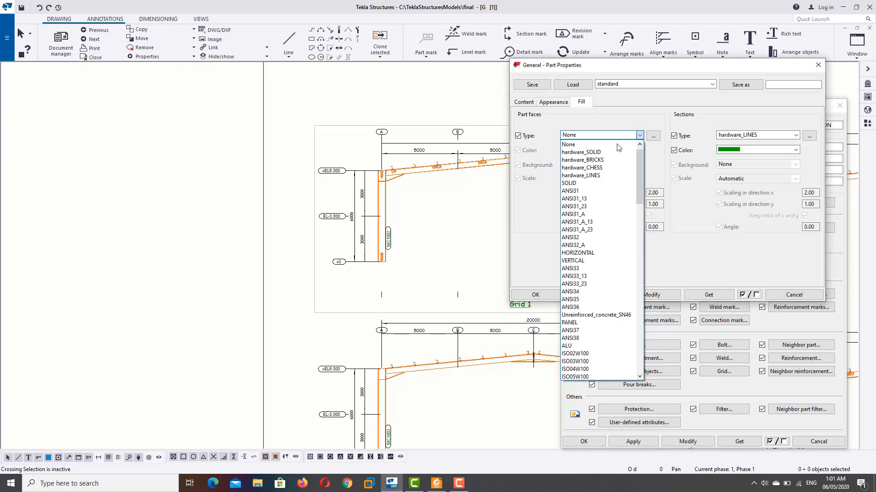
click(575, 144)
scroll(579, 151, up, 1)
click(576, 144)
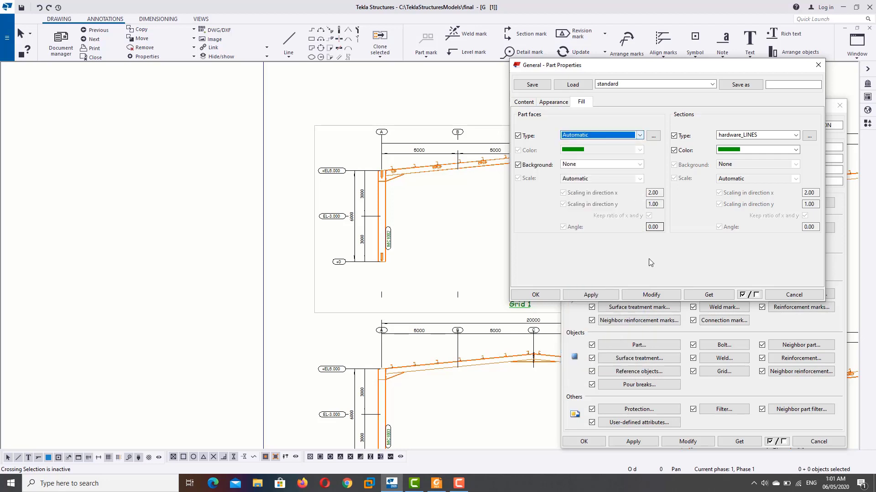
click(641, 295)
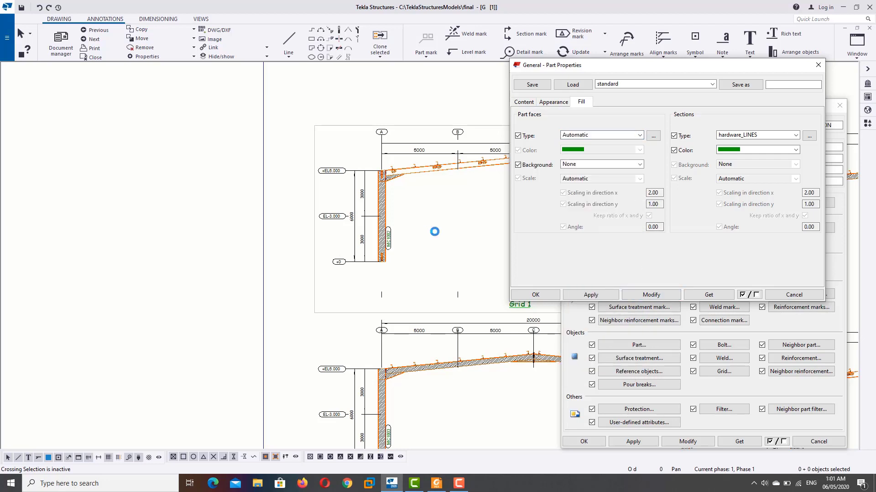
Set the part face fill back to None, apply it, and close the part fill settings
middle_drag(429, 295, 409, 259)
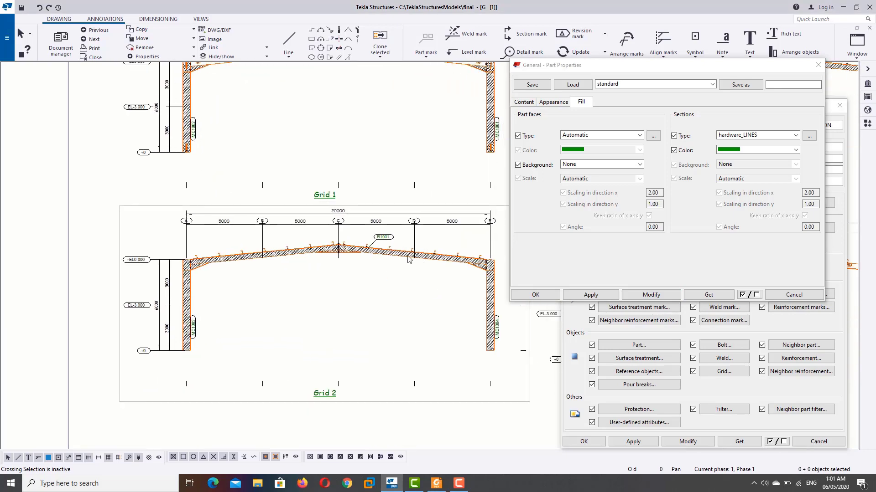
scroll(500, 319, up, 1)
scroll(497, 304, up, 2)
scroll(493, 286, up, 2)
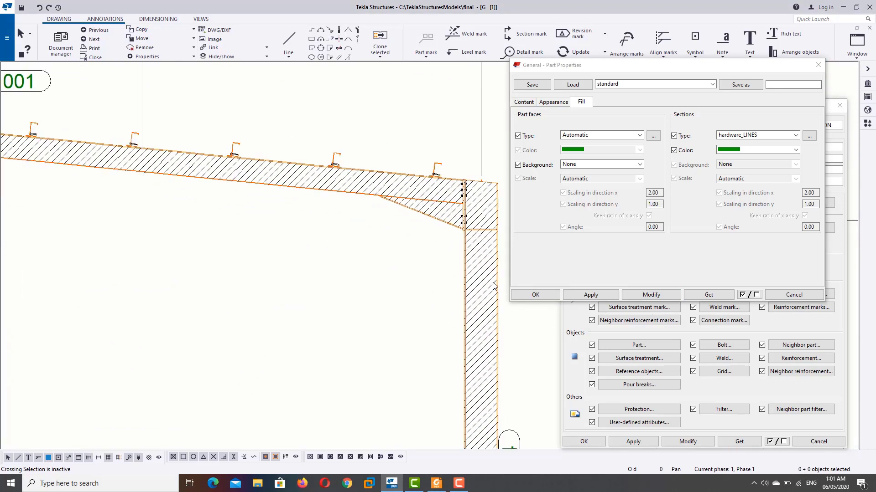
click(631, 135)
click(593, 151)
click(660, 294)
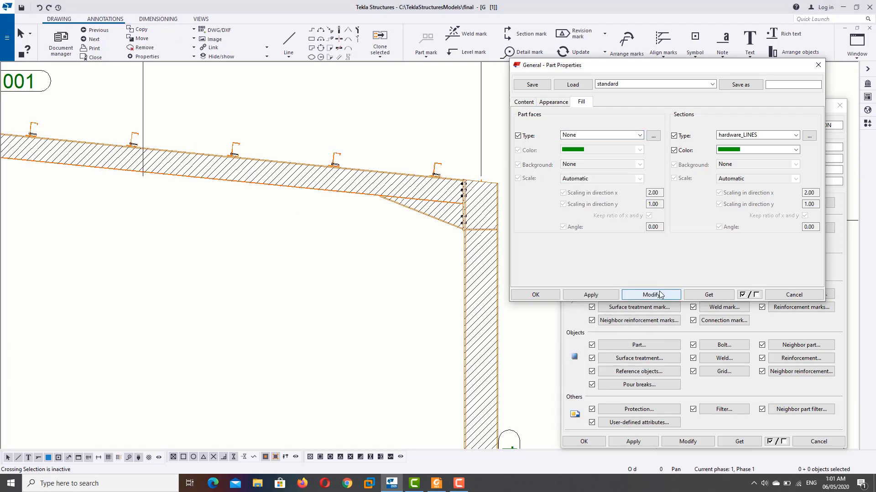
click(818, 64)
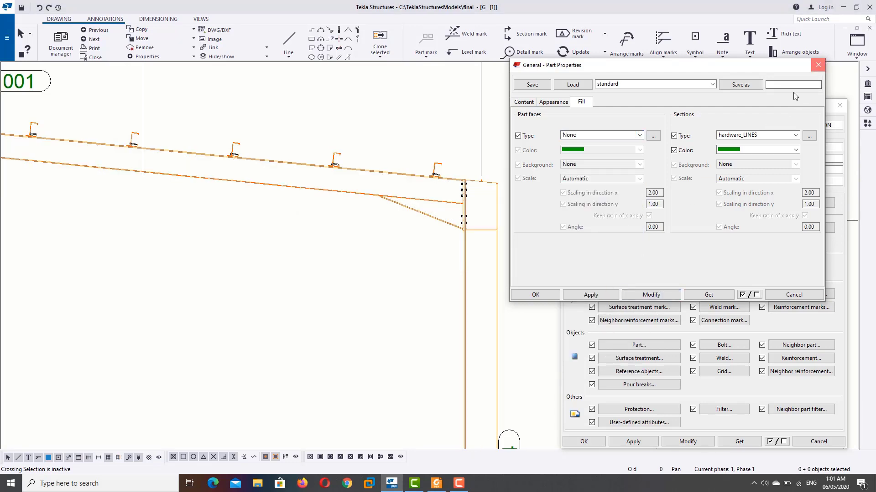
Close the General arrangement drawing properties dialog
scroll(385, 209, down, 3)
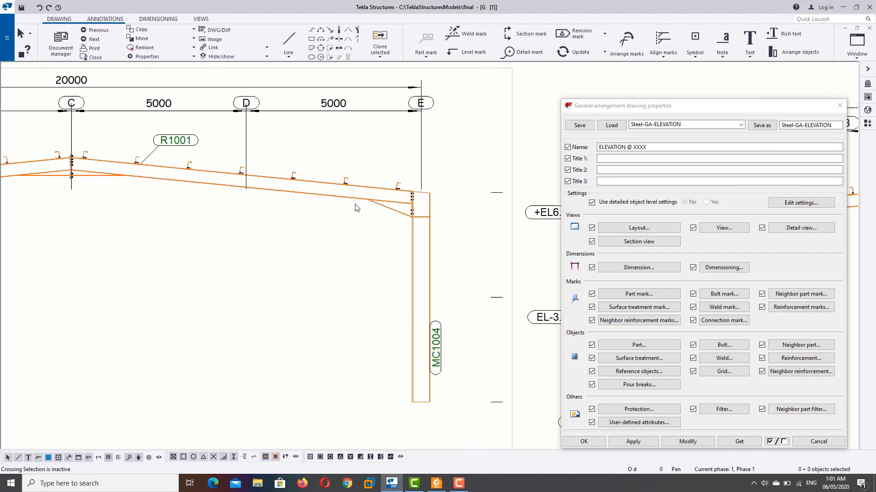
scroll(434, 223, down, 3)
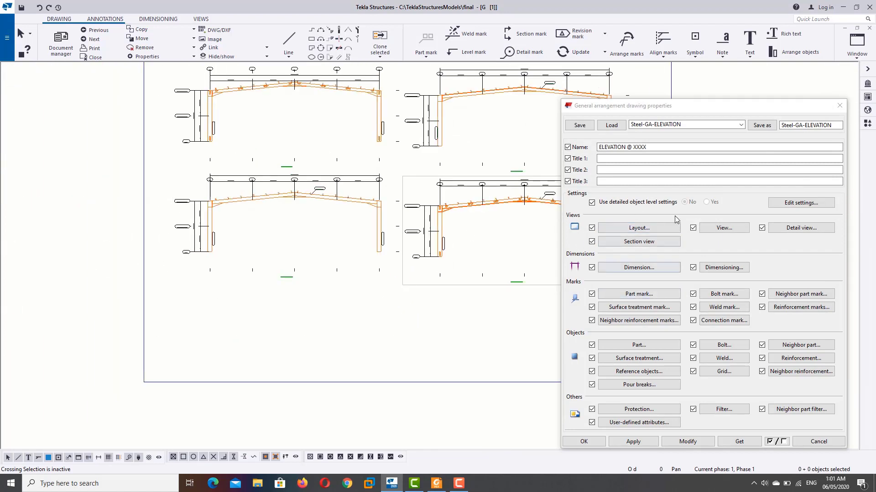
click(839, 105)
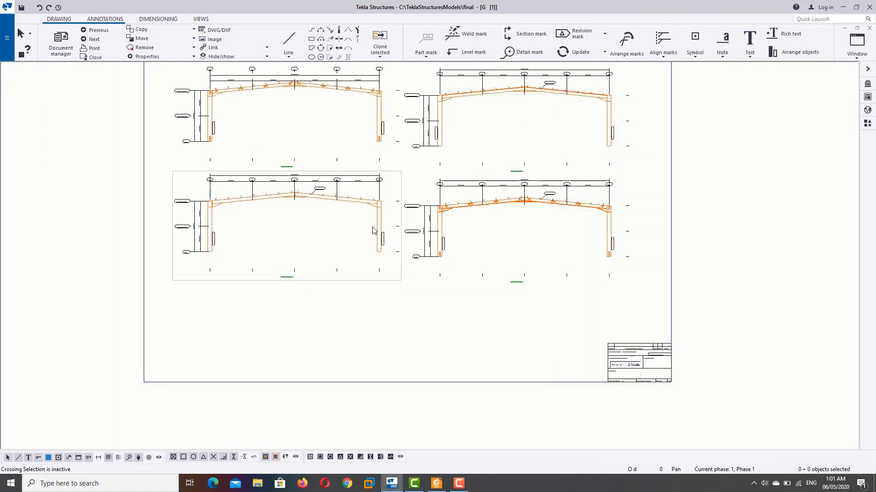
scroll(448, 225, up, 1)
scroll(502, 246, down, 2)
Pan and zoom across the title block, the four grid frame elevations and the Grid 1 ridge
middle_drag(532, 274, 426, 266)
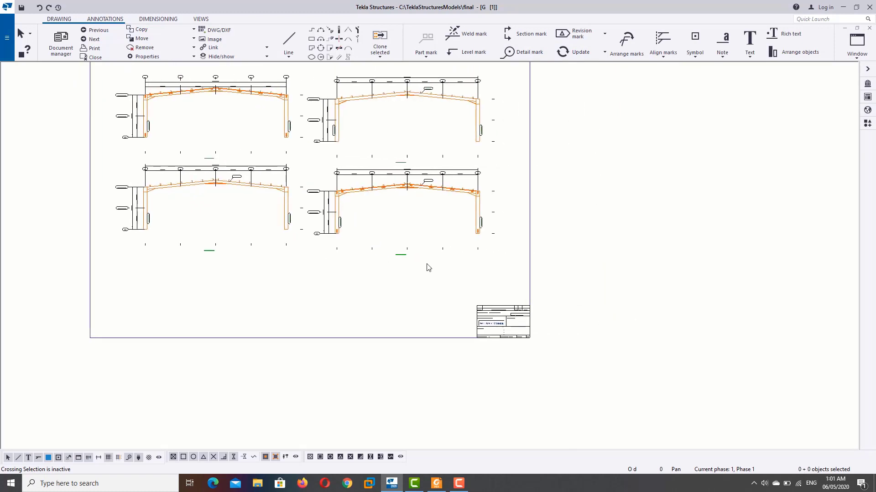
scroll(514, 339, up, 1)
scroll(512, 338, up, 1)
scroll(508, 329, up, 1)
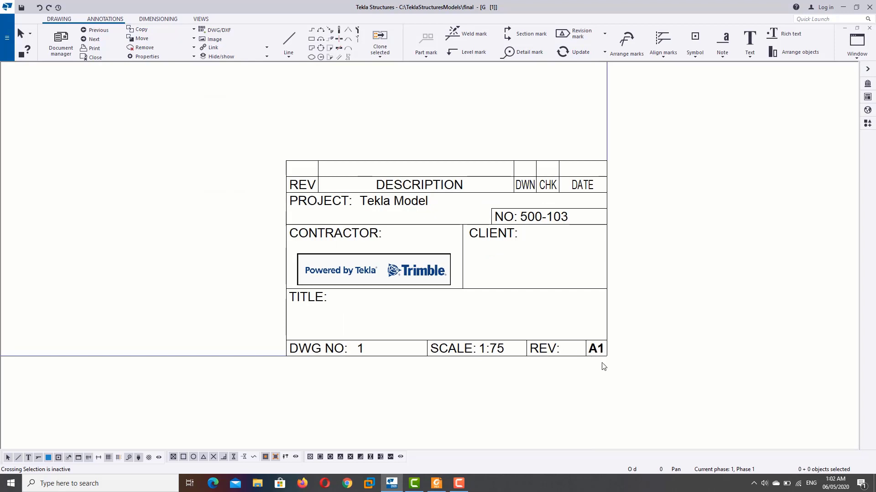
scroll(390, 352, down, 1)
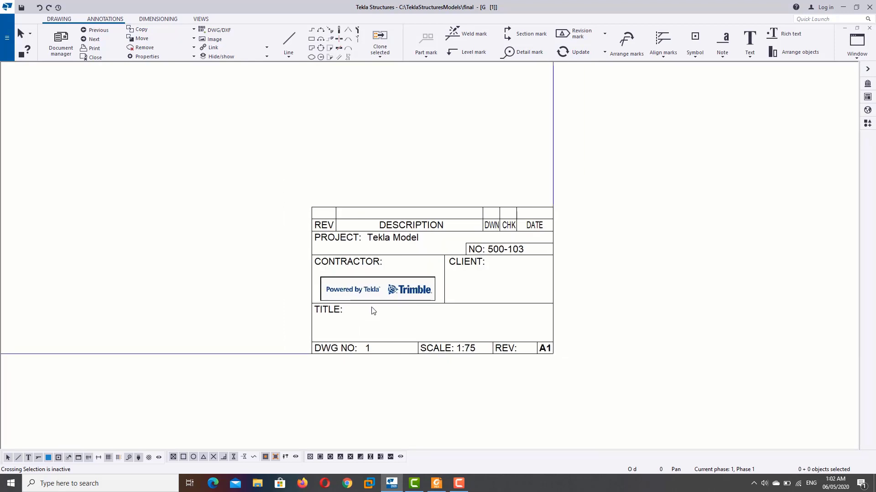
scroll(429, 257, down, 2)
scroll(308, 179, down, 2)
middle_drag(309, 179, 387, 246)
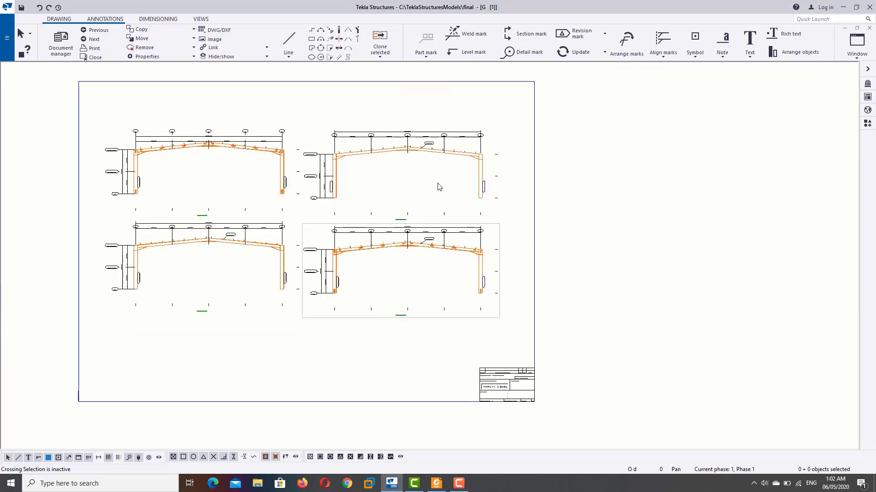
scroll(288, 205, up, 2)
scroll(273, 207, up, 2)
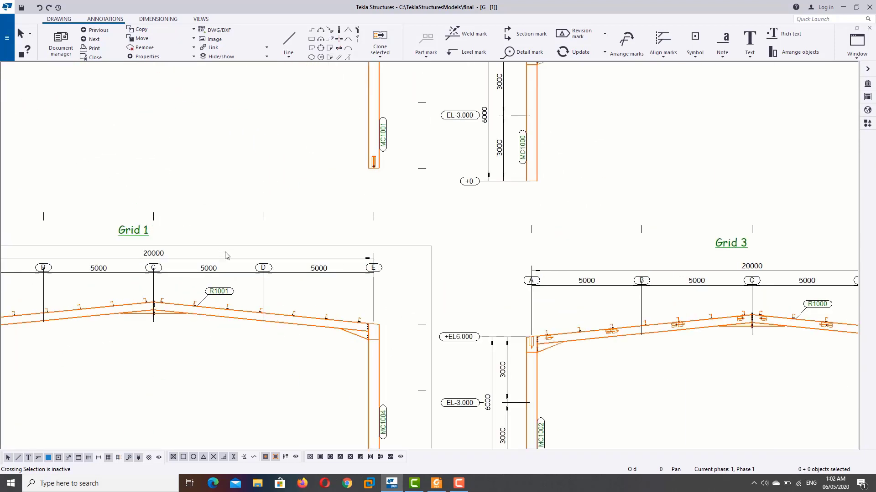
mouse_move(374, 201)
middle_down()
mouse_move(465, 211)
mouse_move(429, 269)
middle_up()
scroll(467, 183, down, 2)
scroll(283, 204, up, 2)
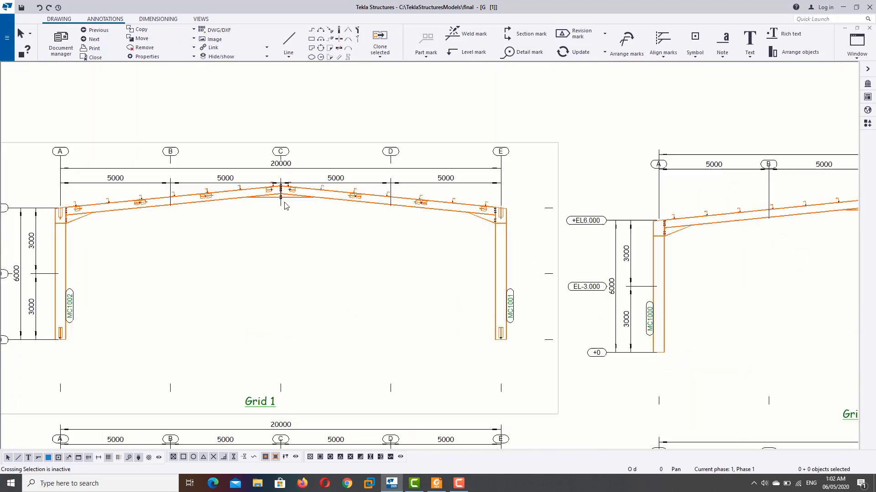
scroll(278, 201, up, 2)
scroll(287, 198, up, 2)
scroll(287, 196, up, 2)
scroll(301, 224, up, 1)
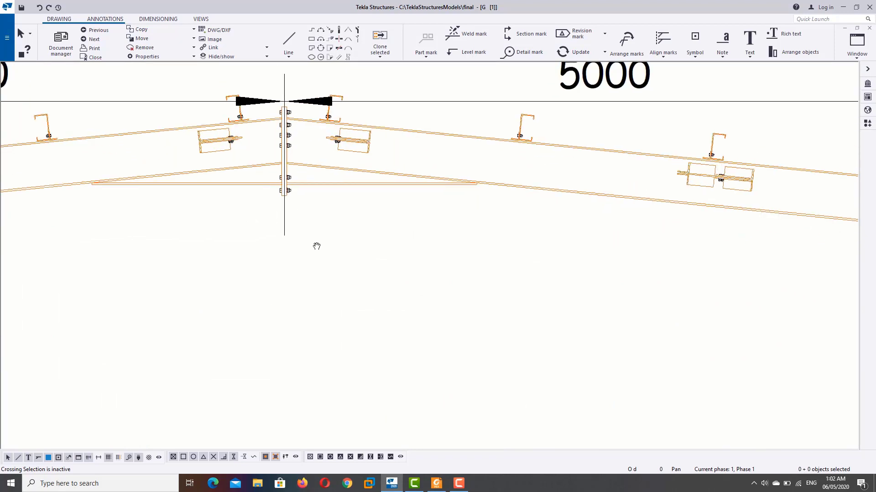
scroll(317, 245, down, 1)
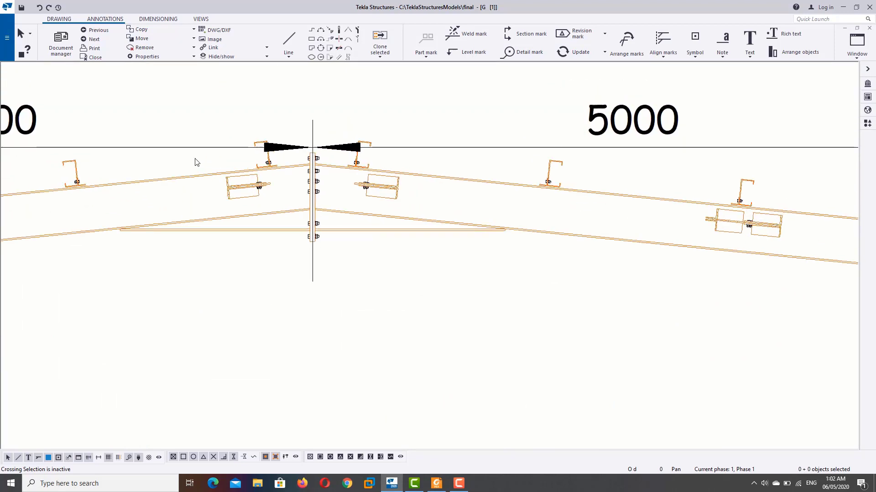
Start a detail view centred on the grid C ridge joint, with its circle around the ridge
click(197, 20)
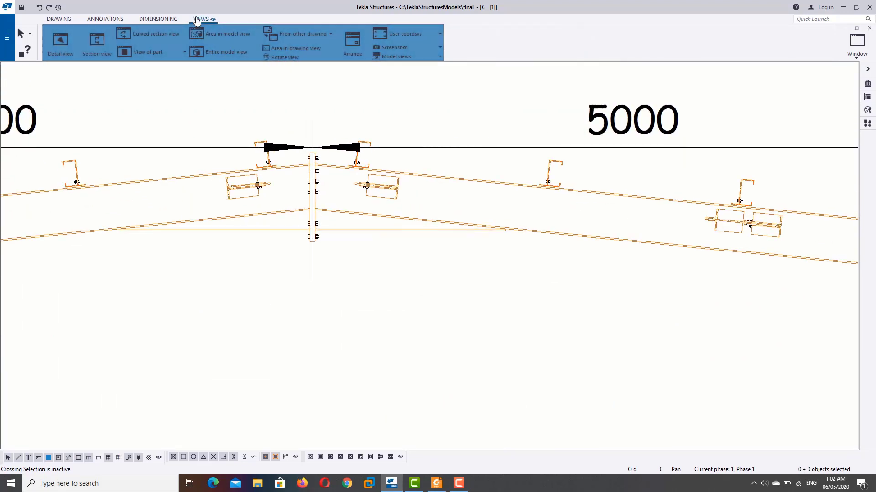
click(59, 52)
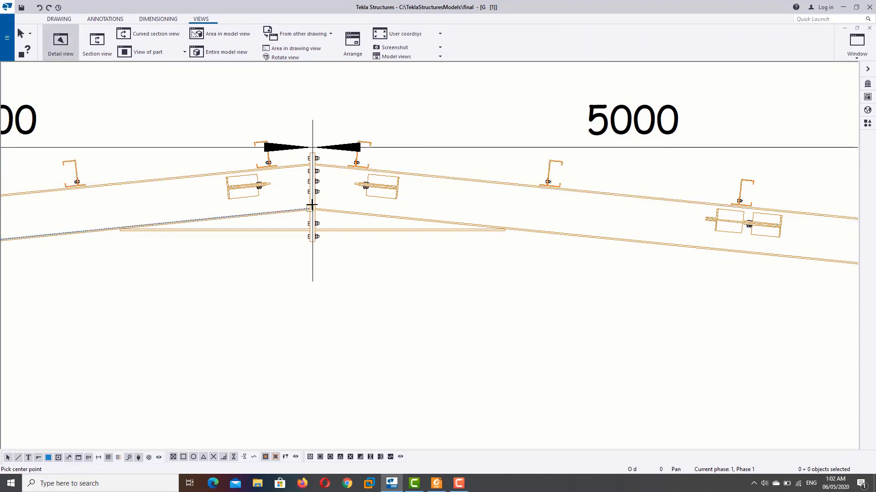
scroll(316, 196, up, 2)
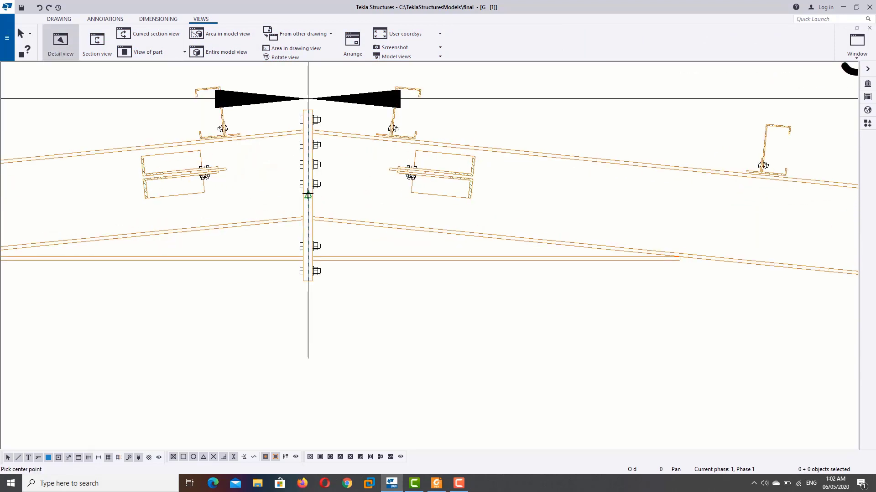
click(308, 195)
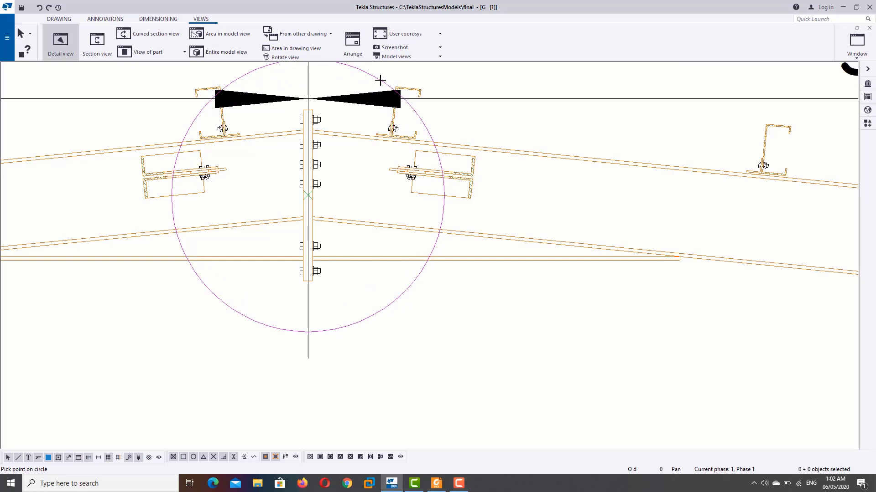
click(380, 80)
Place the DETAIL A label above the Grid 1 frame and bring up the options to end the command
scroll(469, 96, down, 3)
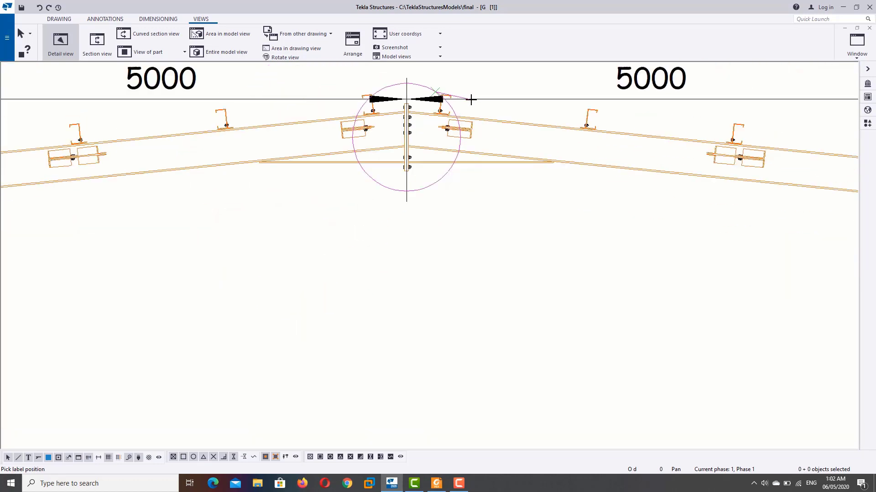
scroll(442, 179, down, 2)
scroll(443, 179, down, 3)
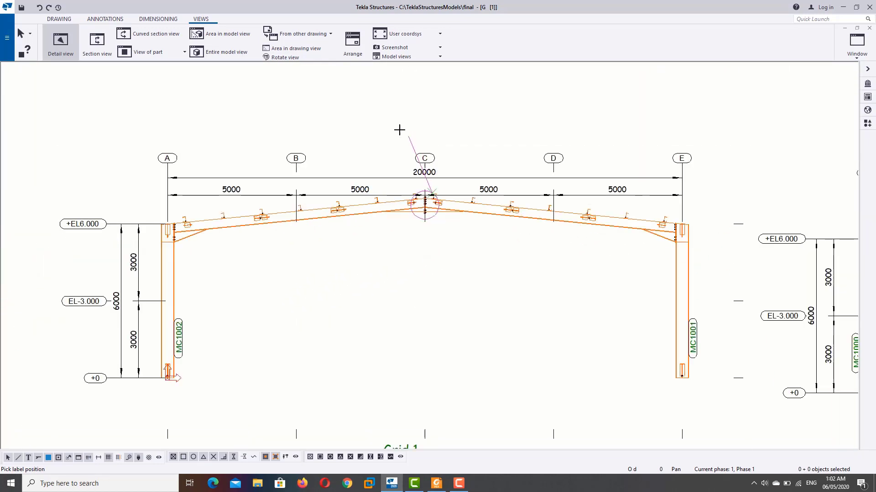
click(281, 86)
scroll(352, 88, down, 2)
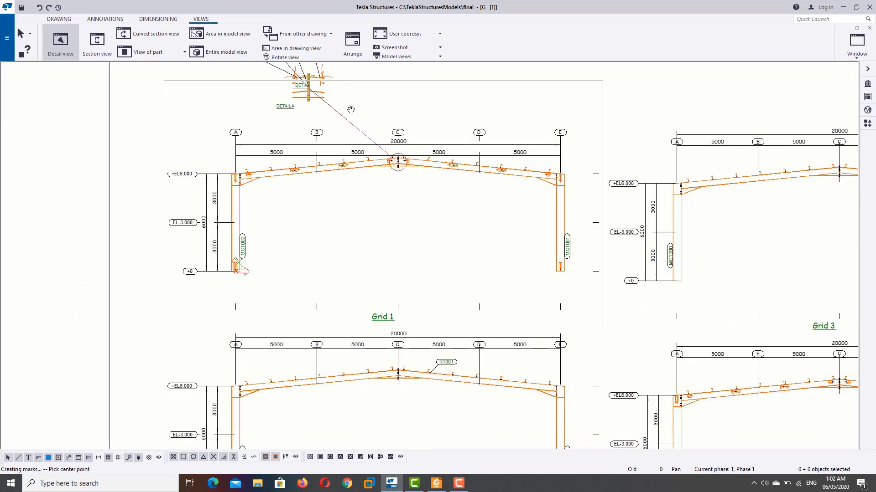
scroll(388, 165, up, 2)
scroll(403, 170, up, 2)
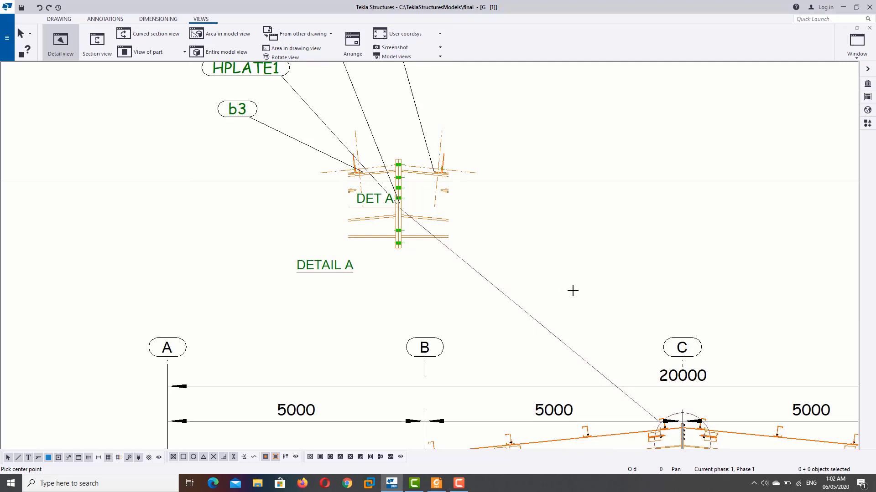
scroll(572, 289, down, 3)
right_click(599, 337)
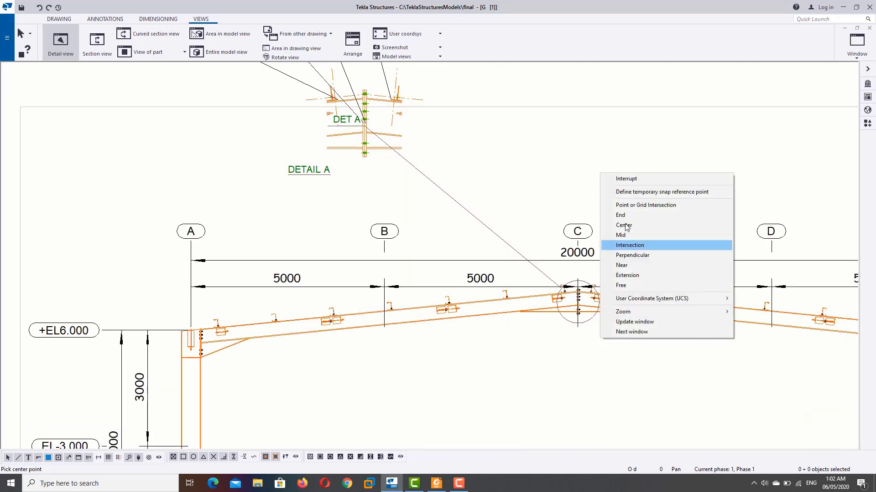
Stop the detail command and narrow the DETAIL A boundary from both sides
click(626, 179)
scroll(592, 315, up, 2)
click(581, 331)
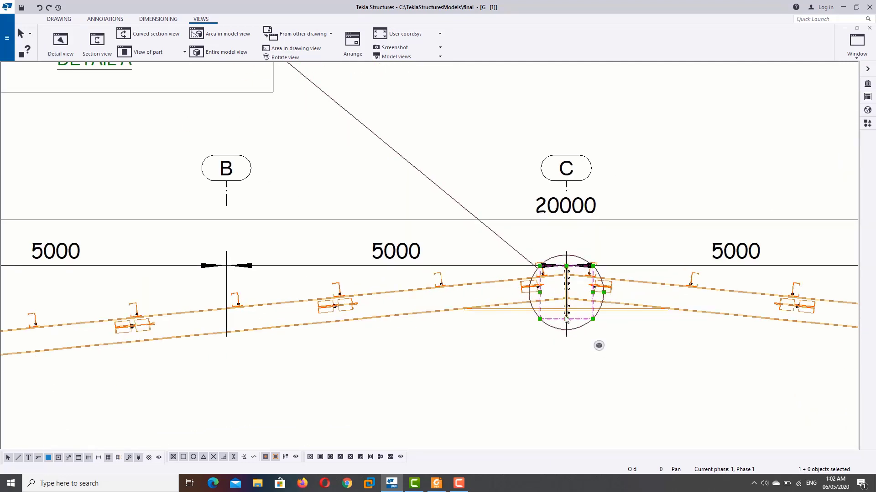
scroll(566, 319, up, 2)
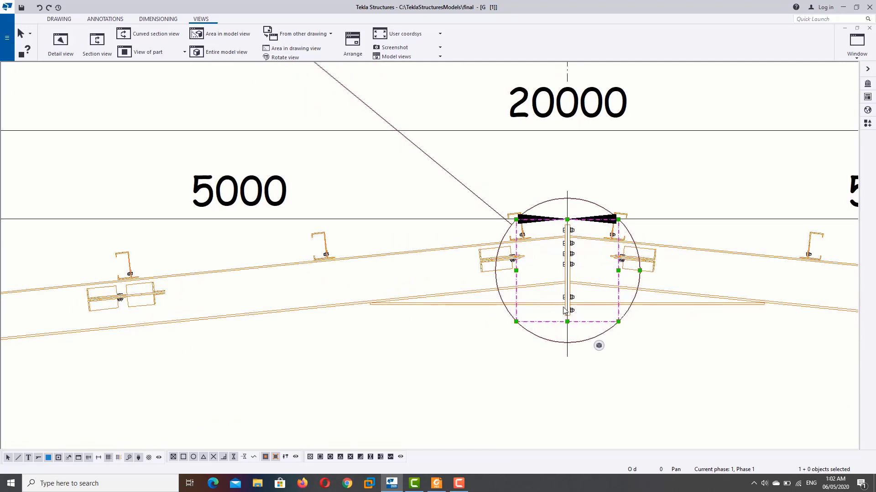
click(506, 261)
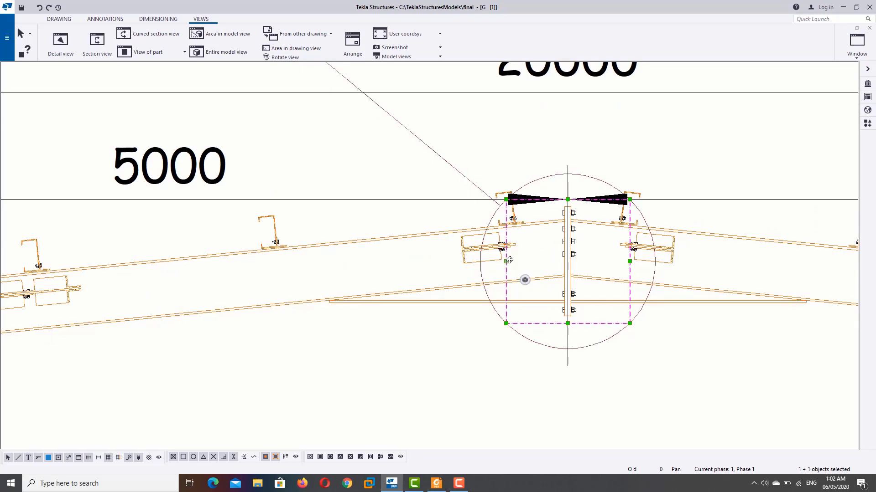
drag(507, 262, 543, 261)
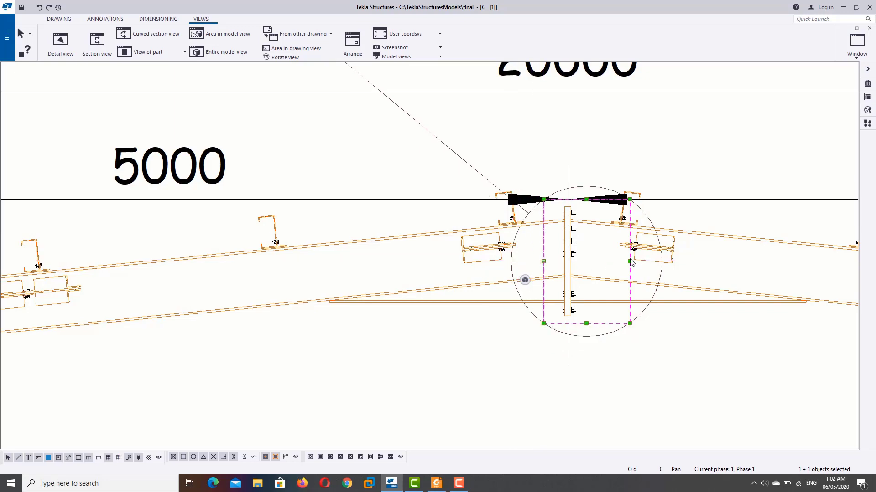
drag(617, 259, 587, 262)
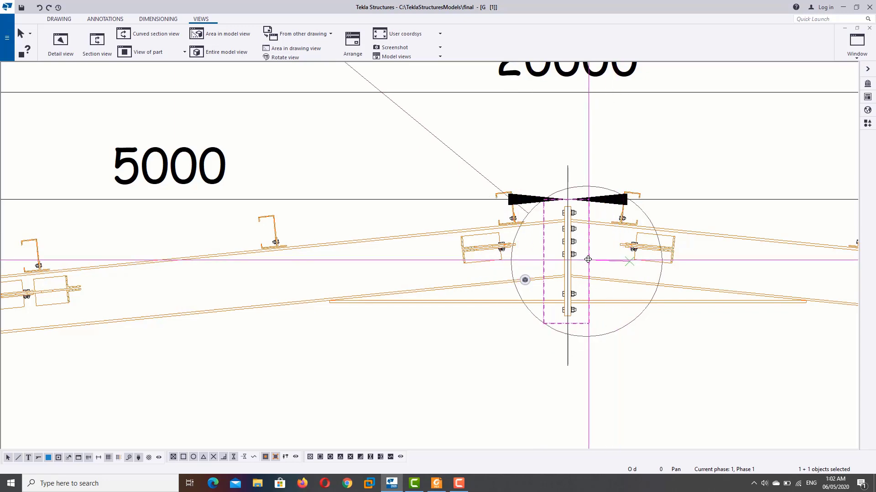
Readjust the DETAIL A boundary width and open the detail view's View Properties
scroll(455, 257, down, 3)
middle_drag(260, 229, 504, 352)
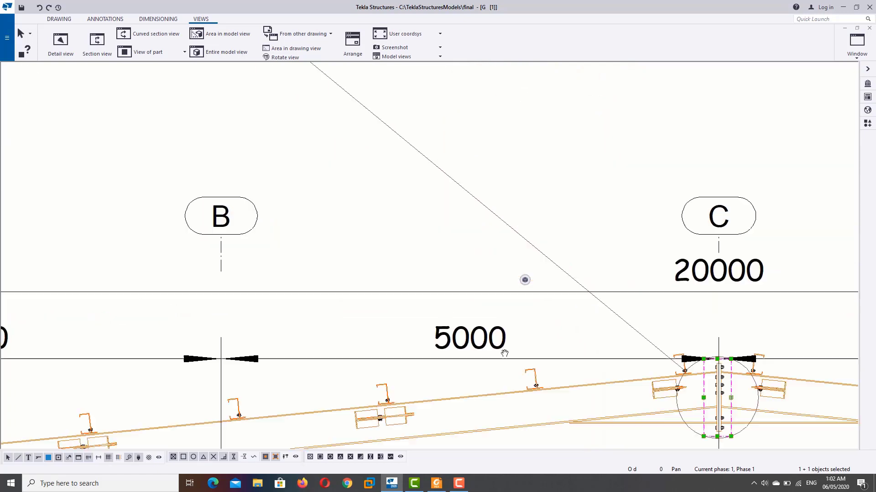
scroll(310, 186, down, 2)
middle_drag(280, 134, 396, 231)
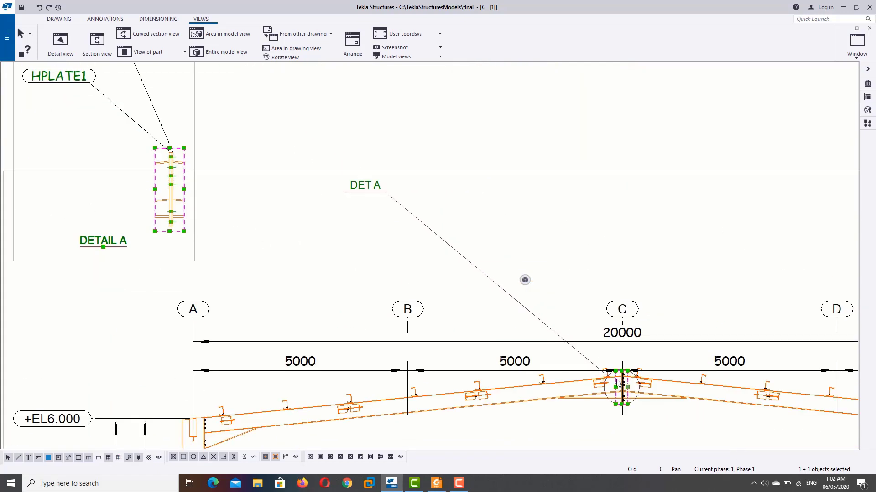
drag(616, 388, 536, 388)
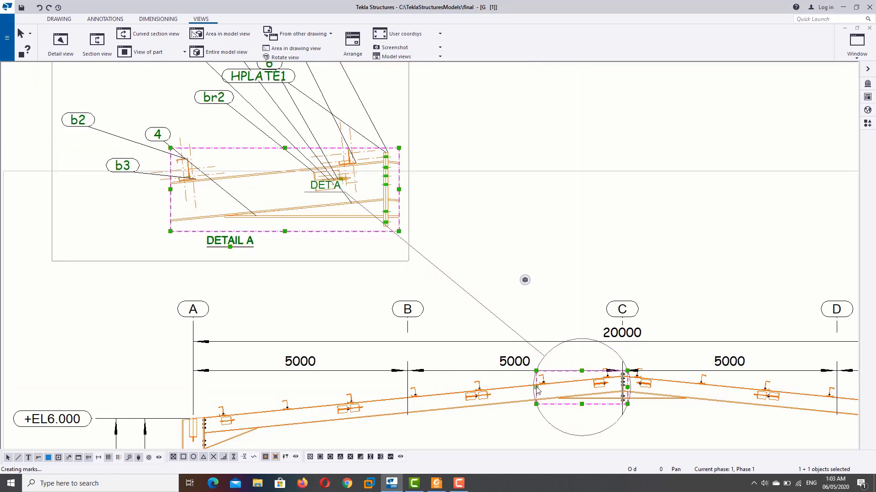
drag(537, 389, 595, 389)
scroll(594, 388, up, 2)
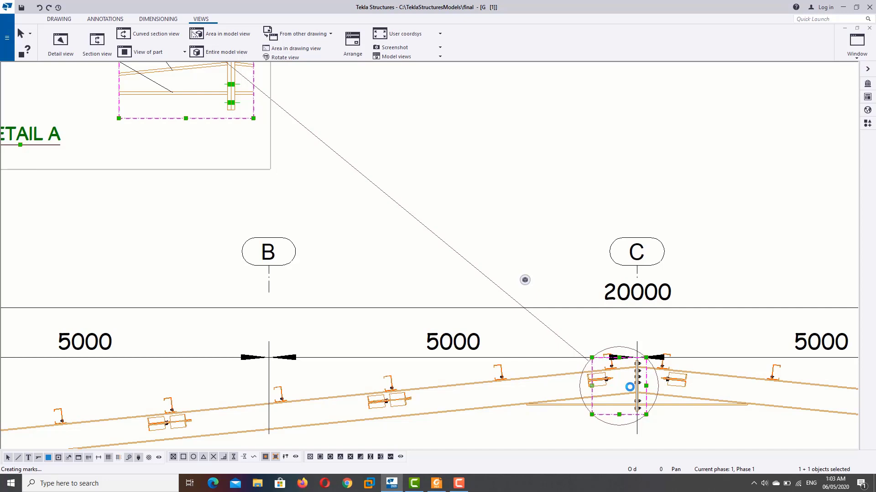
double_click(604, 392)
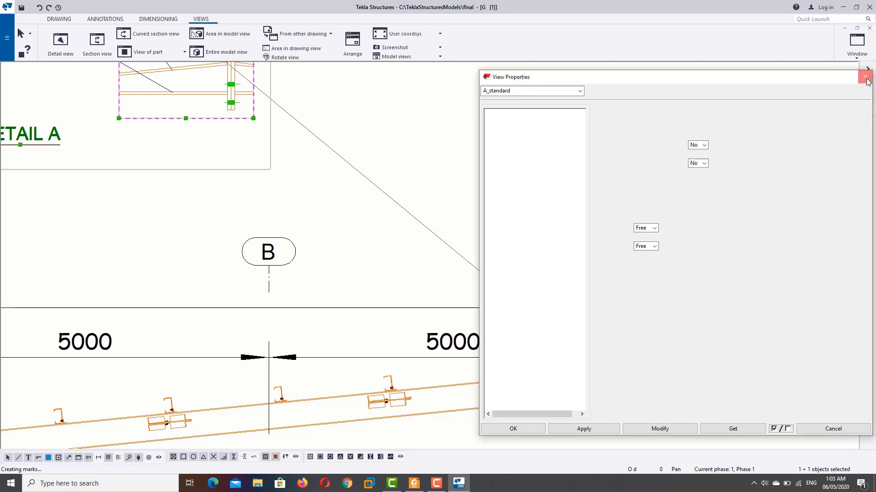
Close View Properties, shrink the detail boundary, and move the DET A label beside Detail A
click(866, 78)
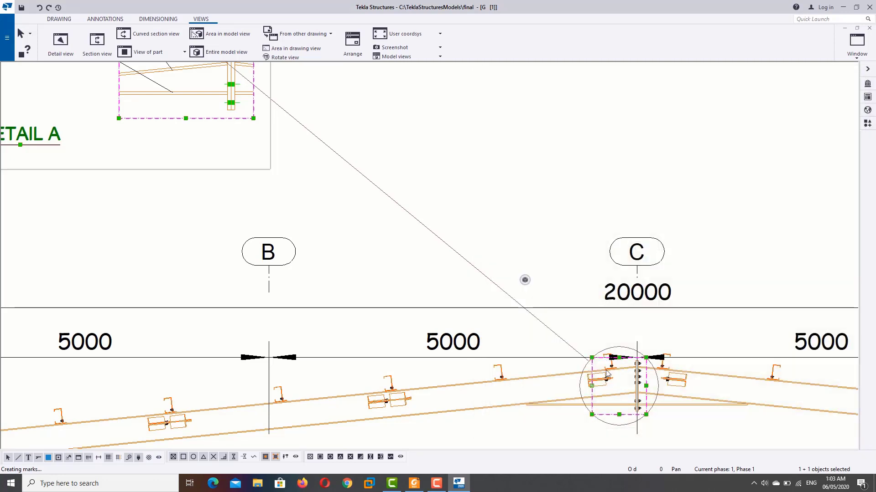
drag(592, 386, 630, 386)
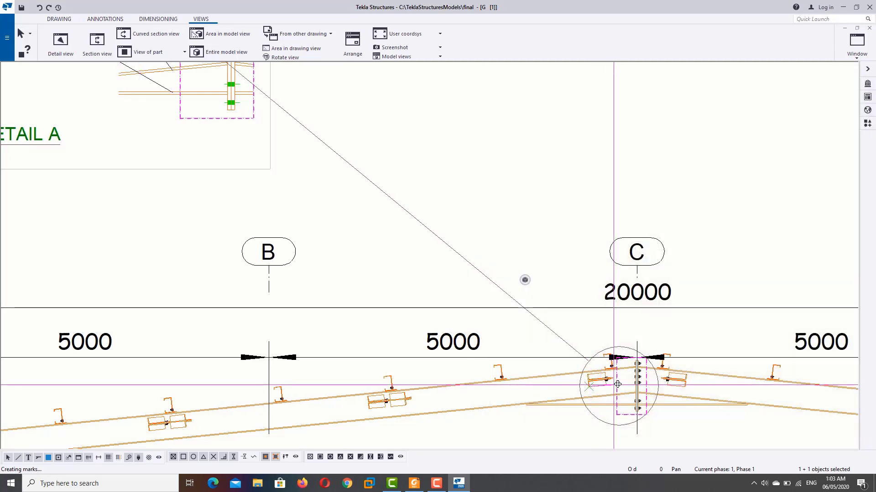
scroll(213, 172, down, 2)
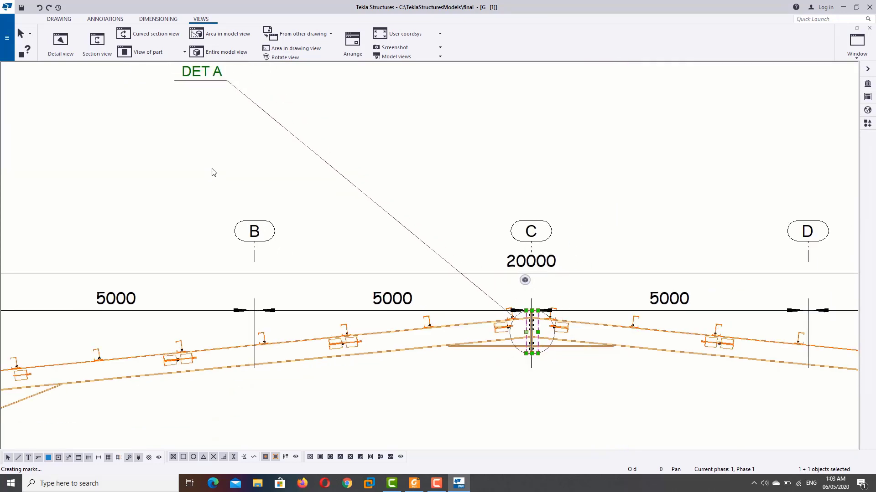
scroll(185, 245, down, 2)
scroll(185, 245, down, 1)
middle_drag(185, 246, 424, 246)
click(547, 223)
drag(497, 225, 338, 225)
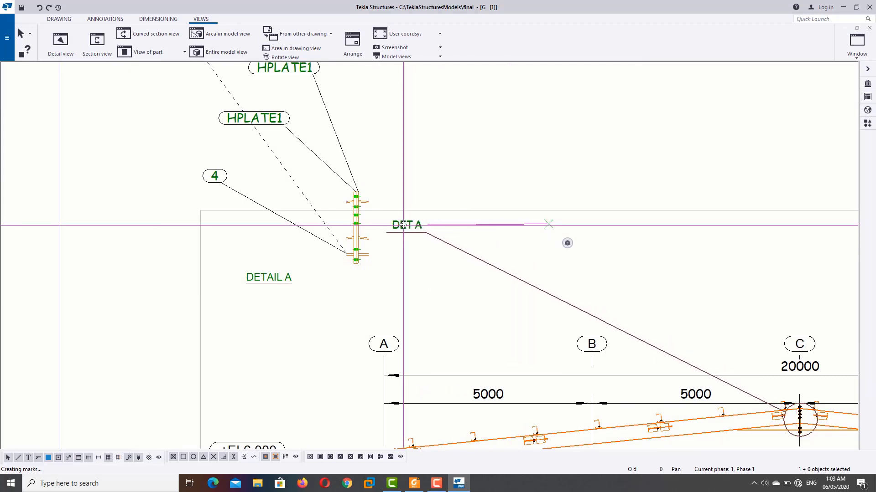
Box-delete marks 3, 4 and HPLATE1, then undo because the main view was removed too
scroll(345, 227, up, 2)
scroll(346, 229, down, 2)
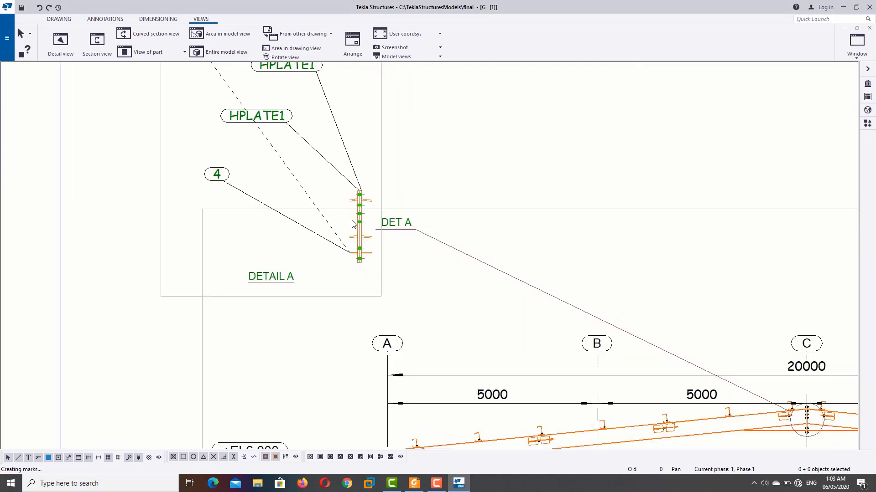
scroll(327, 182, down, 1)
drag(307, 108, 340, 135)
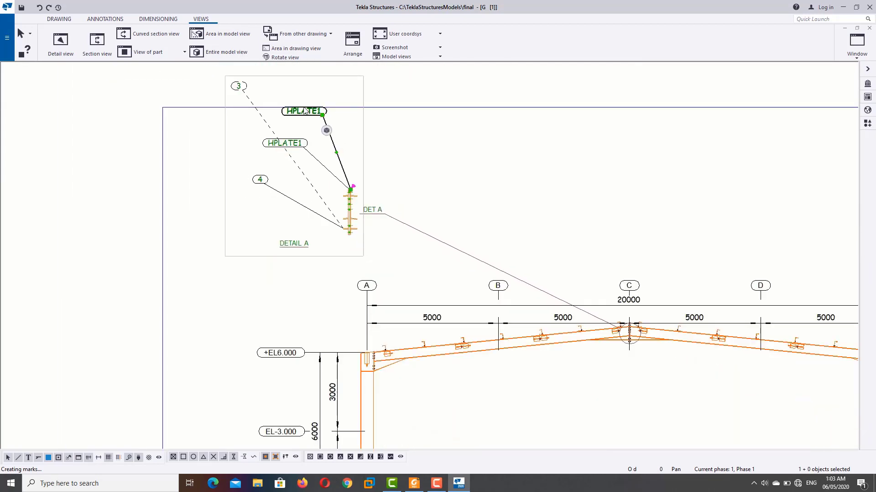
drag(273, 82, 282, 197)
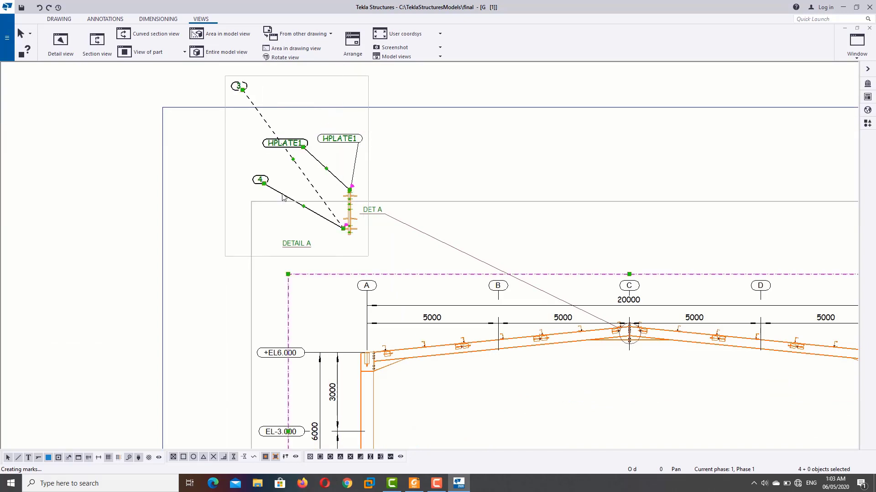
key(Delete)
scroll(416, 237, down, 2)
scroll(420, 236, down, 1)
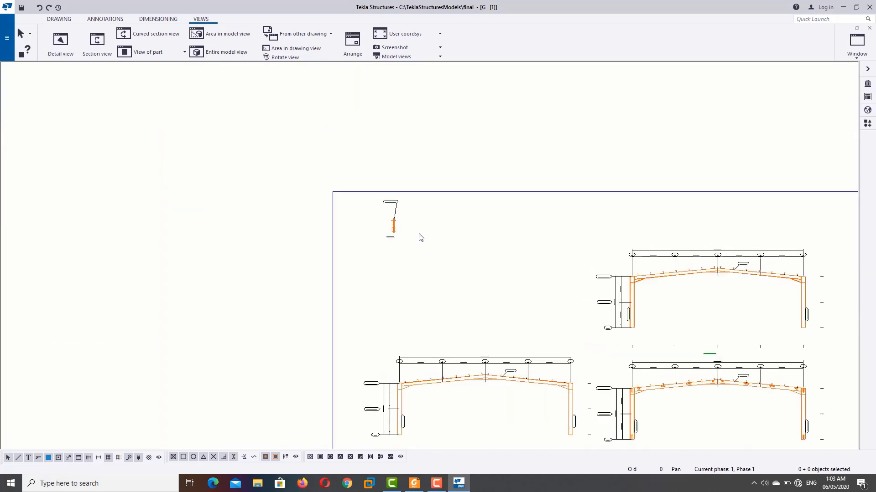
scroll(421, 231, up, 1)
key(ctrl+z)
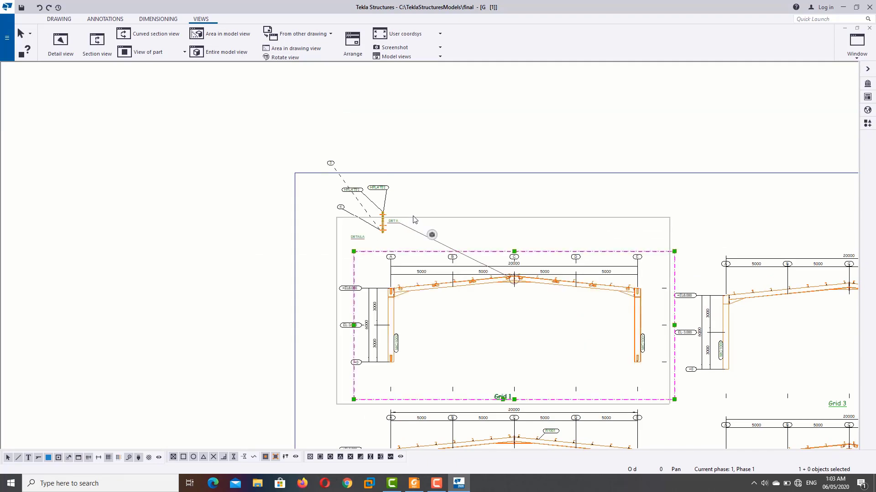
Delete part marks 3 and 4 and one HPLATE1 mark individually
click(362, 194)
scroll(362, 196, up, 2)
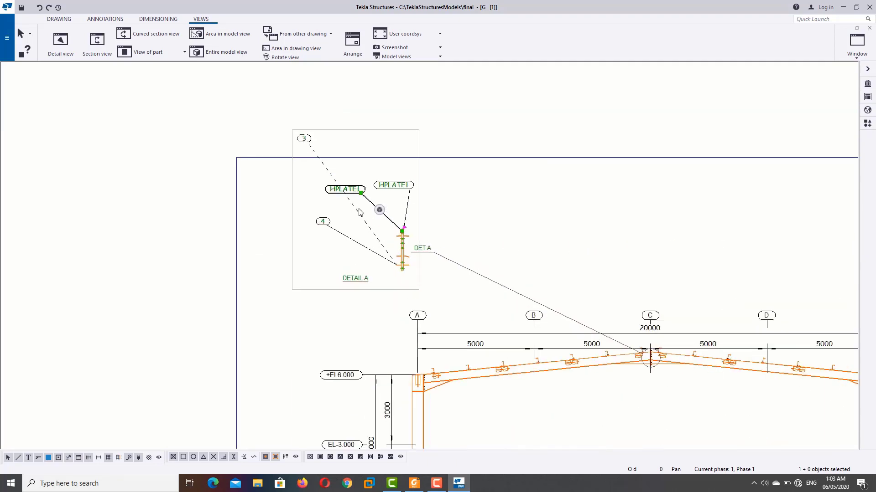
click(359, 213)
key(Delete)
click(365, 246)
key(Delete)
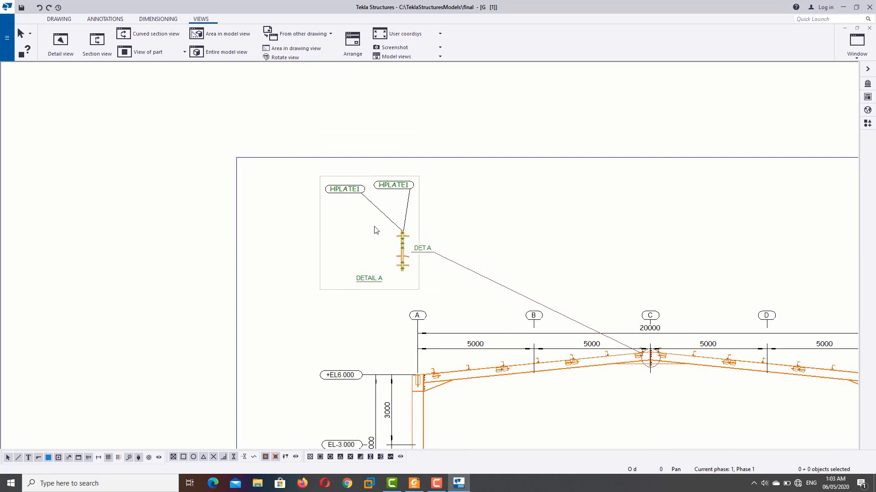
click(369, 205)
key(Delete)
Delete the remaining HPLATE1 mark from Detail A
click(399, 188)
key(Delete)
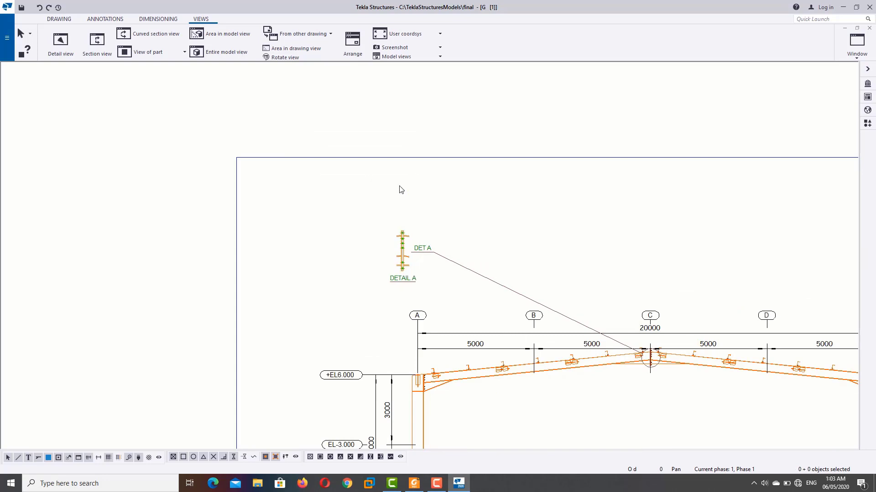
scroll(407, 224, up, 3)
scroll(401, 228, up, 3)
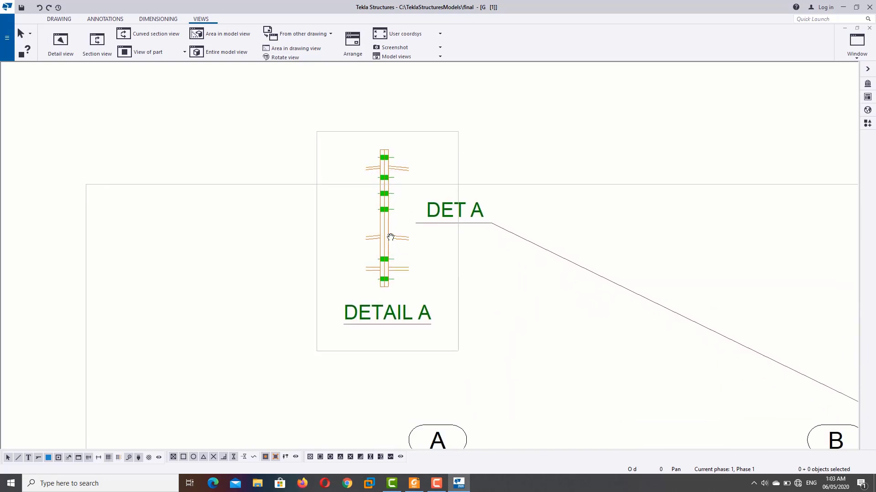
scroll(395, 228, down, 2)
scroll(395, 221, down, 2)
scroll(394, 214, down, 2)
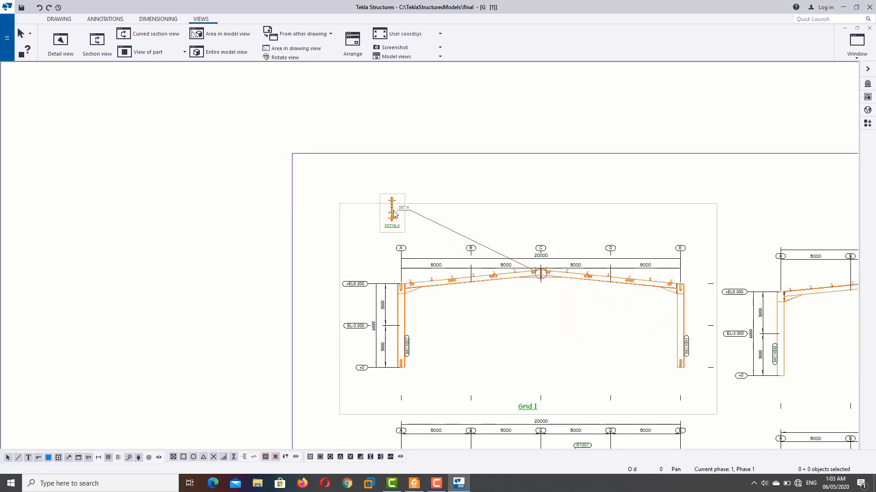
scroll(399, 199, down, 2)
Zoom in on Detail A and launch the Section view tool
click(396, 198)
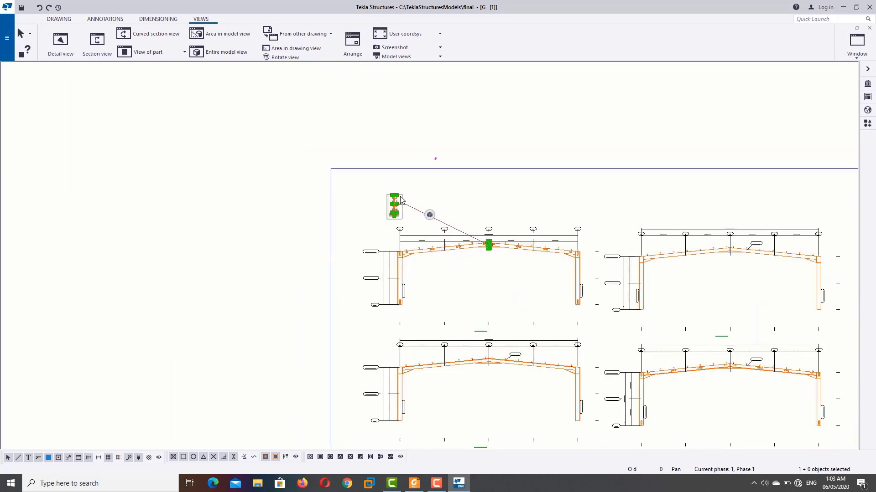
scroll(400, 198, up, 2)
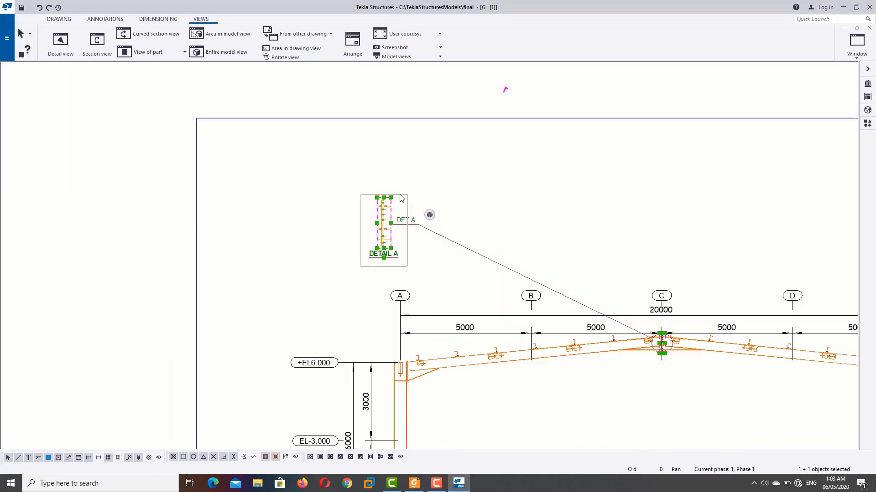
scroll(399, 192, up, 1)
click(524, 78)
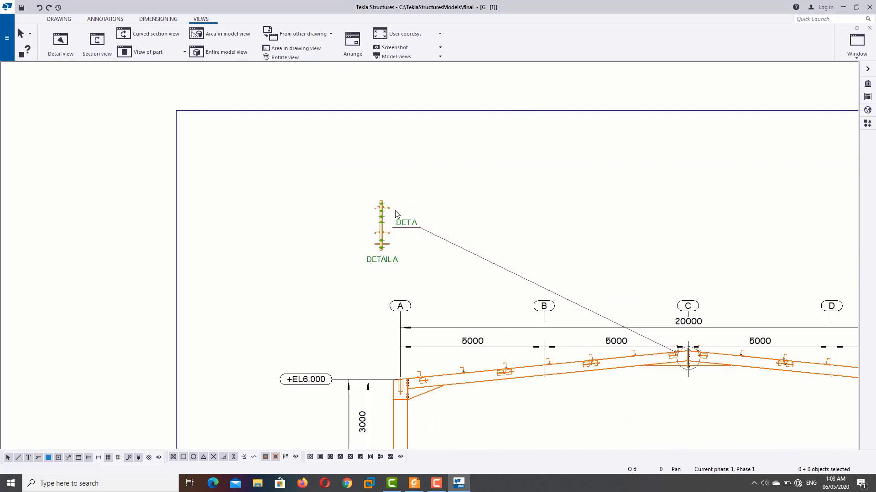
scroll(403, 207, up, 2)
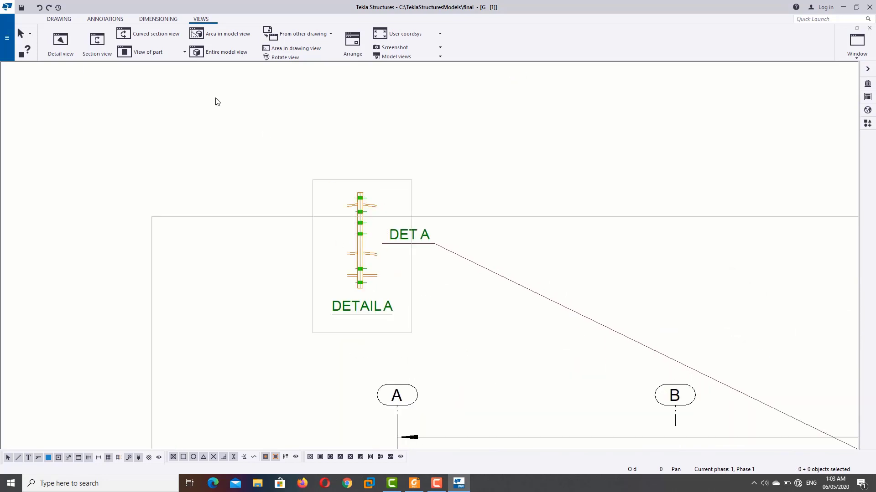
click(98, 40)
Define section A-A's cut line from the column top to the column bottom
scroll(349, 194, up, 3)
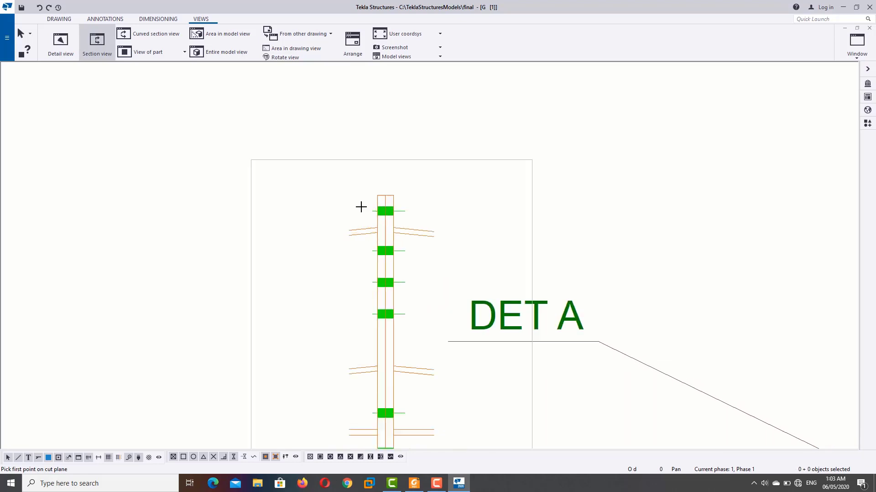
scroll(374, 201, up, 3)
click(390, 186)
scroll(391, 336, down, 3)
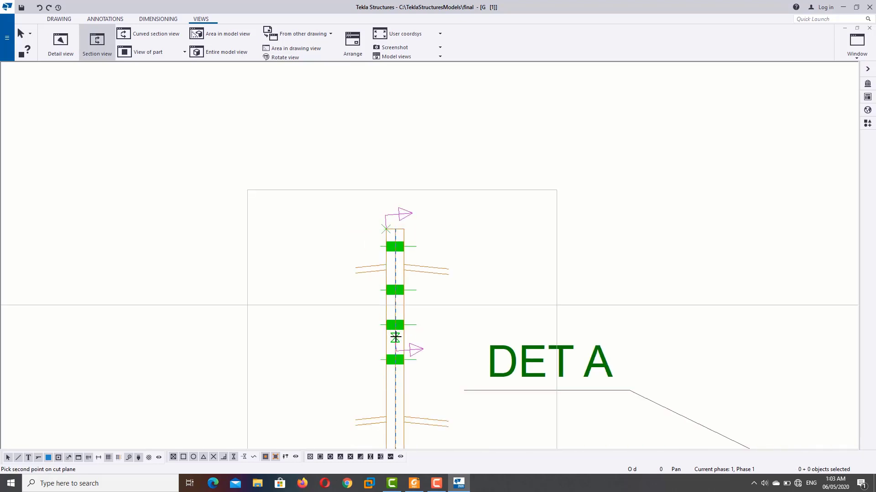
scroll(375, 251, up, 4)
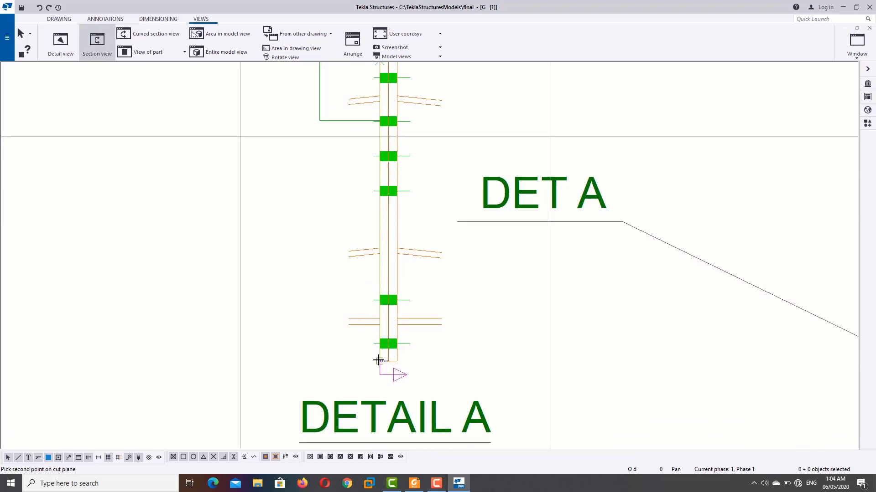
click(393, 370)
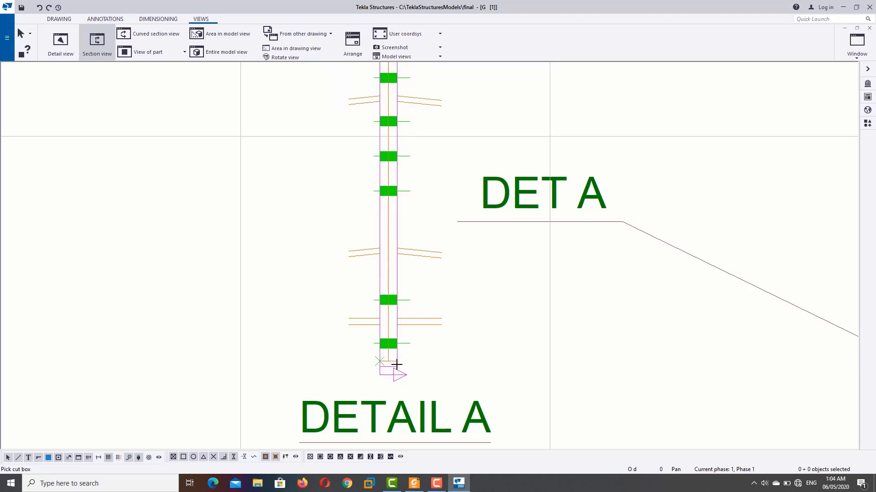
Set the section cut depth and place view A-A above the frame
scroll(417, 209, up, 5)
scroll(420, 213, up, 2)
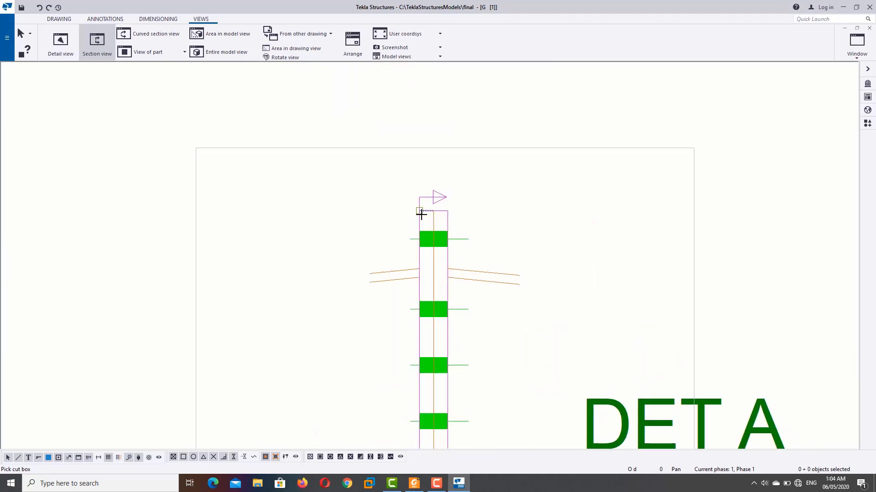
click(423, 211)
scroll(587, 209, down, 2)
scroll(710, 202, down, 2)
scroll(444, 199, down, 2)
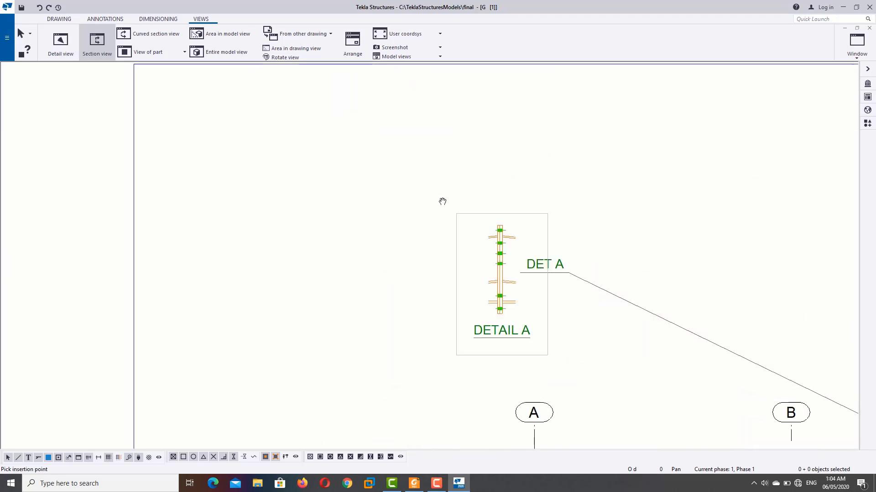
scroll(463, 196, down, 1)
scroll(488, 191, down, 2)
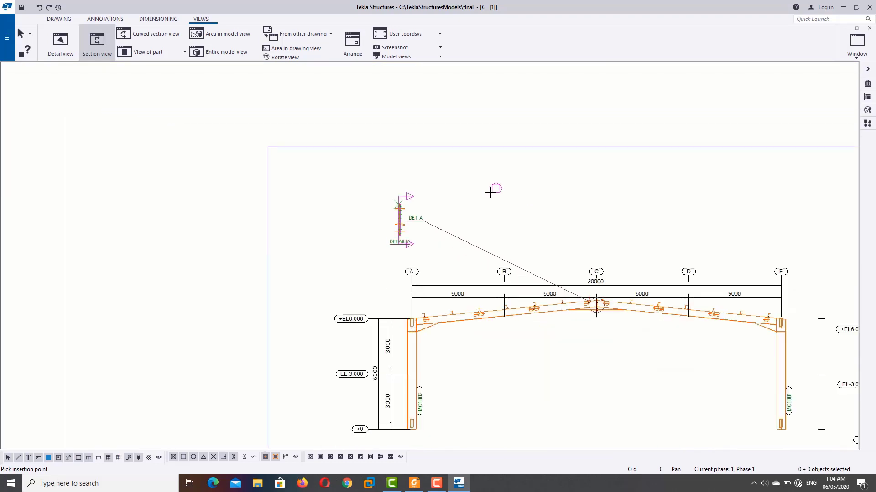
click(571, 183)
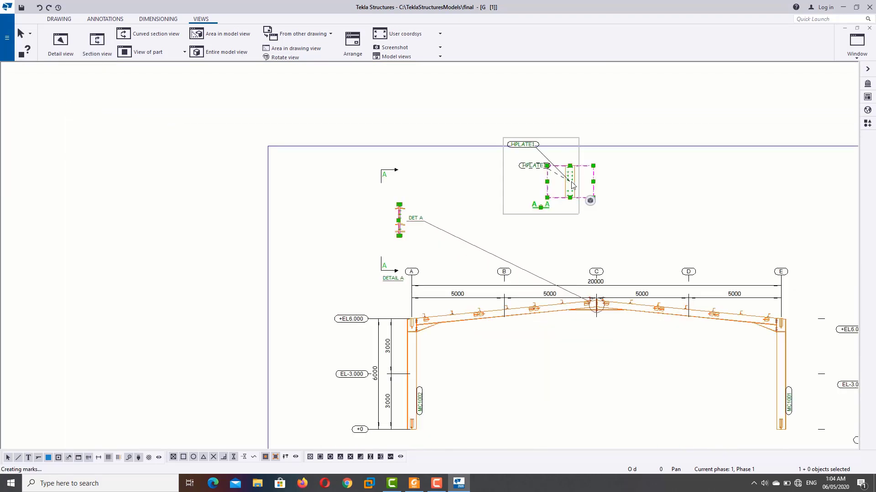
right_click(591, 94)
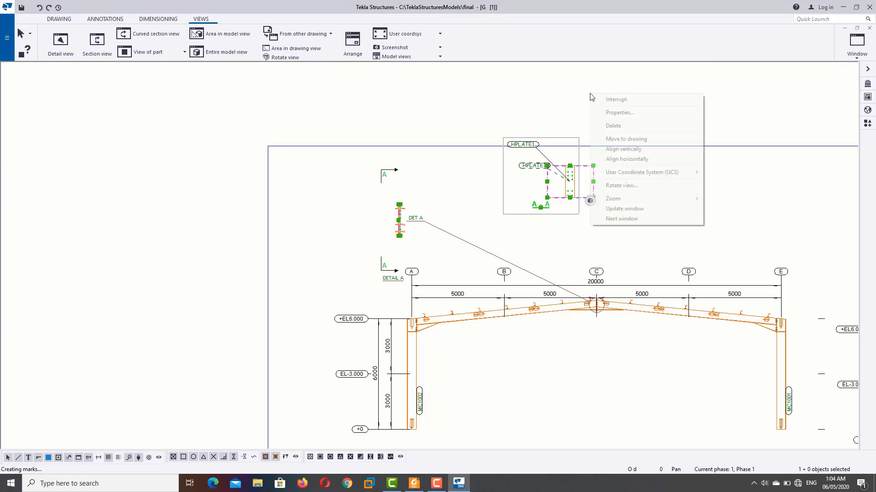
End the section command and check view A-A by selecting then deselecting it
click(609, 100)
scroll(574, 192, up, 1)
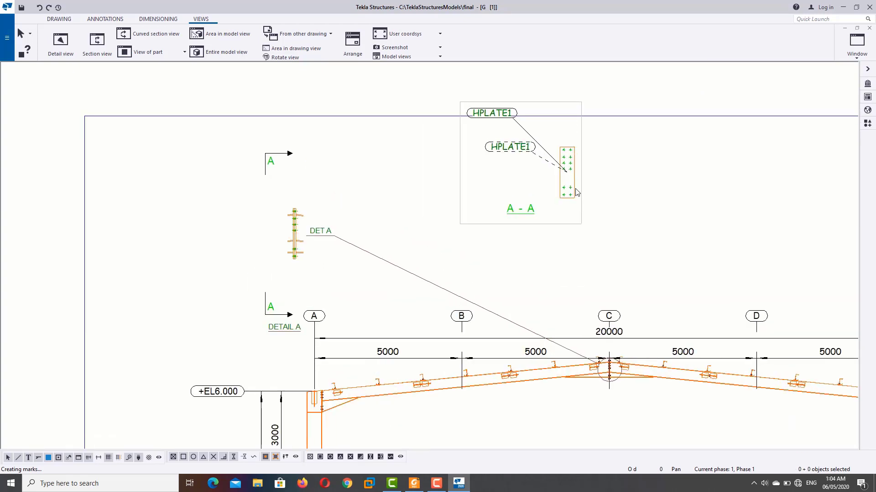
scroll(574, 192, up, 1)
scroll(570, 92, down, 2)
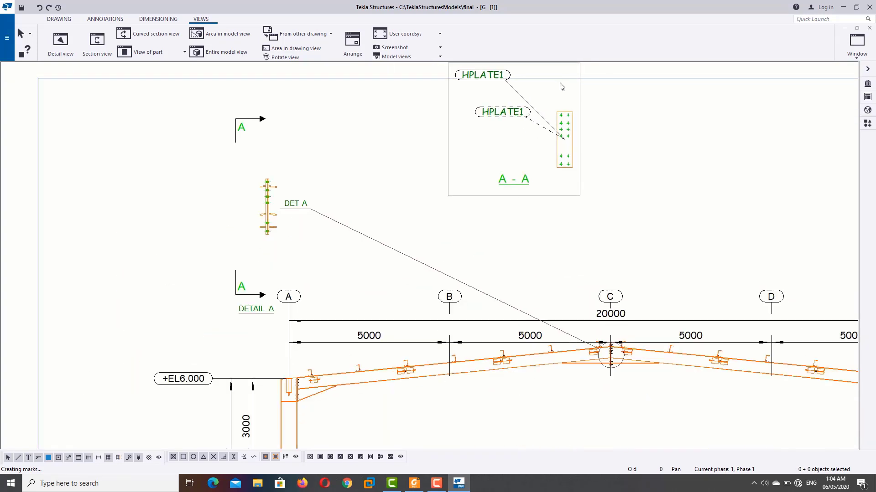
scroll(550, 78, down, 1)
scroll(553, 94, down, 1)
click(556, 115)
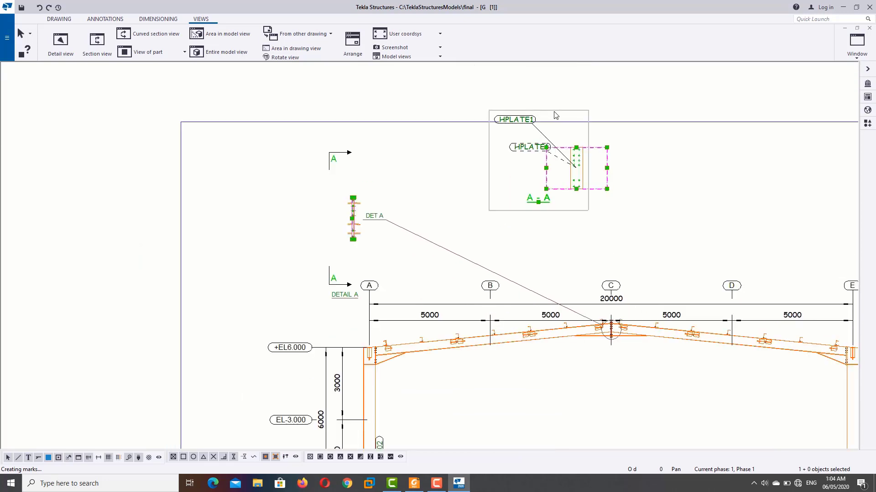
scroll(570, 131, up, 1)
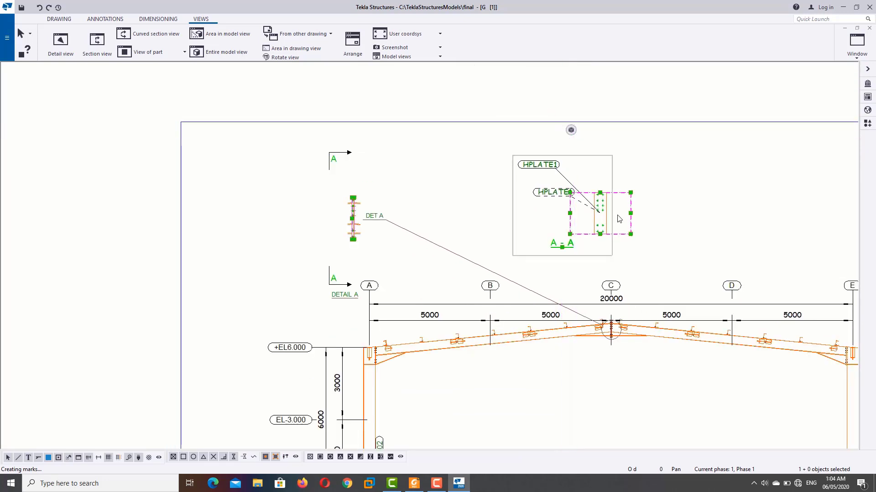
scroll(570, 131, up, 2)
click(672, 216)
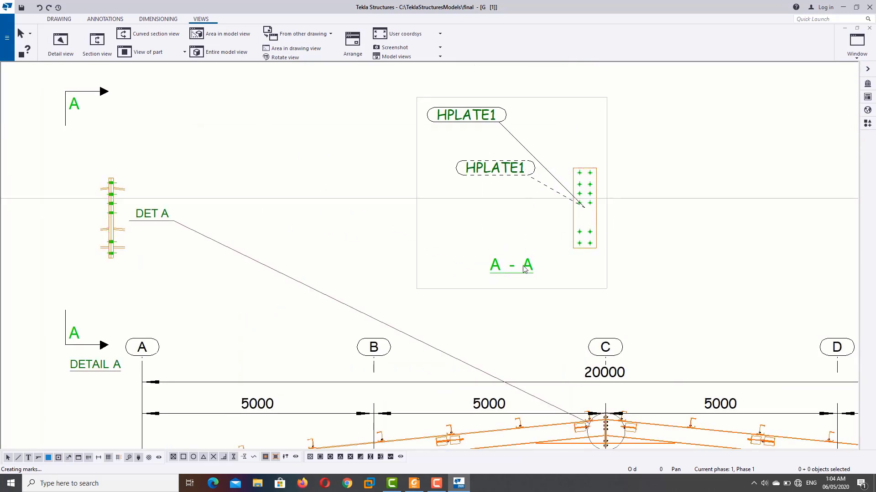
scroll(273, 260, down, 1)
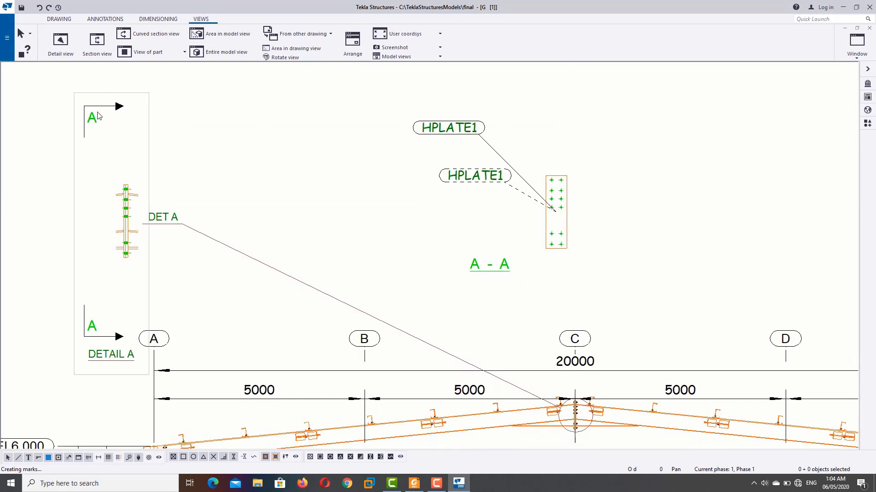
scroll(502, 328, down, 1)
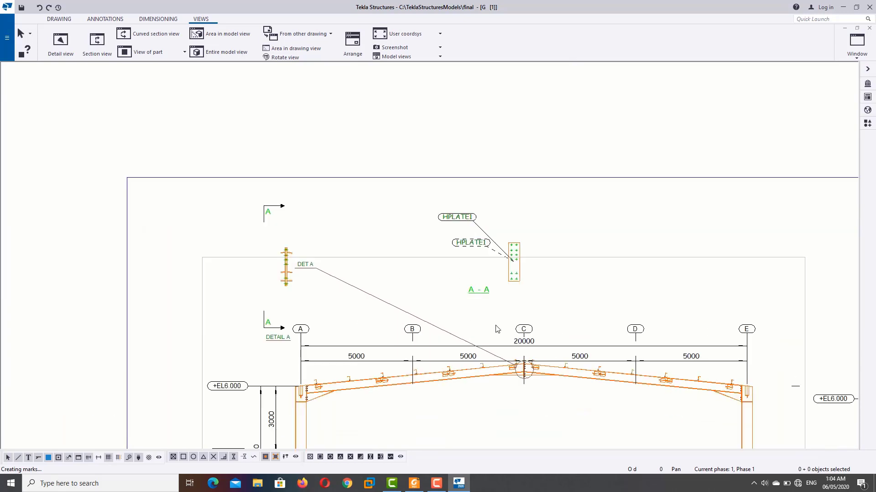
scroll(504, 332, up, 1)
scroll(511, 356, up, 2)
scroll(526, 415, up, 2)
Shorten section line A by moving its lower end up and upper end down toward the plate
middle_drag(525, 415, 522, 242)
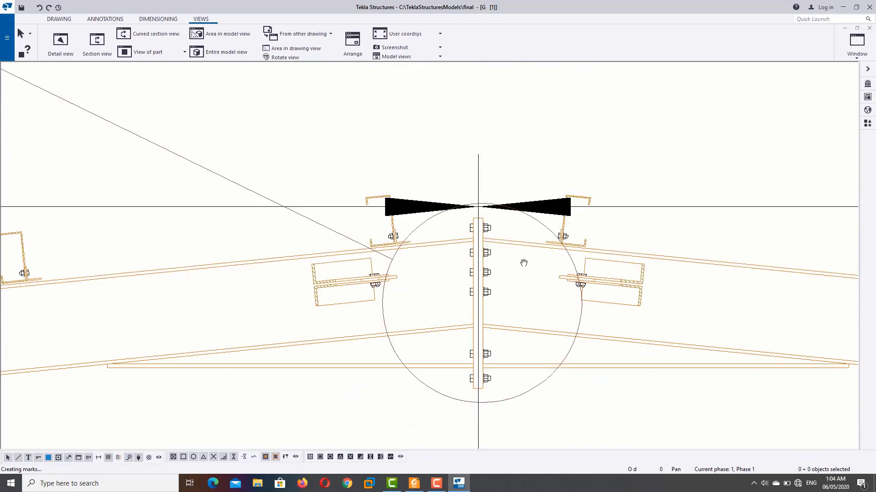
scroll(537, 266, down, 2)
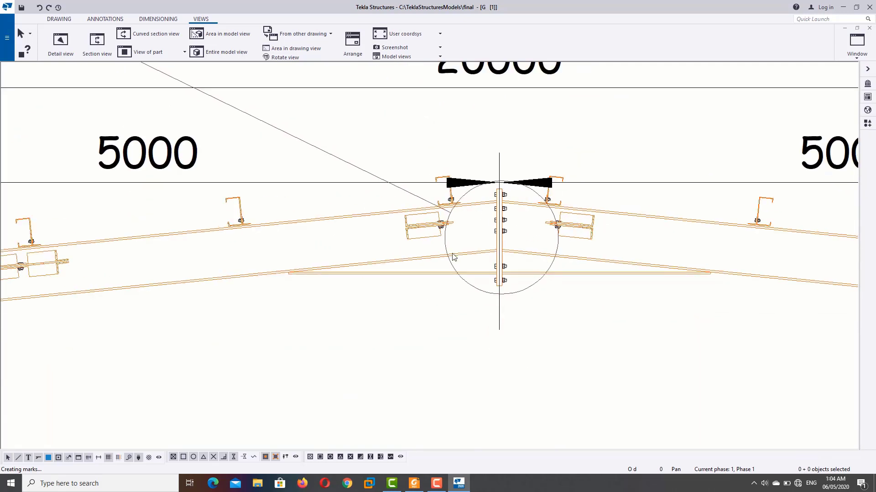
scroll(479, 265, down, 2)
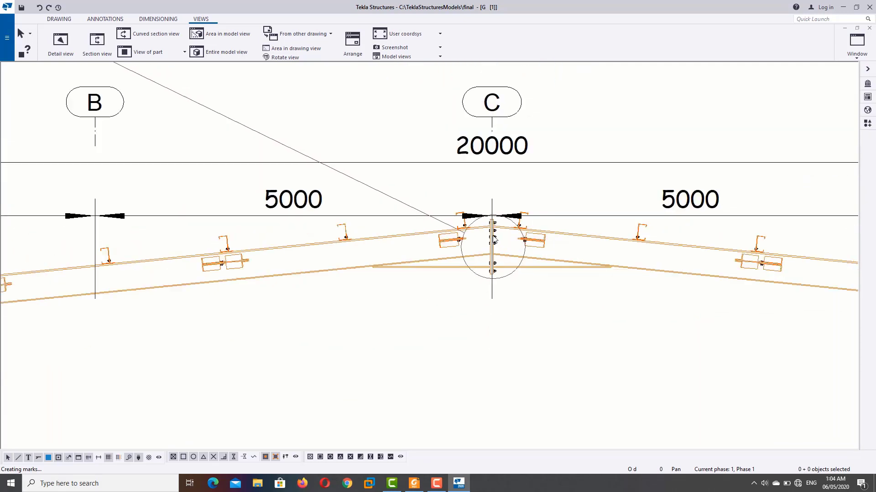
scroll(440, 239, down, 2)
scroll(154, 136, down, 2)
middle_drag(147, 143, 197, 182)
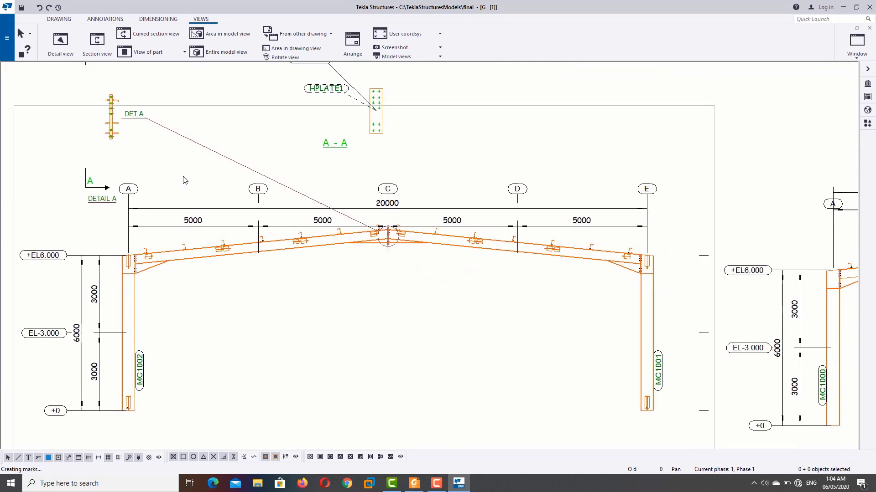
middle_drag(301, 135, 424, 245)
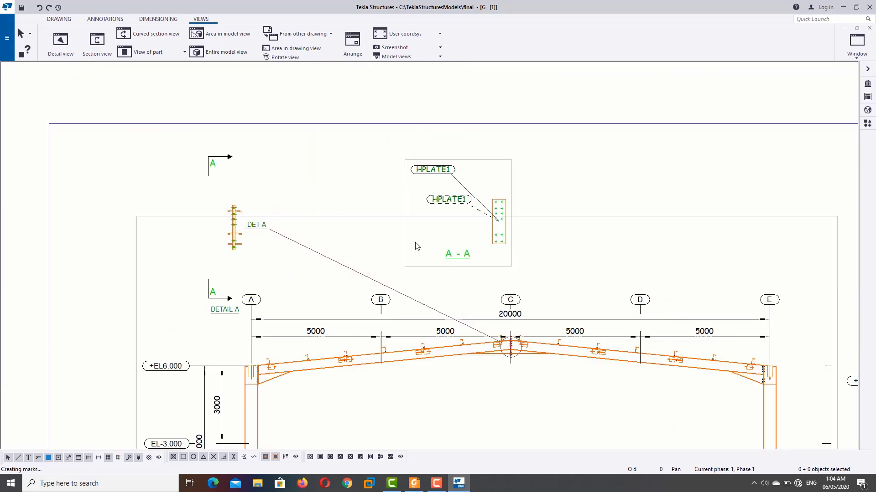
click(221, 298)
drag(221, 297, 221, 259)
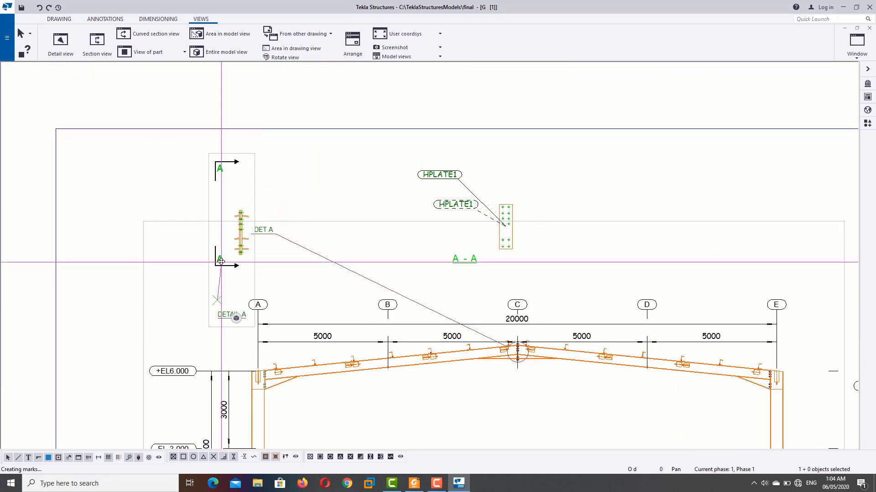
drag(224, 166, 223, 201)
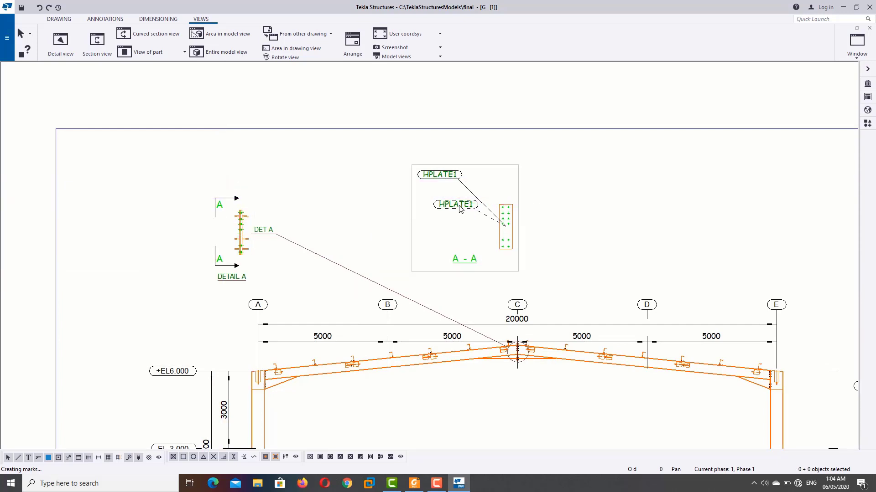
scroll(490, 204, up, 3)
scroll(510, 230, up, 3)
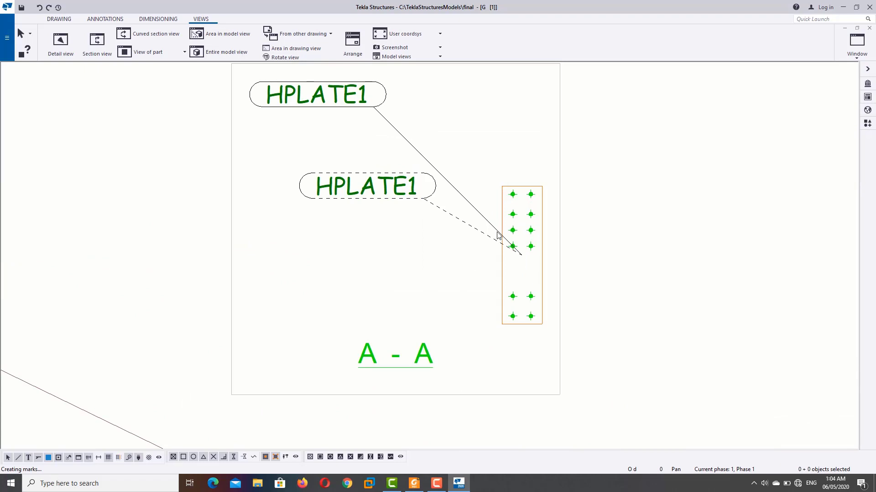
scroll(515, 236, down, 2)
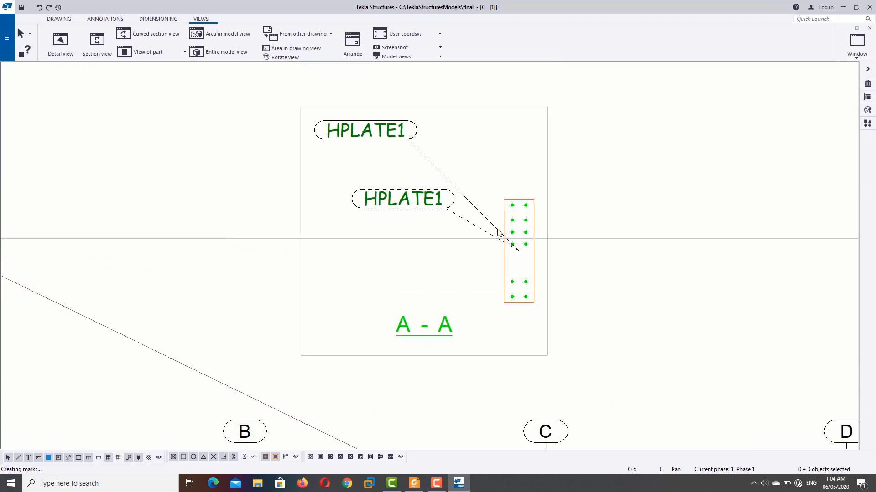
Close the GA drawing, answering Yes to keep the drawing changes
click(146, 21)
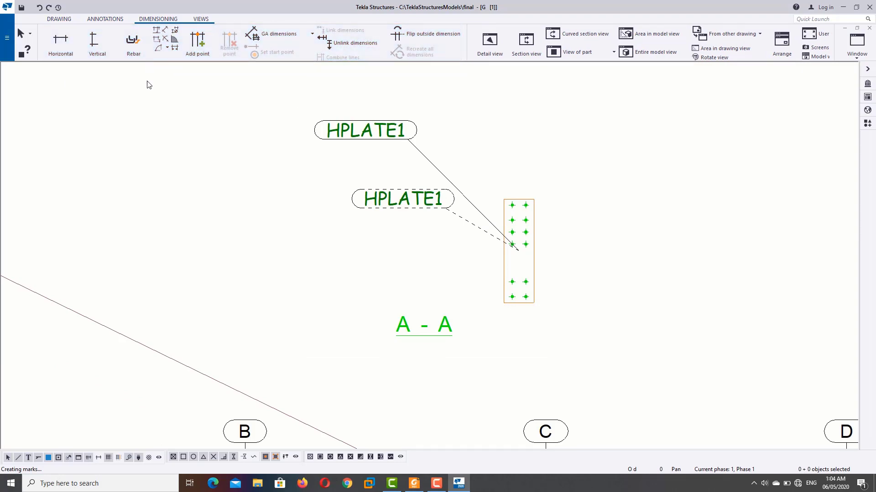
scroll(220, 135, down, 2)
scroll(275, 137, down, 3)
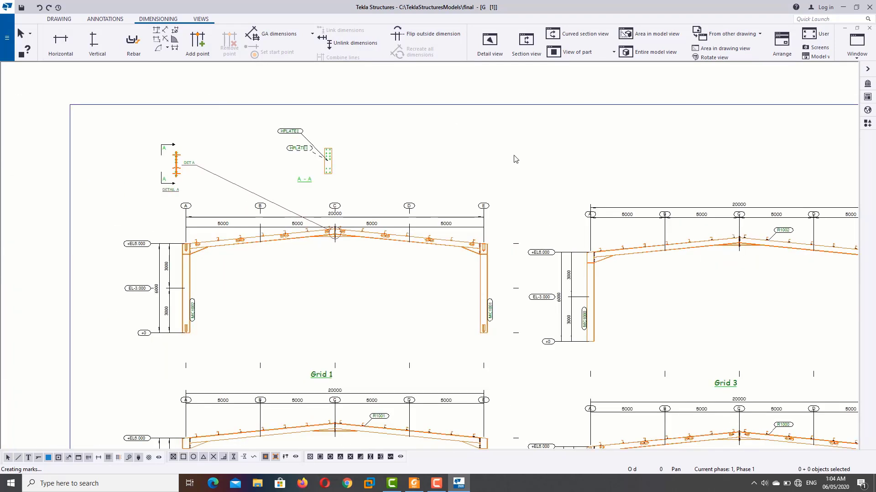
click(869, 28)
click(232, 270)
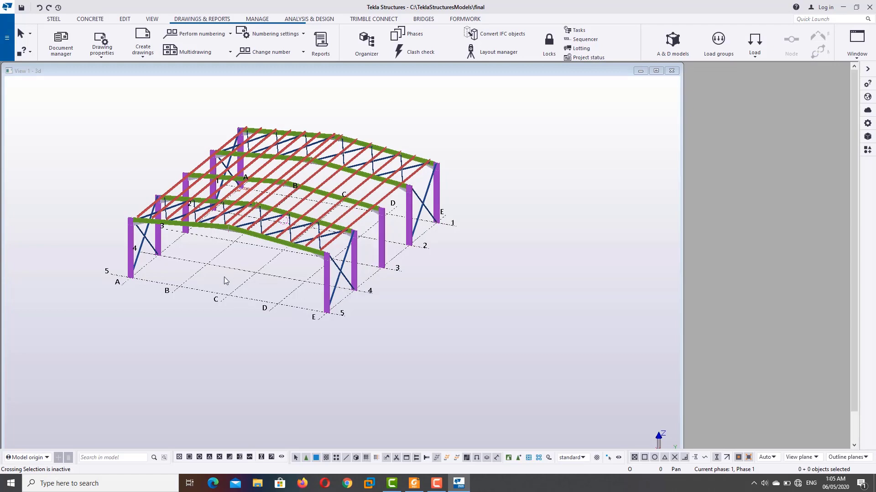
Box-select the whole arched steel frame and create single-part drawings for all its parts
scroll(224, 280, up, 2)
scroll(224, 280, down, 2)
mouse_move(225, 283)
middle_down()
mouse_move(239, 302)
mouse_move(188, 306)
mouse_move(223, 324)
middle_up()
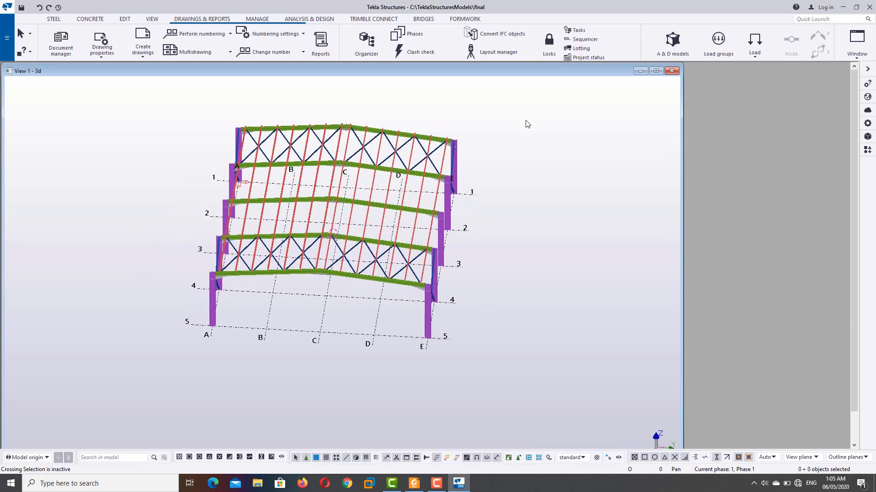
drag(527, 124, 154, 384)
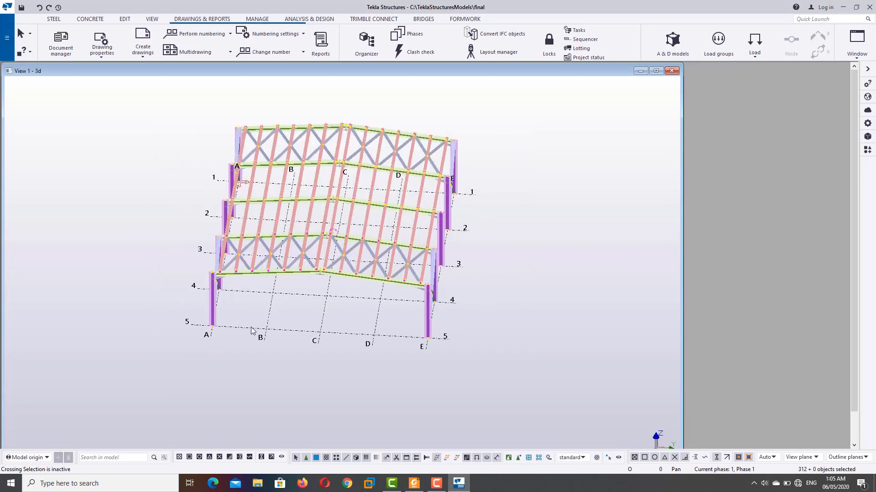
click(141, 59)
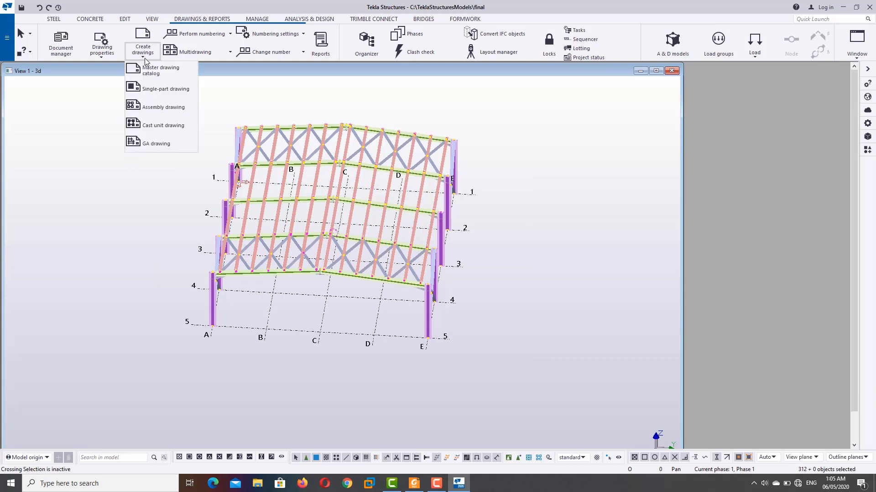
click(173, 90)
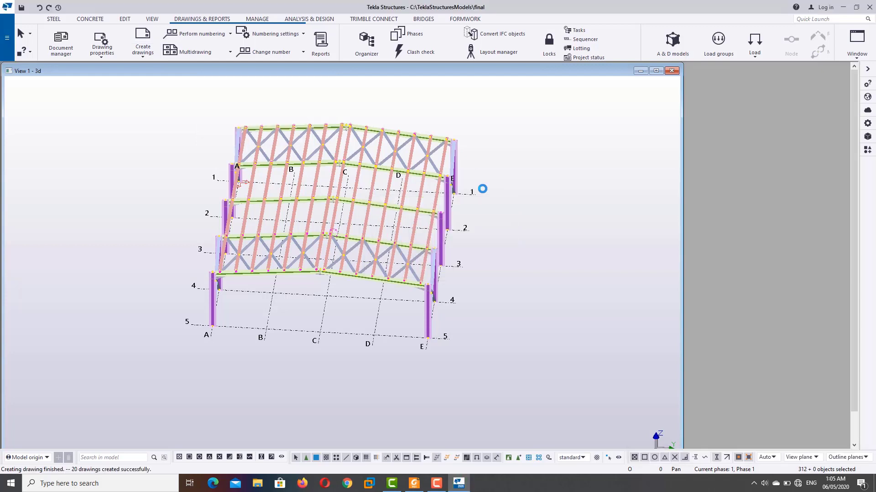
Open drawing [br.13] from Document manager's All drawings list
click(61, 43)
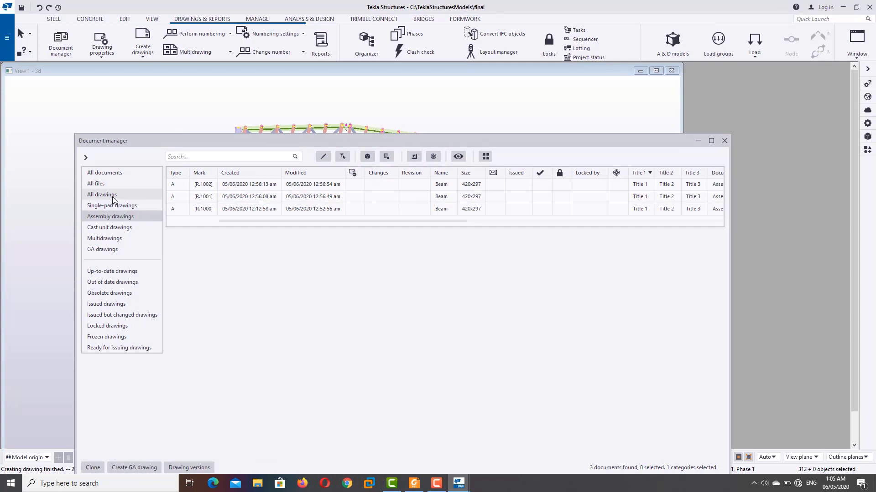
click(102, 194)
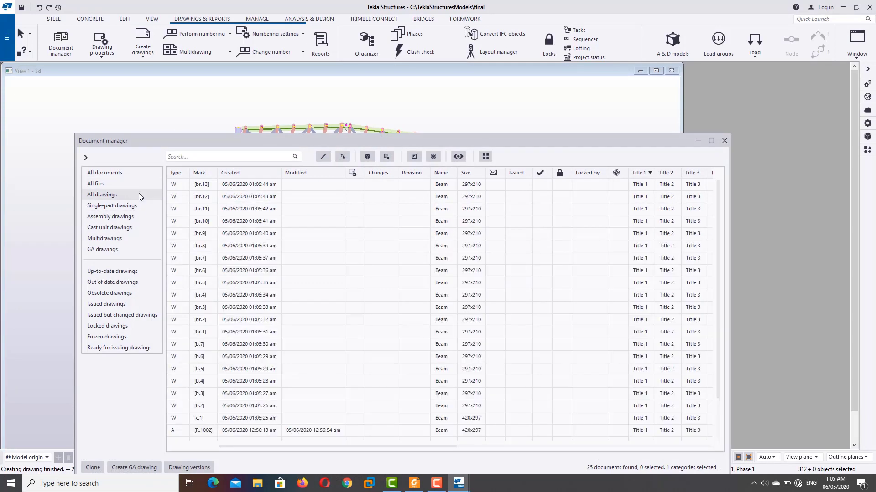
click(205, 188)
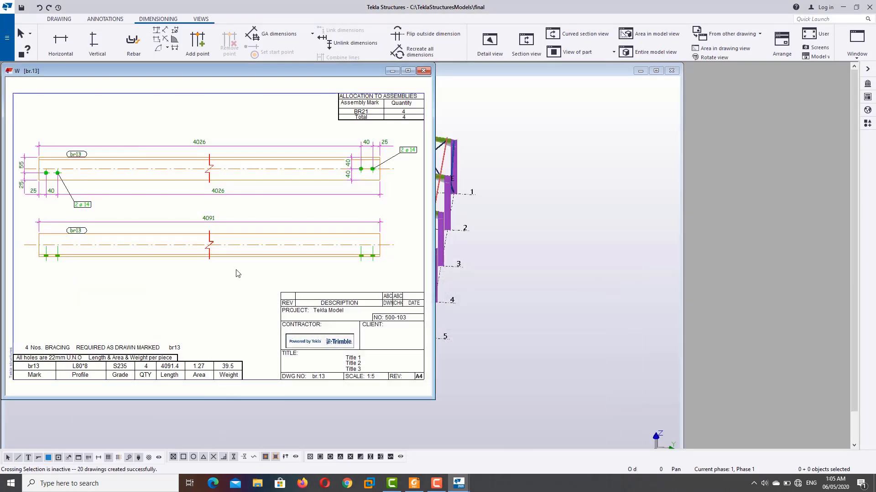
mouse_move(217, 200)
middle_down()
mouse_move(254, 215)
mouse_move(207, 107)
middle_up()
scroll(39, 294, up, 3)
scroll(25, 266, up, 2)
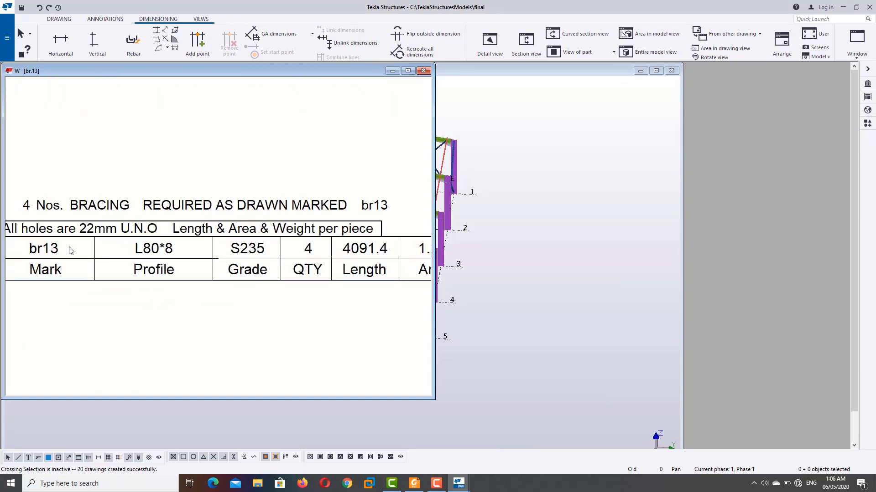
scroll(71, 250, down, 2)
scroll(160, 270, down, 2)
scroll(103, 250, up, 3)
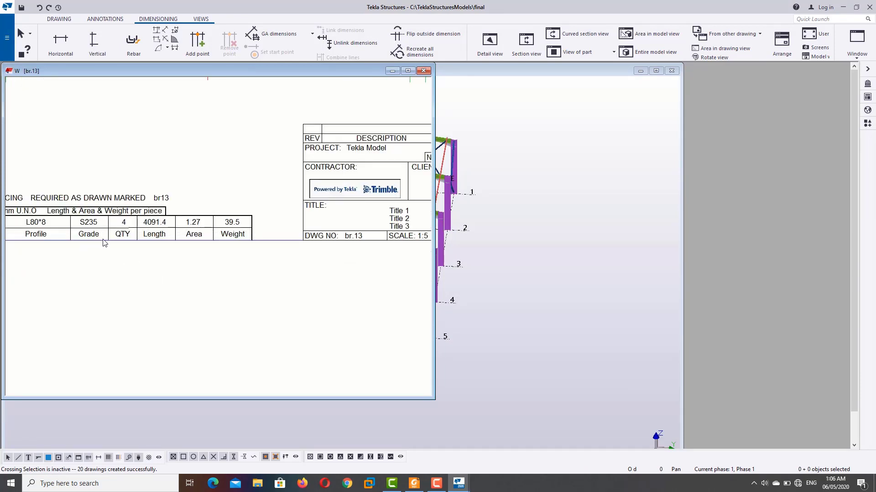
scroll(109, 244, up, 2)
scroll(150, 246, down, 2)
scroll(196, 223, down, 2)
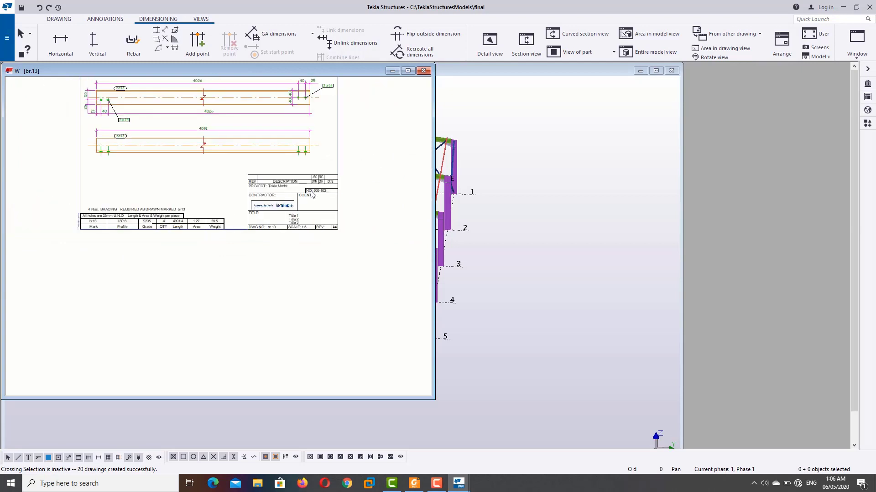
scroll(205, 208, up, 2)
scroll(206, 207, up, 2)
scroll(205, 208, up, 2)
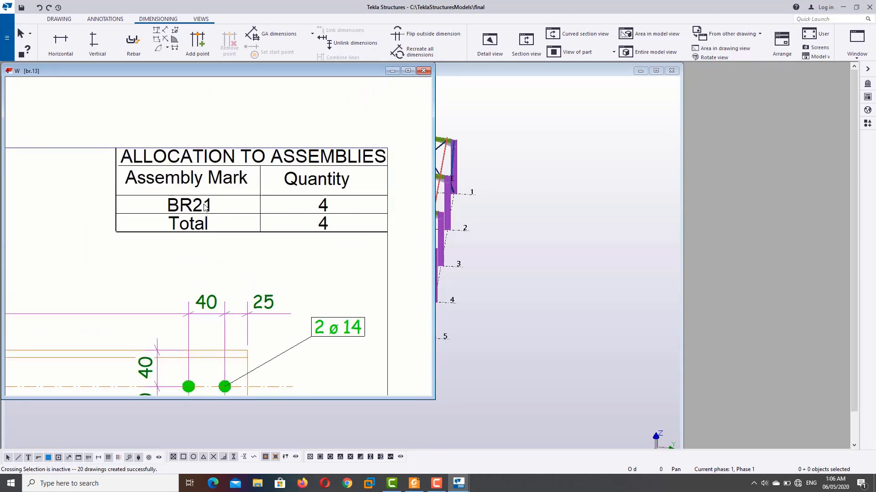
scroll(254, 215, down, 1)
scroll(212, 212, down, 2)
scroll(185, 222, down, 1)
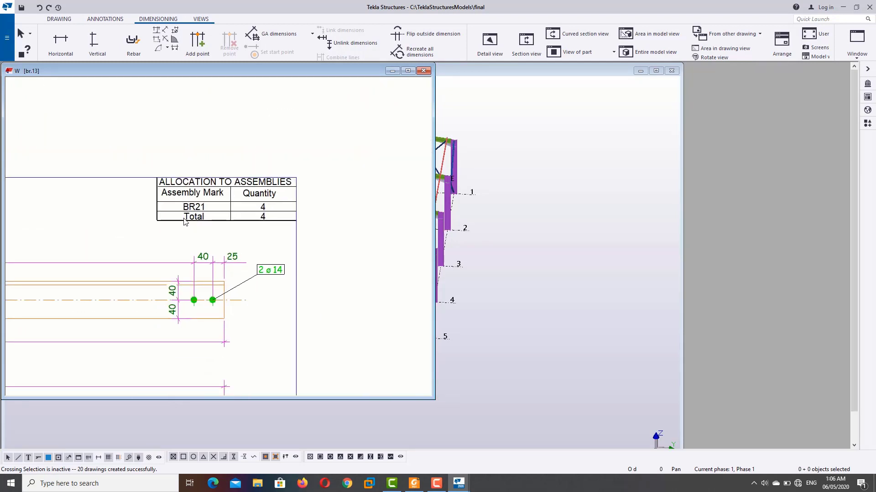
scroll(246, 220, down, 1)
scroll(233, 225, down, 1)
scroll(219, 232, down, 2)
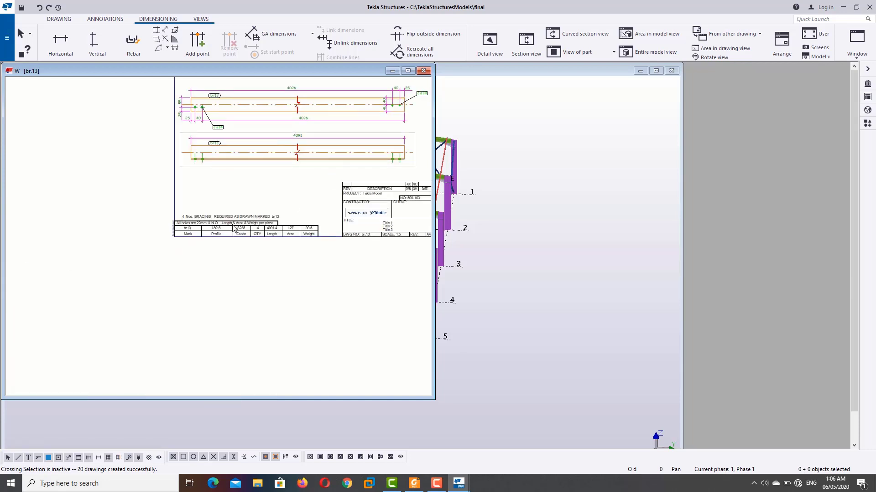
scroll(206, 238, up, 4)
scroll(205, 242, up, 1)
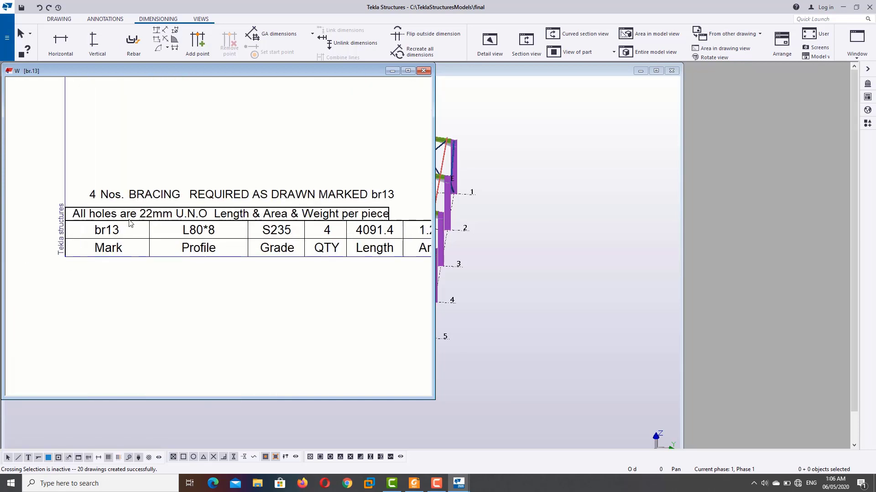
scroll(392, 199, down, 1)
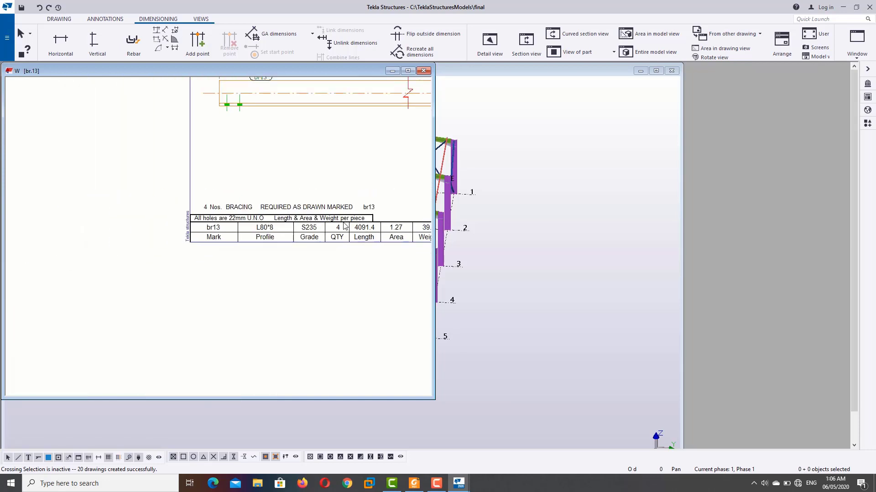
scroll(346, 193, down, 1)
scroll(319, 214, down, 1)
scroll(295, 238, down, 1)
scroll(294, 238, up, 2)
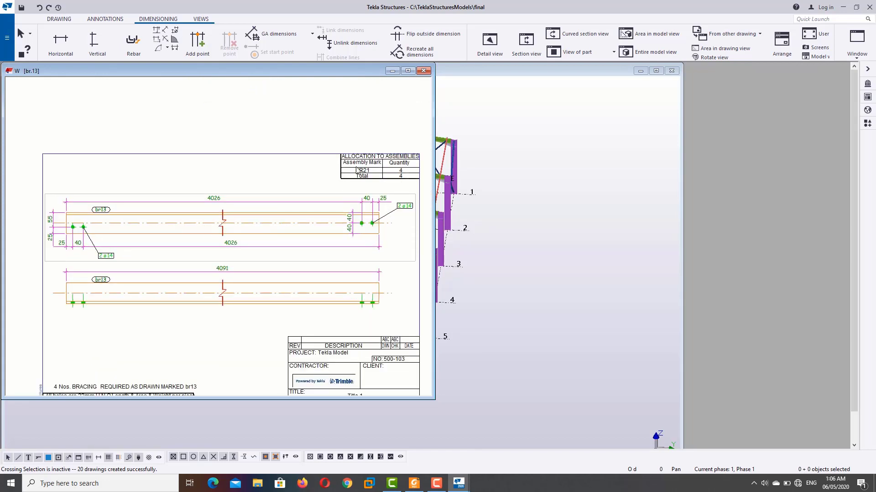
scroll(216, 330, down, 1)
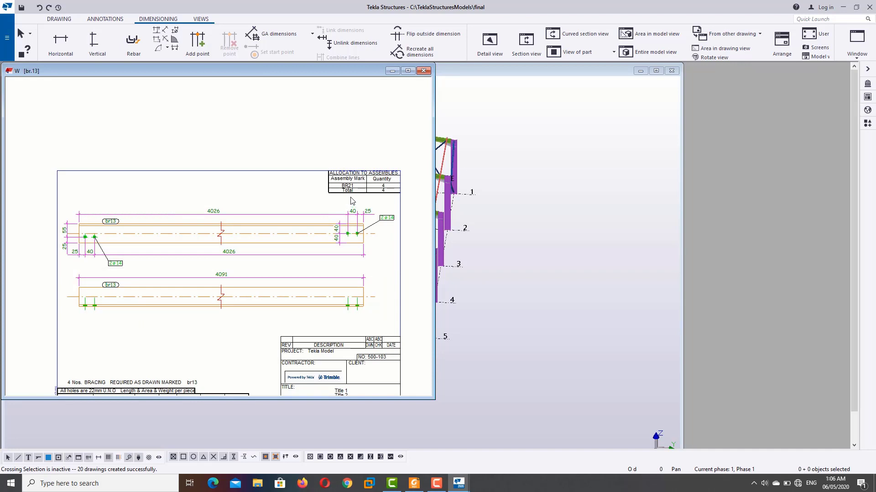
scroll(296, 239, up, 3)
scroll(273, 250, down, 3)
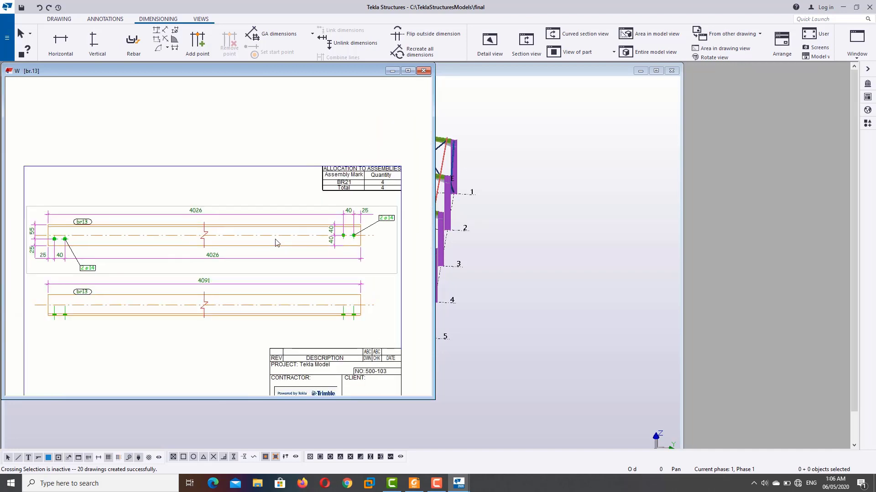
scroll(273, 250, down, 1)
scroll(315, 250, up, 3)
scroll(316, 250, up, 2)
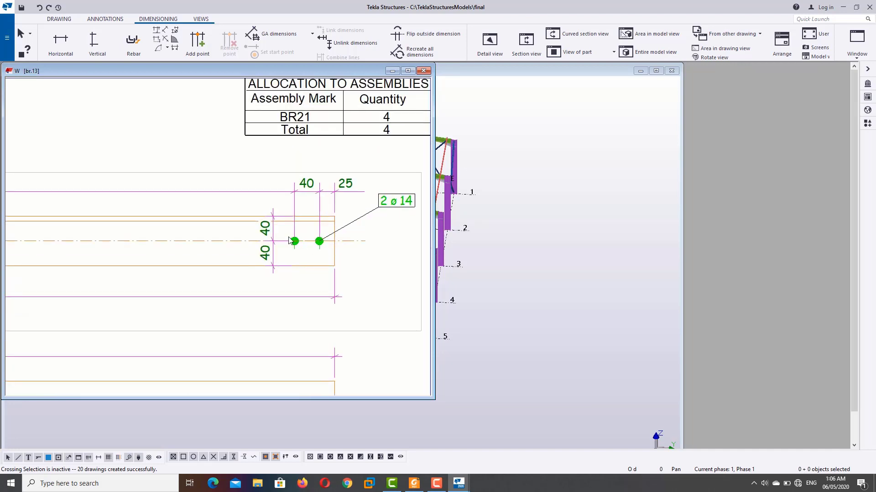
scroll(292, 242, down, 2)
scroll(294, 246, down, 2)
scroll(226, 273, down, 1)
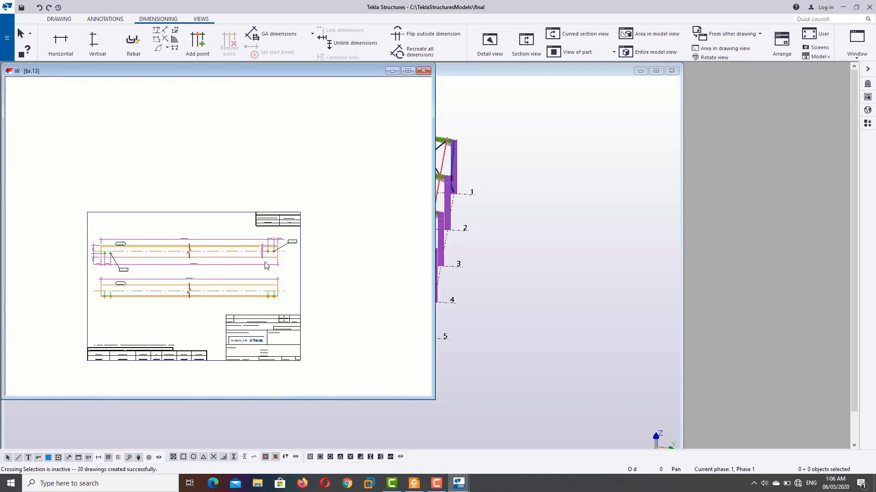
Step through the drawings with Next, from br.12 down to bracing drawing br.8
click(63, 21)
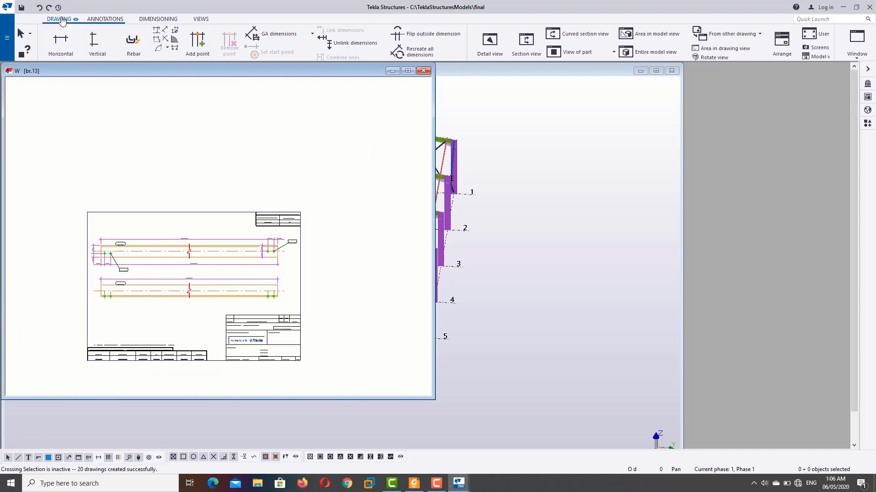
click(91, 39)
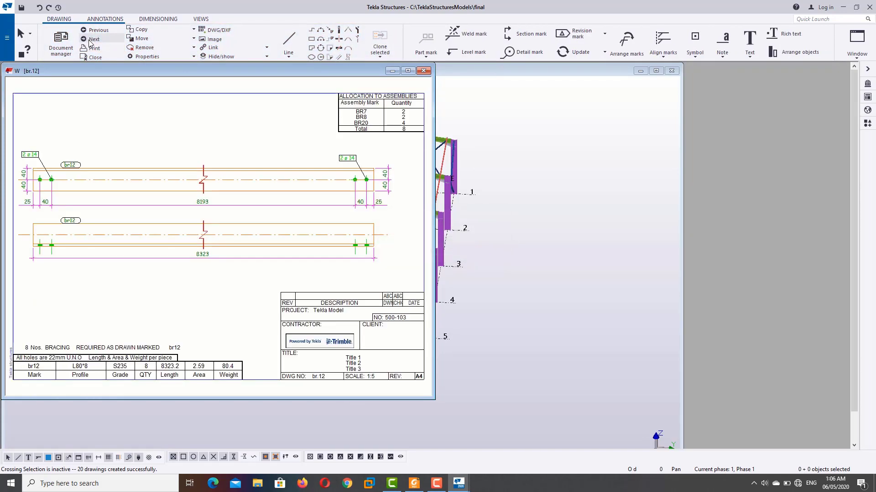
click(90, 41)
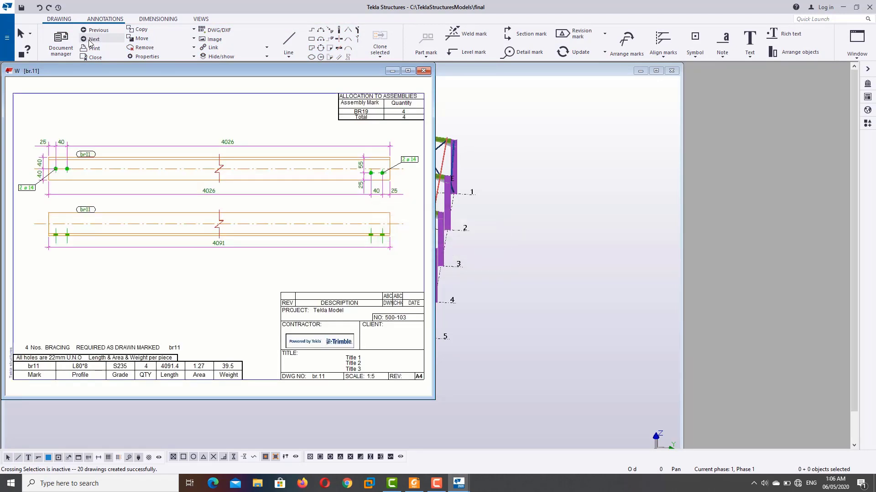
click(91, 41)
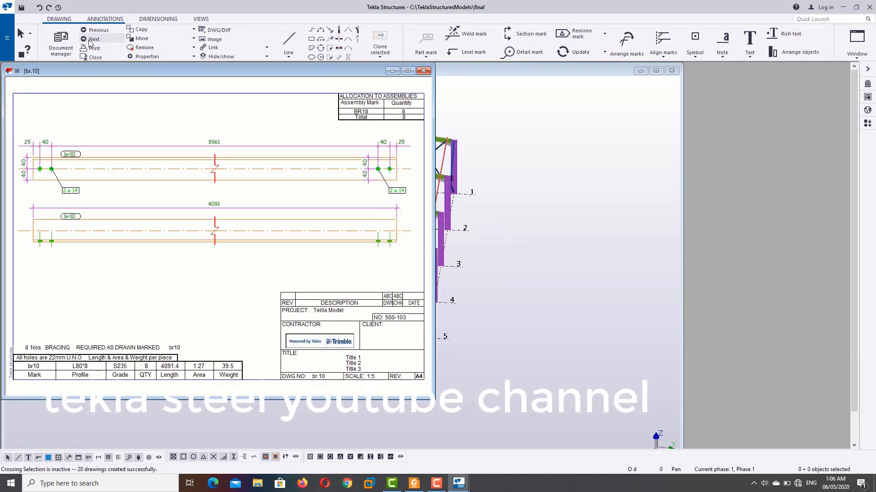
click(96, 40)
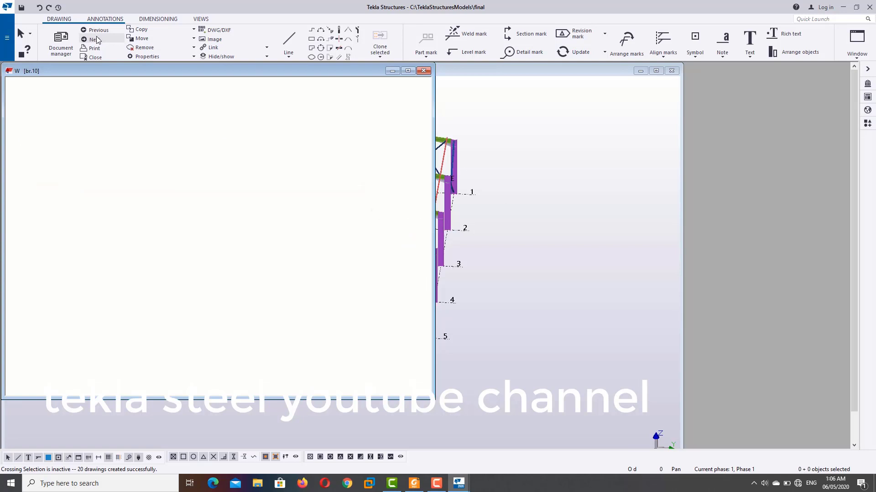
click(96, 40)
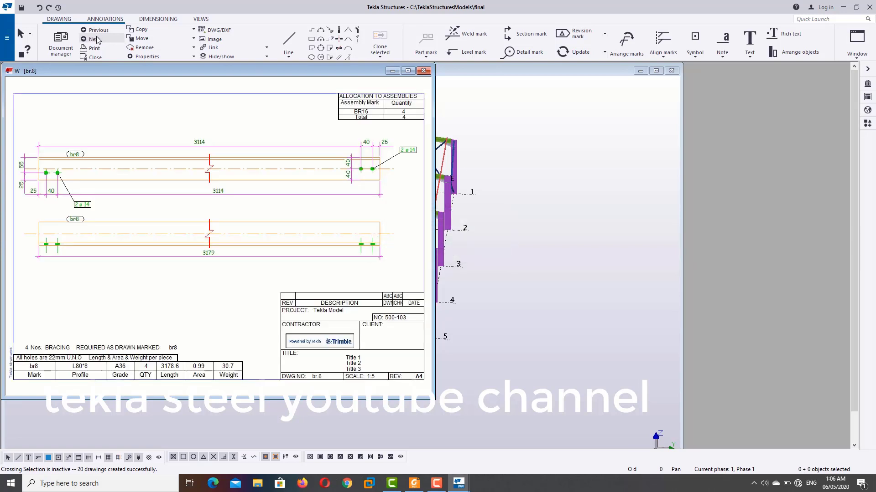
Maximize drawing br.8 and double-click its title block to edit it
click(408, 71)
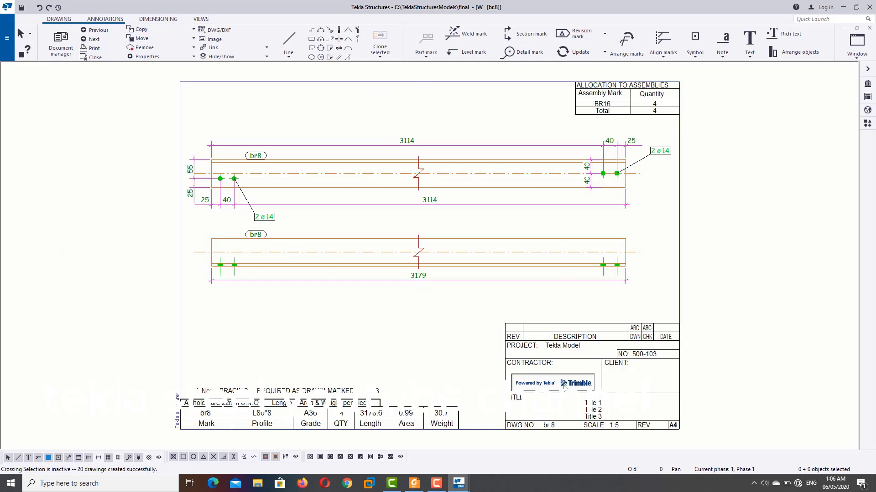
scroll(544, 327, up, 1)
middle_drag(544, 326, 543, 277)
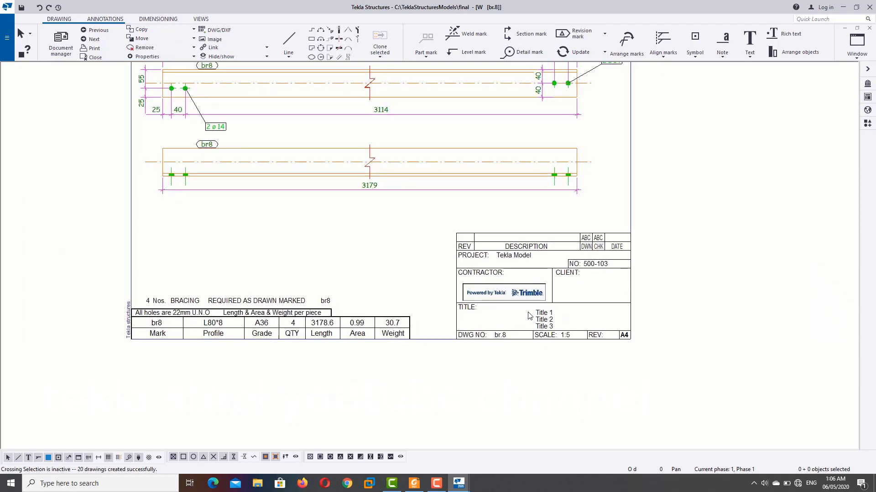
click(556, 247)
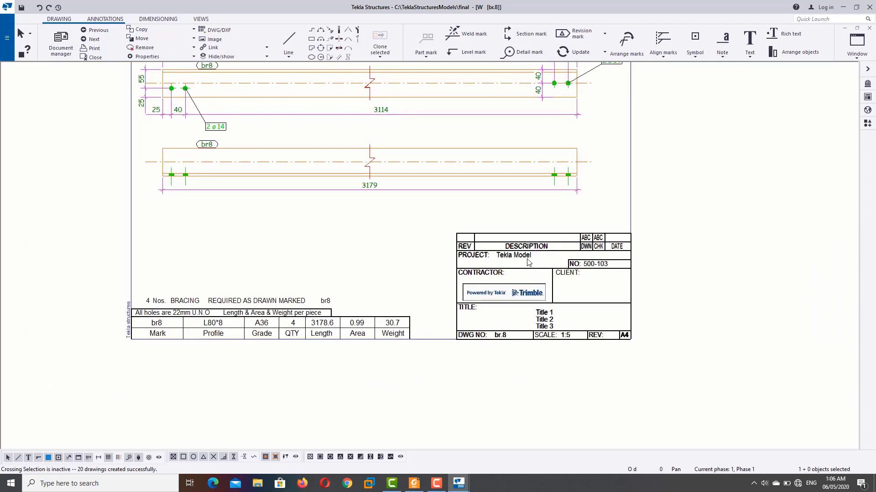
double_click(546, 239)
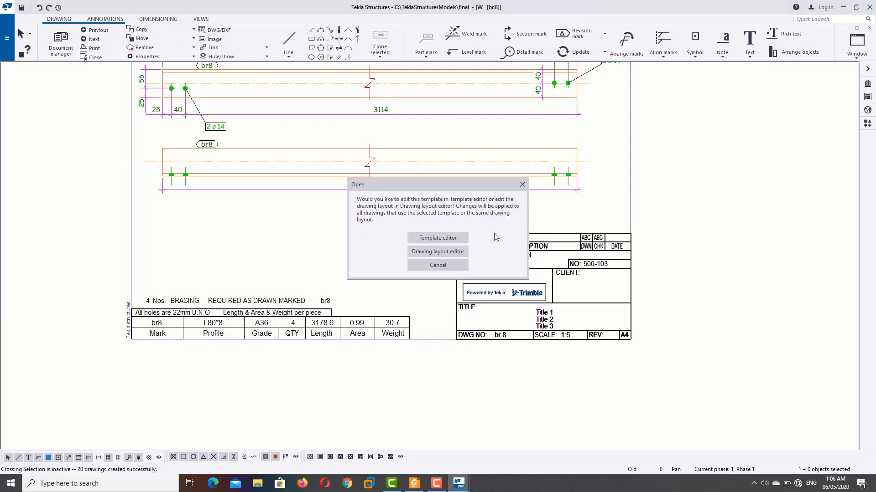
Open ME_Title_Block.tpl in Template editor, dismiss the load error, and open the logo picture's properties
click(449, 244)
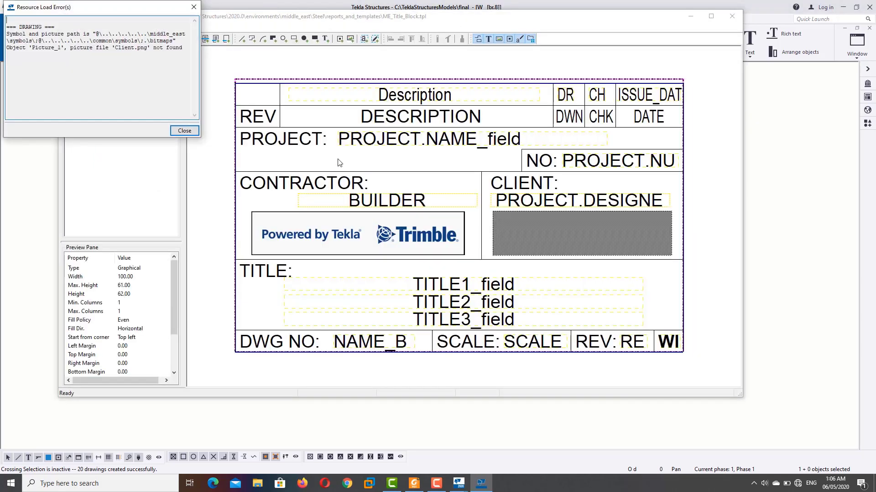
click(184, 131)
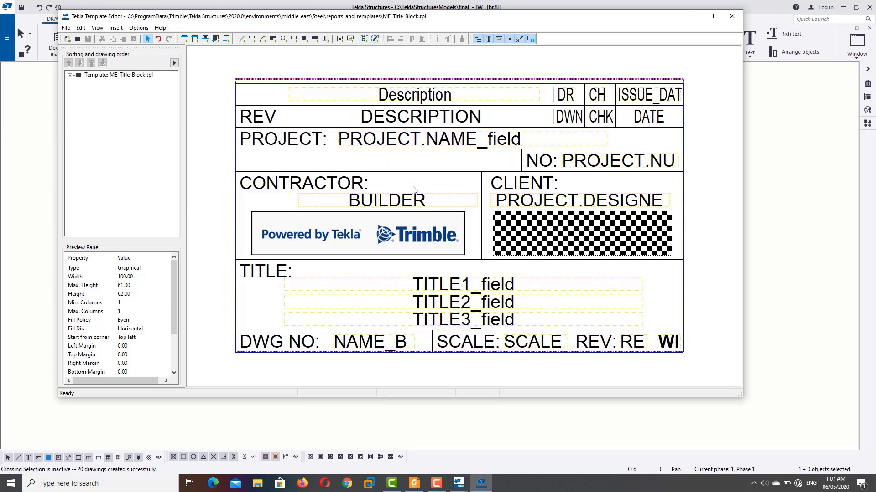
click(412, 235)
right_click(338, 230)
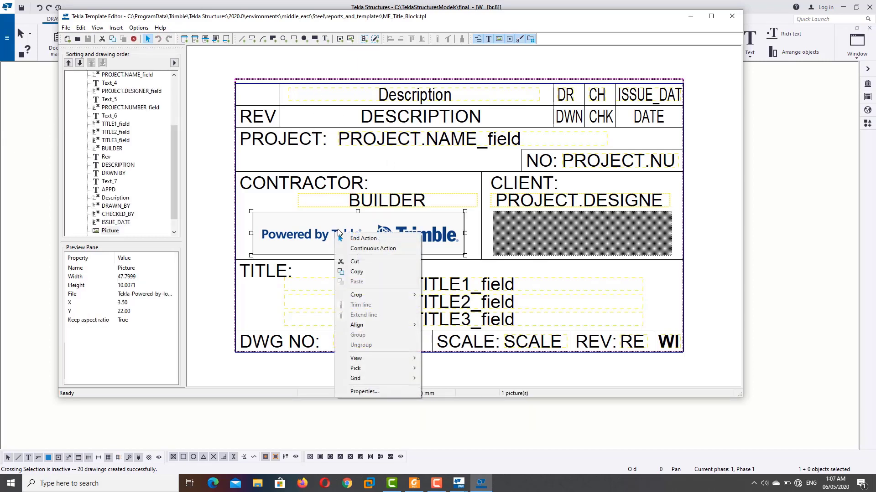
click(337, 229)
double_click(110, 232)
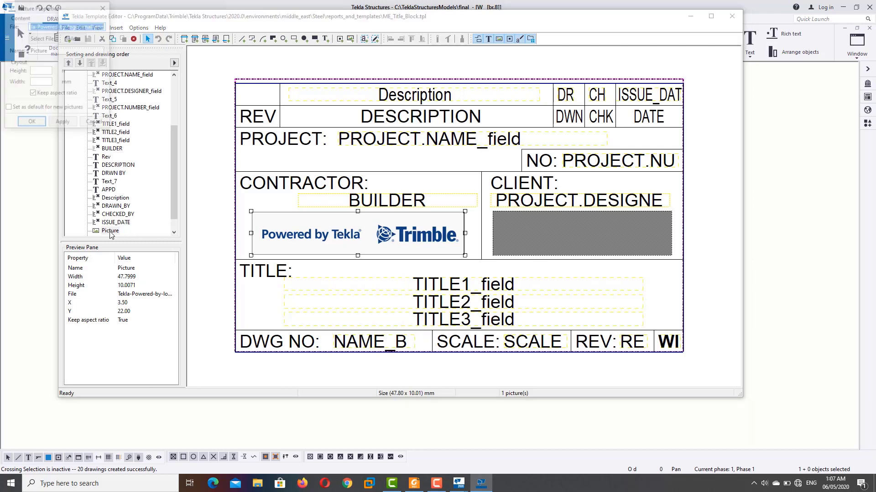
Apply Tekla-Powered-by-logo-high small.png from the bitmaps folder to the logo picture
click(41, 38)
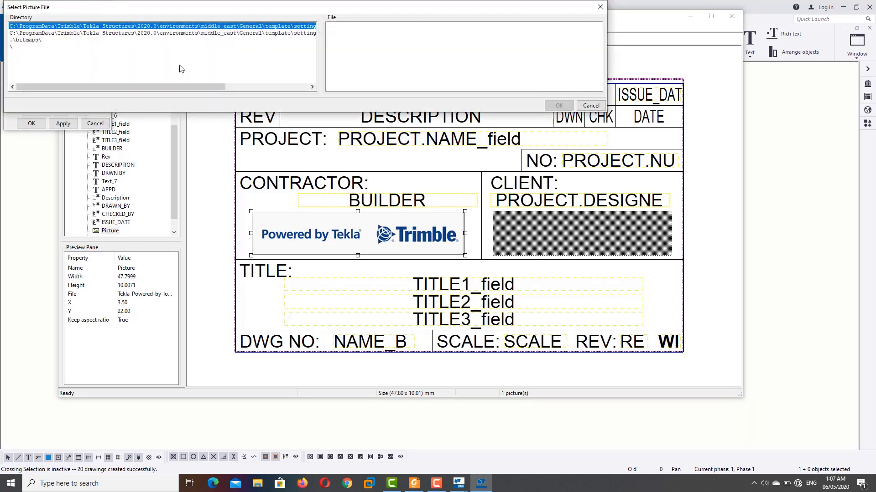
drag(114, 3, 326, 157)
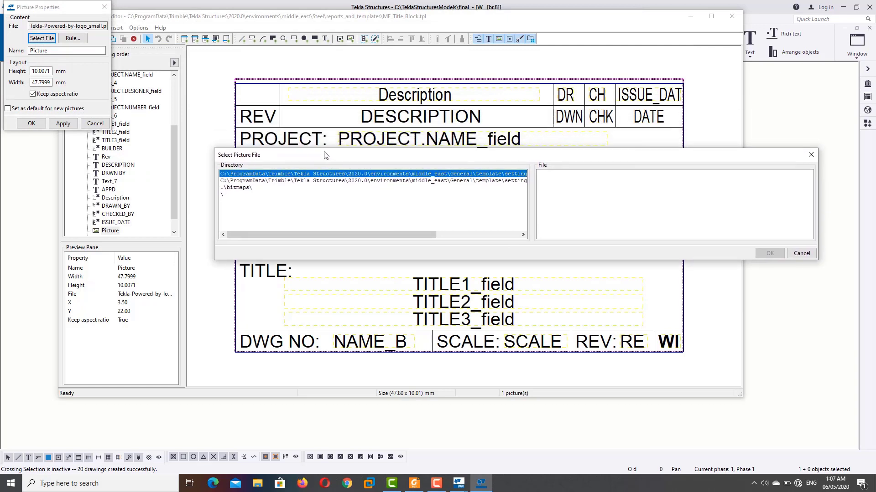
drag(325, 155, 390, 87)
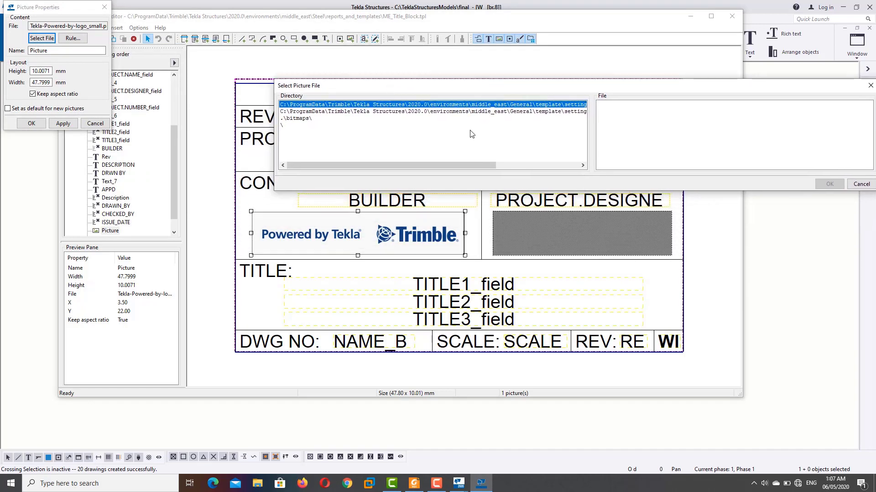
click(345, 114)
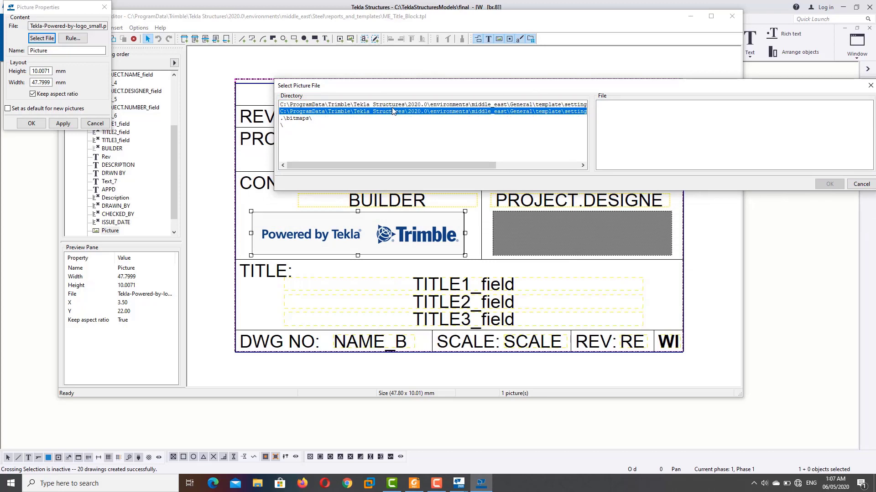
click(542, 105)
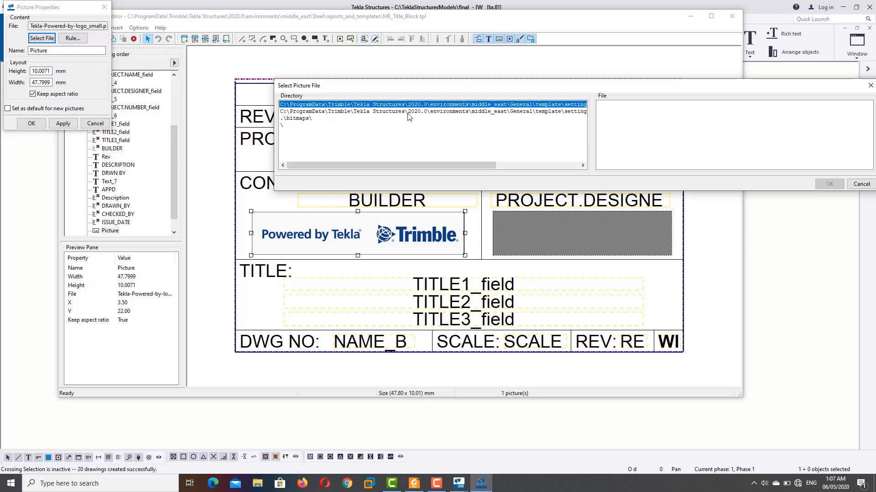
click(313, 119)
scroll(608, 128, down, 3)
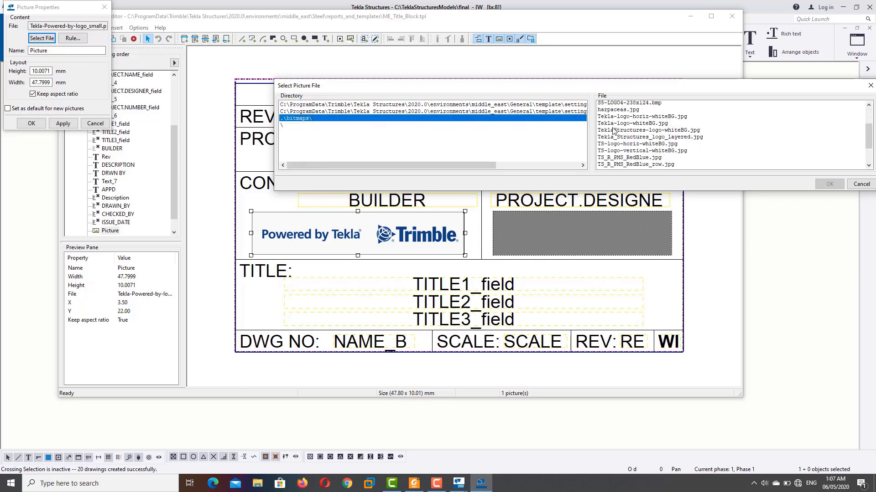
scroll(707, 142, down, 3)
scroll(706, 133, down, 2)
click(635, 132)
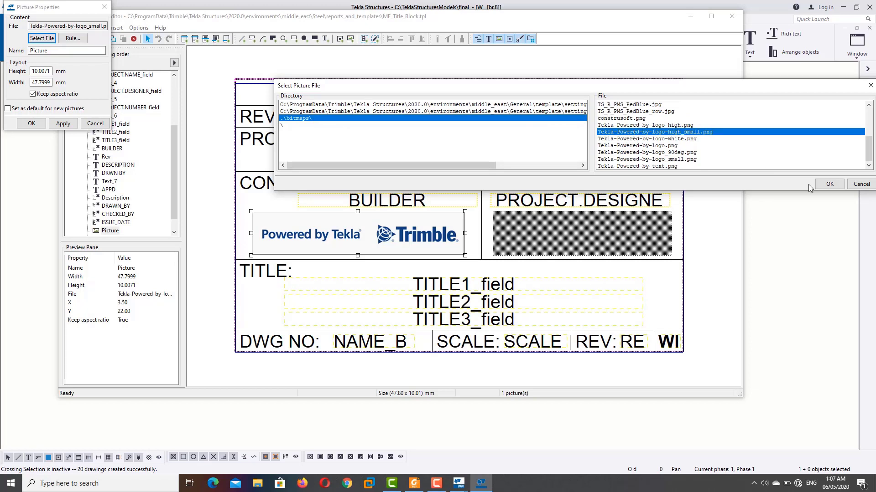
click(828, 184)
click(62, 124)
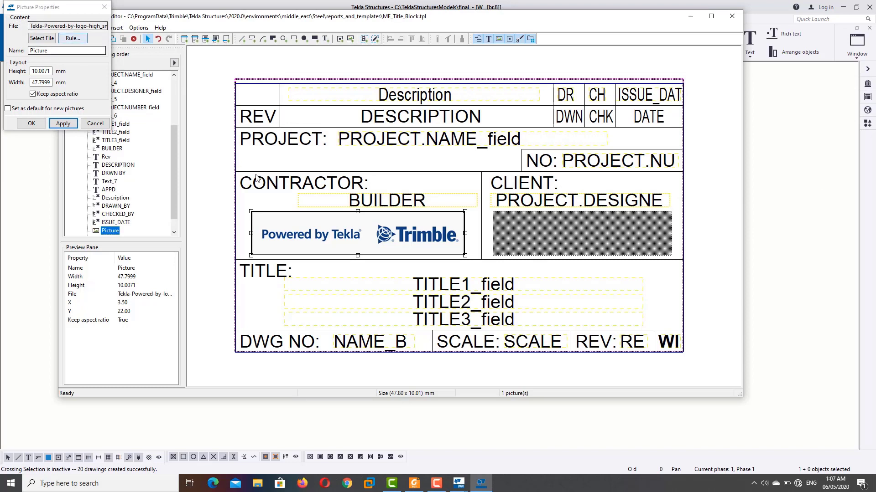
Reassign the logo picture to S5-LOGO4-238x124.bmp, then apply and close Picture Properties
click(37, 38)
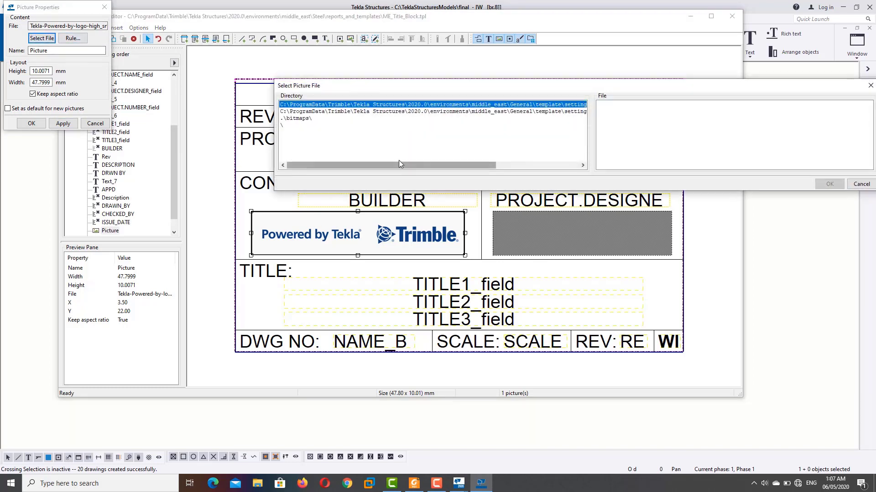
click(315, 118)
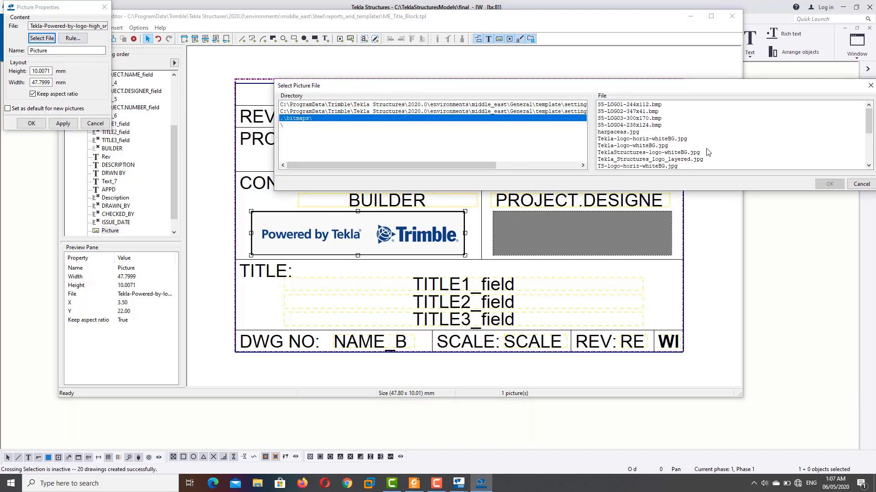
click(634, 124)
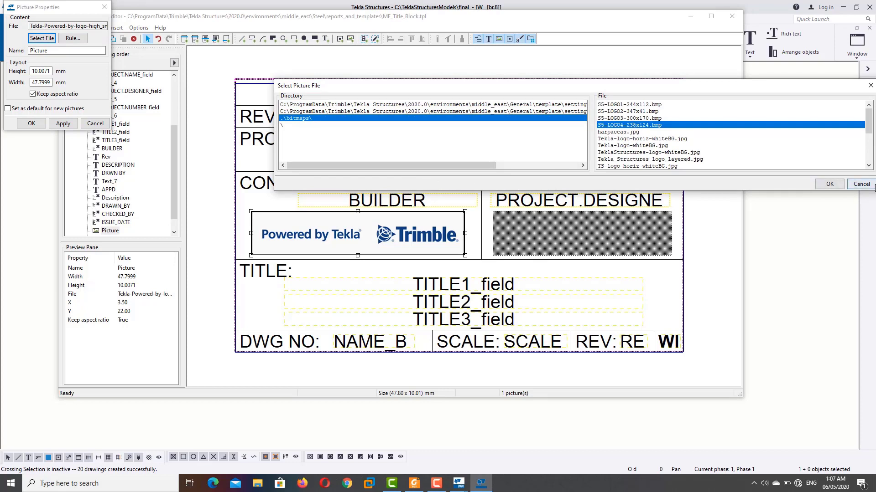
click(829, 185)
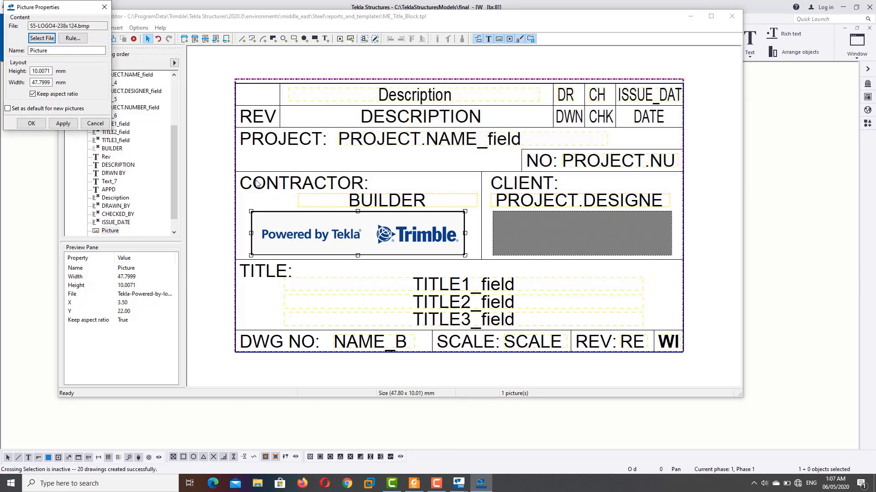
click(63, 123)
click(32, 123)
click(326, 228)
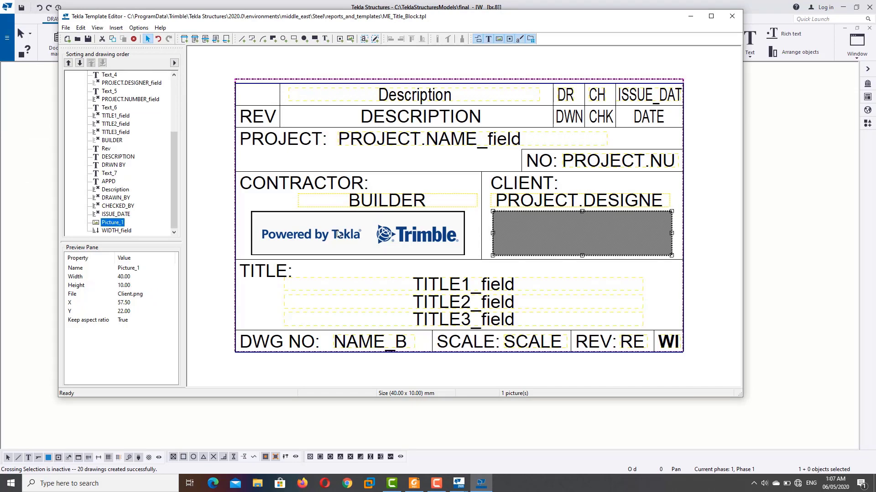
double_click(378, 228)
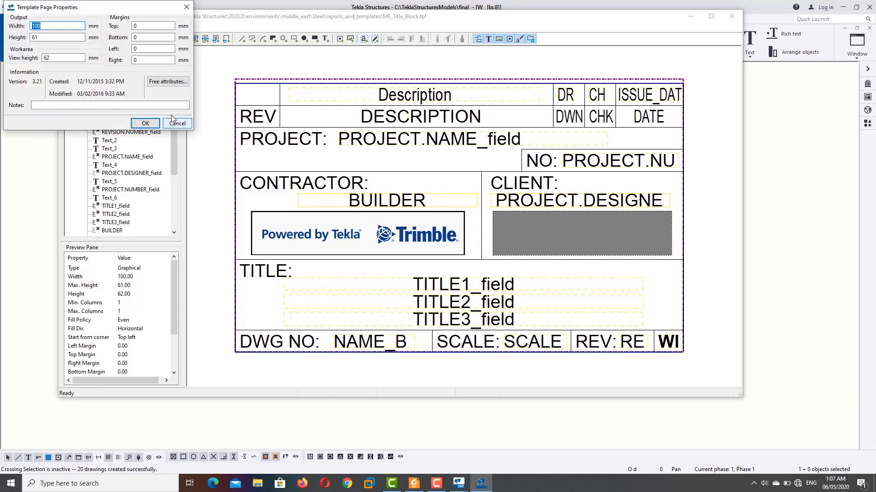
click(176, 123)
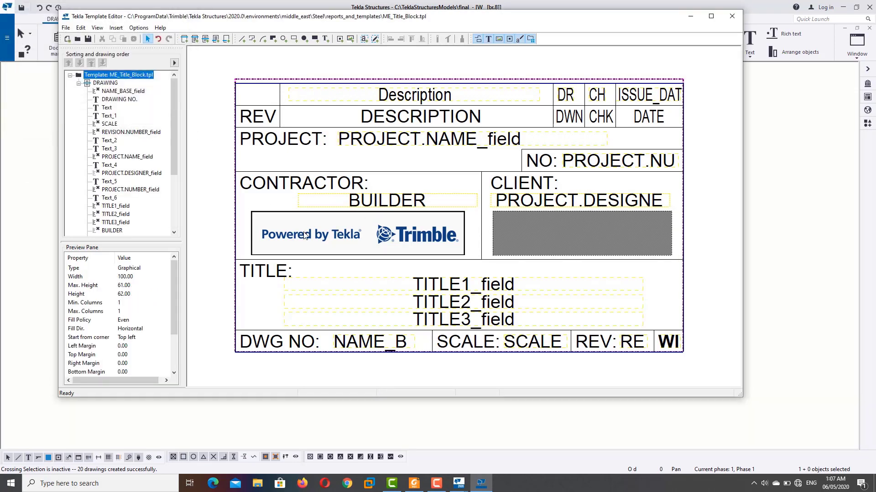
right_click(273, 215)
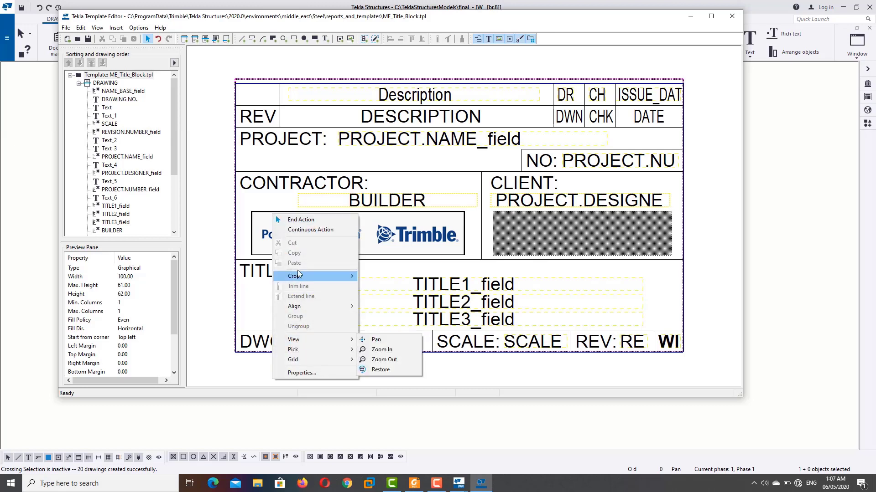
click(398, 237)
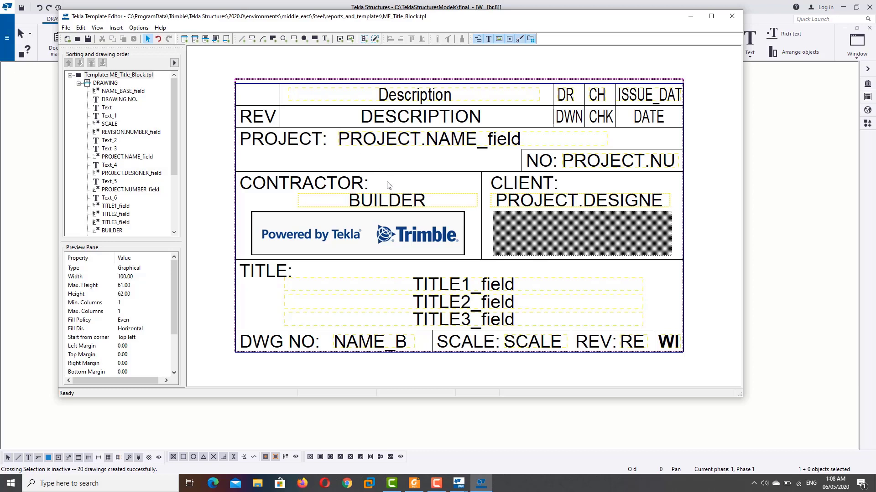
double_click(351, 223)
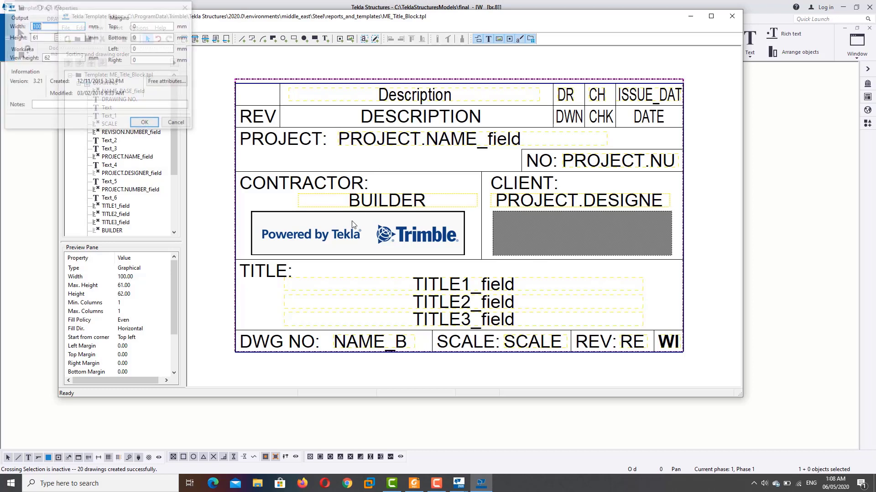
click(171, 128)
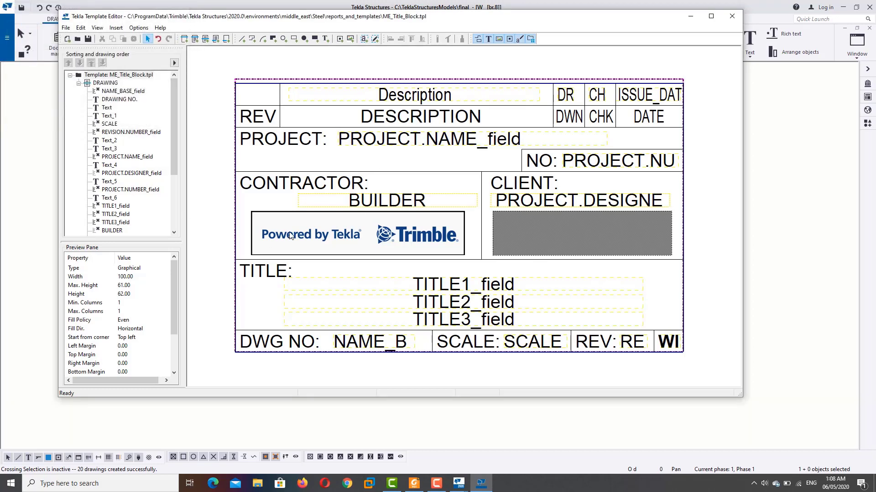
scroll(316, 235, down, 3)
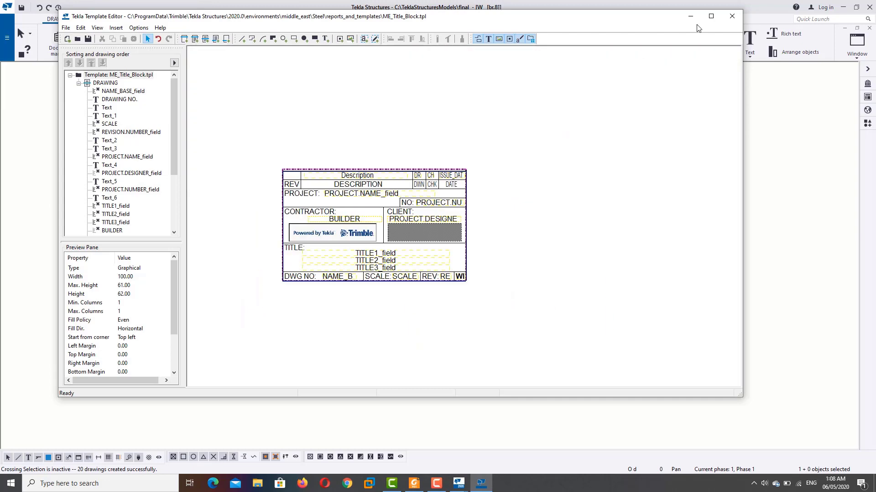
Close Template Editor without saving and reopen the title block in Template editor
click(737, 15)
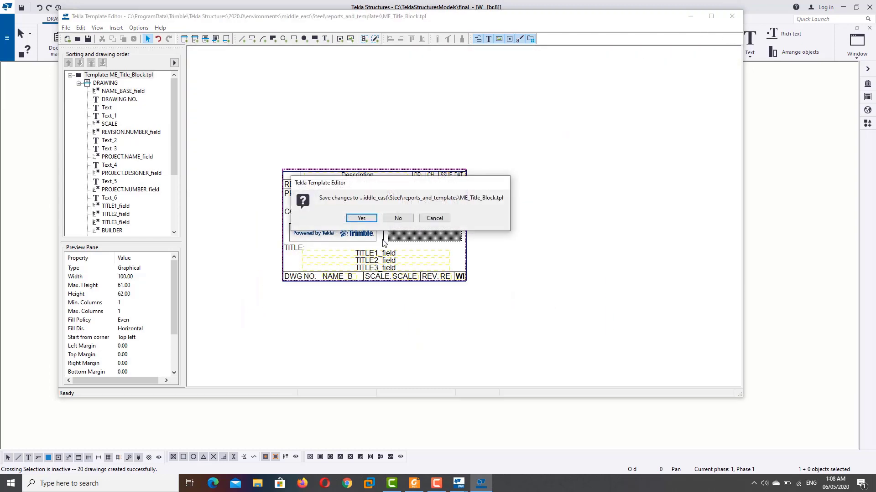
click(400, 215)
double_click(561, 269)
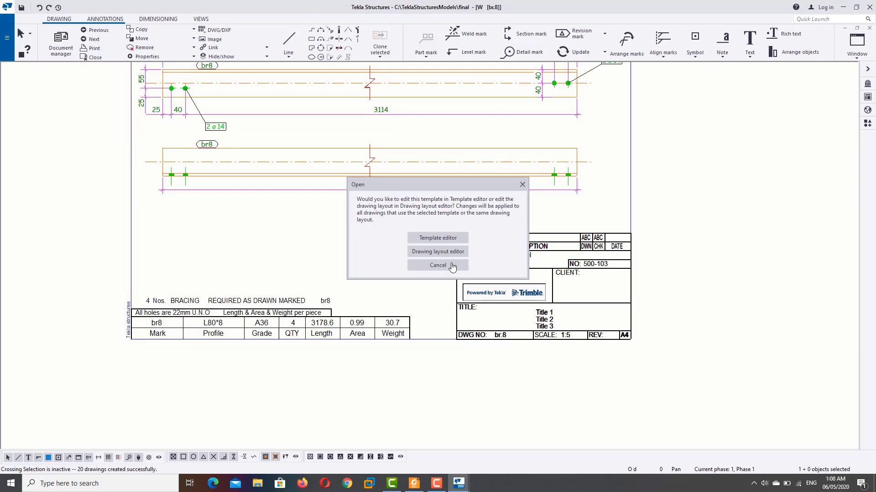
click(432, 240)
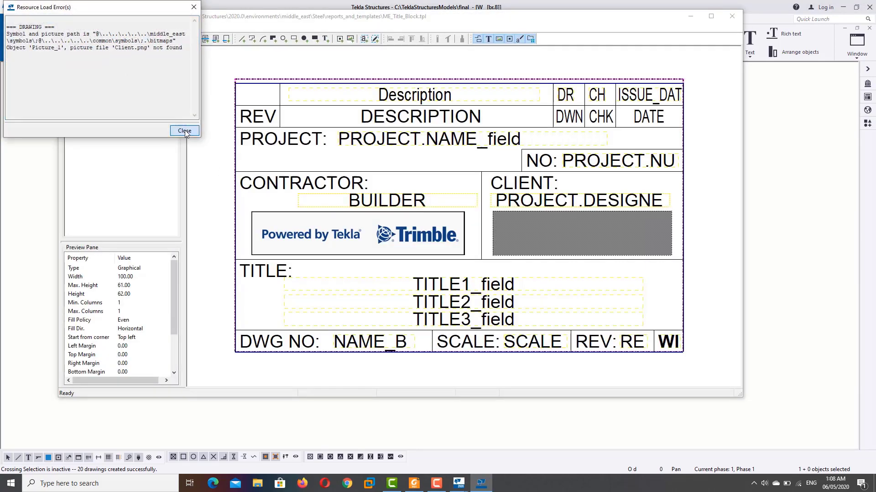
click(184, 131)
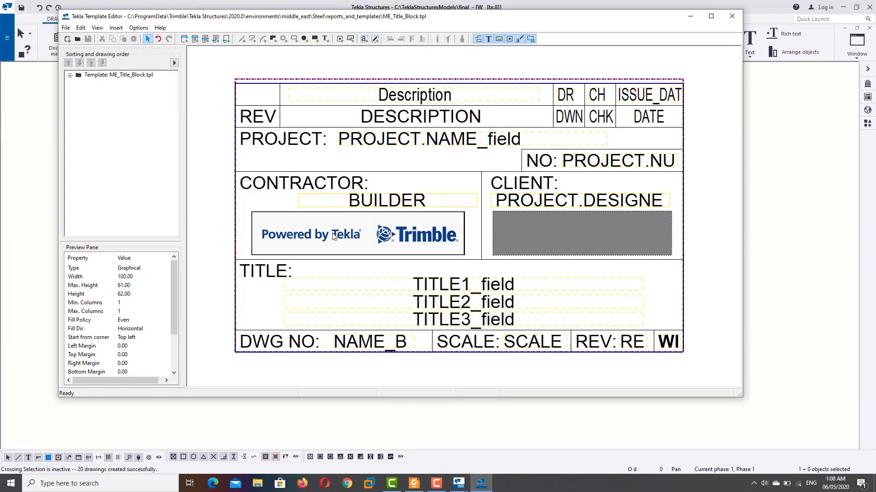
Delete the Tekla logo Picture and the grey client Picture_1 from the title block
click(332, 235)
right_click(106, 231)
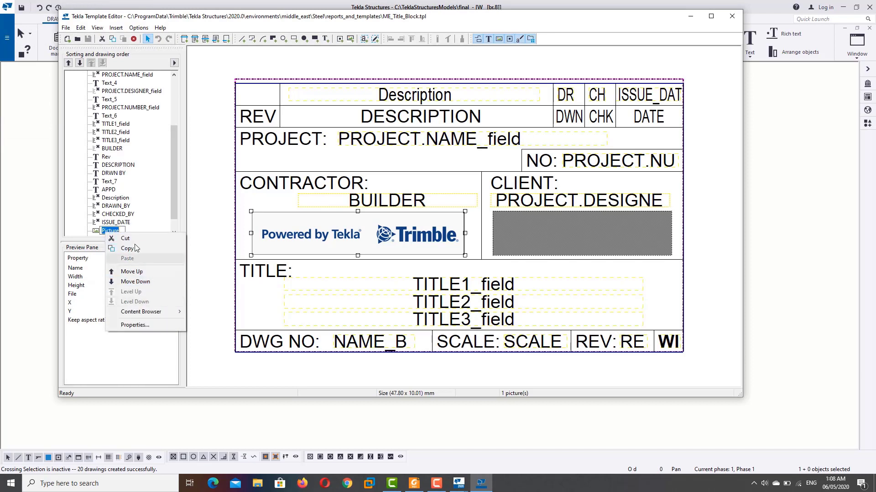
click(159, 58)
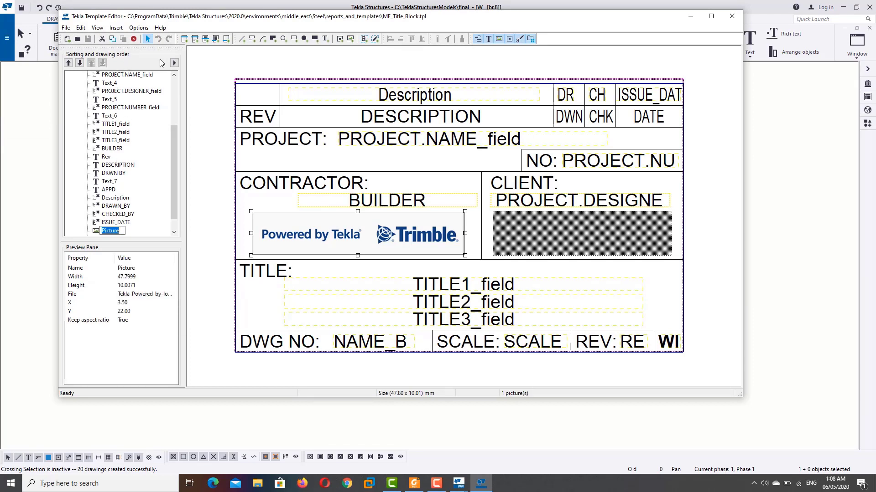
click(134, 39)
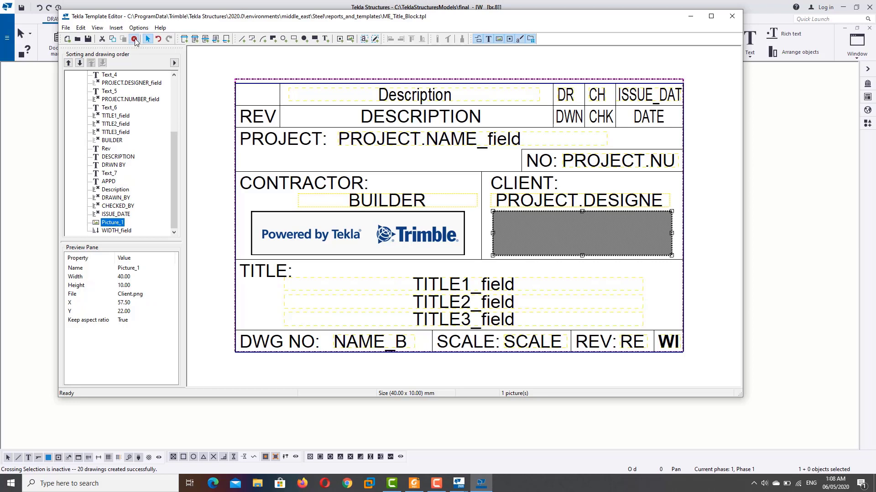
click(134, 39)
click(413, 231)
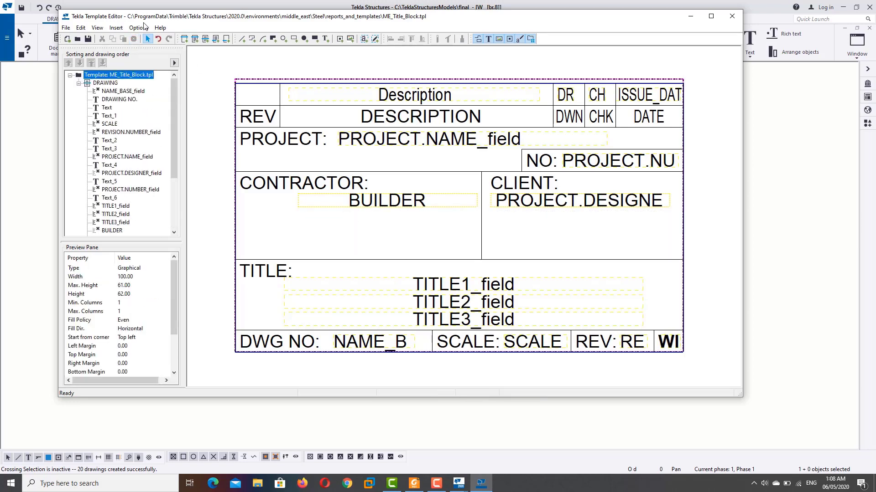
click(117, 29)
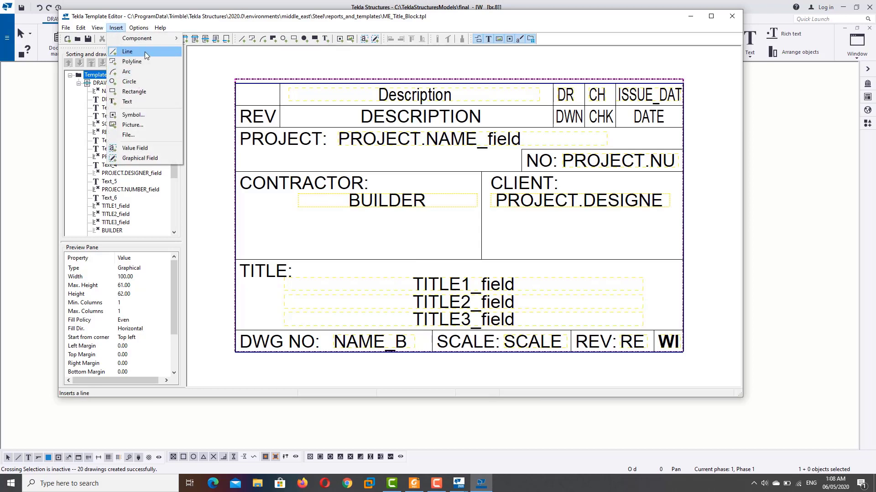
Insert 1.bmp as a picture, drawing a 36 × 7 mm rectangle under BUILDER
click(145, 135)
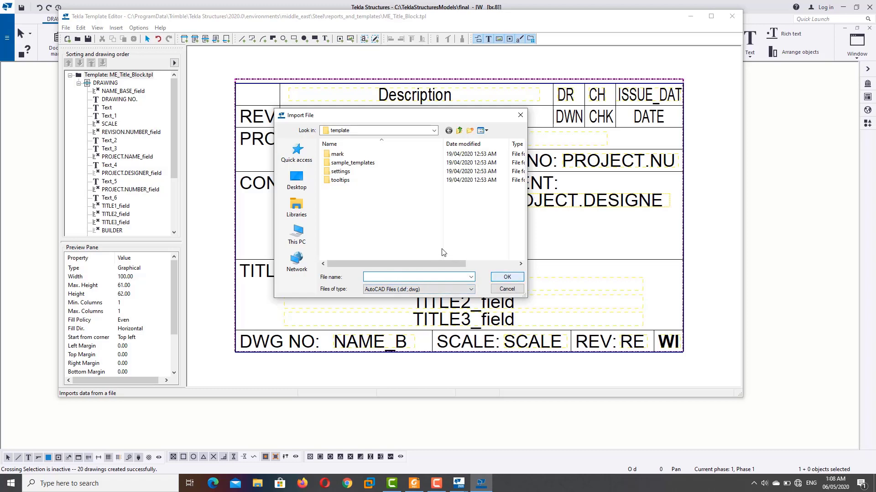
click(519, 115)
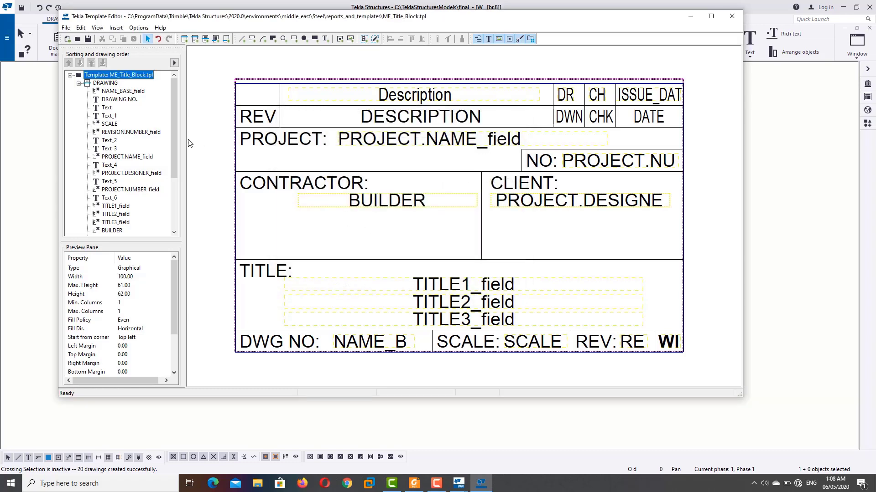
click(116, 30)
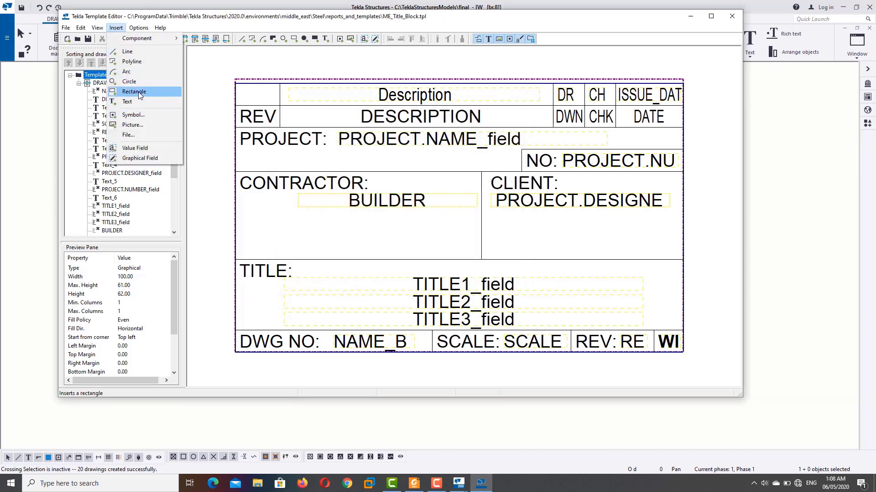
click(141, 125)
click(48, 47)
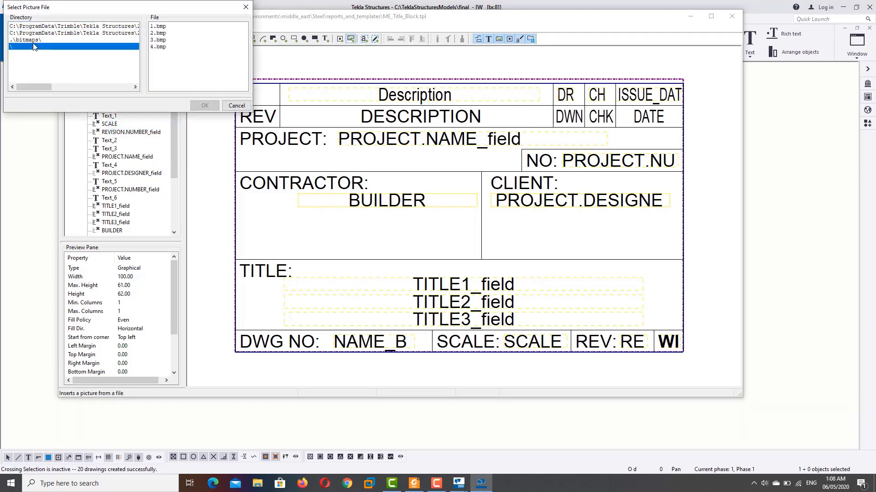
click(33, 40)
click(36, 47)
click(159, 27)
click(207, 106)
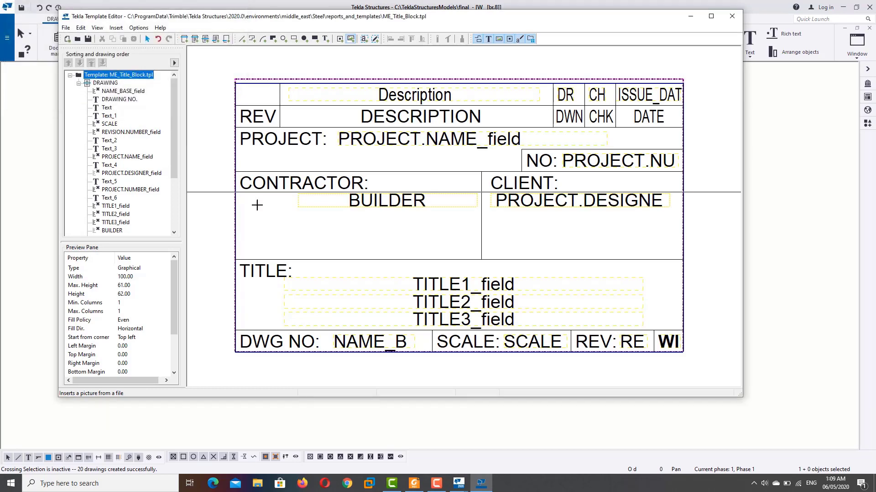
drag(282, 221, 441, 249)
Scroll through the title block template and select the TITLE1_field value field
scroll(438, 252, up, 1)
scroll(410, 249, up, 1)
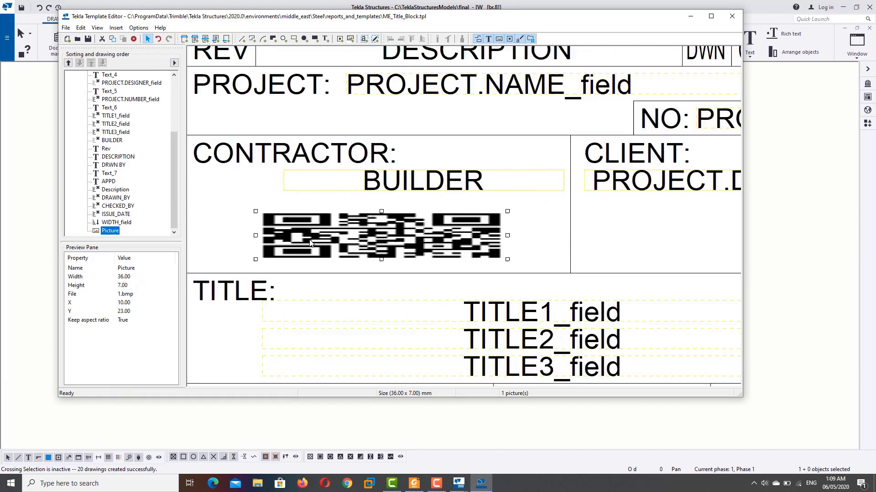
scroll(373, 244, up, 2)
scroll(532, 246, down, 2)
scroll(531, 246, down, 1)
scroll(524, 249, down, 1)
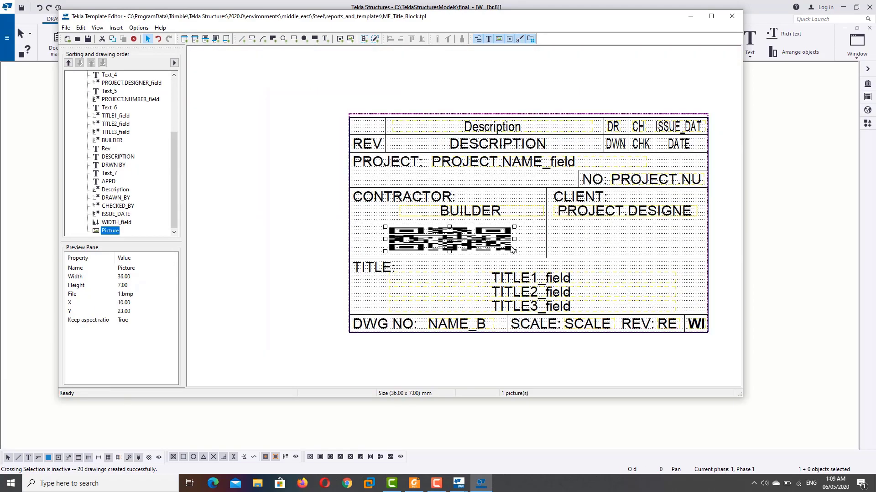
scroll(501, 242, down, 1)
scroll(439, 221, down, 1)
scroll(439, 221, up, 3)
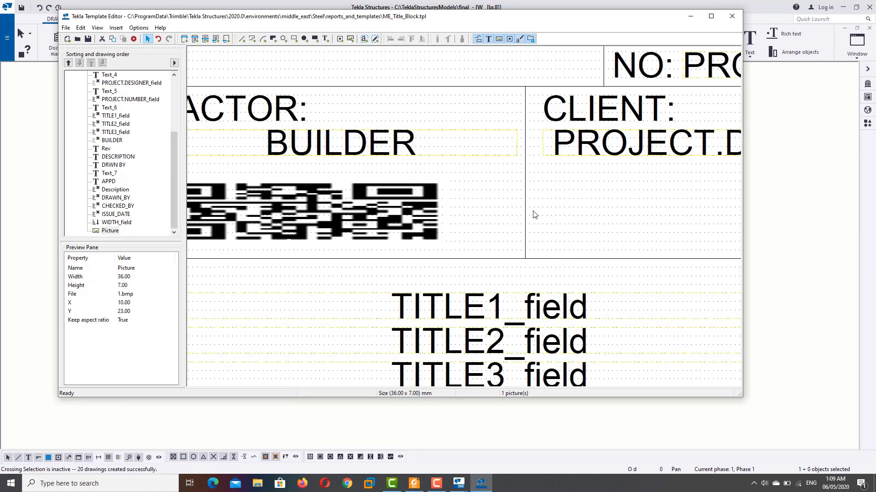
scroll(535, 214, down, 3)
click(502, 260)
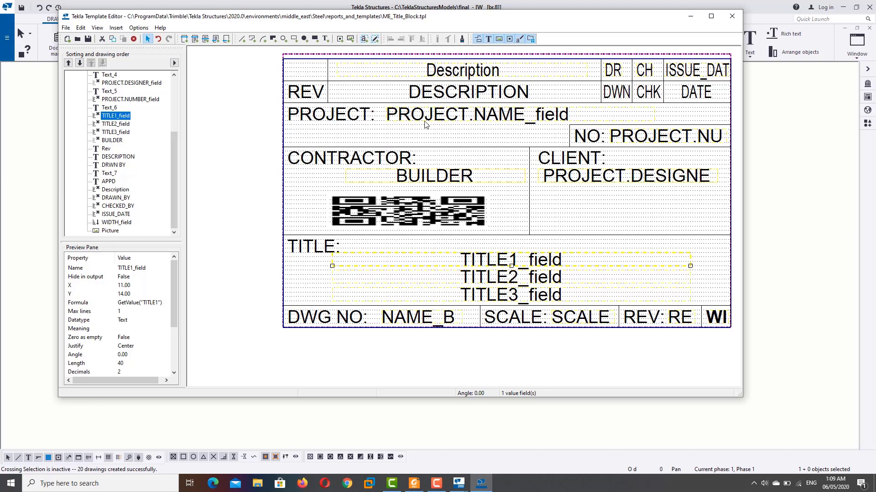
Start placing a new value field, then cancel it without adding one
click(363, 39)
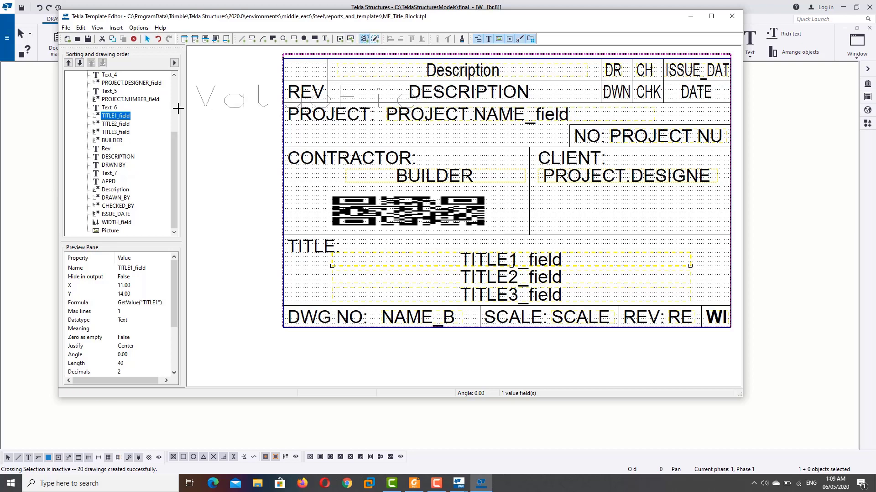
scroll(344, 140, down, 1)
scroll(407, 154, down, 1)
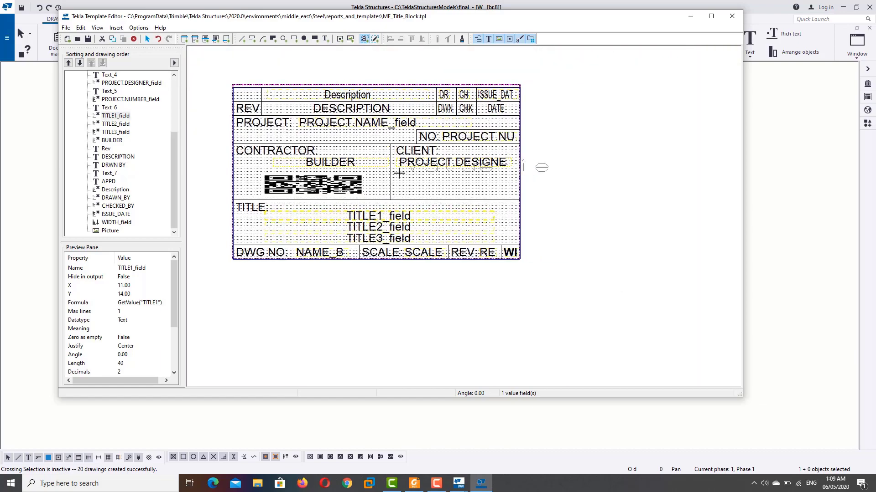
scroll(411, 191, down, 1)
scroll(478, 178, down, 1)
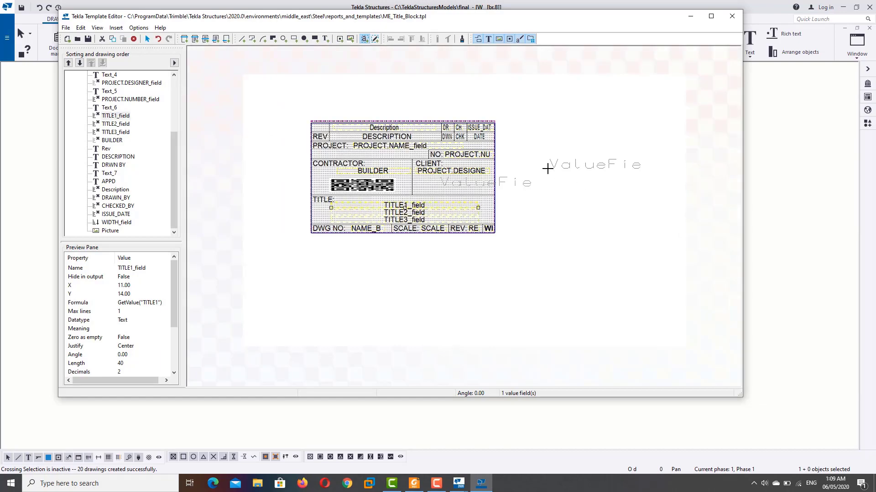
right_click(543, 165)
click(576, 184)
Check PROJECT.NAME_field's properties, then close Template Editor and answer the save prompt
scroll(313, 159, up, 2)
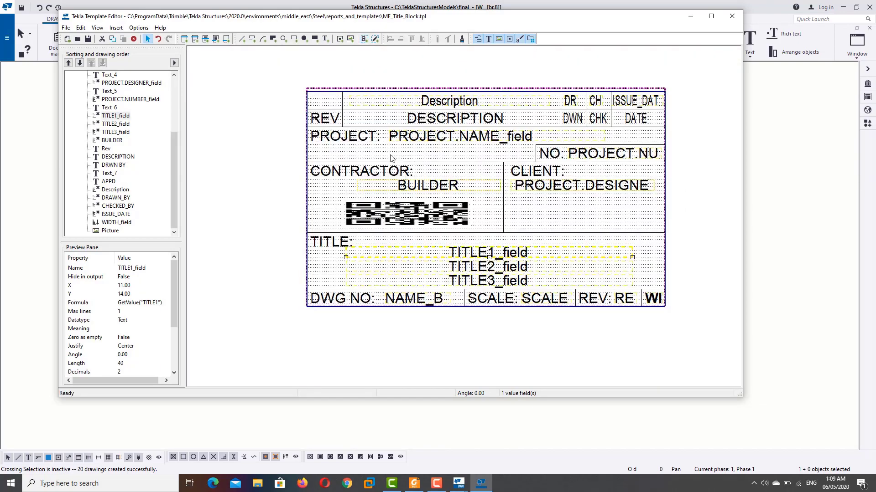
click(424, 141)
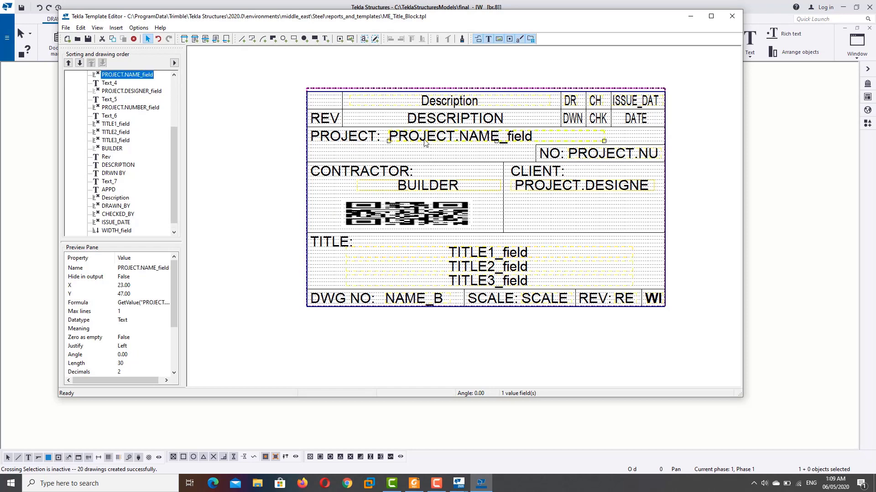
double_click(136, 74)
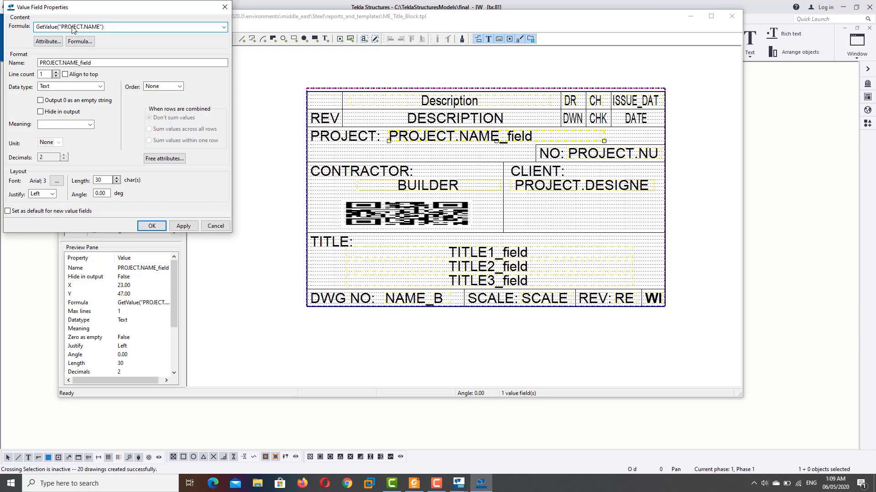
click(225, 7)
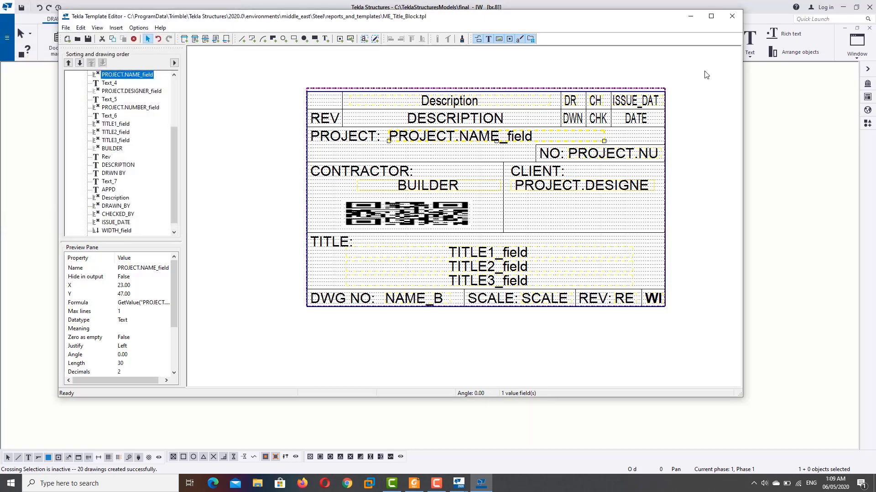
click(731, 16)
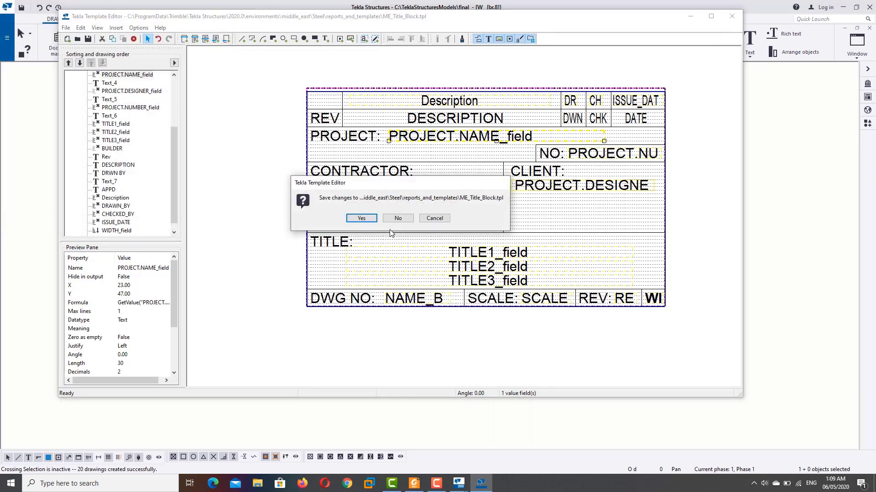
click(398, 218)
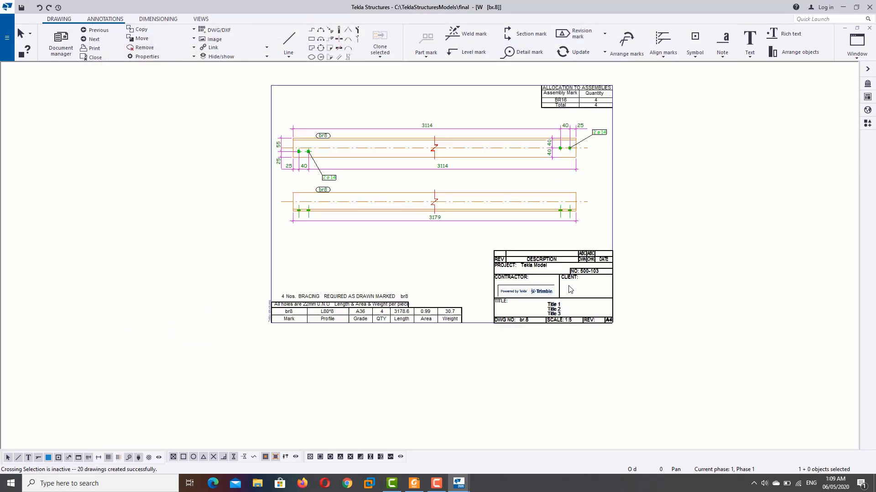
scroll(569, 290, up, 1)
scroll(530, 184, up, 1)
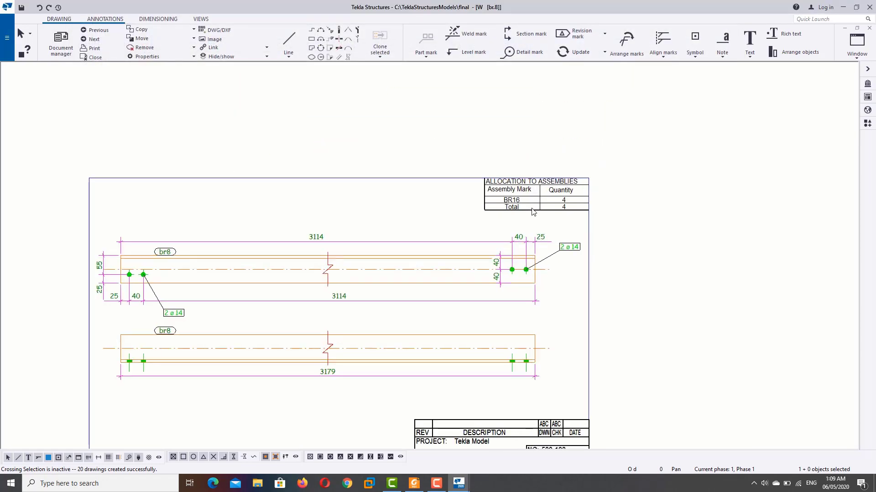
double_click(531, 184)
click(461, 235)
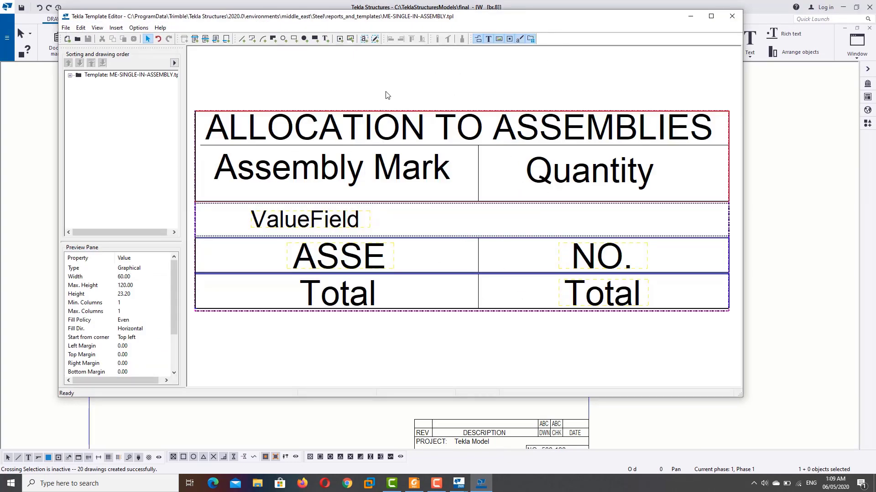
click(588, 167)
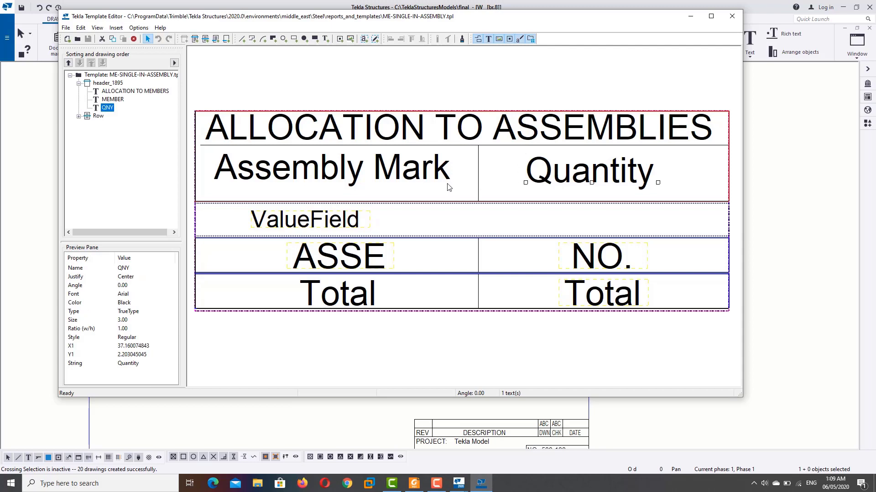
click(381, 166)
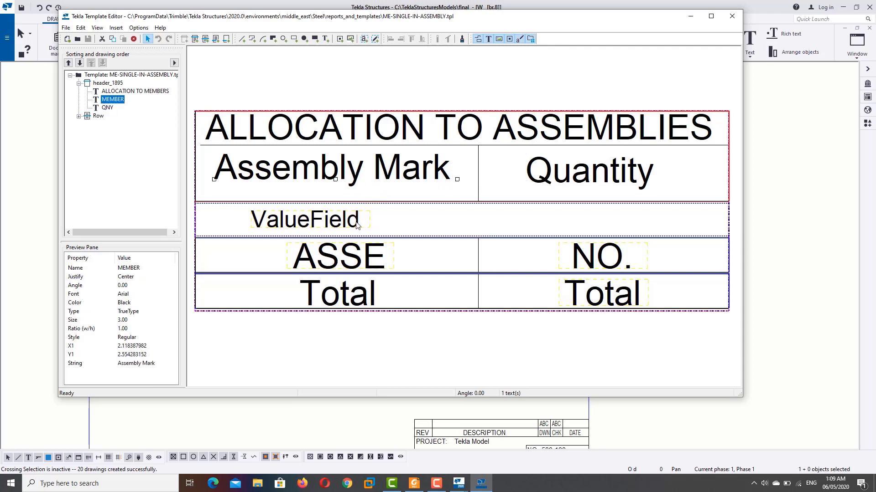
click(331, 225)
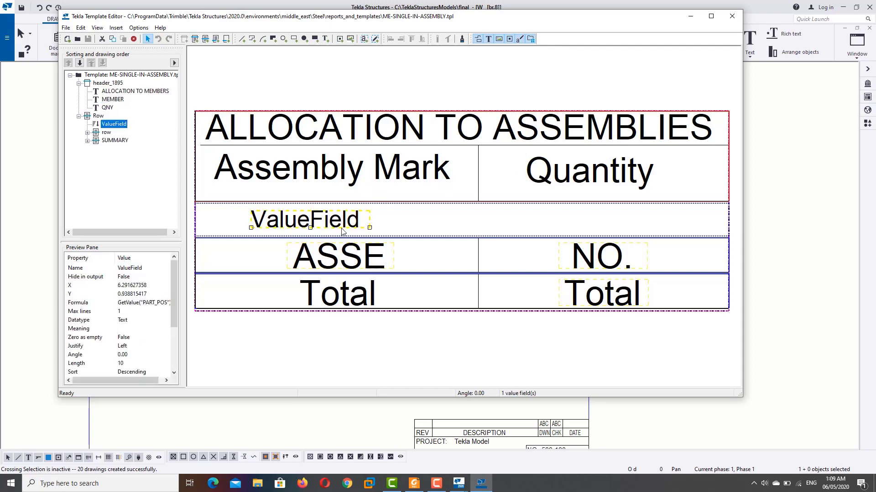
click(330, 267)
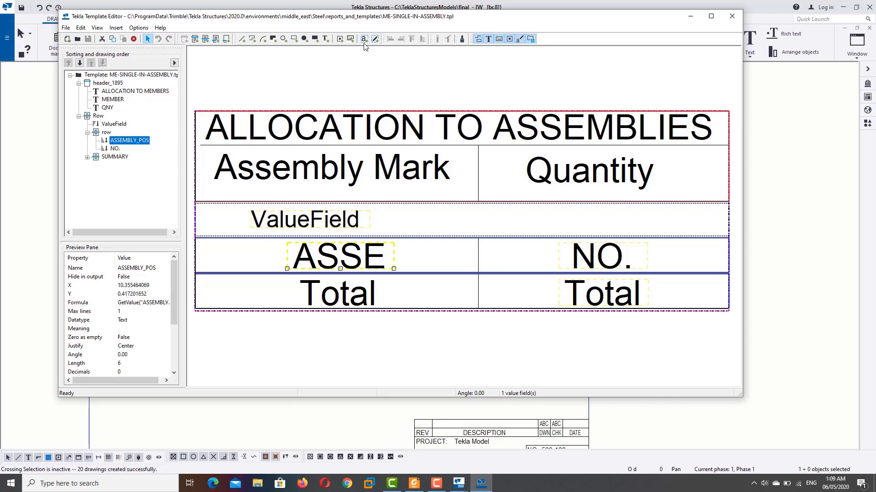
drag(432, 16, 439, 233)
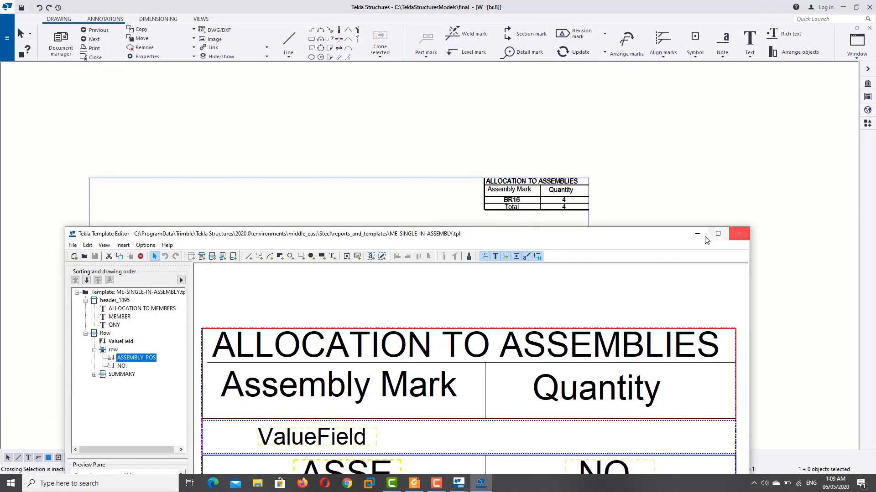
Close the assembly table template and pan to show the whole br.8 sheet
click(738, 234)
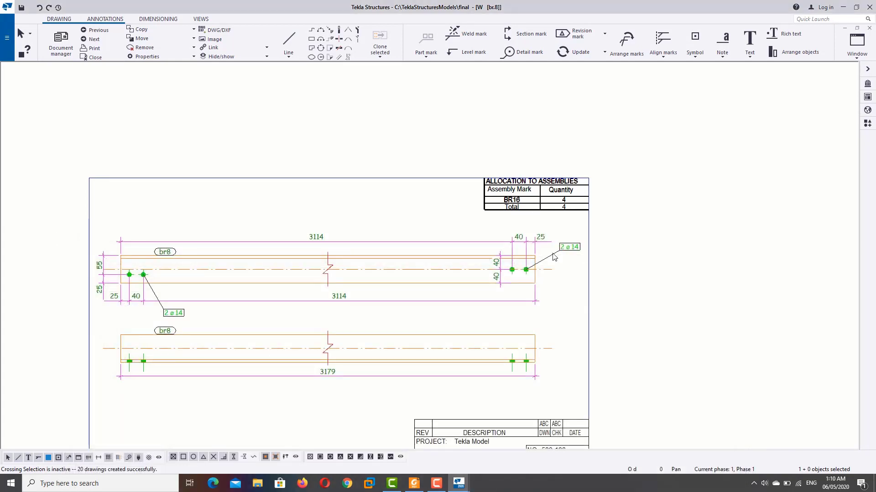
scroll(554, 258, down, 2)
middle_drag(497, 258, 505, 212)
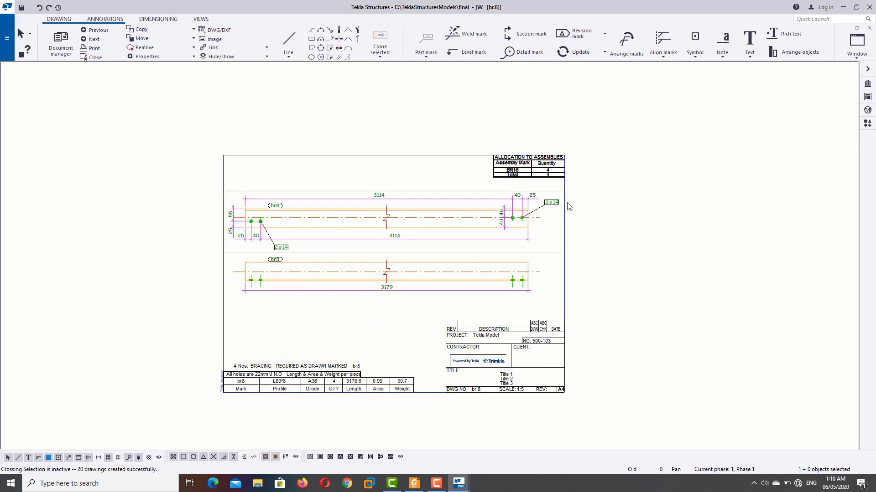
Dismiss the part list table's Open dialog, close br.8, and list all 25 drawings
click(339, 387)
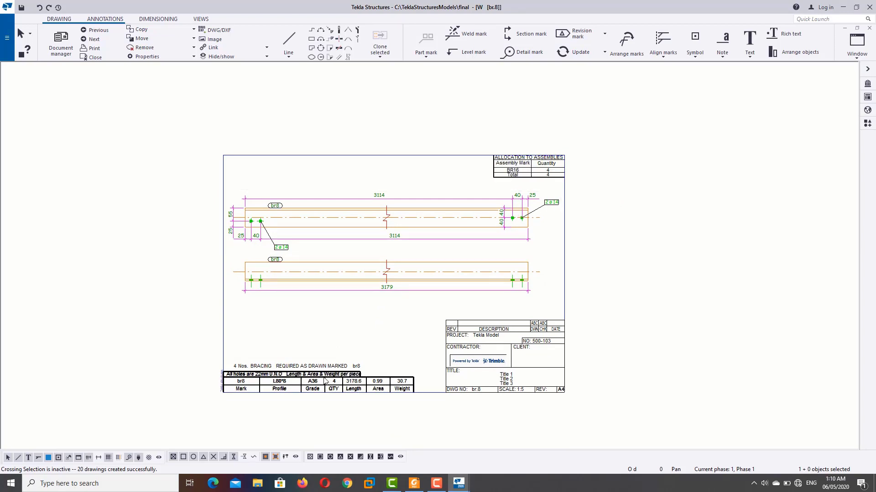
double_click(324, 382)
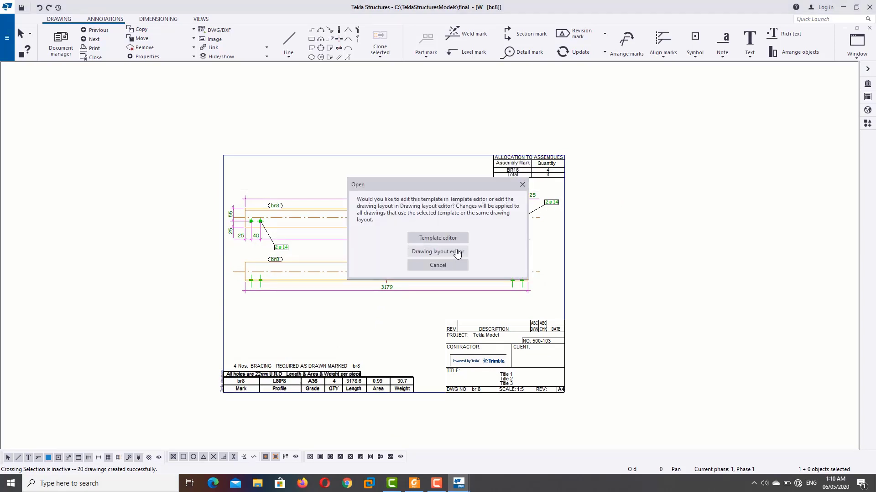
click(521, 185)
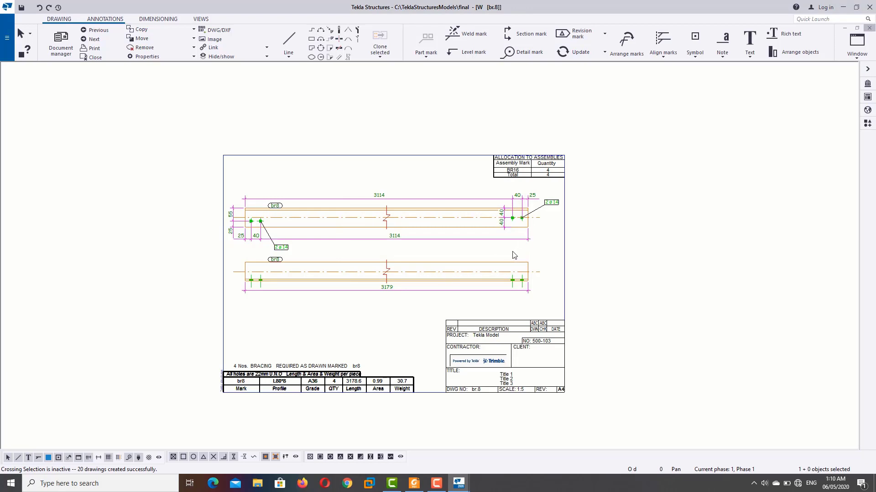
click(95, 57)
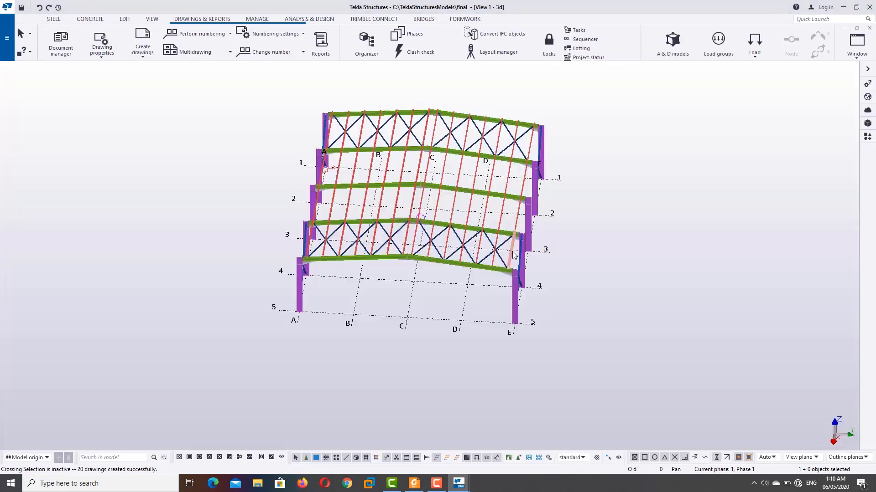
click(60, 47)
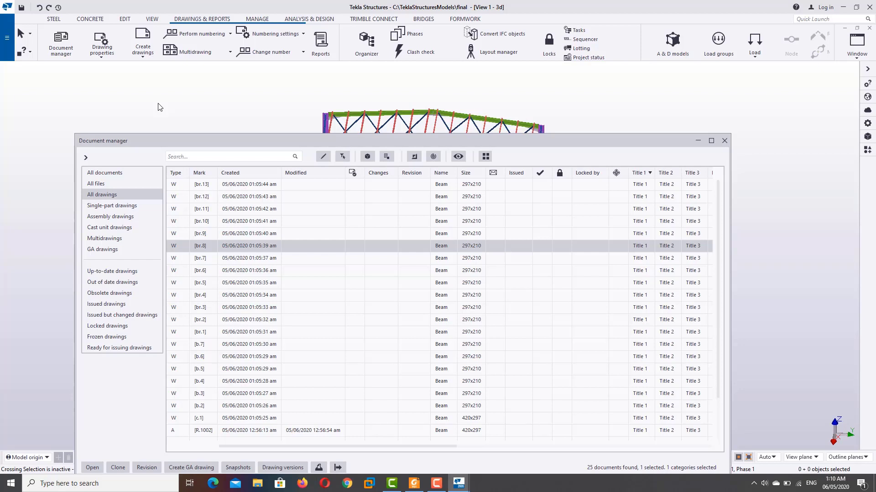
Export assembly drawing R1001 as a DWG 2013 file into the PlotFiles folder
scroll(273, 210, down, 1)
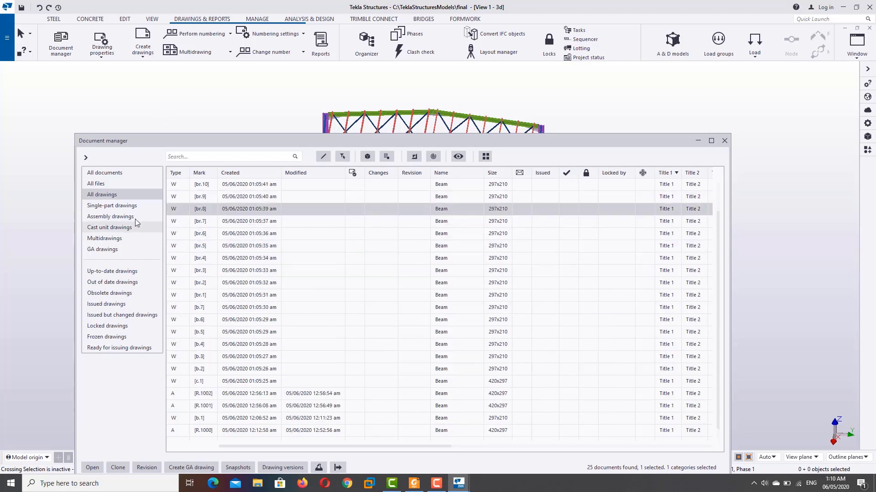
click(105, 218)
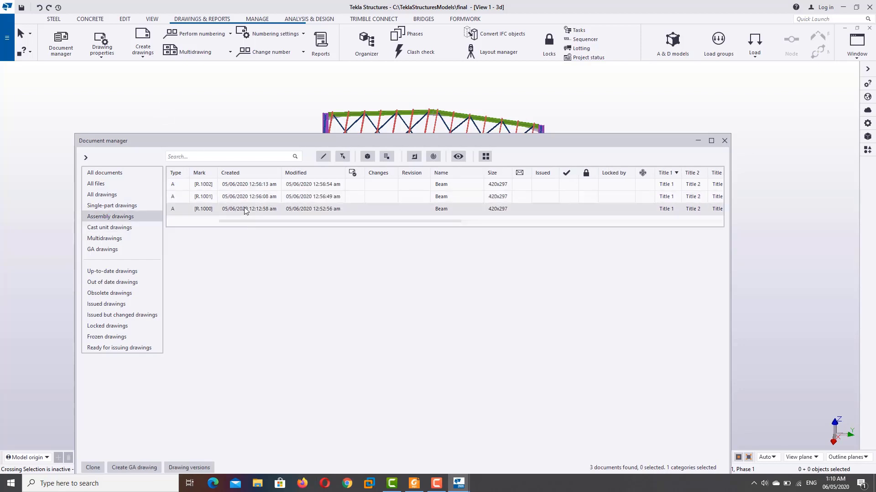
right_click(233, 197)
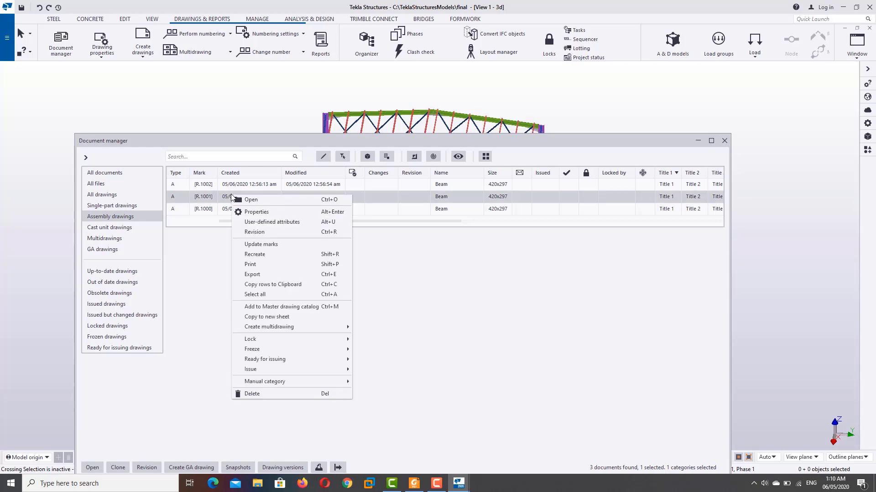
click(308, 276)
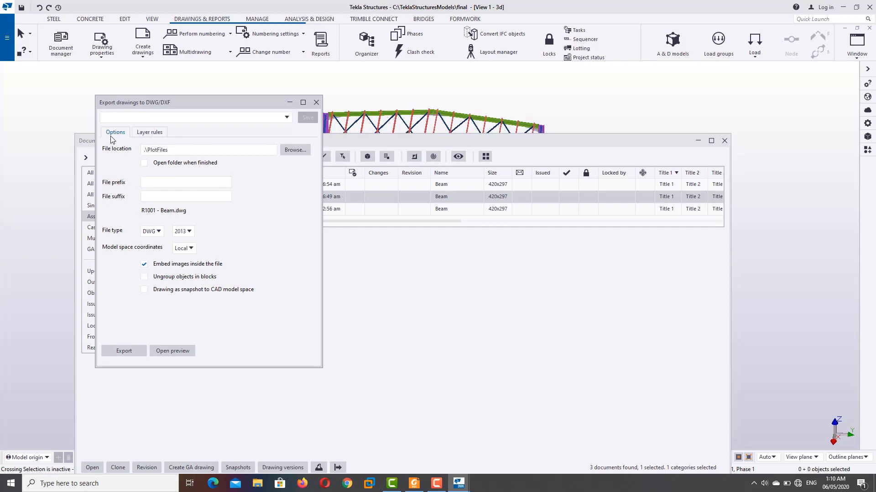
click(170, 149)
click(159, 234)
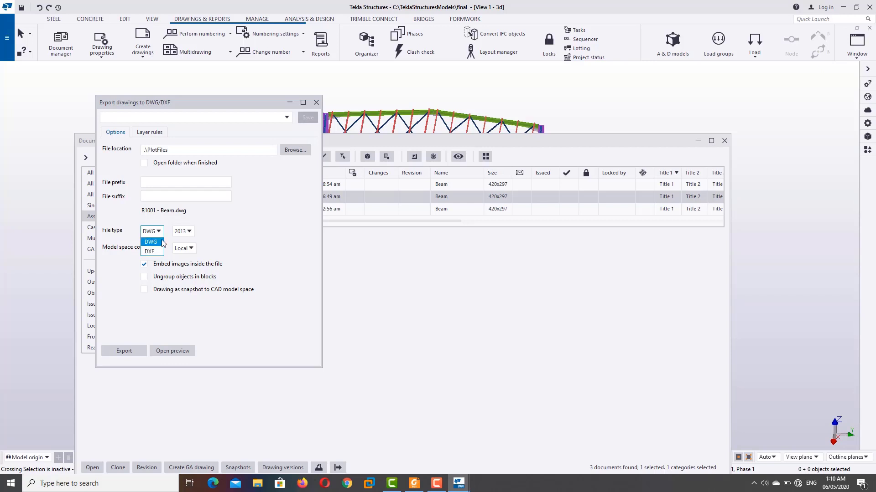
click(217, 235)
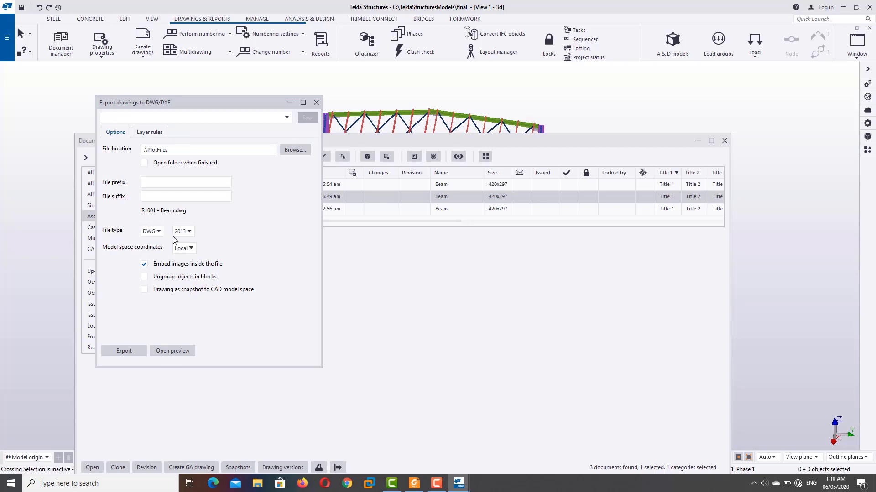
click(153, 231)
click(151, 250)
click(157, 234)
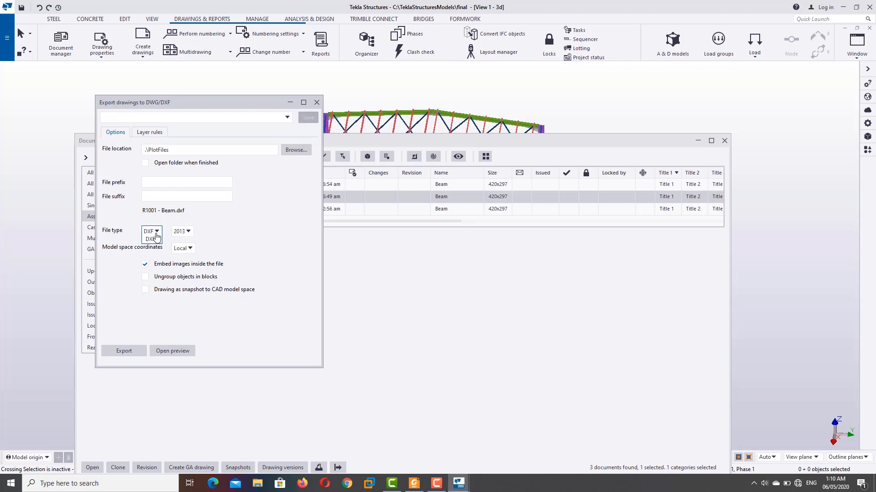
click(154, 240)
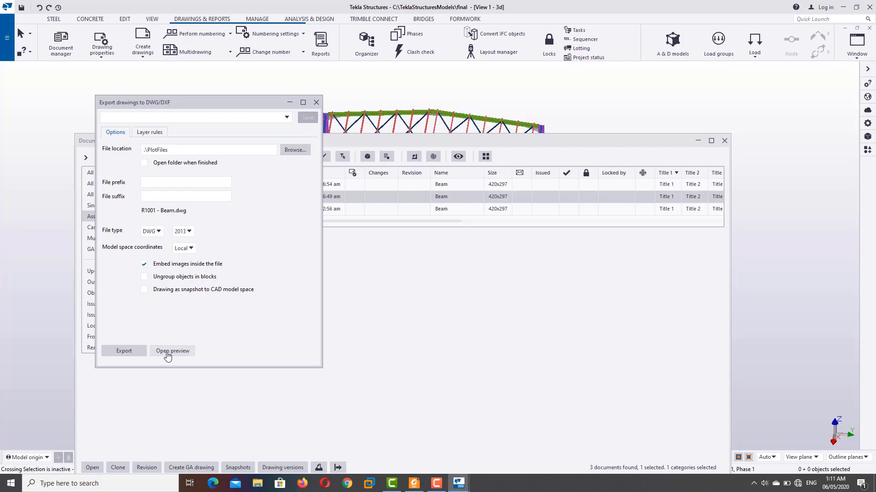
click(134, 356)
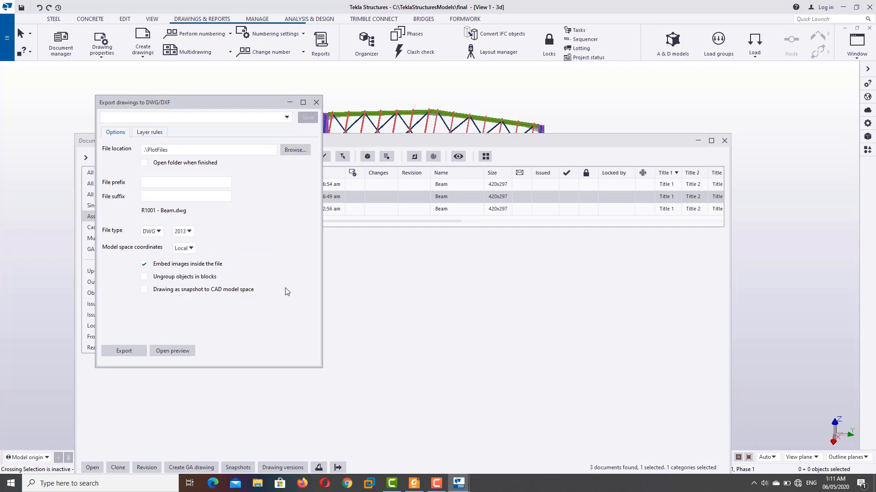
click(316, 102)
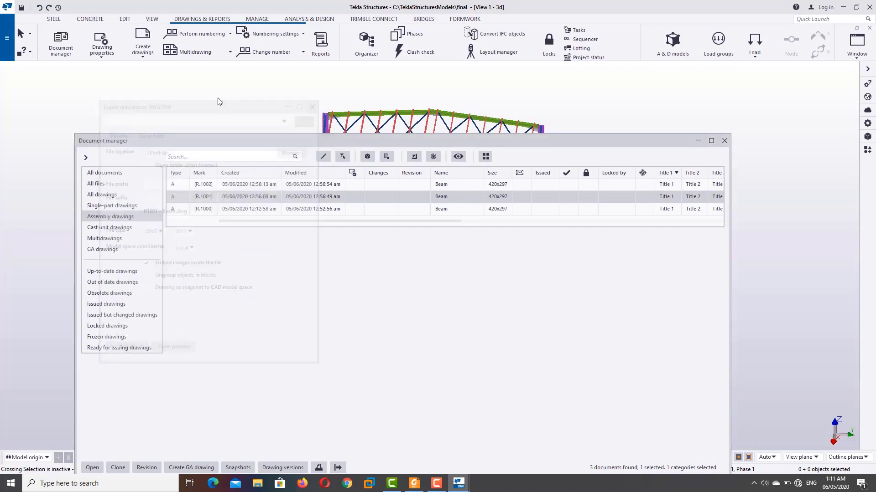
click(4, 56)
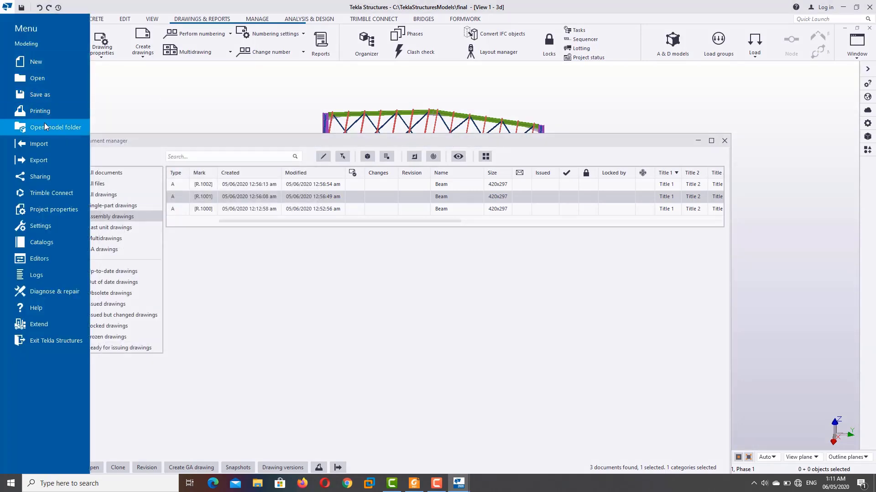
click(70, 137)
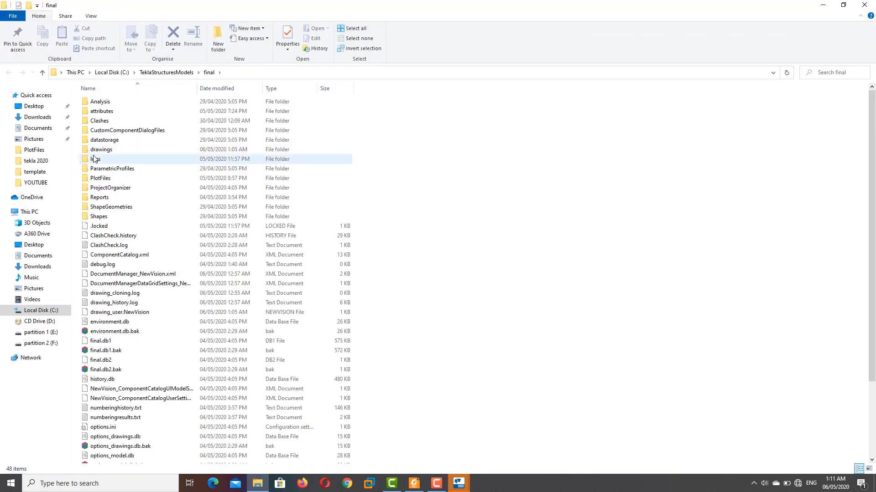
double_click(131, 179)
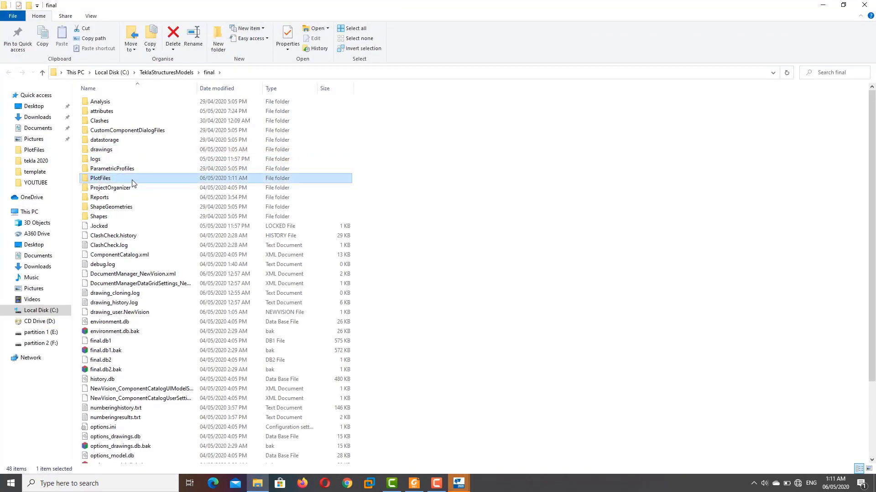
click(112, 104)
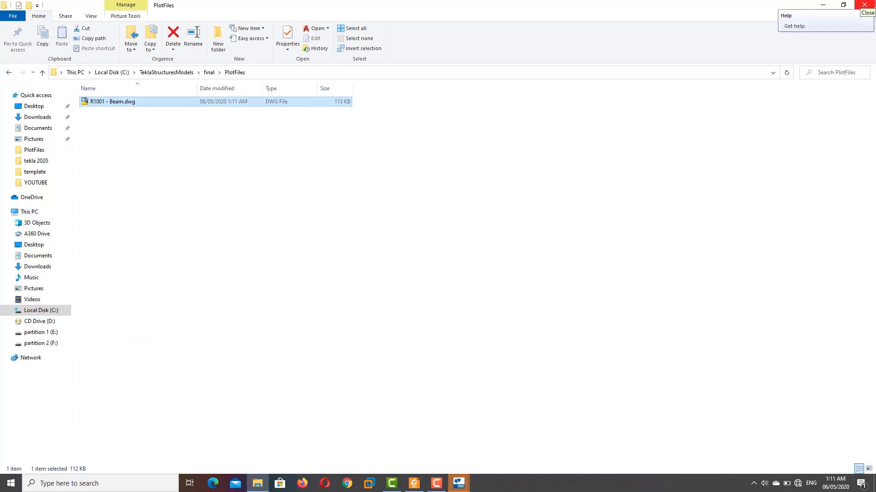
click(864, 4)
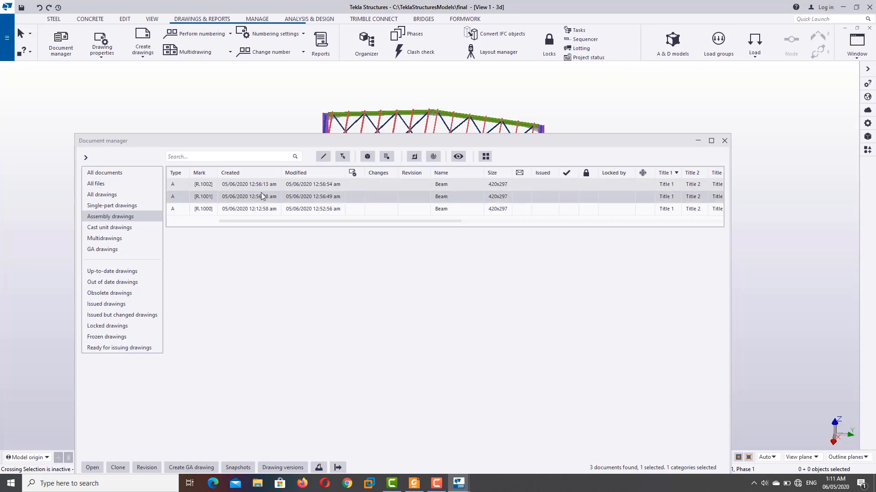
Select all 21 single-part drawings and bring up their print settings
click(101, 205)
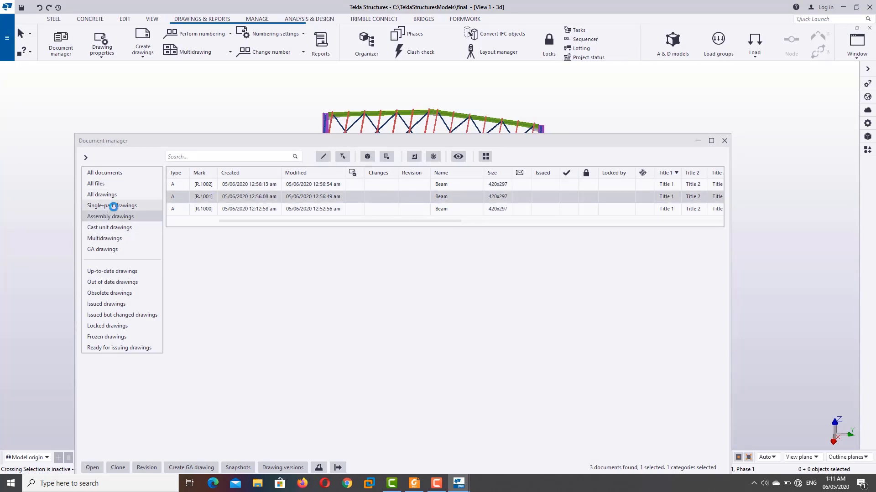
drag(255, 140, 268, 89)
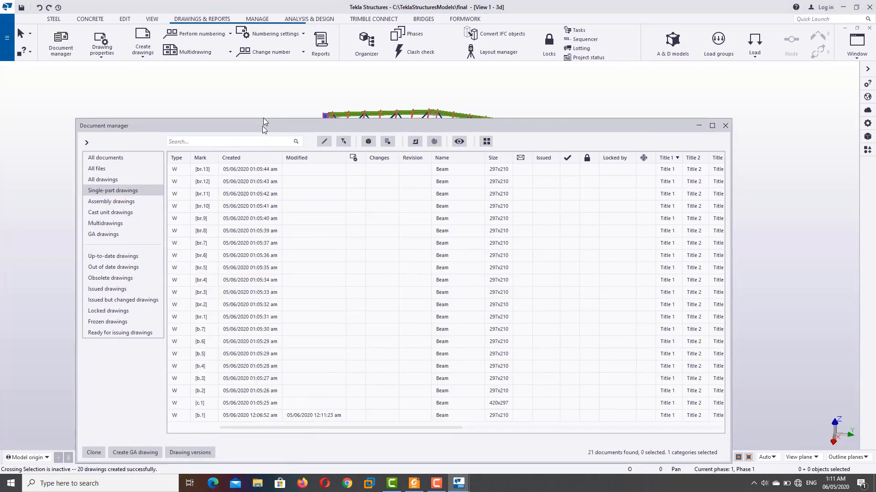
click(323, 226)
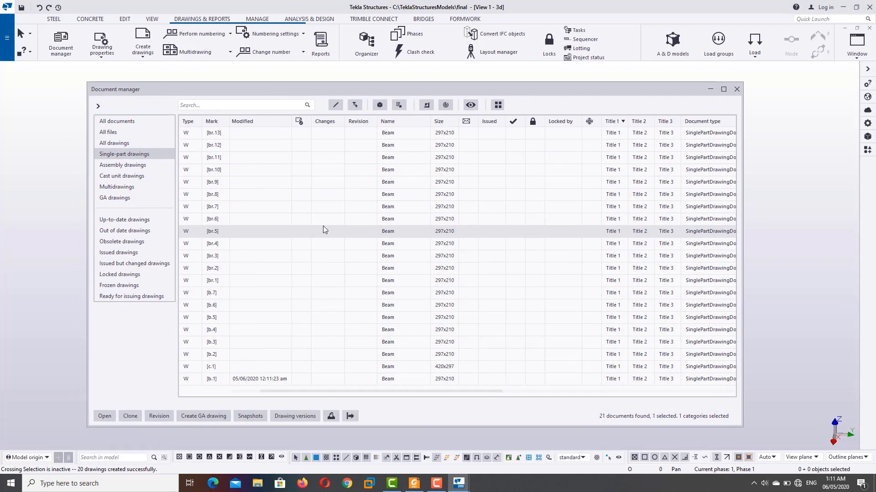
key(ctrl+a)
right_click(303, 196)
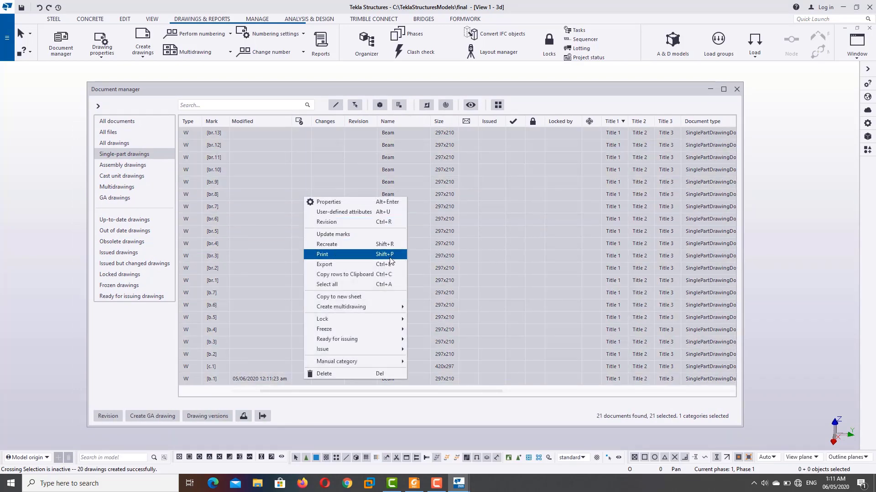
click(390, 255)
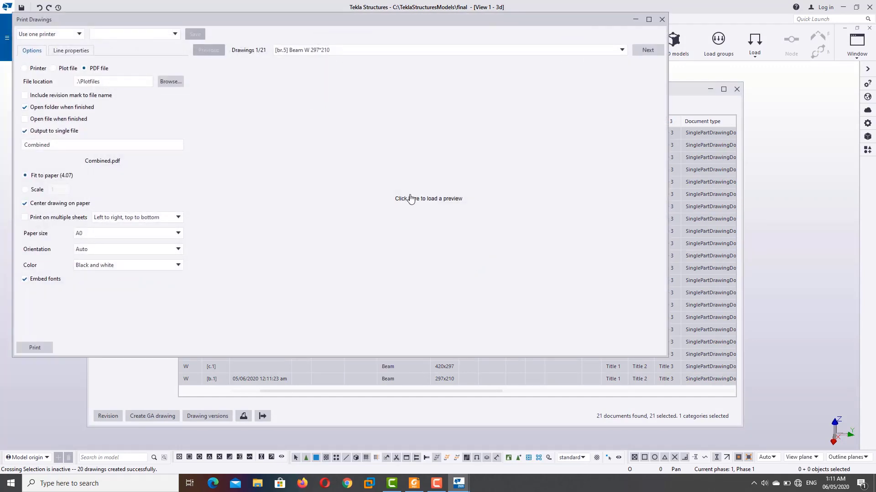
Keep fit-to-paper scaling and output every drawing to one PDF named Combined
click(422, 205)
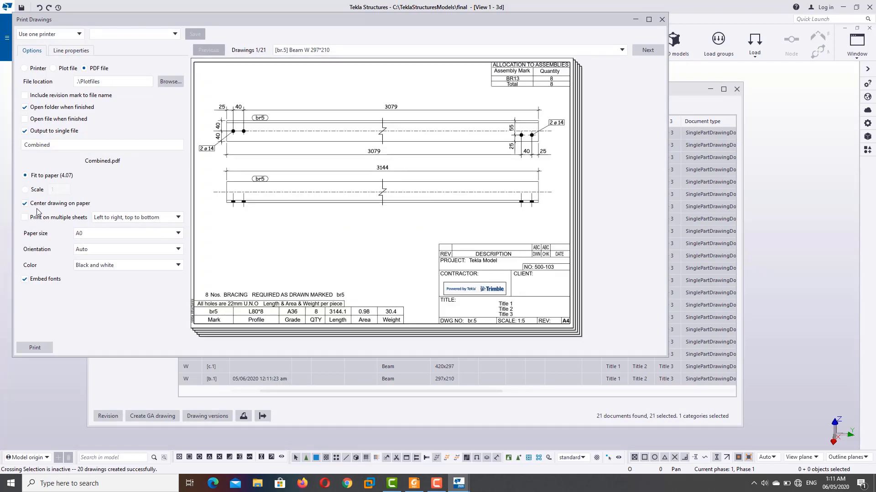
click(25, 190)
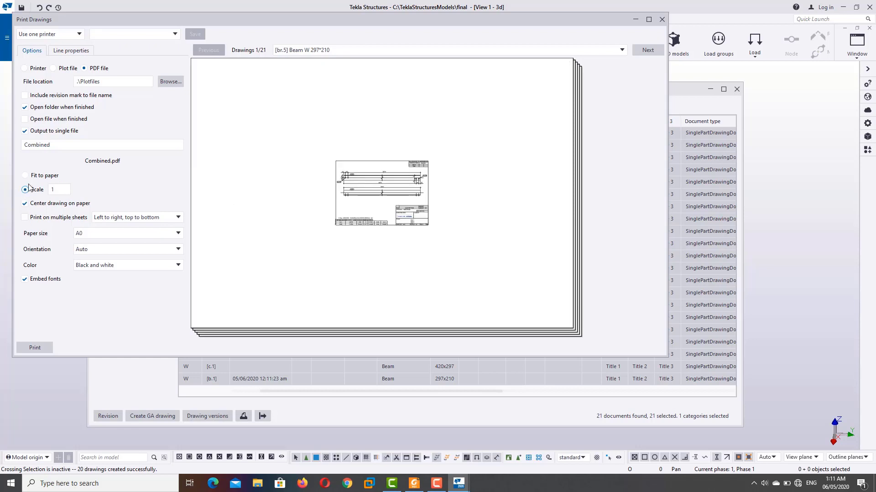
click(25, 175)
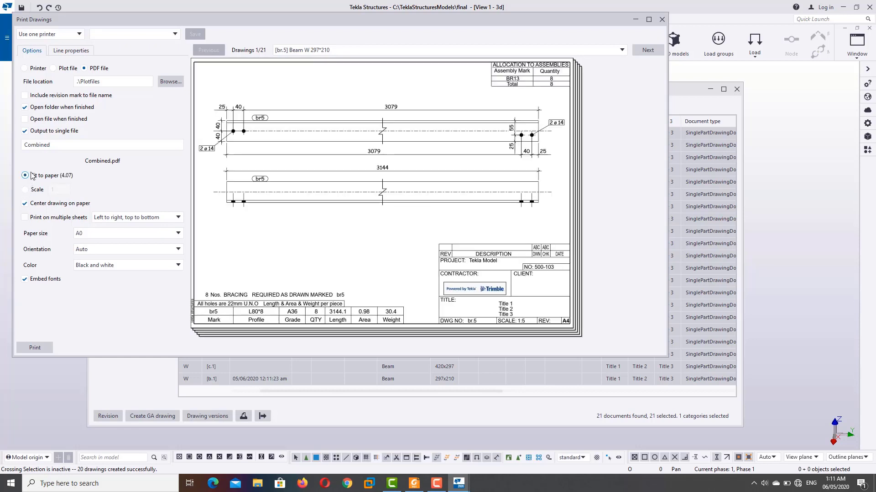
click(31, 136)
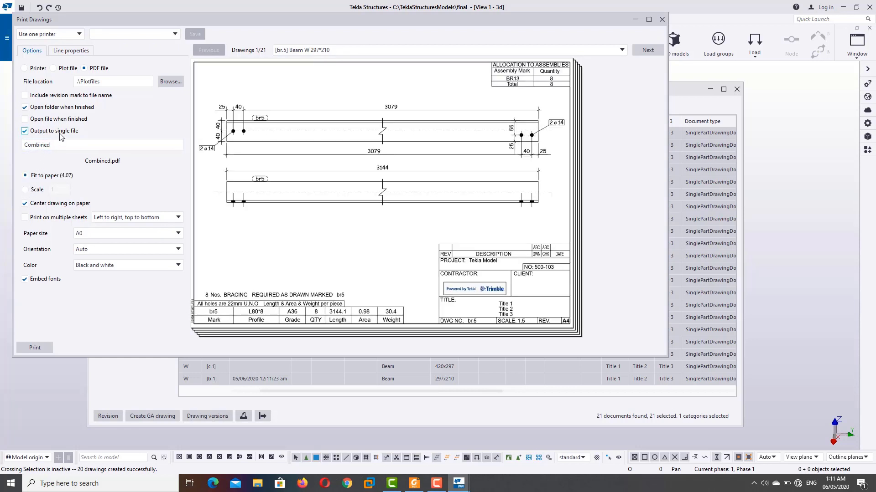
click(50, 146)
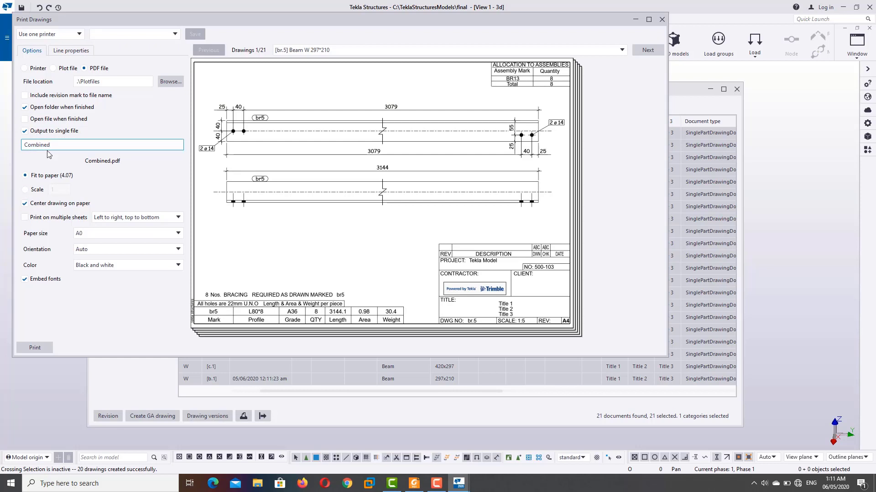
click(26, 130)
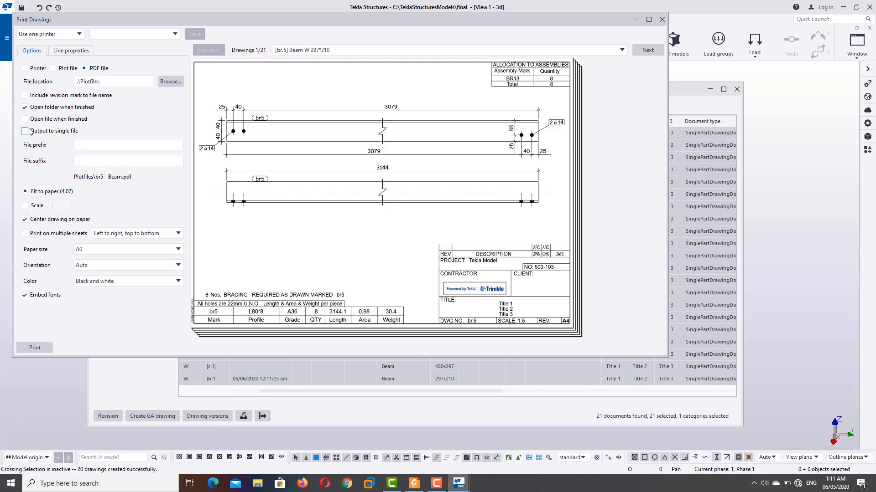
click(29, 130)
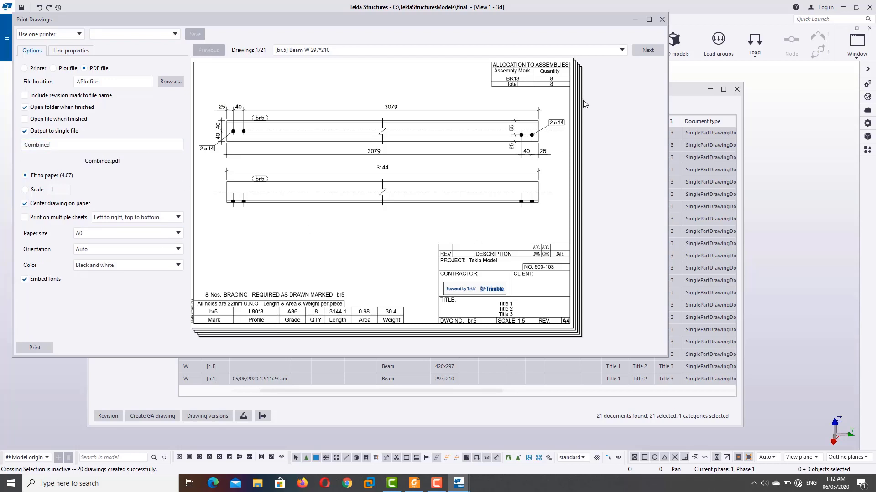
Preview drawings through br9, then print all drawings to Combined.pdf
click(649, 50)
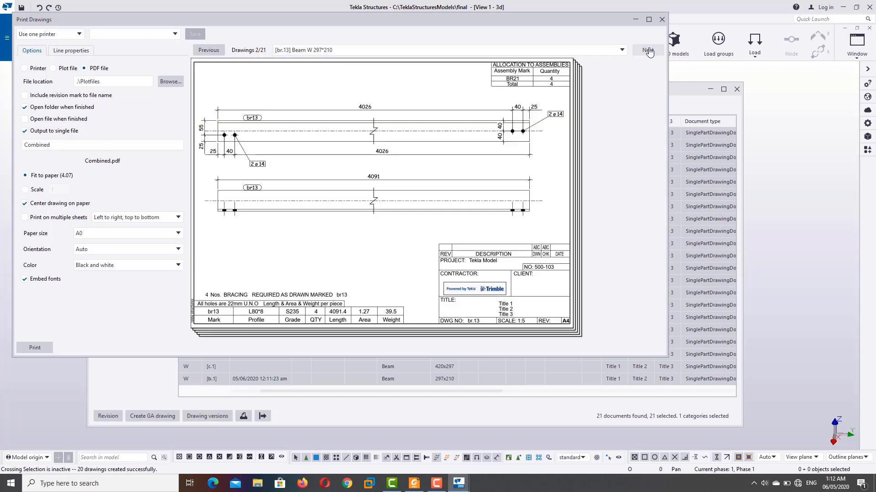
click(649, 50)
click(648, 50)
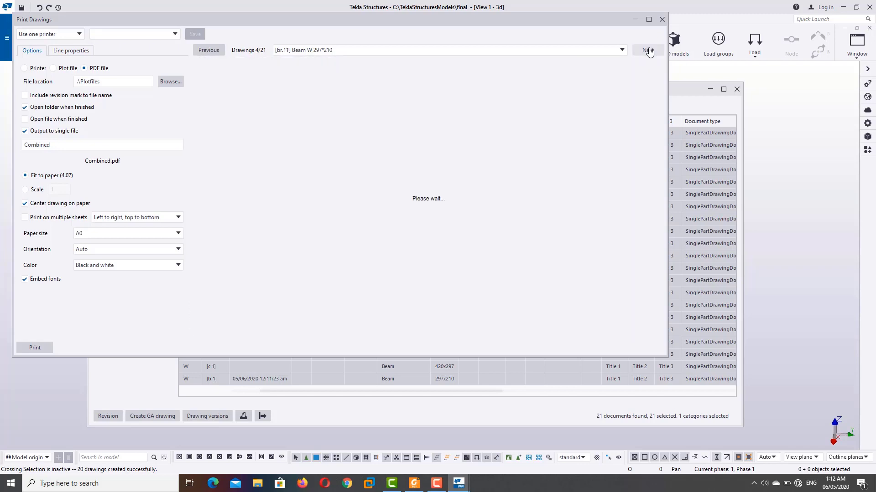
click(649, 51)
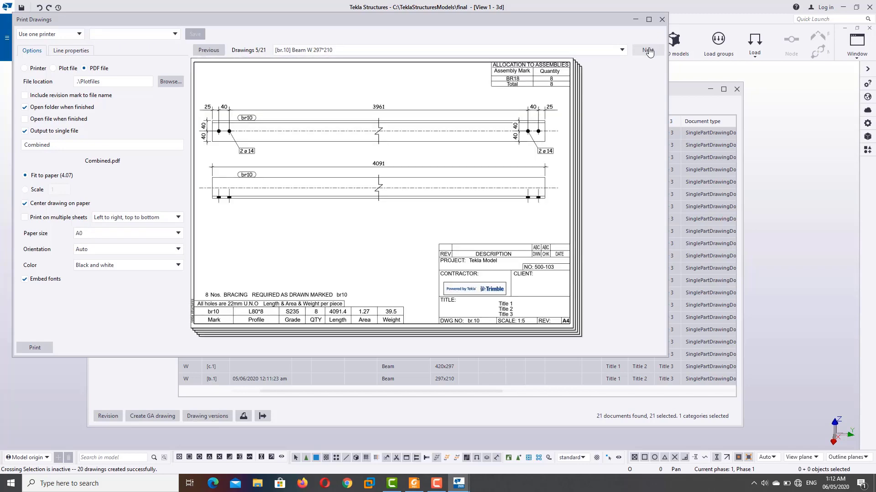
click(649, 51)
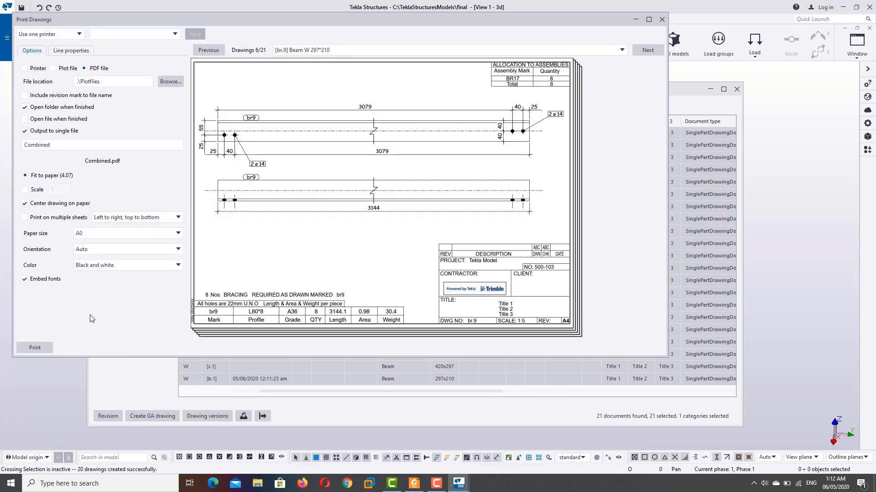
click(35, 348)
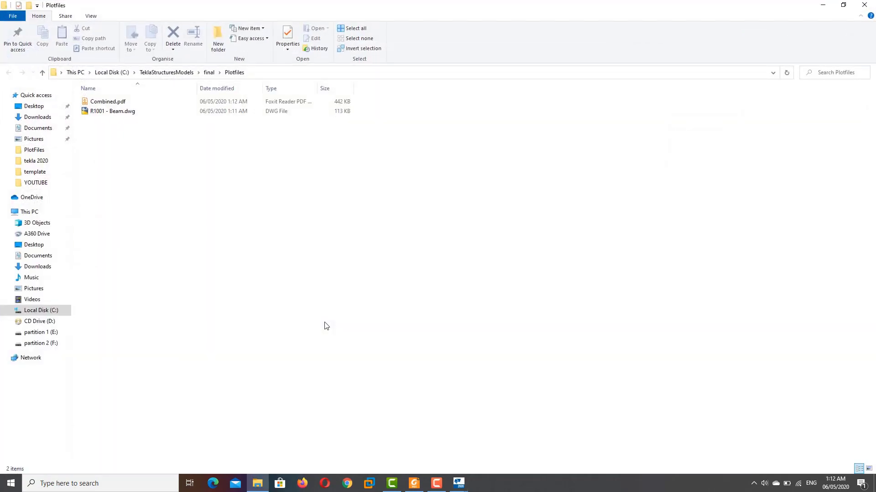
Open Combined.pdf in Foxit Reader and scroll down through its drawing pages
double_click(119, 101)
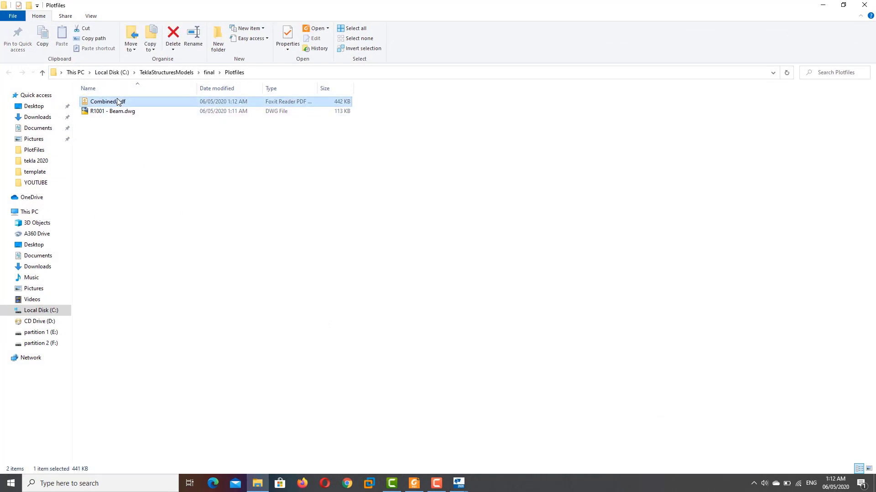
scroll(433, 227, up, 3)
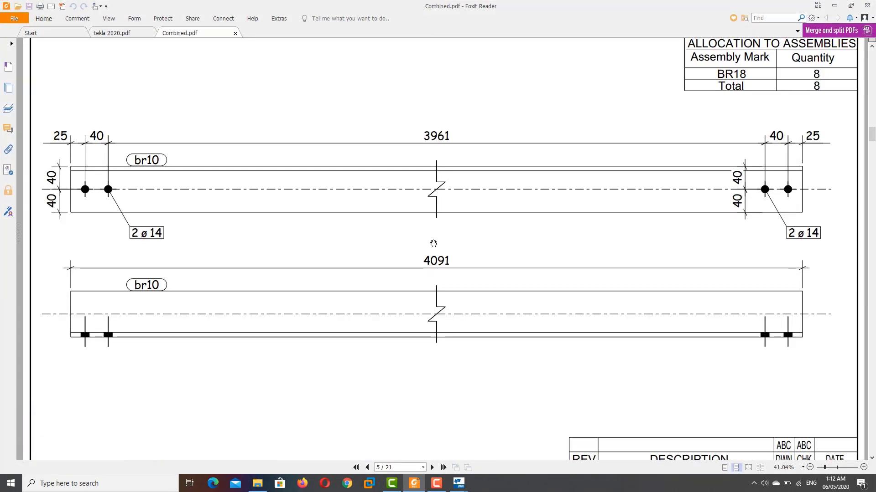
ctrl+scroll(377, 234, down, 2)
scroll(377, 234, down, 3)
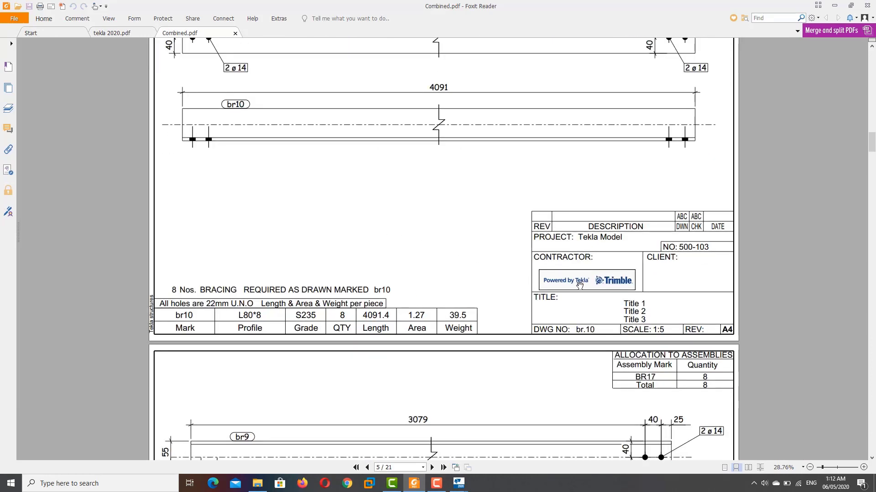
scroll(538, 282, down, 2)
scroll(537, 283, down, 4)
scroll(537, 283, down, 4)
scroll(537, 283, down, 4)
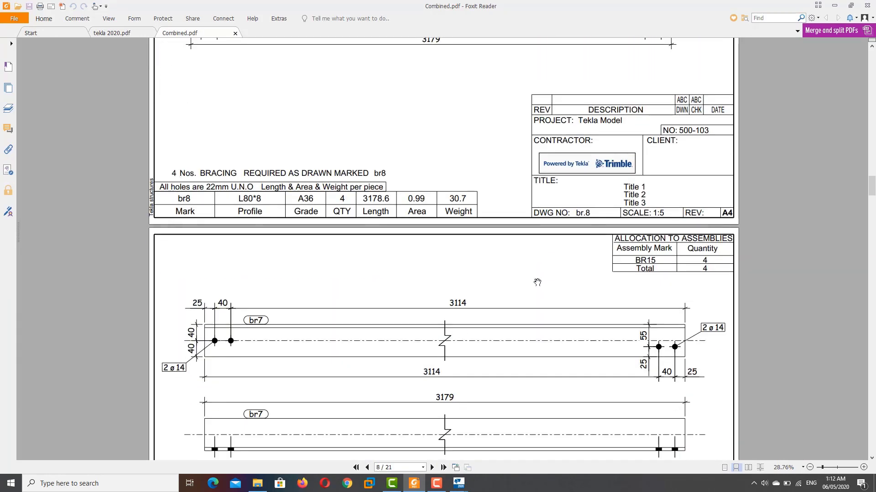
scroll(537, 283, down, 4)
scroll(537, 282, down, 4)
scroll(537, 282, down, 3)
scroll(538, 282, down, 3)
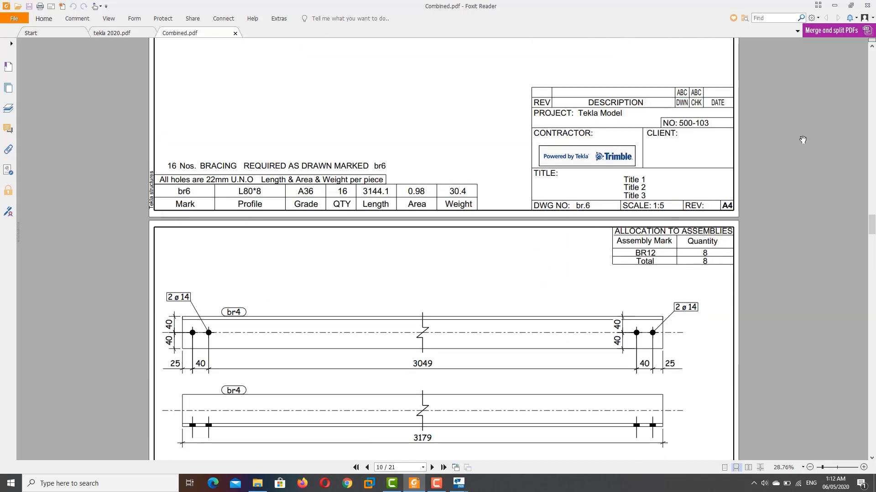
scroll(502, 225, down, 1)
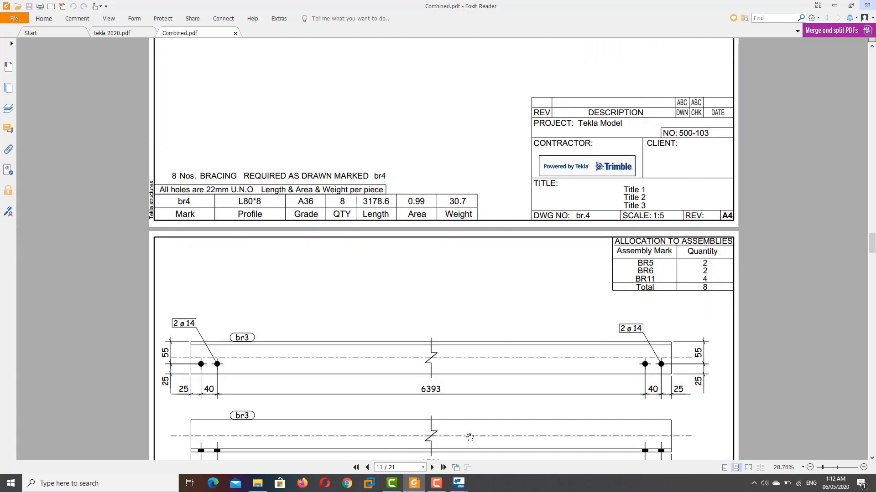
drag(871, 253, 872, 442)
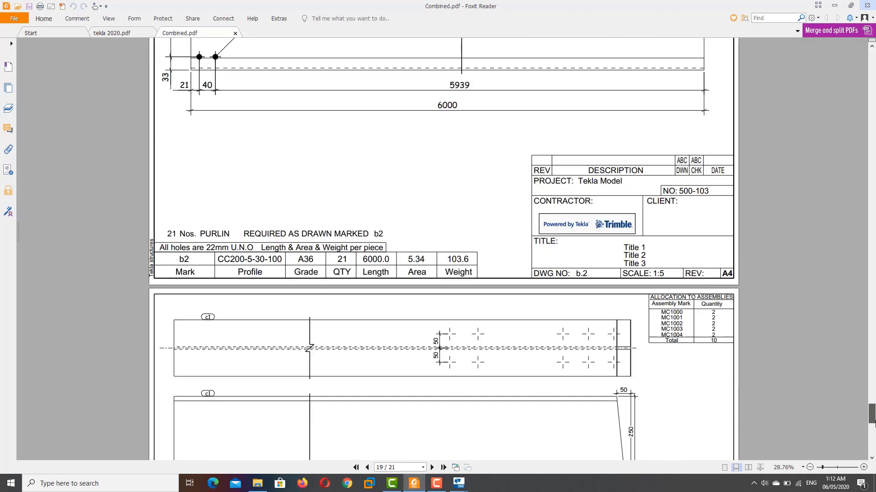
Page back up through the PDF to the br4 bracing sheet on page 10
scroll(581, 237, up, 5)
scroll(581, 236, up, 5)
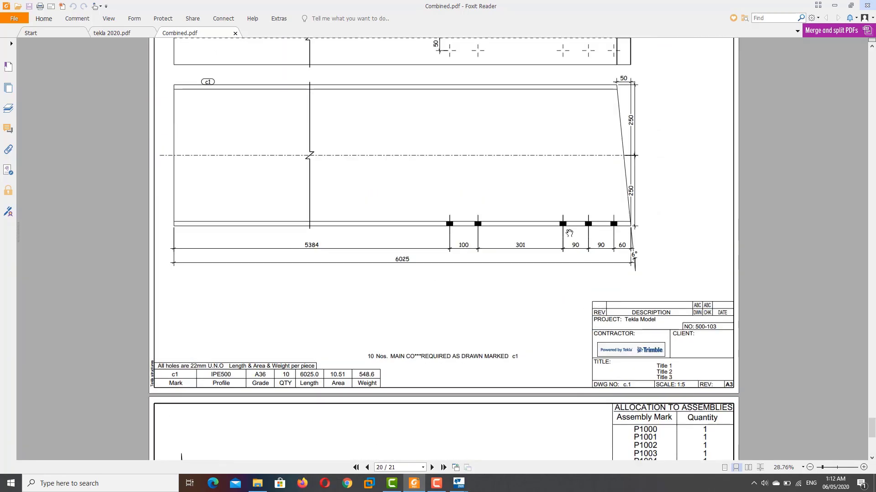
scroll(580, 236, up, 5)
scroll(581, 236, up, 3)
scroll(581, 236, up, 8)
scroll(581, 236, up, 7)
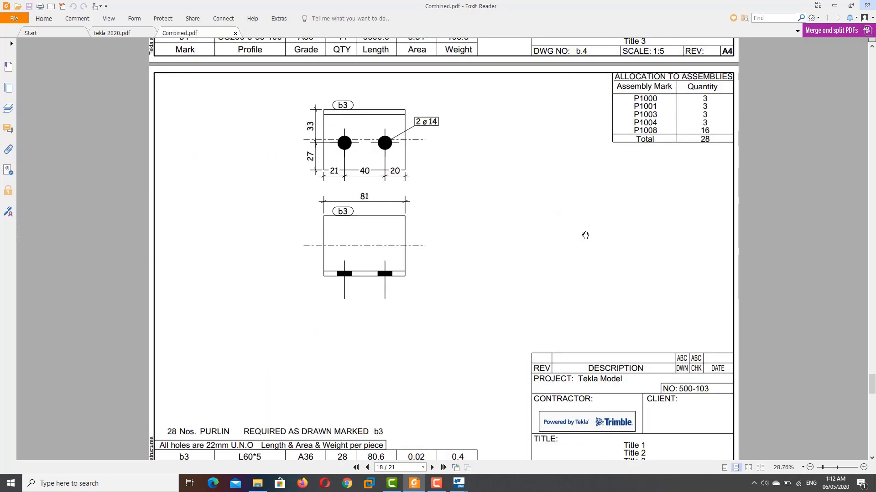
scroll(582, 235, up, 1)
scroll(405, 191, up, 1)
scroll(404, 190, down, 1)
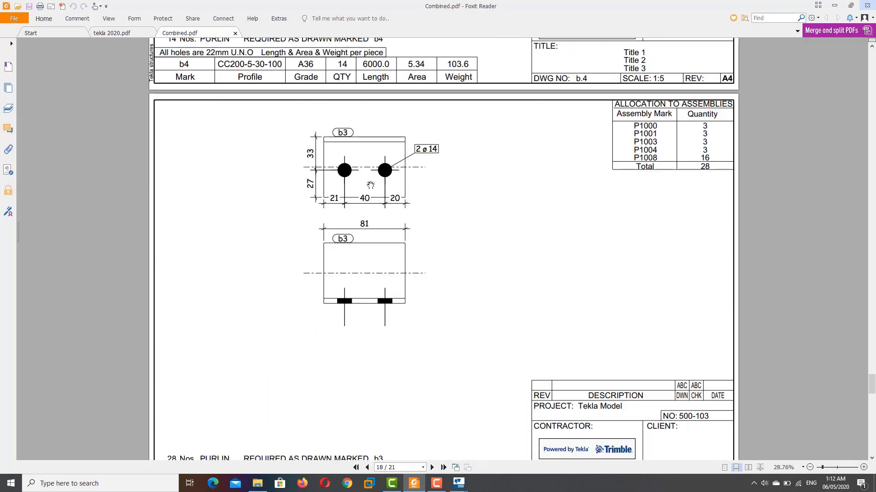
scroll(370, 185, up, 9)
scroll(370, 186, up, 13)
scroll(371, 203, down, 20)
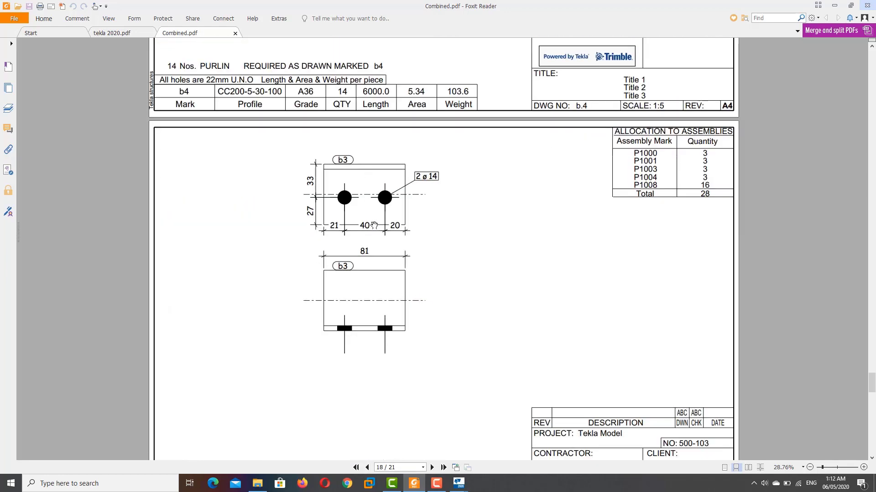
scroll(404, 208, up, 2)
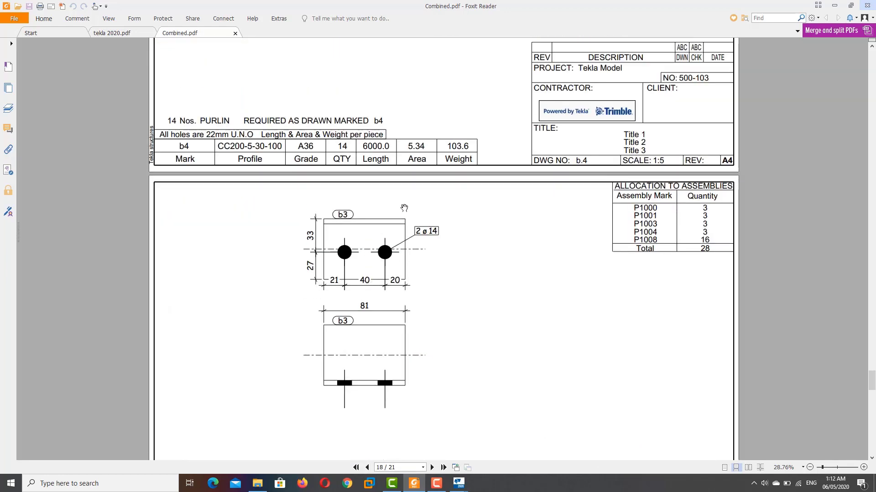
scroll(533, 298, up, 1)
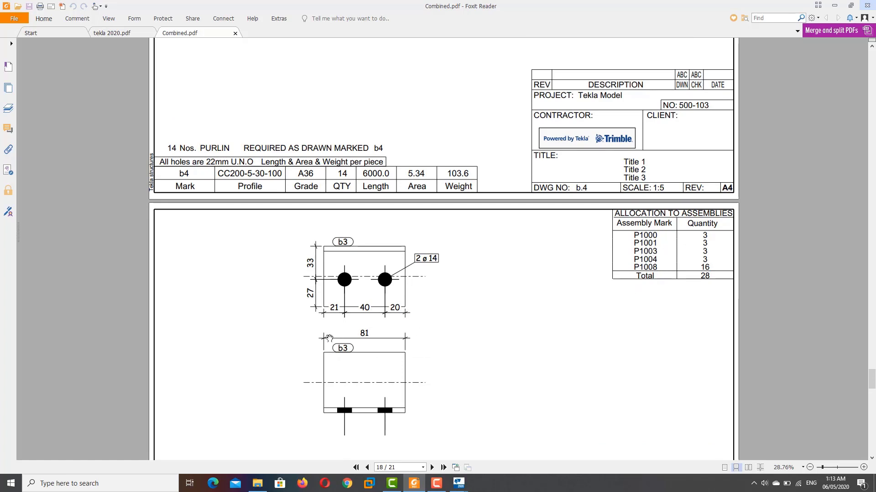
scroll(310, 324, down, 1)
scroll(321, 324, down, 1)
scroll(426, 320, down, 1)
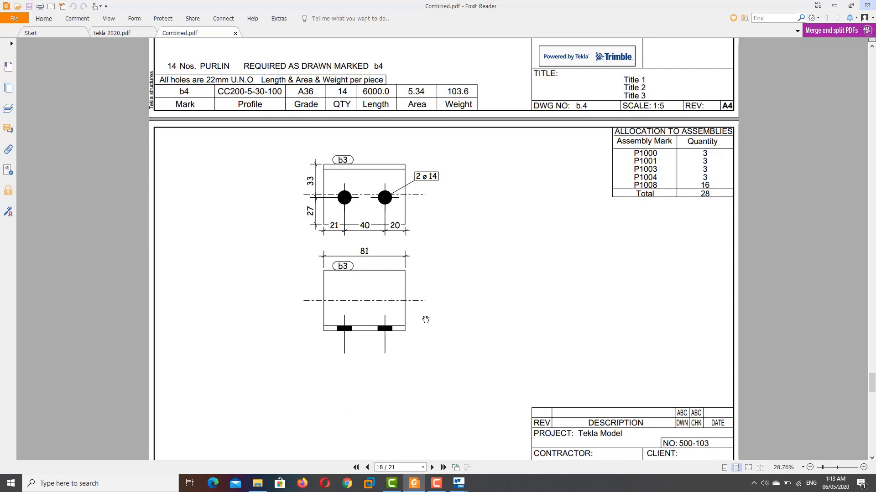
scroll(559, 222, down, 1)
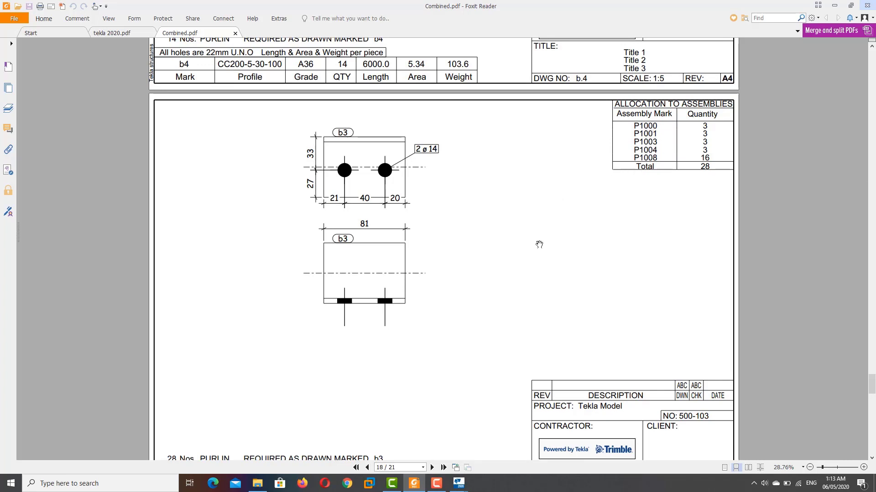
scroll(592, 242, down, 5)
scroll(524, 265, down, 1)
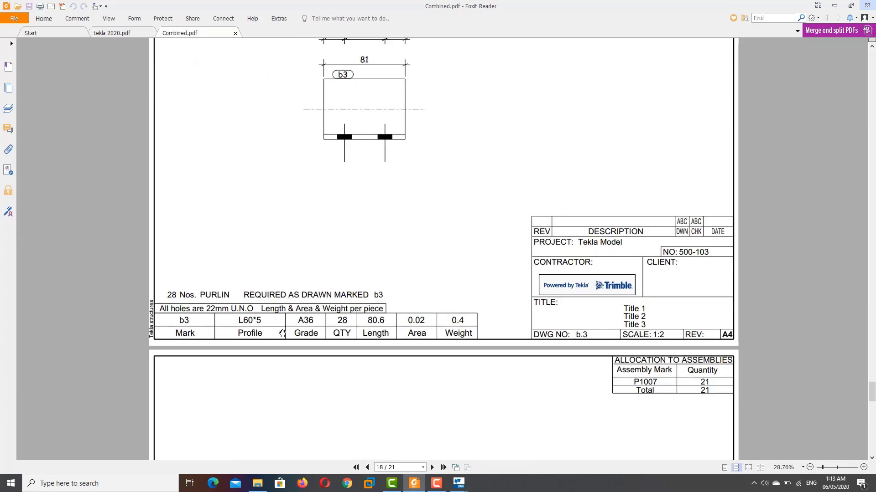
scroll(429, 320, up, 7)
scroll(436, 308, up, 7)
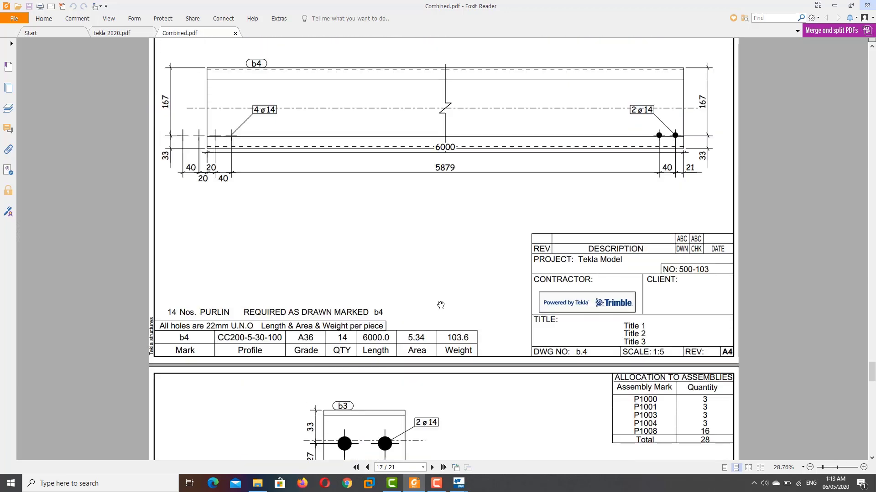
scroll(434, 305, up, 7)
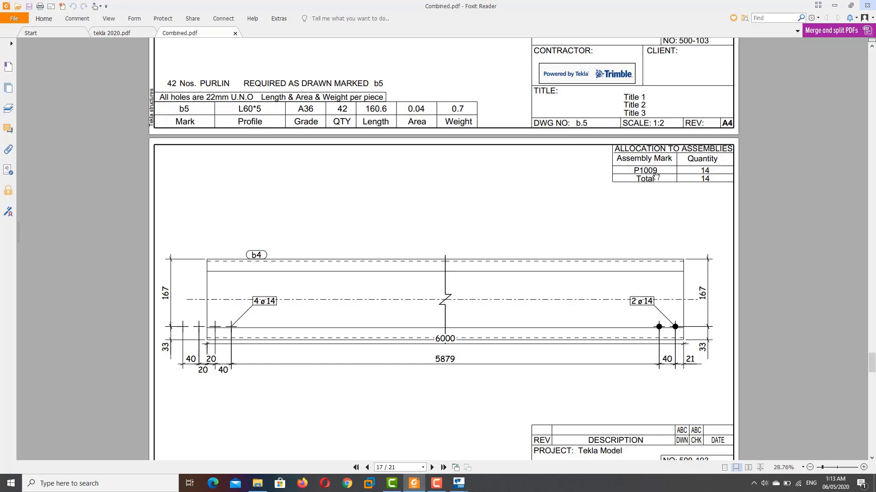
scroll(640, 223, down, 3)
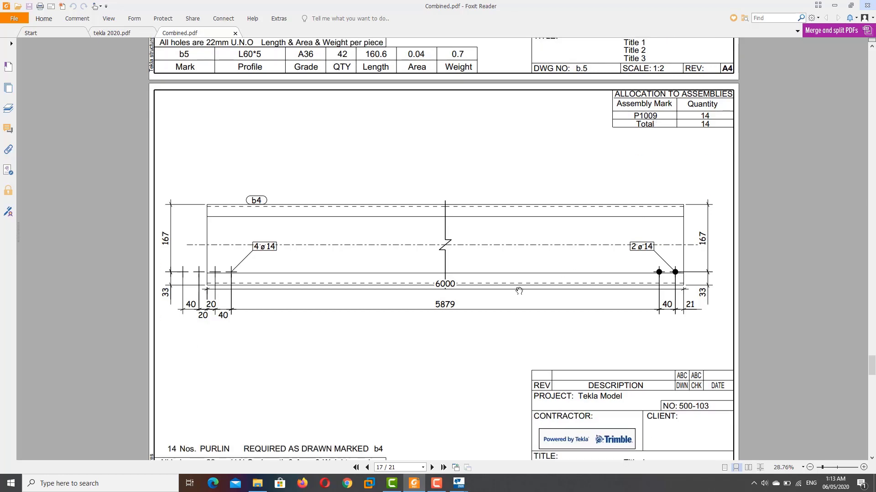
scroll(518, 291, down, 9)
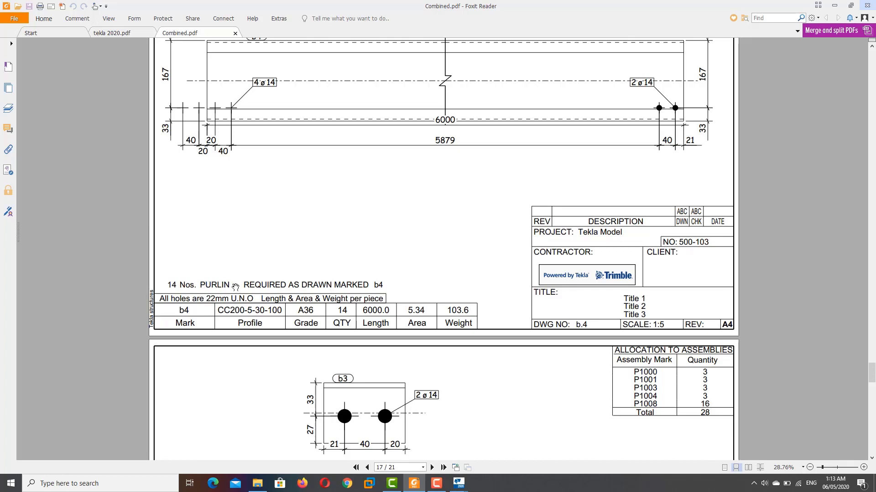
scroll(303, 263, up, 10)
scroll(322, 256, up, 10)
scroll(404, 254, up, 5)
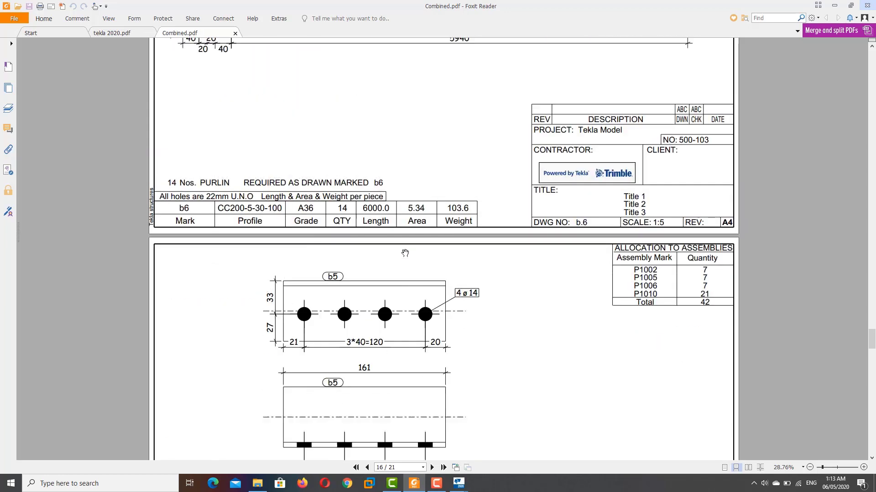
scroll(405, 254, up, 5)
scroll(430, 246, up, 1)
scroll(434, 243, up, 2)
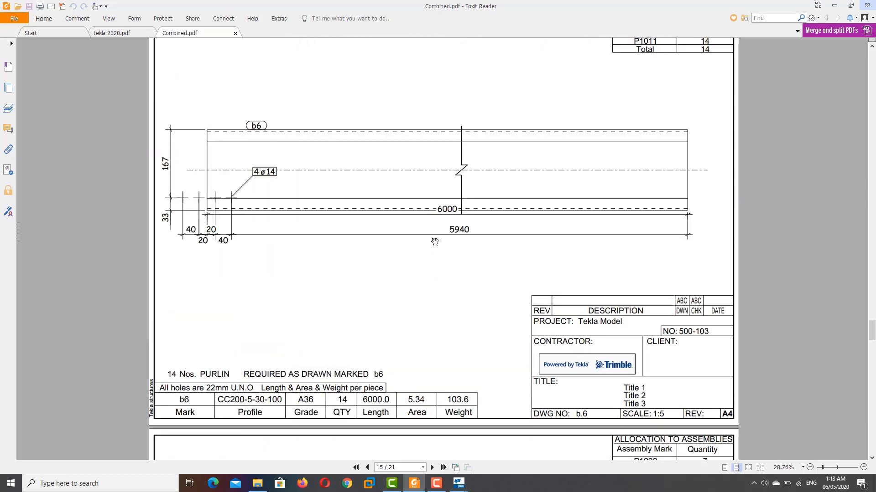
scroll(434, 242, up, 2)
scroll(436, 240, up, 5)
scroll(440, 234, up, 4)
scroll(442, 236, up, 5)
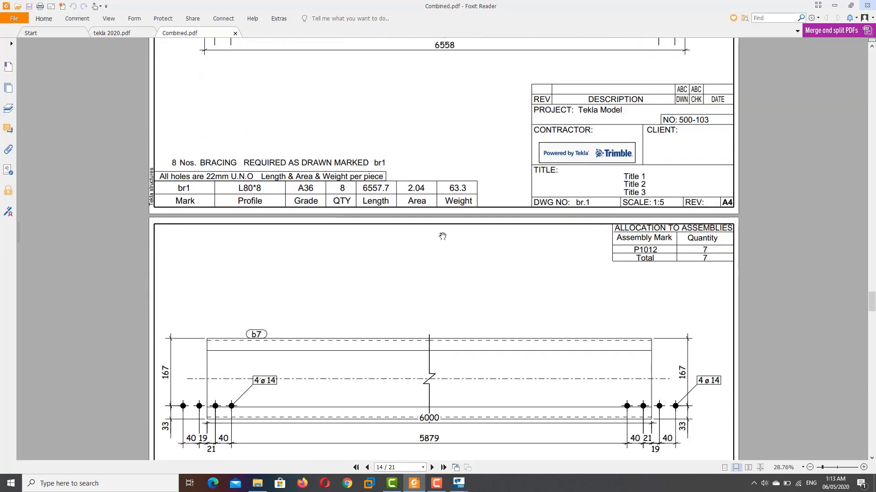
scroll(443, 236, up, 5)
scroll(442, 236, up, 5)
scroll(442, 236, up, 5)
scroll(442, 236, up, 5)
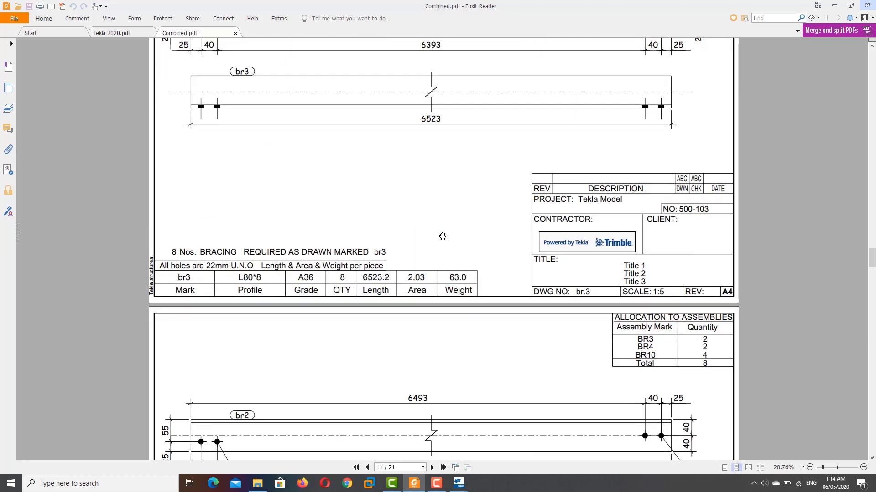
scroll(444, 236, up, 4)
scroll(474, 214, up, 4)
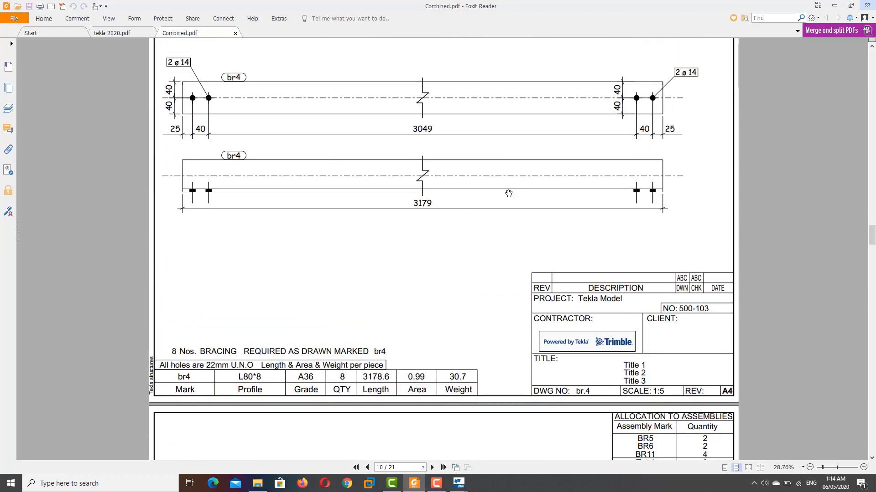
Start closing Foxit, then close Tekla's Print Drawings and Document manager windows
click(872, 6)
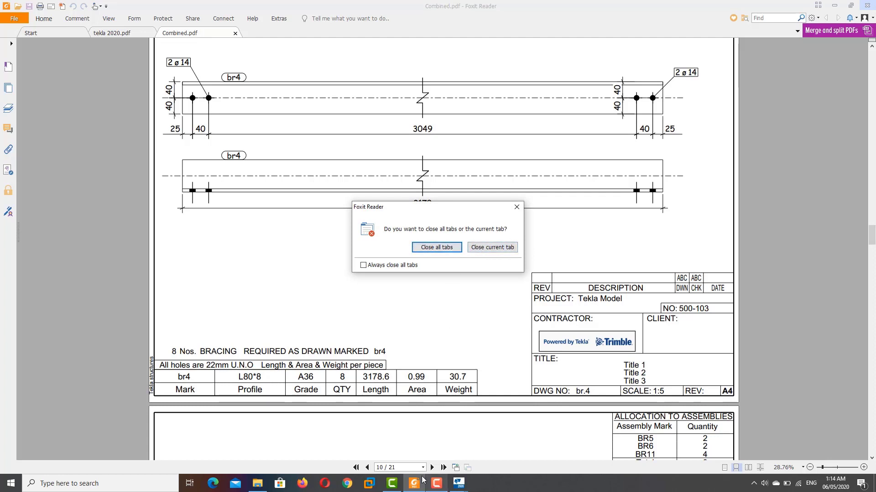
mouse_move(459, 483)
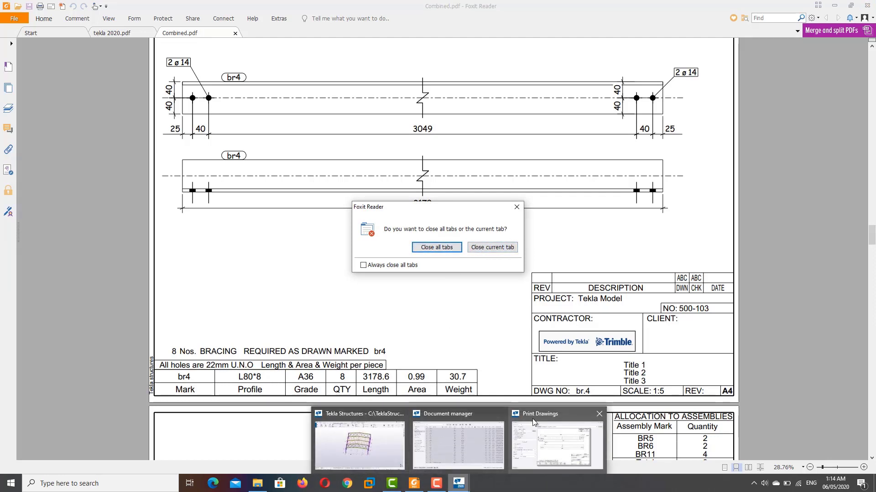
click(353, 429)
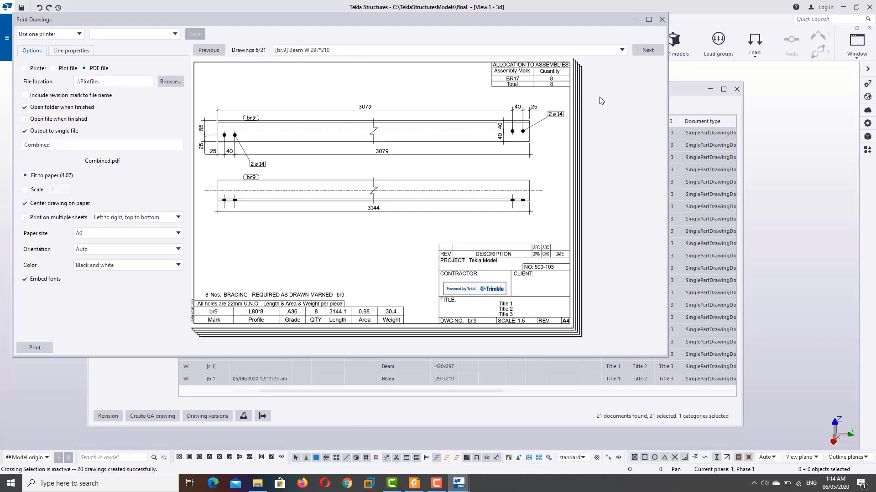
click(661, 21)
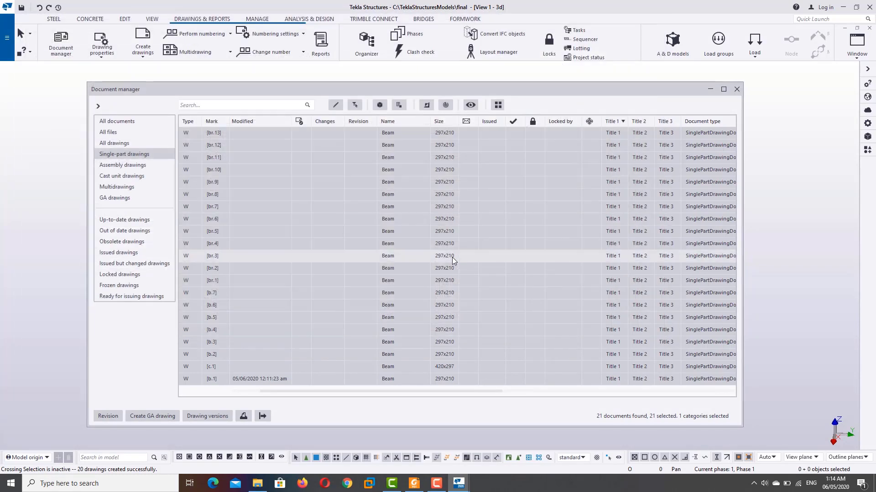
click(735, 90)
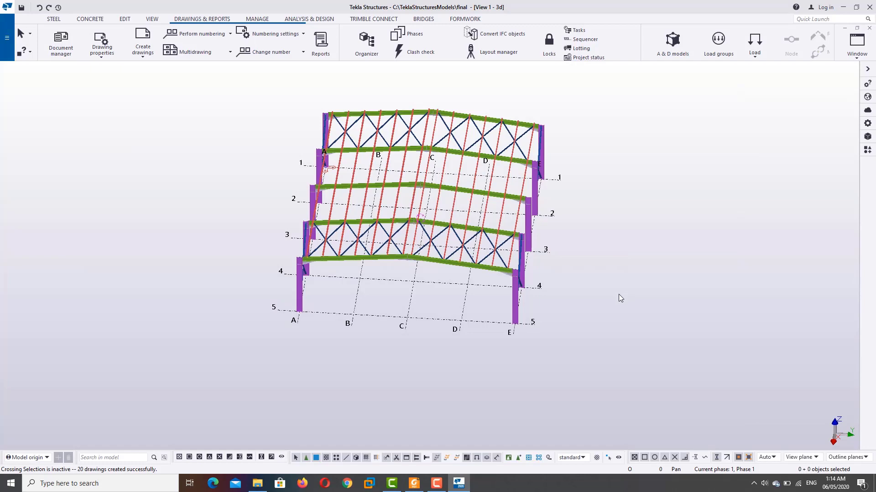
Orbit the 3D model view, then close Foxit with 'Close all tabs'
ctrl+middle_drag(568, 309, 614, 249)
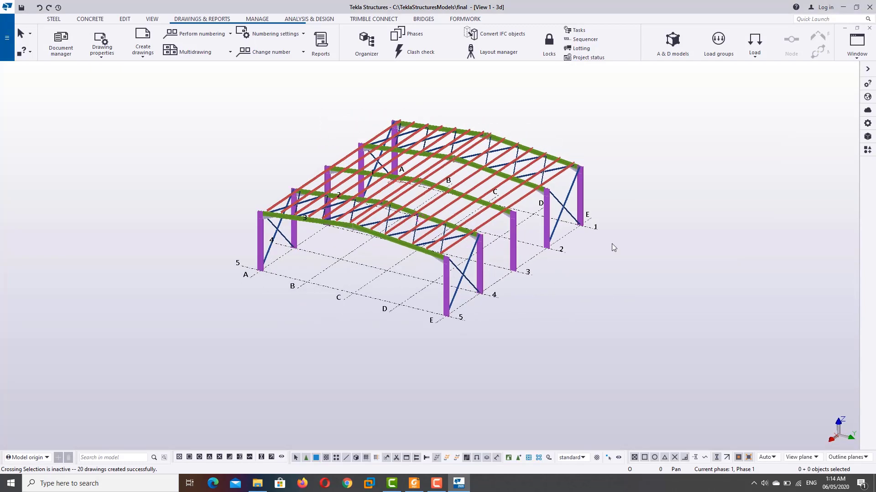
right_click(676, 178)
click(688, 185)
click(458, 484)
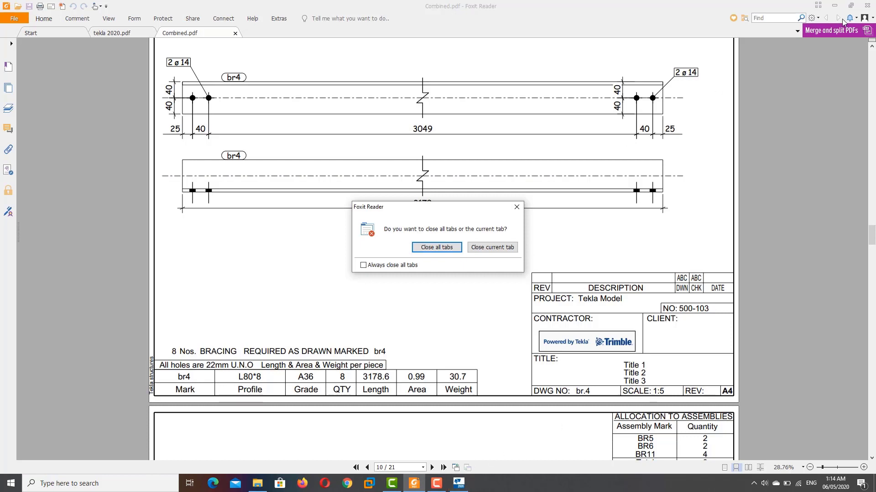
click(445, 246)
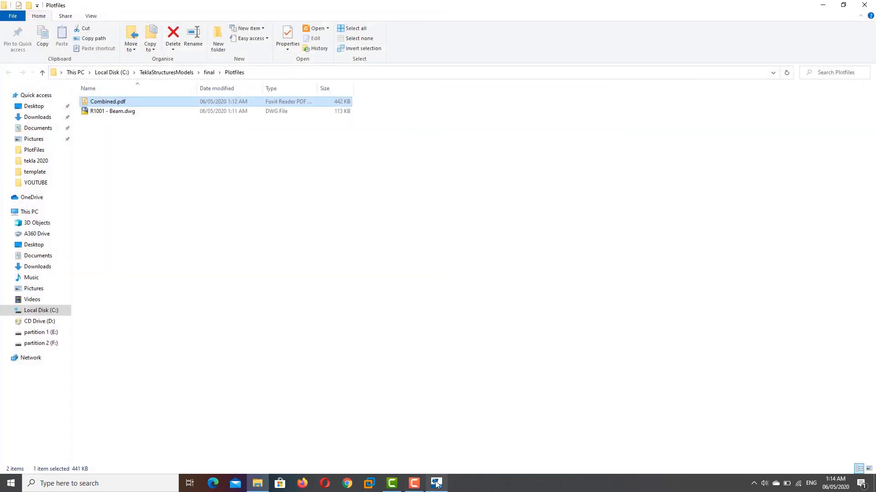
Switch from File Explorer back to Tekla Structures
click(437, 484)
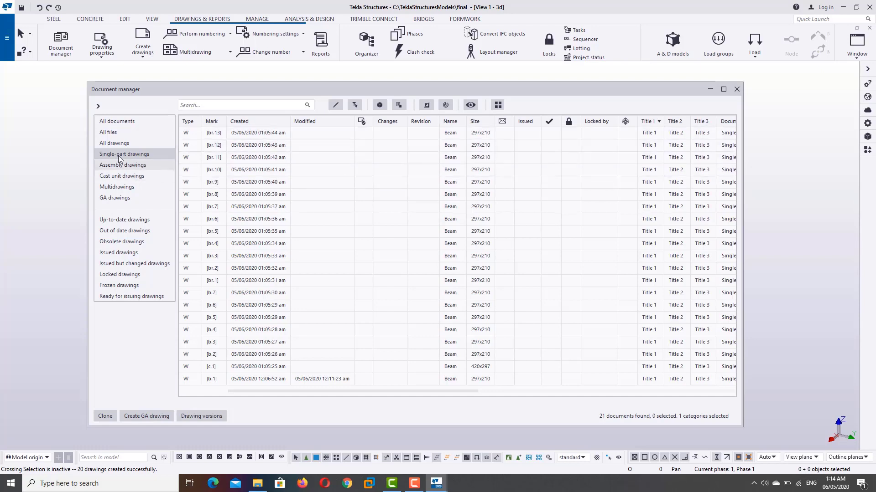
Change the br.11 drawing's layout from ME-SINGLE to ME-GA and edit it
click(364, 162)
right_click(363, 160)
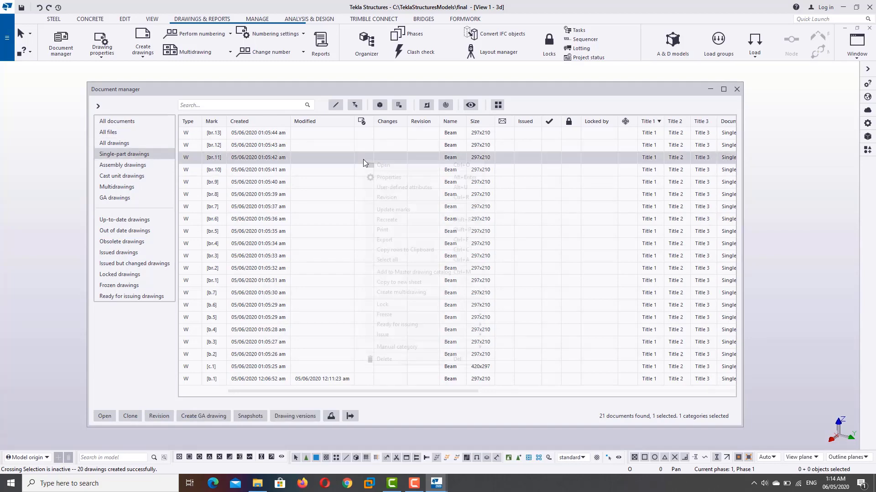
click(409, 178)
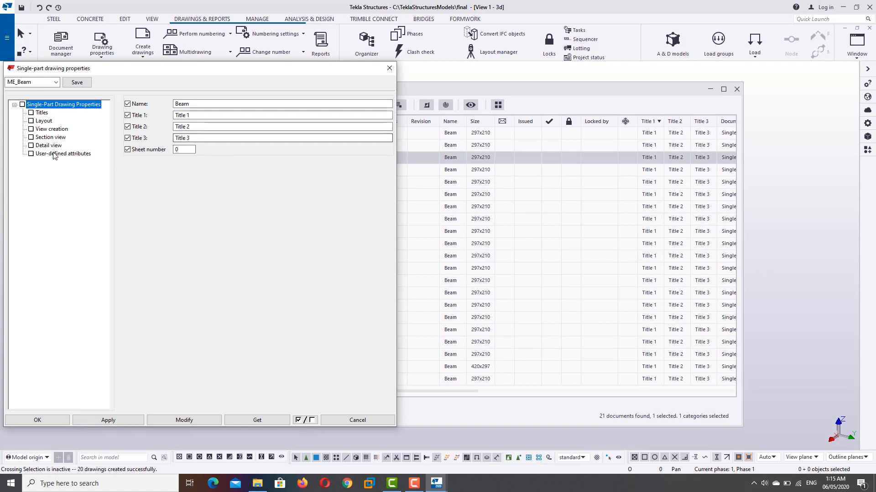
drag(19, 74, 36, 73)
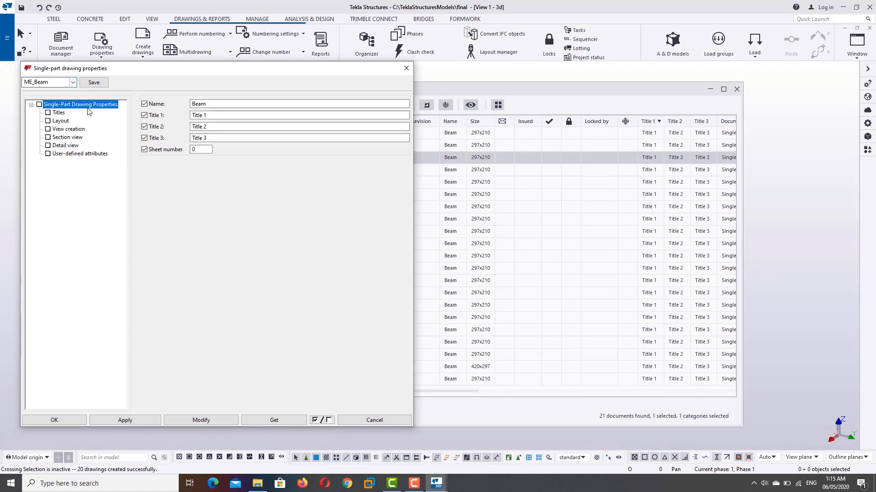
click(63, 121)
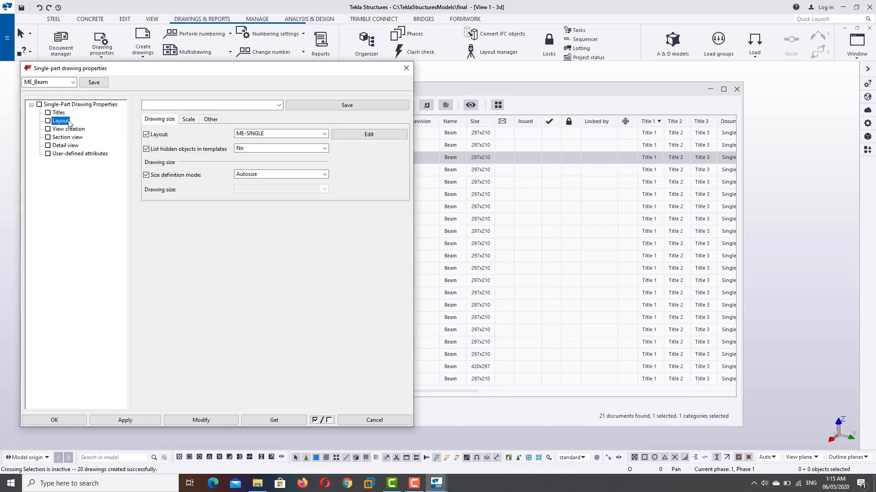
click(288, 137)
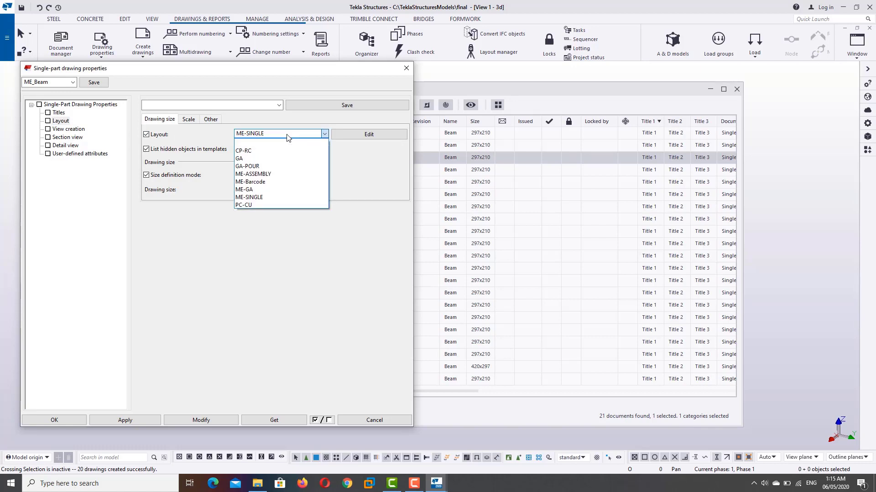
click(269, 190)
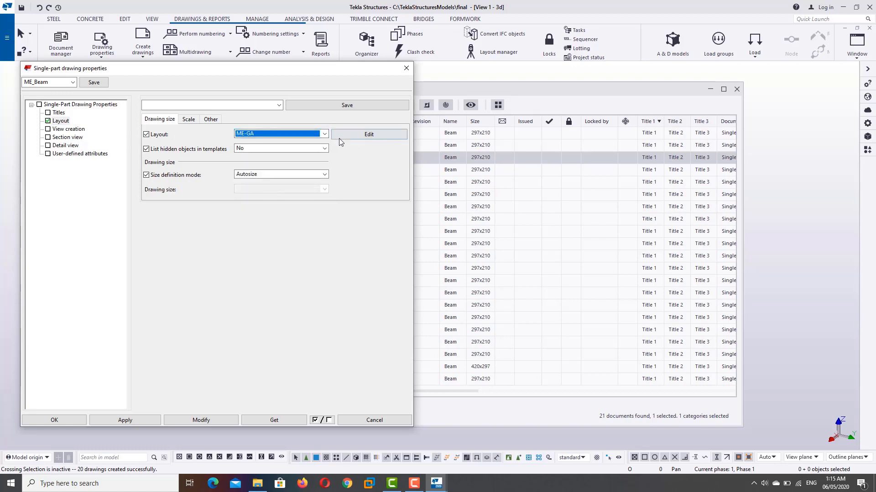
click(365, 136)
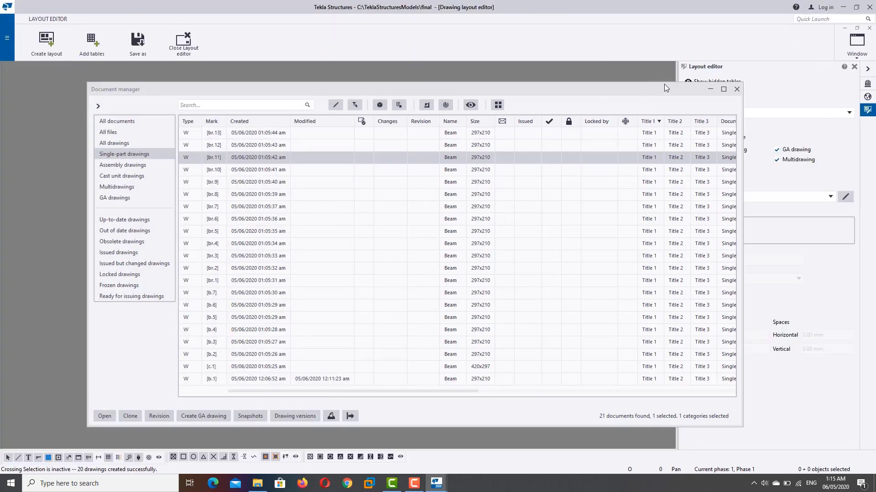
Browse the DWG/DXF and ENG_Concrete_Beam_Schedule tables without placing any on the A1 sheet
click(710, 89)
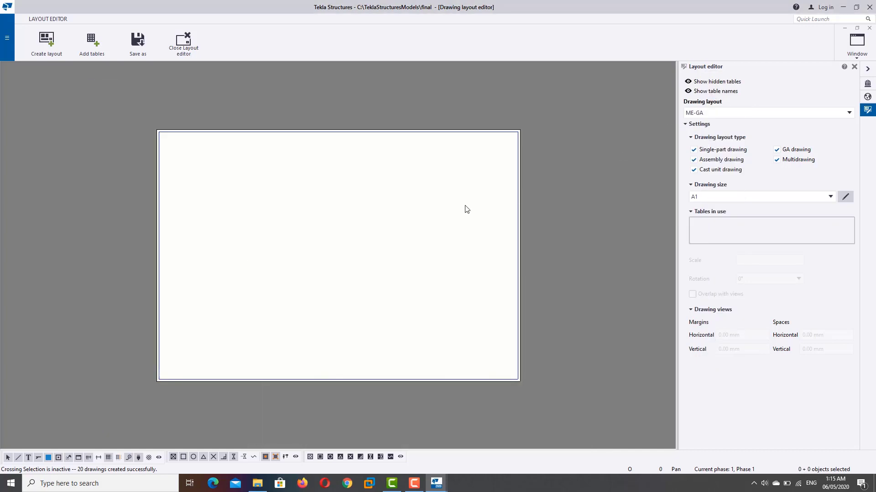
scroll(463, 207, up, 1)
scroll(484, 209, down, 2)
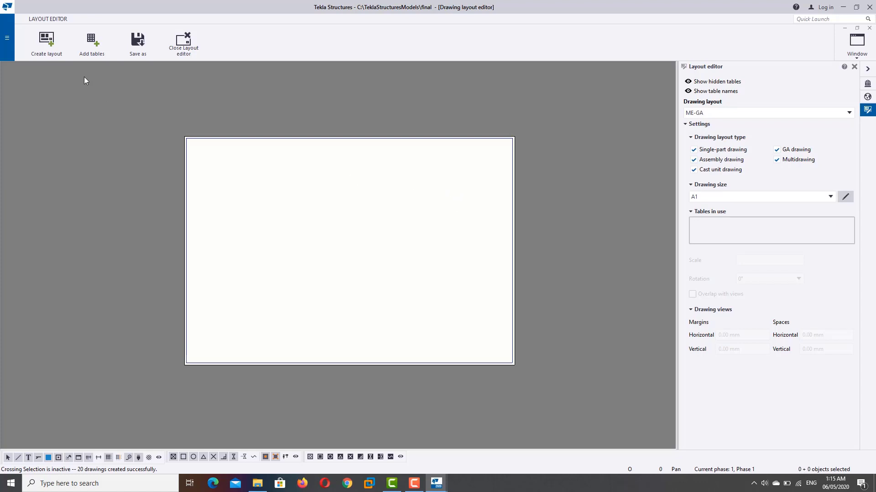
click(92, 40)
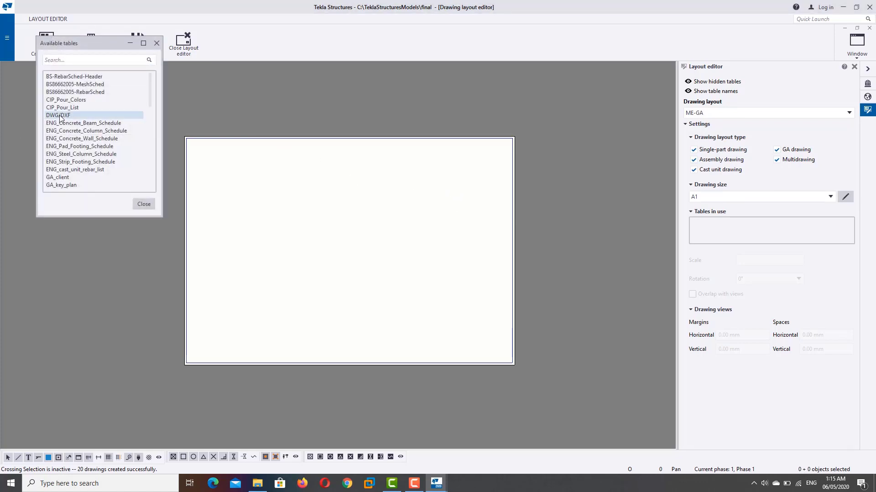
double_click(61, 117)
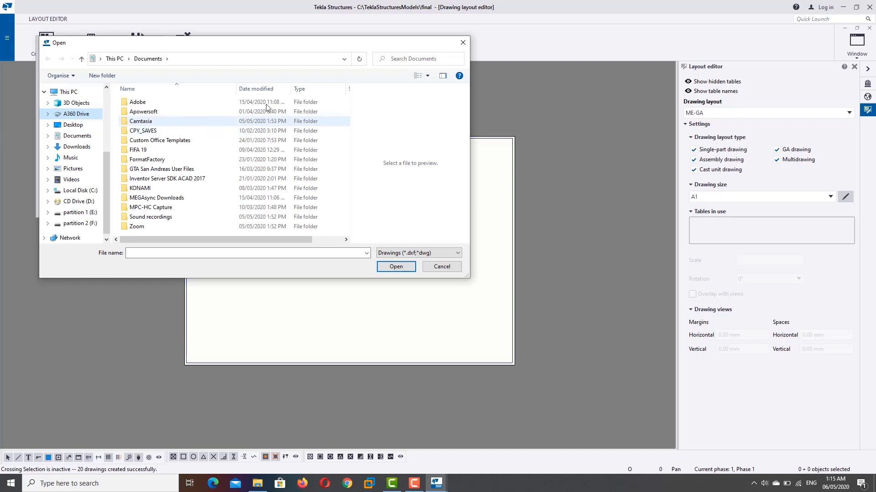
click(463, 42)
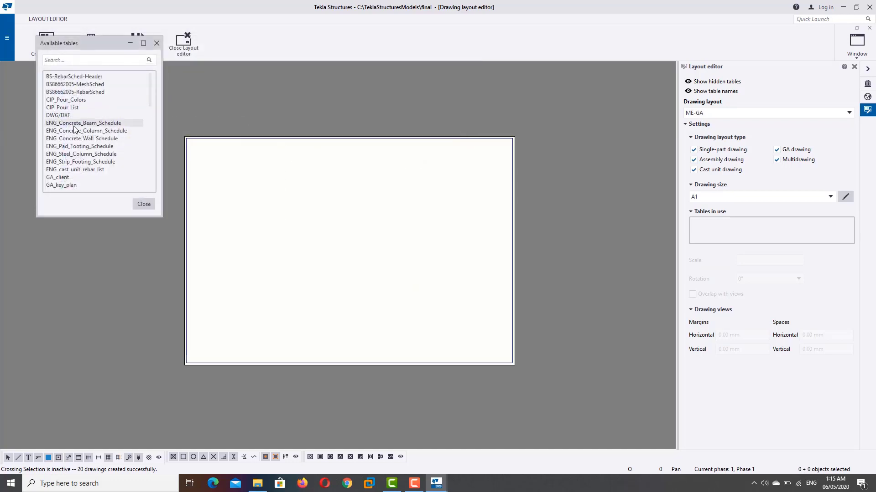
click(74, 125)
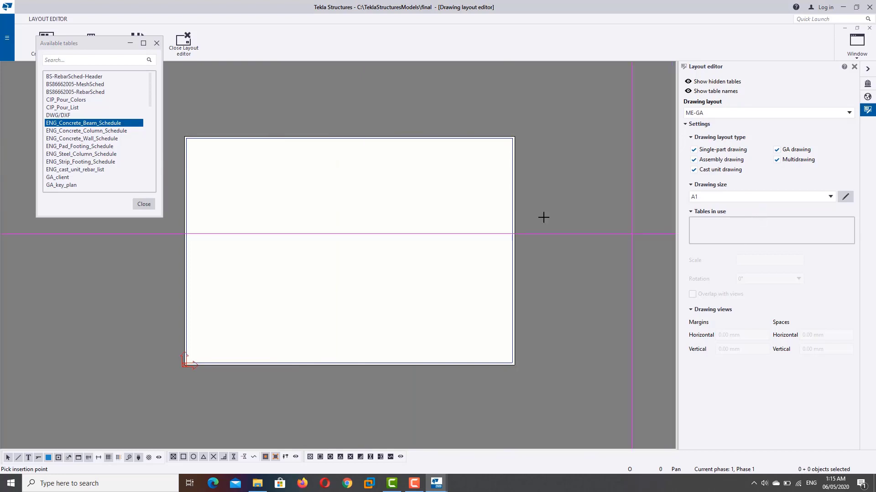
click(156, 43)
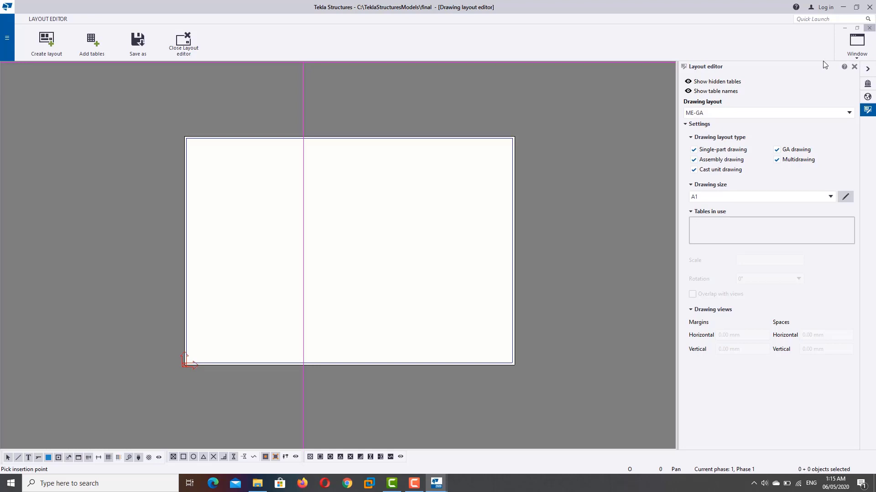
Exit the layout editor and edit br.11's ME-SINGLE layout from its properties
click(868, 28)
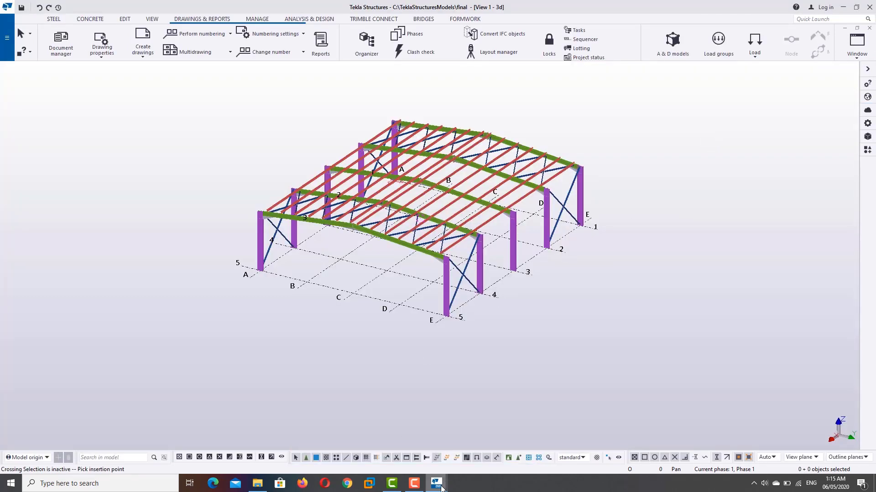
click(60, 41)
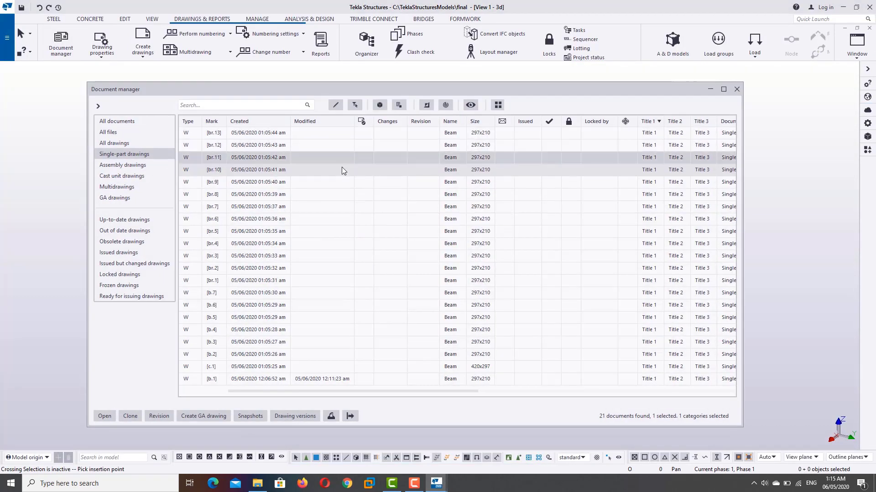
right_click(338, 160)
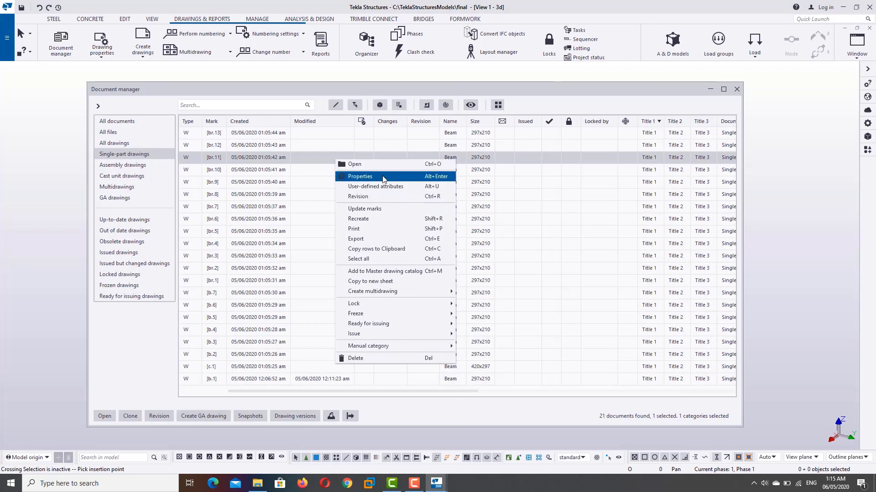
key(alt+Return)
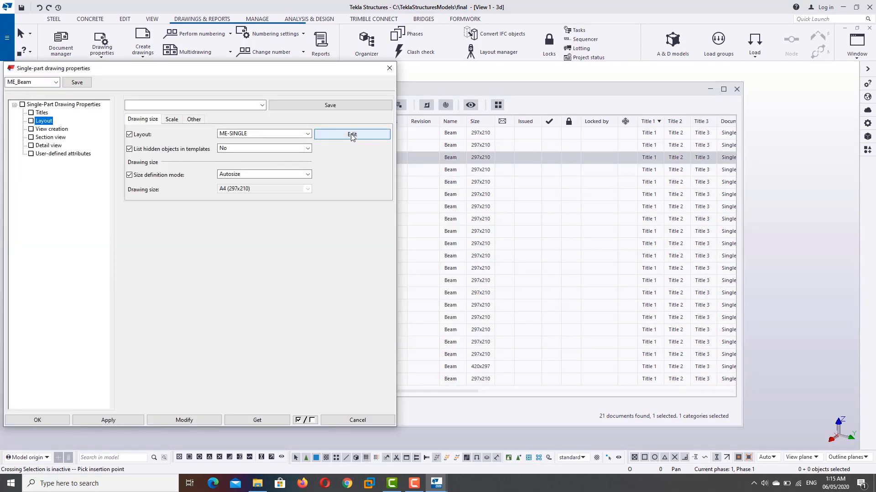
click(365, 136)
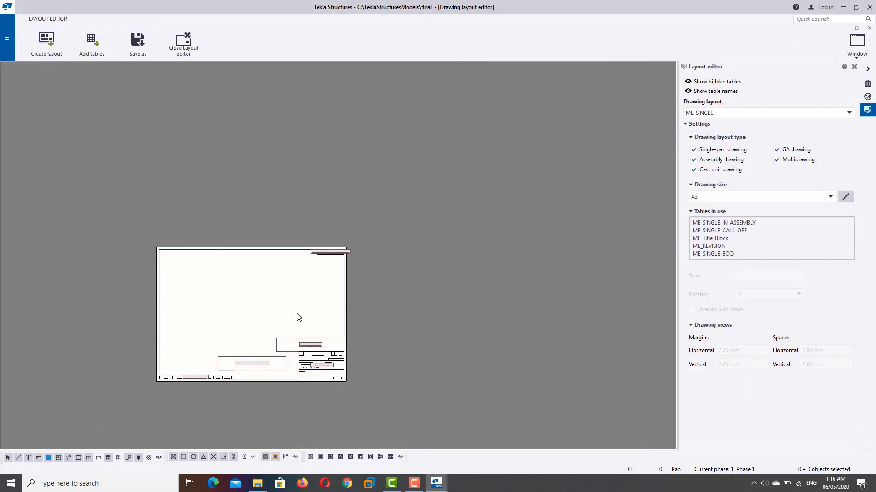
Zoom into the ME-SINGLE layout, try A4 drawing size, then revert to A3
middle_drag(298, 317, 483, 225)
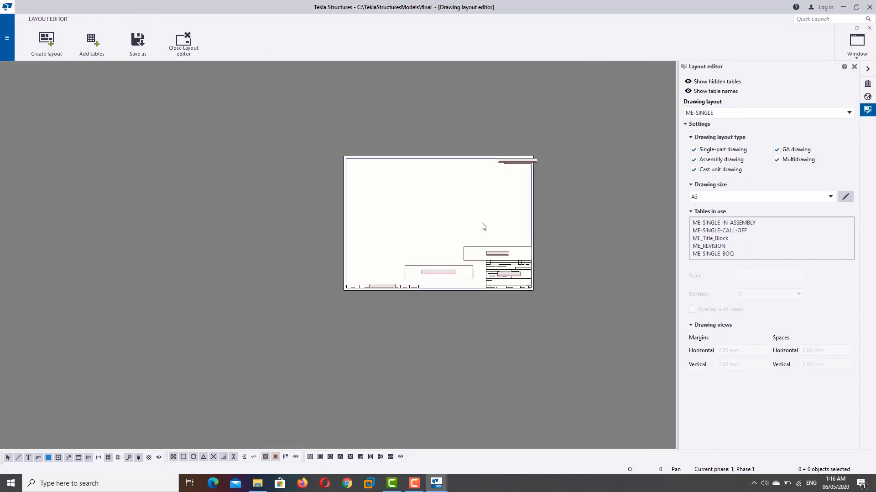
scroll(524, 199, up, 3)
scroll(533, 197, up, 2)
scroll(531, 196, down, 1)
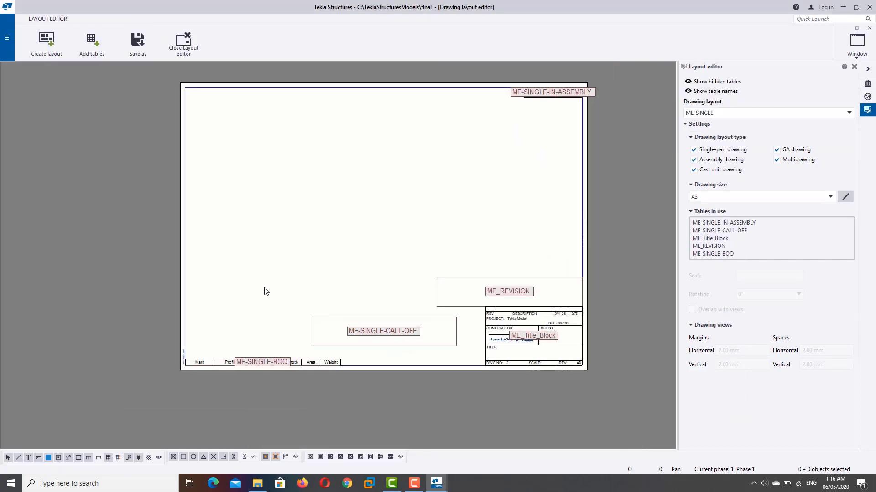
scroll(569, 361, up, 2)
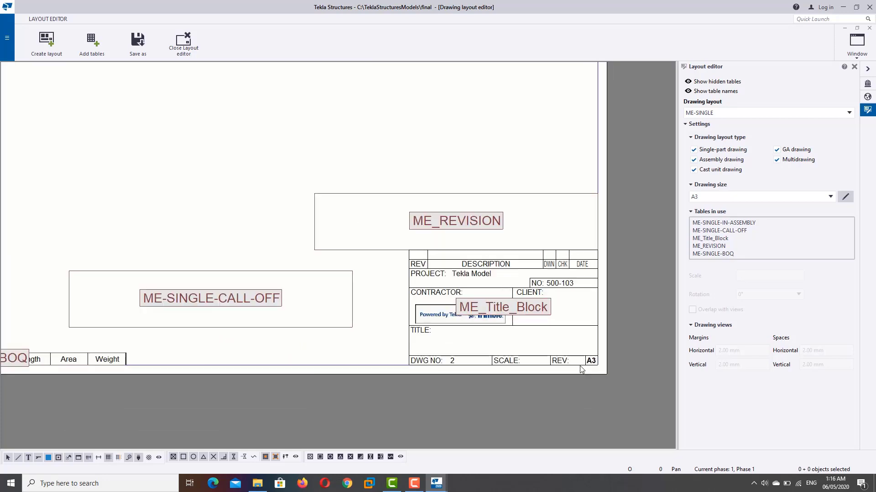
click(735, 196)
click(711, 208)
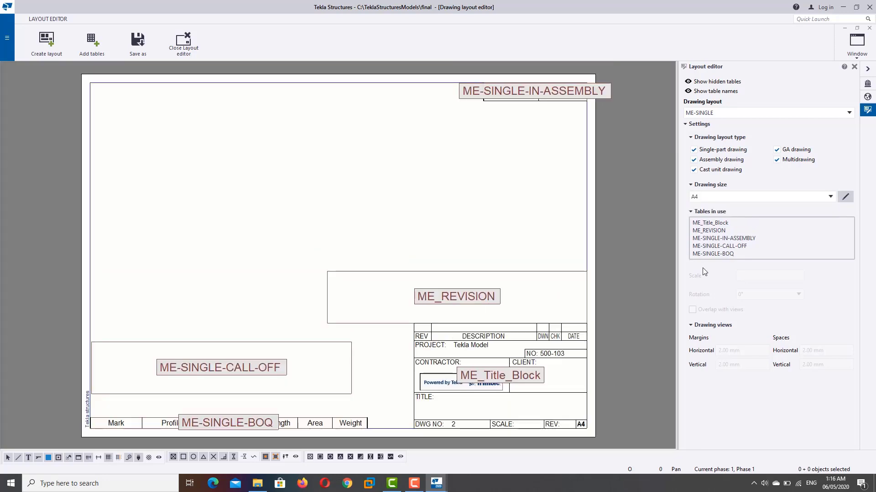
click(730, 196)
click(735, 208)
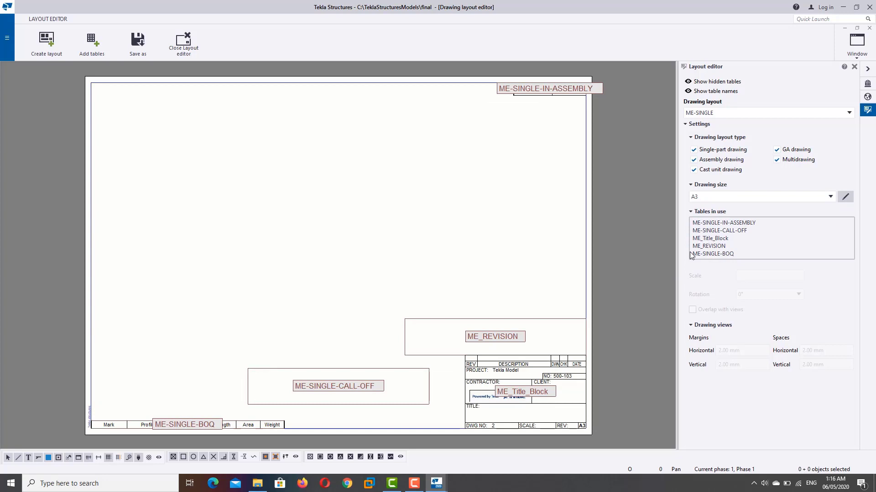
click(815, 201)
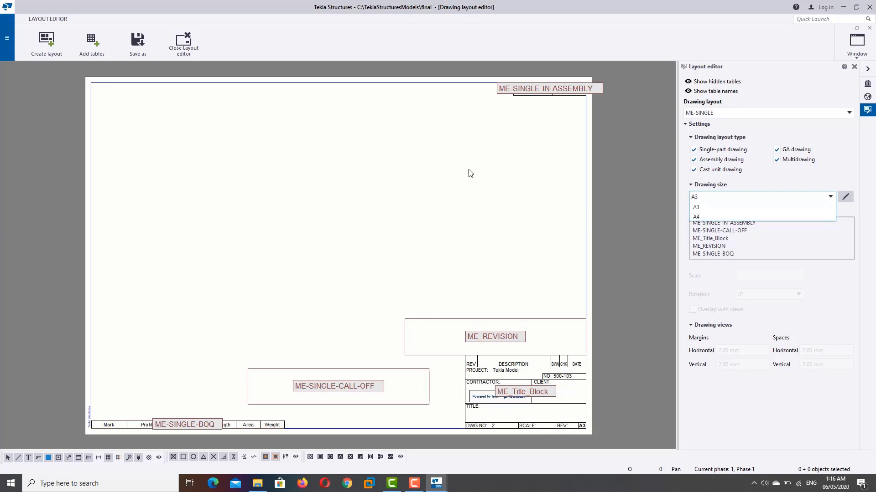
Drag the ME-SINGLE-IN-ASSEMBLY table to the top-right frame corner and deselect it
click(484, 170)
click(562, 93)
scroll(547, 91, up, 2)
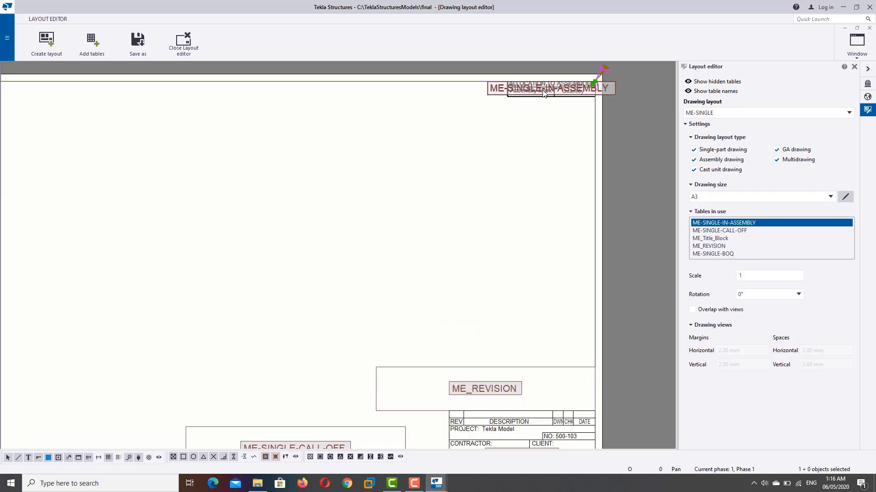
scroll(544, 93, up, 2)
scroll(458, 101, up, 1)
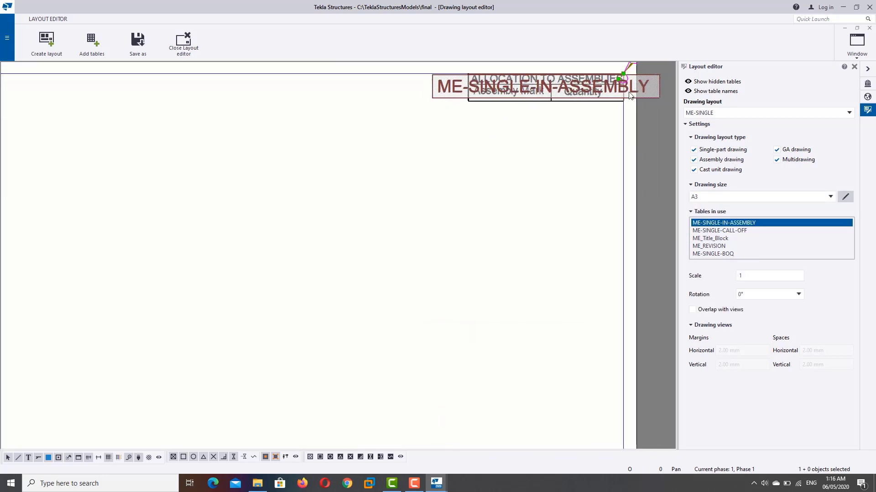
click(742, 224)
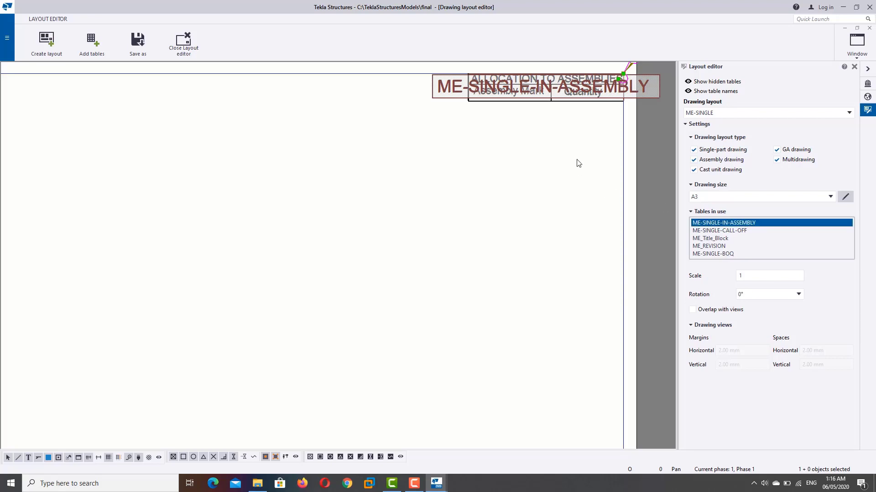
scroll(578, 163, down, 1)
mouse_move(638, 95)
mouse_down()
mouse_move(573, 190)
mouse_move(615, 91)
mouse_up()
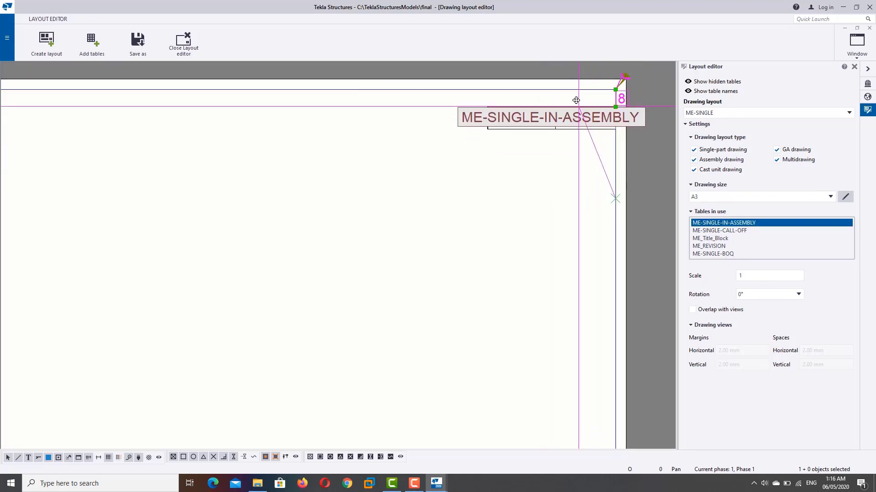
click(600, 147)
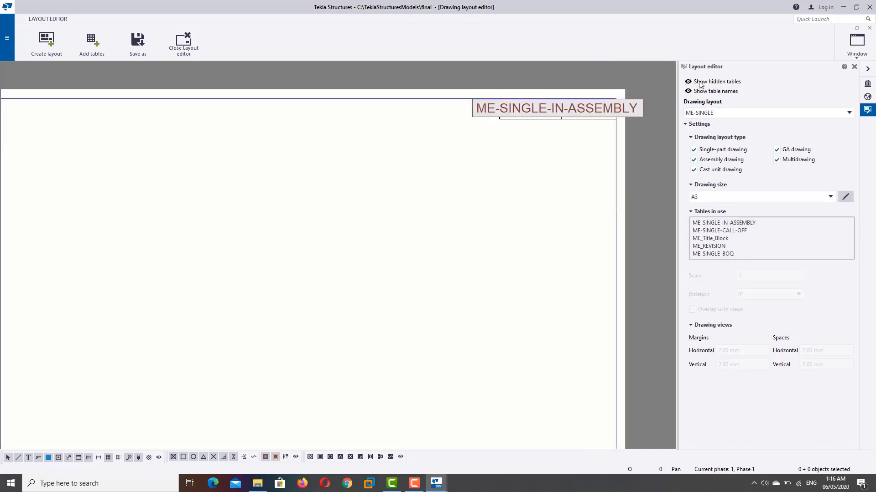
Hide table names and snap the ALLOCATION TO ASSEMBLIES table to the top-right border corner
click(691, 93)
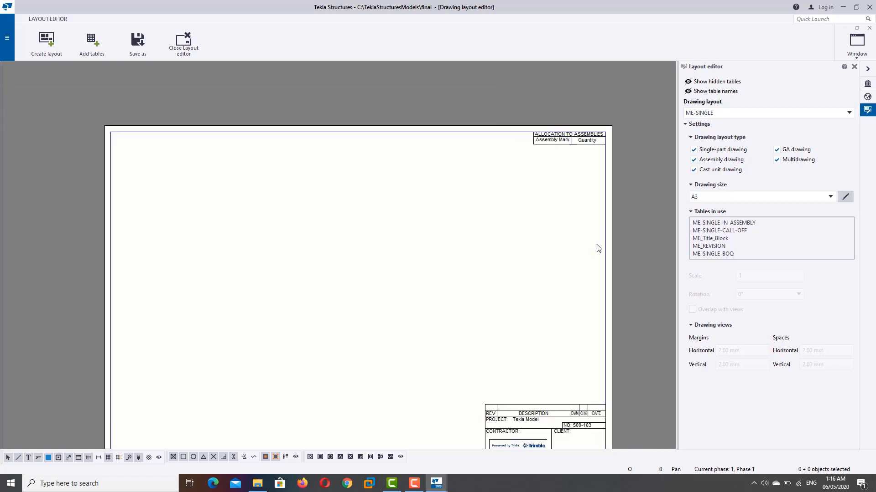
click(704, 82)
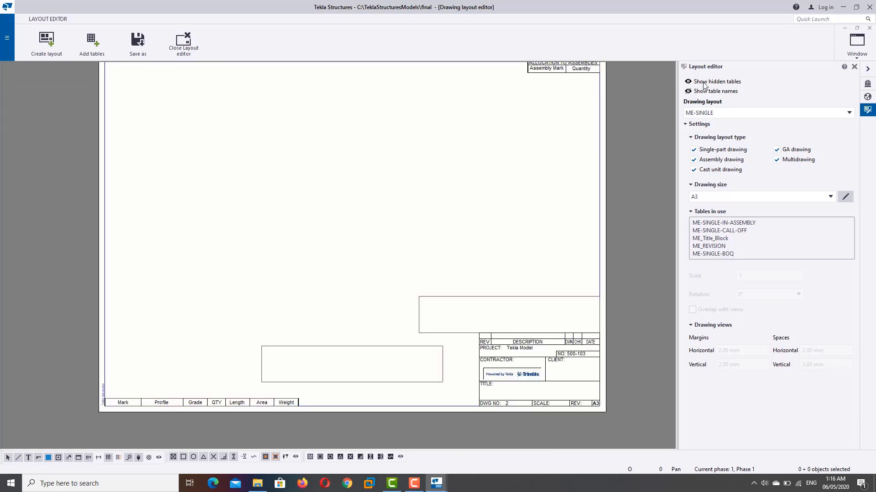
click(708, 83)
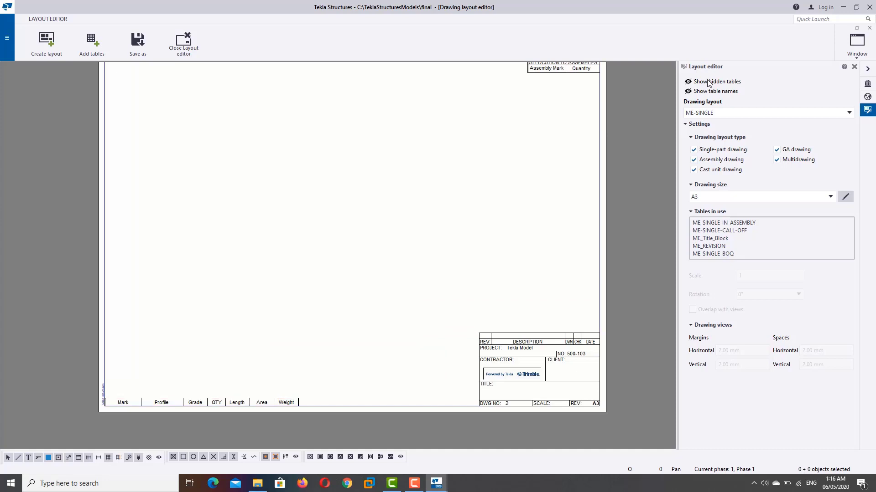
scroll(575, 114, up, 2)
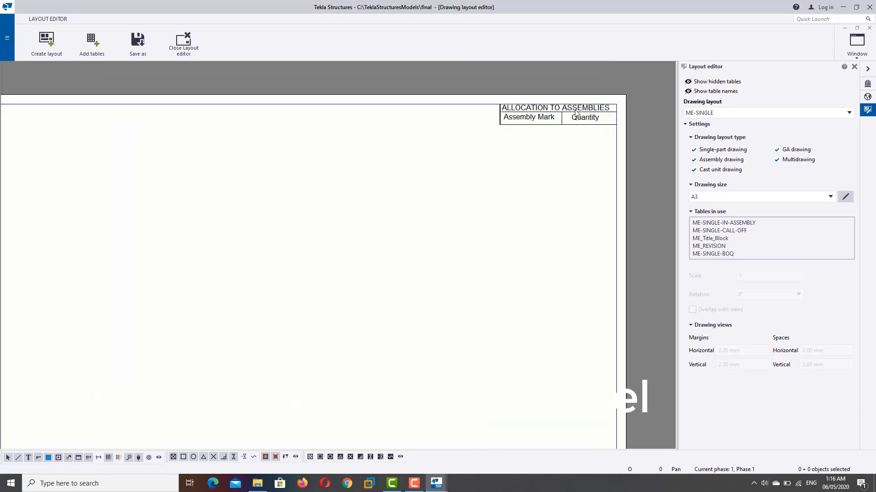
click(549, 117)
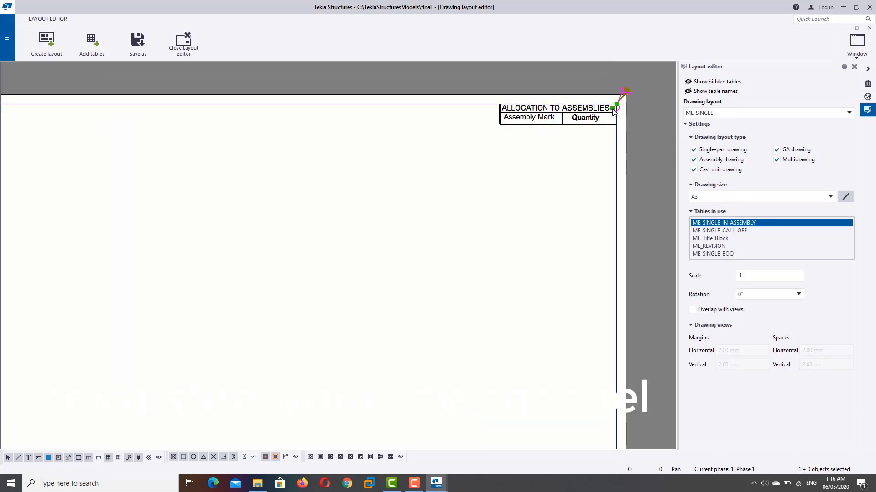
mouse_move(614, 113)
mouse_down()
mouse_move(504, 114)
mouse_move(615, 105)
mouse_up()
click(503, 125)
click(505, 116)
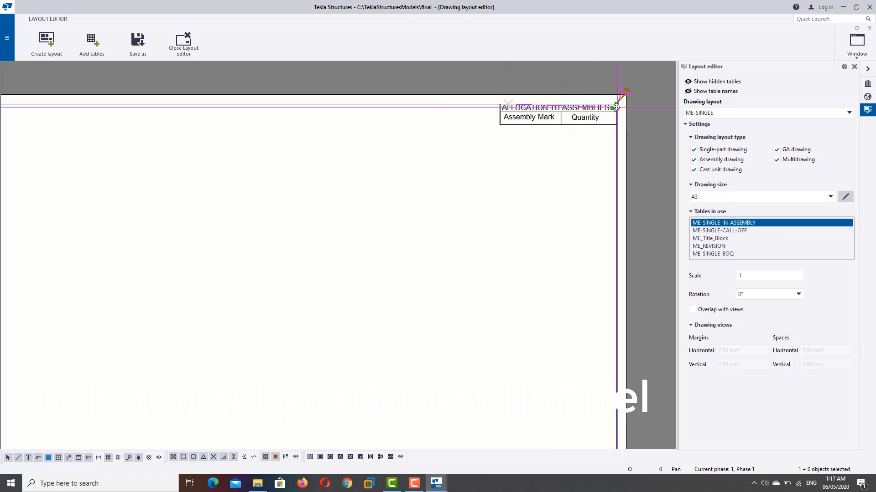
click(601, 222)
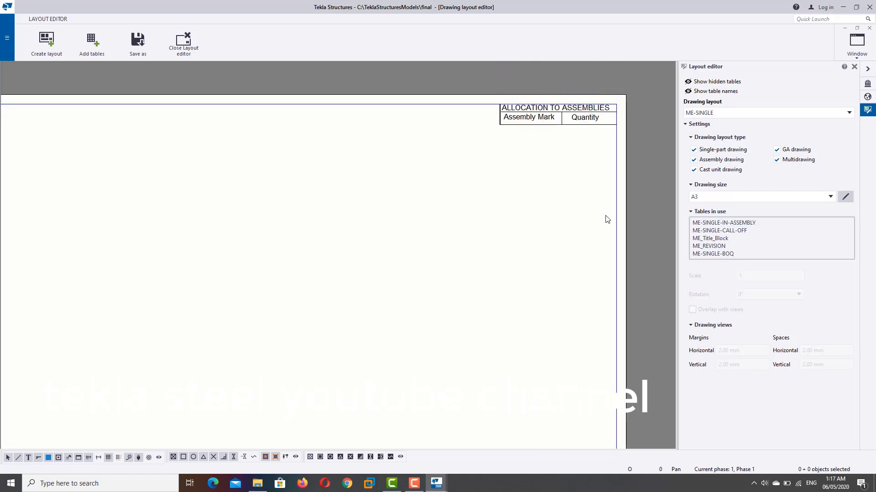
Bring the title block and revision tables into view and select ME_Title_Block
scroll(606, 220, down, 2)
middle_drag(605, 278, 607, 198)
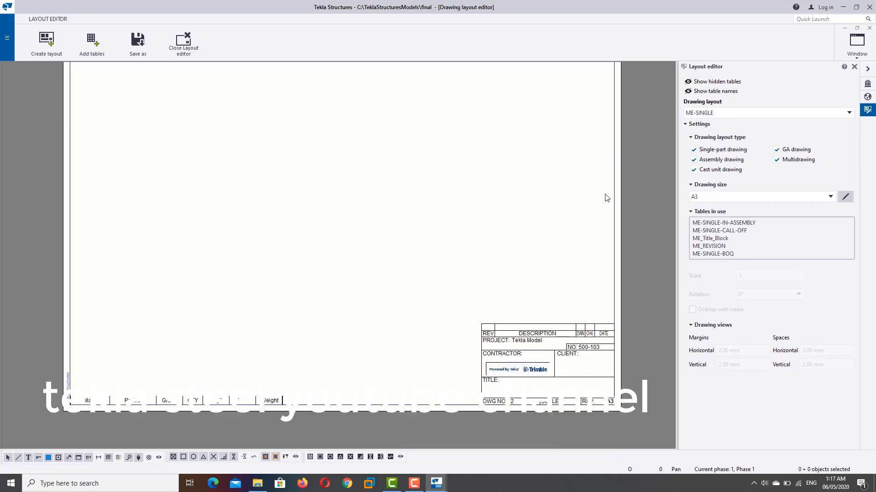
scroll(575, 338, up, 1)
click(570, 345)
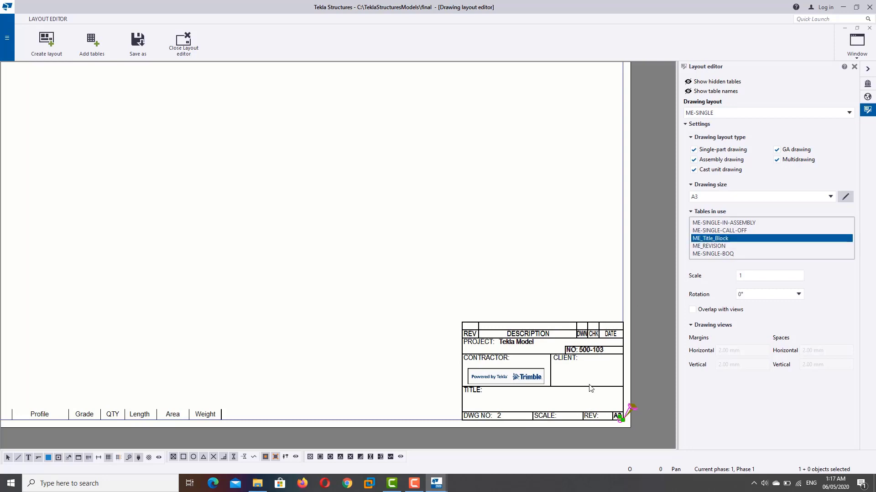
scroll(591, 388, up, 1)
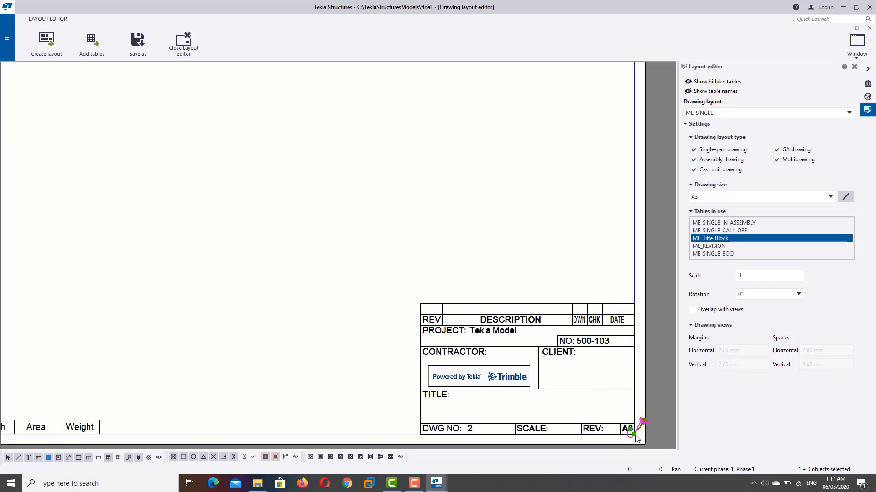
click(702, 196)
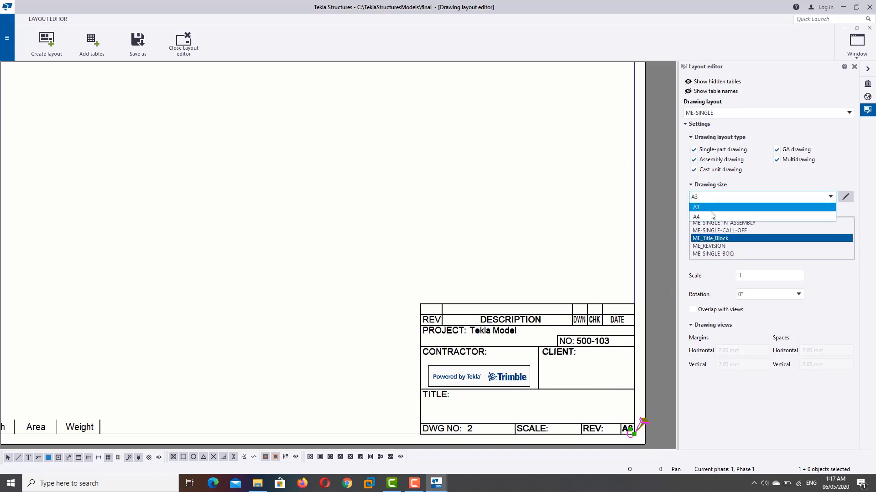
click(713, 217)
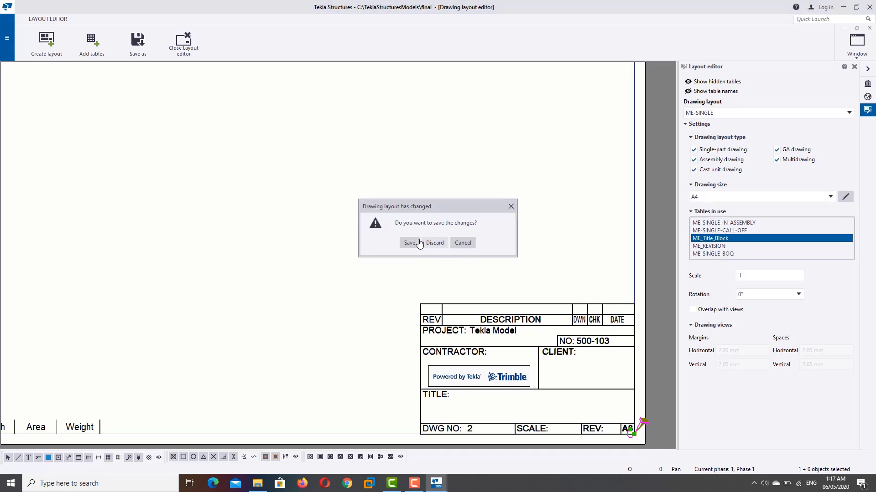
click(428, 244)
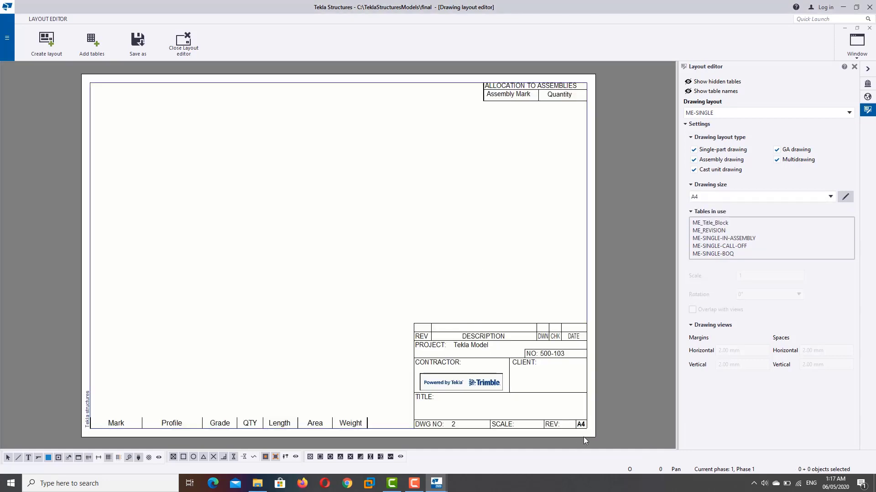
click(582, 426)
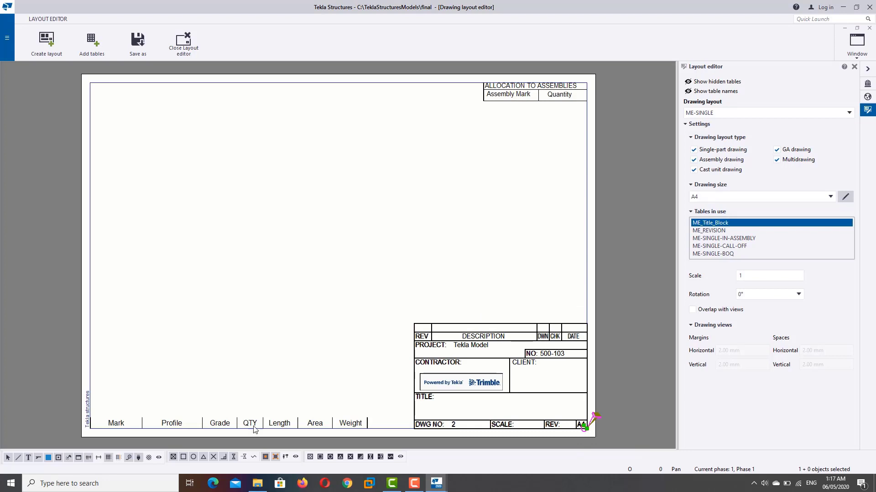
middle_drag(118, 430, 224, 363)
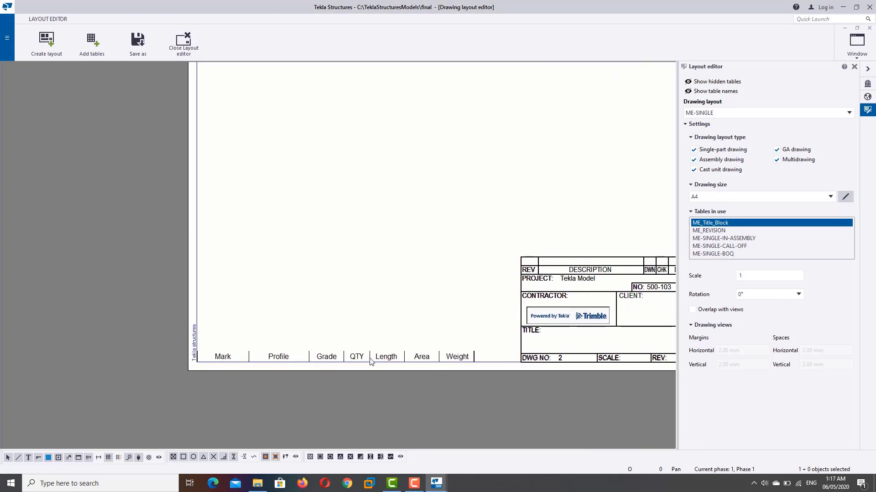
click(388, 362)
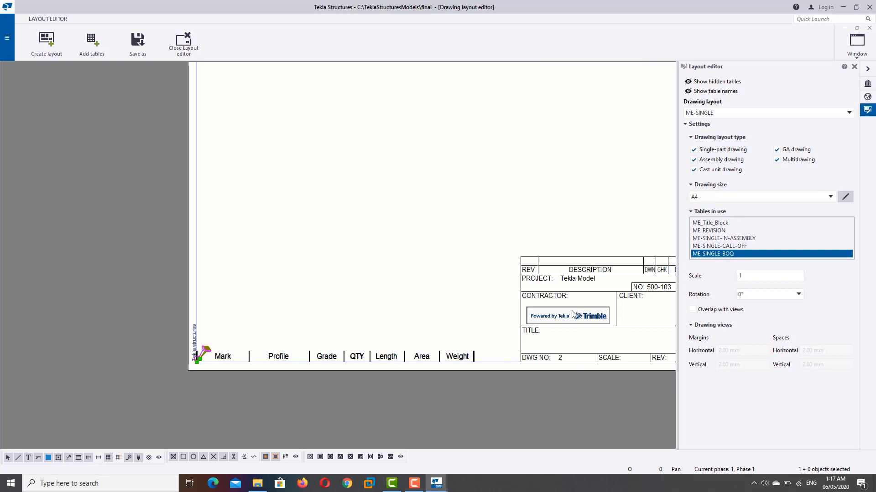
scroll(574, 315, down, 3)
click(734, 231)
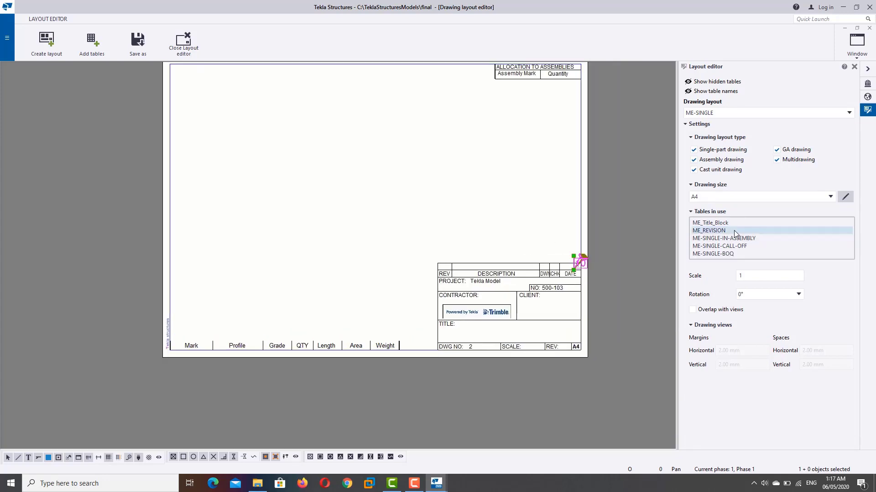
click(733, 238)
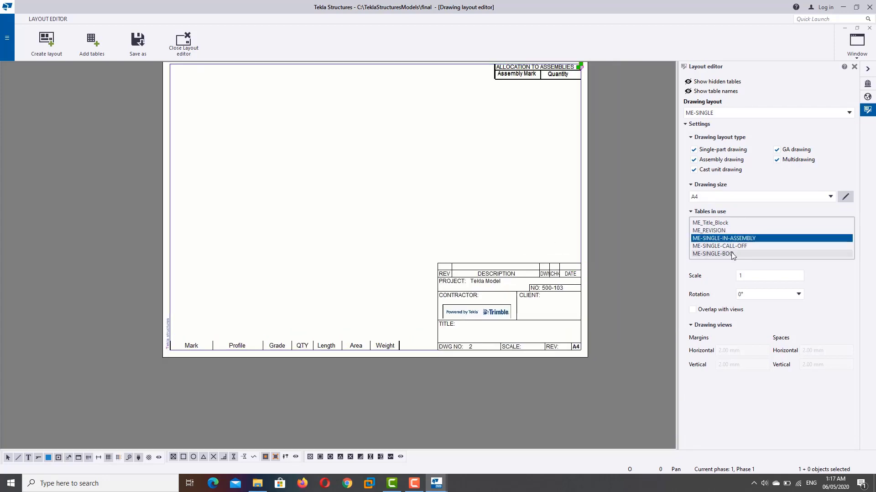
click(732, 254)
click(720, 223)
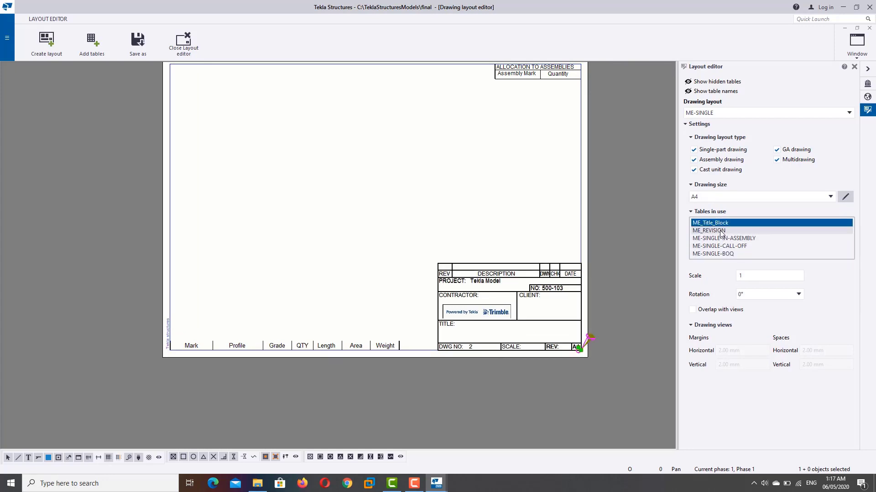
click(726, 239)
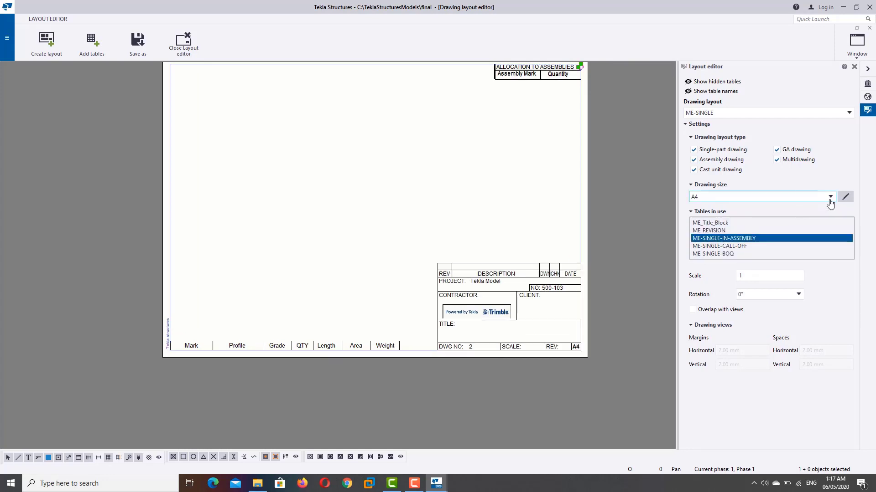
click(845, 196)
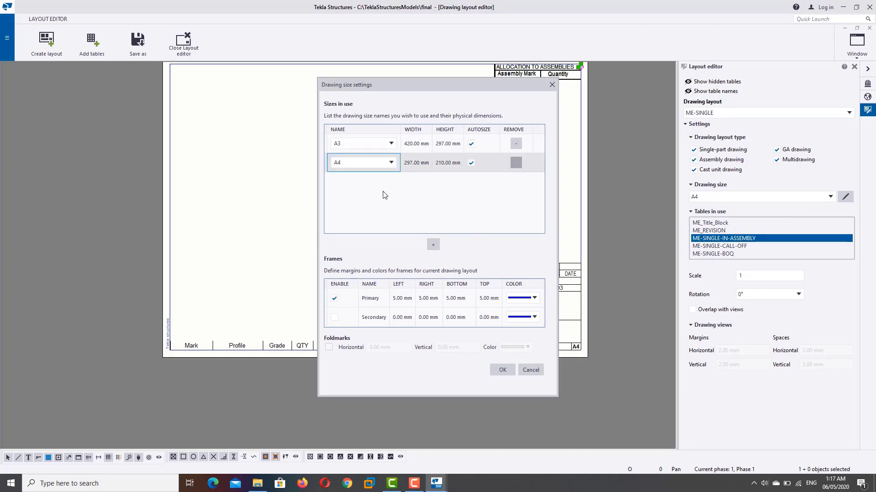
click(552, 84)
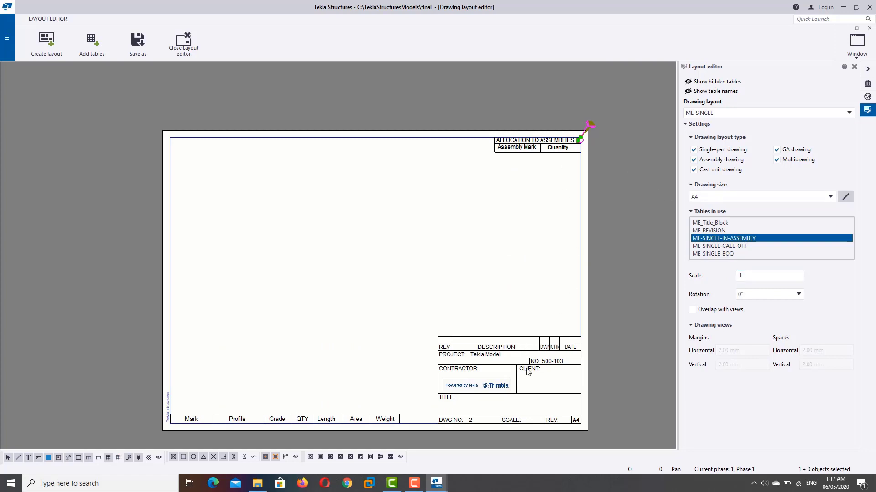
click(526, 371)
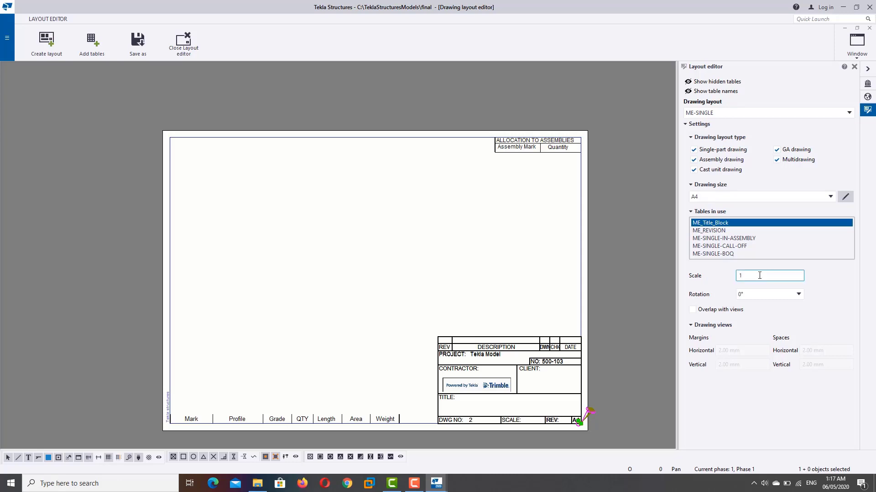
click(741, 275)
text(5)
key(Return)
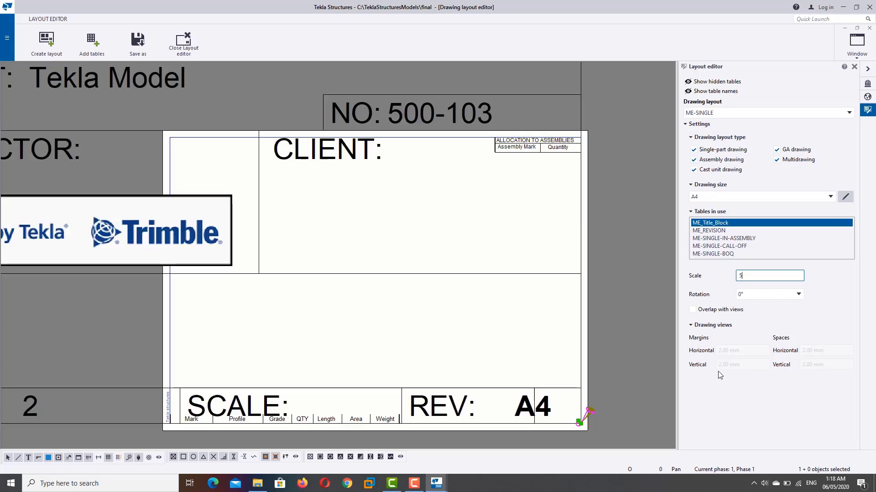
scroll(450, 358, down, 3)
text(0.)
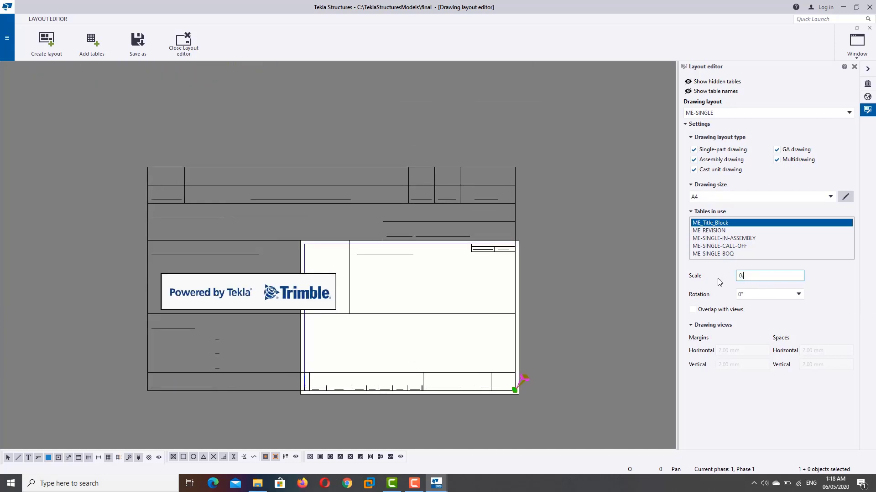
text(5)
key(Return)
scroll(458, 400, up, 2)
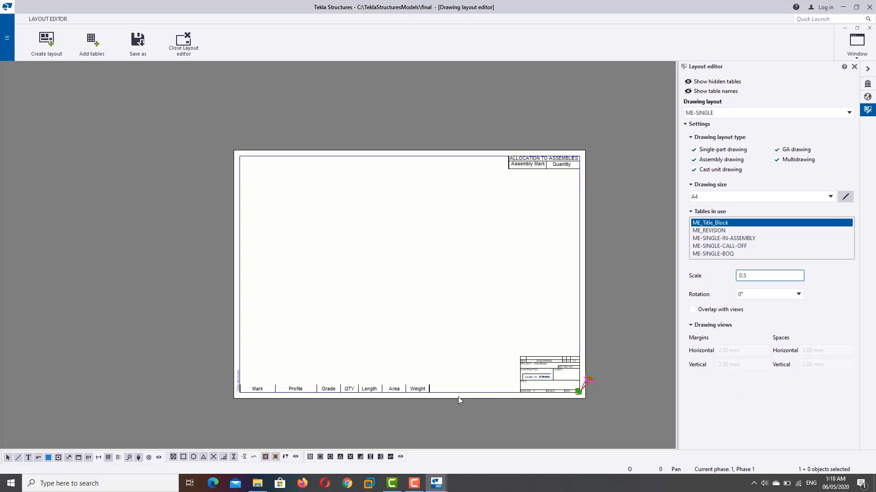
scroll(556, 394, up, 1)
scroll(556, 395, up, 1)
scroll(558, 396, down, 1)
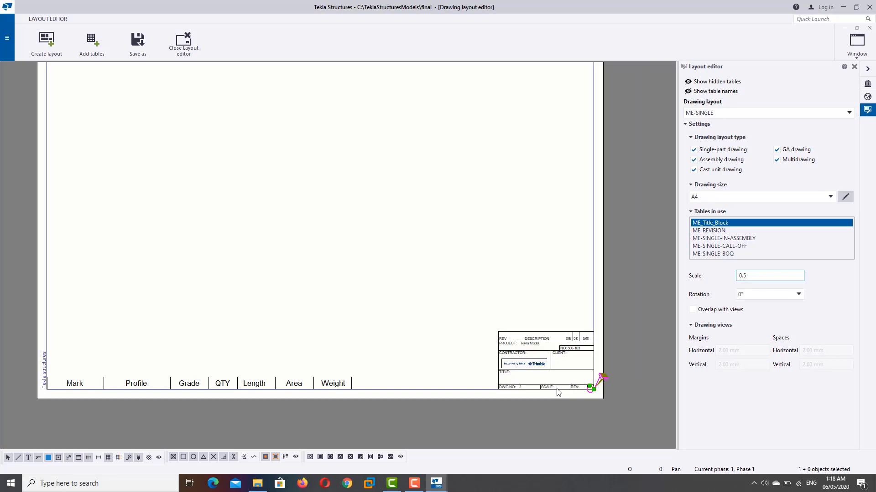
drag(761, 275, 691, 280)
text(1)
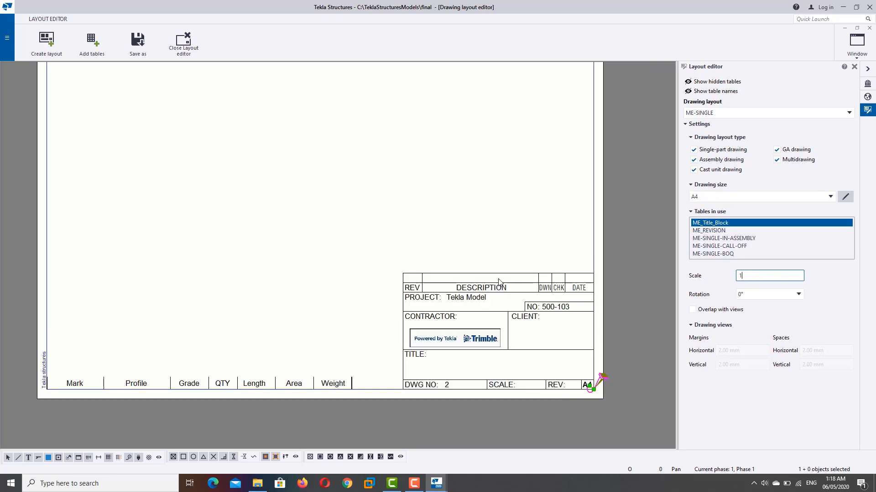
double_click(493, 279)
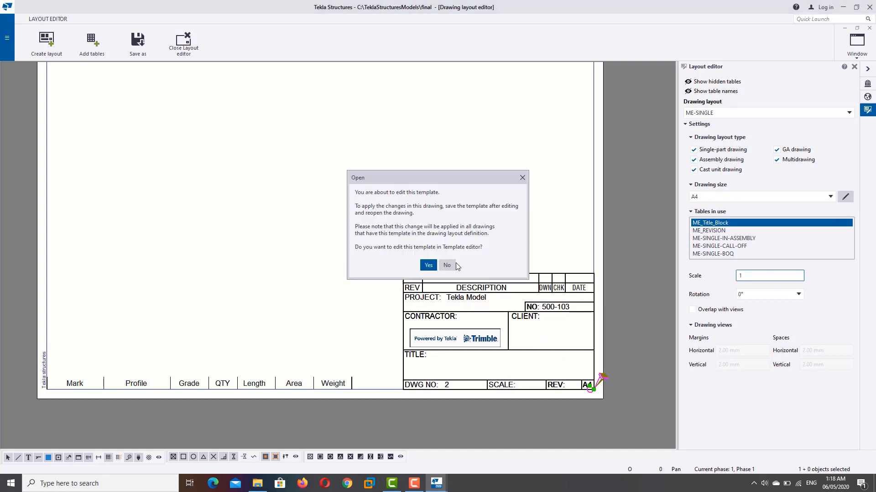
click(428, 266)
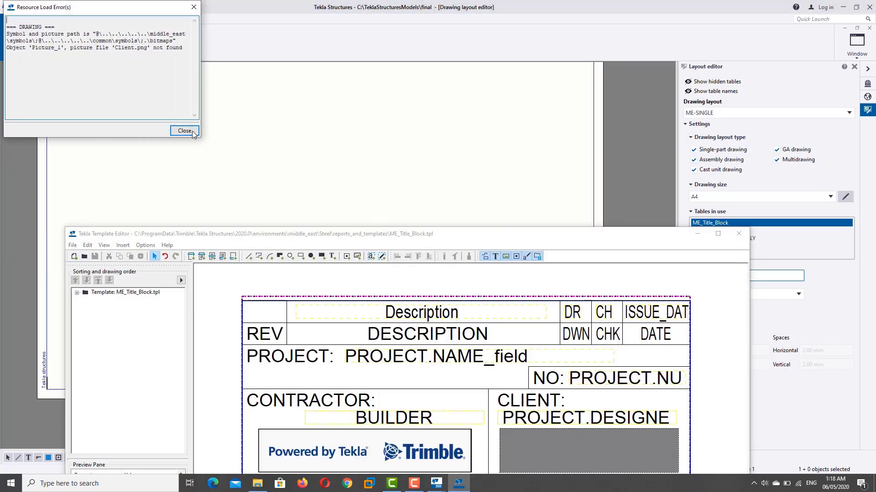
click(184, 130)
drag(565, 243, 492, 67)
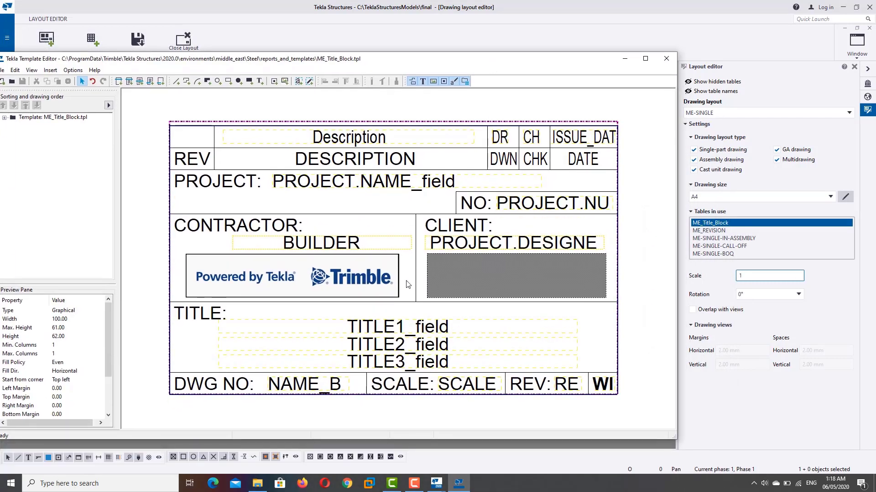
click(556, 211)
click(337, 168)
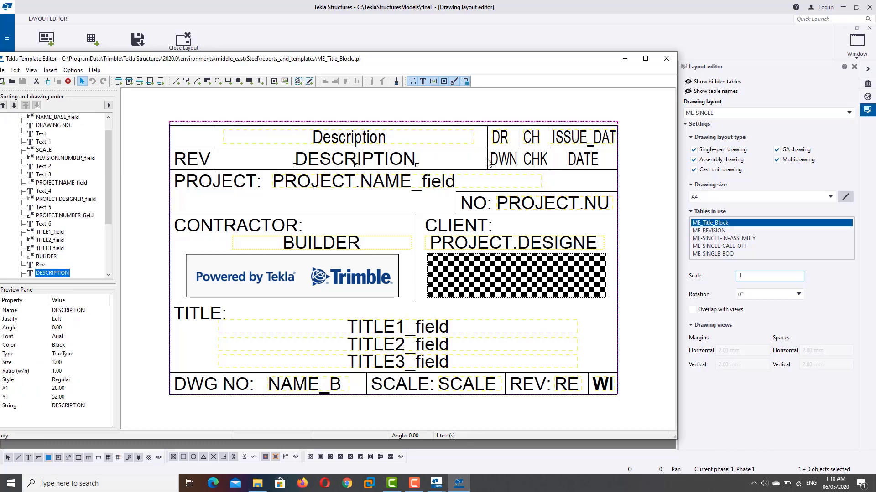
drag(472, 118, 173, 151)
click(603, 388)
click(537, 389)
click(470, 390)
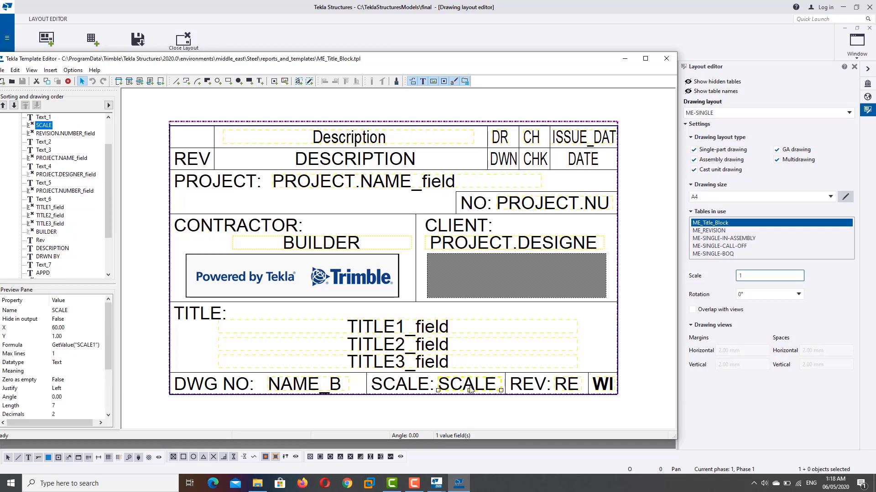
click(666, 59)
Place the RC-BS-Rebar-Schedule table, shift it left, then delete it from the layout
scroll(473, 325, down, 1)
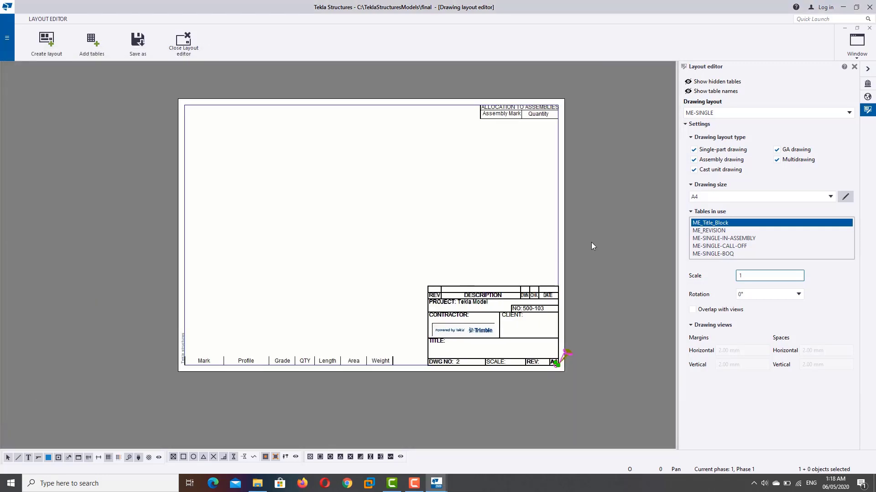
click(92, 41)
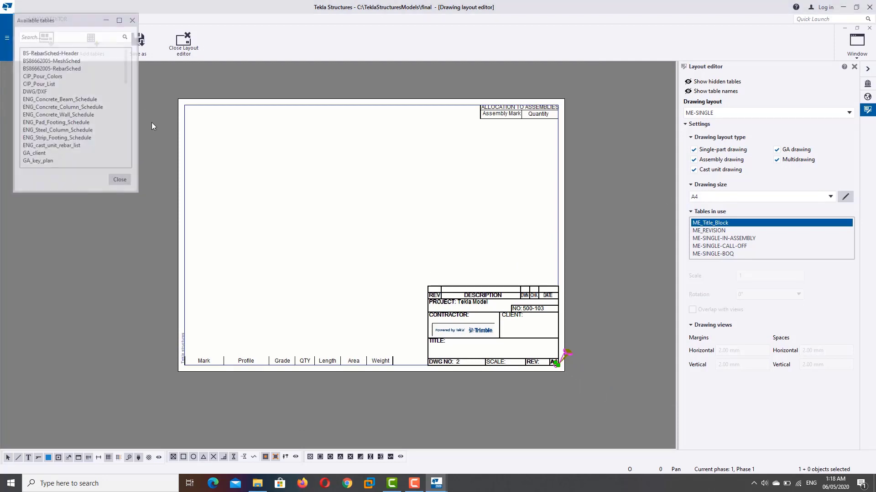
scroll(82, 137, down, 5)
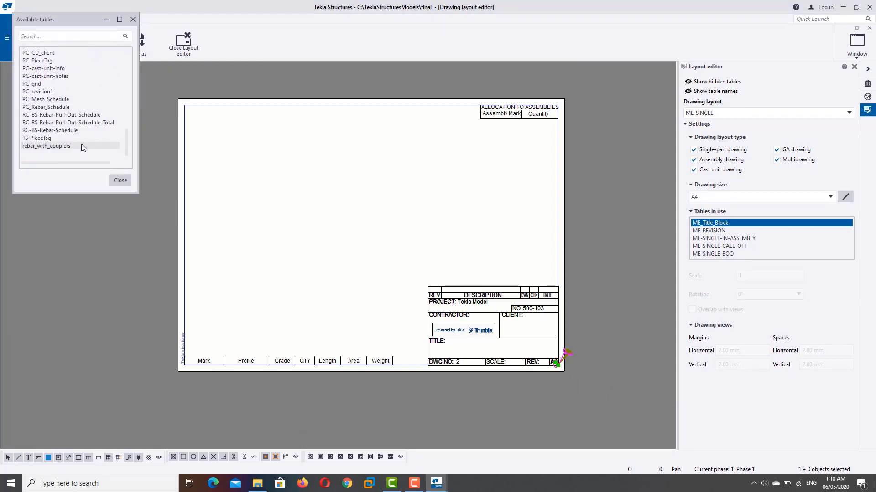
click(81, 145)
scroll(81, 145, up, 3)
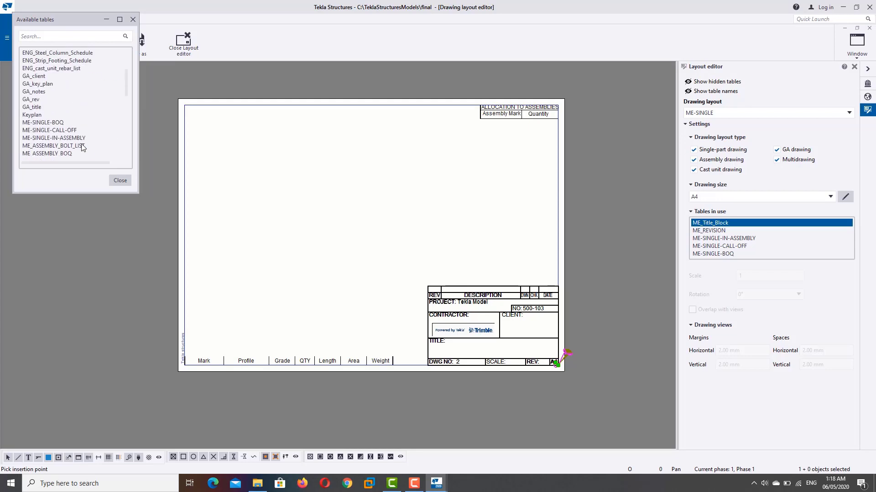
scroll(81, 145, up, 2)
scroll(242, 155, up, 4)
scroll(243, 157, down, 5)
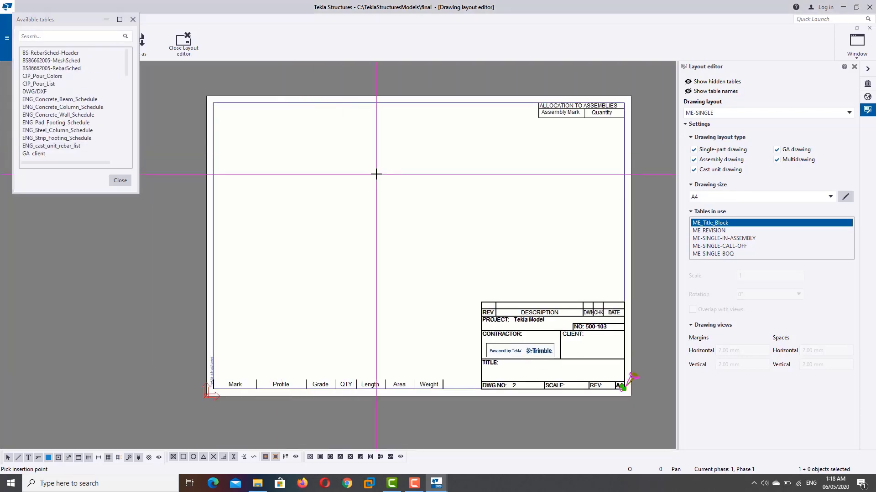
click(725, 230)
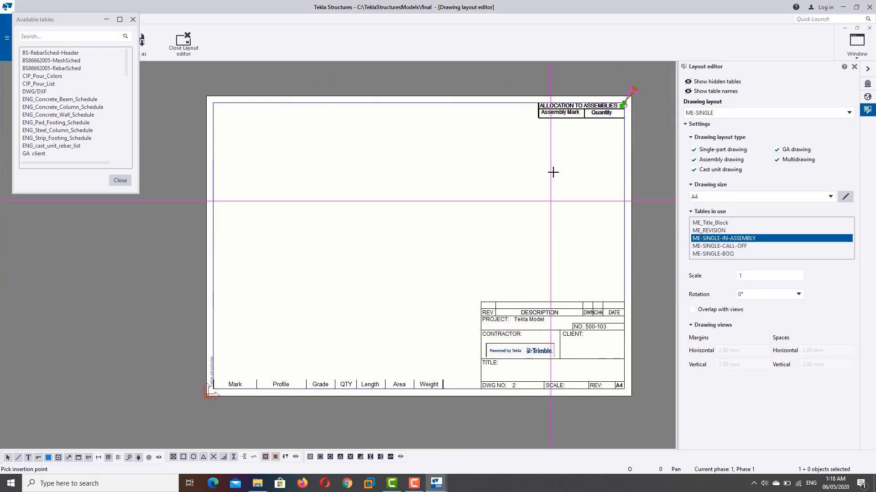
click(548, 117)
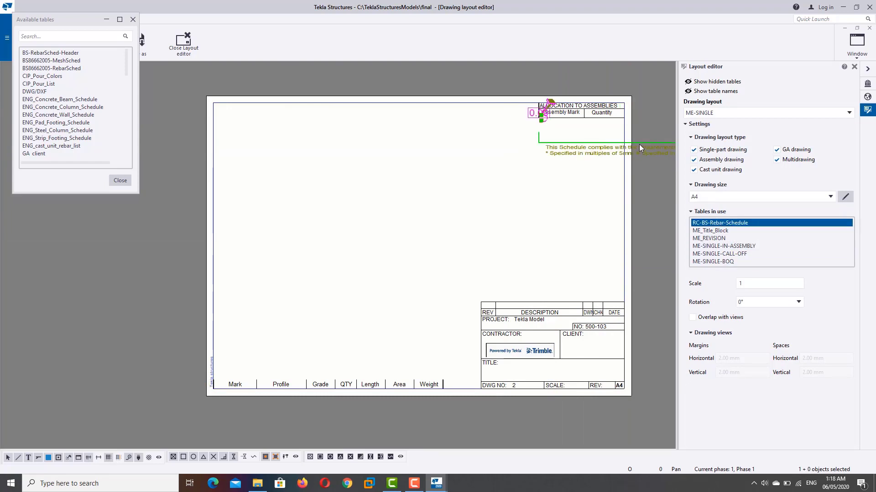
drag(639, 144, 477, 150)
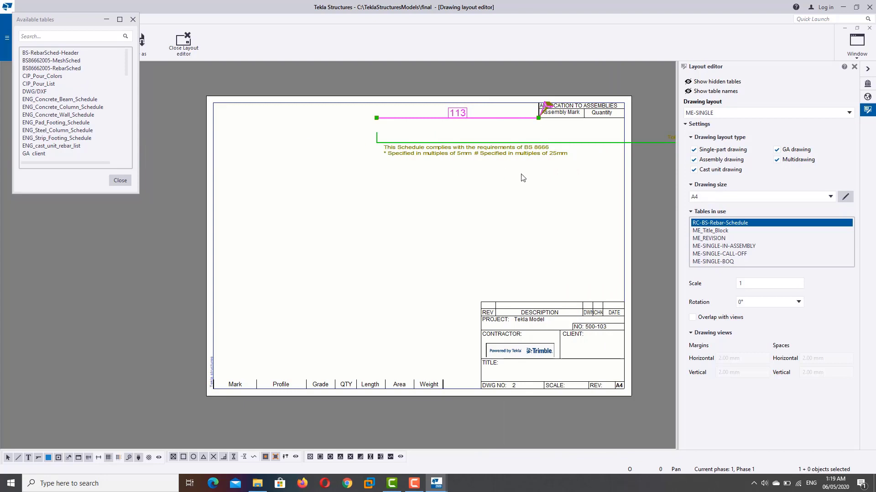
key(Delete)
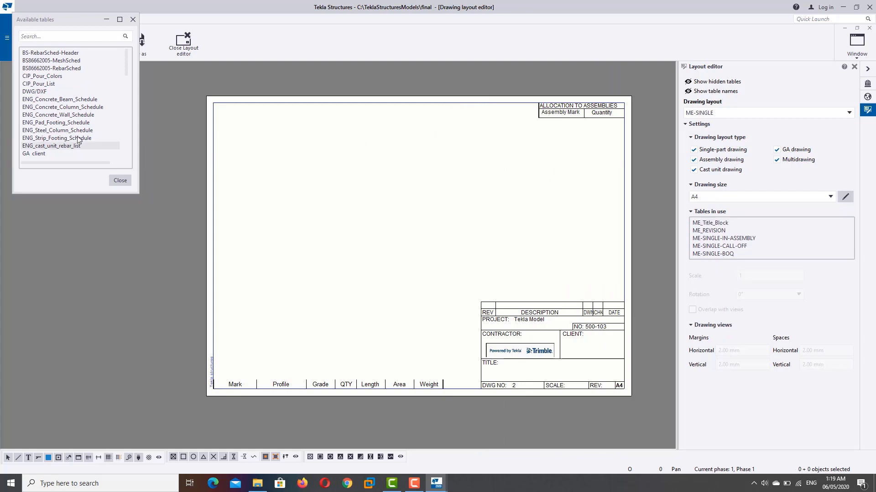
Place ENG_Concrete_Wall_Schedule on the sheet and deselect it
double_click(69, 115)
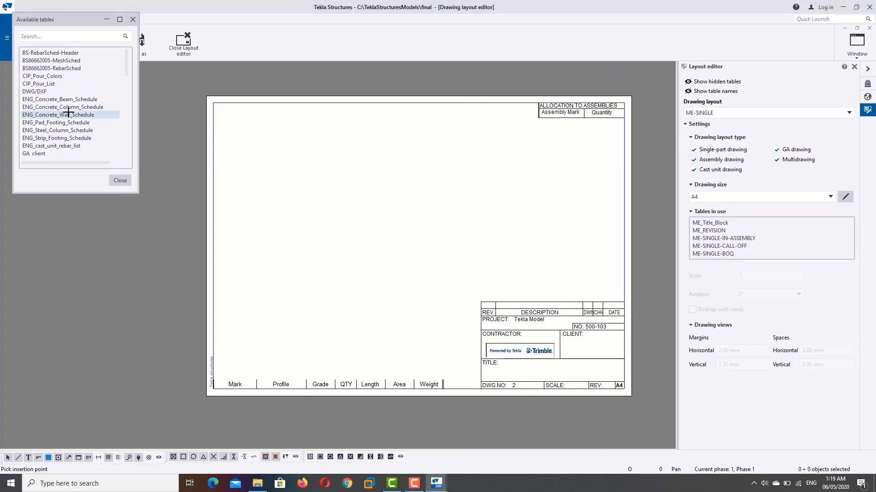
click(623, 98)
click(729, 222)
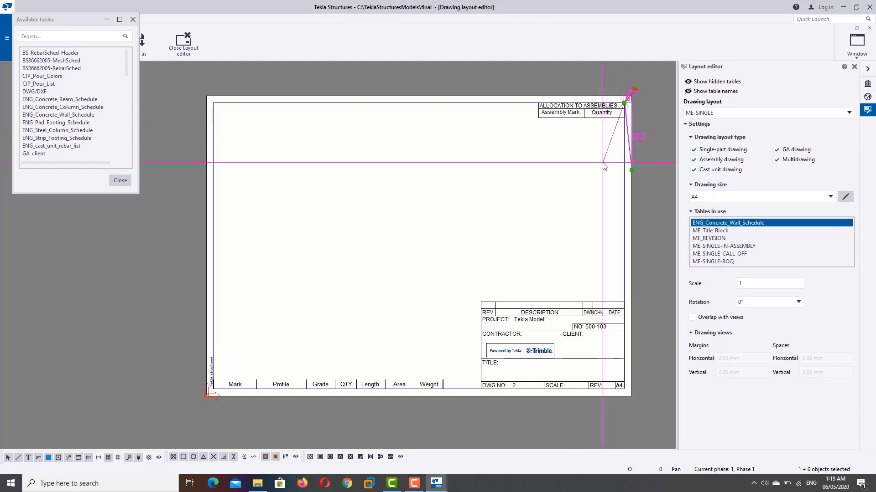
click(617, 169)
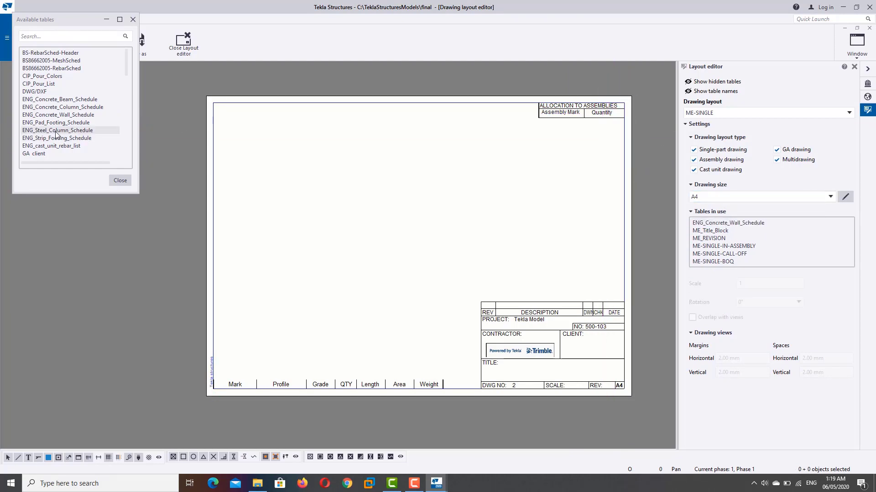
double_click(35, 91)
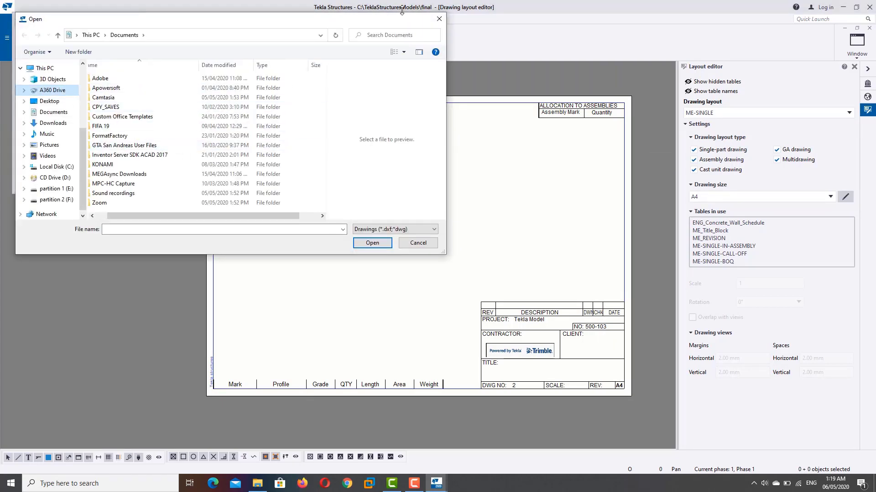
click(439, 19)
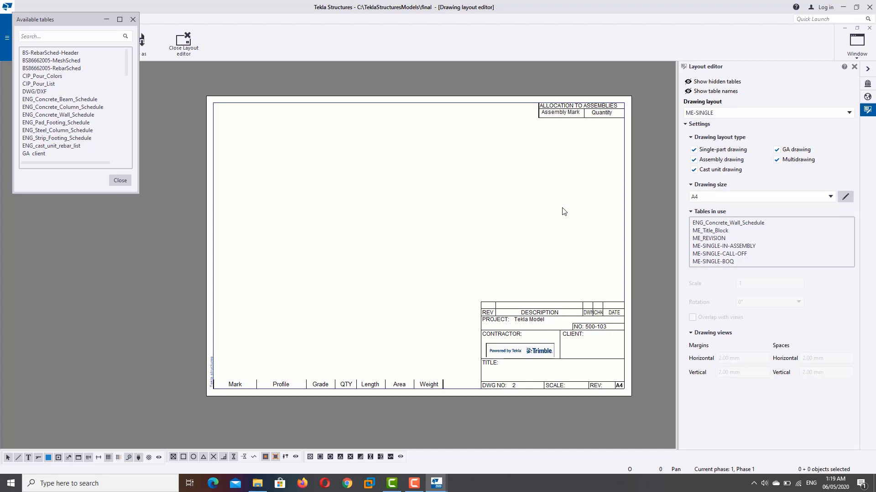
double_click(40, 92)
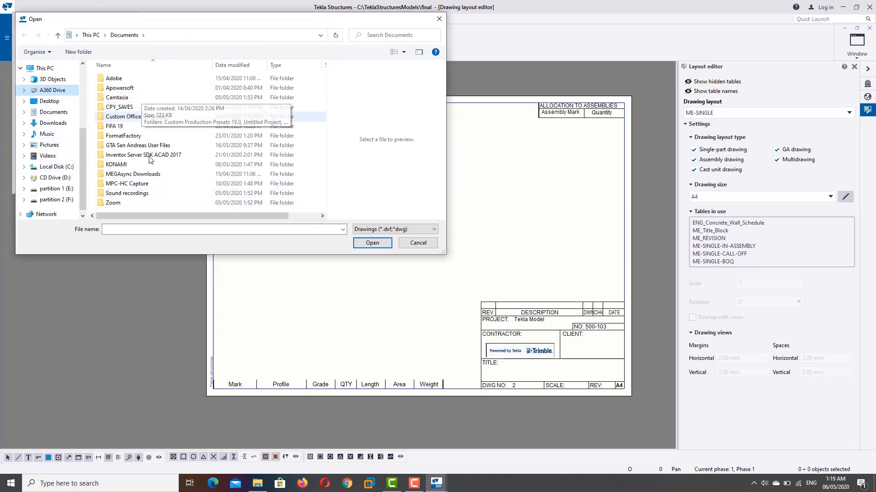
click(439, 18)
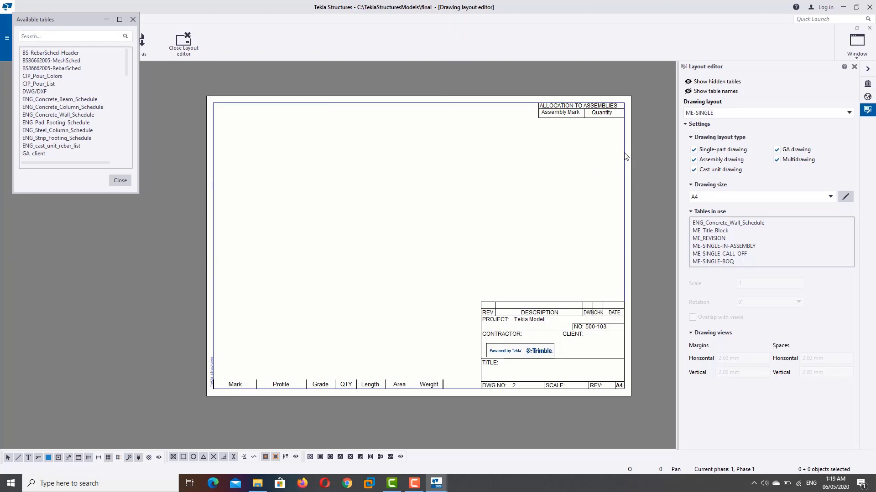
Place the ENG_Pad_Footing_Schedule table on the sheet
click(55, 122)
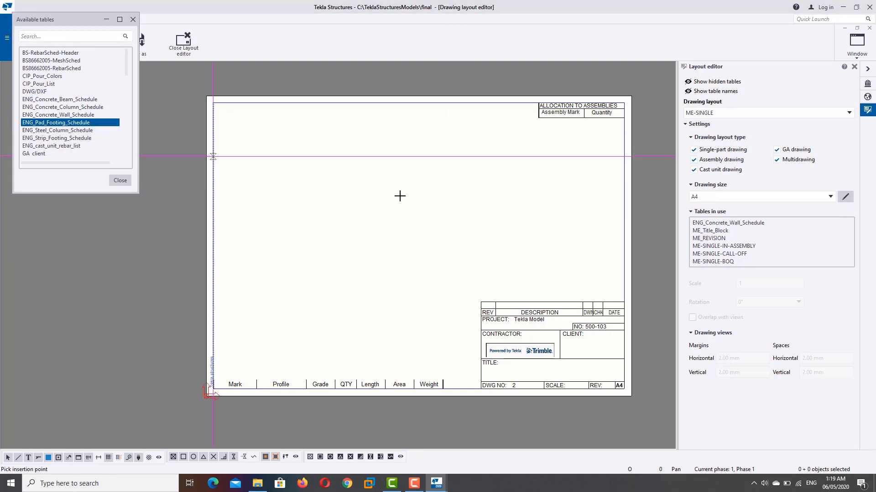
click(624, 175)
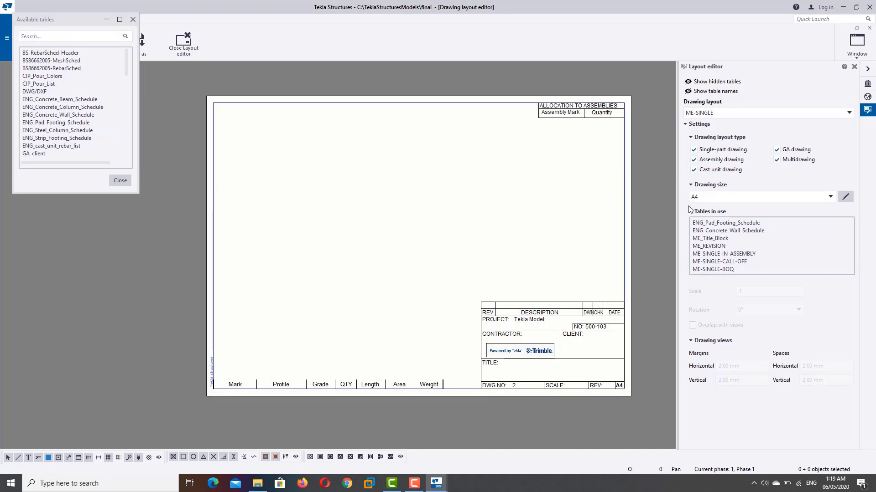
click(615, 169)
scroll(633, 176, up, 2)
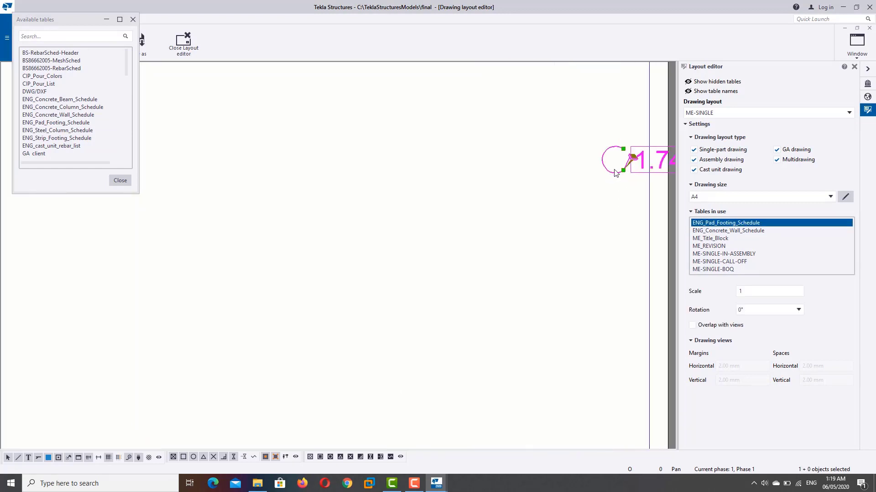
scroll(633, 178, up, 1)
scroll(632, 179, up, 2)
scroll(629, 178, up, 2)
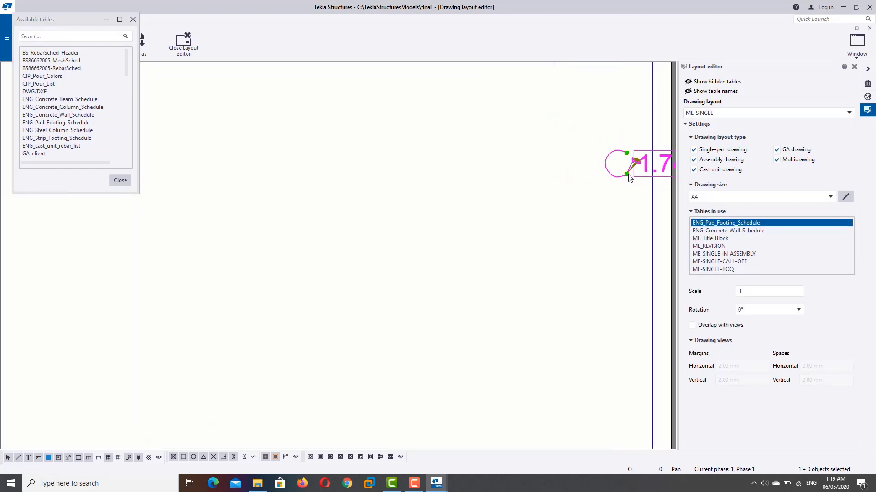
scroll(602, 175, up, 3)
click(501, 182)
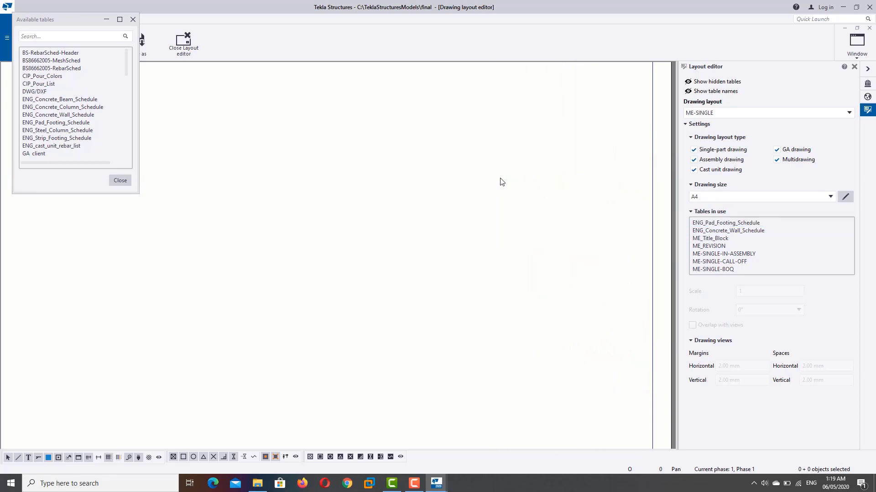
scroll(525, 241, down, 10)
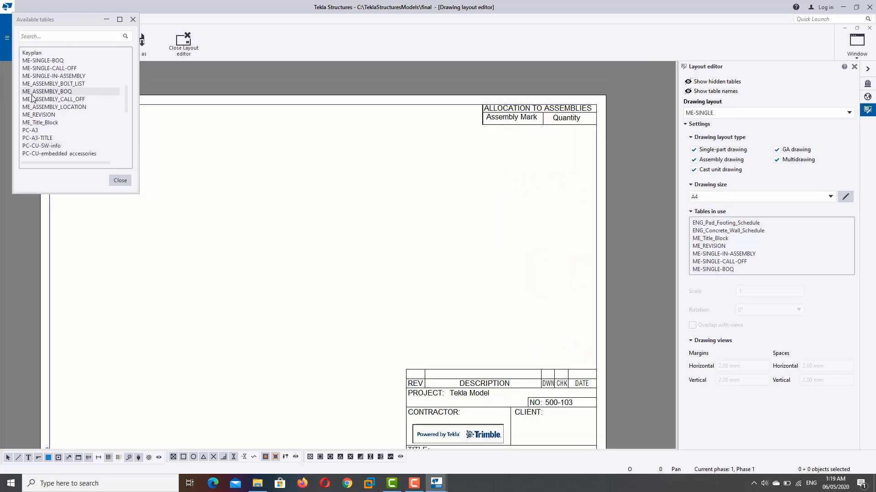
scroll(32, 95, up, 2)
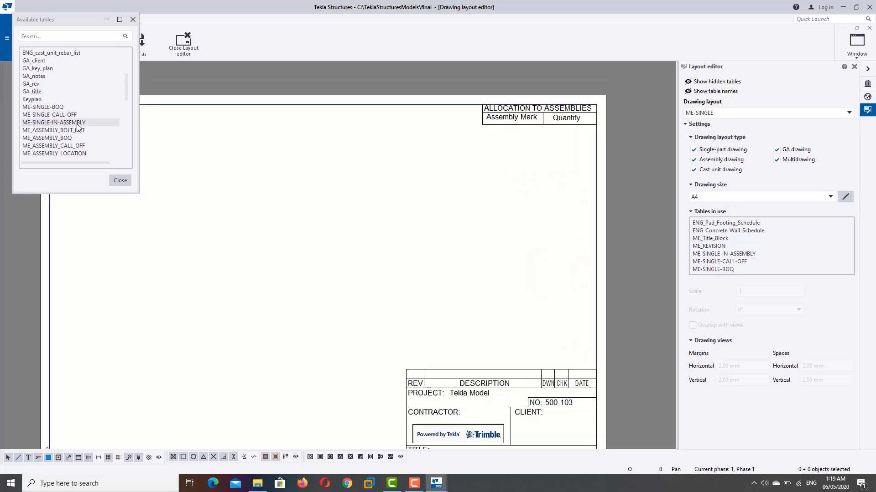
Add a Keyplan of drawing W [b.5] and place it on the sheet
double_click(37, 101)
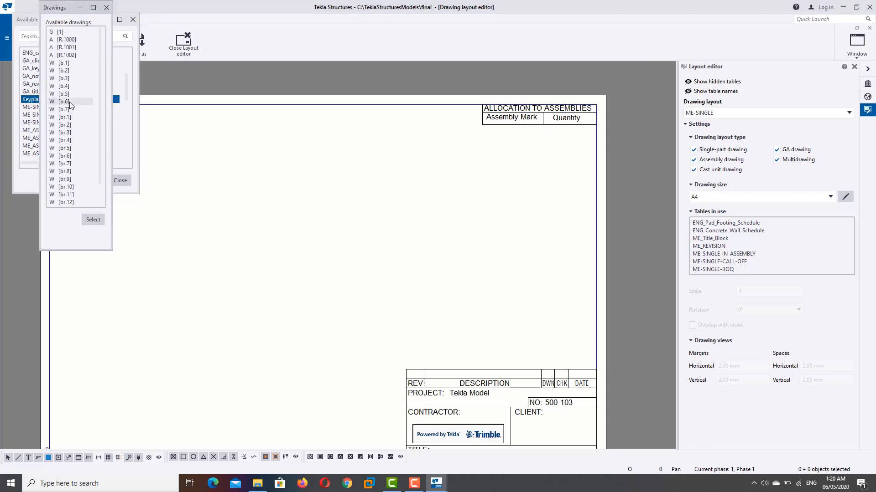
click(64, 93)
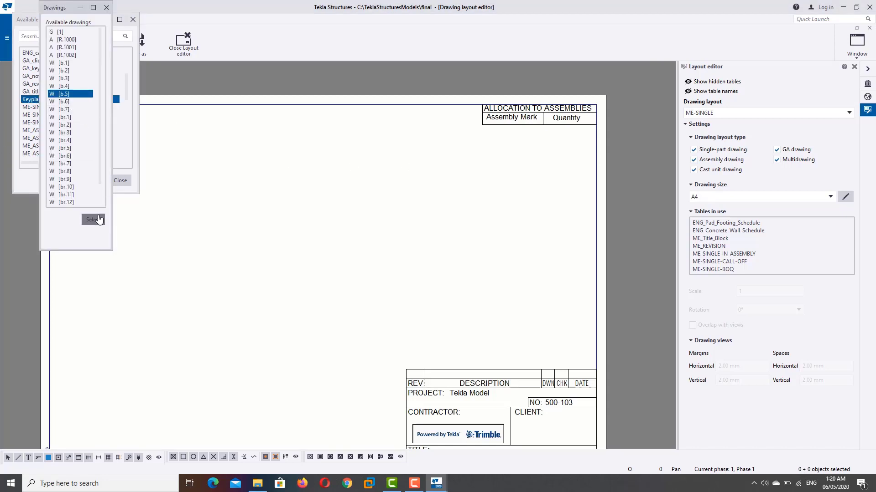
click(93, 220)
click(597, 250)
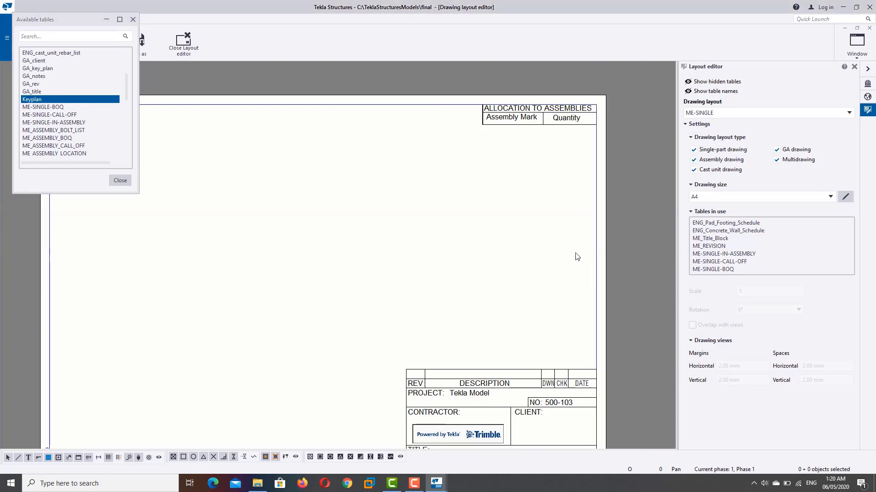
scroll(440, 274, down, 2)
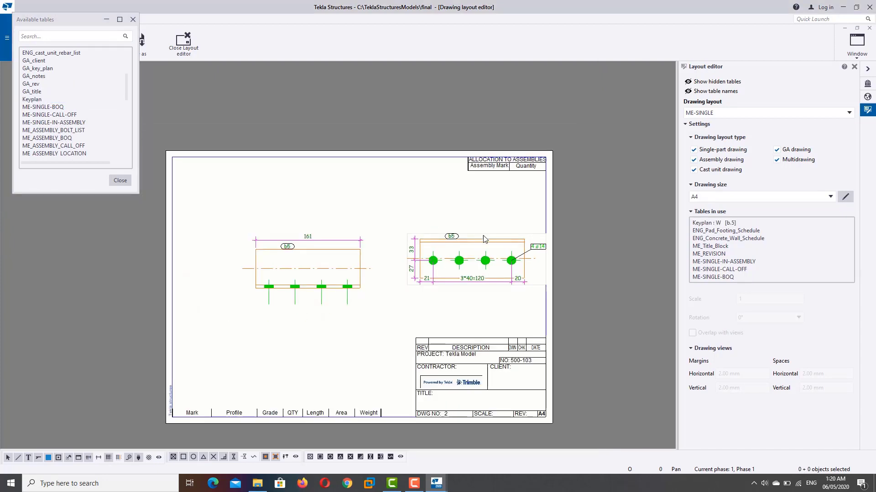
right_click(479, 205)
click(492, 241)
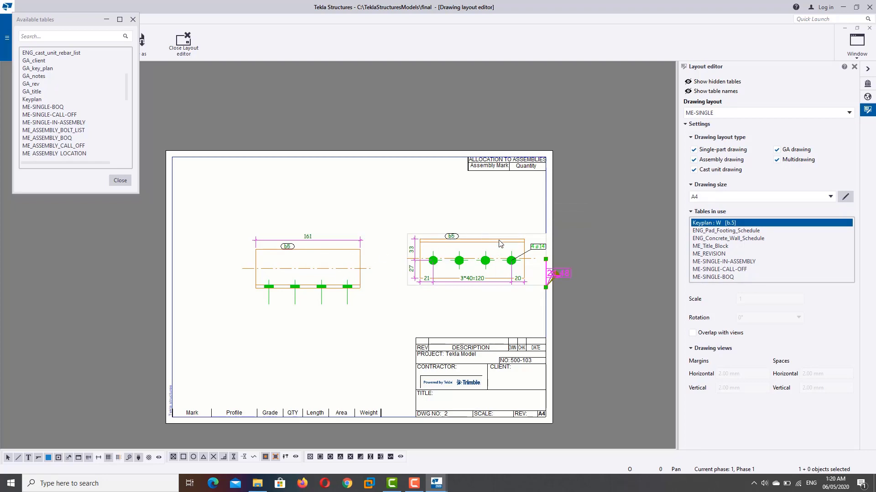
scroll(43, 119, down, 3)
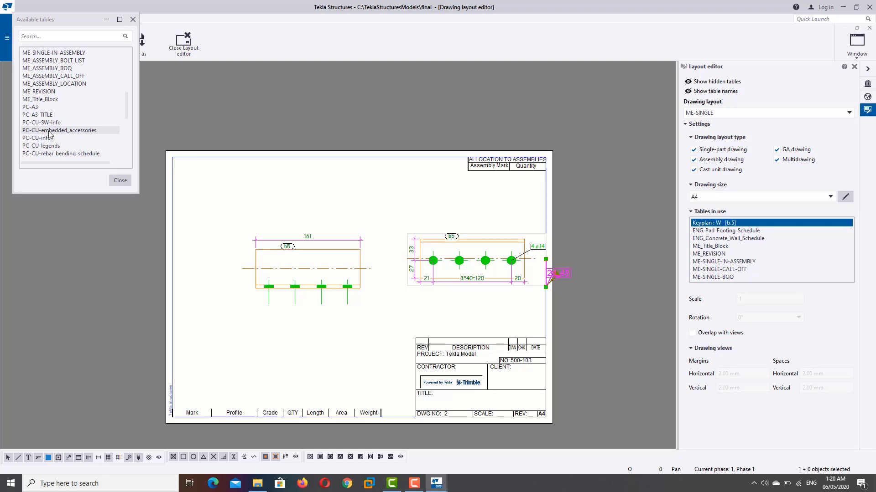
Place the PC-A3 frame table at the sheet corner
click(36, 106)
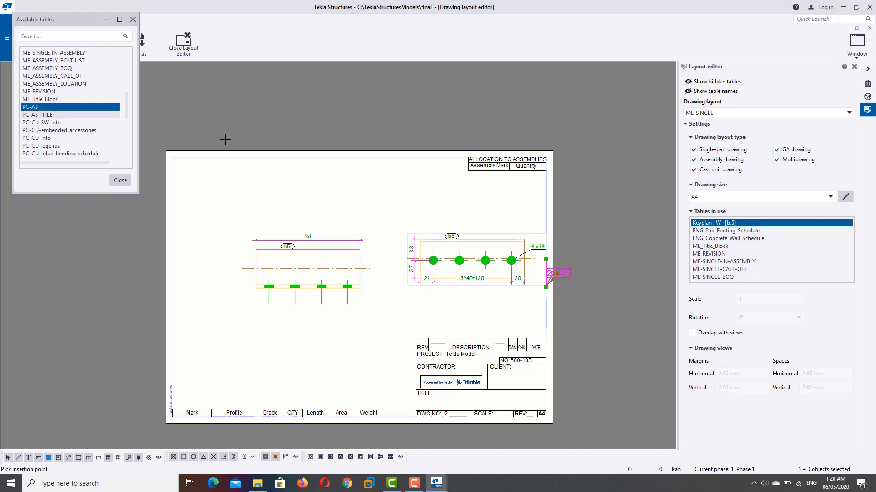
click(175, 161)
scroll(446, 201, down, 3)
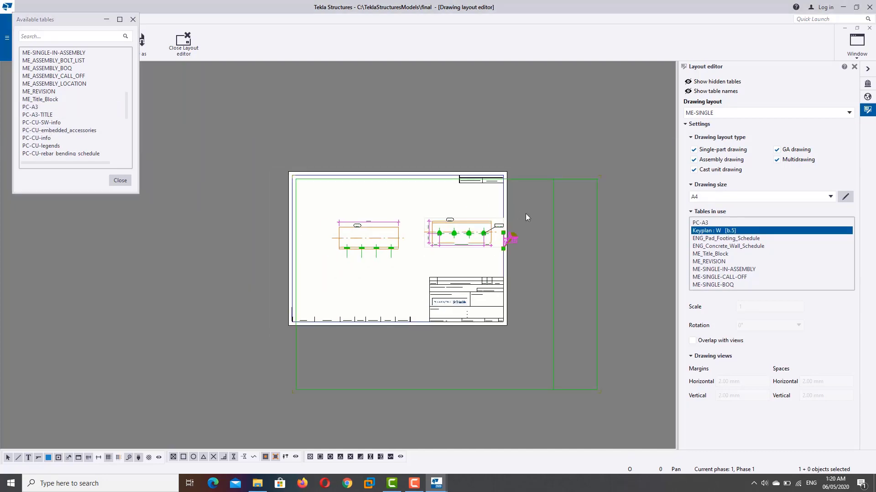
click(711, 224)
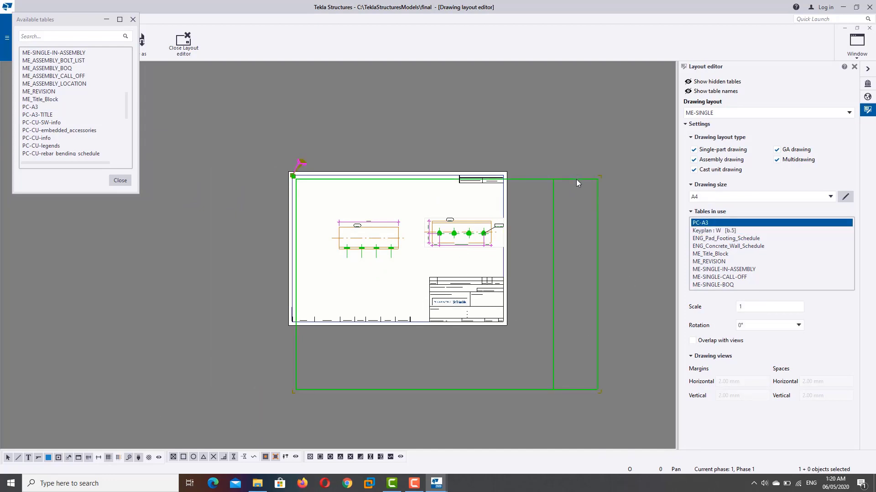
Check the PC-A3 template in Template Editor, then shift the frame slightly left
double_click(576, 179)
click(428, 266)
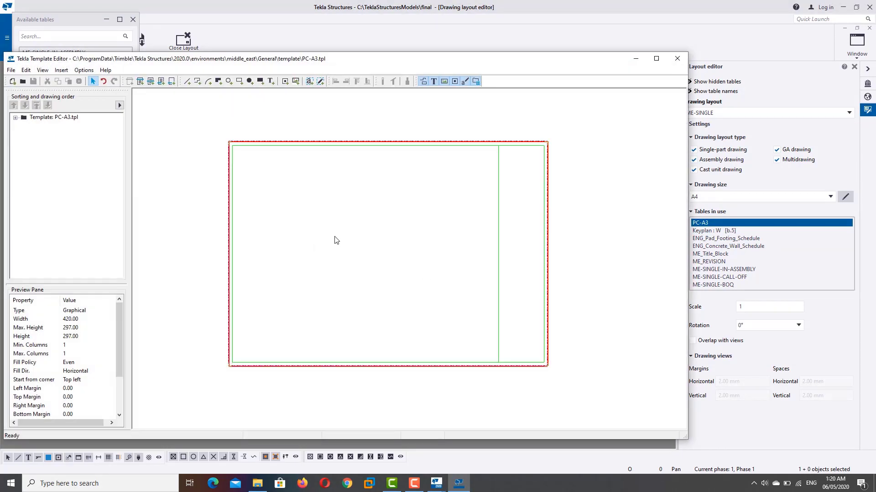
click(678, 60)
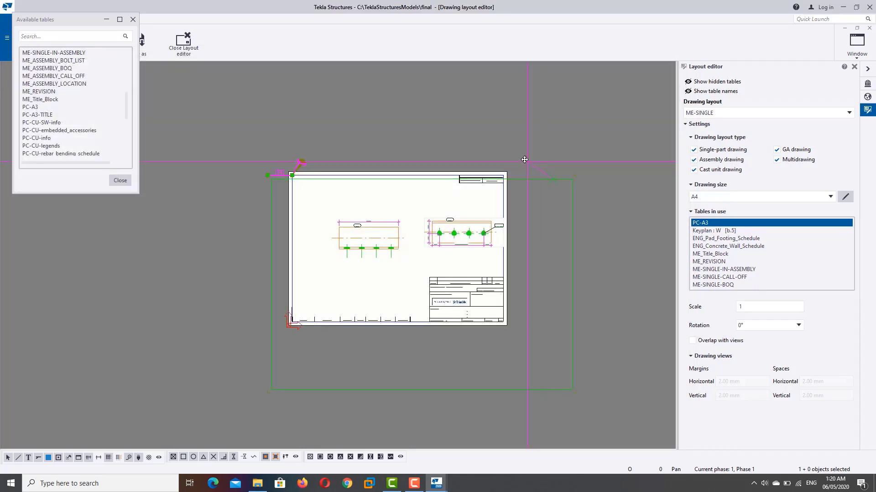
drag(525, 159, 510, 160)
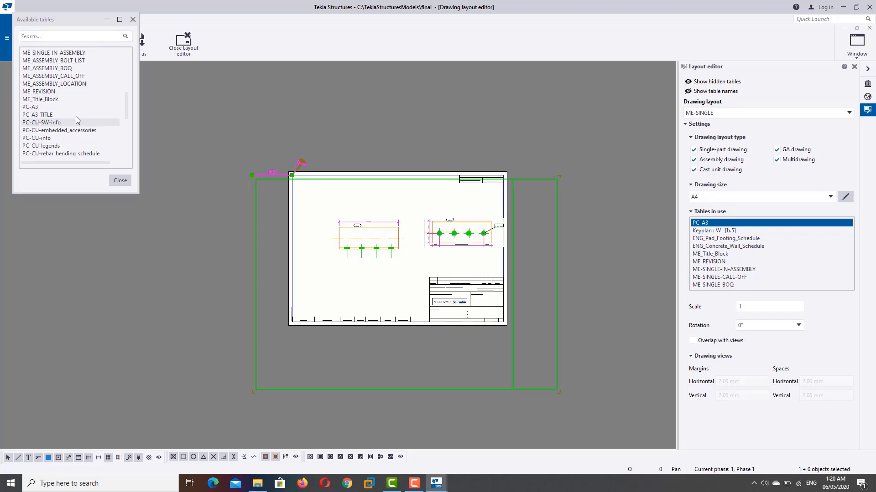
Close Available tables and exit layout editing, discarding unsaved changes
click(133, 20)
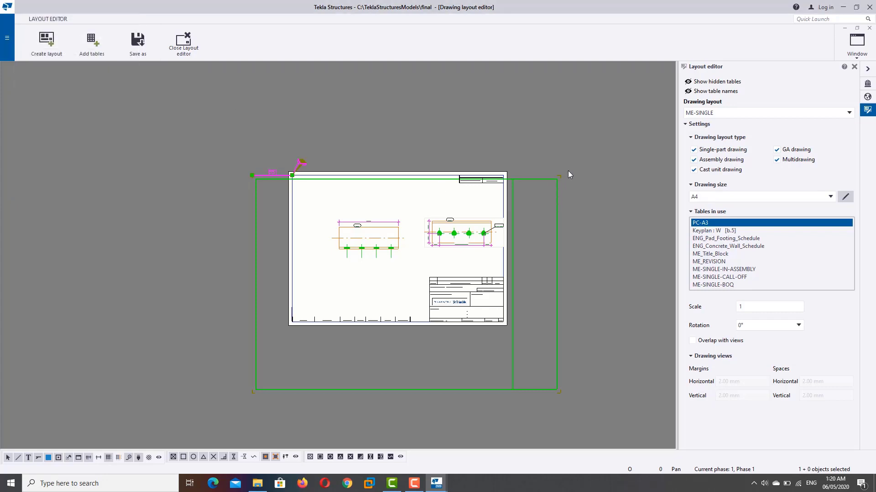
click(868, 28)
click(433, 246)
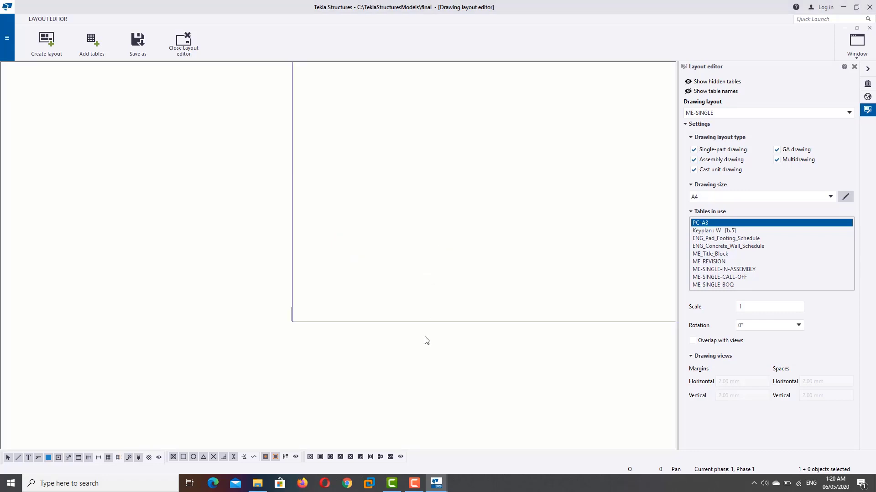